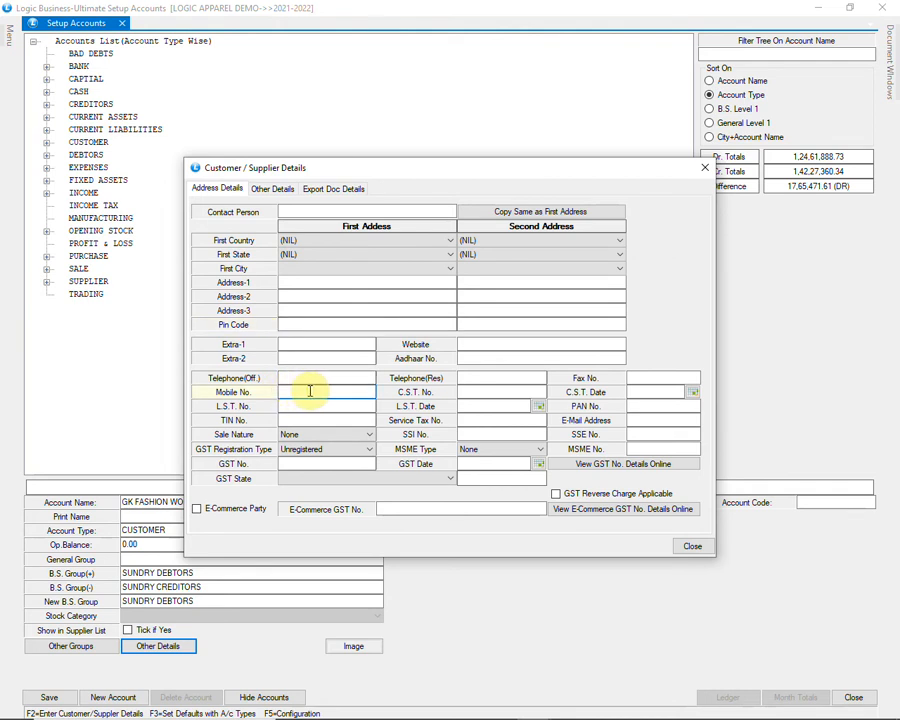
- Set the sale nature of the GK FASHION WORLD customer to B2C and select Unregistered as the GST registration type
left_click(365, 437)
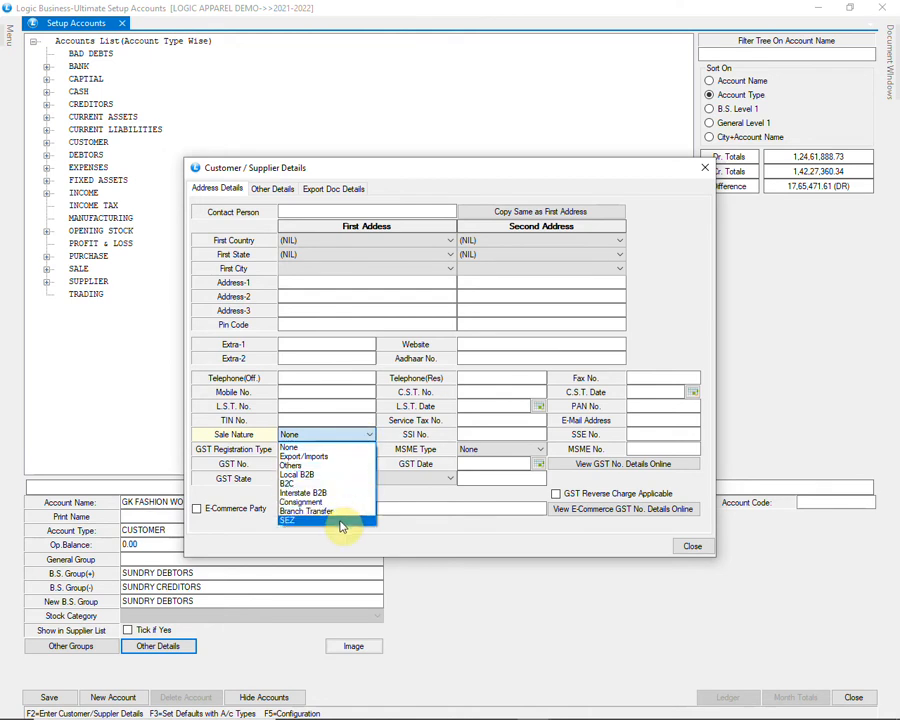
left_click(343, 488)
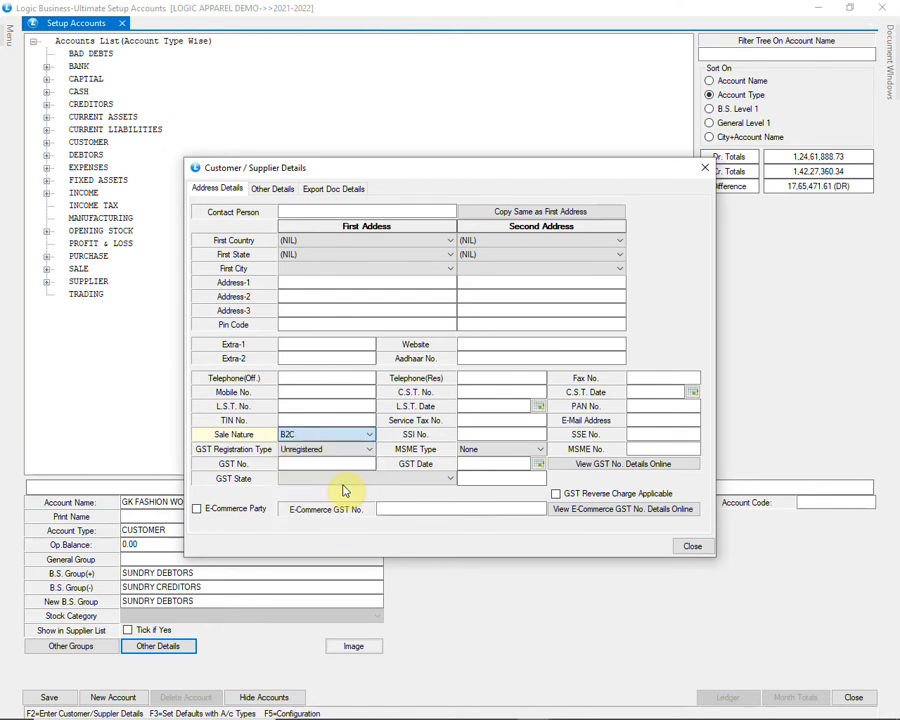
left_click(352, 457)
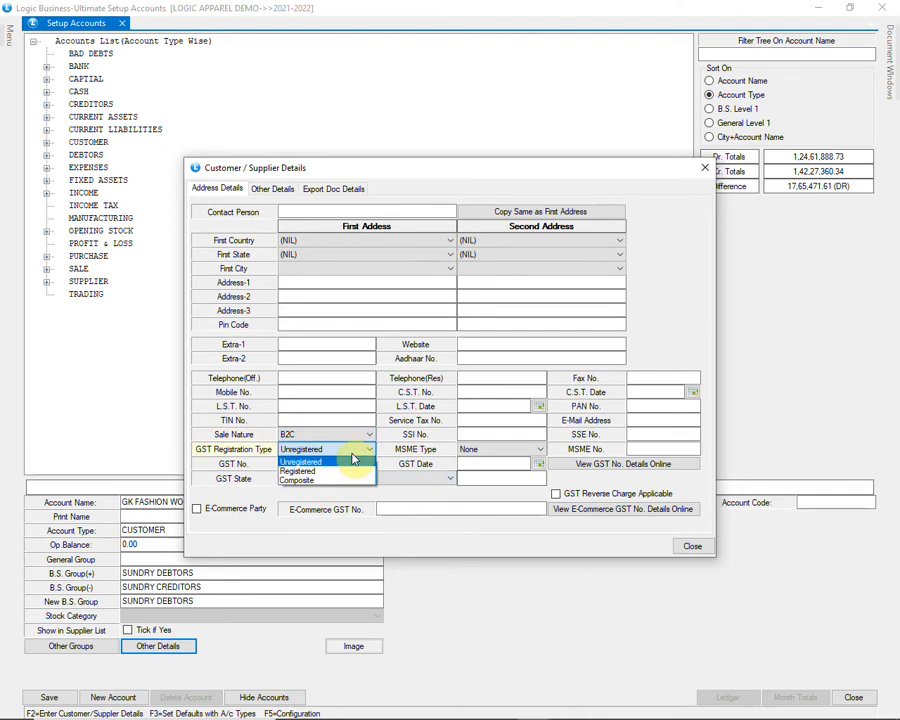
left_click(352, 460)
- Look over the customer's GST number field, the list of GST states and the bank details fields
left_click(296, 464)
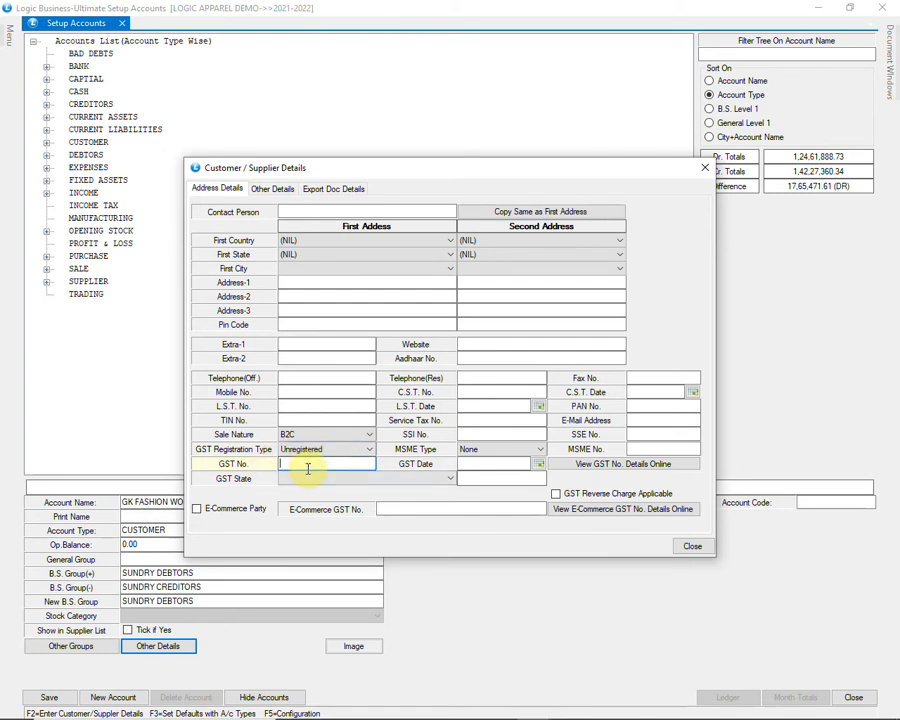
left_click(349, 485)
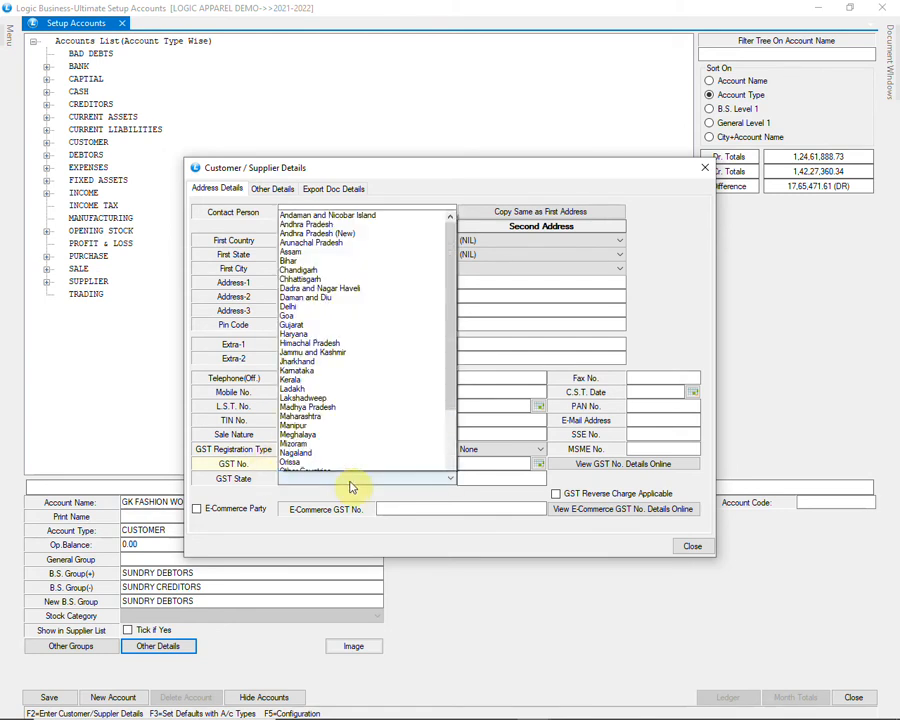
scroll(370, 457, "down", 4)
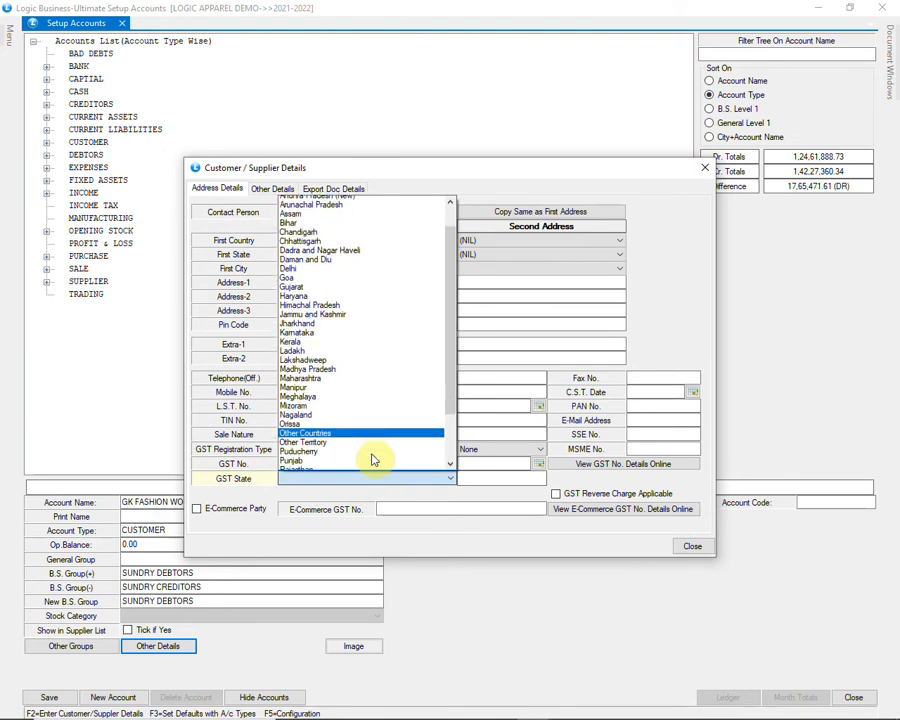
scroll(372, 458, "up", 4)
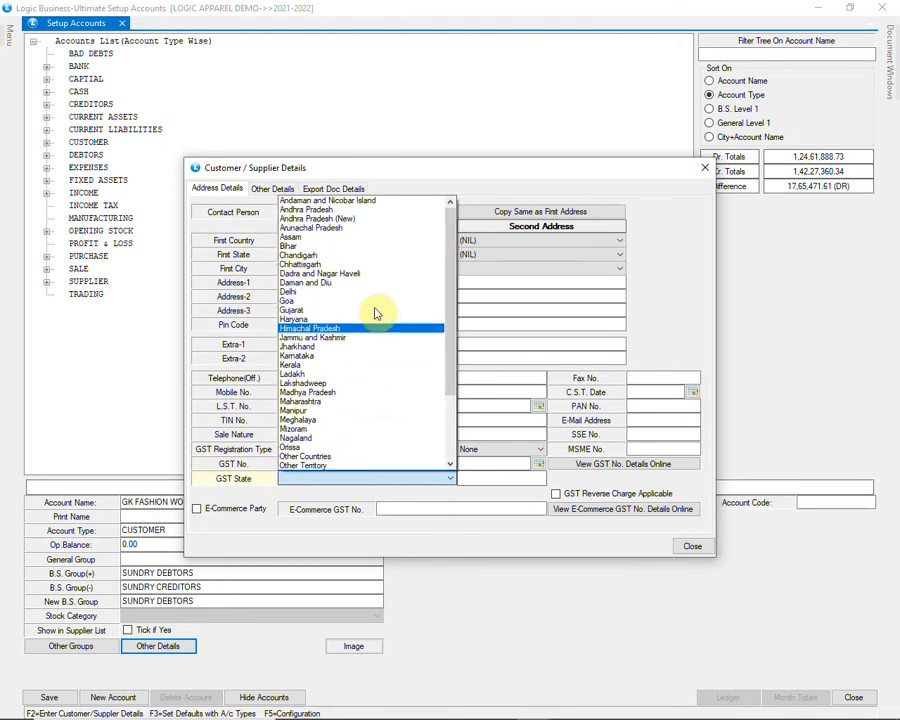
left_click(420, 477)
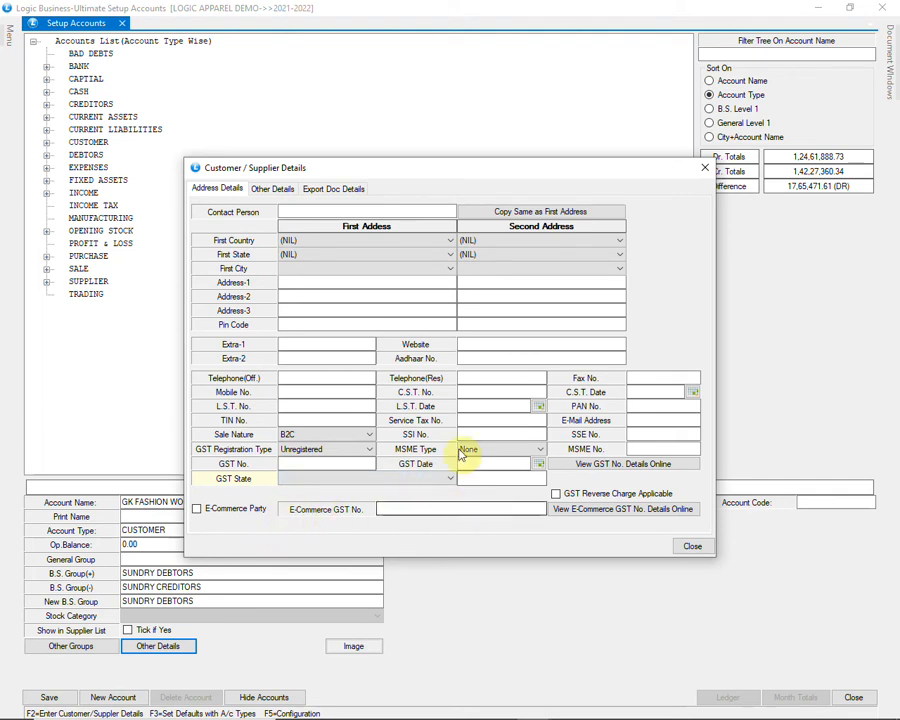
left_click(272, 190)
left_click(275, 214)
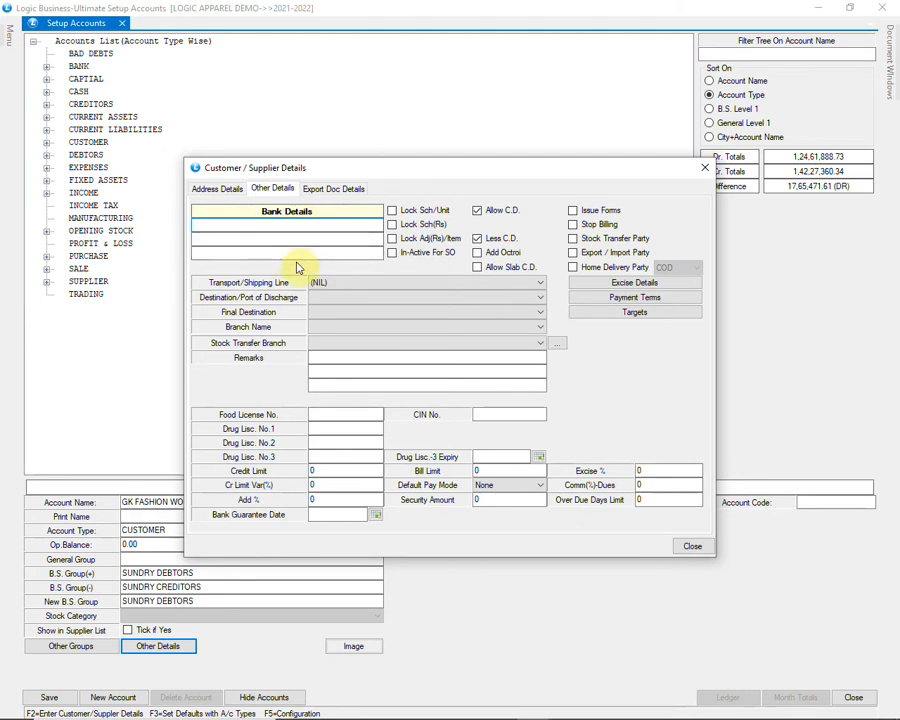
- Close the customer details and save the GK FASHION WORLD account
left_click(688, 545)
left_click(52, 697)
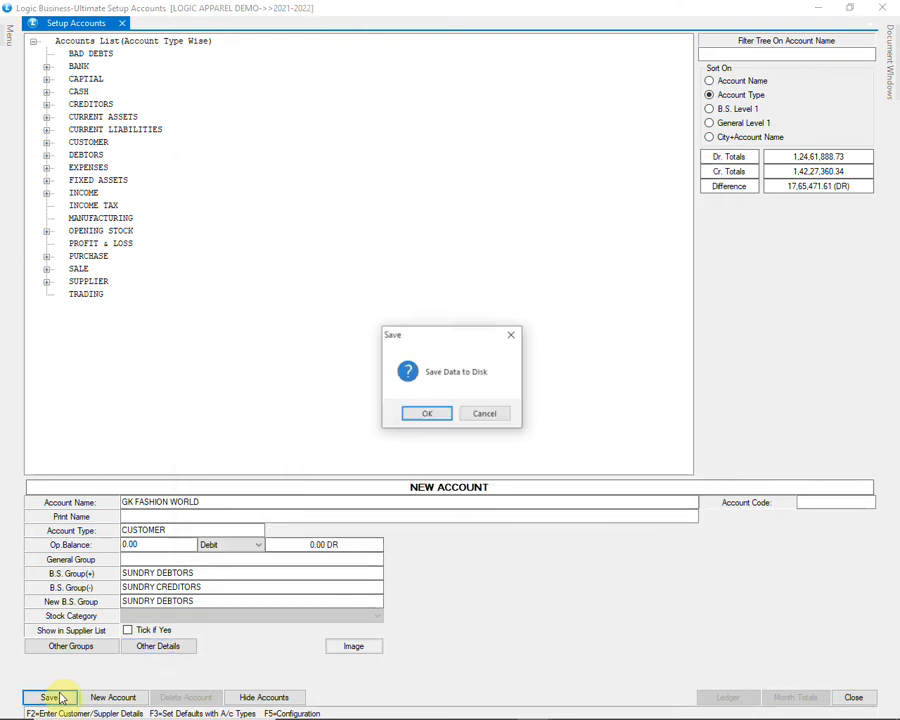
left_click(425, 414)
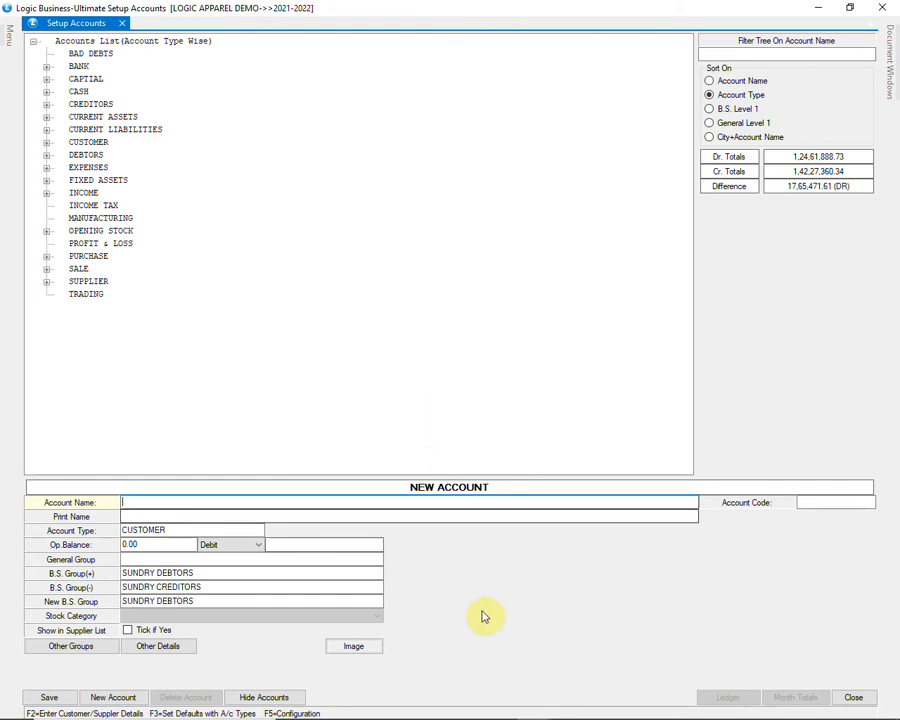
- Start a new account named AR ENTERPRISES with the account type SUPPLIER, accepting the default opening balance
left_click(112, 697)
type("AR ENTERPRISES")
key("Return")
key("Return")
key("Return")
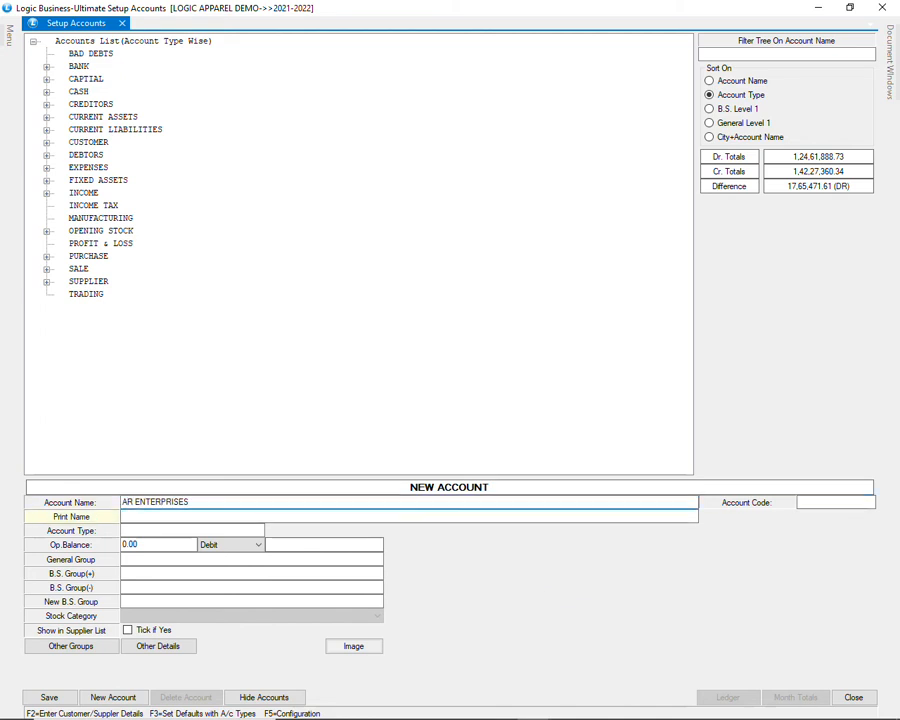
type("S")
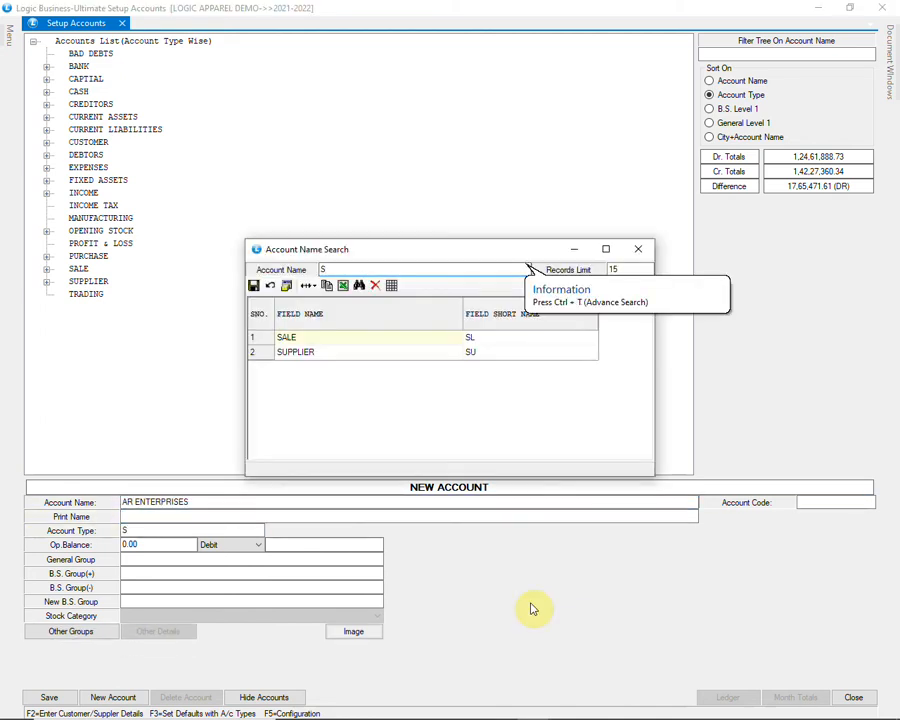
key("Down")
key("Return")
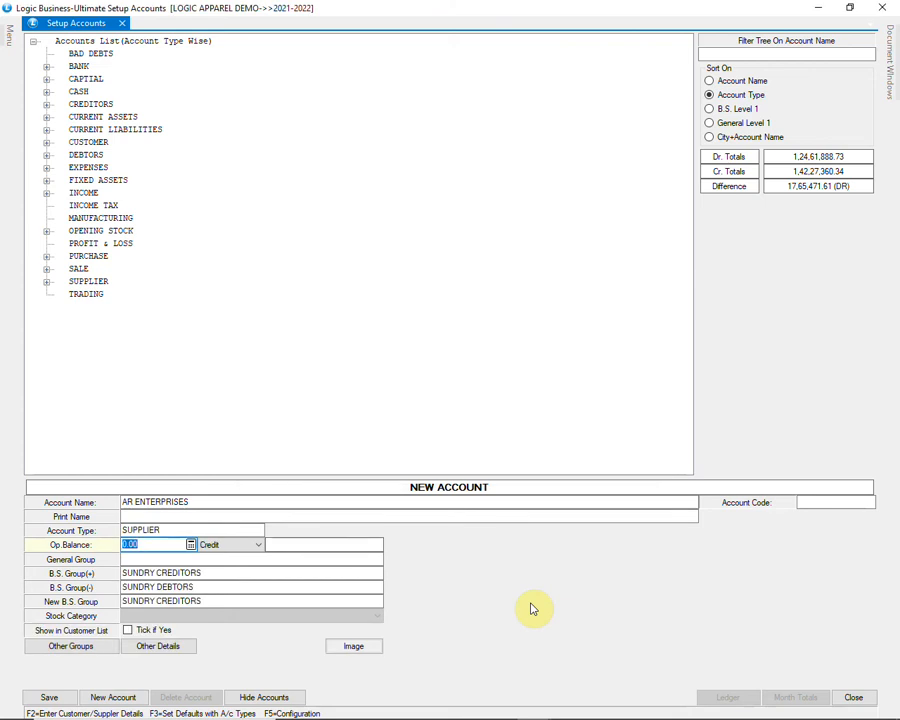
key("Return")
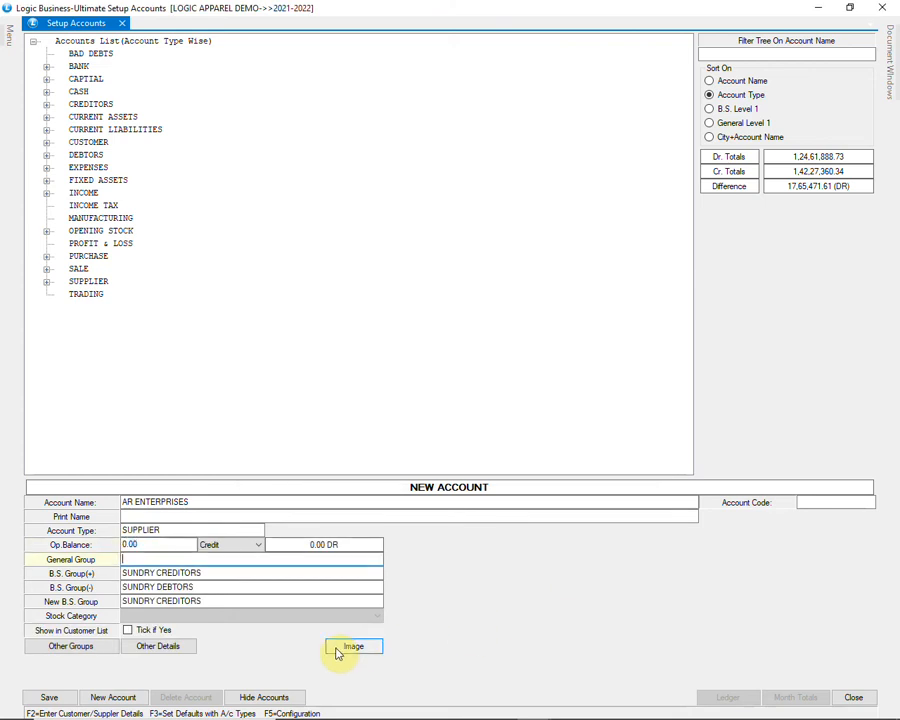
- Open the supplier's other details and go through the first address, pin code, office telephone and mobile number fields
left_click(185, 650)
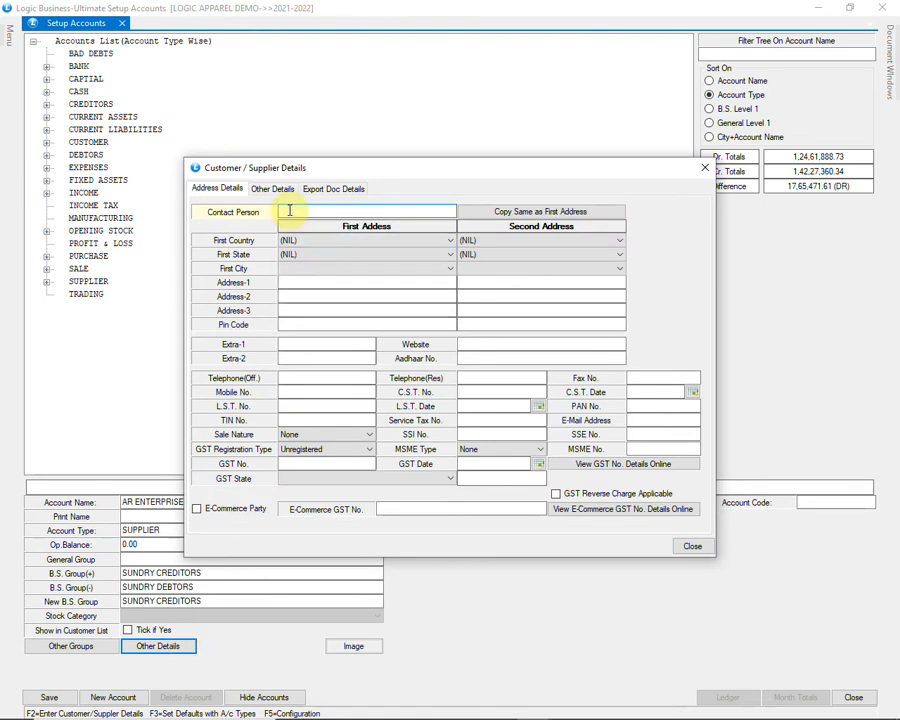
left_click(293, 281)
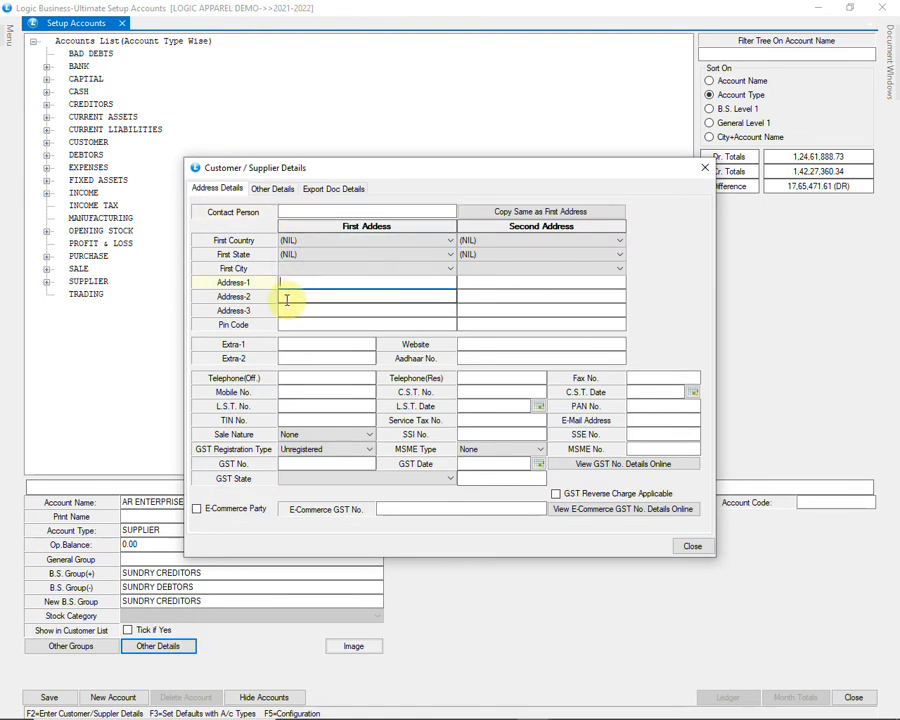
left_click(287, 309)
left_click(293, 326)
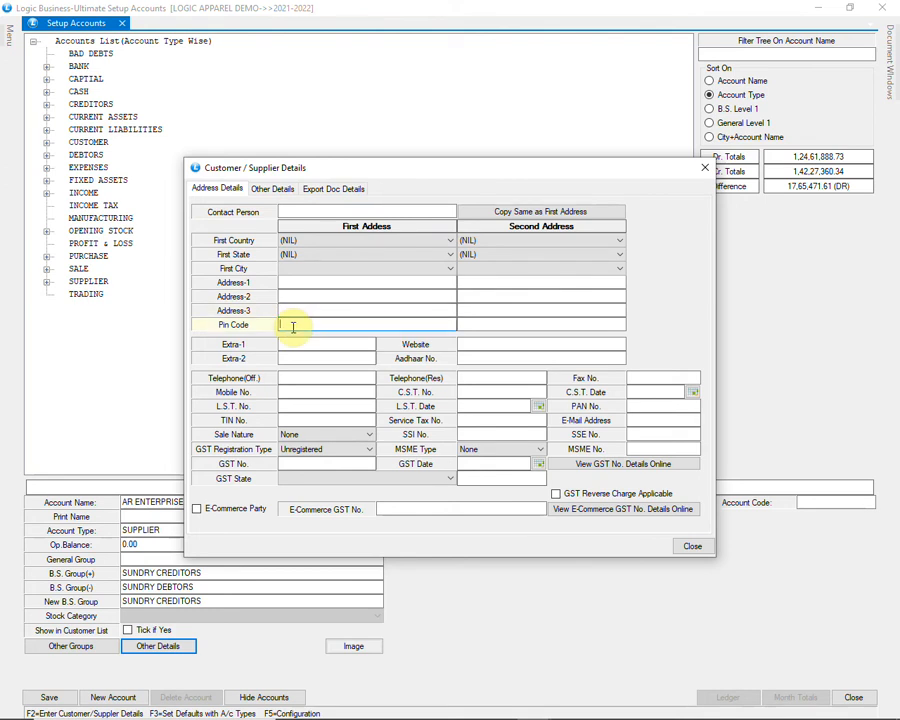
left_click(294, 377)
left_click(300, 391)
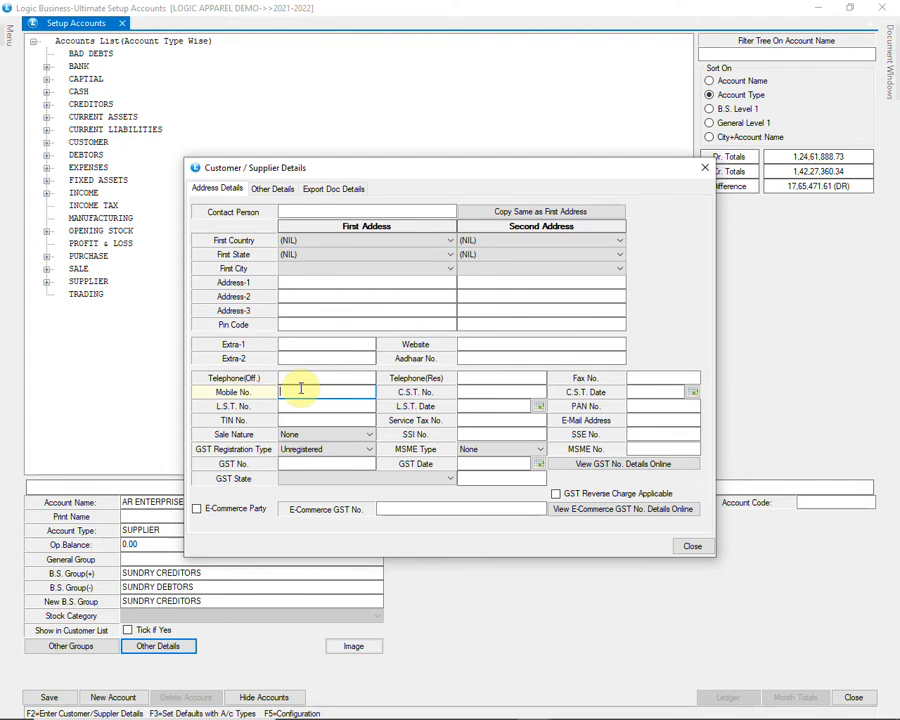
- Set the supplier's sale nature to B2C and leave the GST registration type at Unregistered
left_click(315, 433)
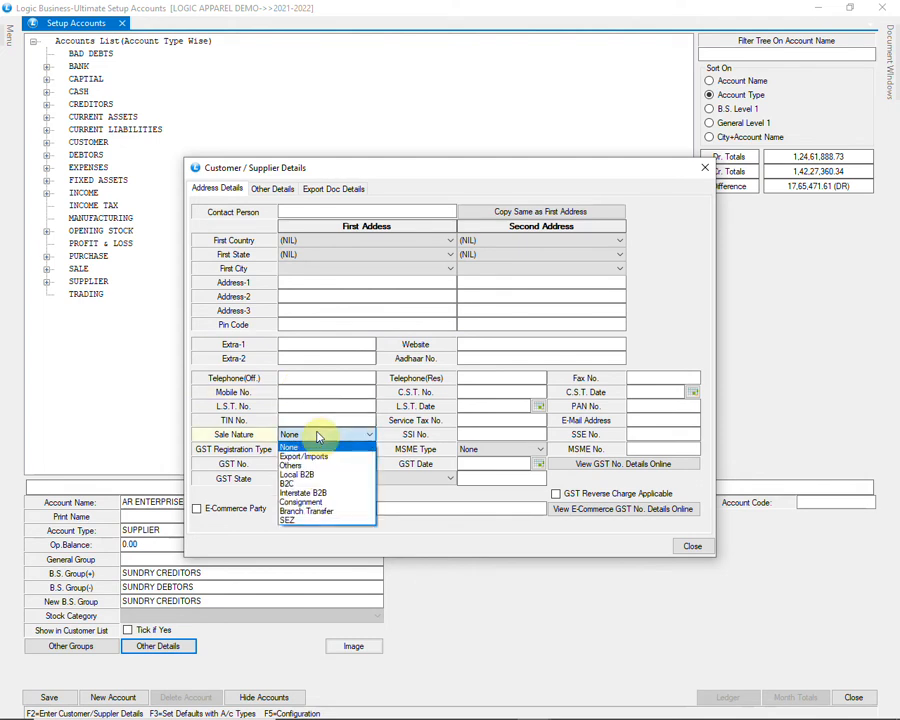
left_click(348, 486)
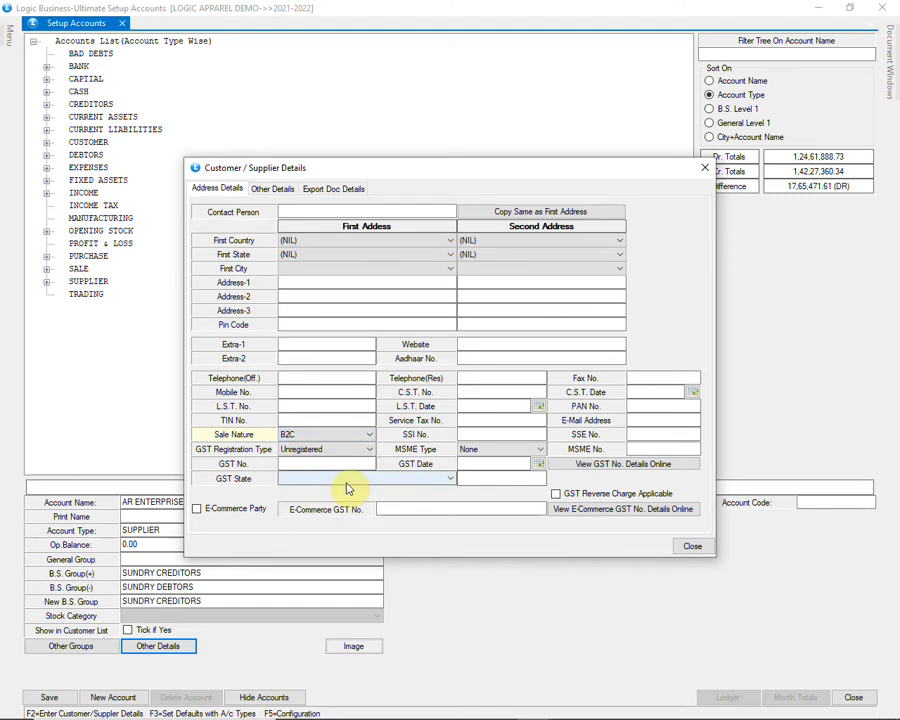
left_click(366, 451)
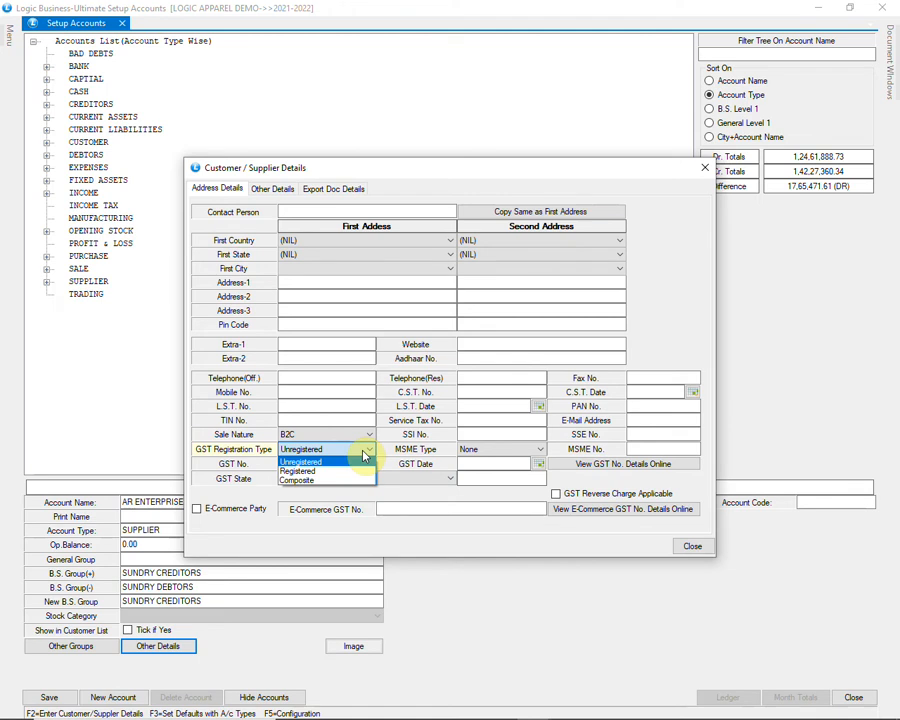
left_click(363, 450)
- Examine the supplier's GST number, GST state list, e-commerce GST number and bank details fields
left_click(297, 463)
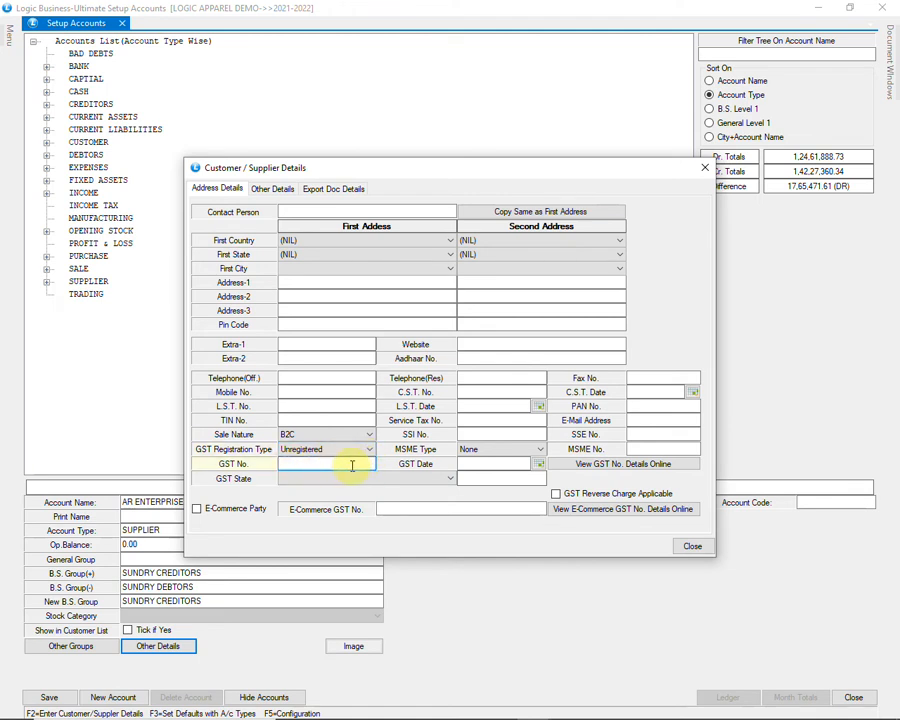
left_click(404, 481)
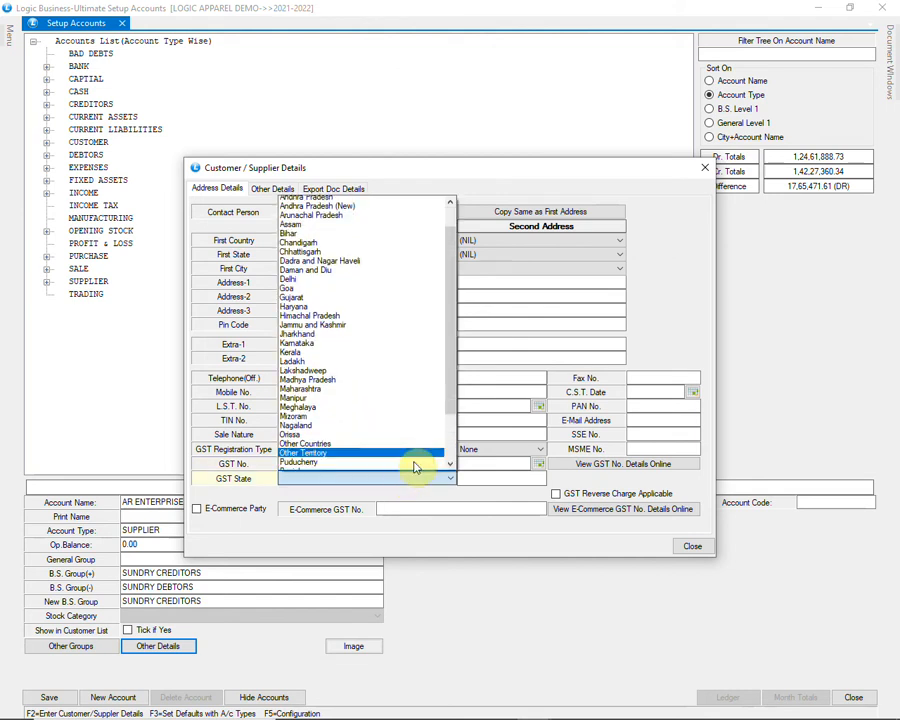
scroll(412, 466, "down", 4)
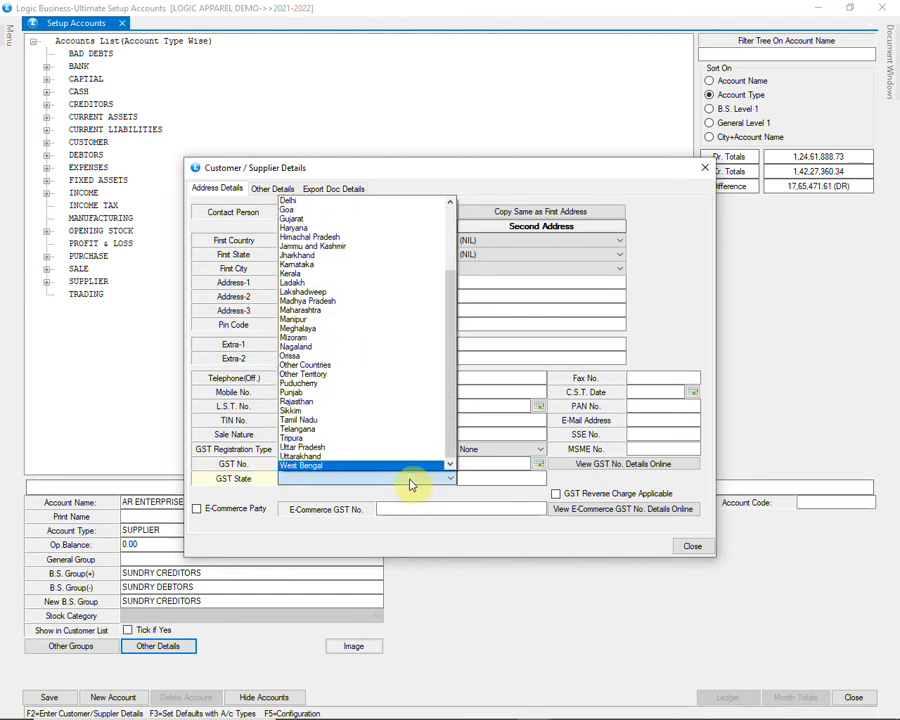
left_click(410, 484)
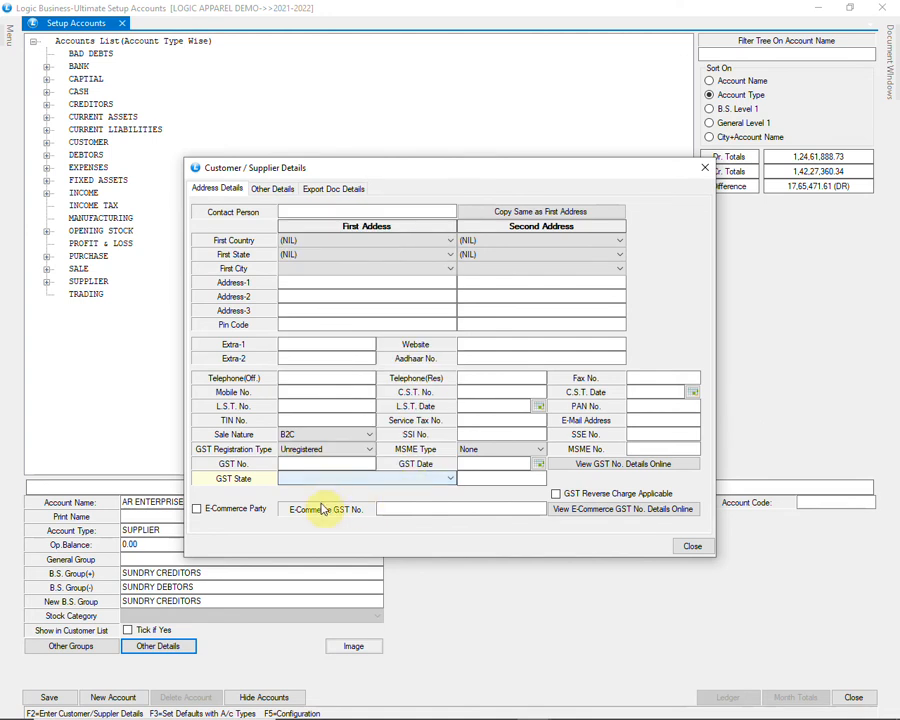
left_click(446, 509)
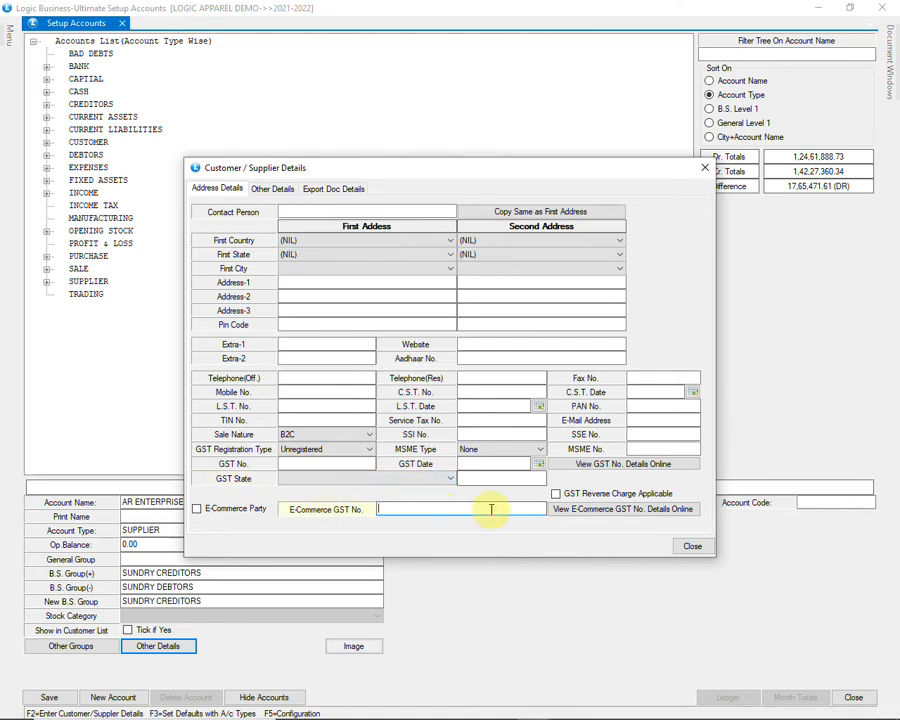
left_click(272, 189)
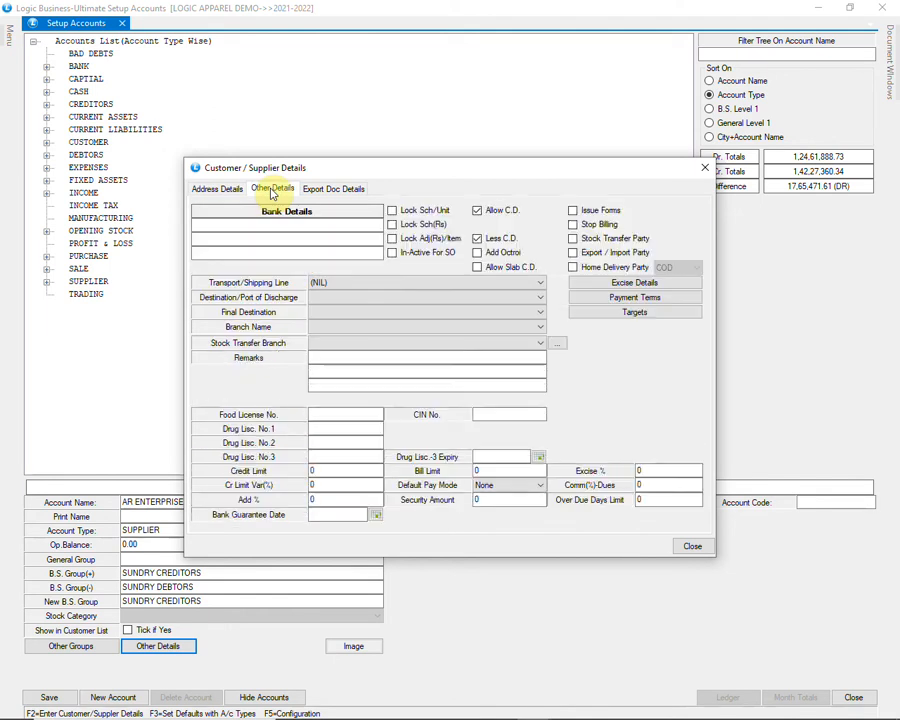
left_click(248, 236)
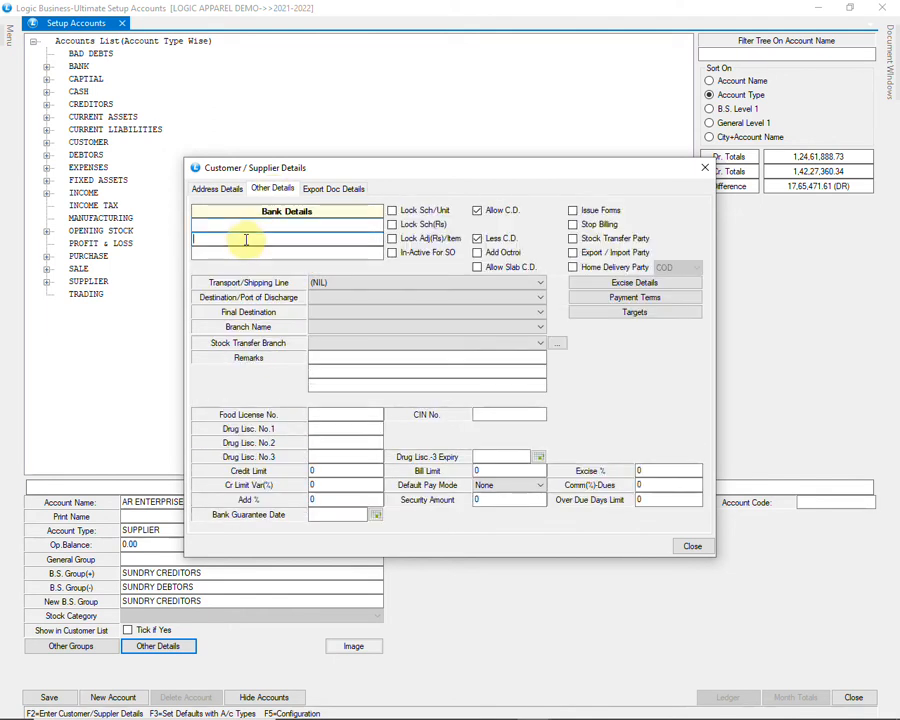
left_click(261, 253)
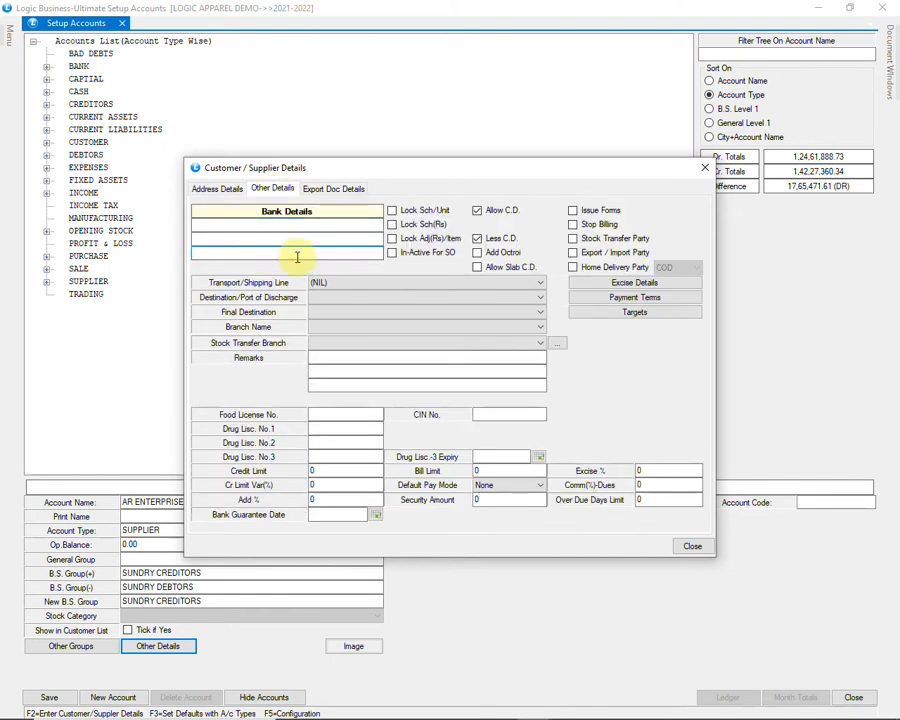
- Close the supplier details and save the AR ENTERPRISES account
left_click(690, 547)
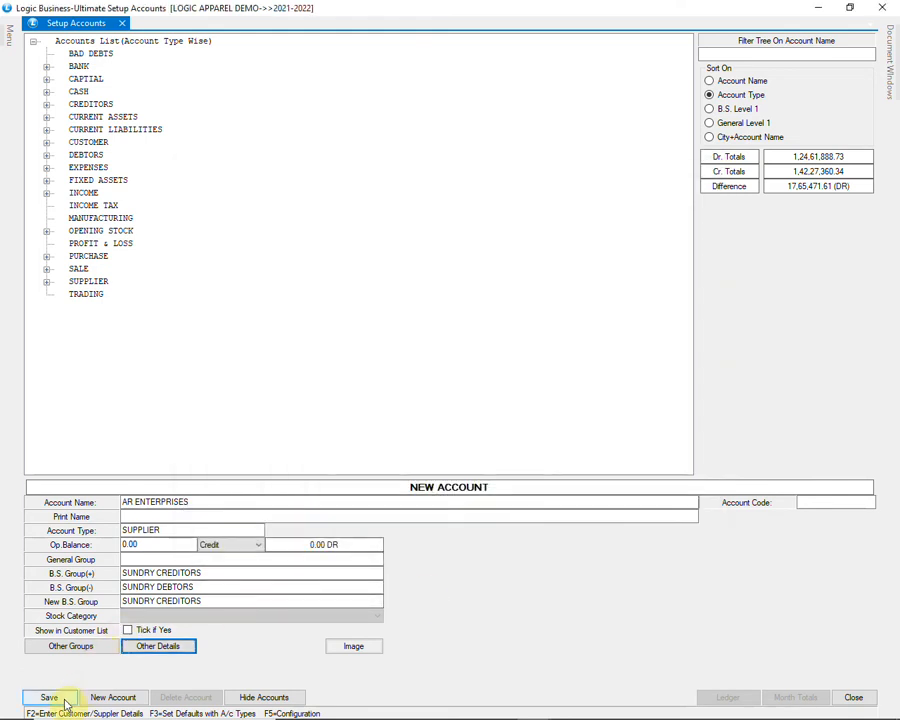
left_click(70, 699)
left_click(415, 414)
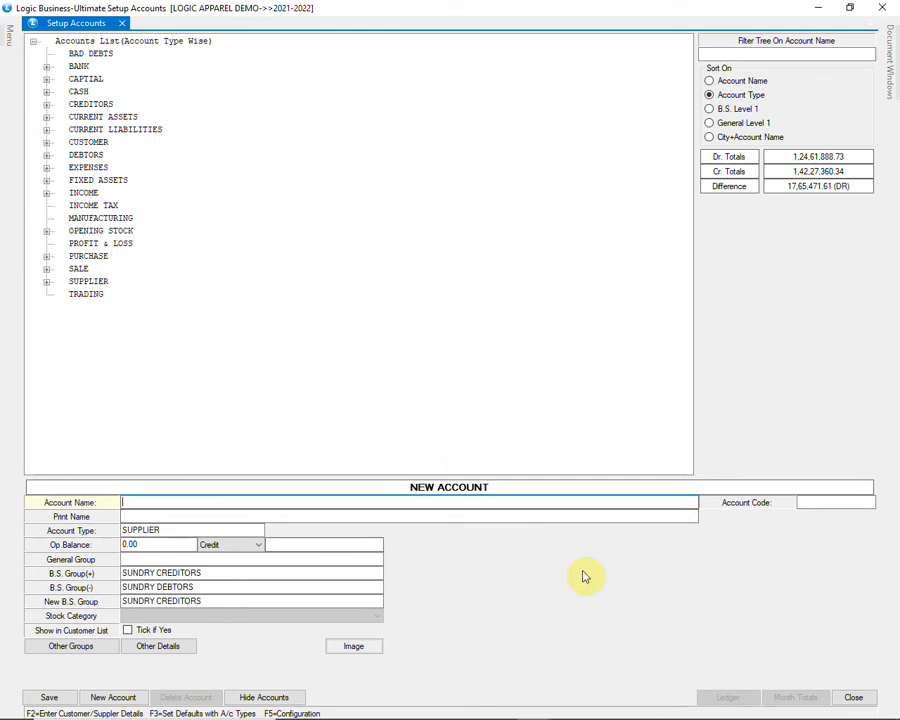
- Leave the account setup and open Setup Account Groups under Setup Account Master
left_click(848, 697)
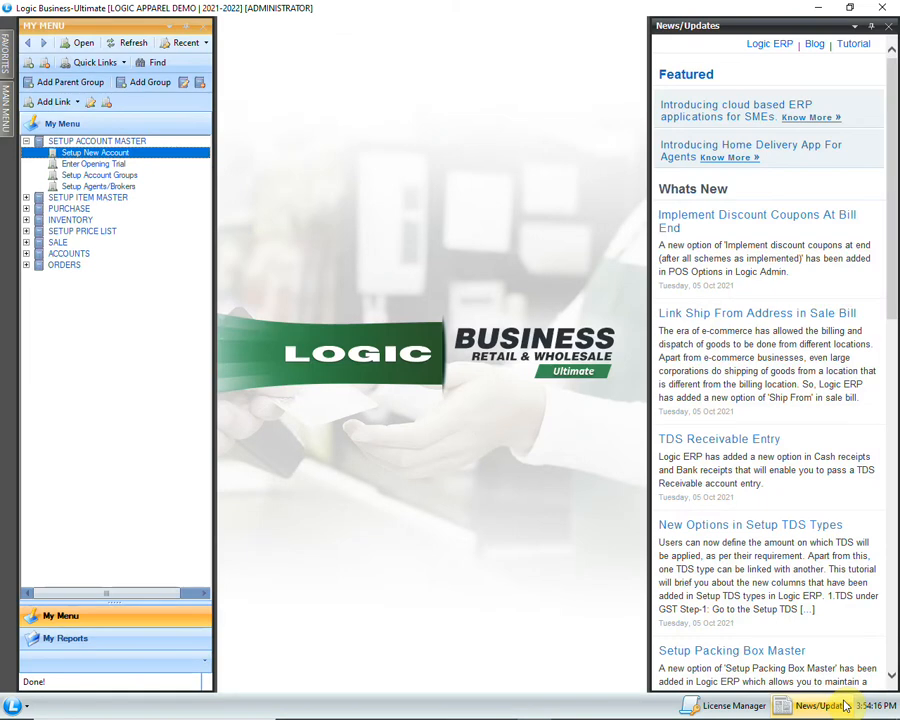
left_click(125, 176)
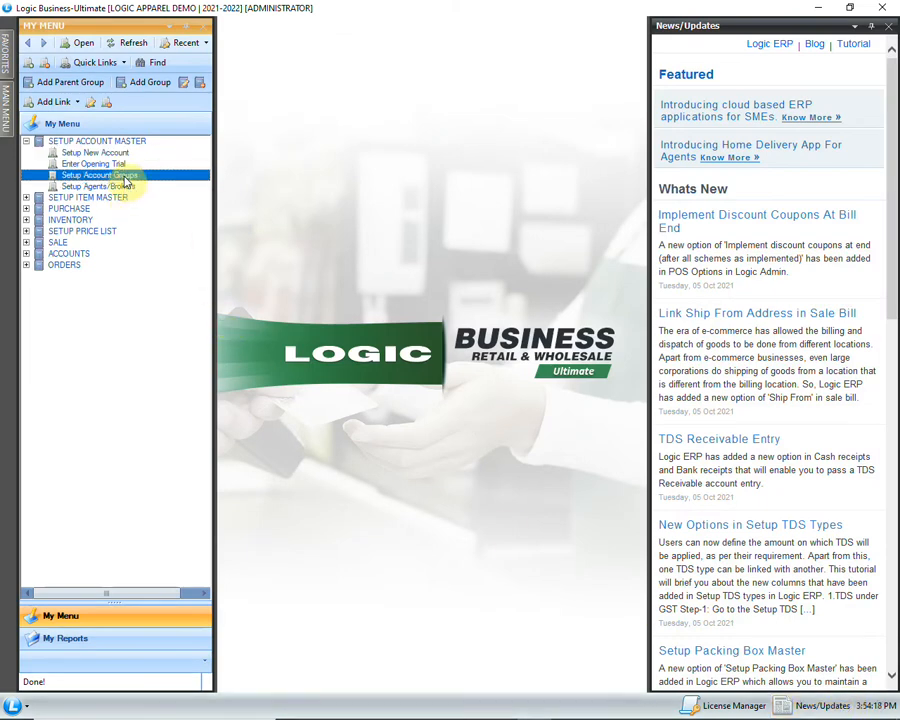
double_click(133, 177)
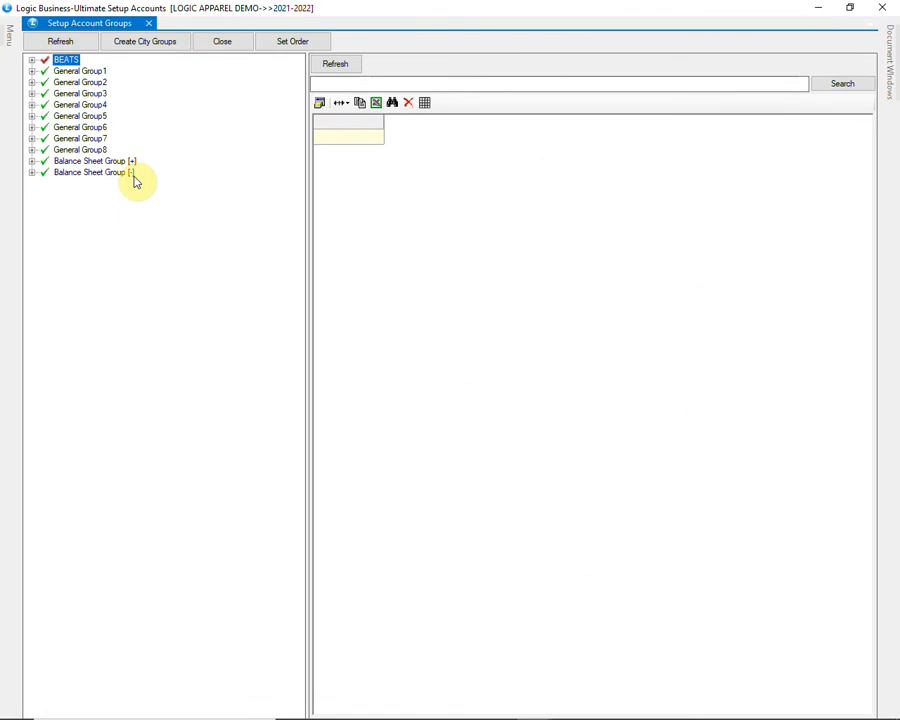
- Open the AREA level under BEATS and load its existing groups into the grid
left_click(31, 61)
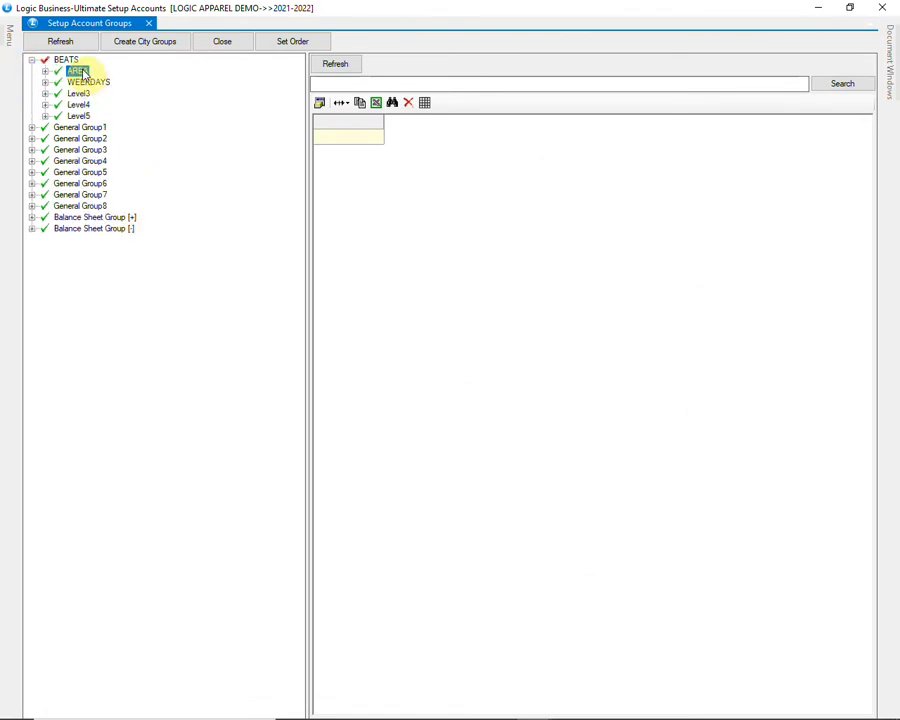
left_click(78, 71)
left_click(97, 84)
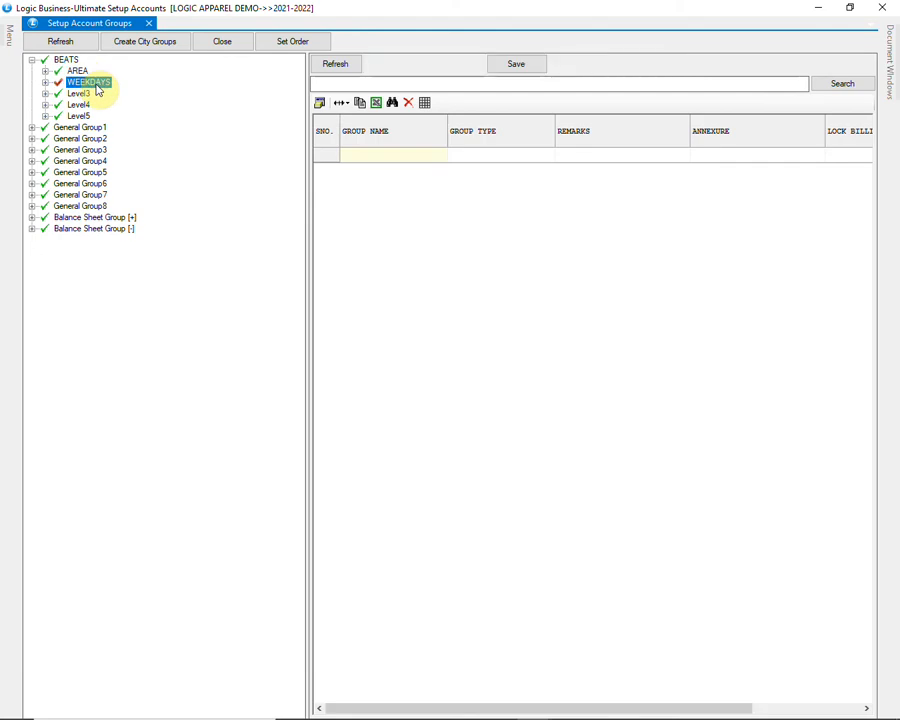
left_click(45, 72)
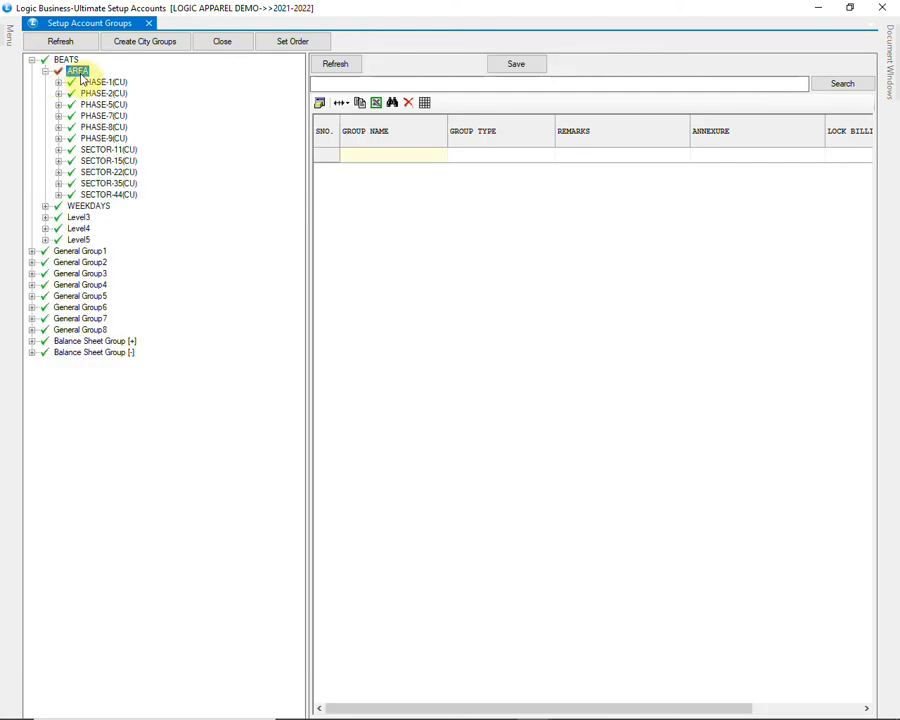
left_click(329, 70)
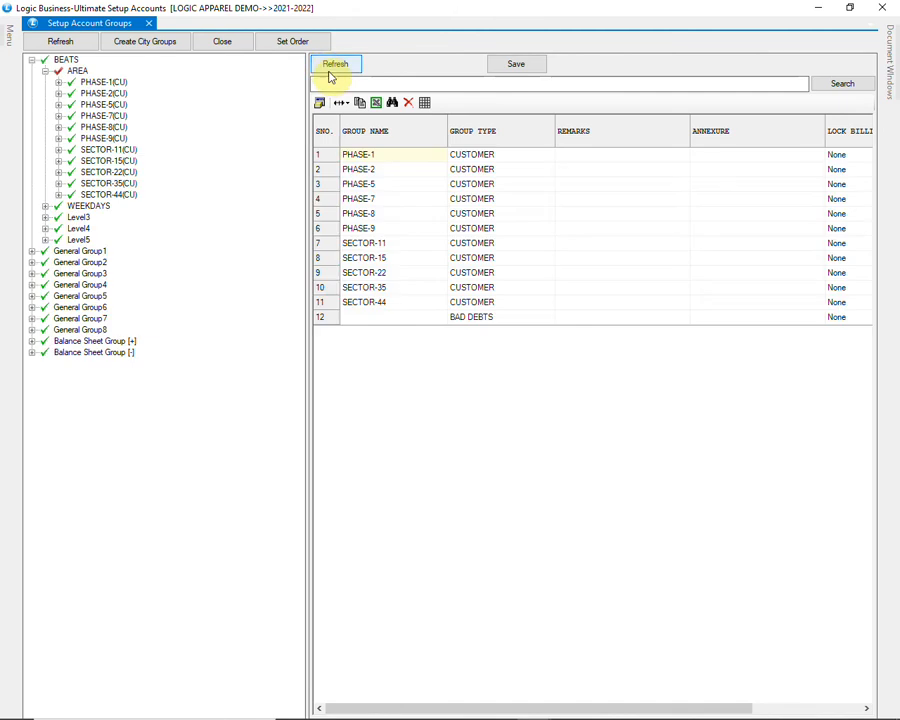
- Enter SECTOR-53 as the name of a new group in the empty row of the AREA list
left_click(367, 318)
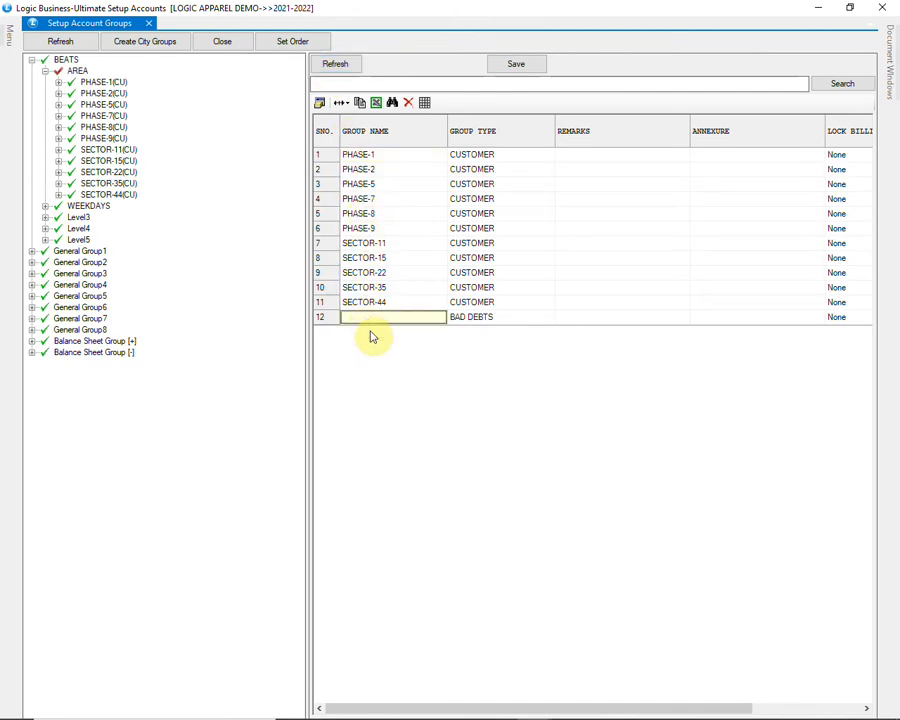
type("SECTOR-")
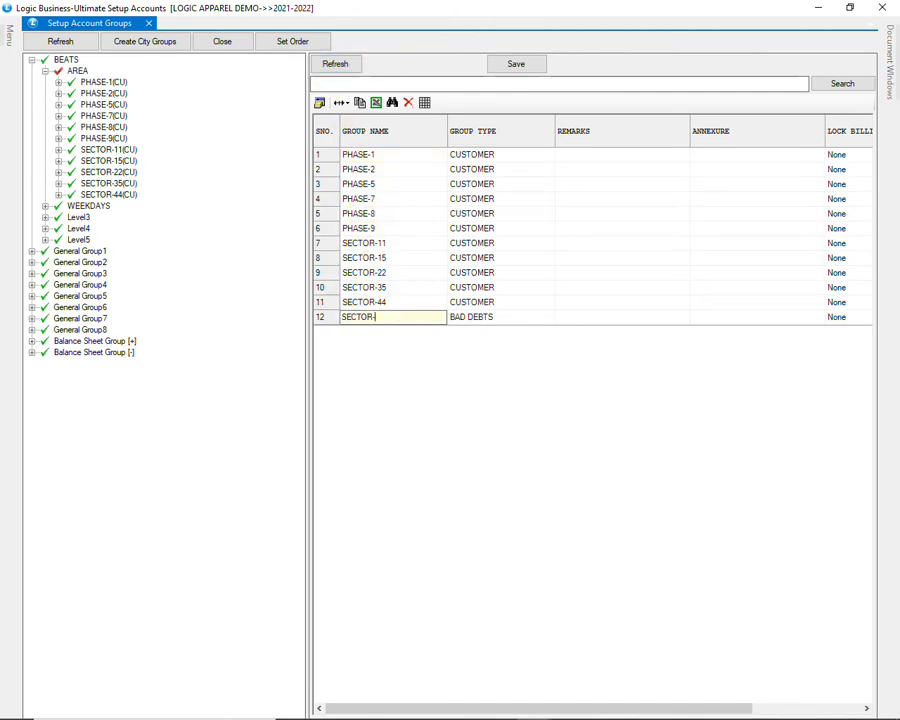
key("Tab")
- Set the group type of SECTOR-53 to CUSTOMER and complete the row with its remaining columns unchanged
key("F2")
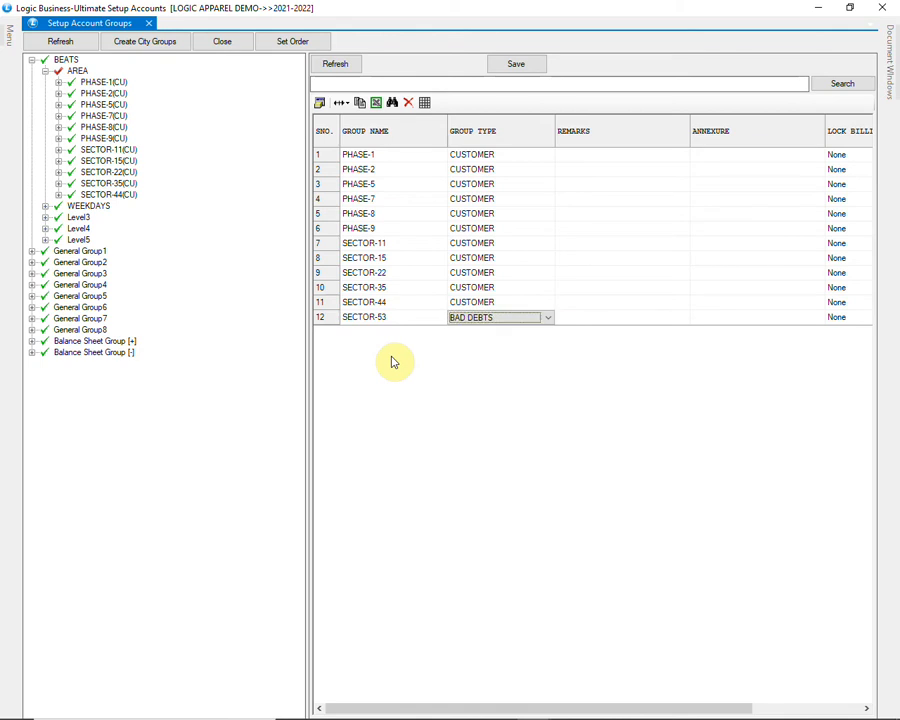
key("alt+Down")
key("Down")
key("Down")
key("Down")
key("Down")
key("Down")
key("Down")
key("Down")
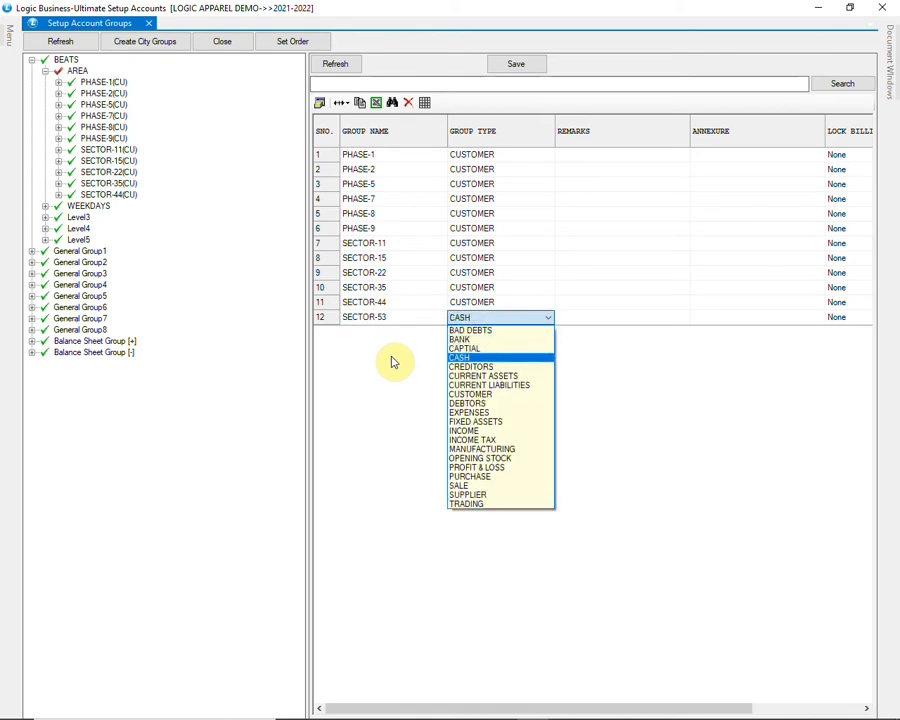
key("Tab")
key("Tab")
key("Tab")
key("Tab")
key("Tab")
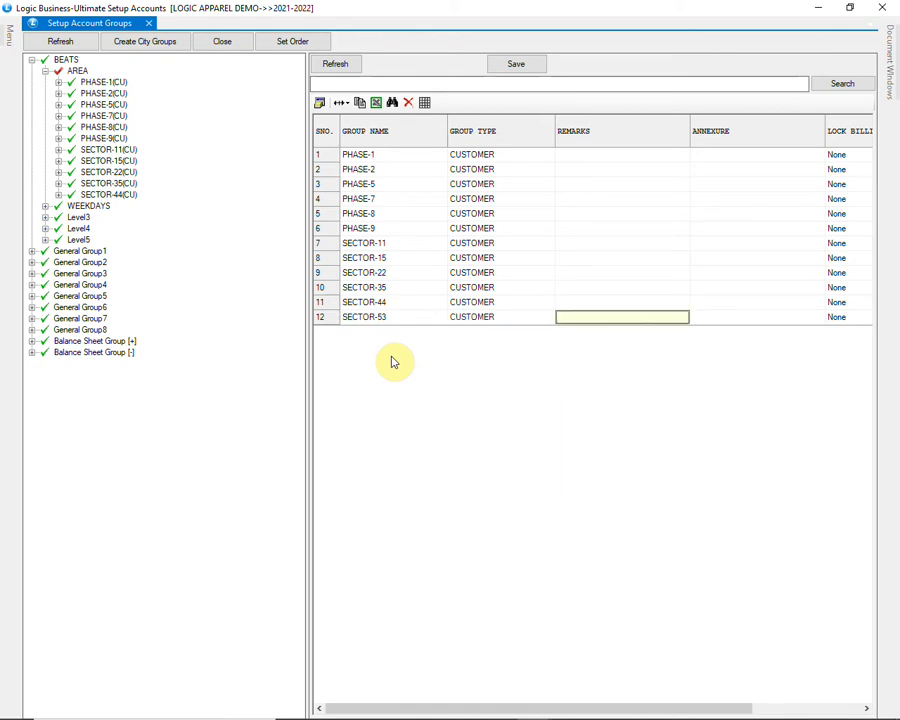
key("Tab")
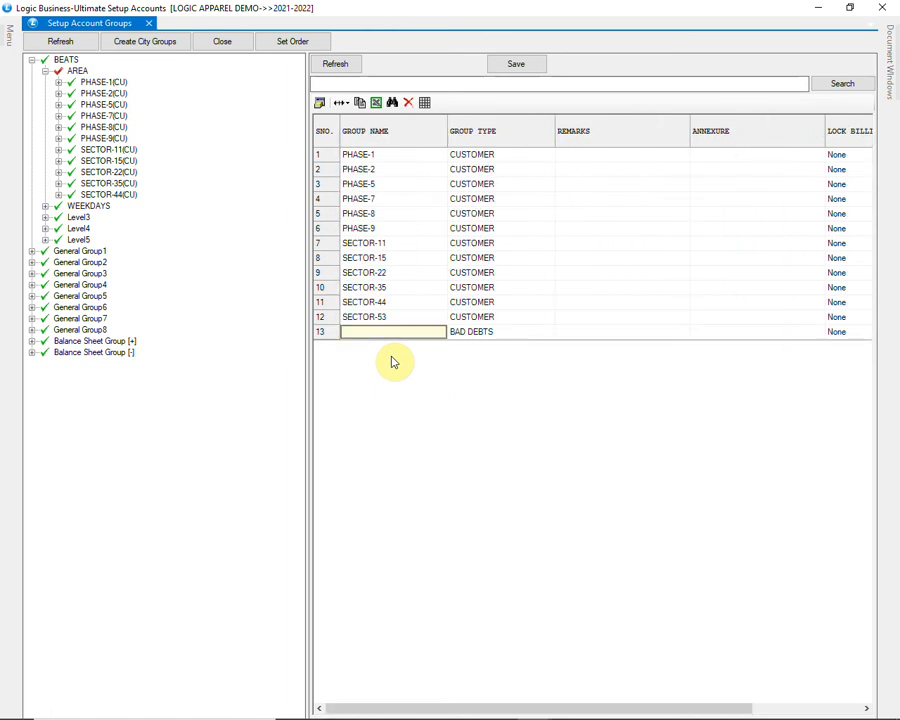
- Save the AREA group list and confirm the save
left_click(512, 68)
left_click(422, 410)
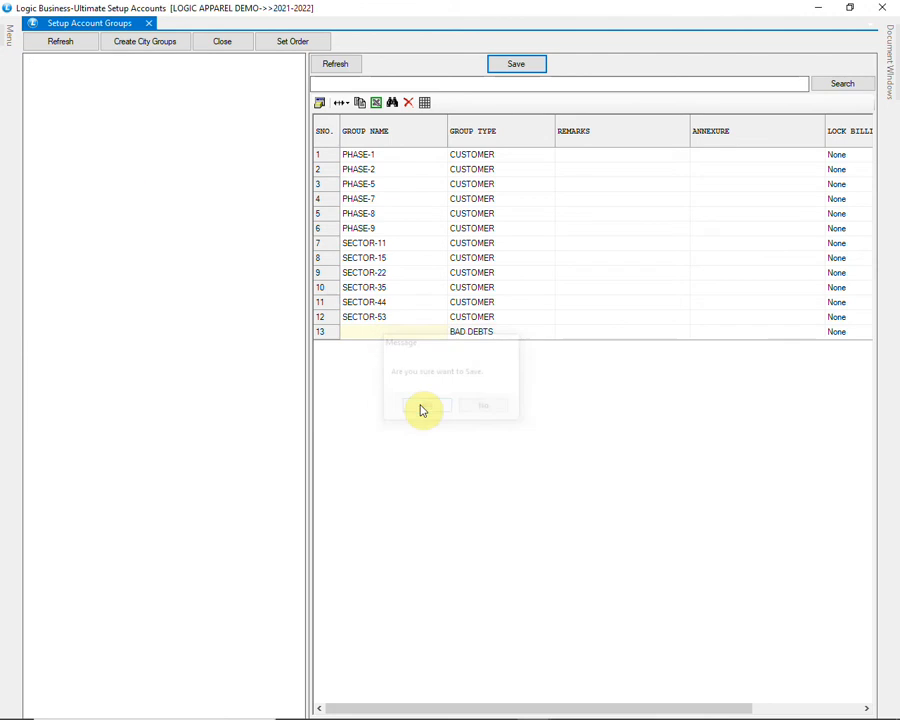
left_click(476, 413)
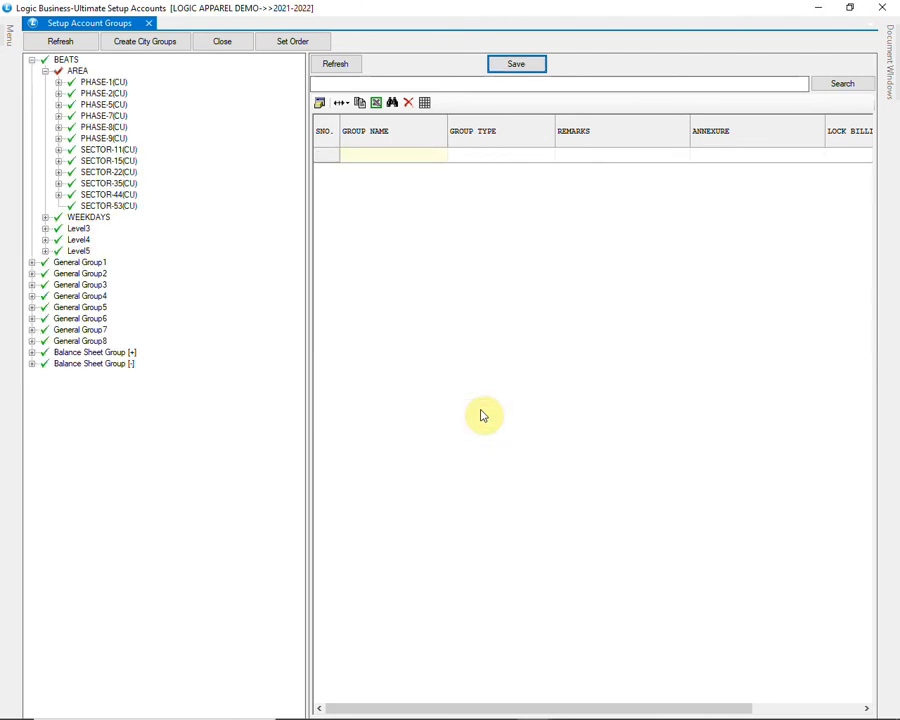
- Allocate the six consecutive customer accounts from JK TEXTILES to KALANJALI GARMENTS to SECTOR-53 and expand the group
left_click(127, 208)
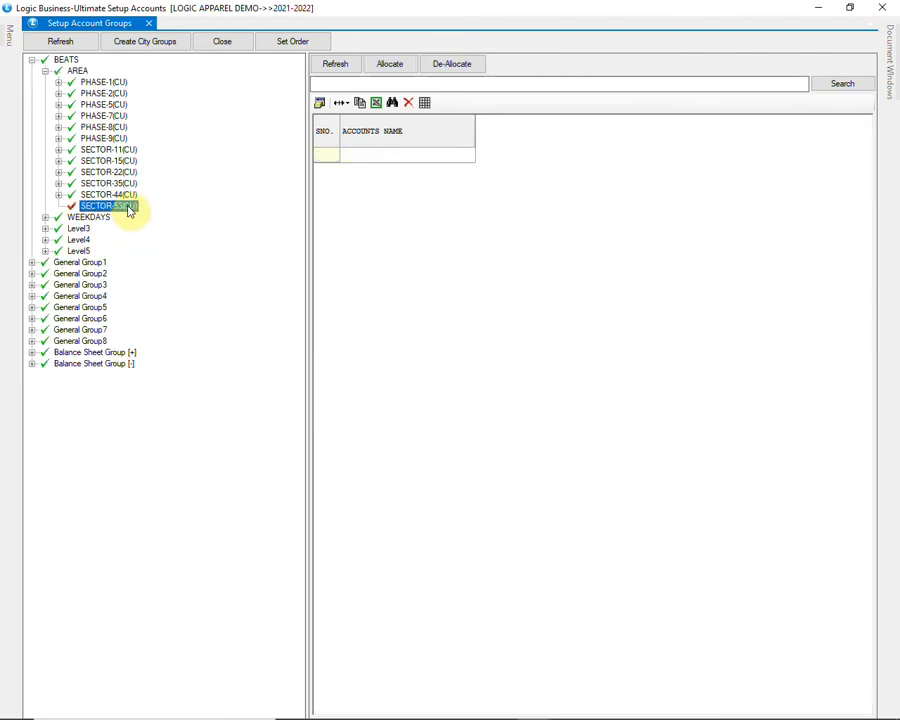
right_click(131, 210)
left_click(168, 213)
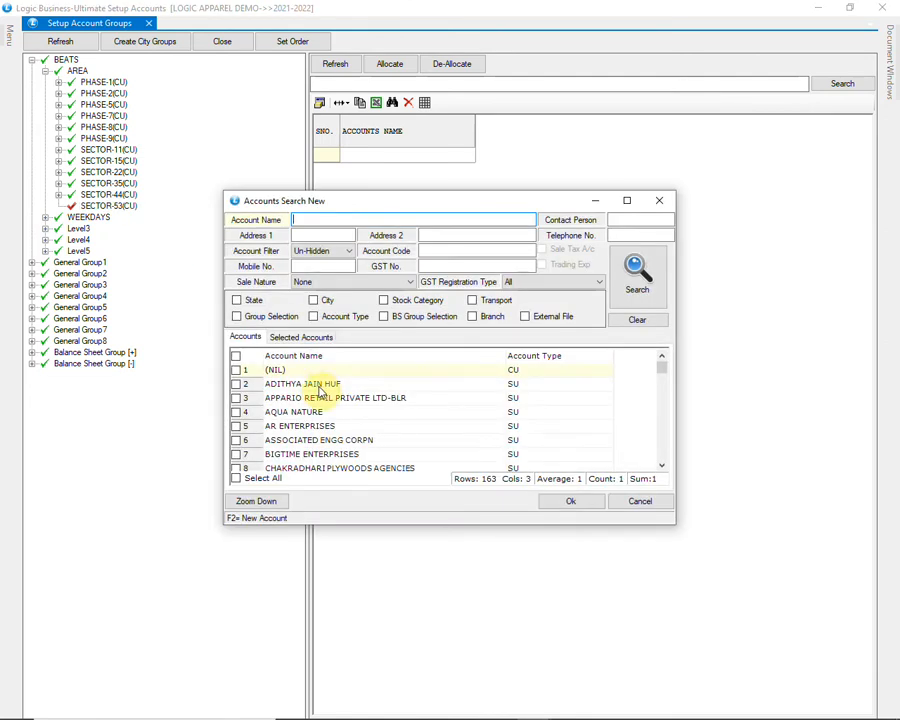
left_click_drag(667, 373, 665, 388)
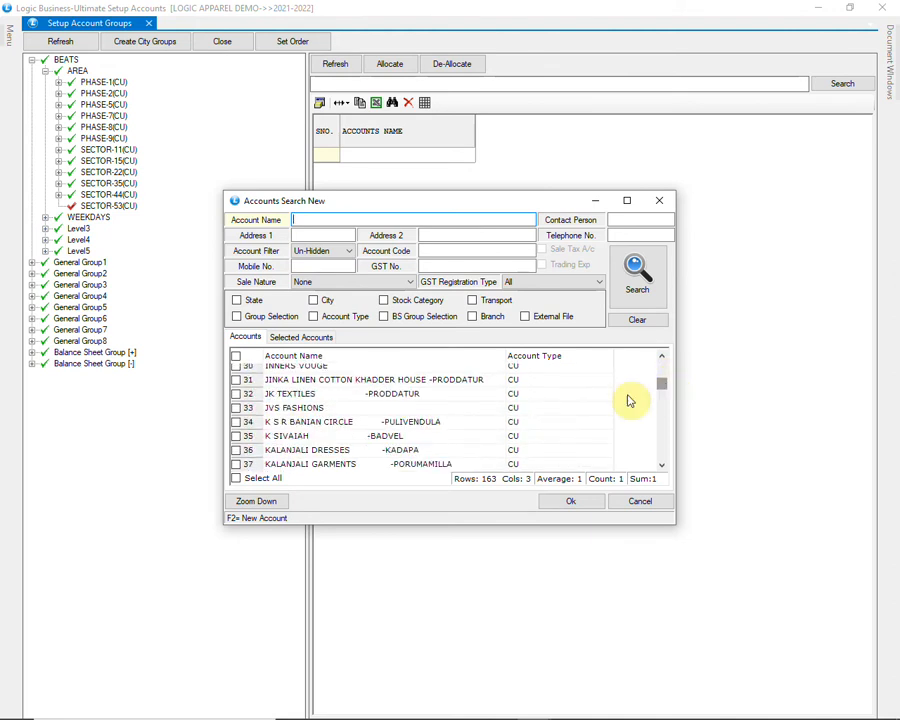
left_click(242, 395)
left_click(239, 408)
left_click(238, 422)
left_click(236, 437)
left_click(237, 451)
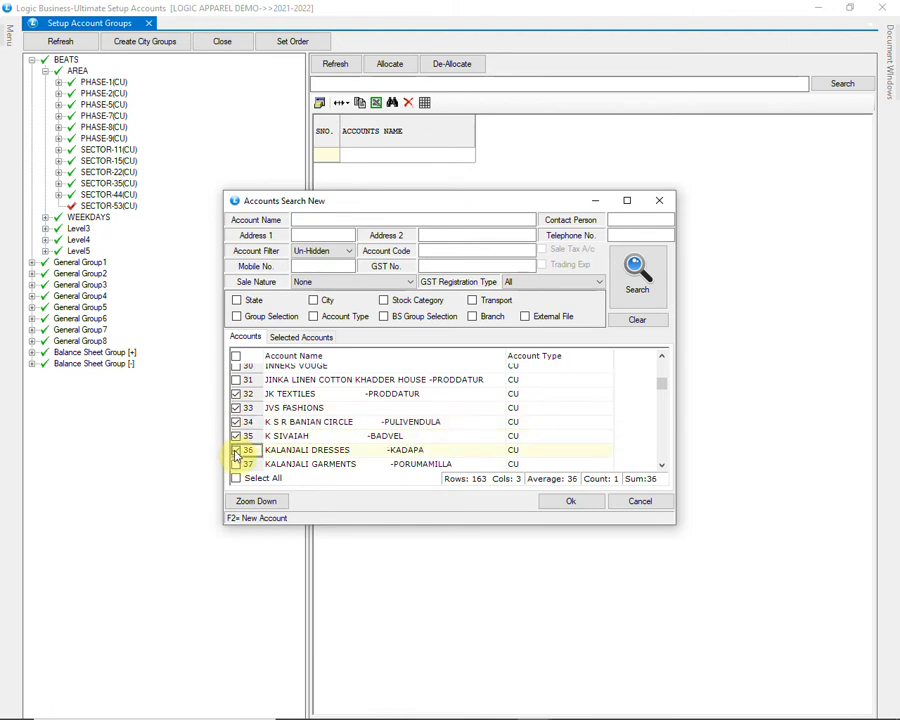
left_click(237, 464)
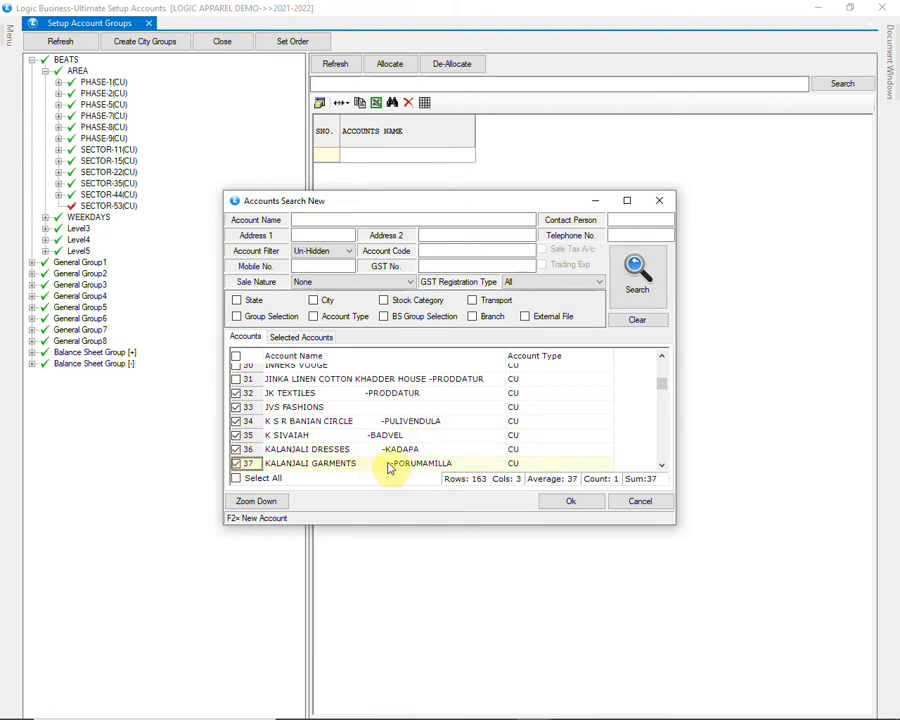
left_click(562, 502)
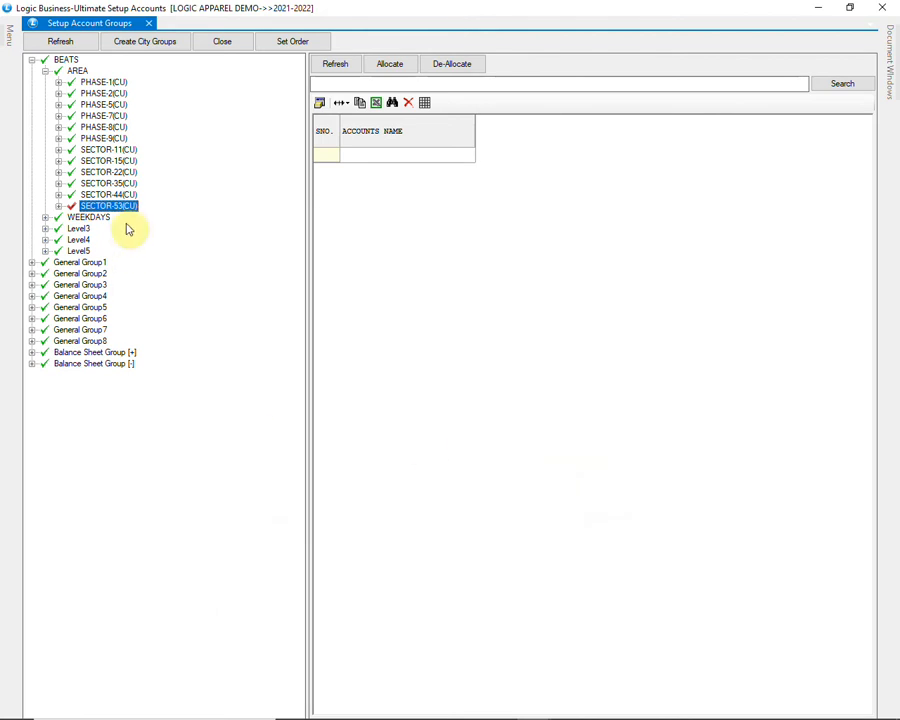
left_click(58, 206)
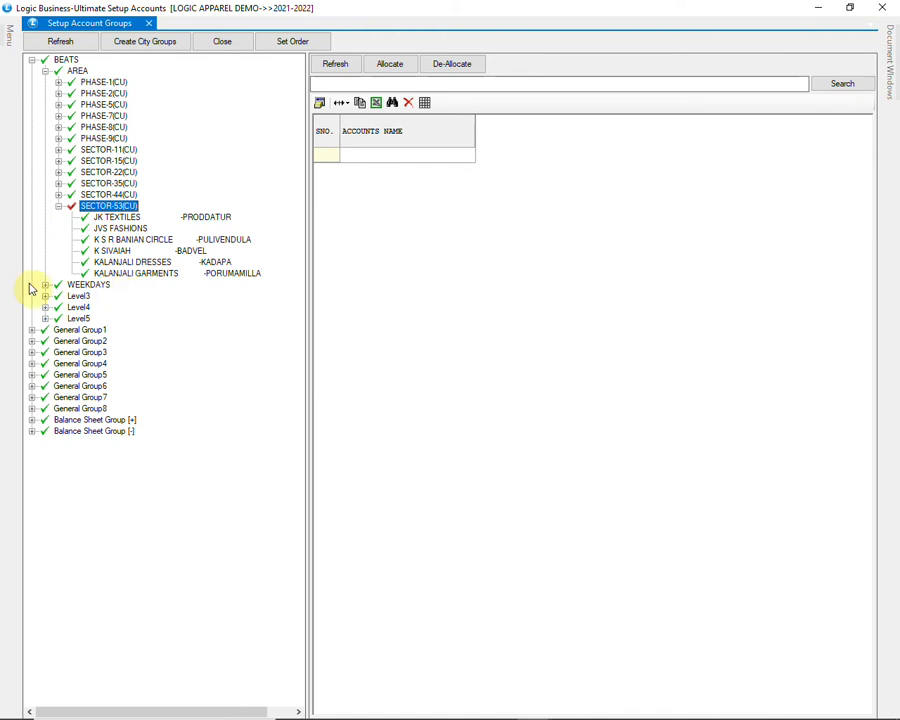
- Examine the WEEKDAYS level and the area groups allocated to FRIDAY and TUESDAY
left_click(76, 286)
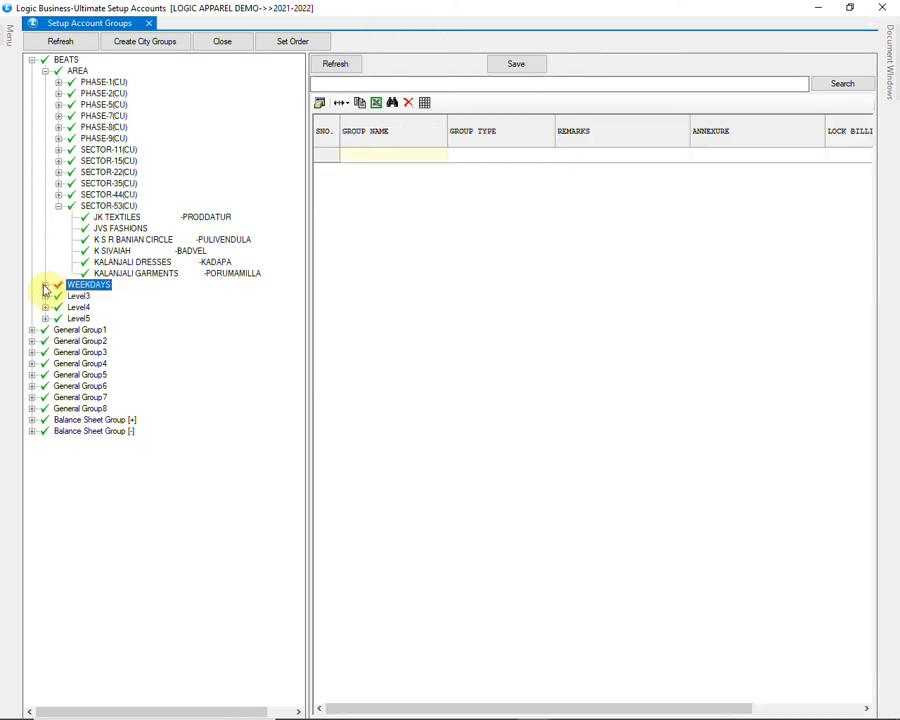
left_click(45, 285)
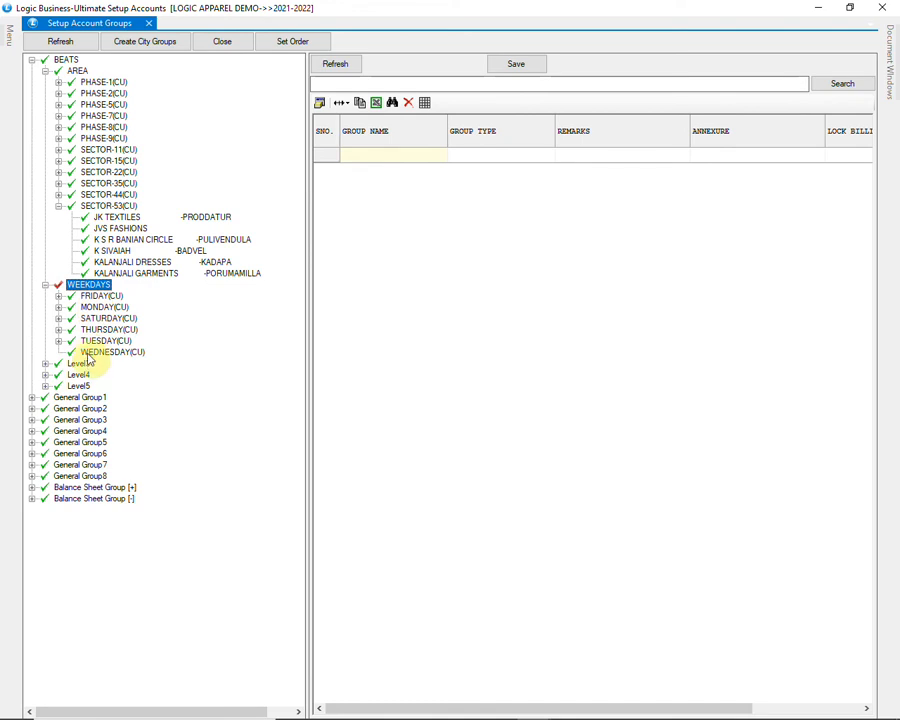
left_click(100, 296)
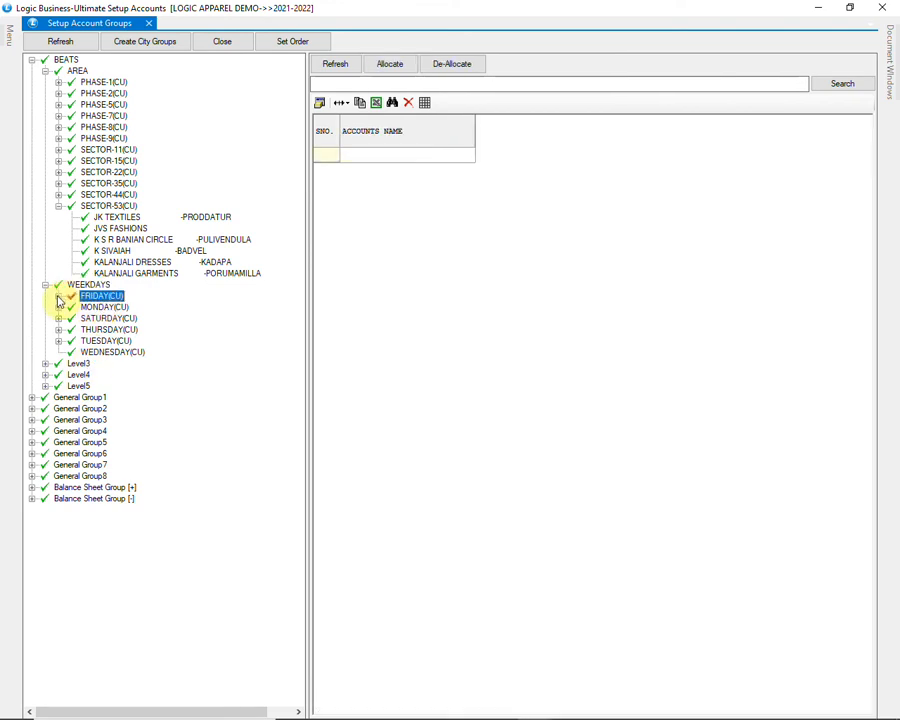
left_click(58, 296)
left_click(118, 308)
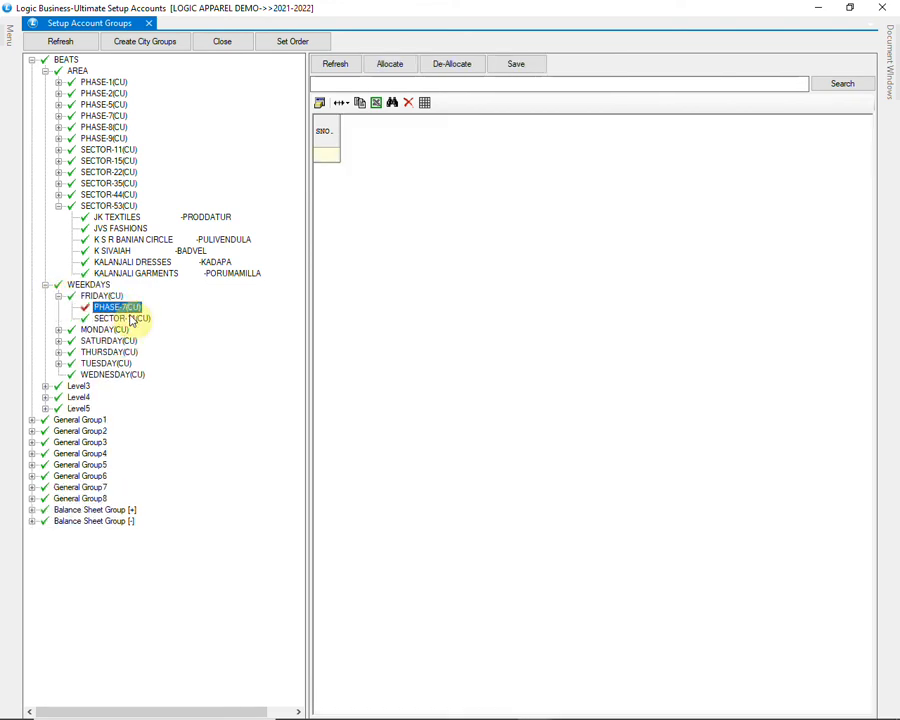
left_click(130, 317)
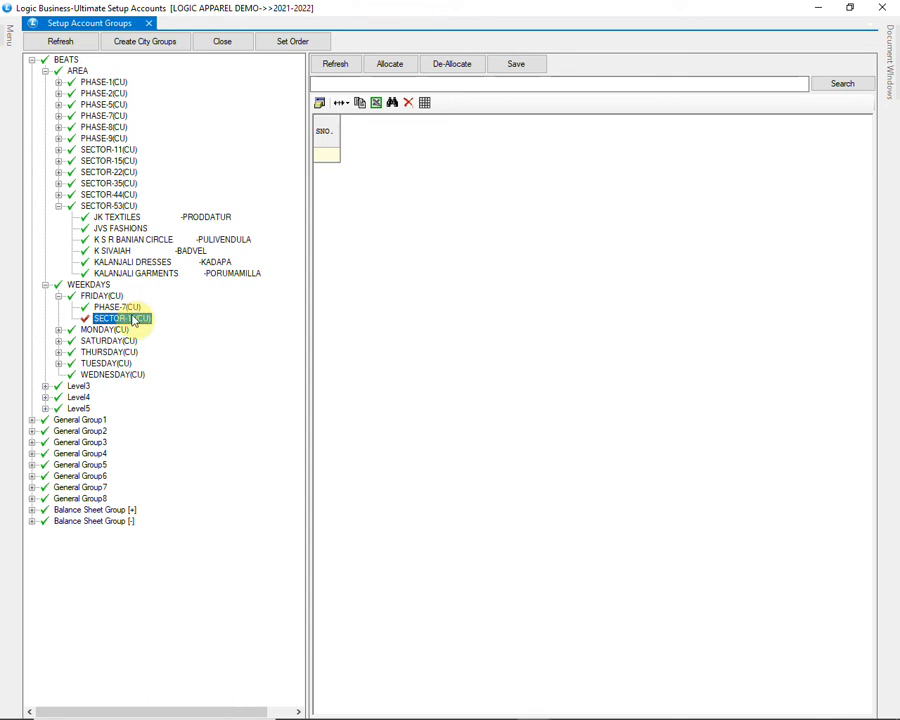
left_click(112, 364)
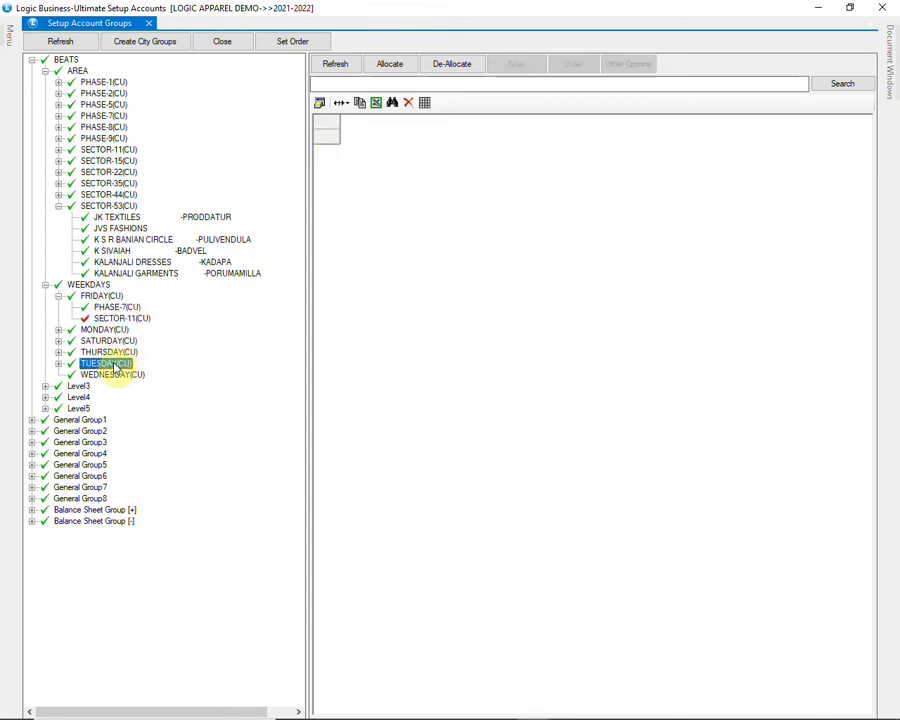
left_click(58, 364)
left_click(115, 375)
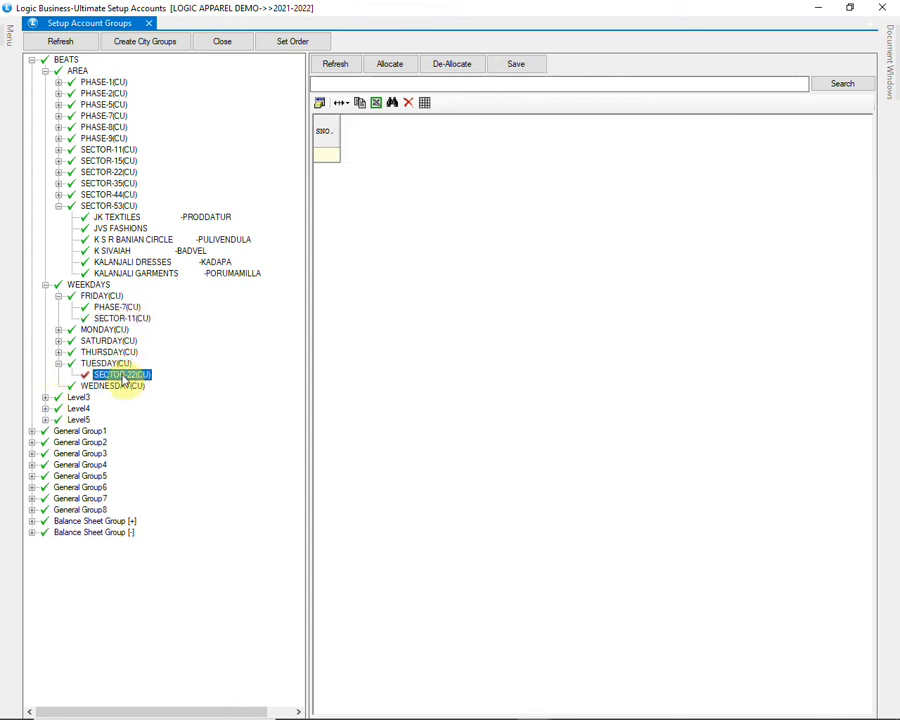
- Allocate the area groups PHASE-5, SECTOR-35 and SECTOR-53 to WEDNESDAY
left_click(130, 387)
right_click(134, 389)
left_click(157, 398)
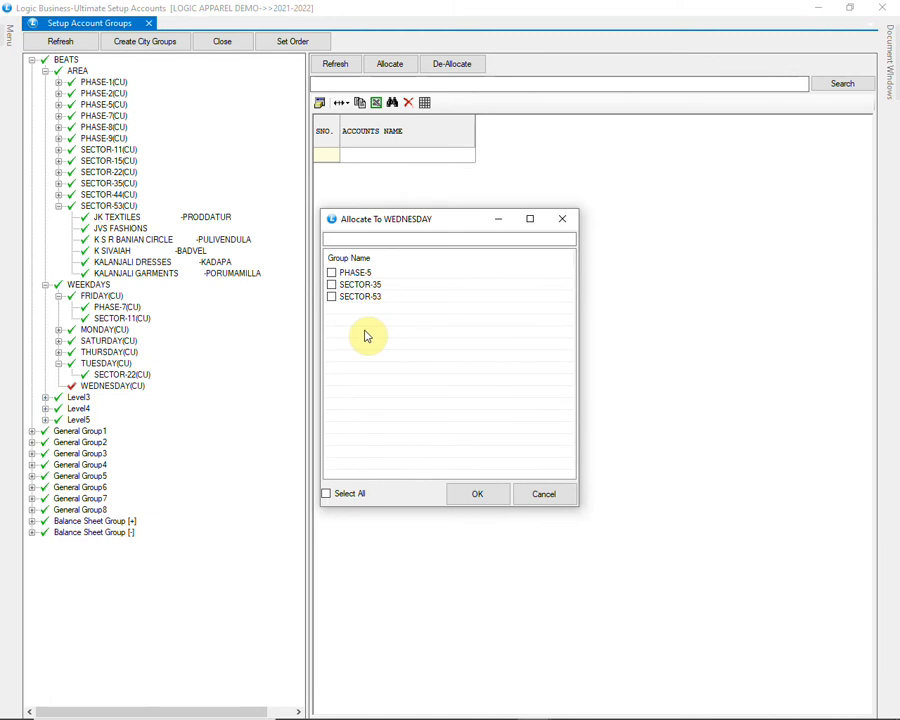
left_click(338, 285)
left_click(331, 272)
left_click(331, 296)
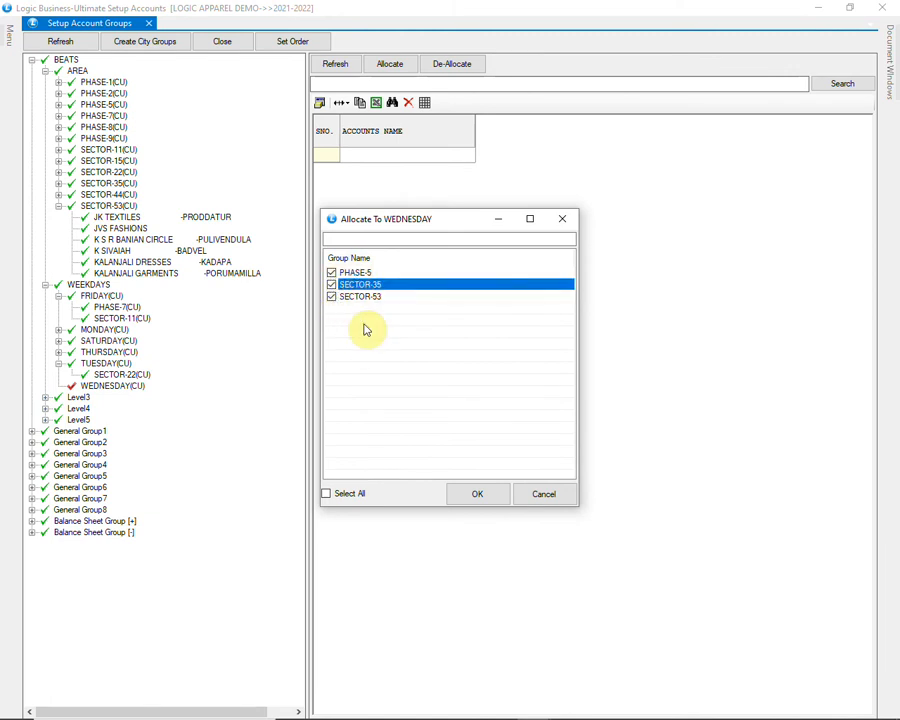
left_click(474, 493)
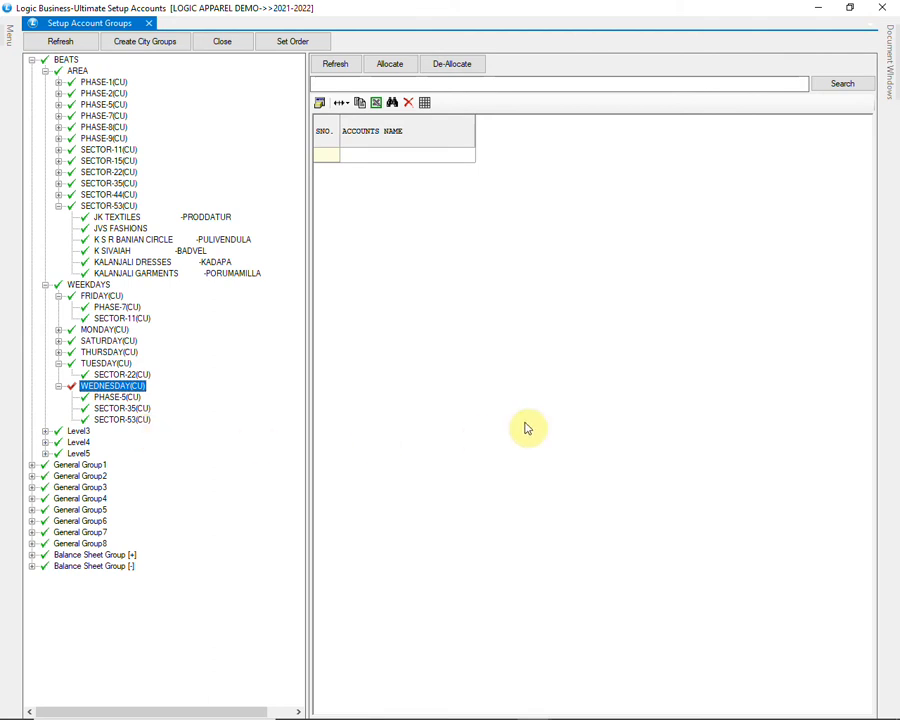
- Leave the account groups setup and open Setup Agents/Brokers under Setup Account Master
left_click(882, 8)
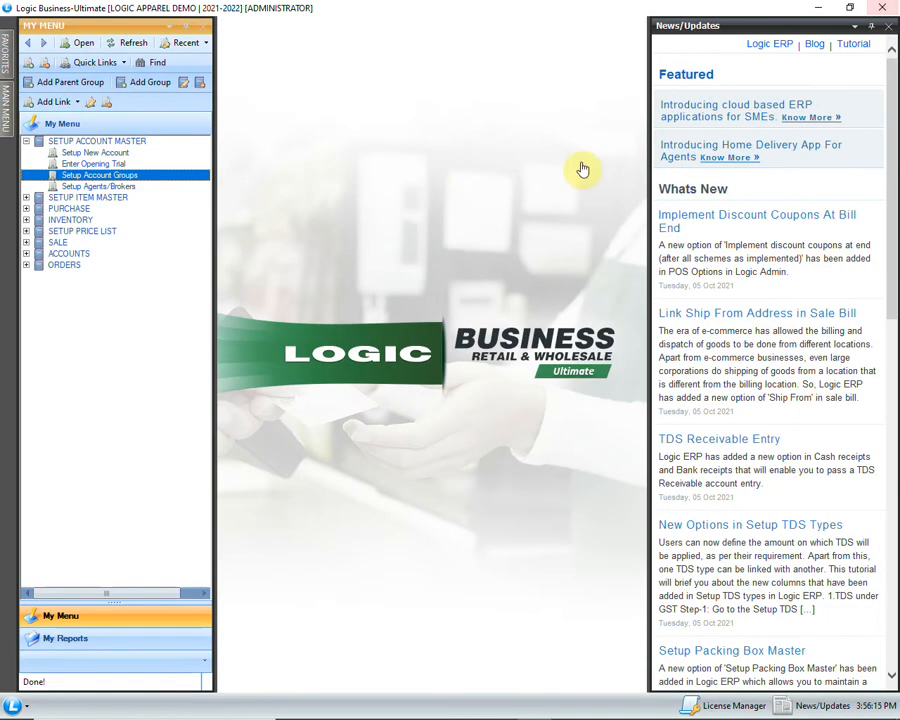
left_click(141, 186)
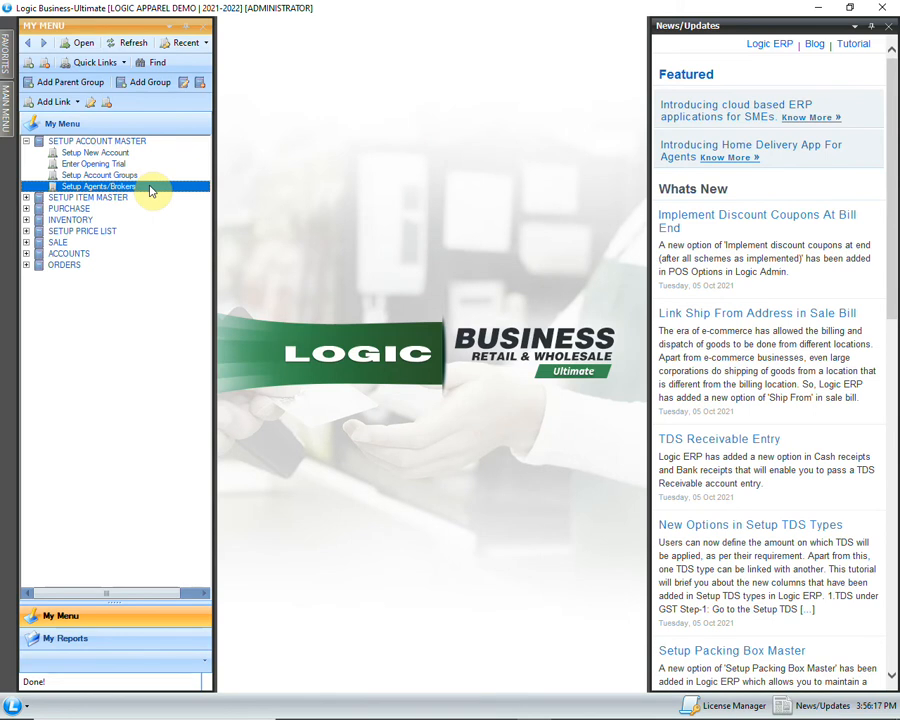
left_click(147, 186)
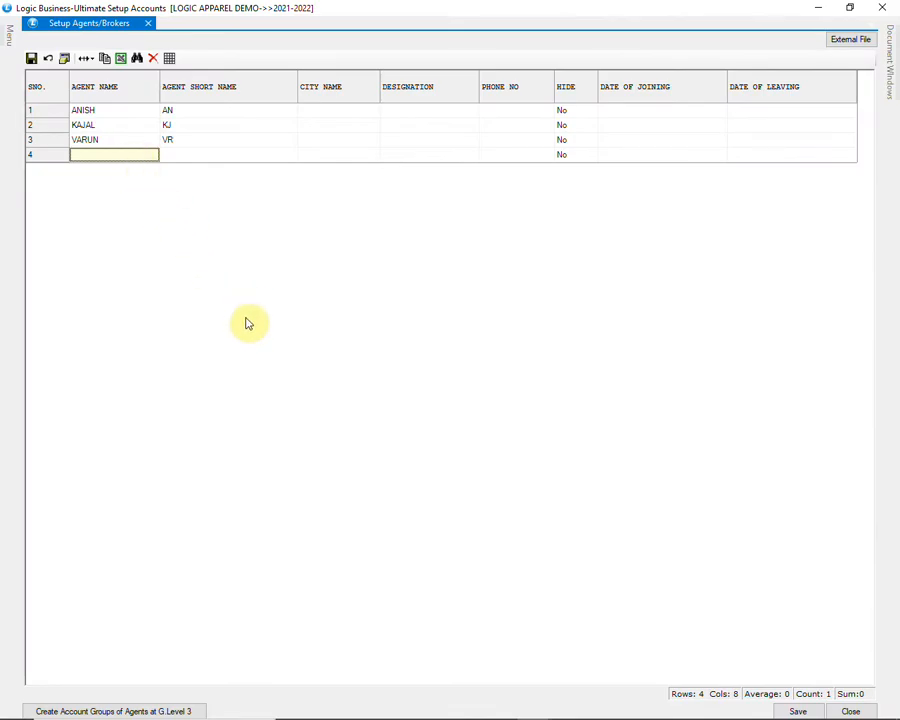
- Enter the new agent's name in the empty fourth row with the short name HM
type("HEEMA")
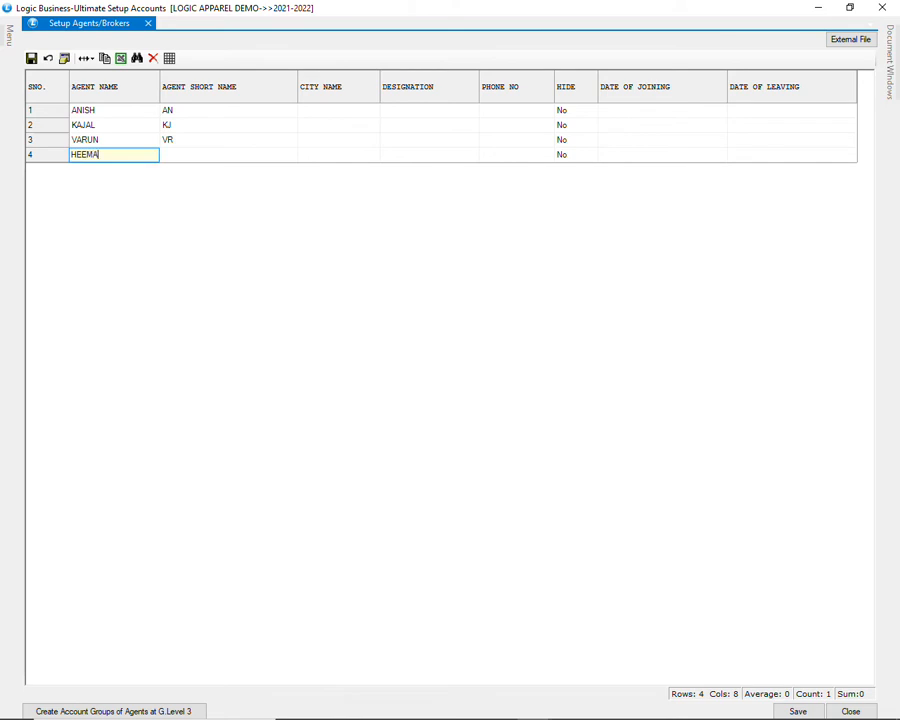
key("Return")
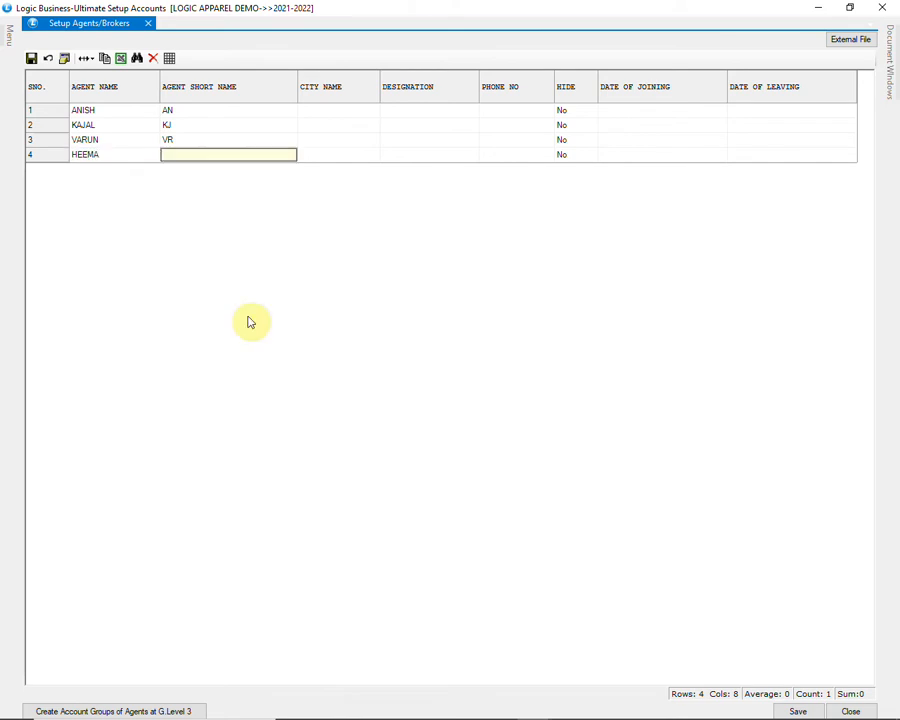
type("HM")
key("Return")
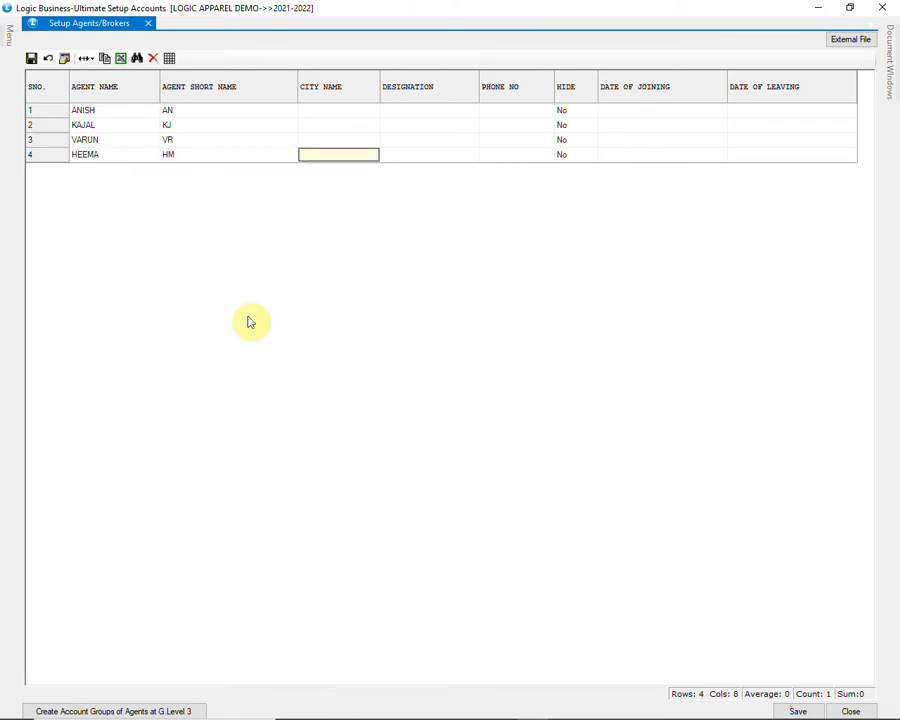
- Complete the new agent's row with the remaining fields at their defaults, save the agents list and close the agents setup
key("Return")
key("Return")
key("Return")
key("Return")
key("Return")
key("Return")
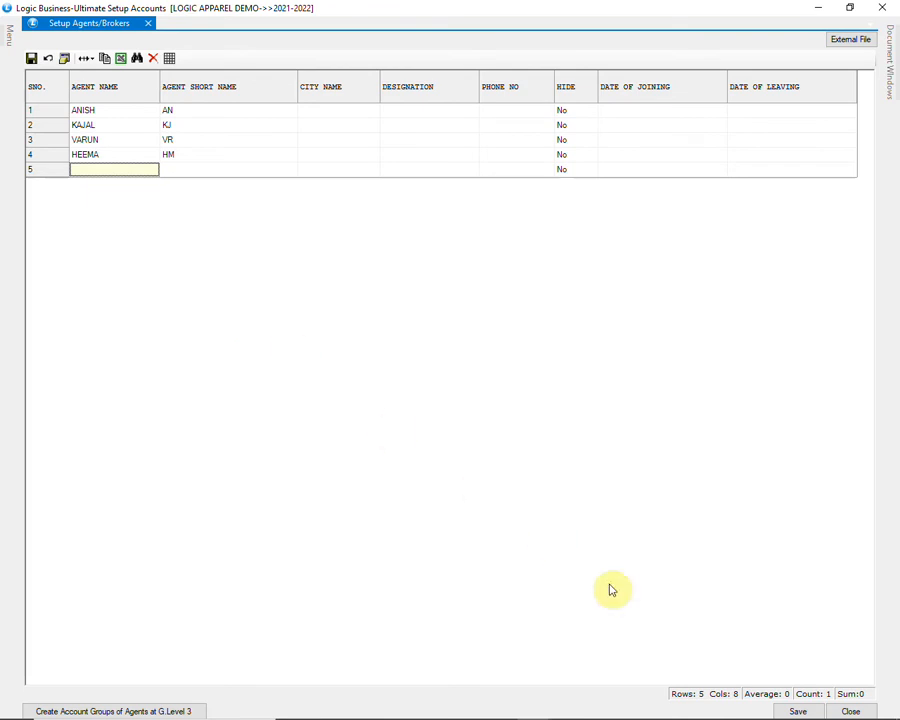
left_click(793, 711)
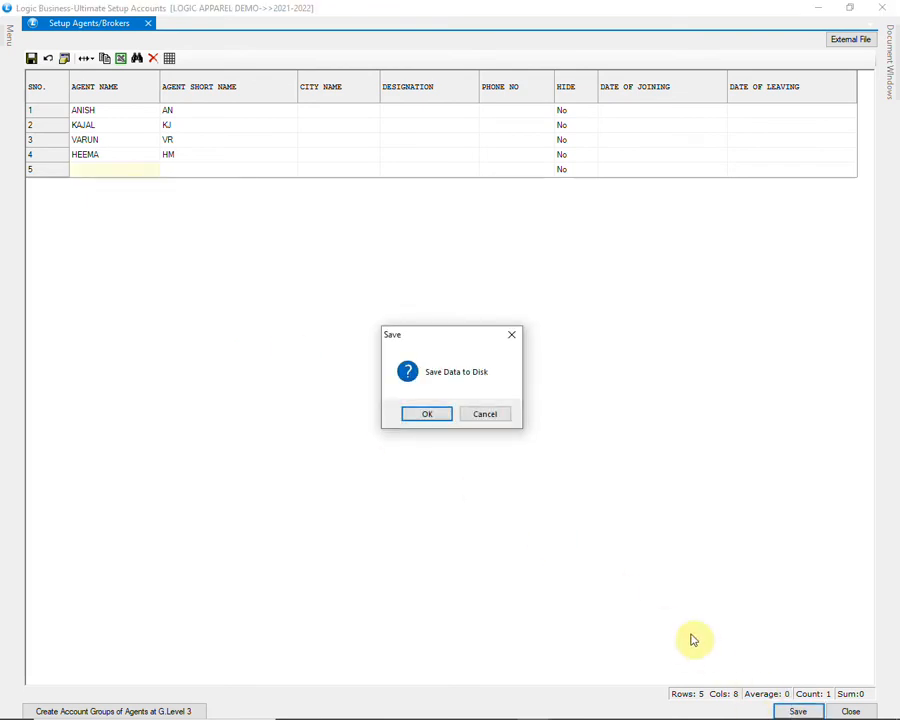
left_click(424, 412)
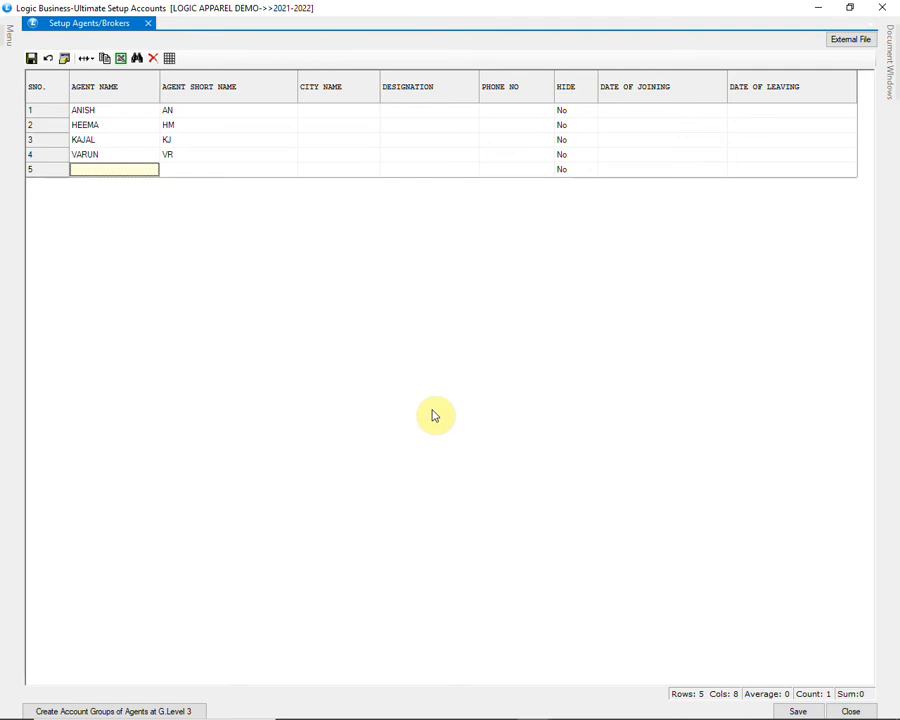
left_click(850, 711)
left_click(428, 413)
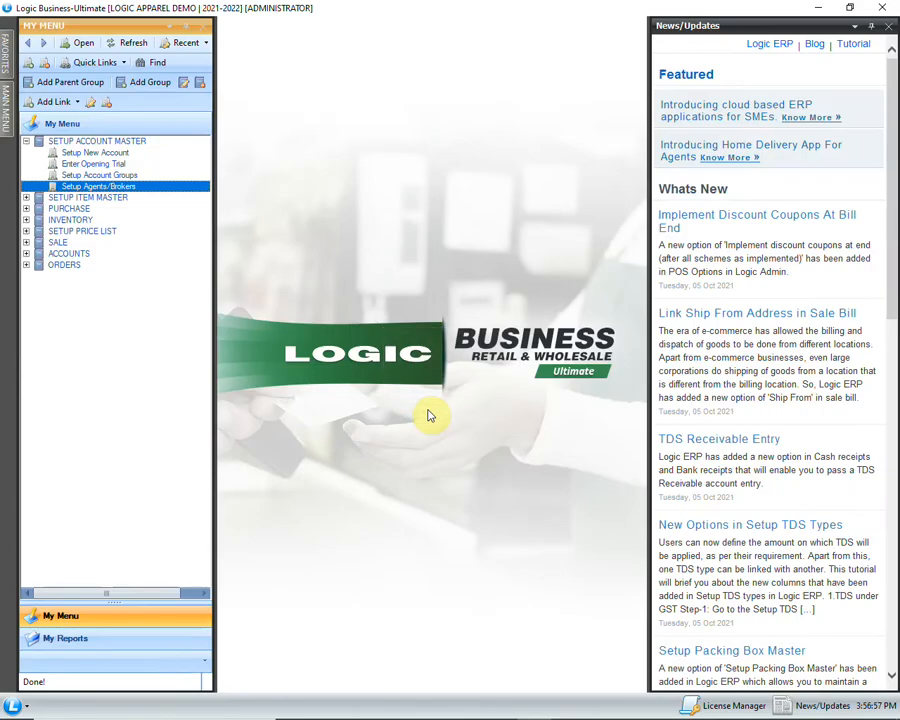
- Open Setup Company under Setup Item Master
left_click(34, 198)
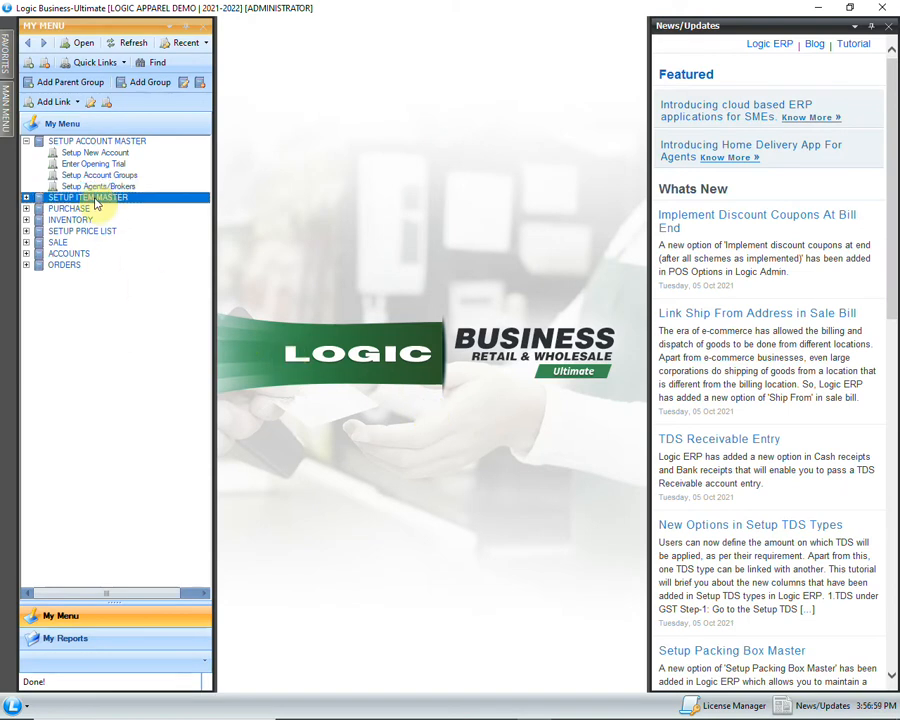
left_click(30, 198)
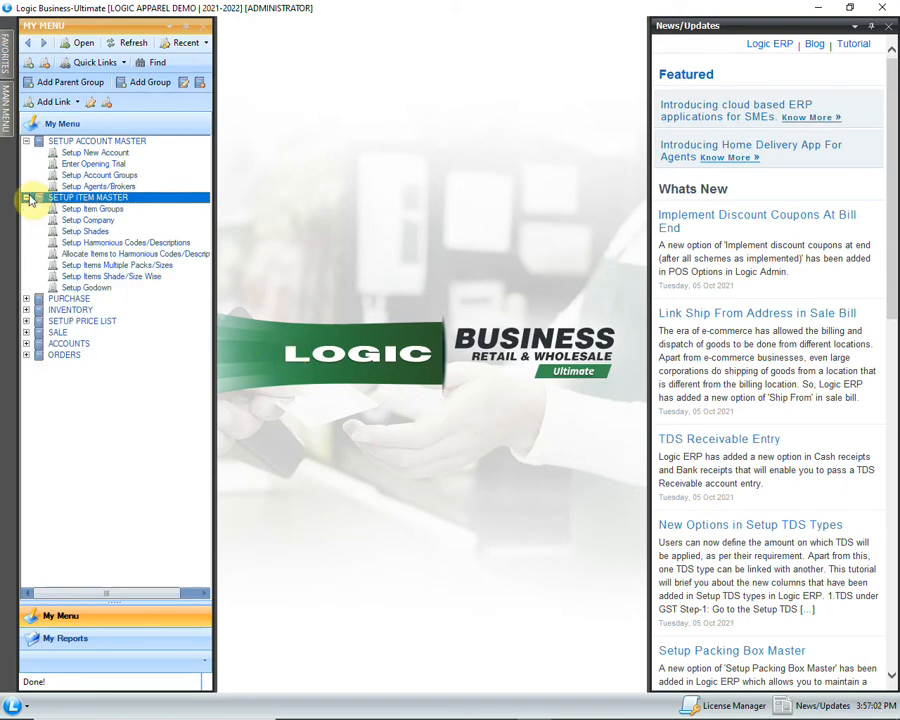
left_click(88, 220)
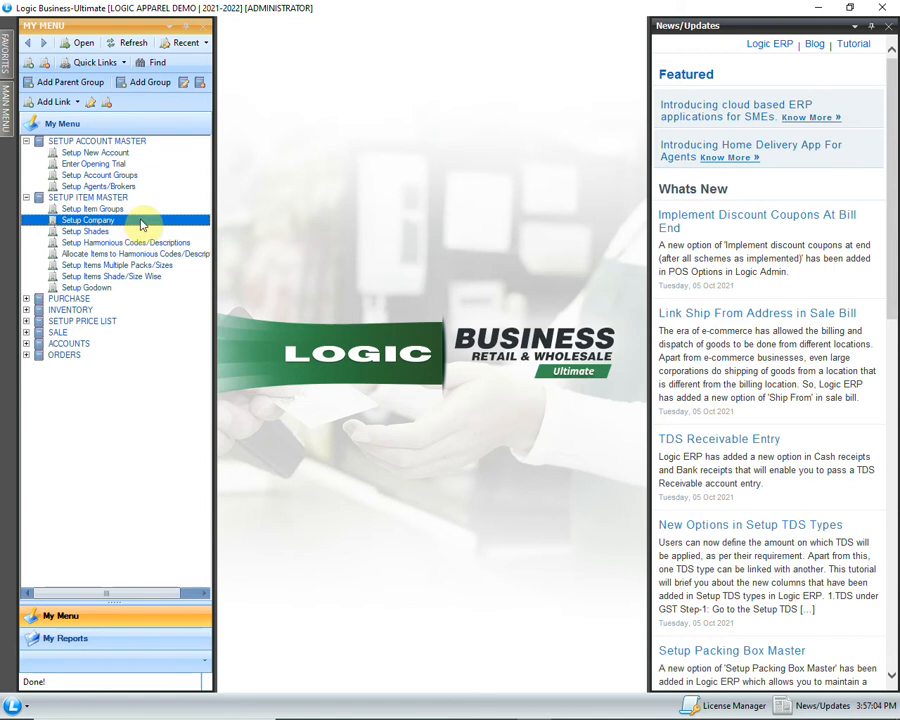
double_click(142, 222)
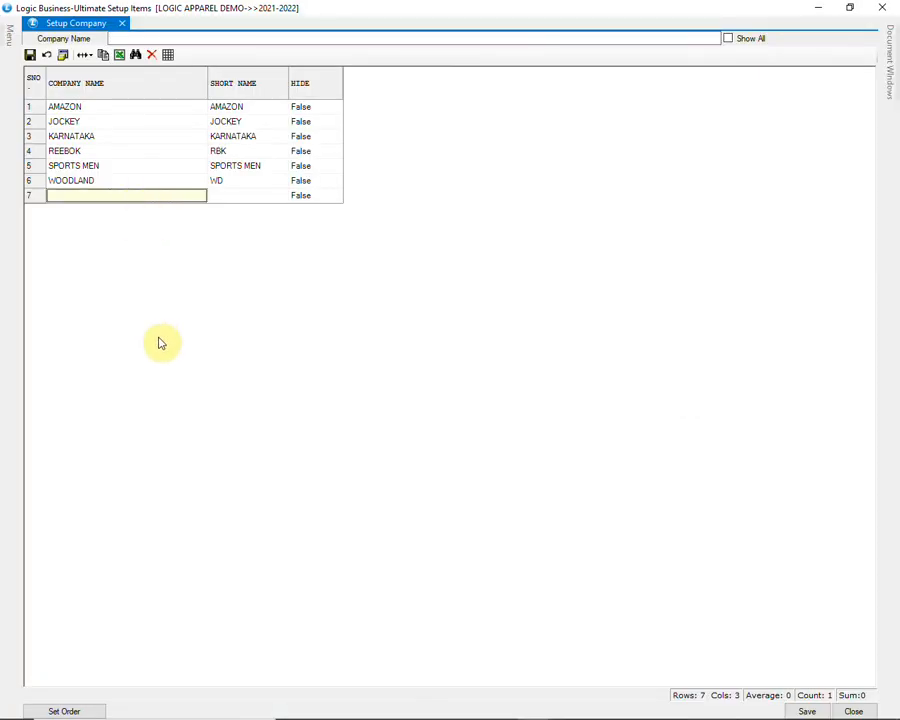
- Add the company ADIDAS with the short name AD in the empty seventh row and save the company list
type("A")
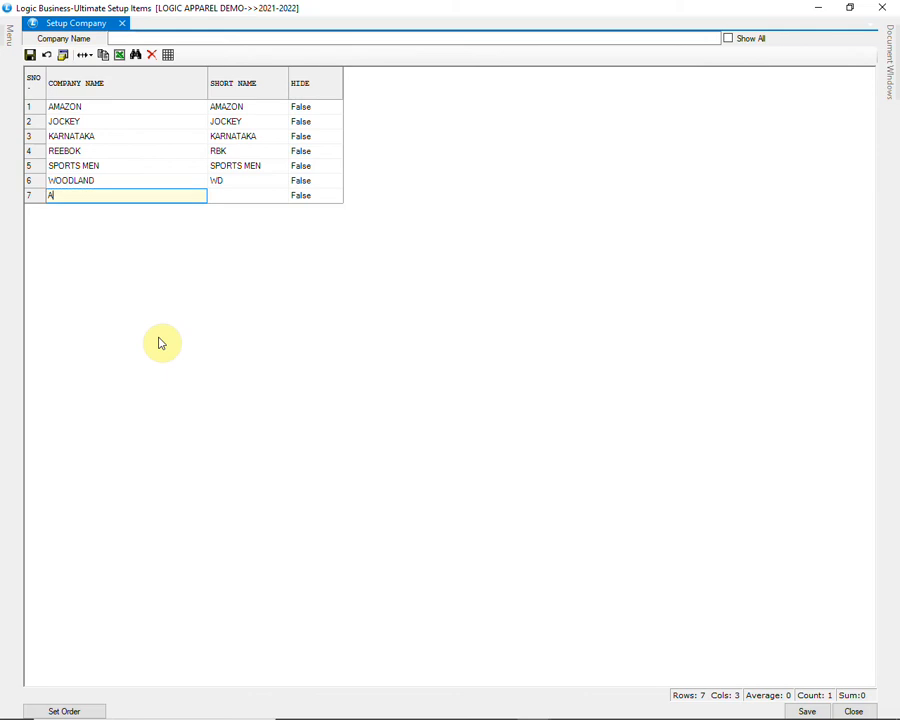
type("DIDAS")
key("Tab")
type("AD")
key("Tab")
key("Tab")
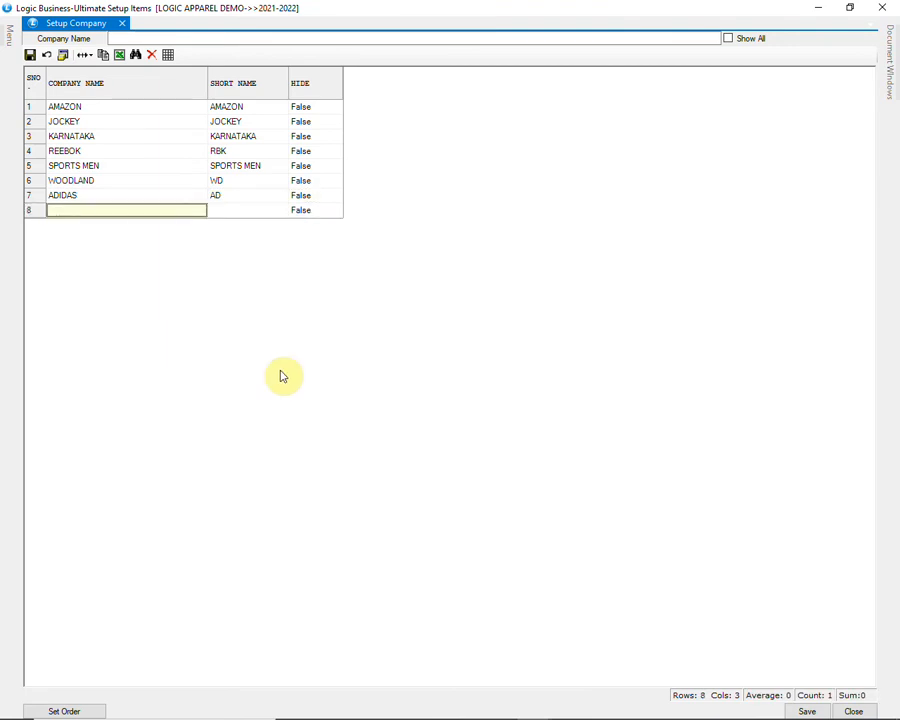
left_click(806, 711)
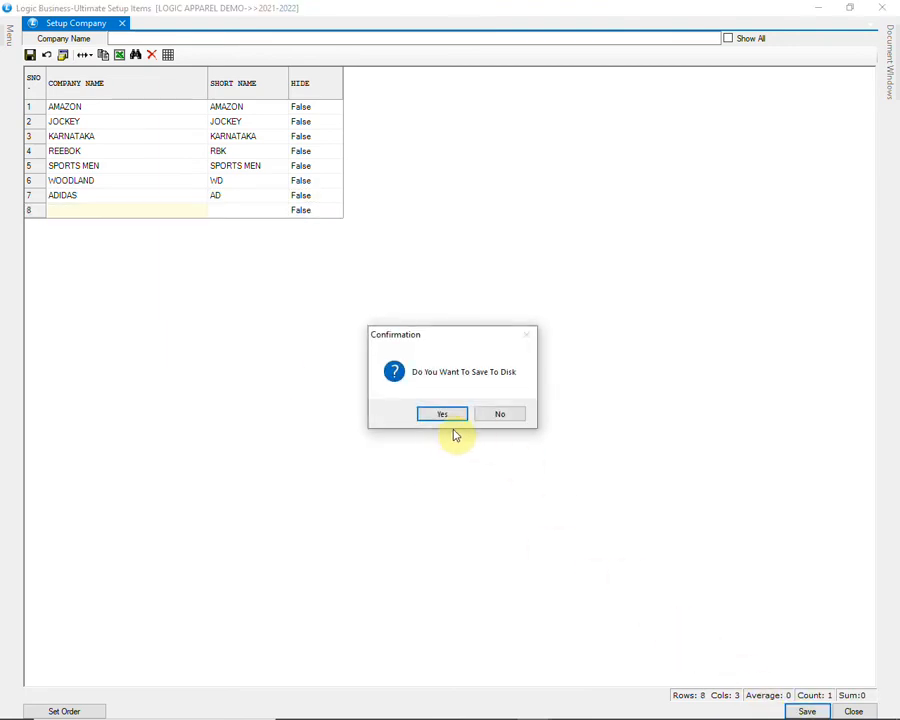
left_click(443, 415)
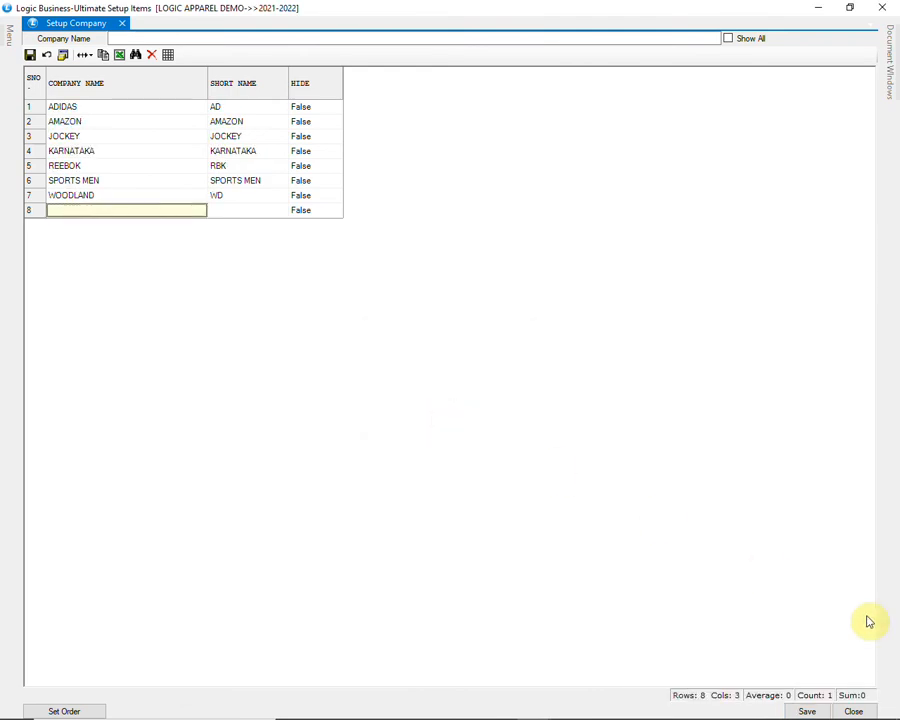
- Leave the company setup, open Setup Godown and list all existing godown records
left_click(890, 7)
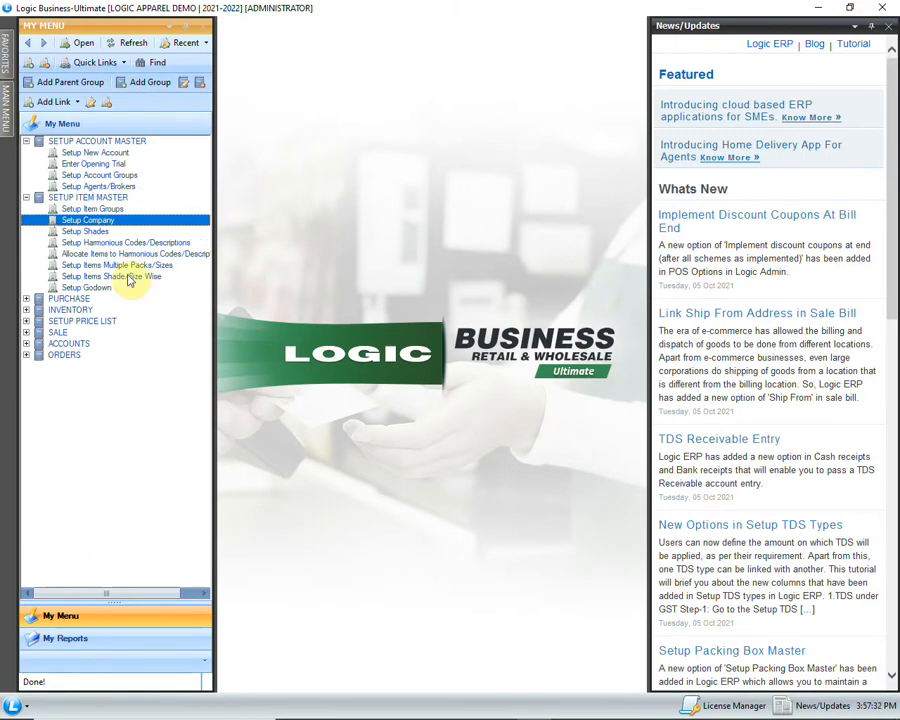
double_click(116, 287)
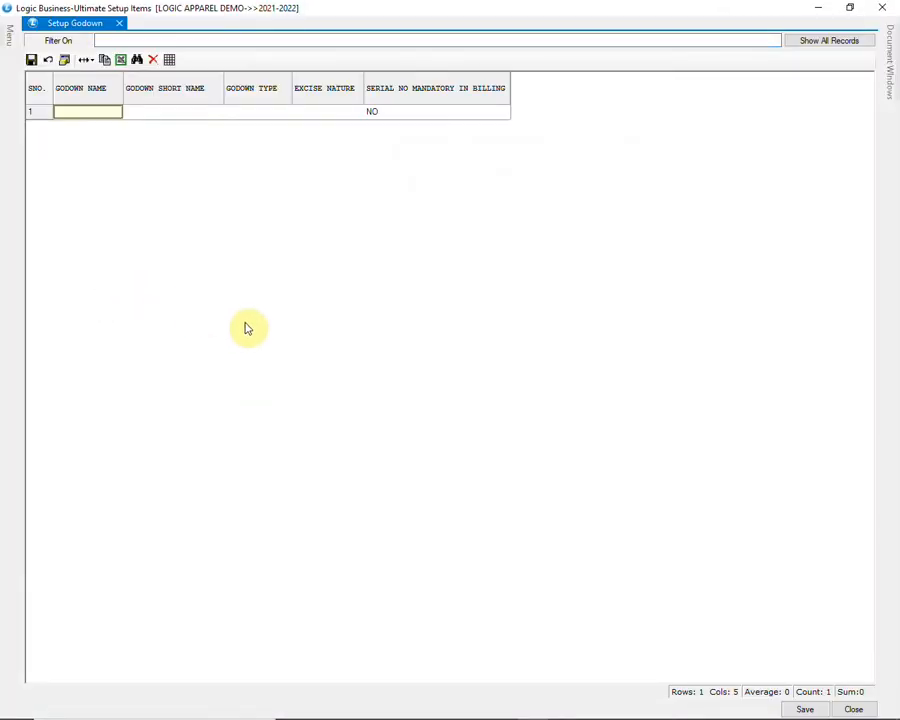
left_click(846, 40)
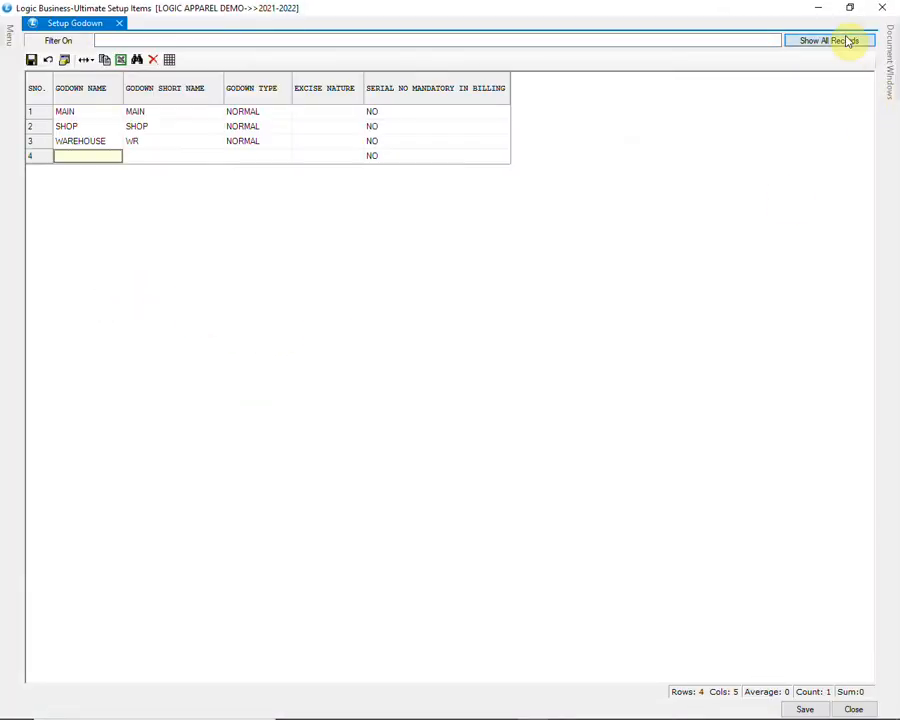
- Add the godown STORE with short name STR and godown type NORMAL, and save the godown list
type("STORE")
key("Return")
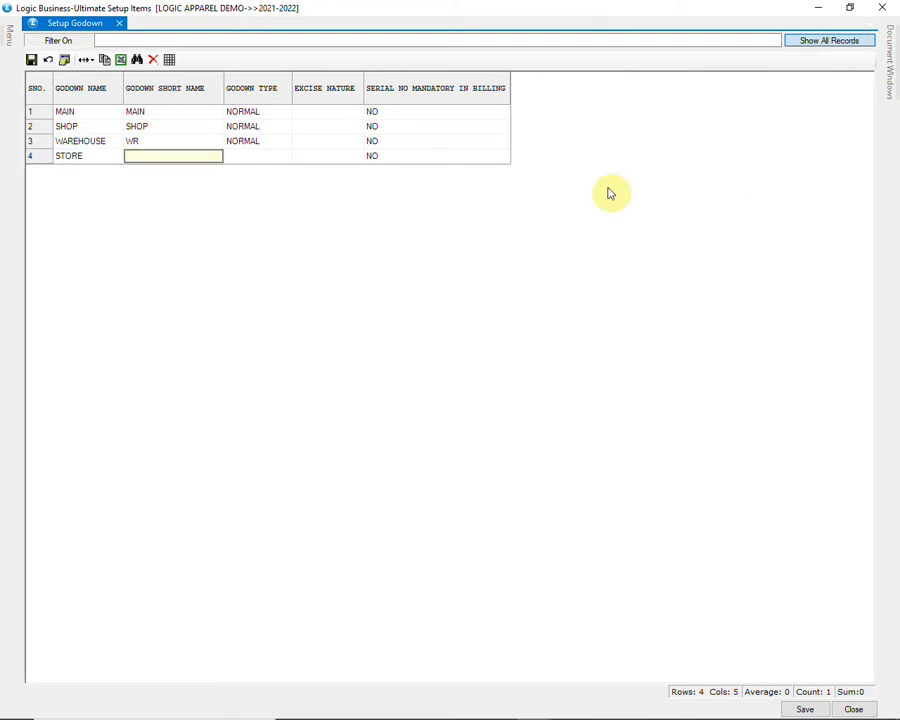
type("STR")
key("Return")
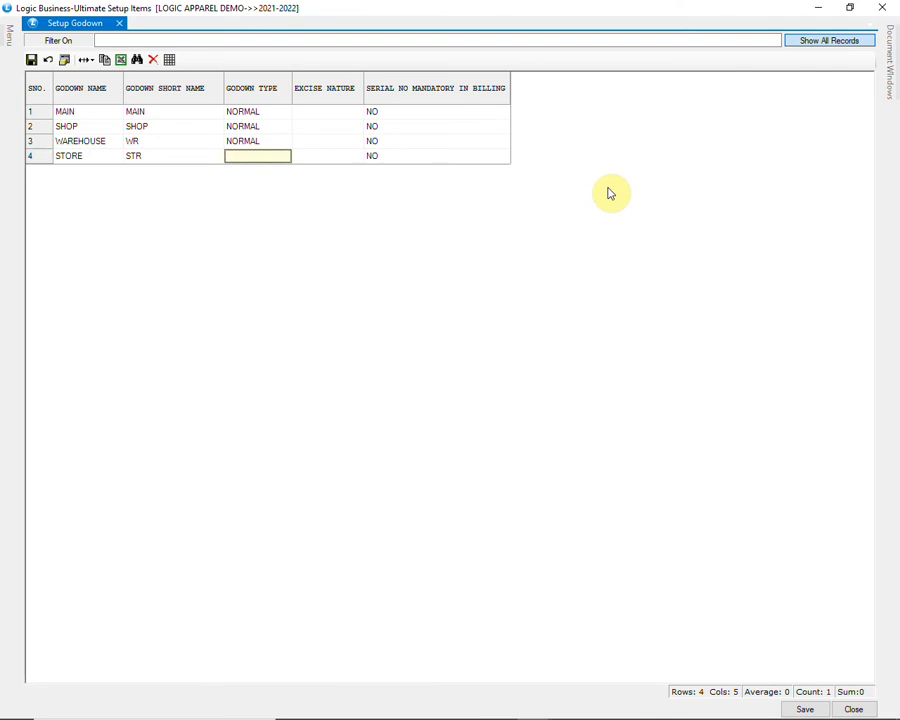
type("NORMAL")
key("alt+Down")
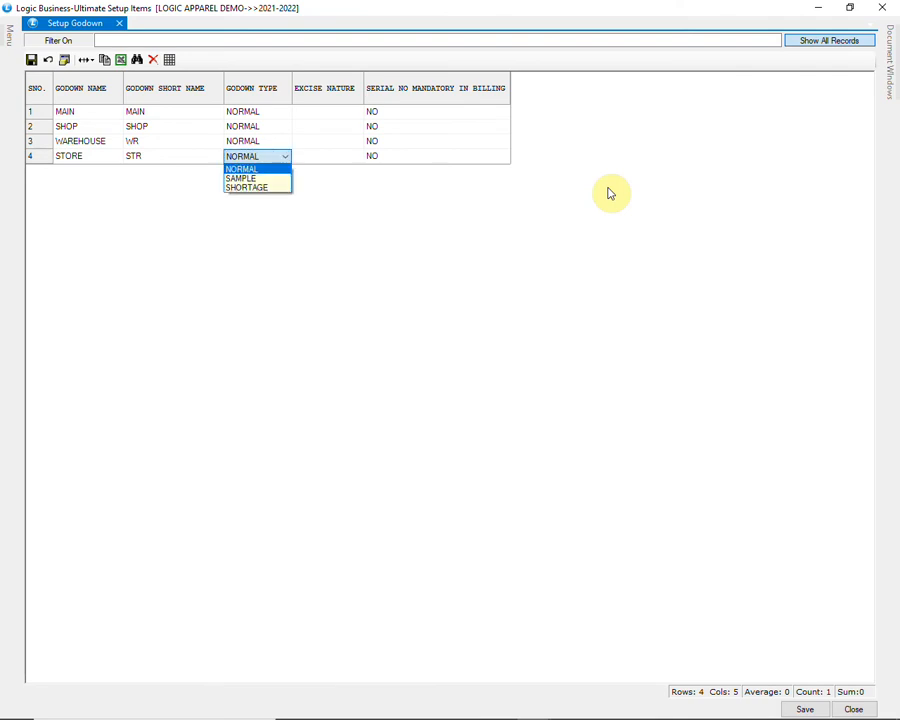
key("Return")
key("Return")
key("Return")
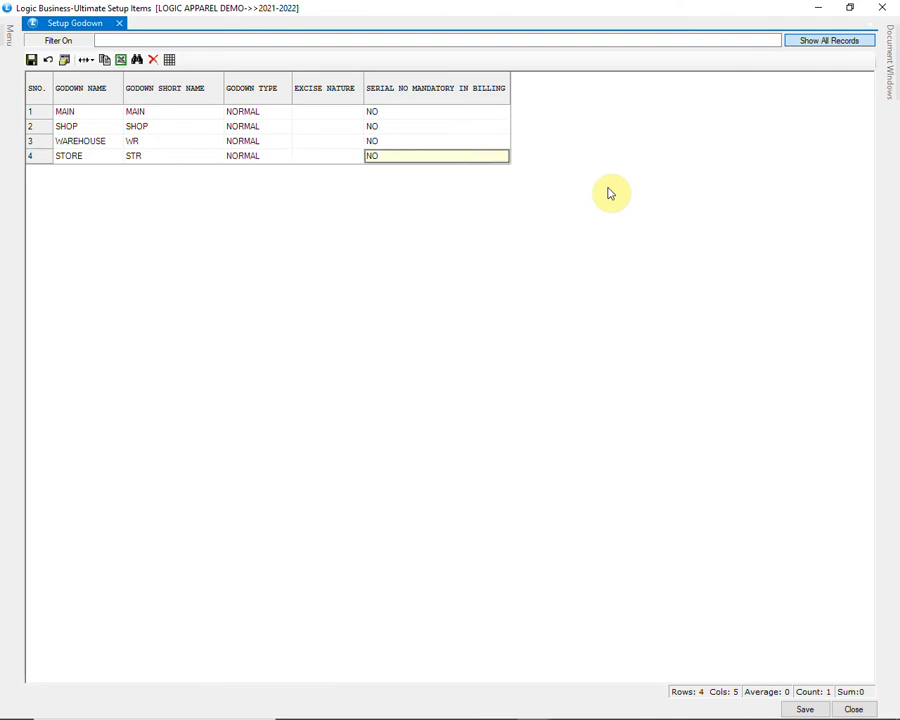
left_click(804, 708)
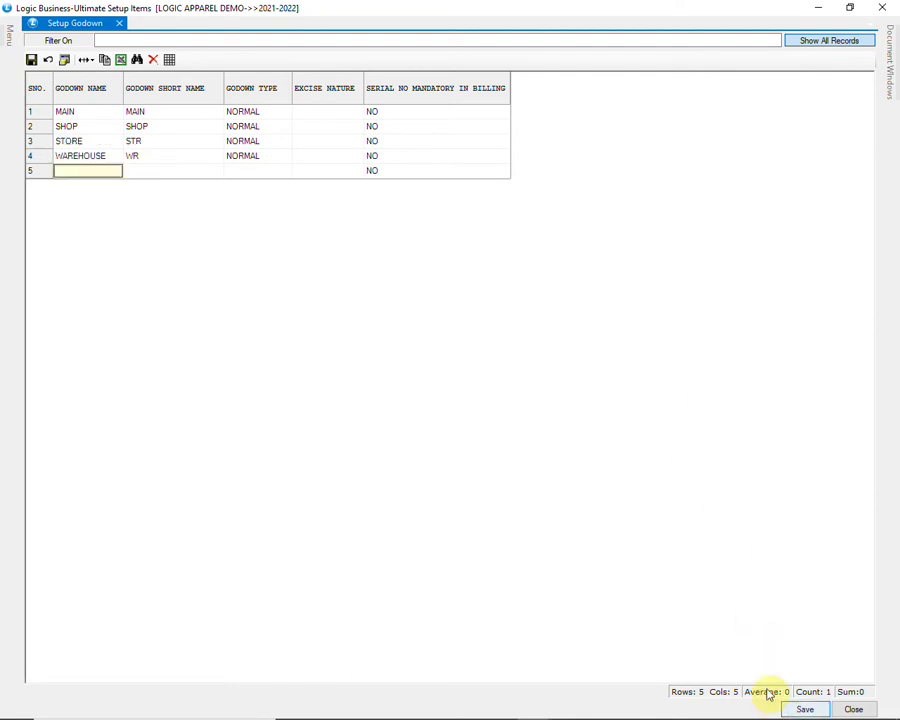
- Close the godown setup, open Setup Item Groups and load the groups of GROUP1.GRP1 under CATEGORY
left_click(853, 709)
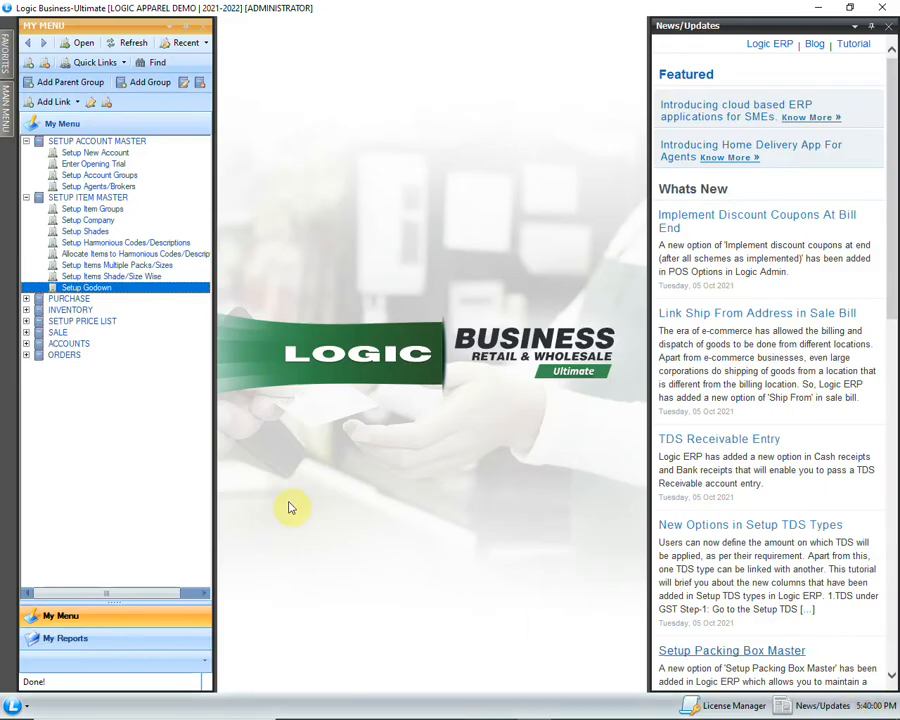
double_click(90, 208)
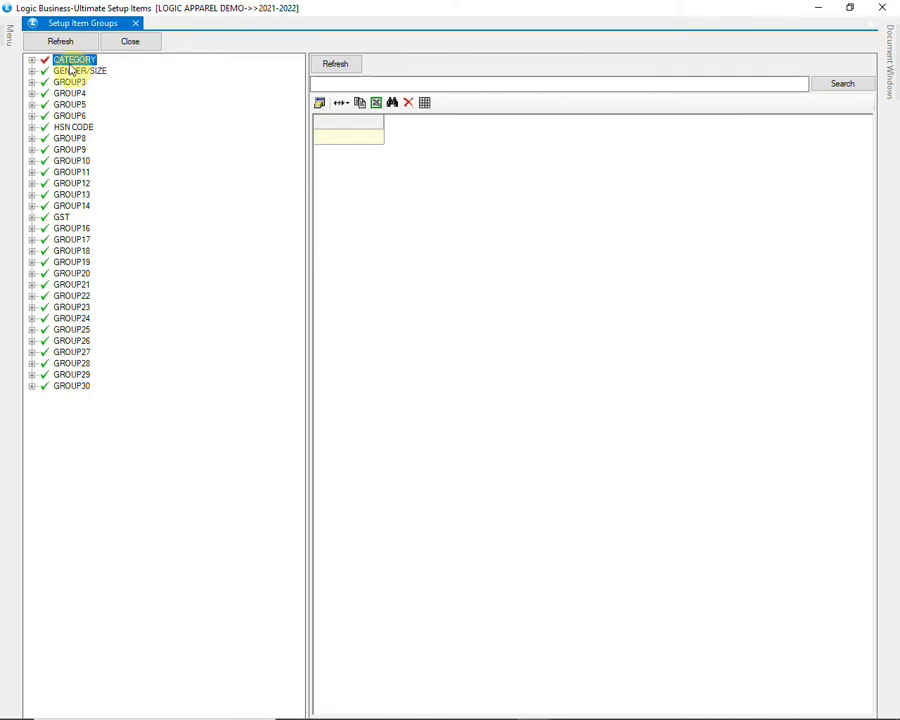
left_click(32, 61)
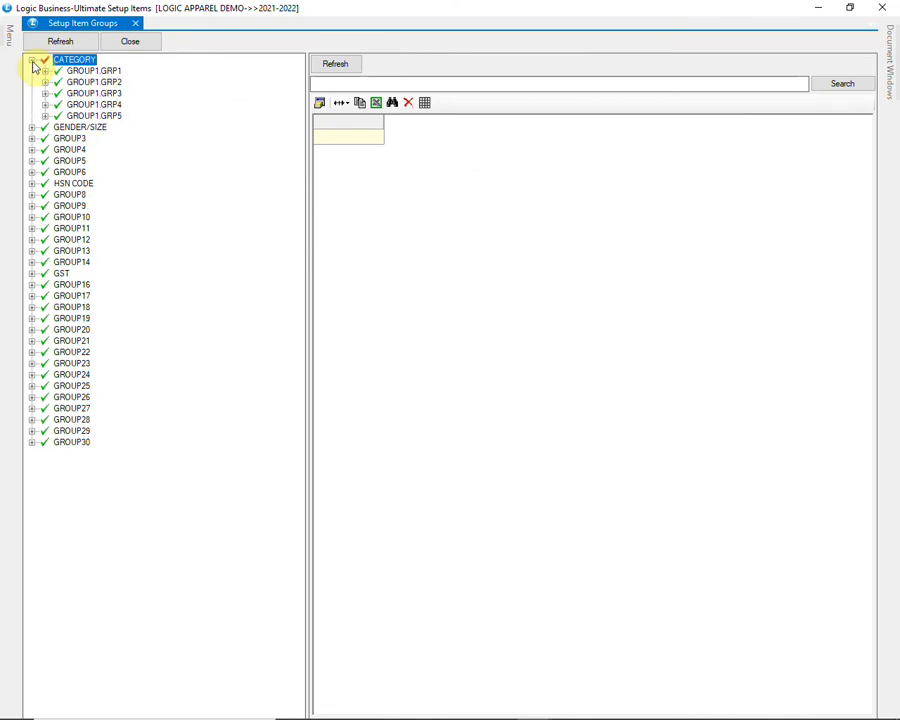
left_click(46, 73)
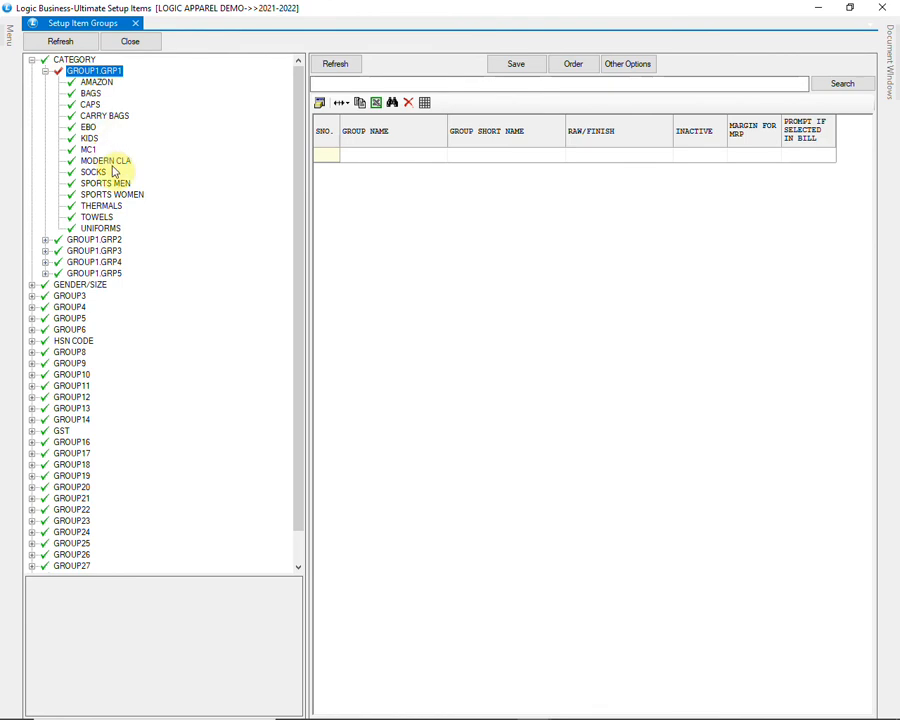
left_click(338, 66)
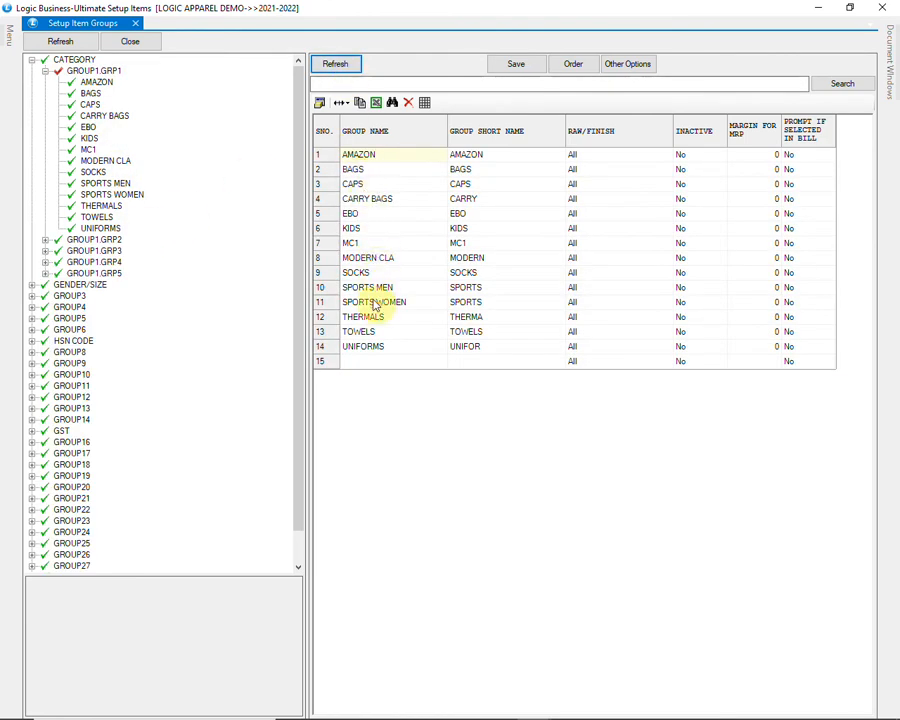
- Add the item group SHOES with short name SH in the empty row 15, keeping the other fields at their defaults
left_click(381, 399)
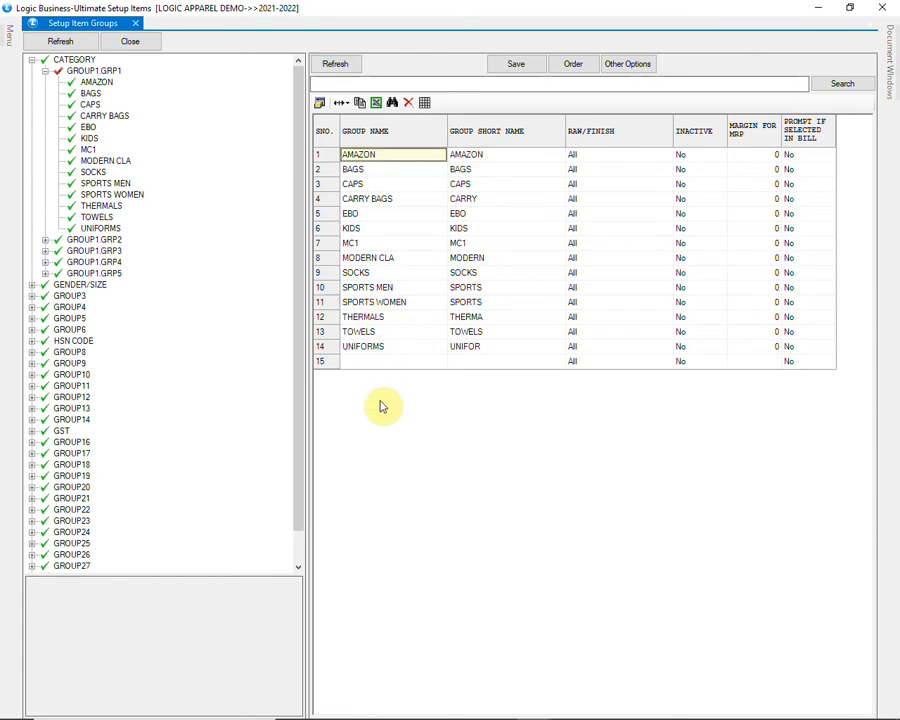
left_click(381, 362)
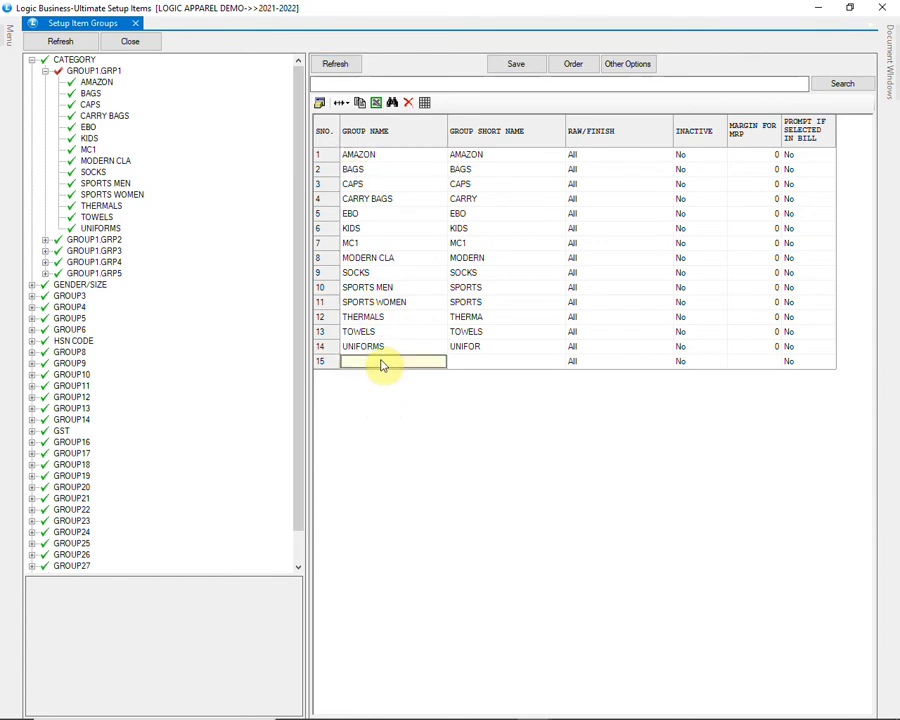
type("SHOE")
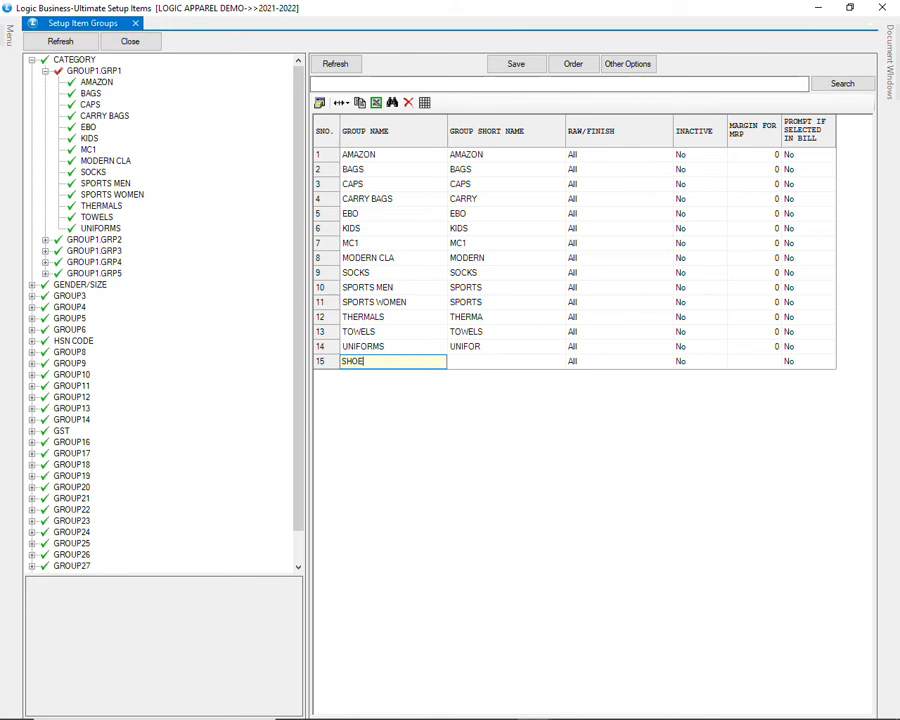
type("S")
key("Return")
type("SH")
key("Return")
key("Return")
key("Return")
key("Return")
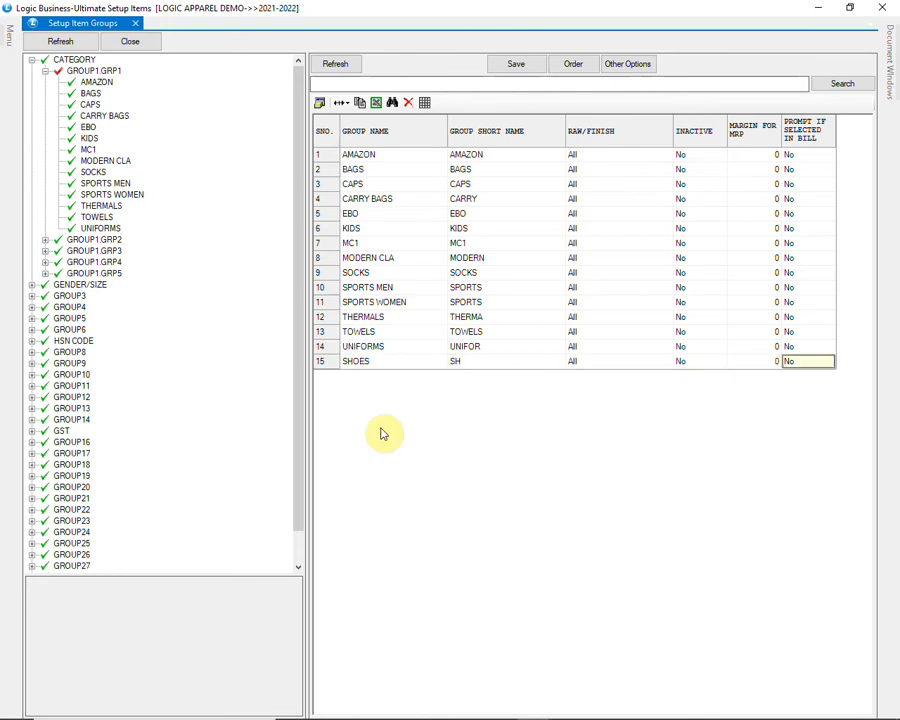
key("Return")
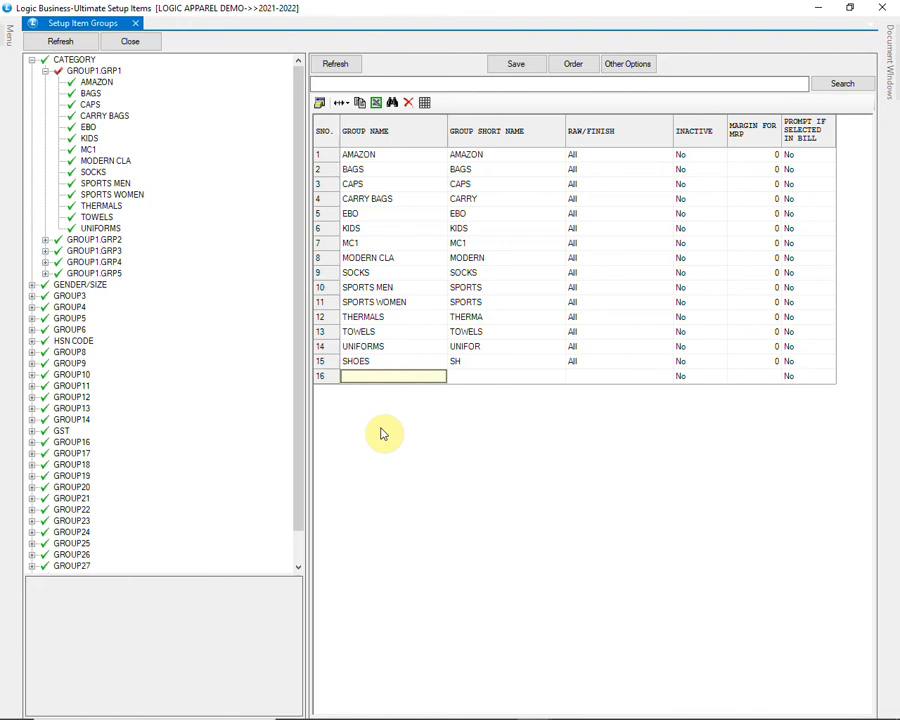
- Save the item groups of GROUP1.GRP1 and acknowledge the confirmation
left_click(498, 66)
left_click(428, 407)
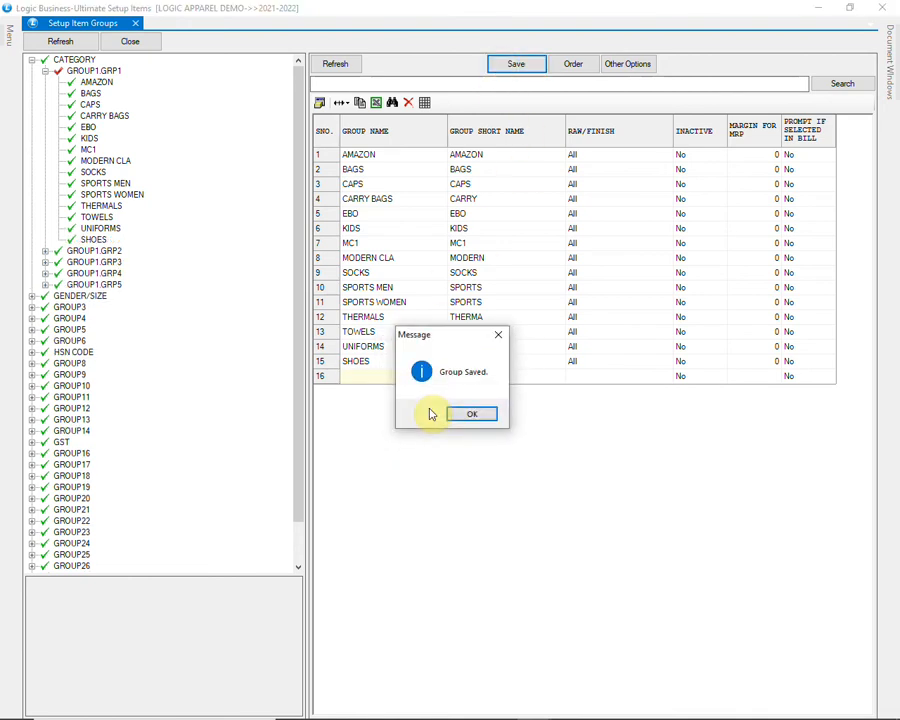
left_click(472, 416)
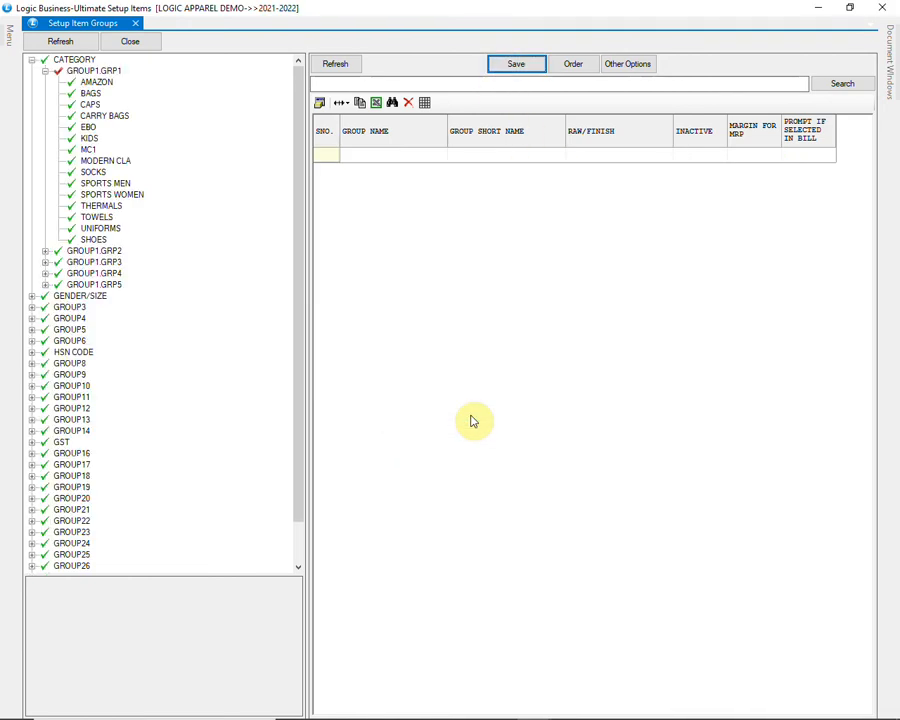
- Allocate the item 749 to the SHOES group under GROUP1.GRP1
left_click(100, 71)
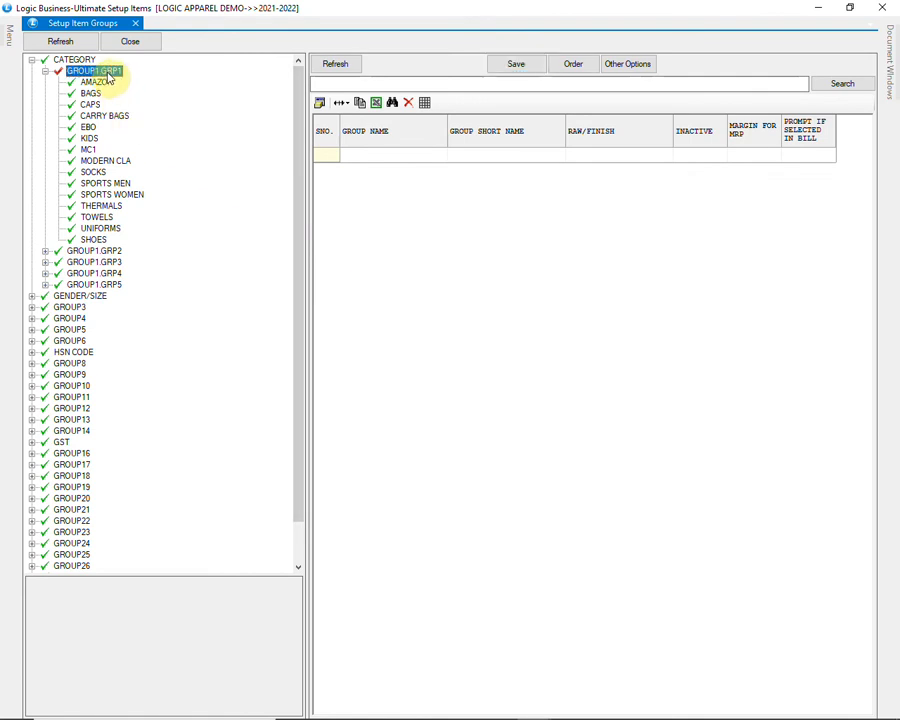
left_click(94, 240)
right_click(102, 240)
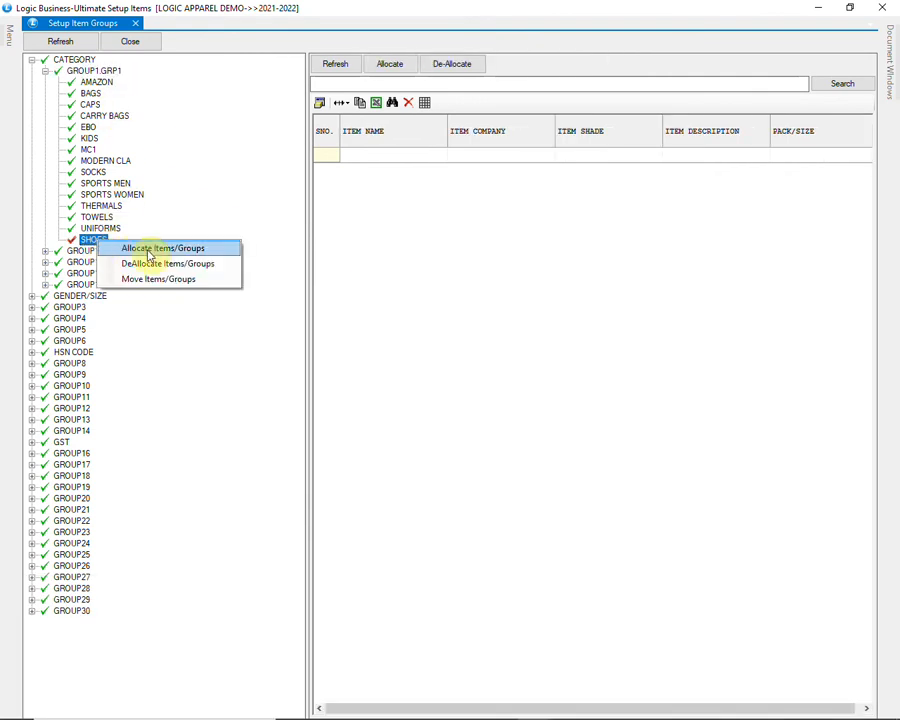
left_click(90, 239)
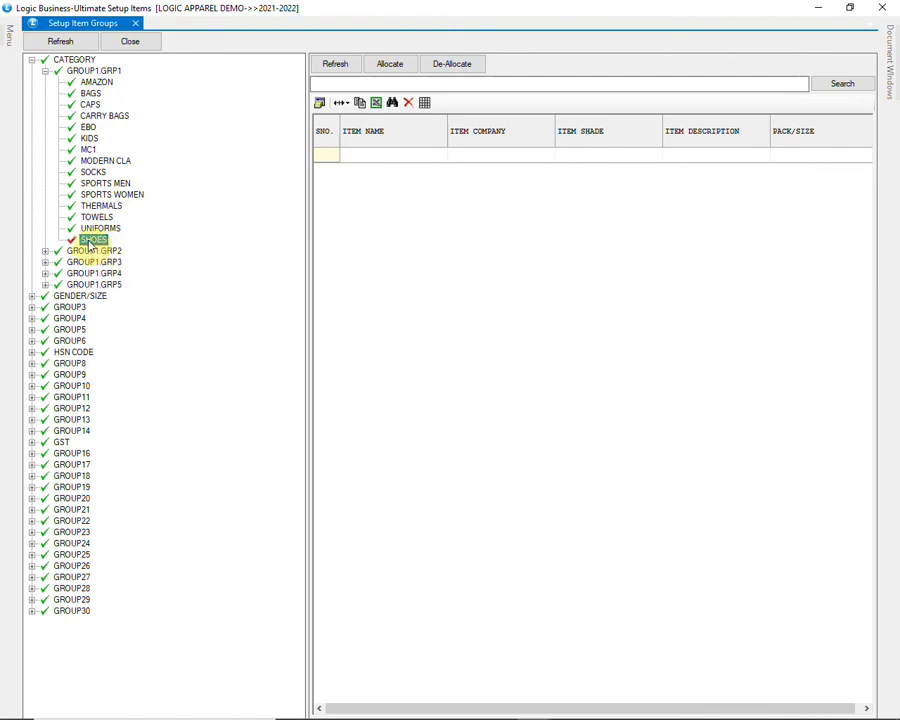
left_click(390, 64)
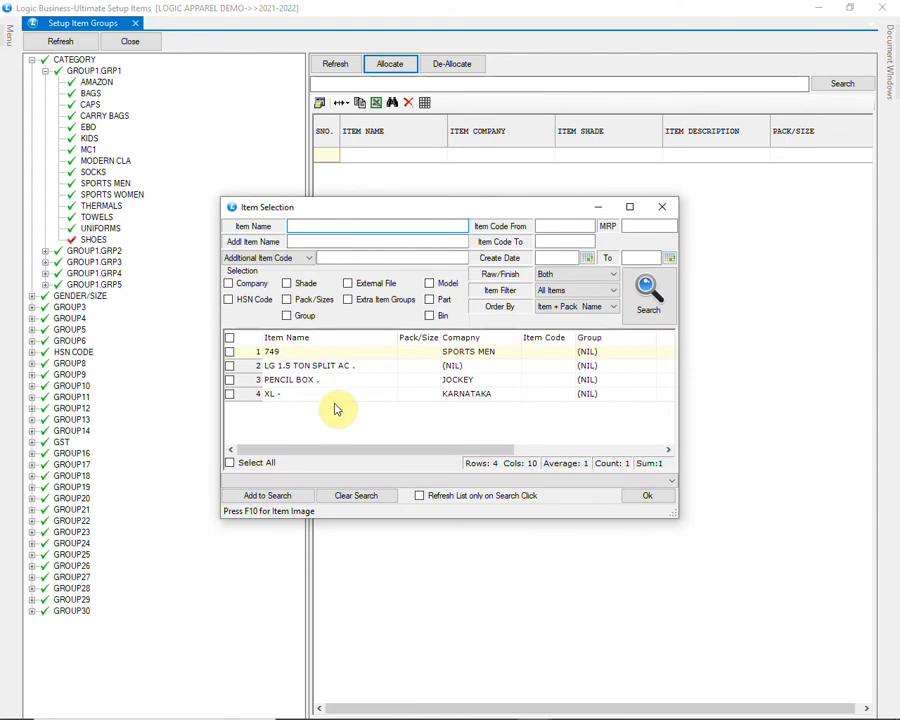
left_click(390, 356)
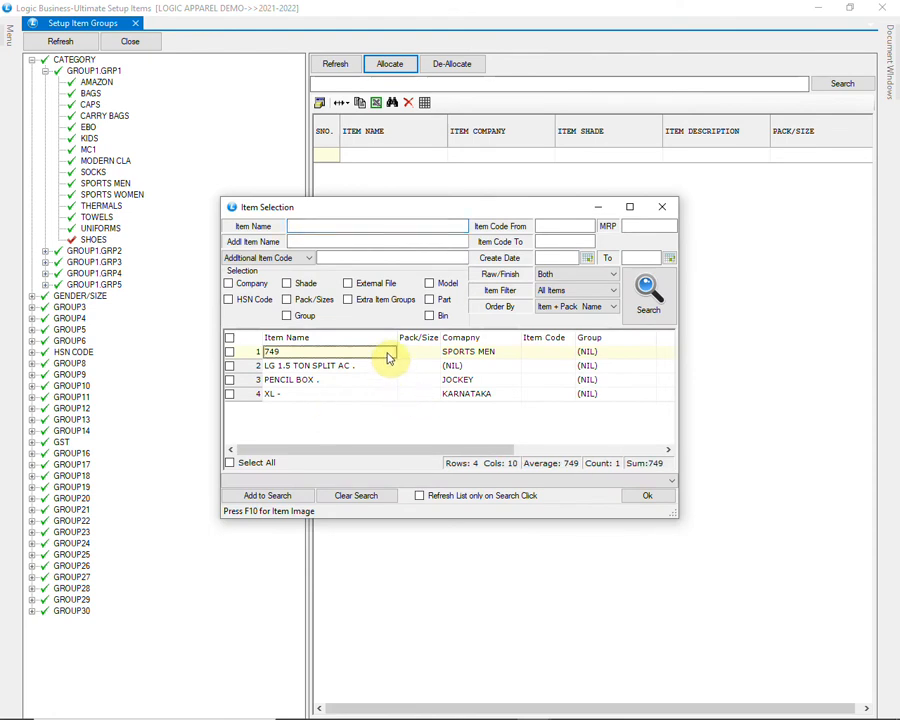
left_click(231, 352)
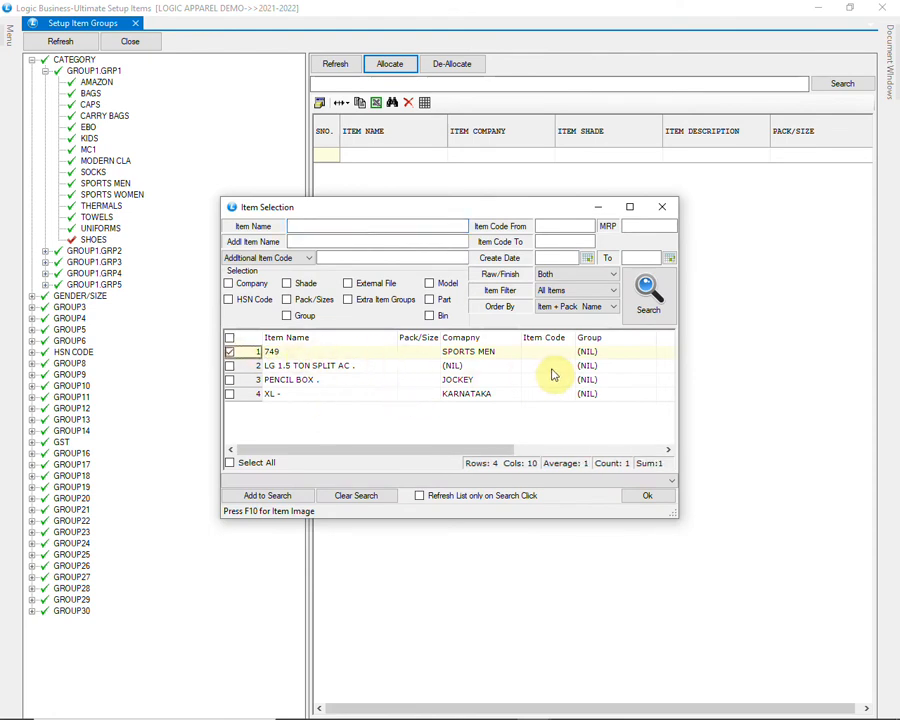
left_click(625, 501)
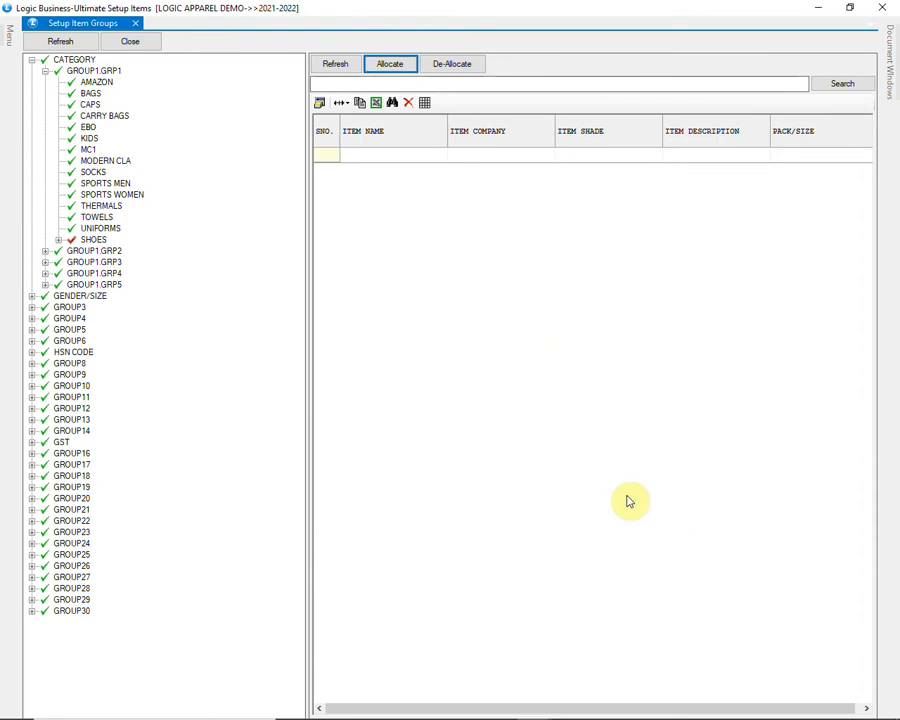
- Look through the remaining CATEGORY subgroups, from GROUP1.GRP2 to GROUP1.GRP5
left_click(91, 254)
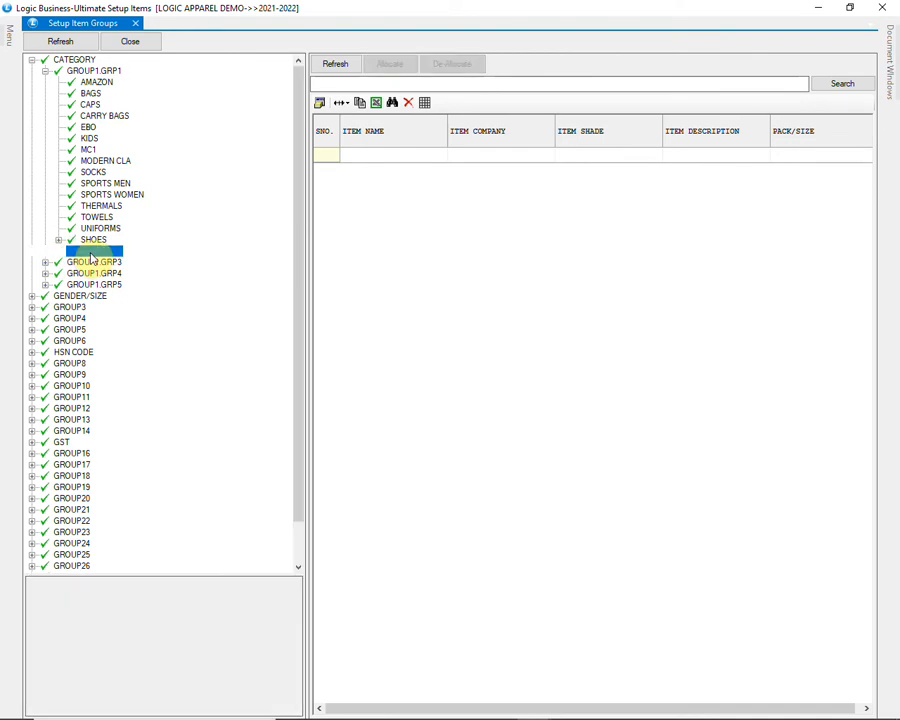
left_click(94, 270)
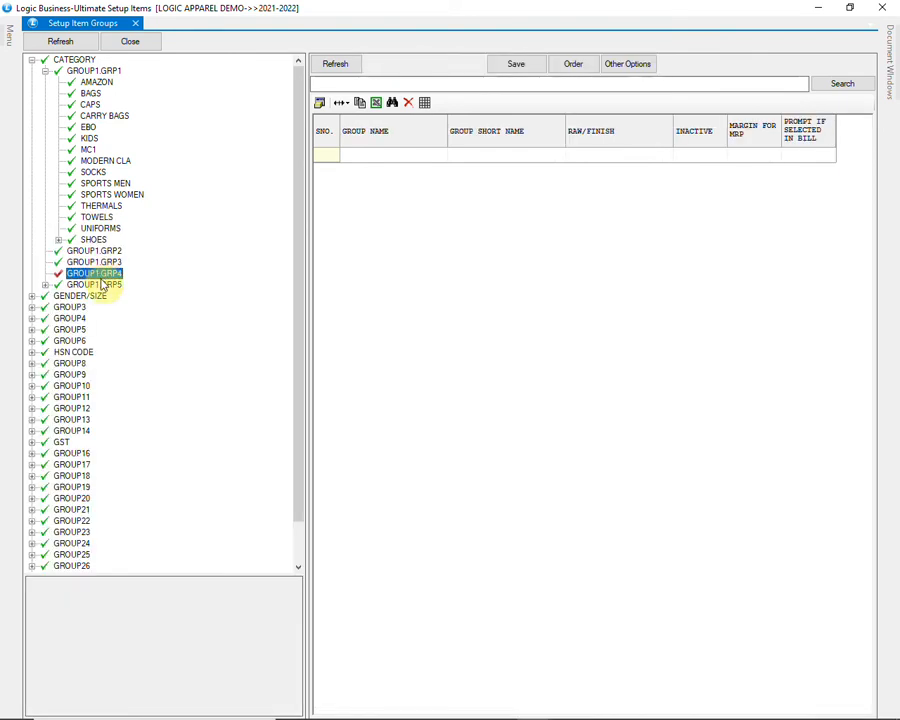
left_click(101, 284)
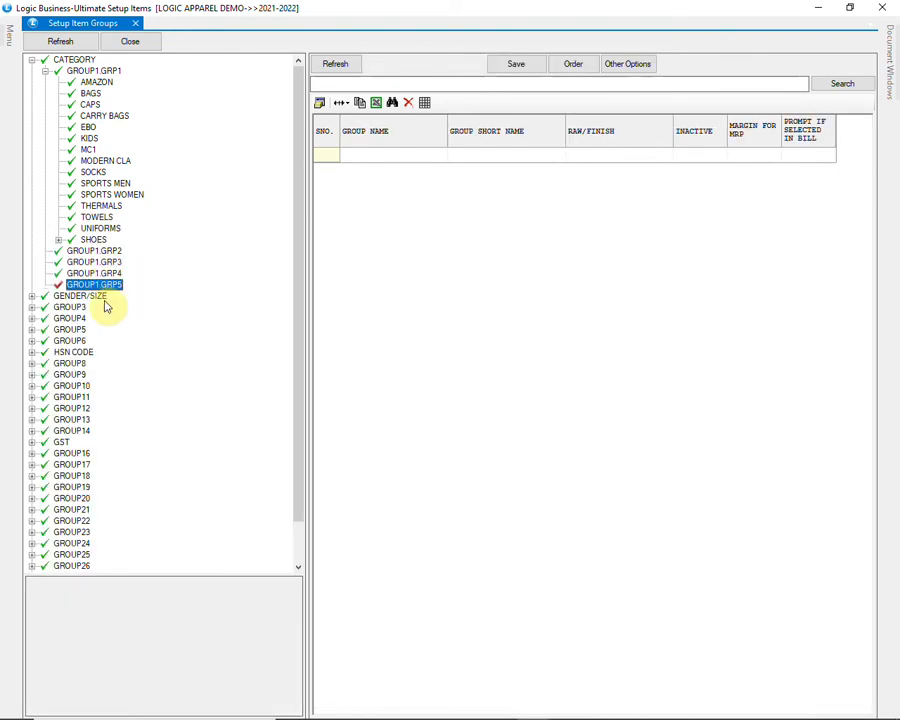
- Load the groups of GROUP2.GRP1 under GENDER/SIZE and review the whole list of group names and short names
left_click(35, 296)
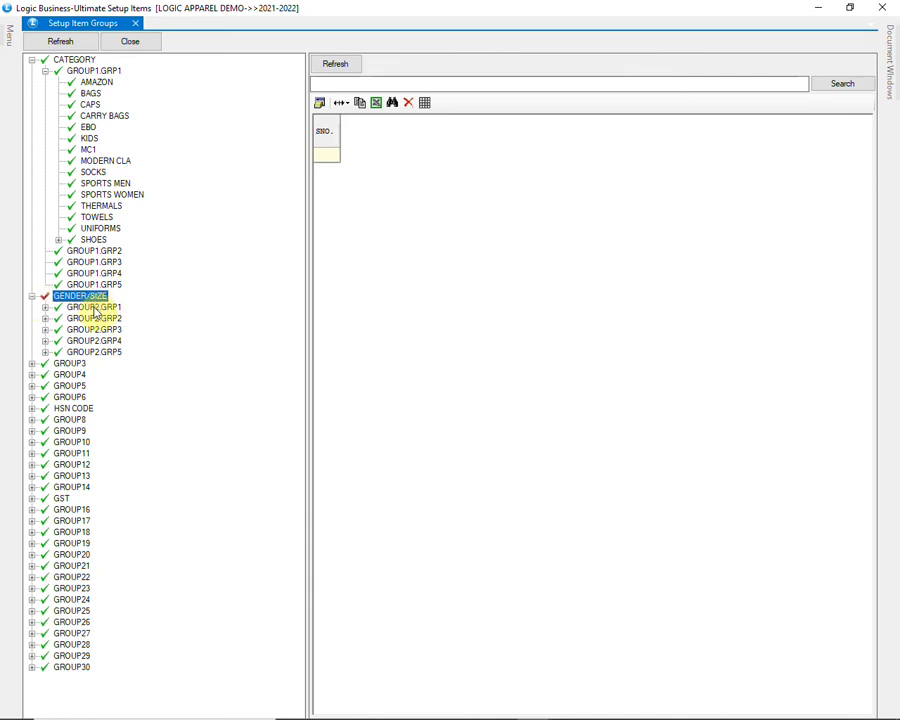
left_click(45, 307)
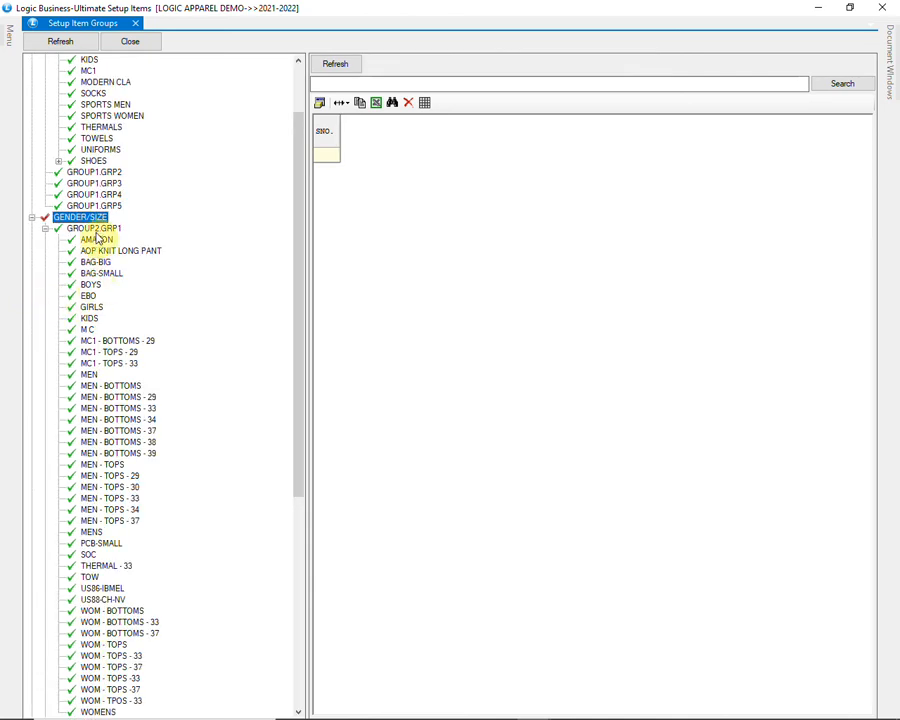
left_click(88, 228)
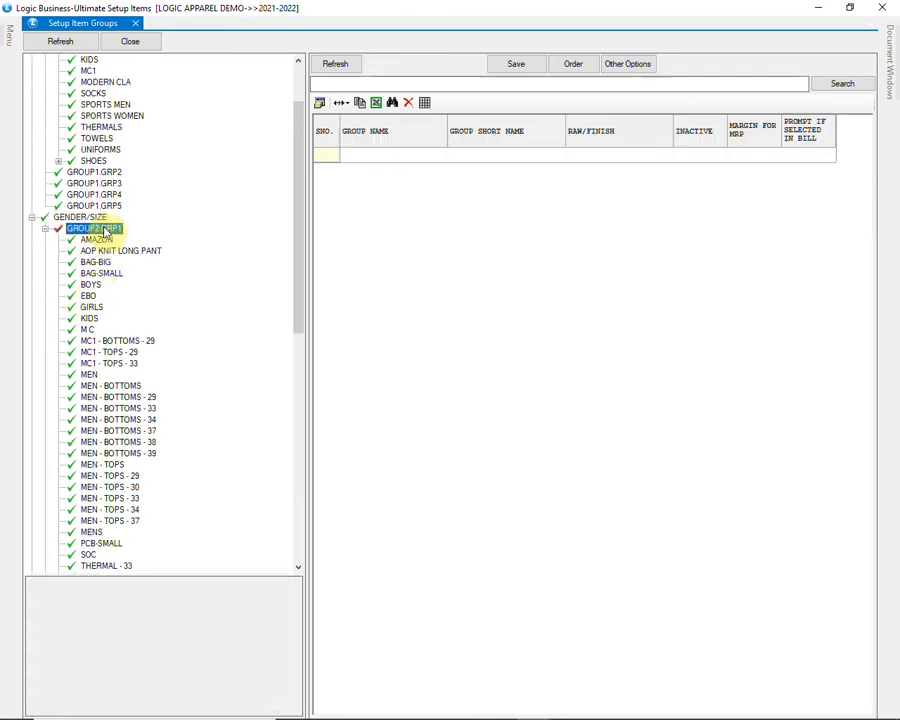
left_click(352, 66)
left_click(496, 214)
scroll(510, 228, "down", 2)
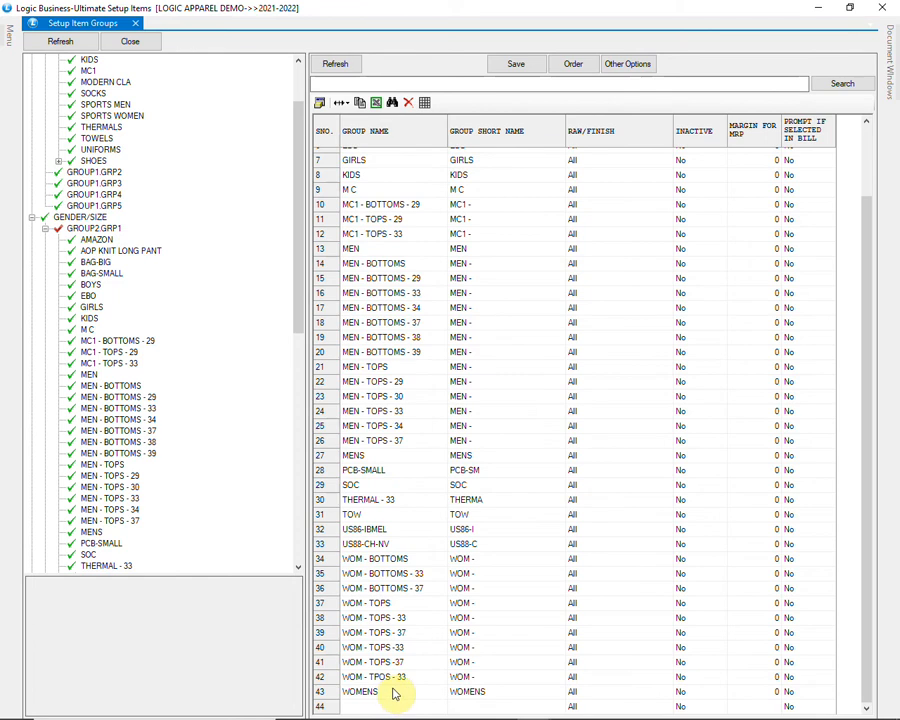
scroll(395, 692, "up", 2)
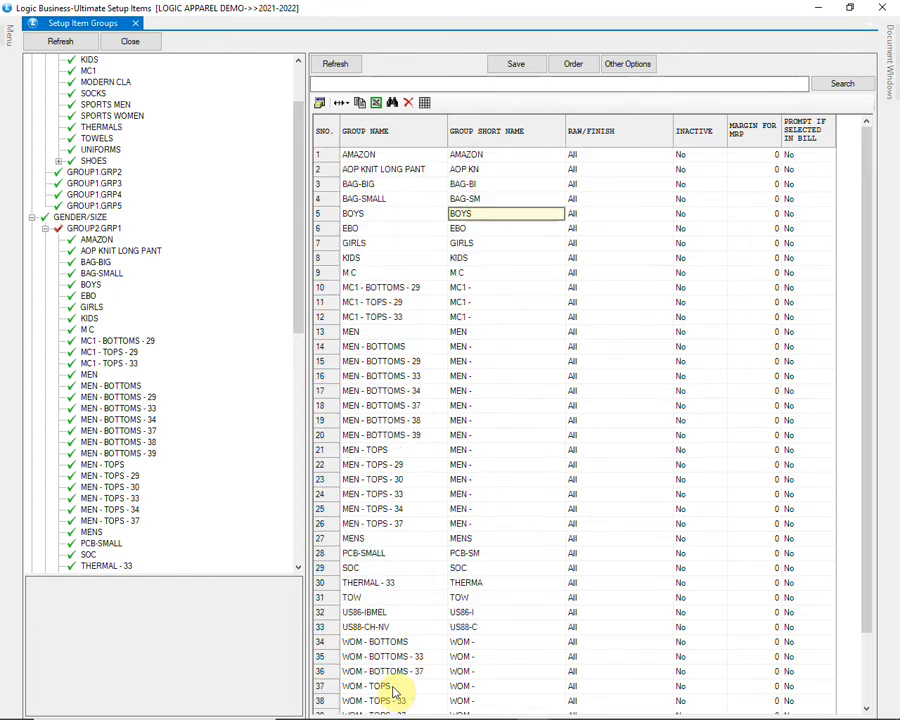
left_click(374, 156)
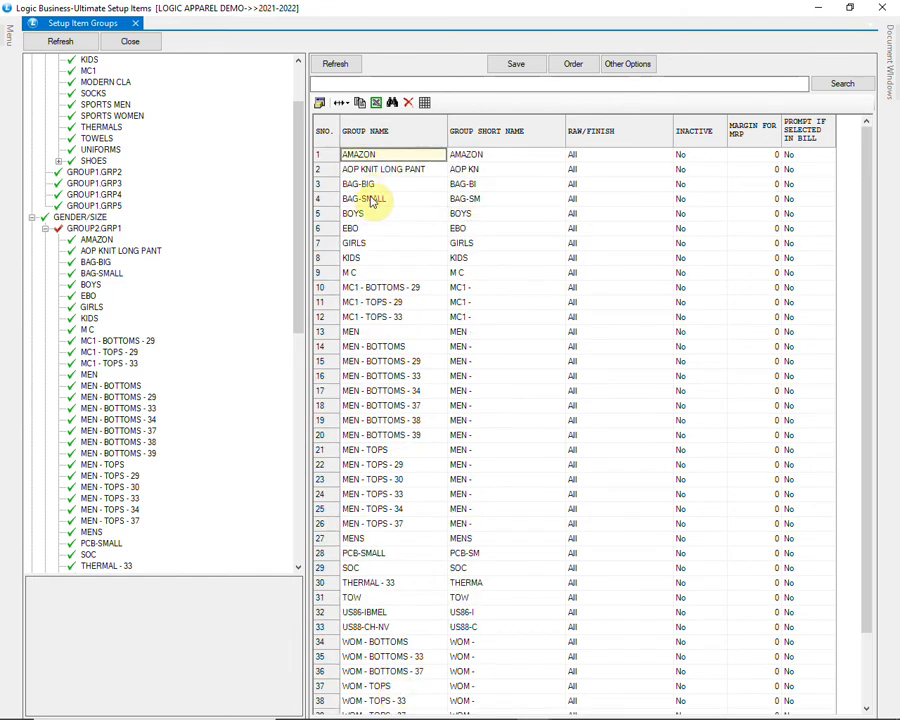
left_click(388, 199)
scroll(385, 422, "down", 2)
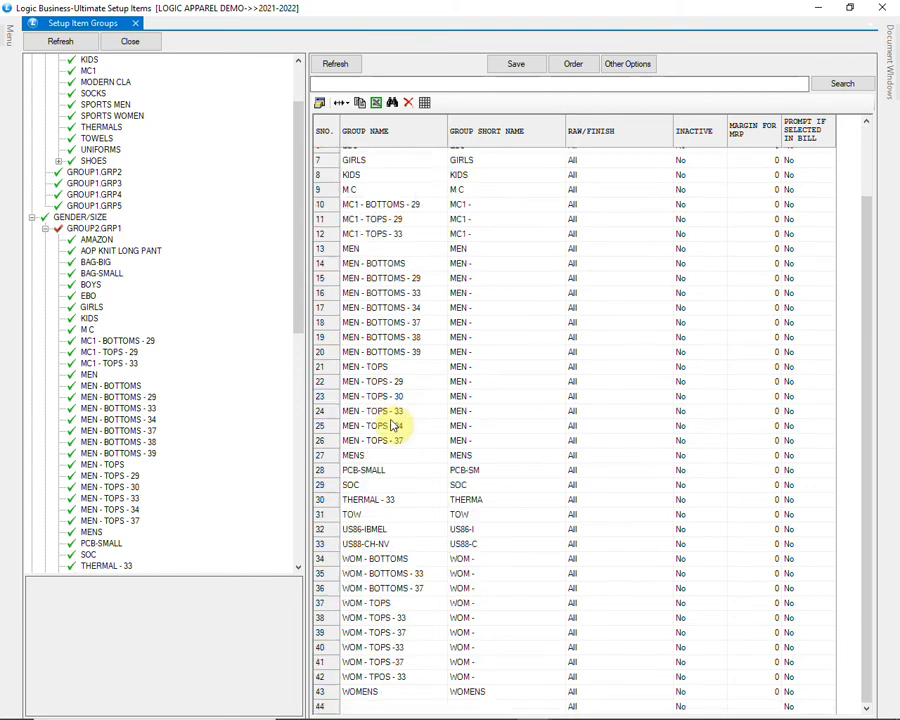
- Expand the MEN - BOTTOMS - 29 group under GROUP2.GRP1 to view its allocated items
left_click_drag(300, 248, 306, 287)
left_click(118, 274)
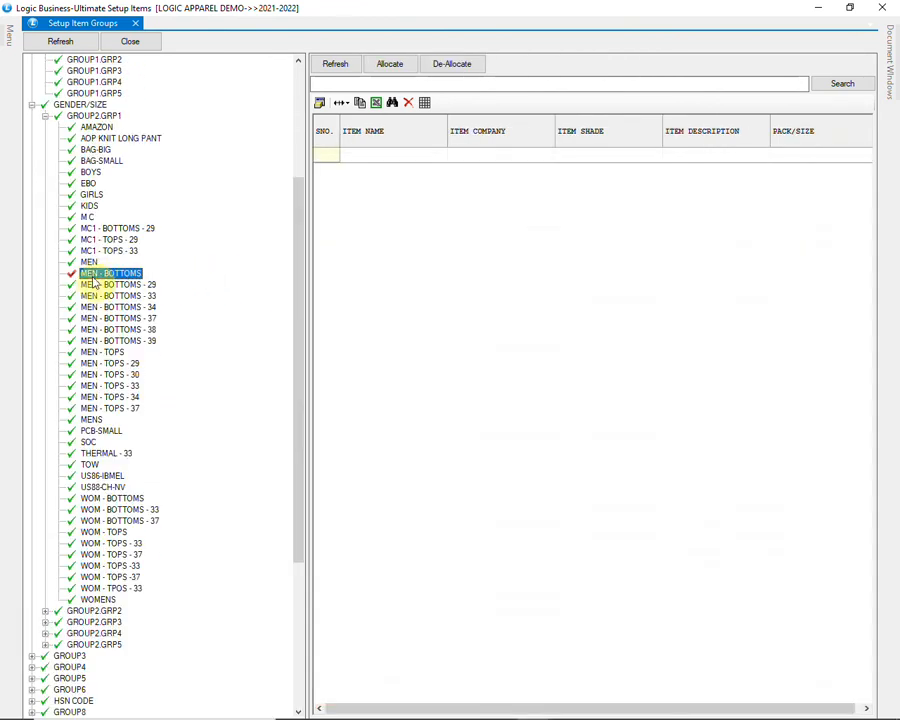
left_click(106, 285)
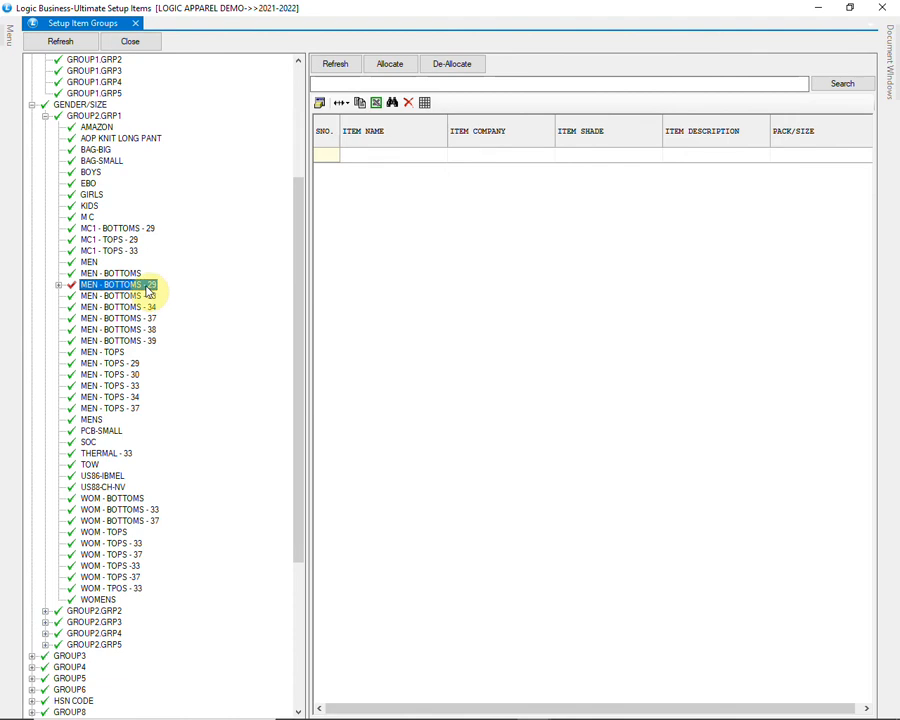
left_click(58, 285)
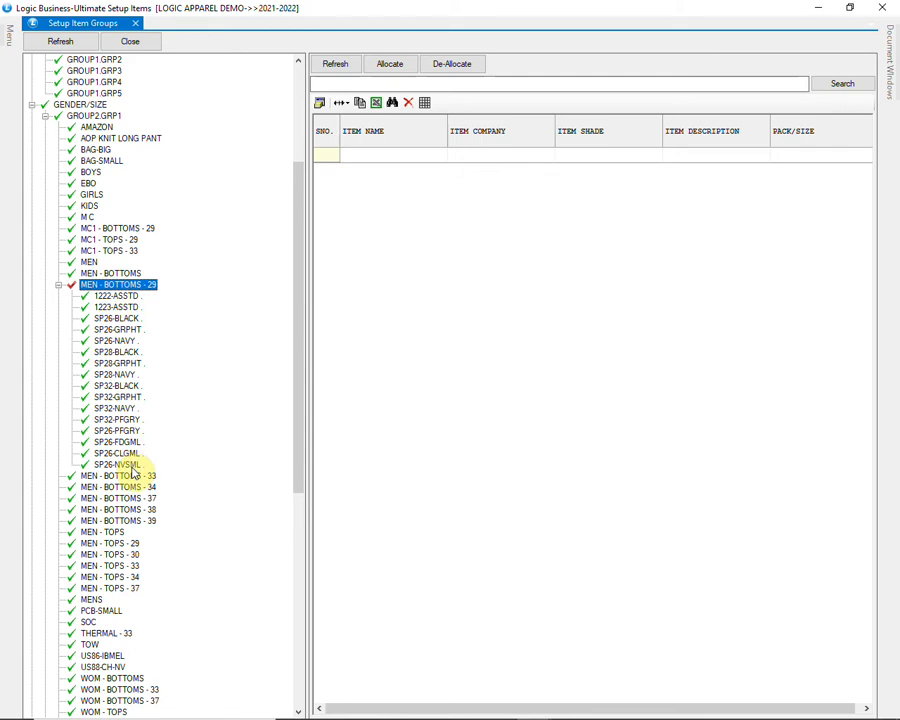
- Examine the HSN codes in GROUP7.GRP1 under HSN CODE, and collapse that subgroup again
scroll(133, 474, "down", 12)
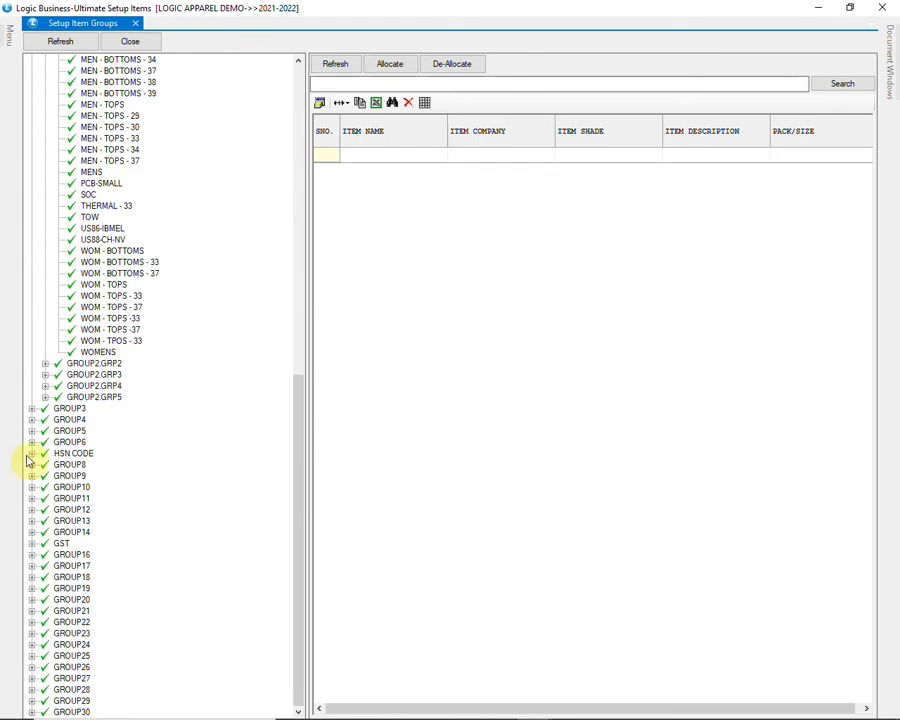
left_click(31, 455)
scroll(80, 452, "down", 2)
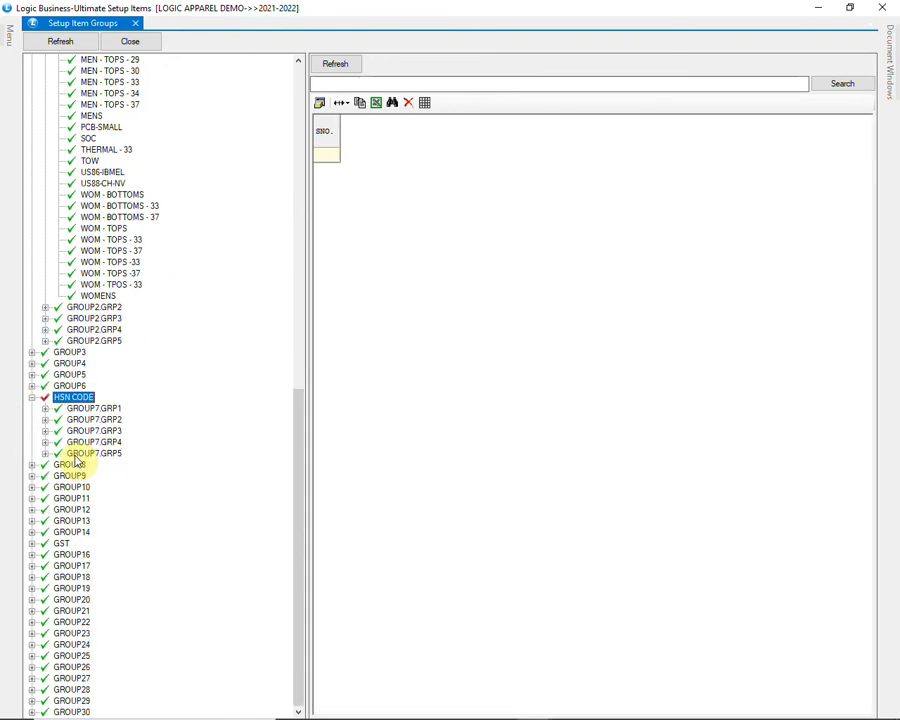
double_click(66, 408)
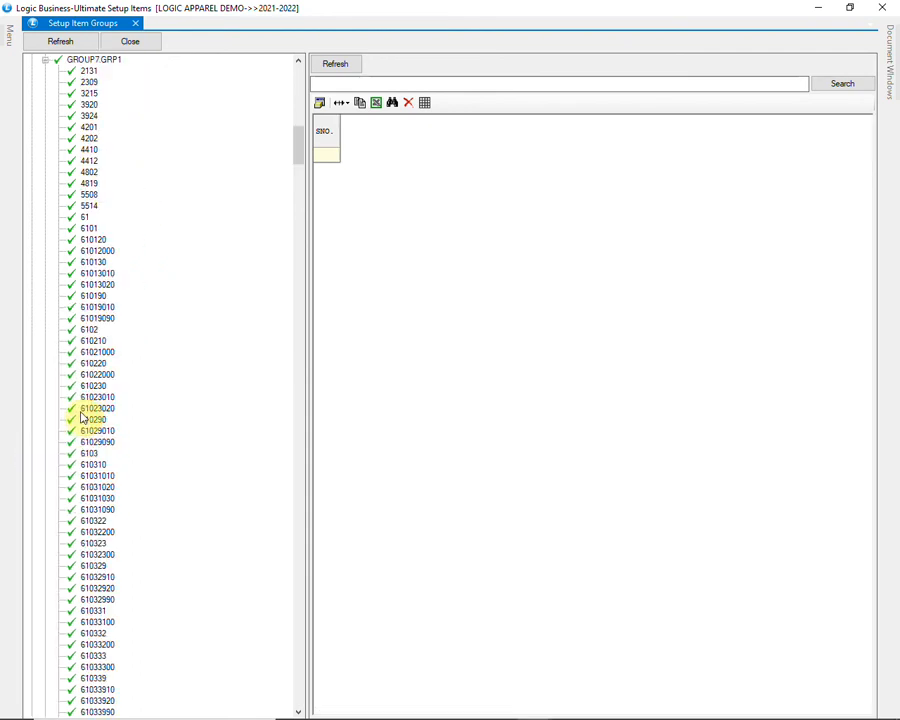
scroll(117, 278, "down", 4)
scroll(117, 278, "down", 13)
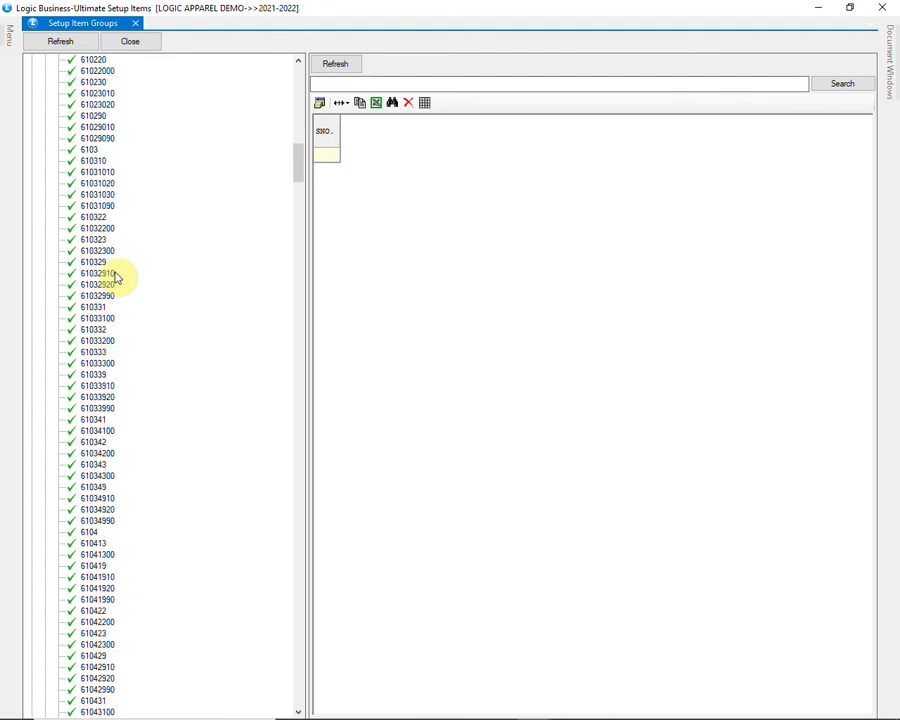
left_click_drag(297, 178, 301, 119)
left_click(48, 477)
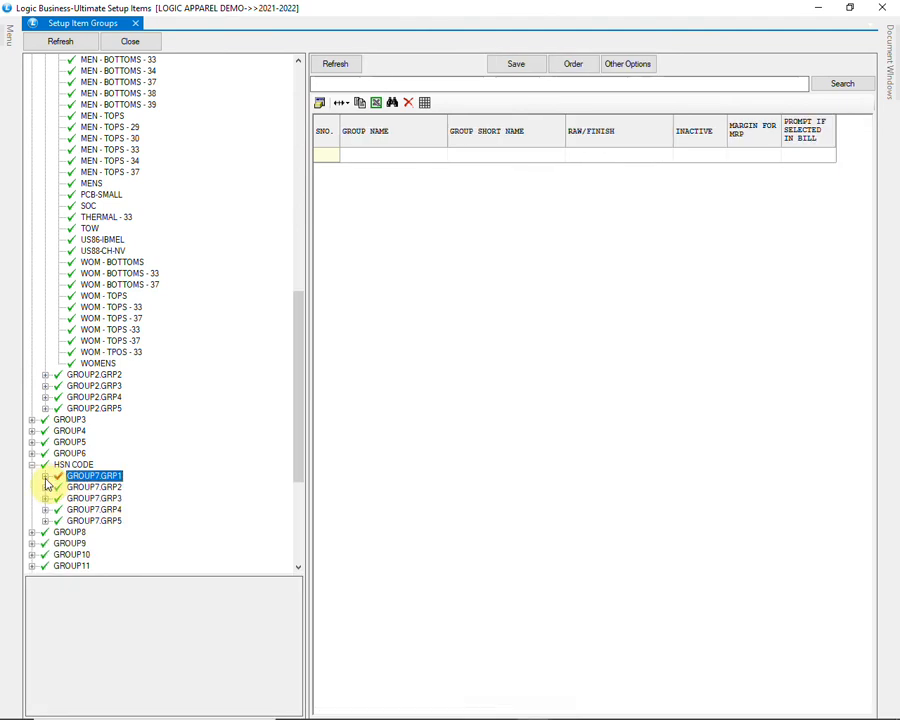
scroll(58, 495, "down", 6)
scroll(58, 405, "up", 4)
- Open GROUP15.GRP1 under GST, look through the items allocated to GST APPAREL, and collapse that group again
left_click(62, 543)
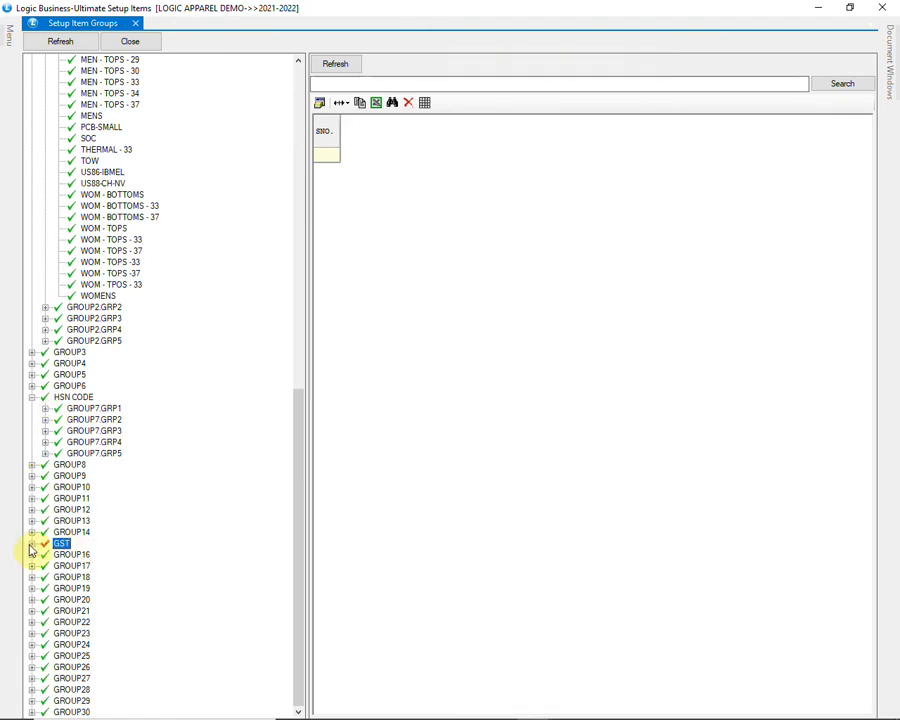
left_click(32, 544)
scroll(80, 530, "down", 2)
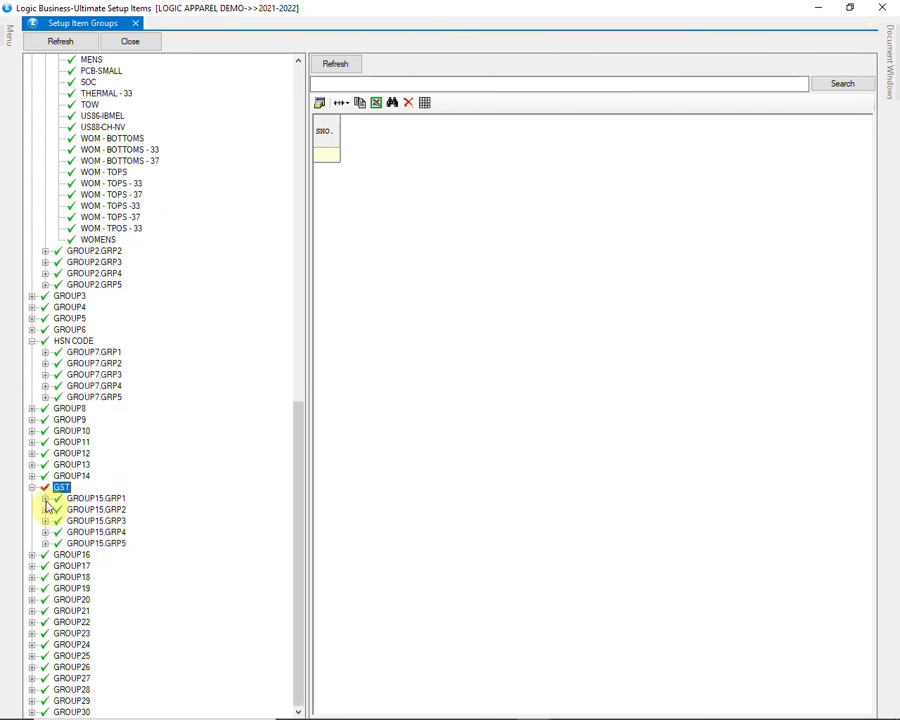
left_click(46, 499)
scroll(138, 514, "down", 7)
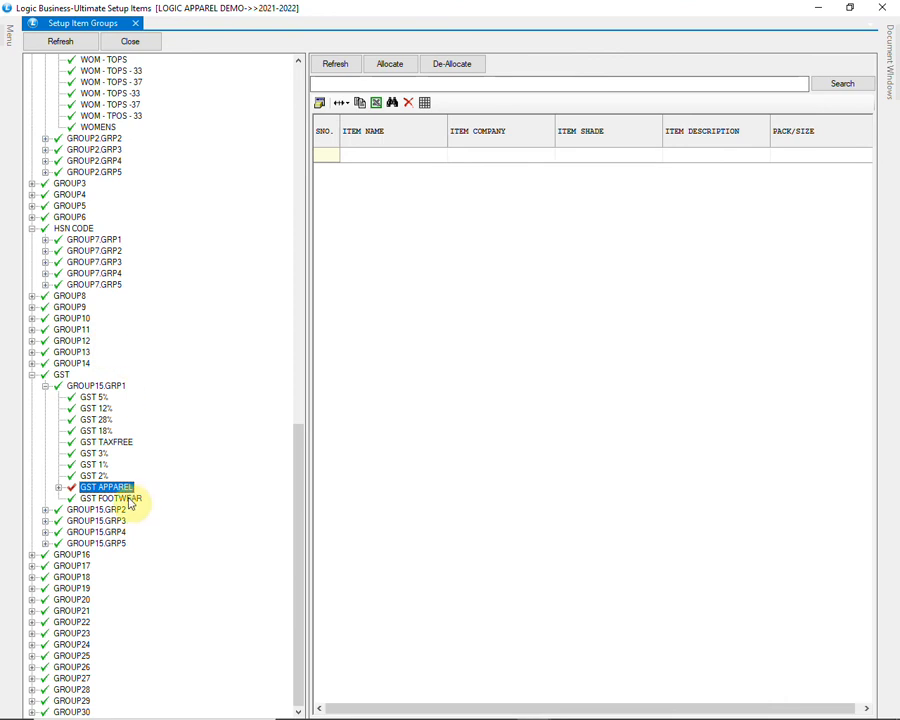
left_click(59, 488)
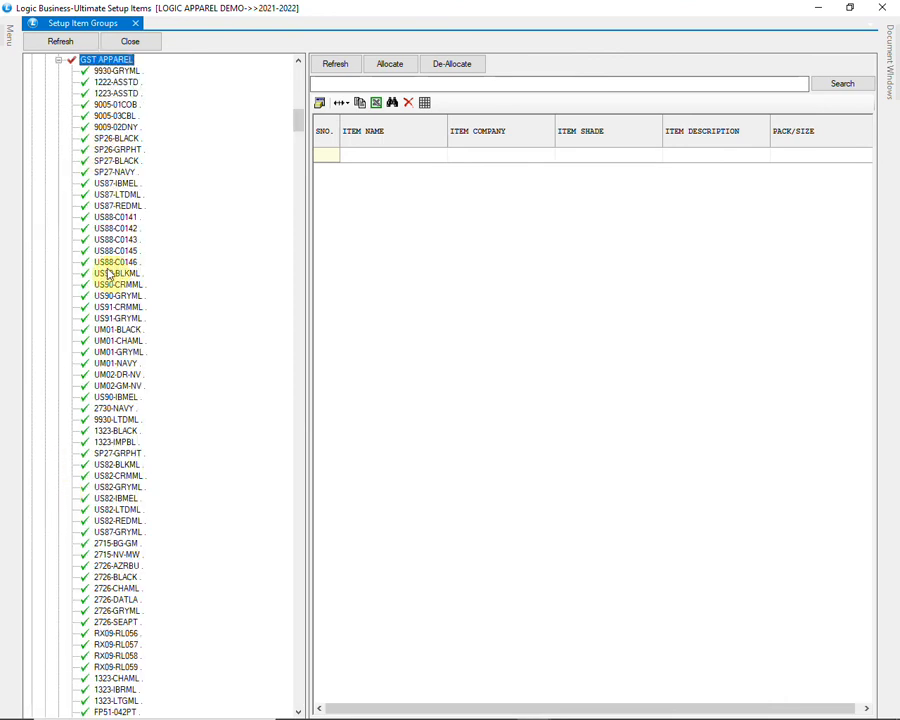
scroll(137, 531, "down", 5)
scroll(137, 531, "down", 19)
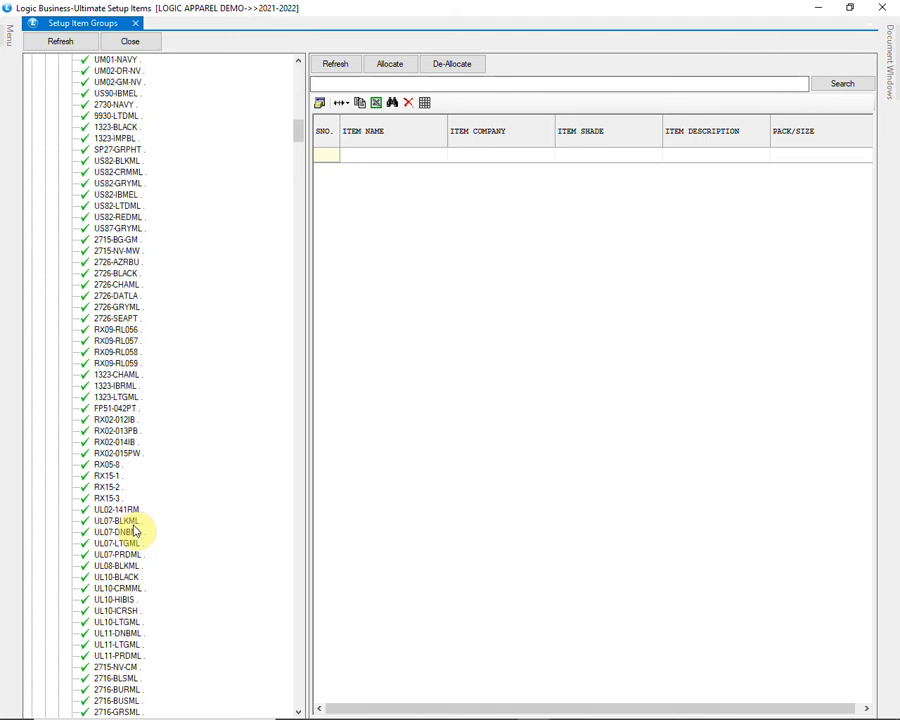
scroll(137, 531, "down", 4)
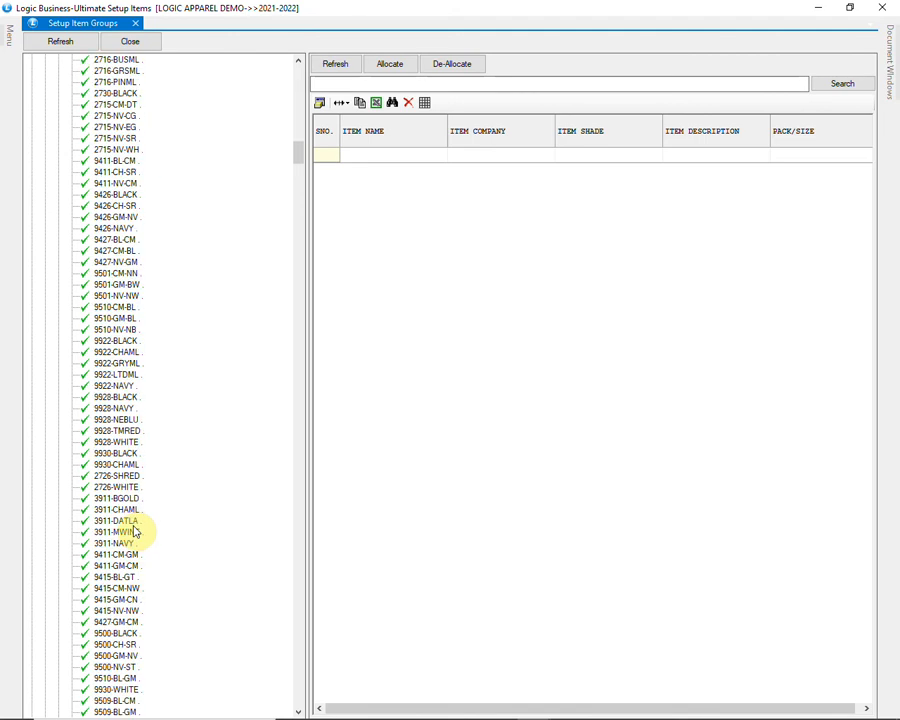
scroll(137, 531, "up", 20)
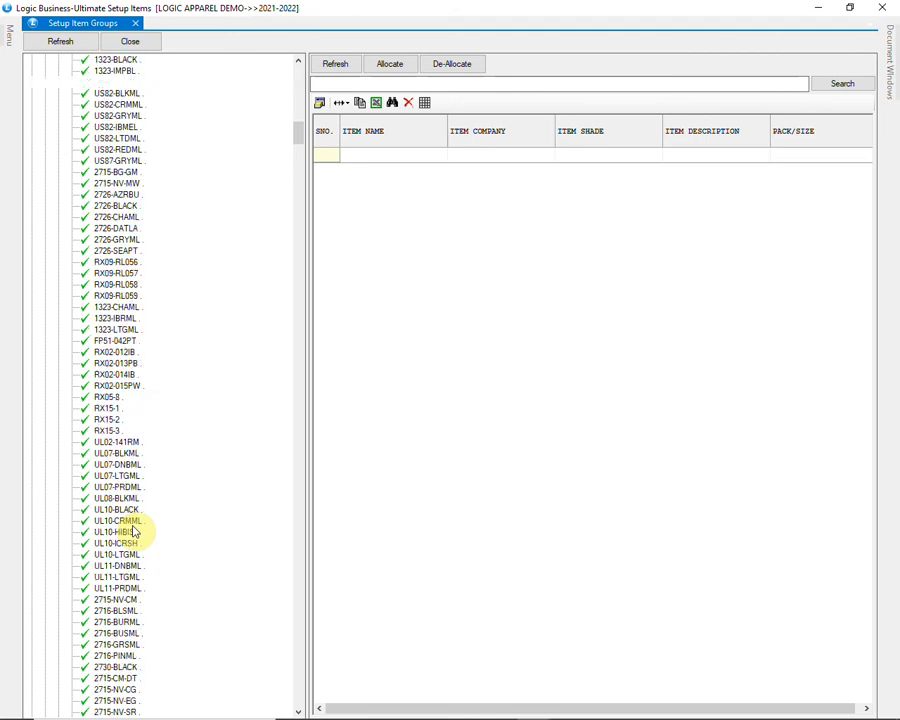
scroll(137, 531, "up", 10)
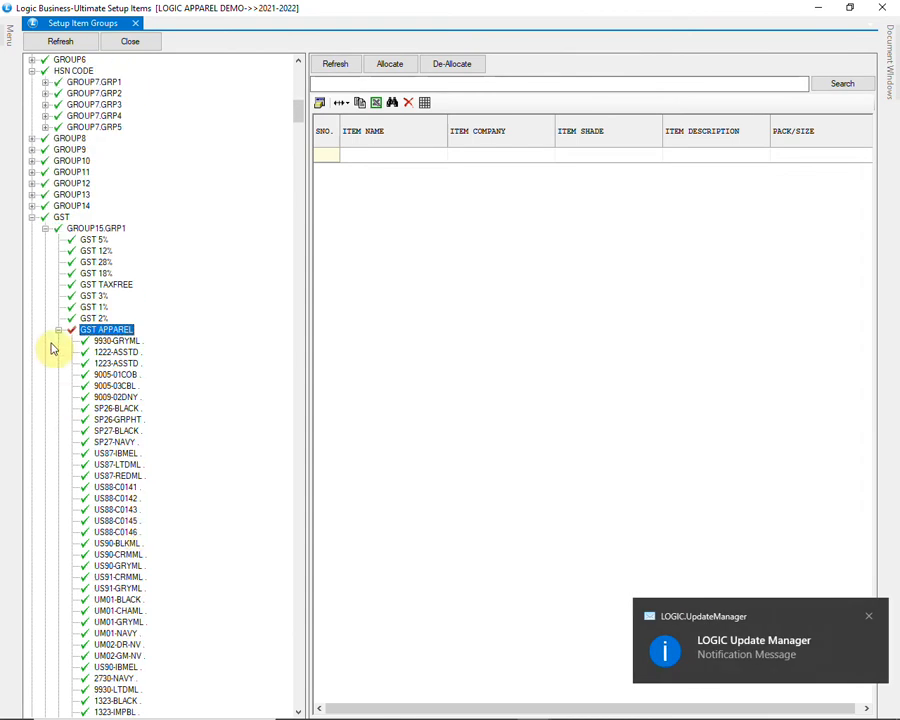
left_click(58, 330)
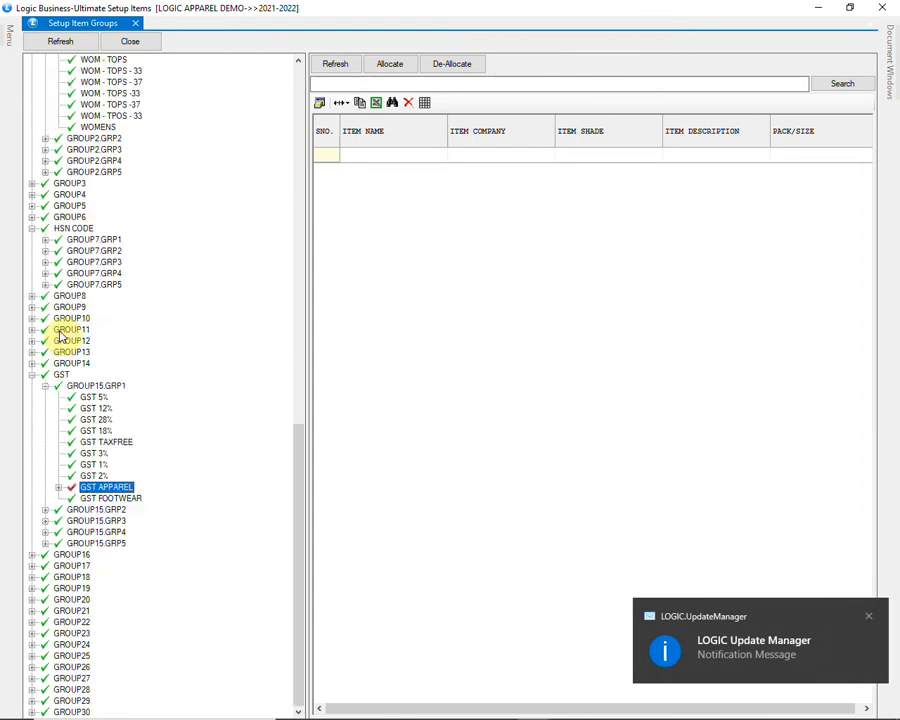
- Expand the GST 5% group to view its allocated items
left_click(94, 400)
left_click(58, 397)
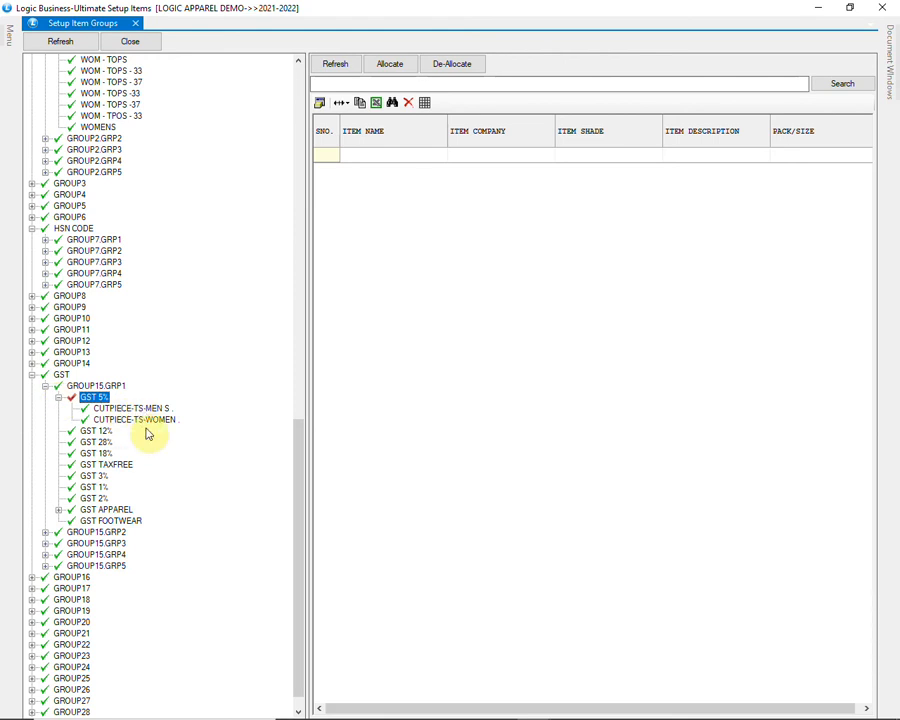
- Close the item group setup and open Setup Items Shade/Size Wise
scroll(147, 433, "down", 1)
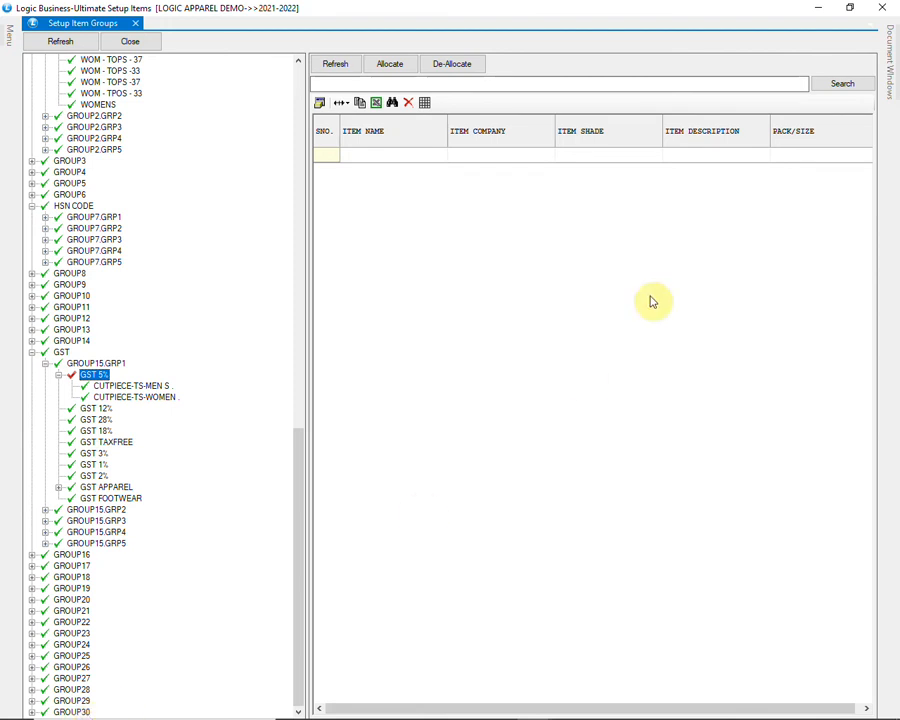
left_click(885, 10)
left_click(885, 10)
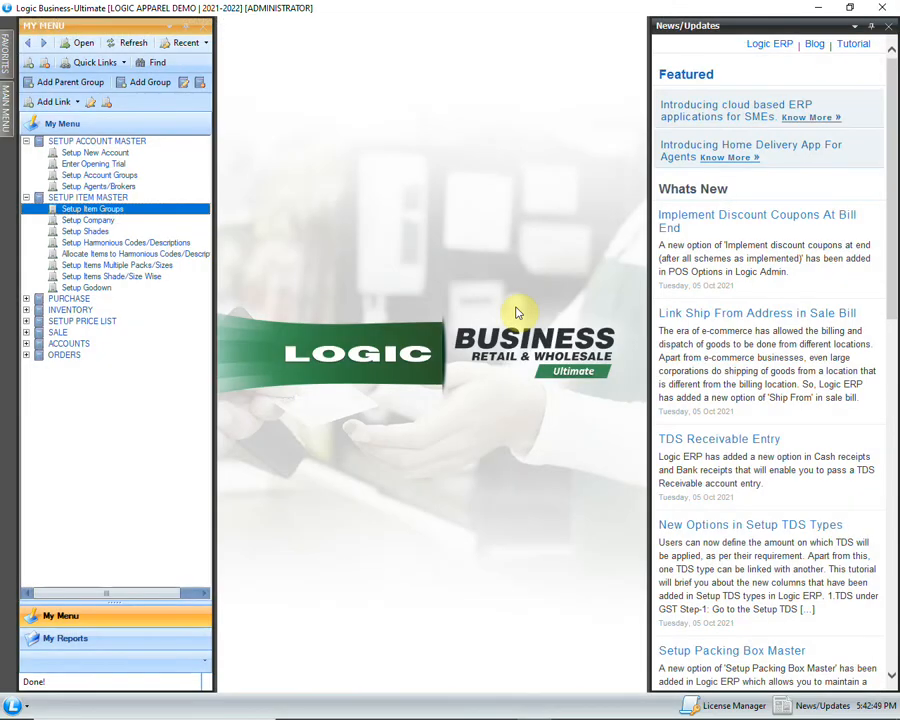
left_click(168, 277)
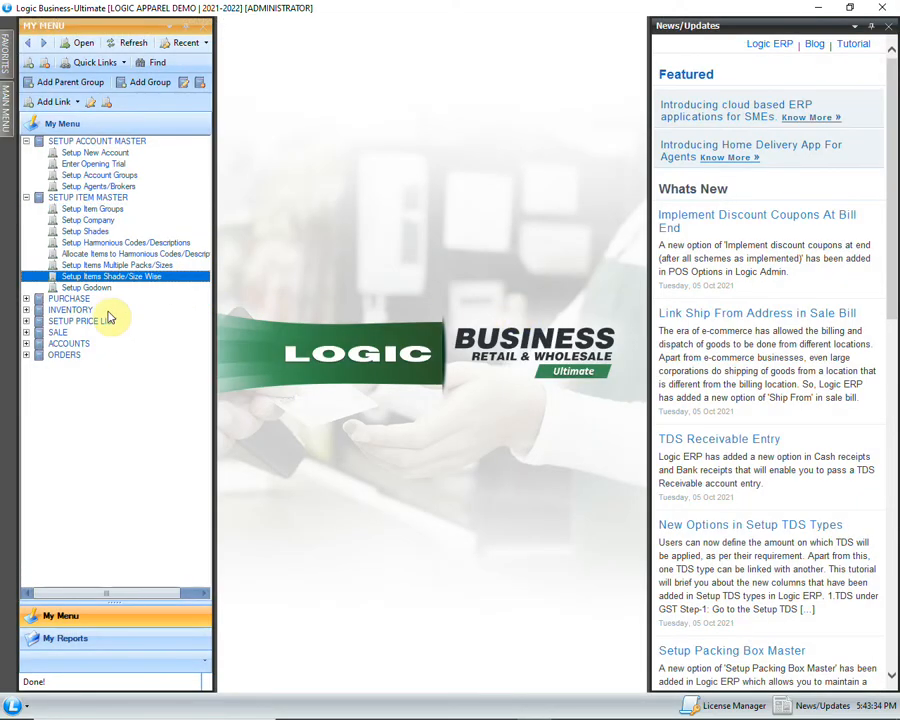
double_click(115, 278)
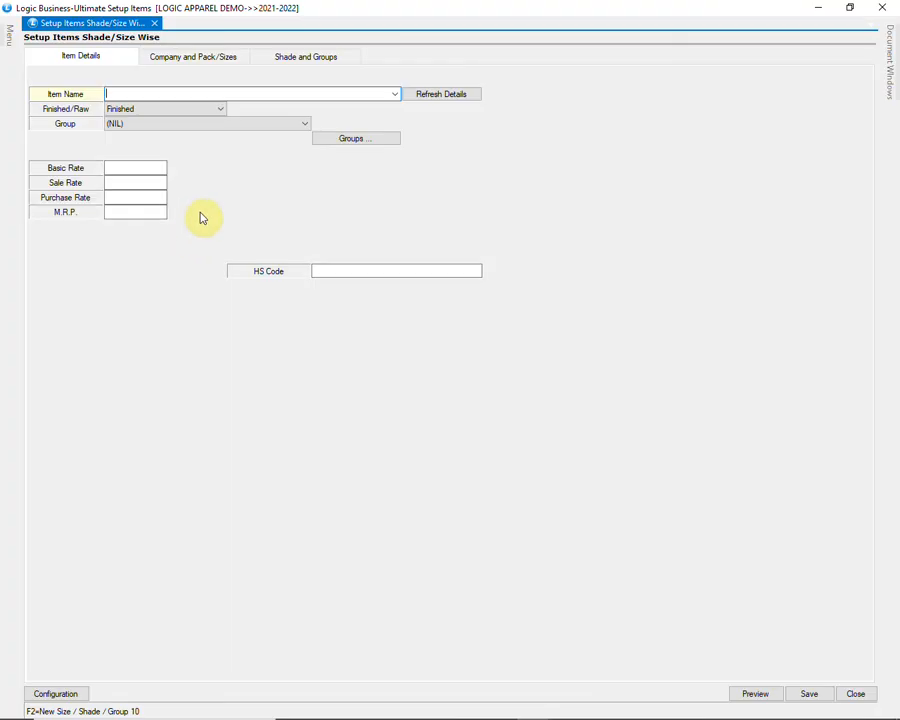
- Enter a new item named SP0081 as Finished and assign it to the KIDS group
type("SP")
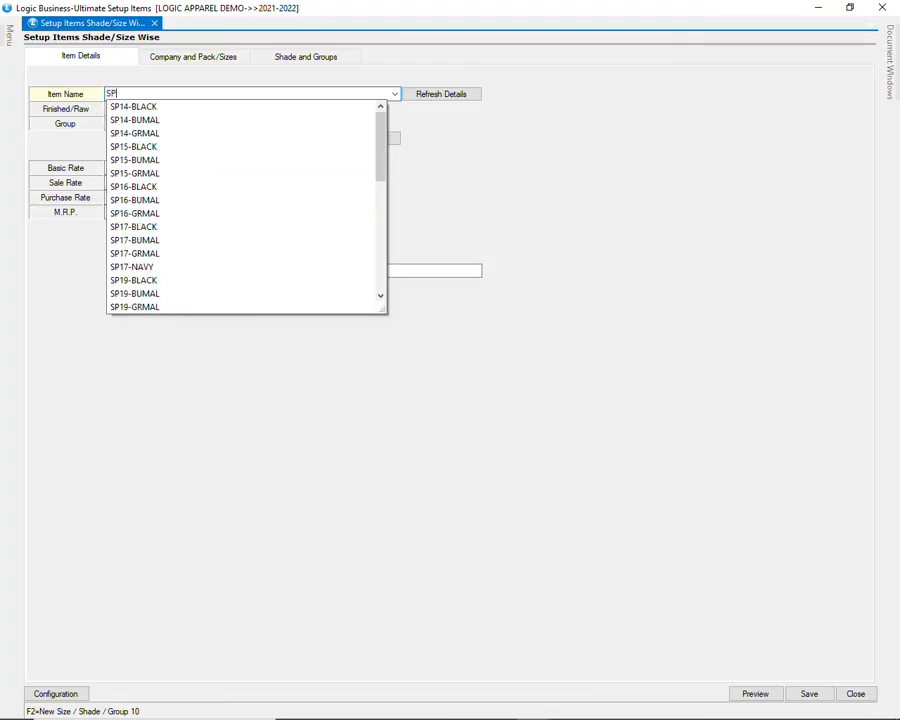
type("0081")
key("Tab")
key("Tab")
left_click(155, 111)
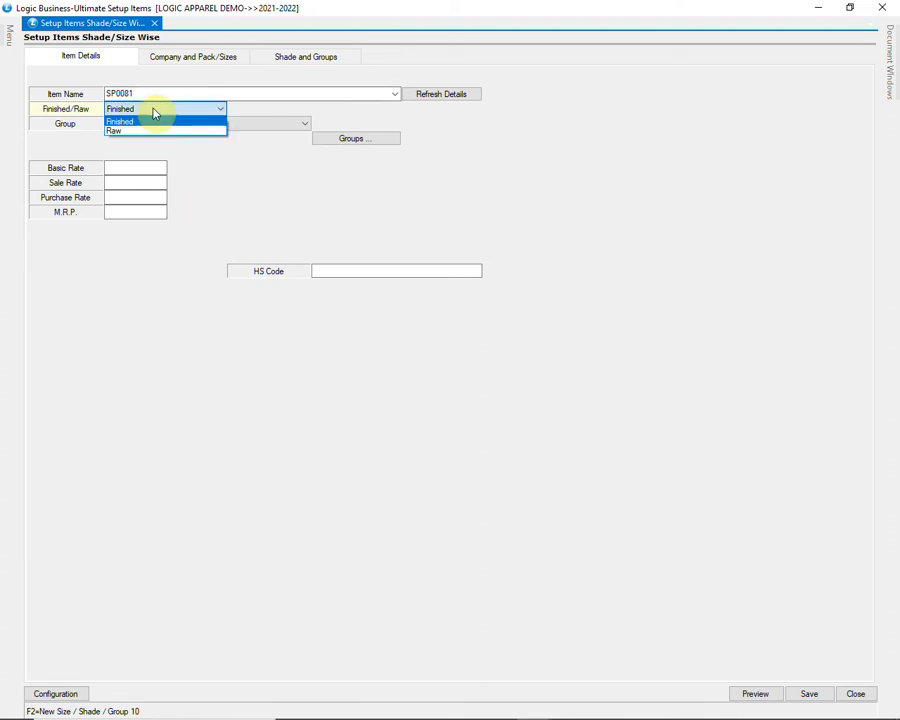
left_click(163, 121)
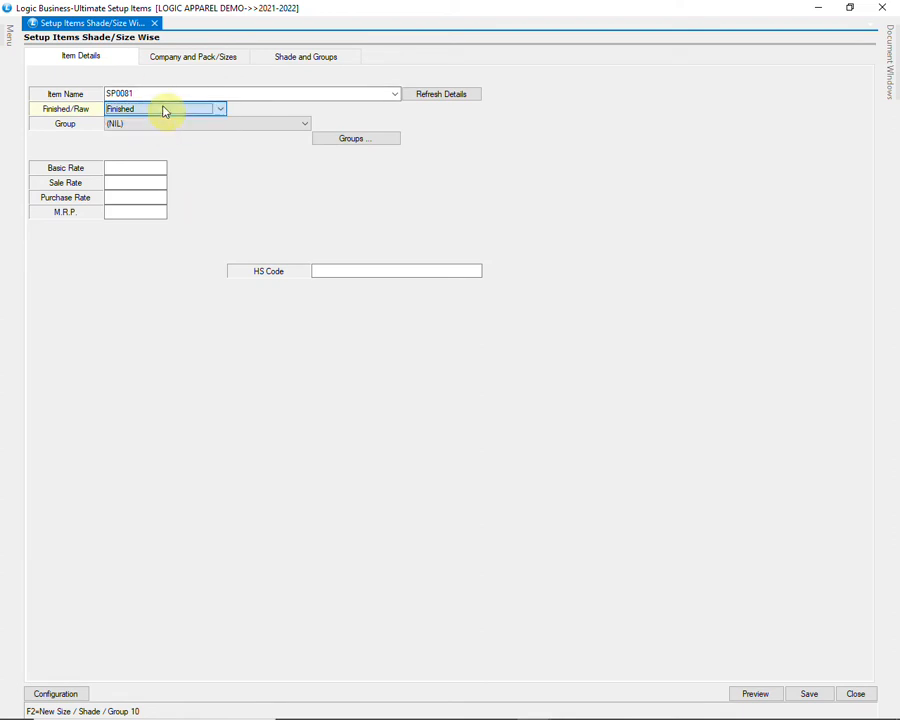
left_click(161, 124)
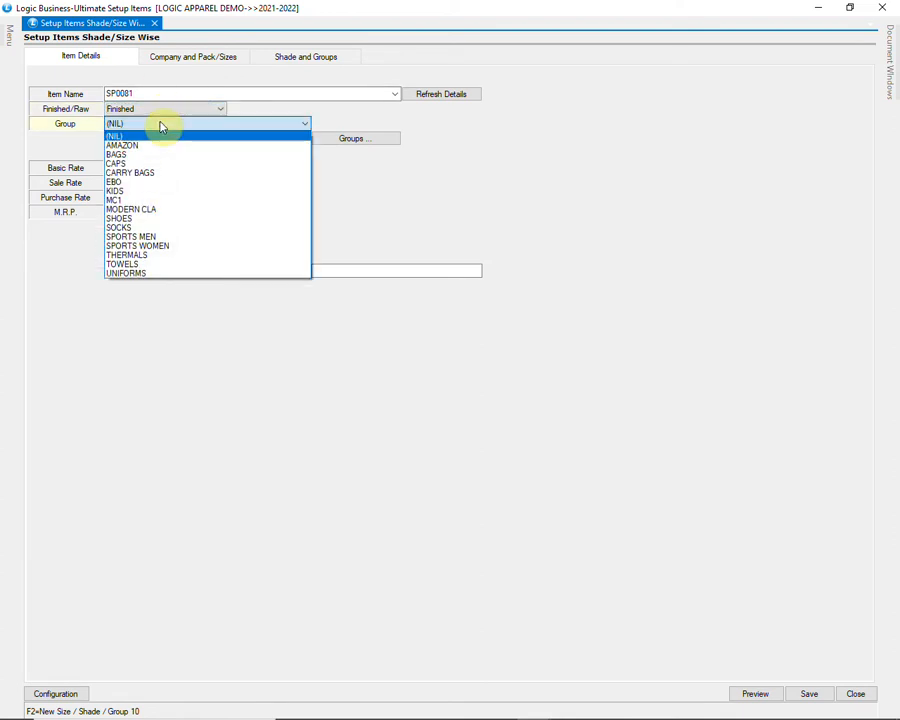
left_click(196, 192)
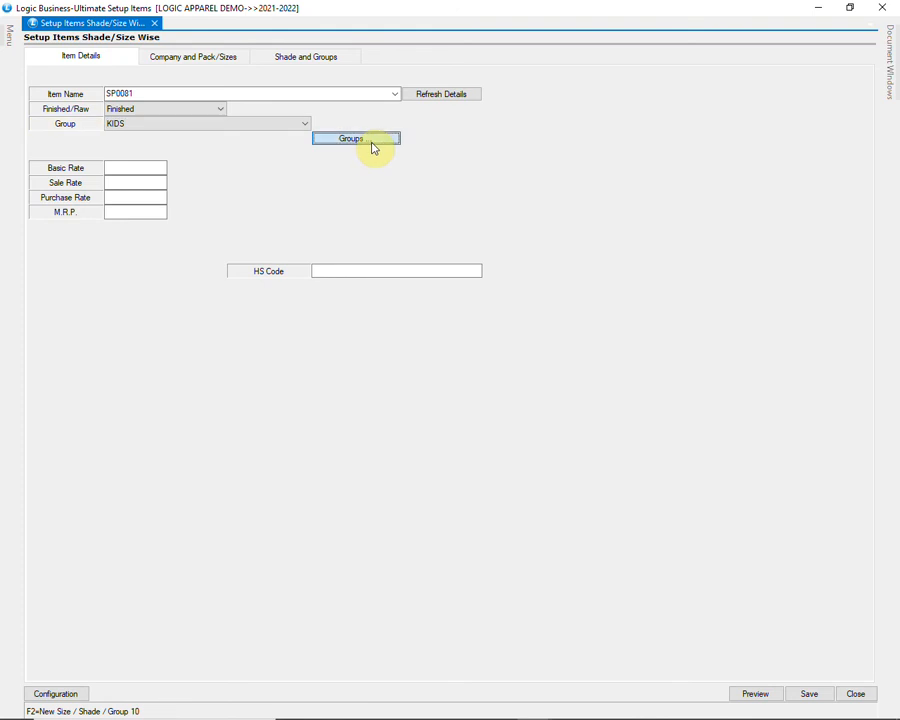
- Open the item's group assignments and set its GENDER/SIZE group to BOYS
left_click(372, 143)
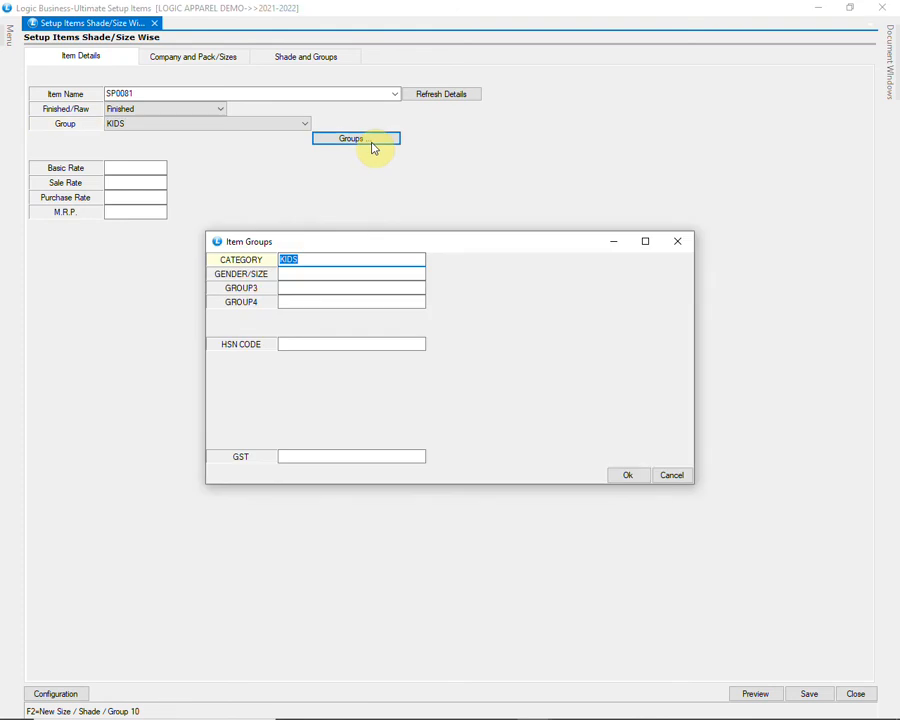
left_click(348, 277)
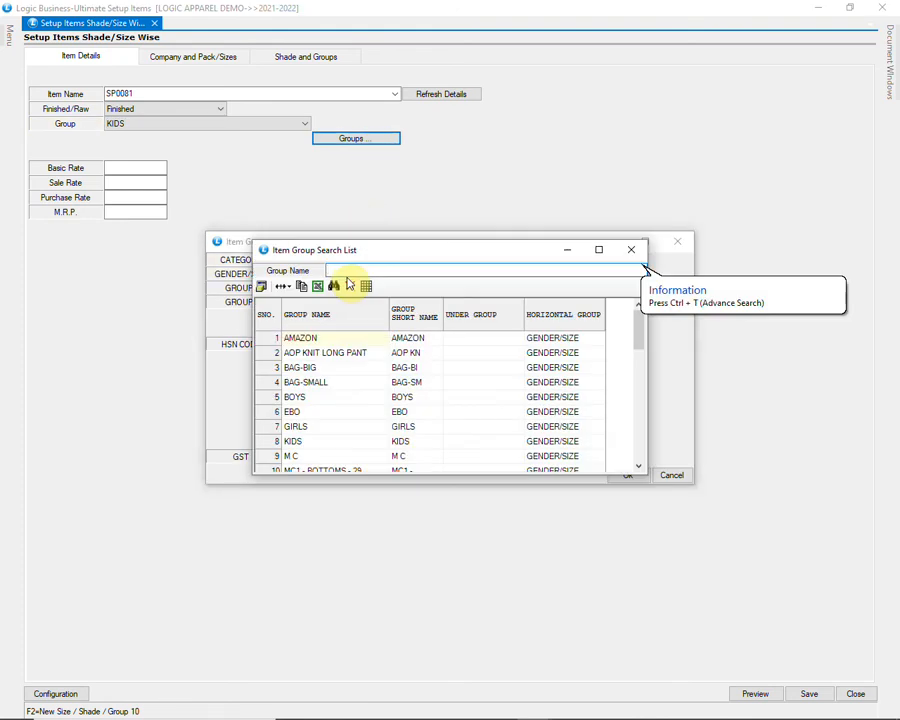
left_click(322, 396)
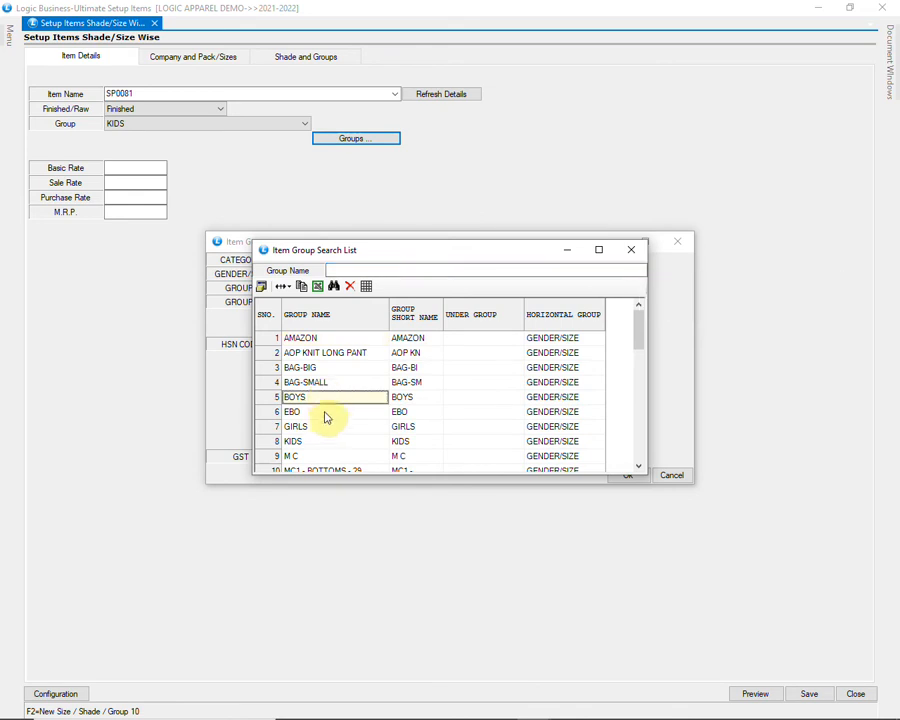
left_click(324, 428)
scroll(322, 400, "down", 2)
scroll(320, 380, "up", 2)
left_click(320, 397)
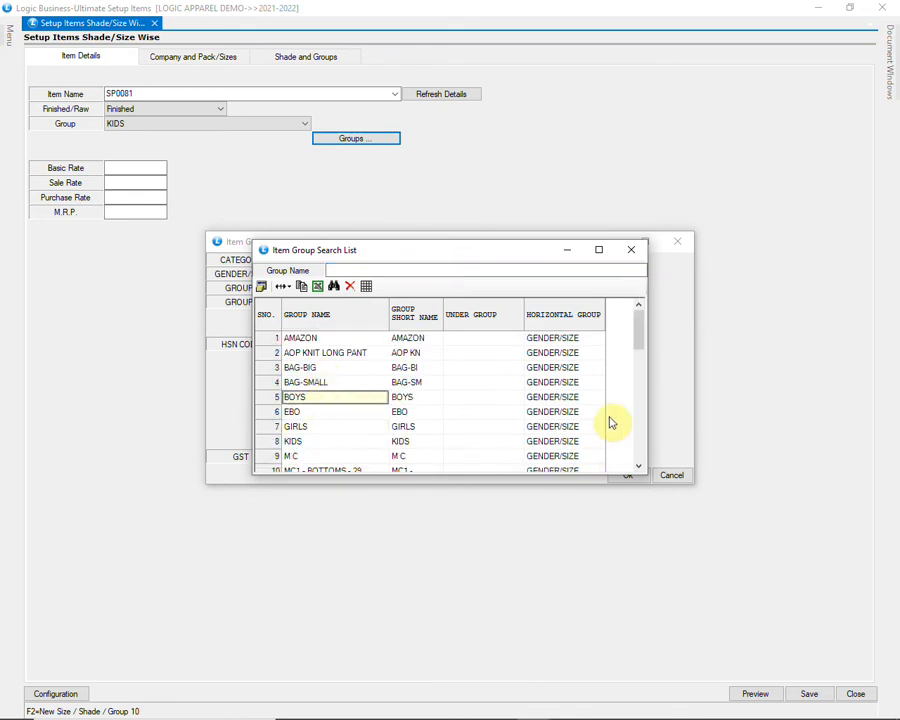
key("Return")
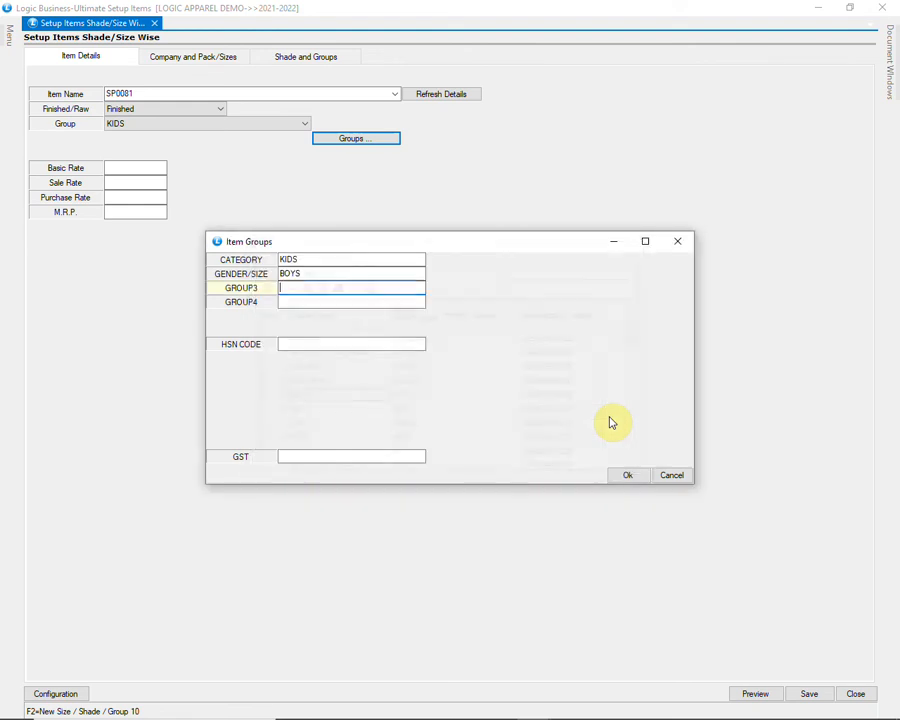
- Set the item's HSN CODE group to 610130, leaving GROUP3 and GROUP4 blank
left_click(291, 302)
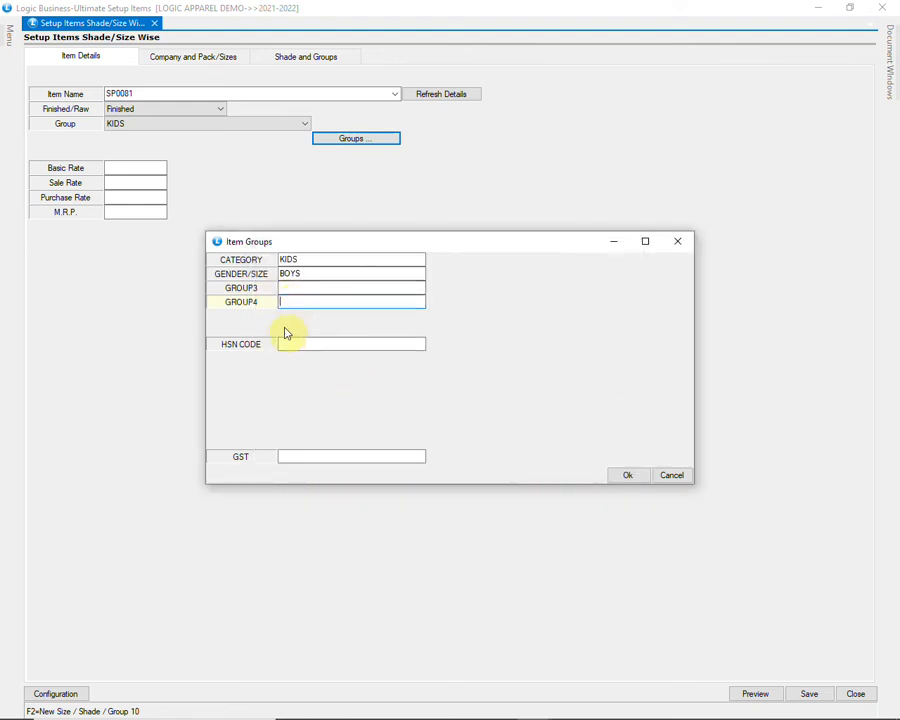
left_click(300, 343)
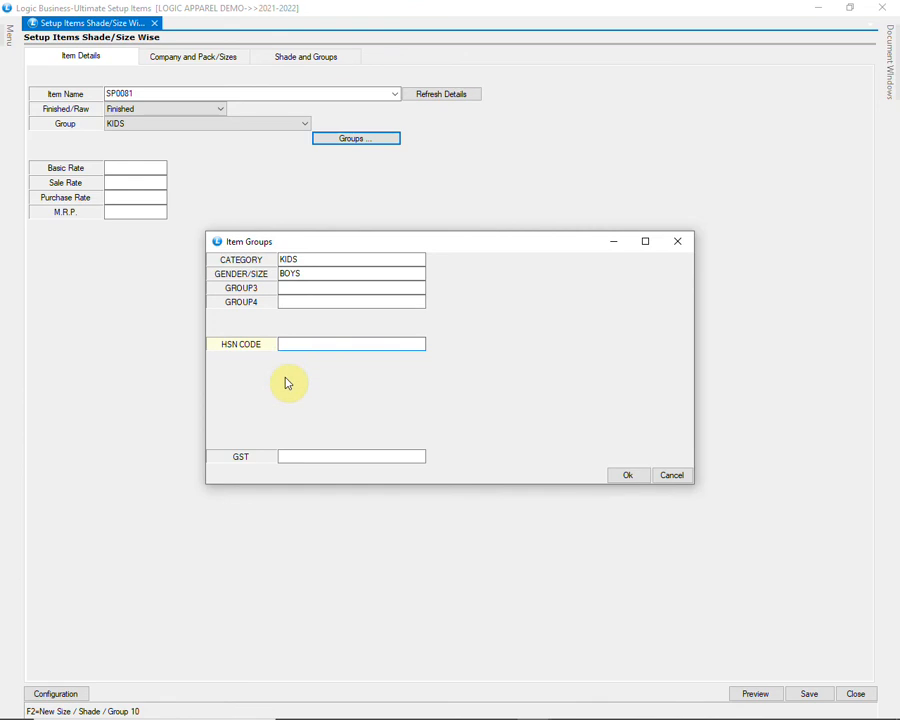
type("6")
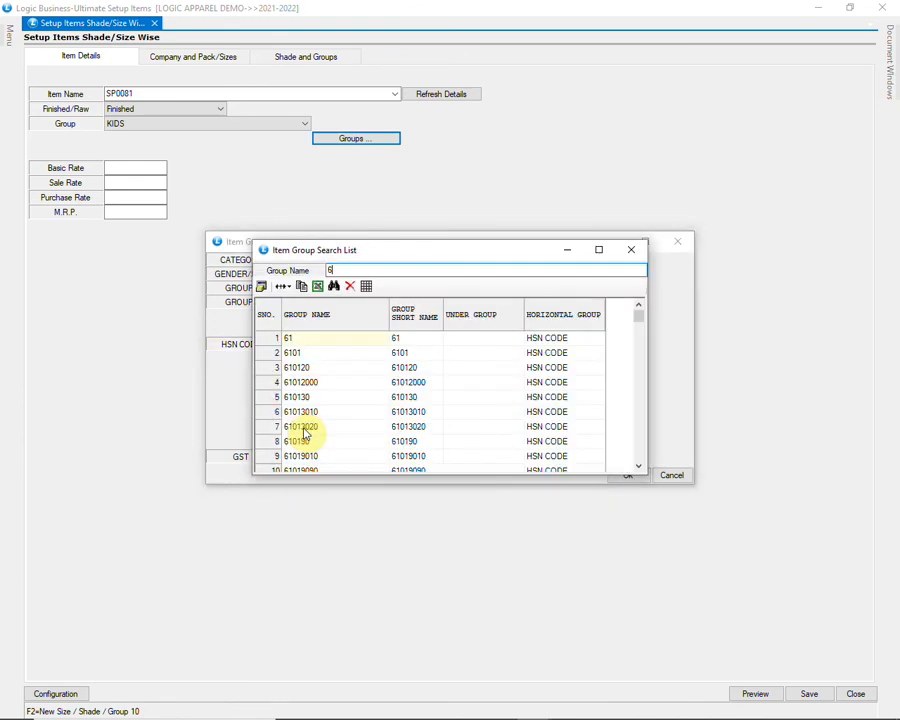
left_click(304, 398)
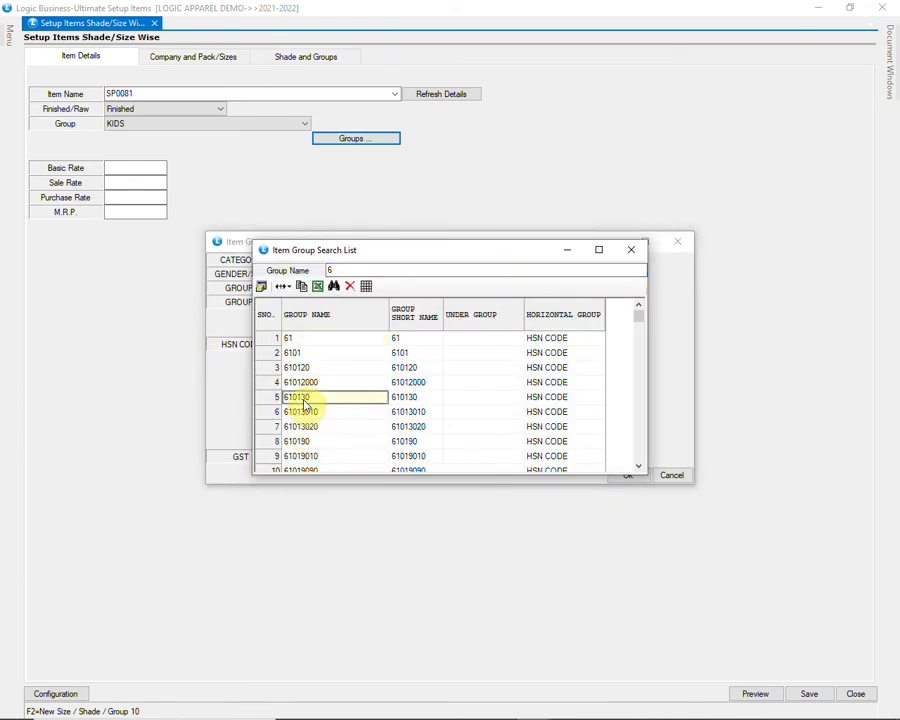
double_click(304, 400)
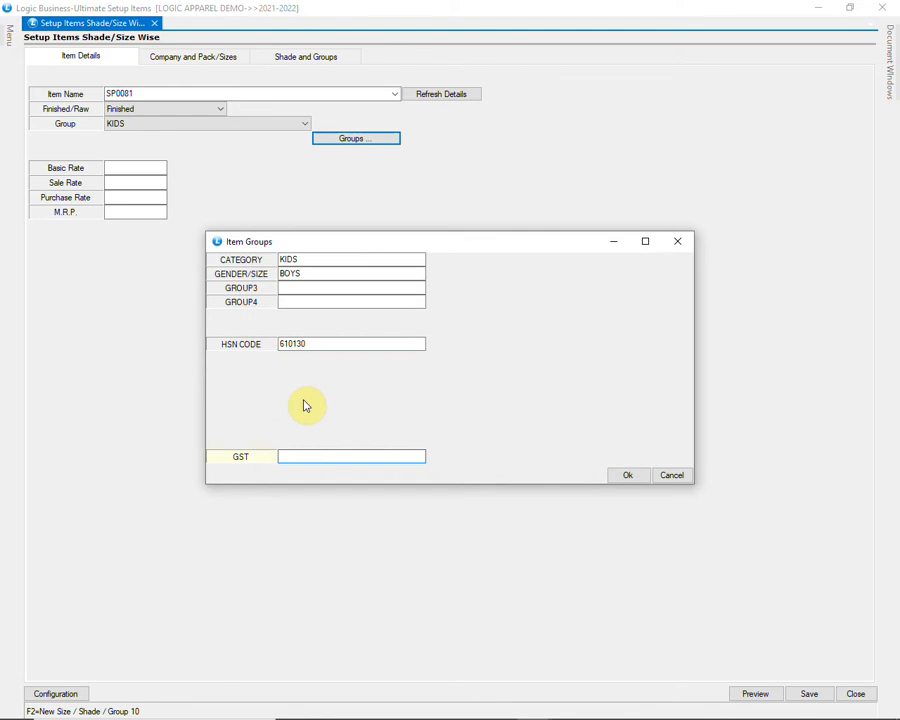
- Set the item's GST group to GST APPAREL and confirm the group assignments
type("G")
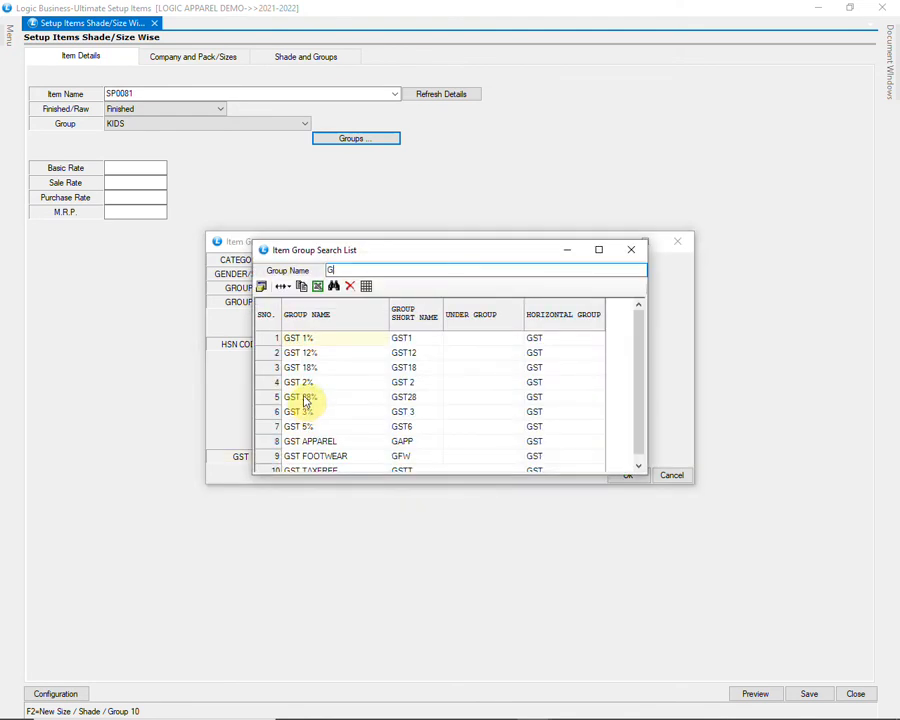
left_click(320, 441)
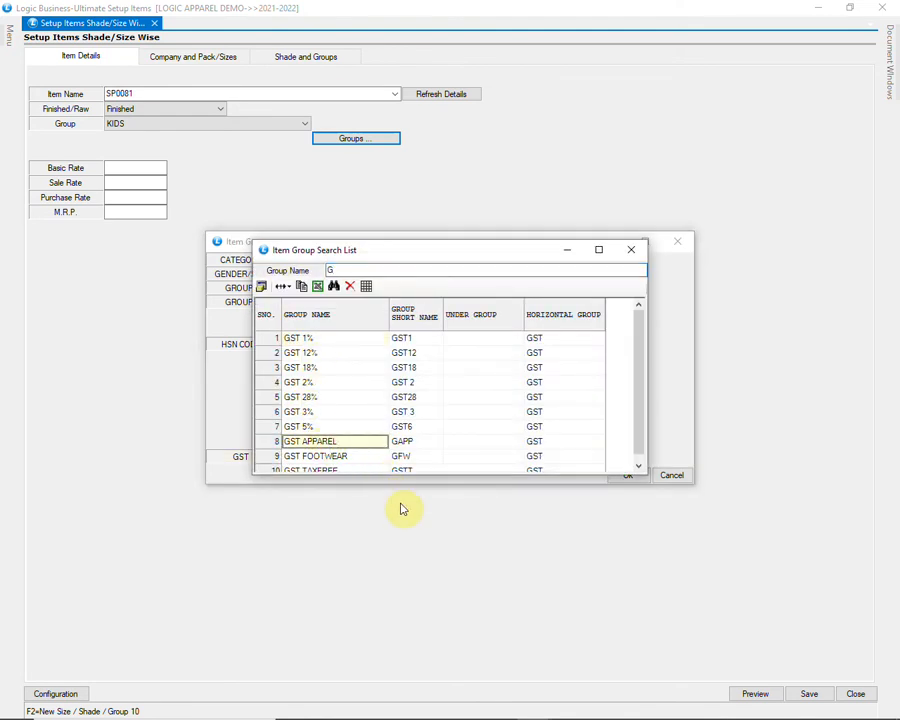
key("Return")
key("Return")
- Enter a basic rate of 100 and an M.R.P. of 450, leaving the sale and purchase rates blank
key("Return")
key("Return")
key("Return")
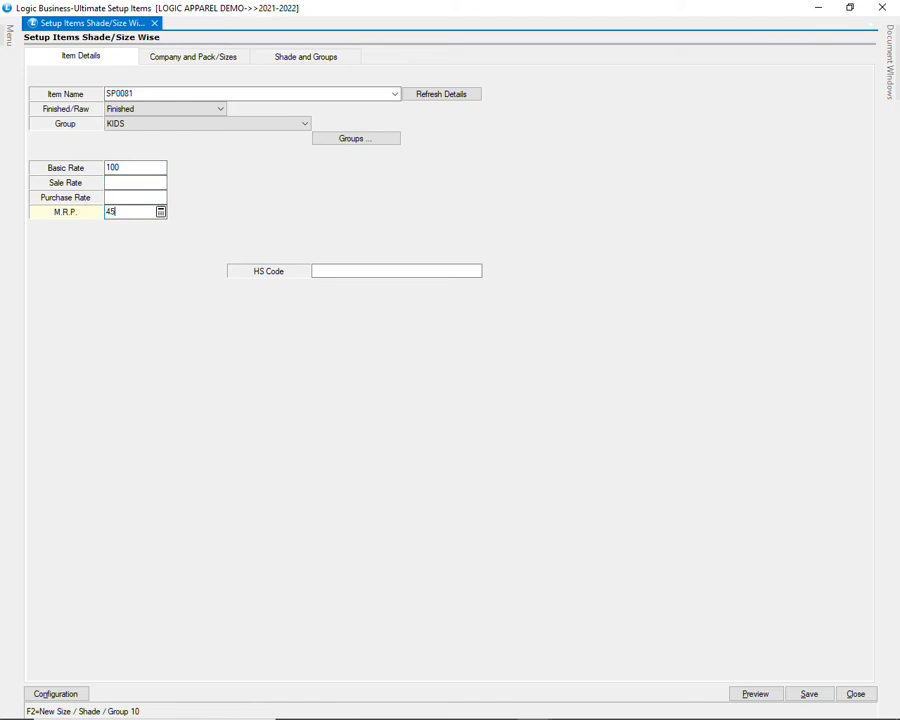
key("Return")
- Look up HS codes starting with 61, choose 610130 for the item, and continue to the company and pack size selection
type("61")
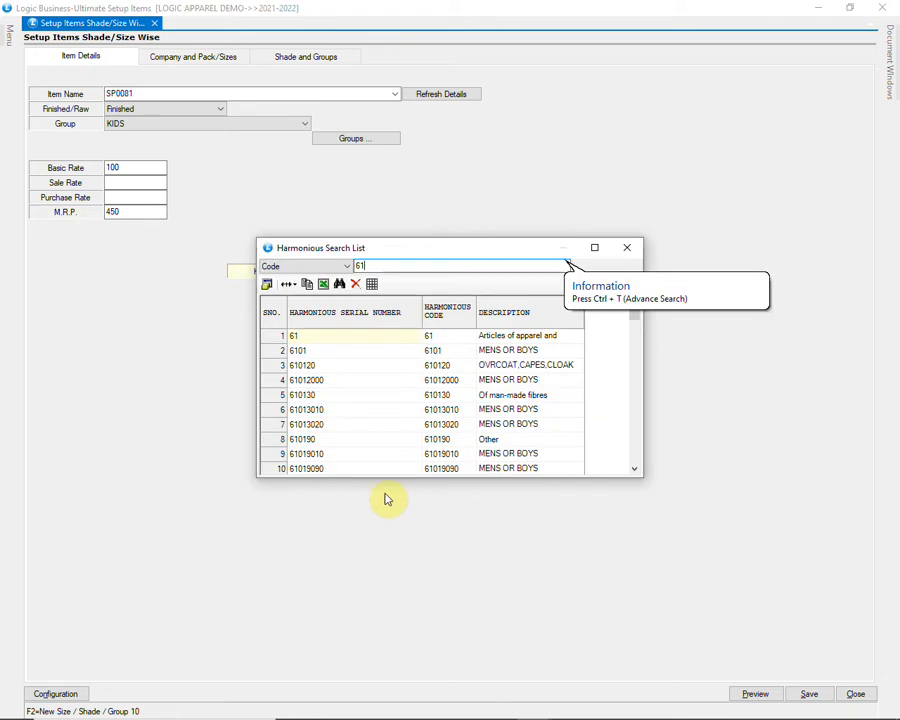
left_click(335, 396)
key("Return")
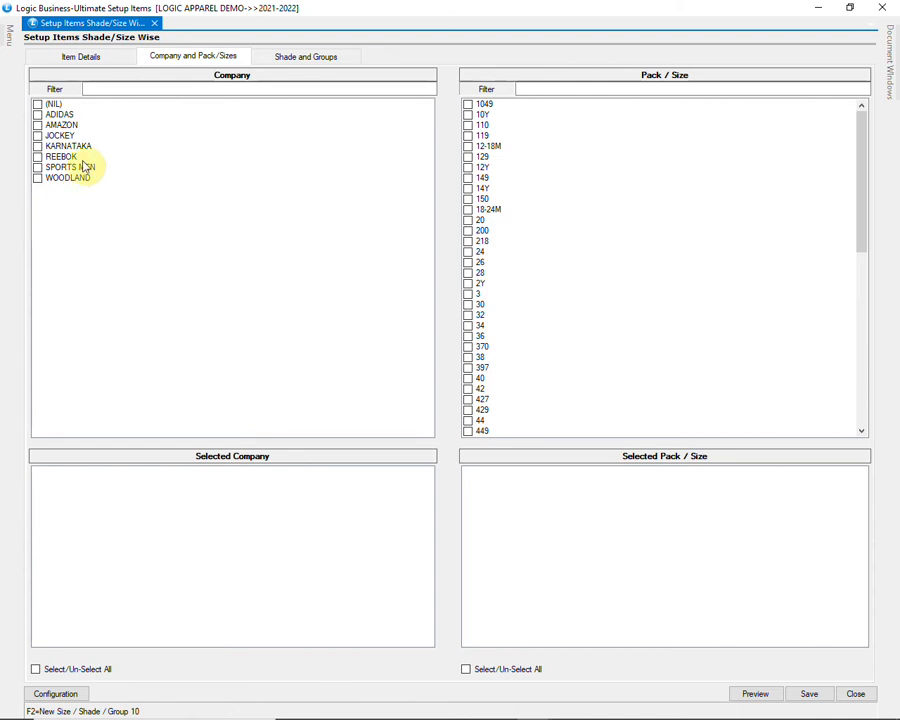
- Select ADIDAS as the item's company and add the pack sizes 12-18M, 12Y, 14Y and 18-24M
left_click(85, 117)
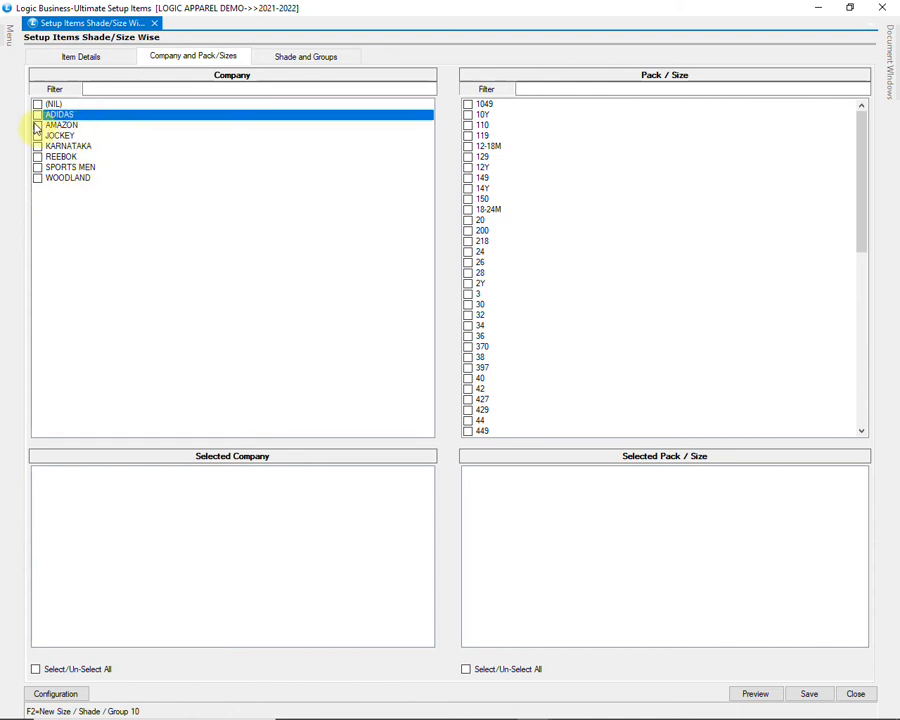
left_click(37, 115)
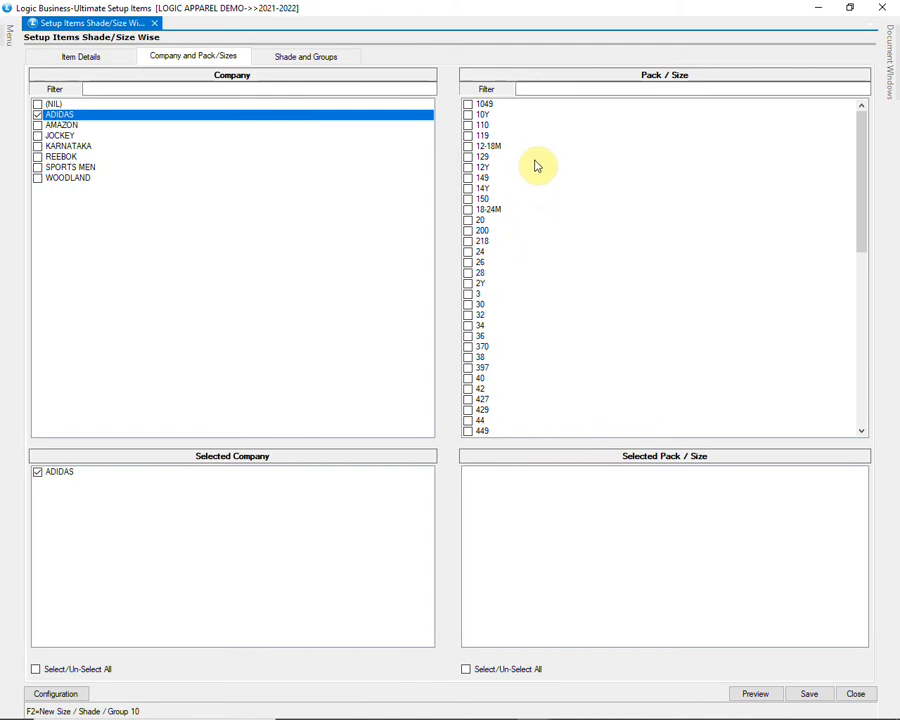
left_click(484, 147)
left_click(468, 148)
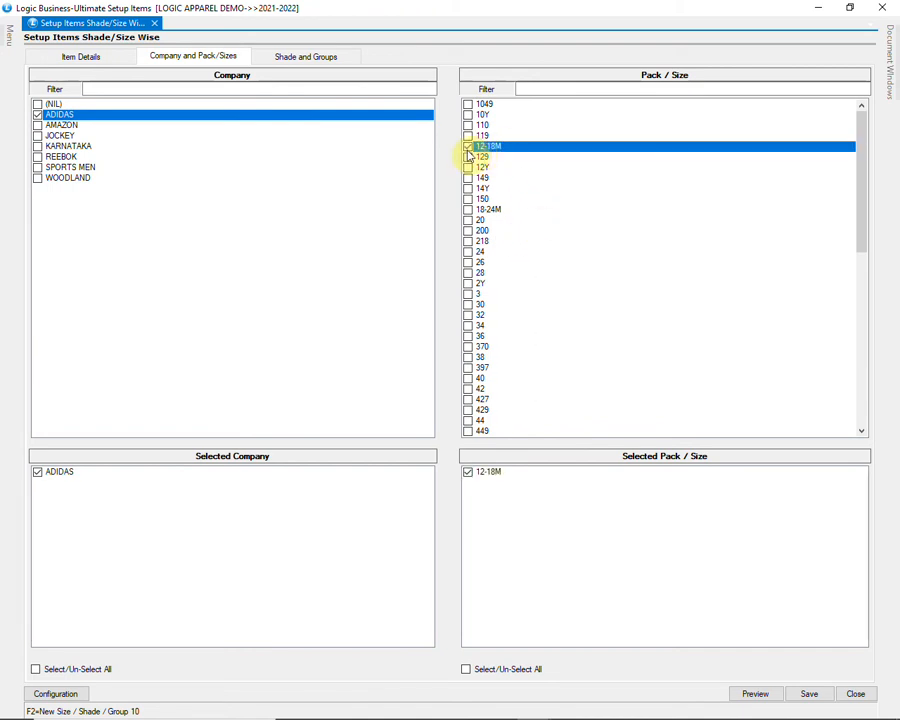
left_click(468, 188)
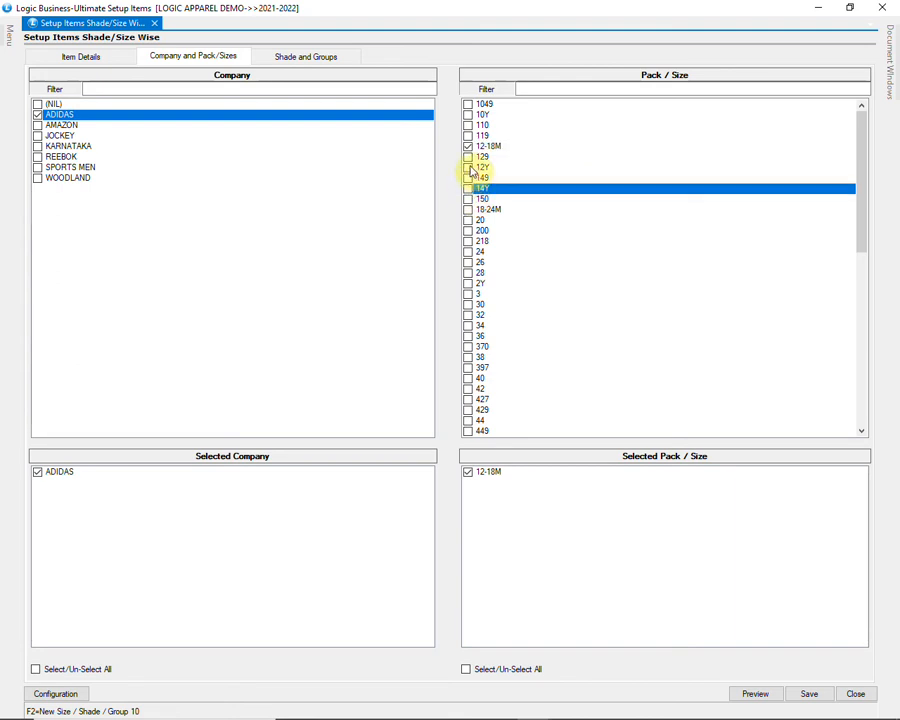
left_click(472, 168)
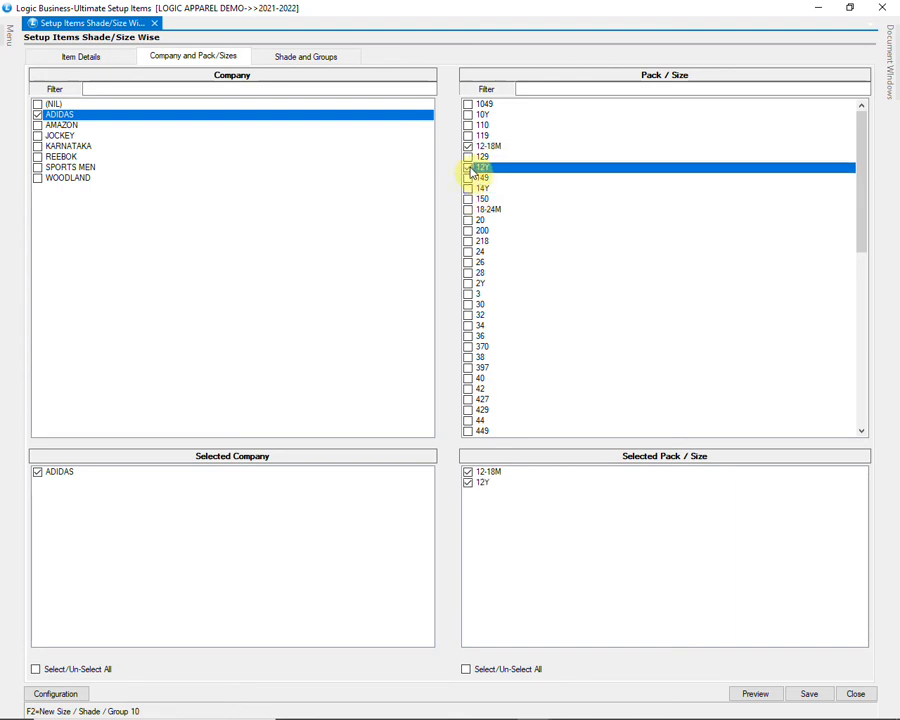
left_click(468, 190)
left_click(468, 190)
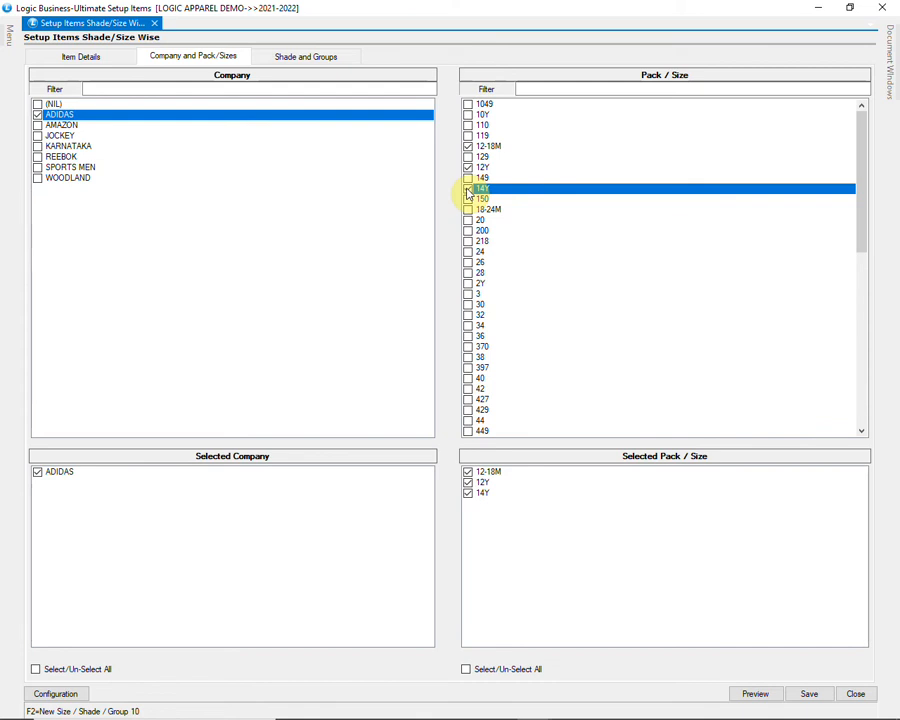
left_click(479, 213)
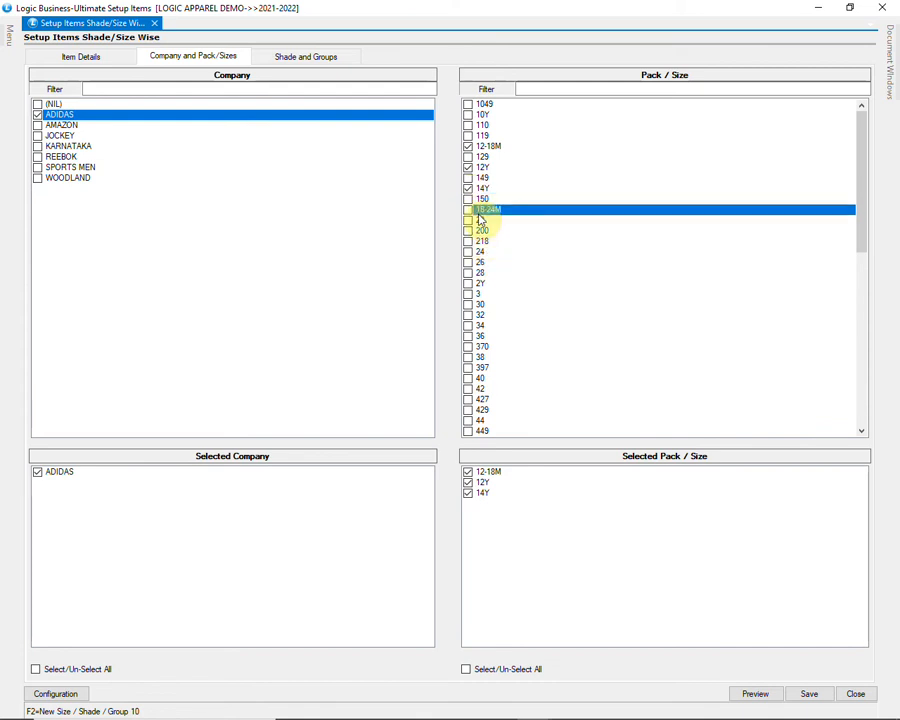
left_click(468, 210)
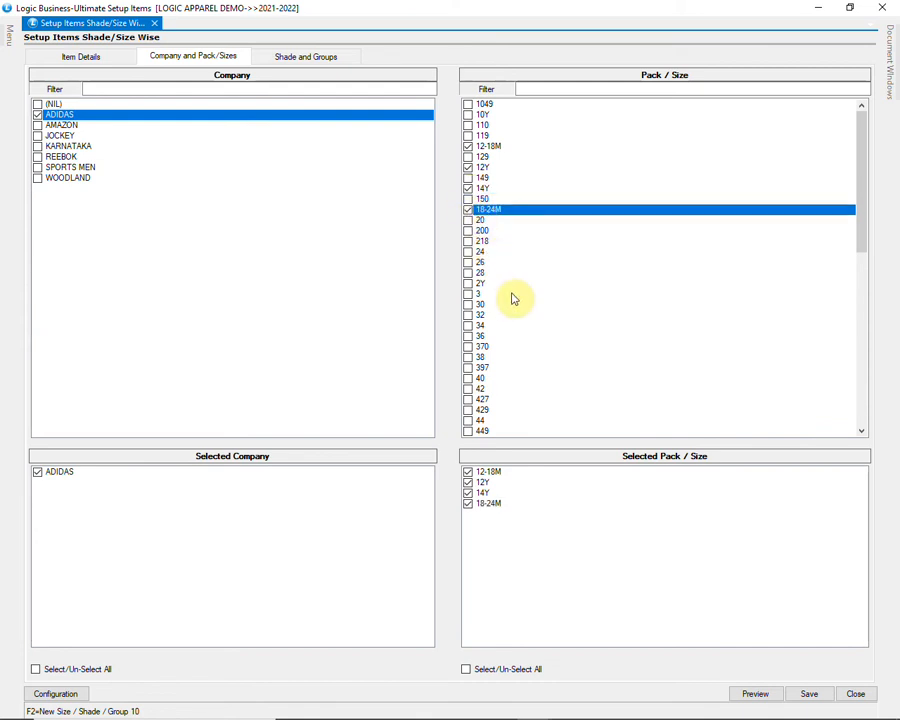
- Add the pack sizes 4Y, 5-6Y and 8Y to the item's selected sizes
scroll(513, 299, "down", 1)
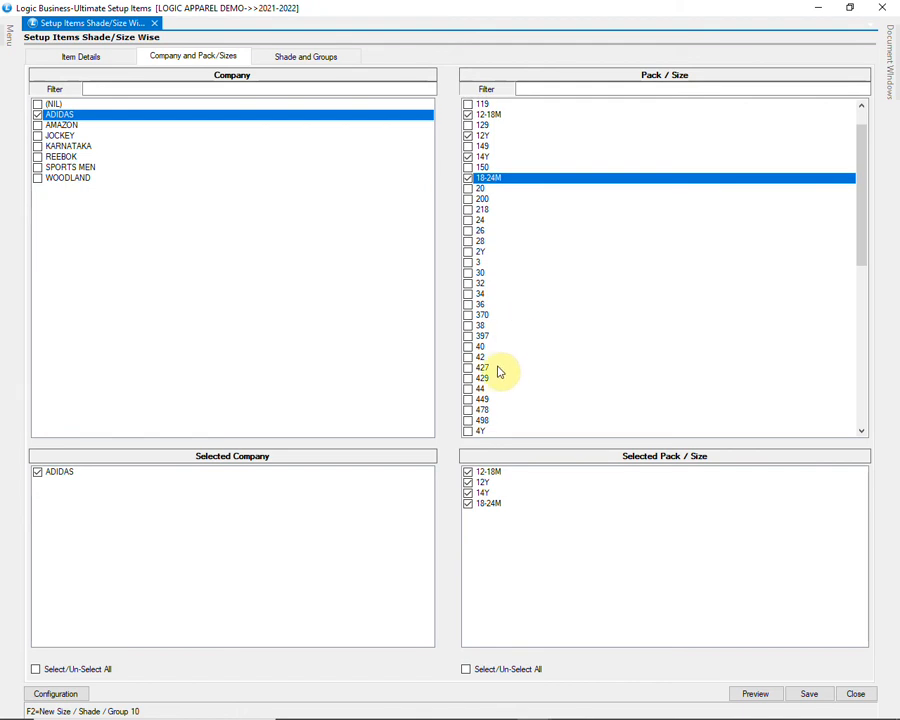
scroll(500, 370, "down", 1)
left_click(468, 400)
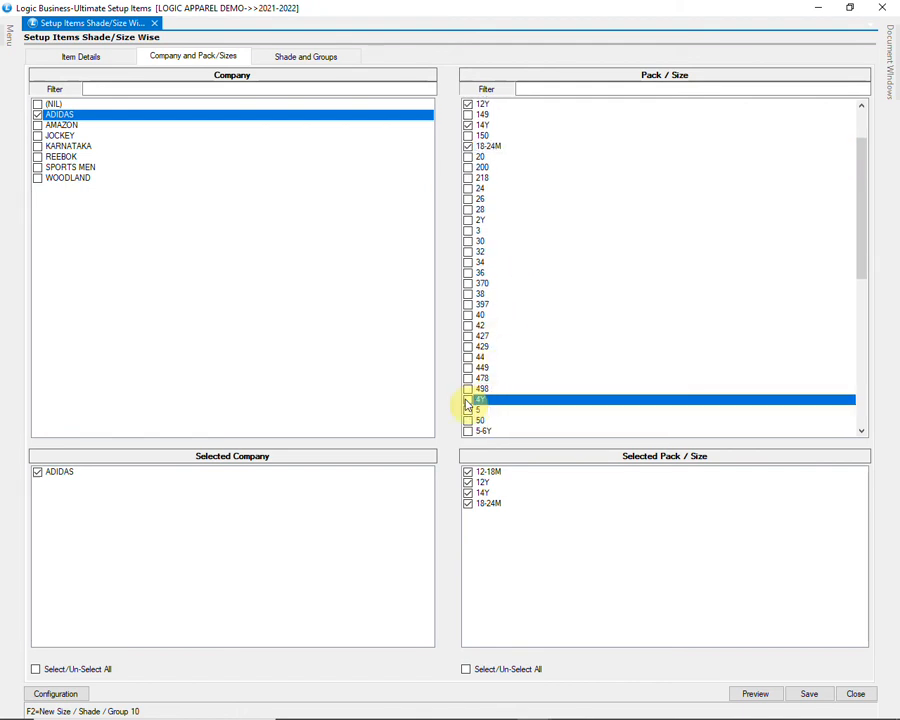
scroll(482, 410, "down", 1)
left_click(468, 401)
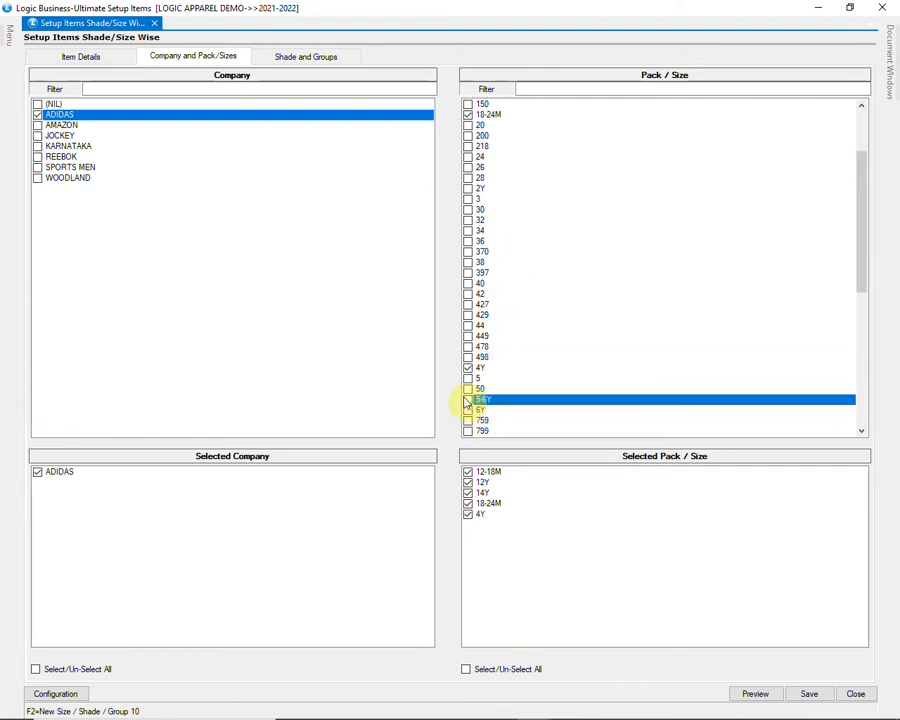
scroll(495, 420, "down", 2)
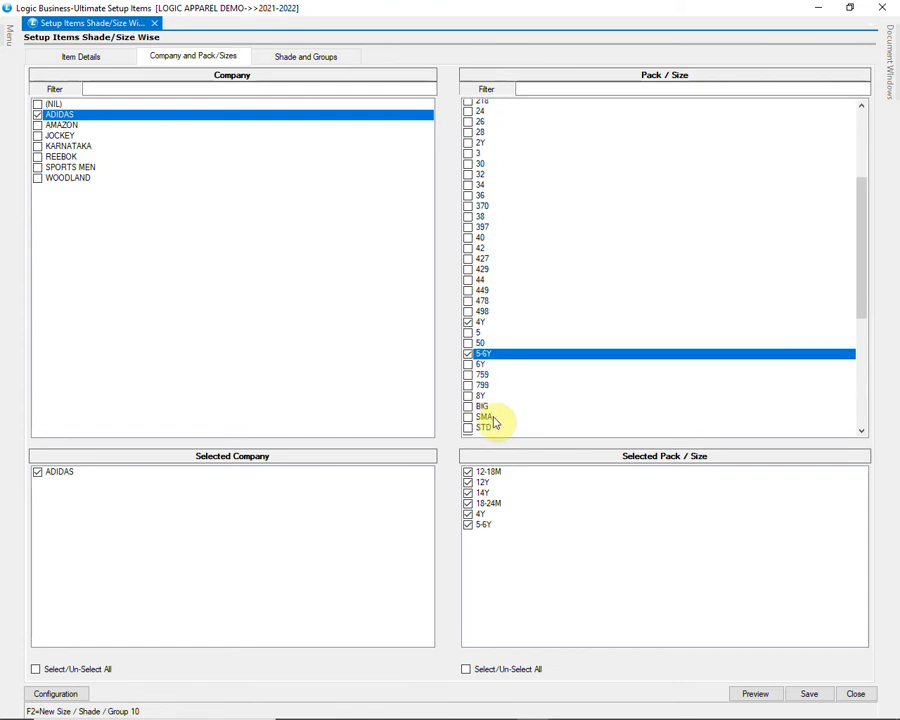
left_click(474, 381)
left_click(469, 380)
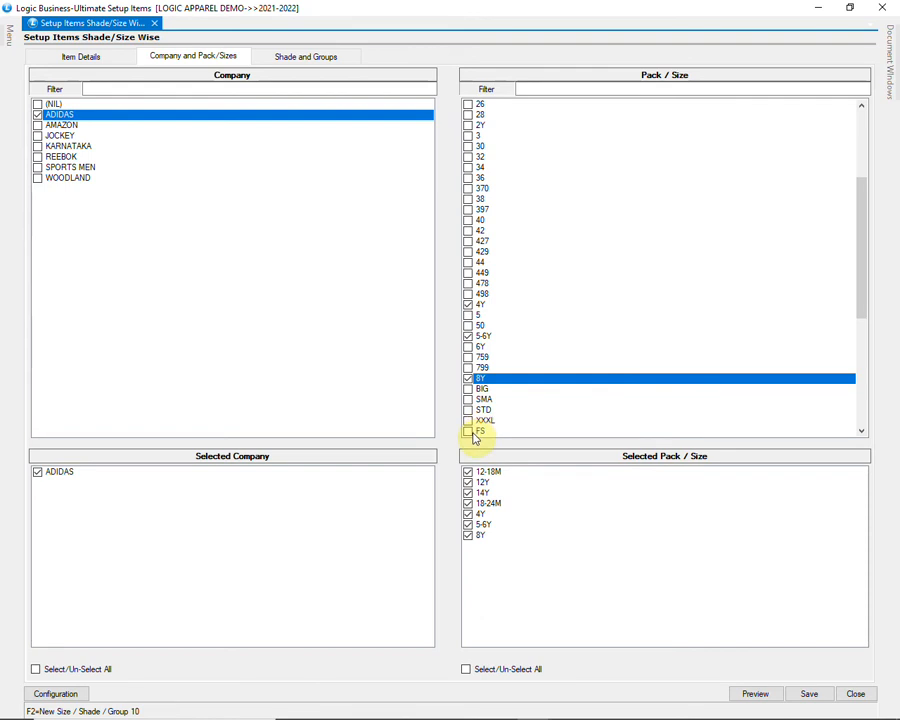
- Select the shades B. PINK(BP), BLUE(BL) and RED(RED) for the item
left_click(291, 58)
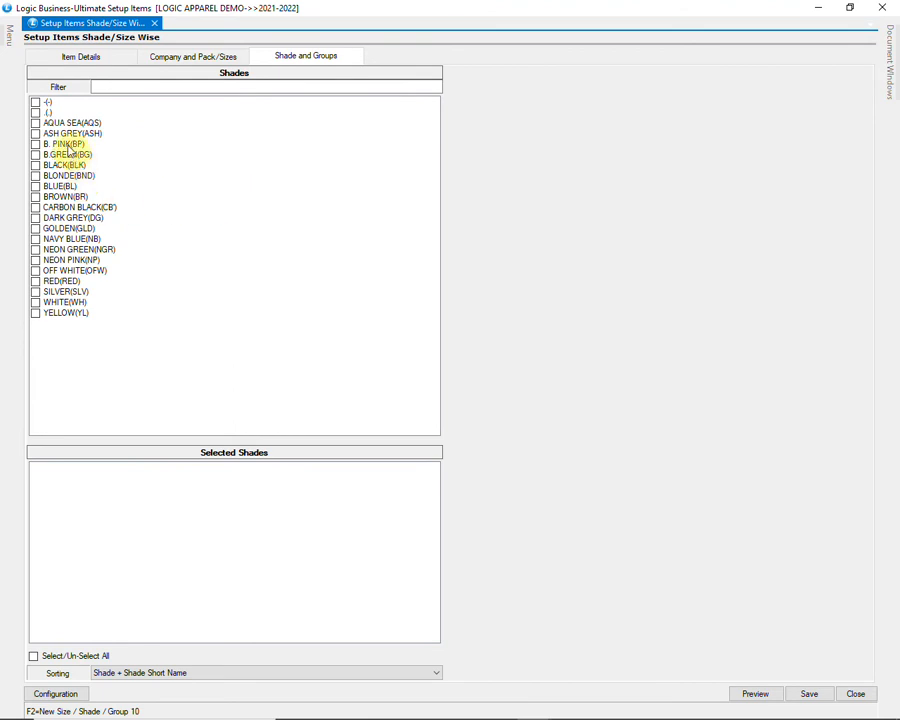
left_click(44, 146)
left_click(36, 145)
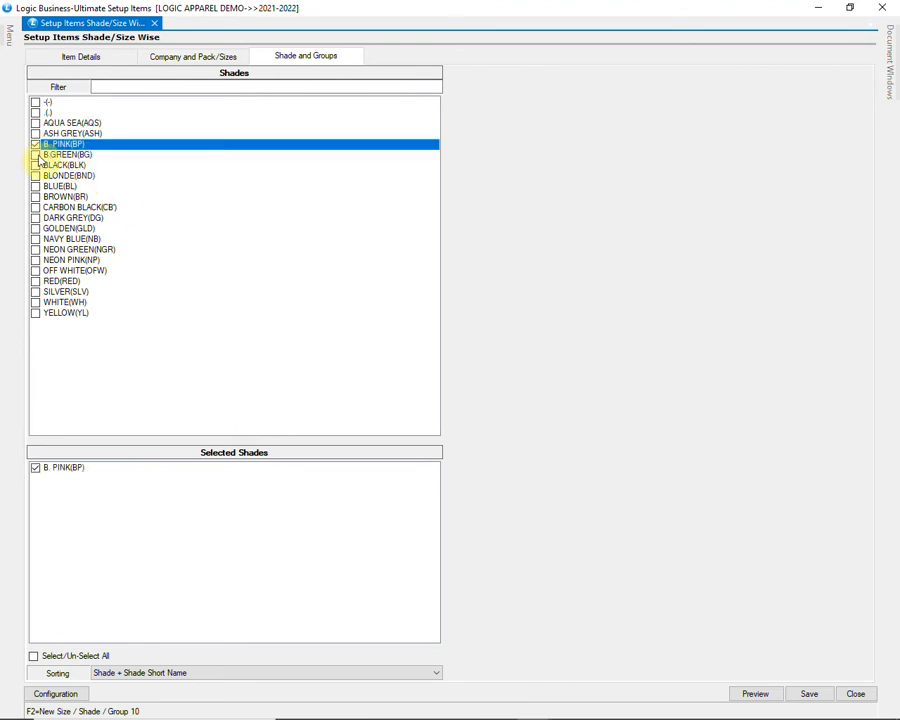
left_click(37, 187)
left_click(36, 187)
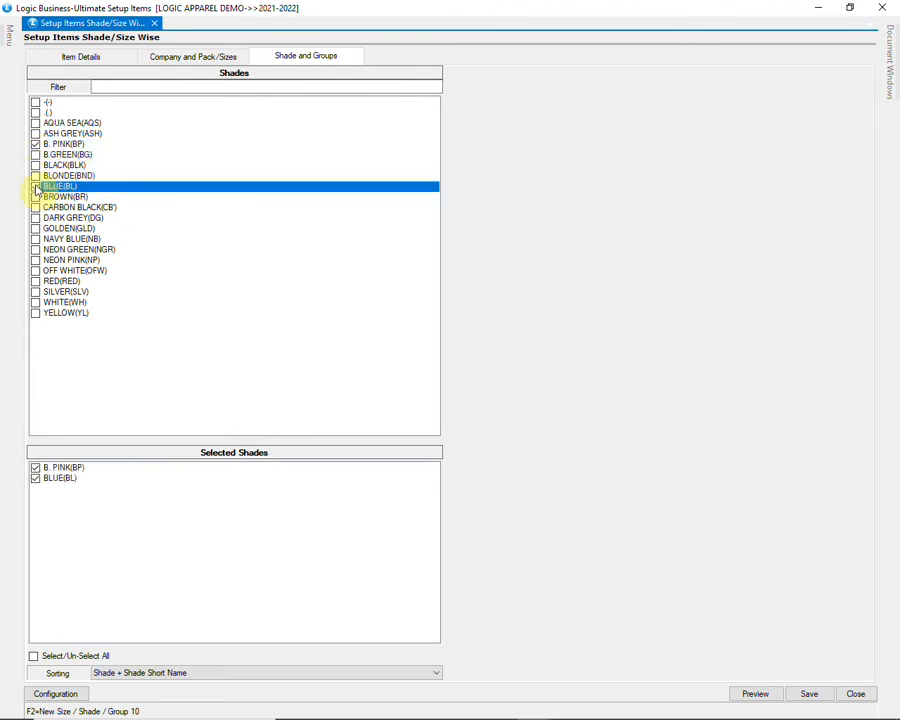
left_click(39, 281)
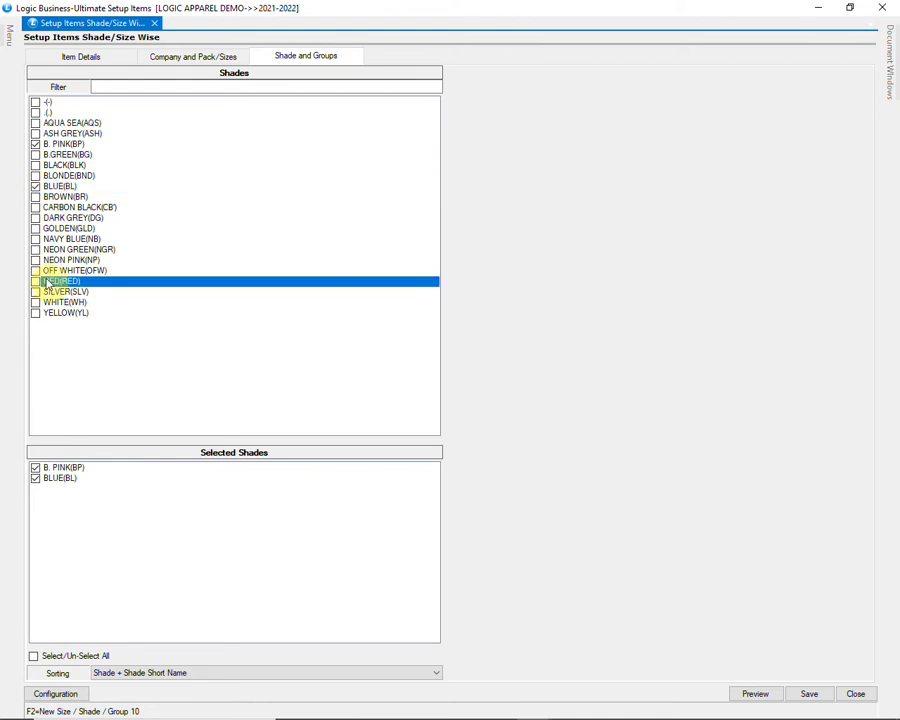
left_click(36, 283)
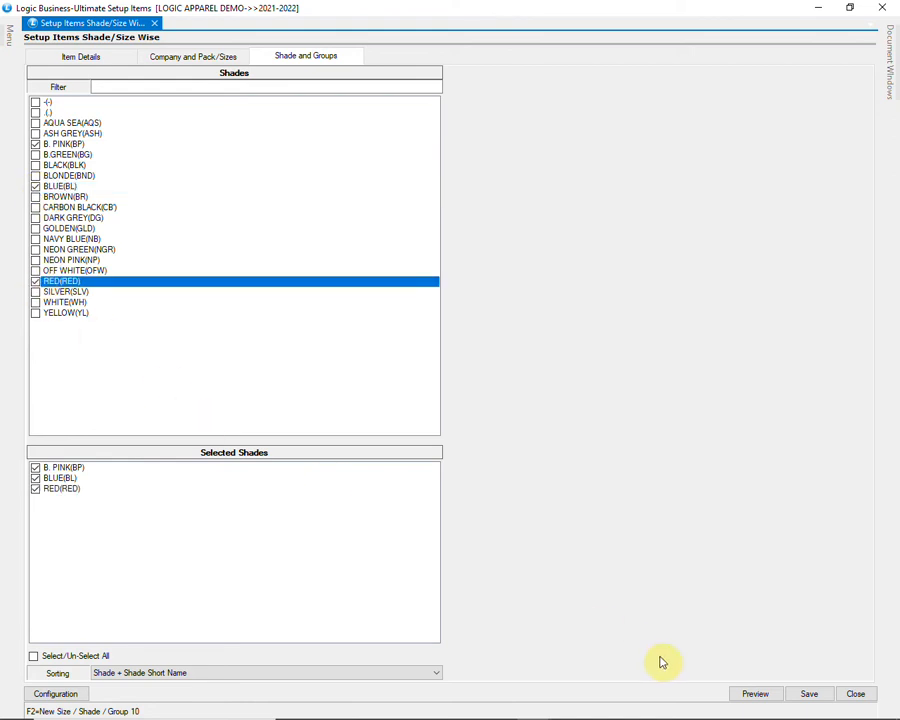
- Preview the item's shade and size combinations, then save the item, agreeing to update weight/unit and rates for existing items, and close the setup
left_click(756, 694)
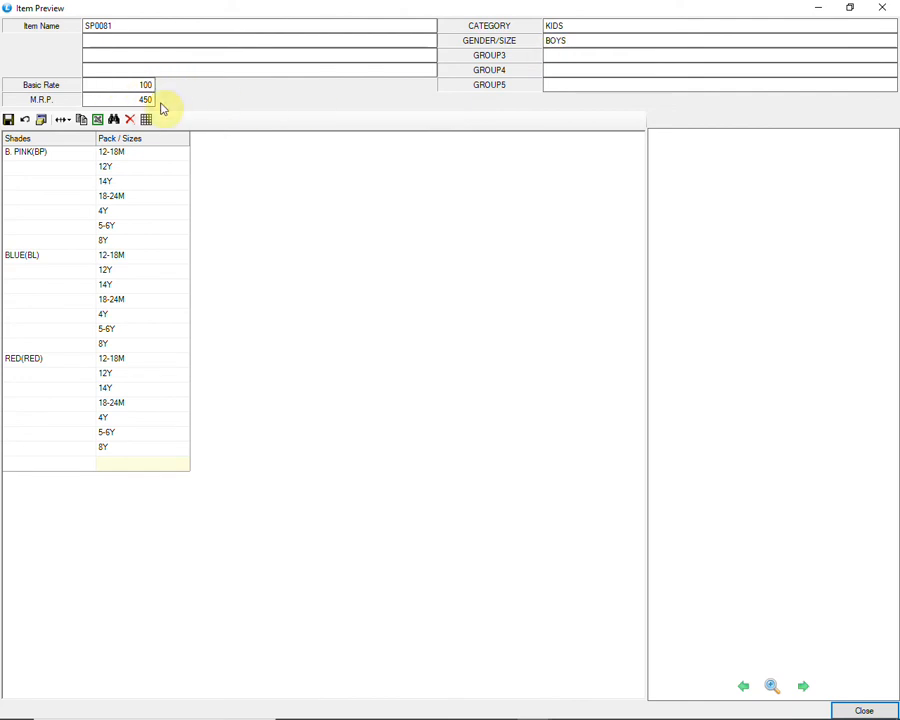
left_click(843, 708)
left_click(810, 694)
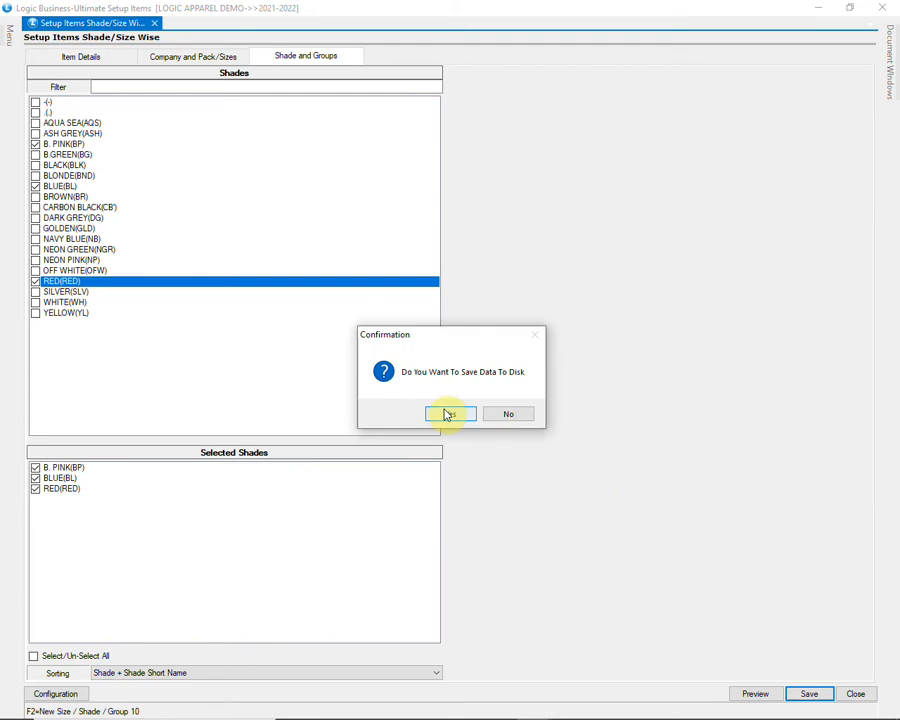
left_click(446, 412)
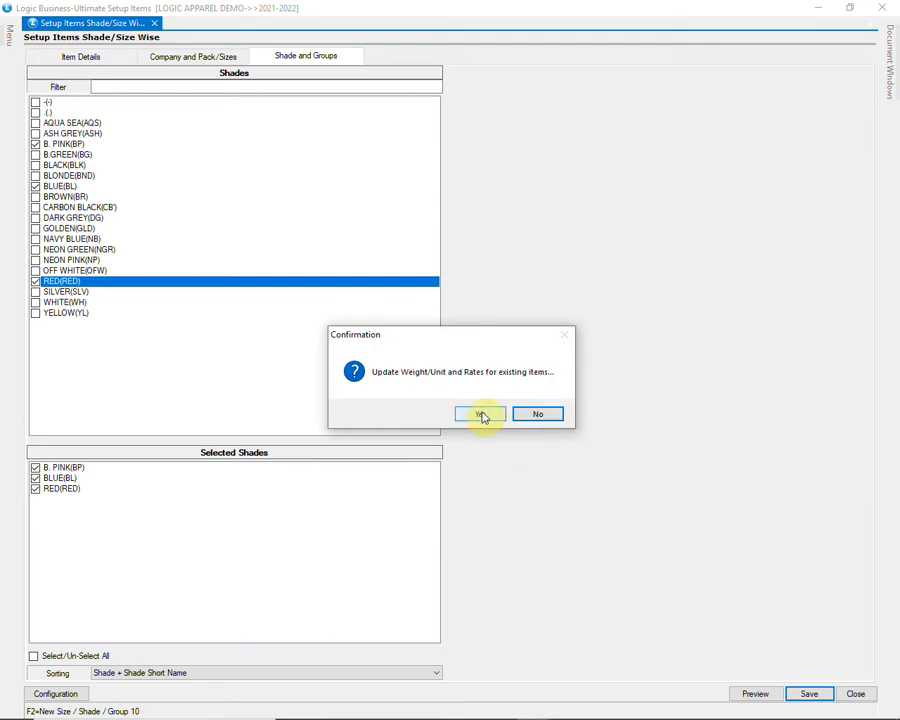
left_click(481, 413)
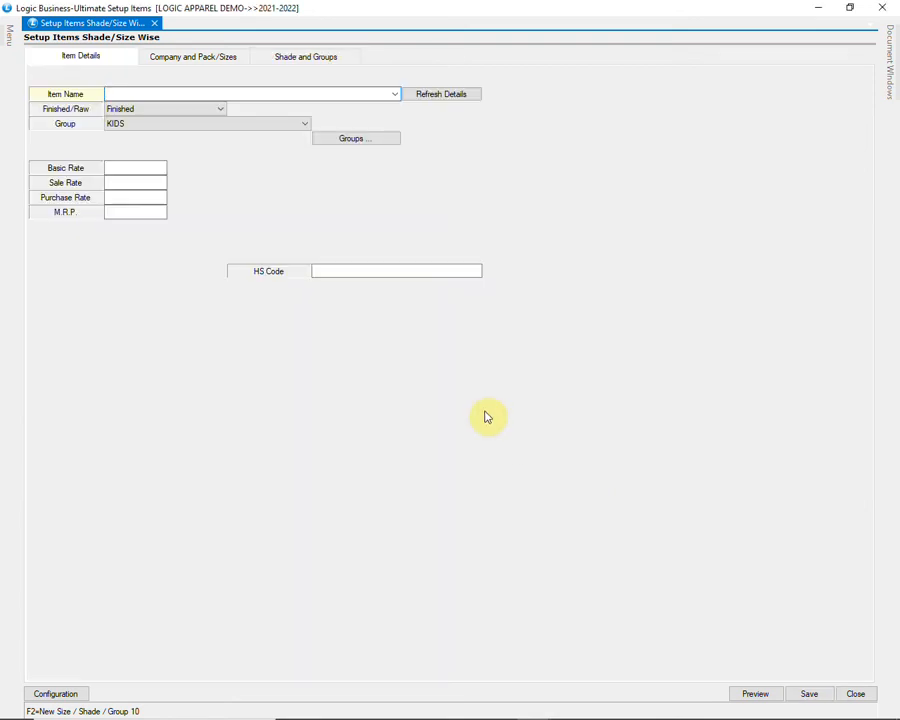
left_click(856, 691)
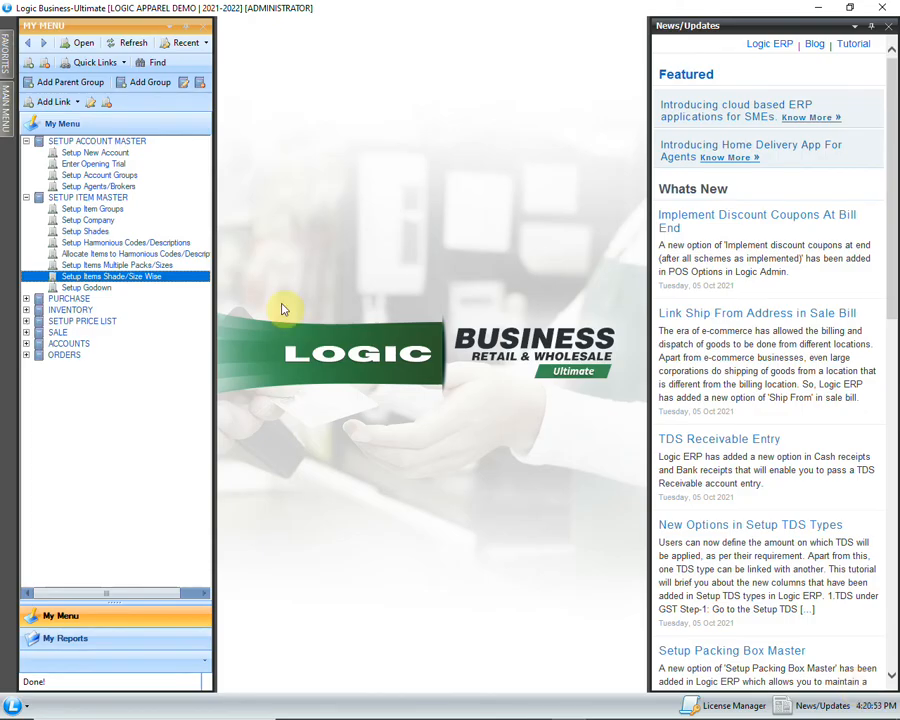
- Open a new purchase voucher and set its account name to AR ENTERPRISES
left_click(26, 298)
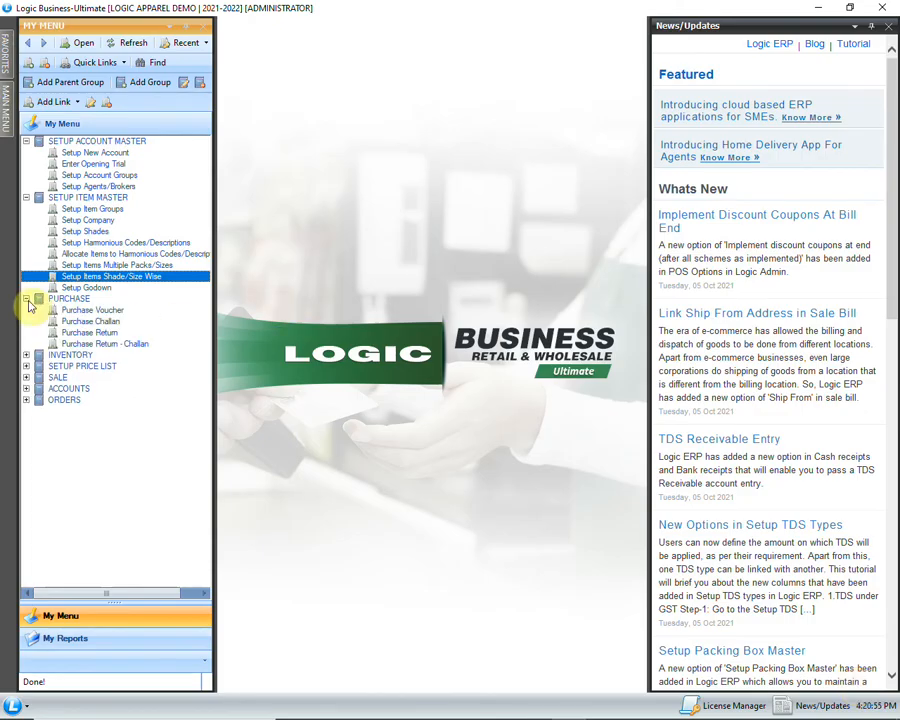
left_click(86, 310)
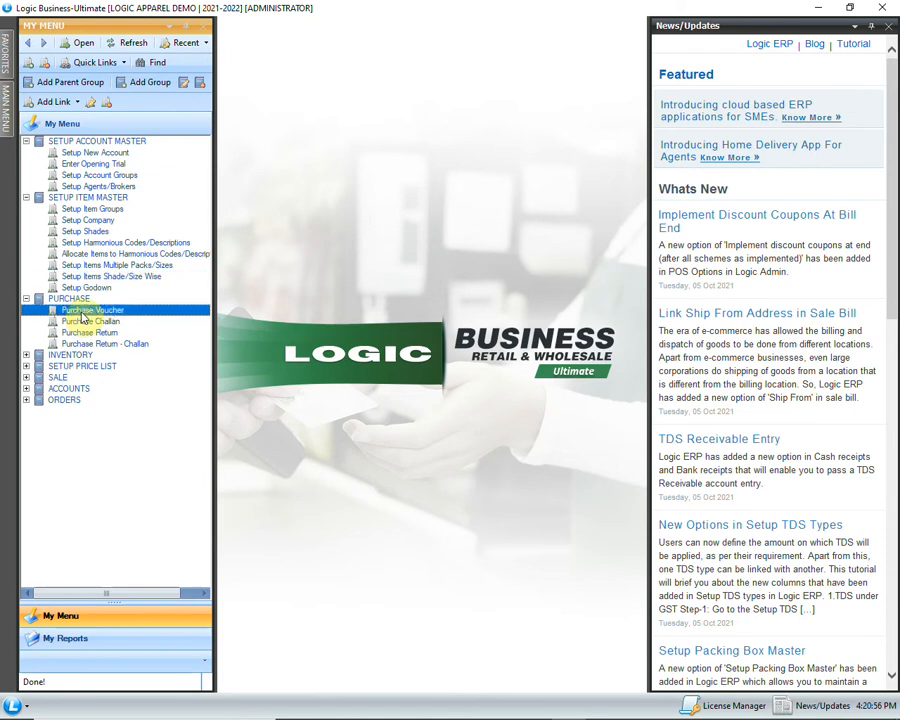
double_click(139, 313)
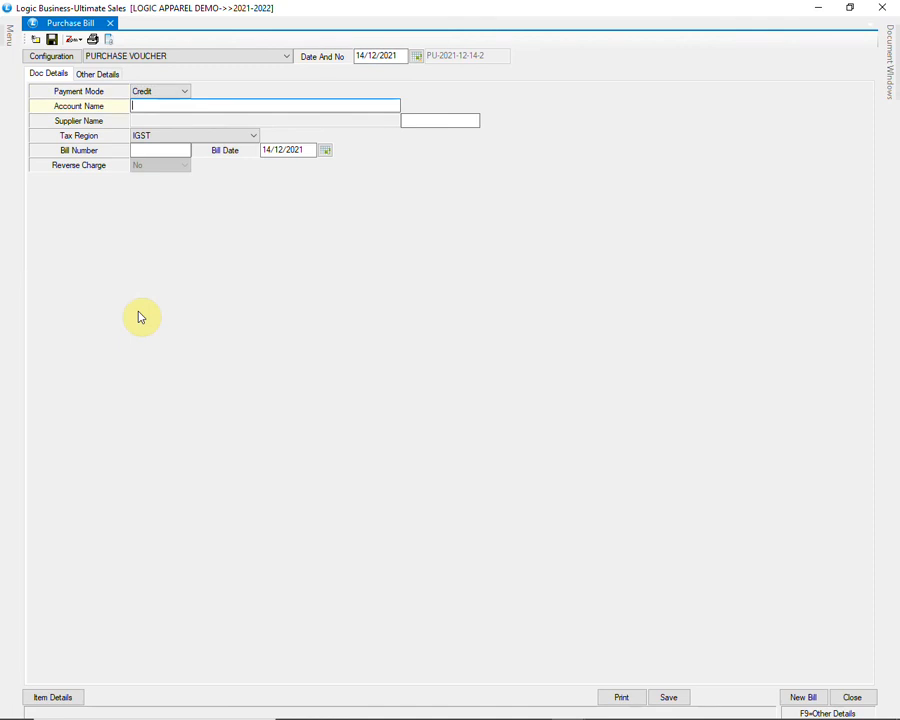
type("AR")
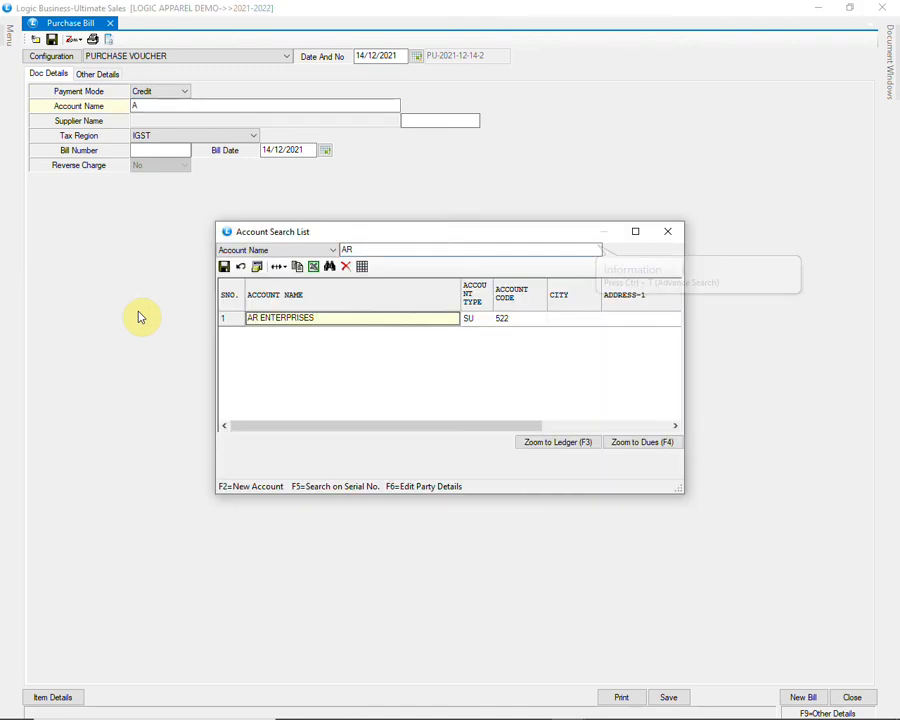
key("Return")
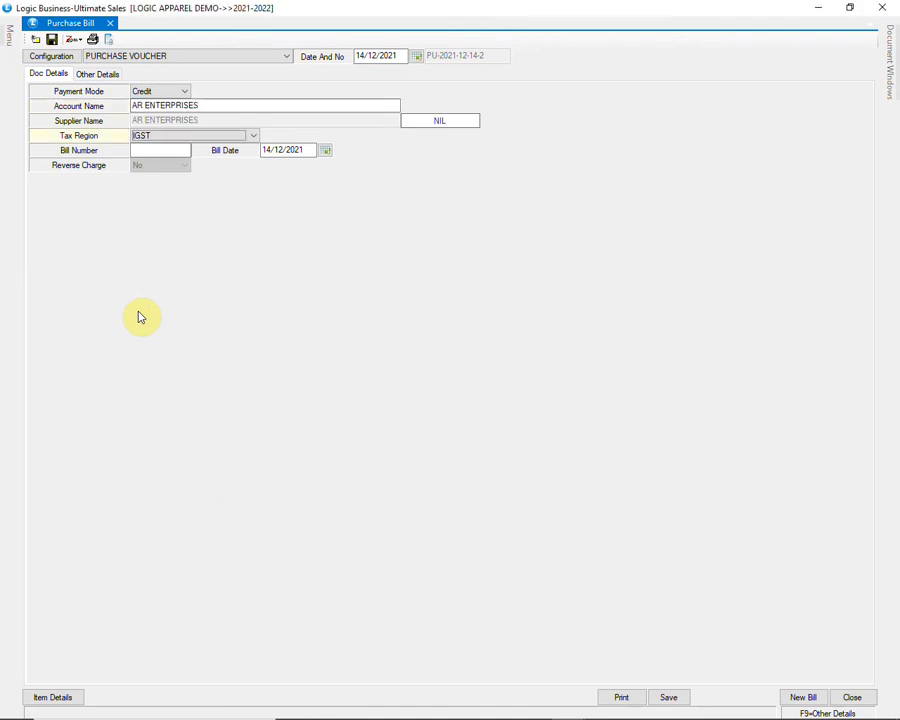
- Set the bill's tax region to CGST/SGST and bill number to 56, keep the bill date, and continue to item entry
key("alt+Down")
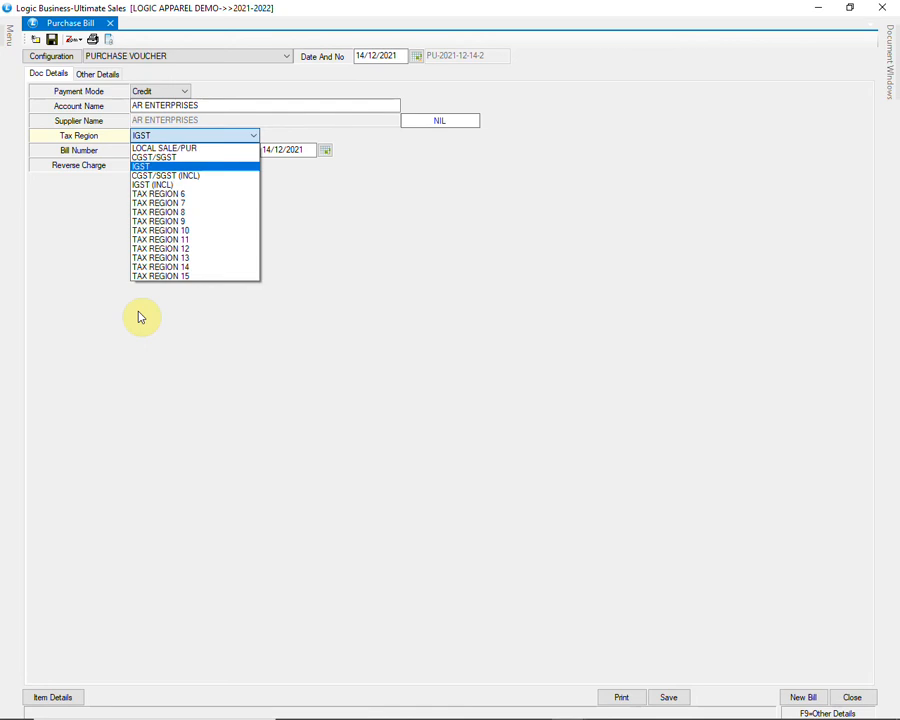
key("Up")
key("Return")
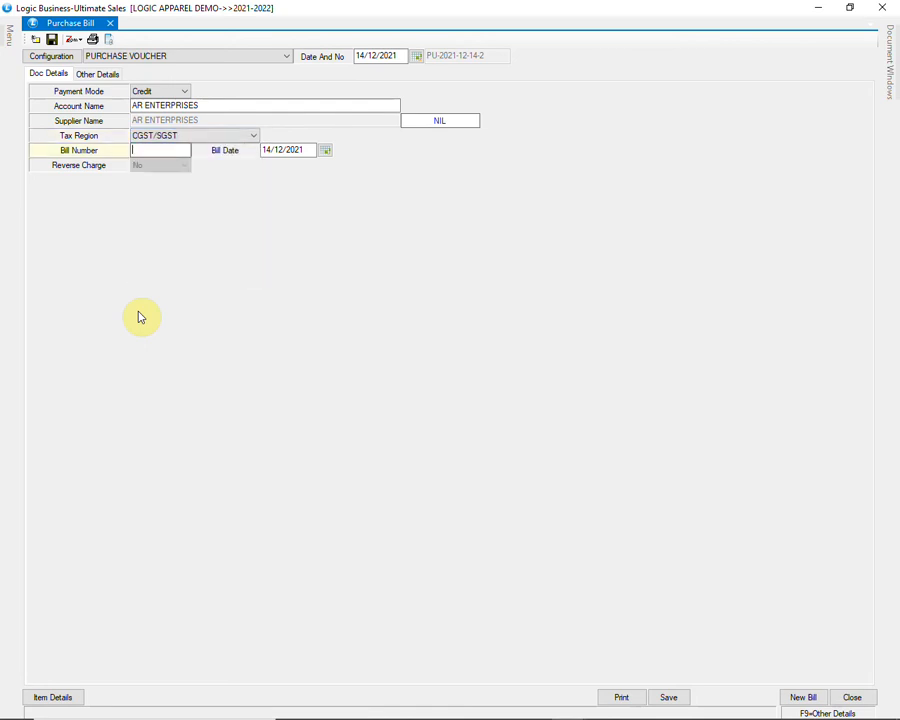
type("56")
key("Return")
key("Return")
key("Return")
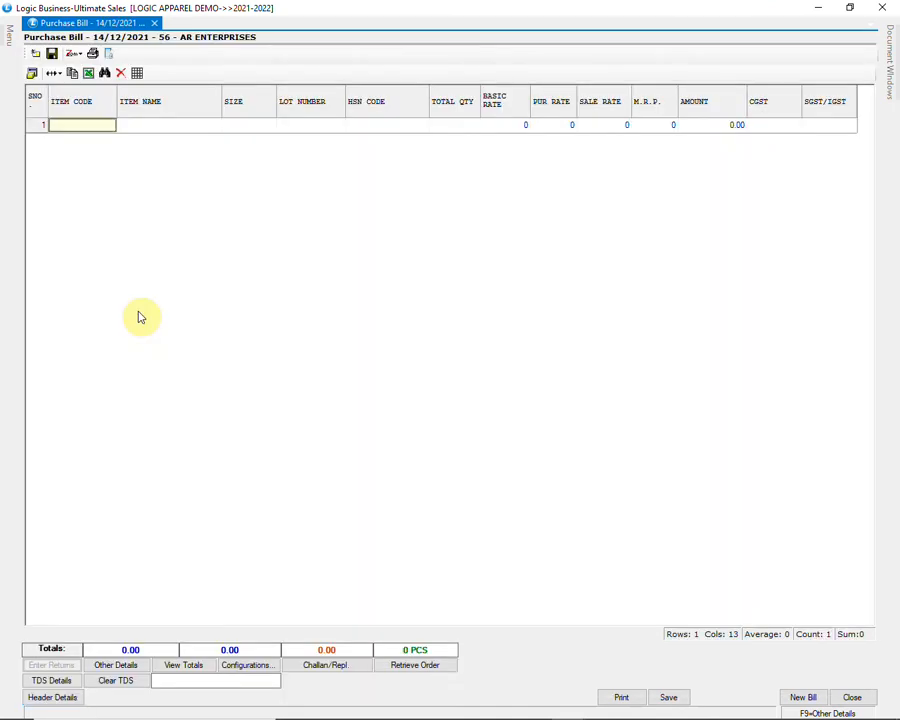
- Look up items starting with 1300 and add 1300-BLACK in size S with an existing lot to the bill
key("Return")
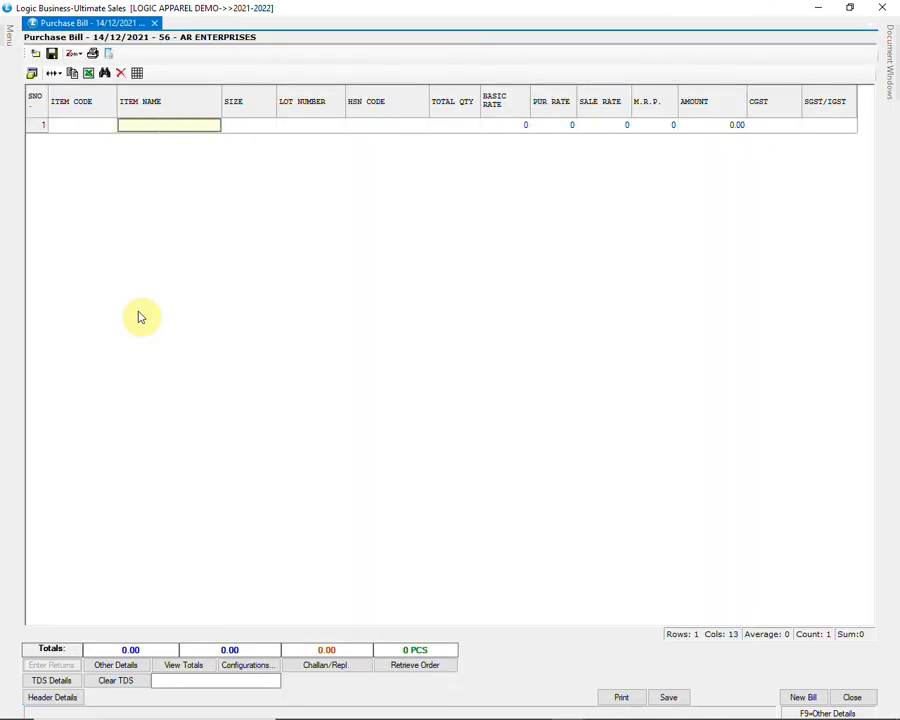
type("1300")
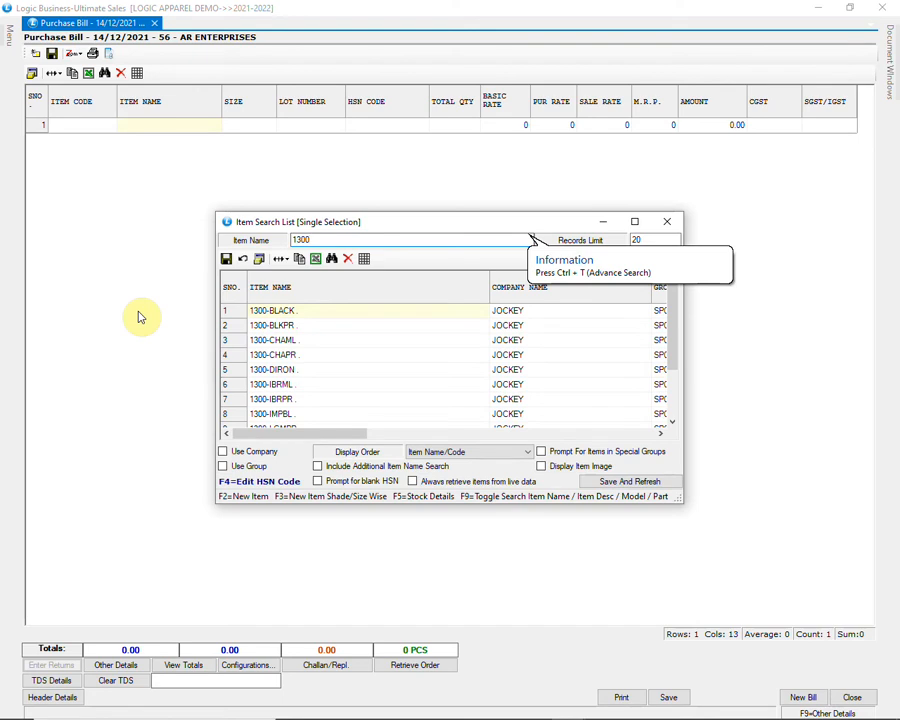
key("Down")
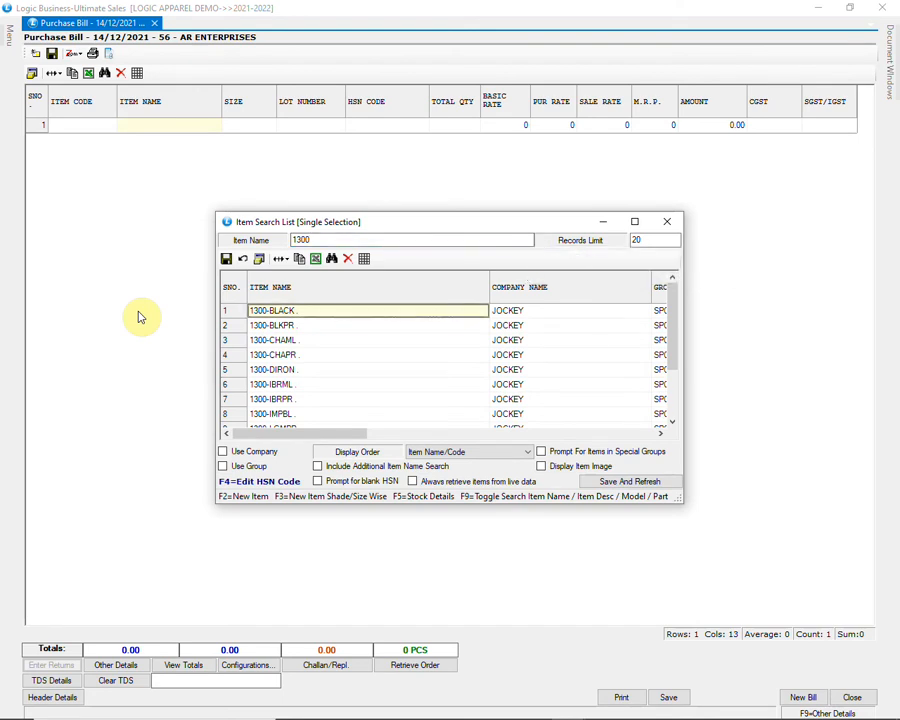
key("Return")
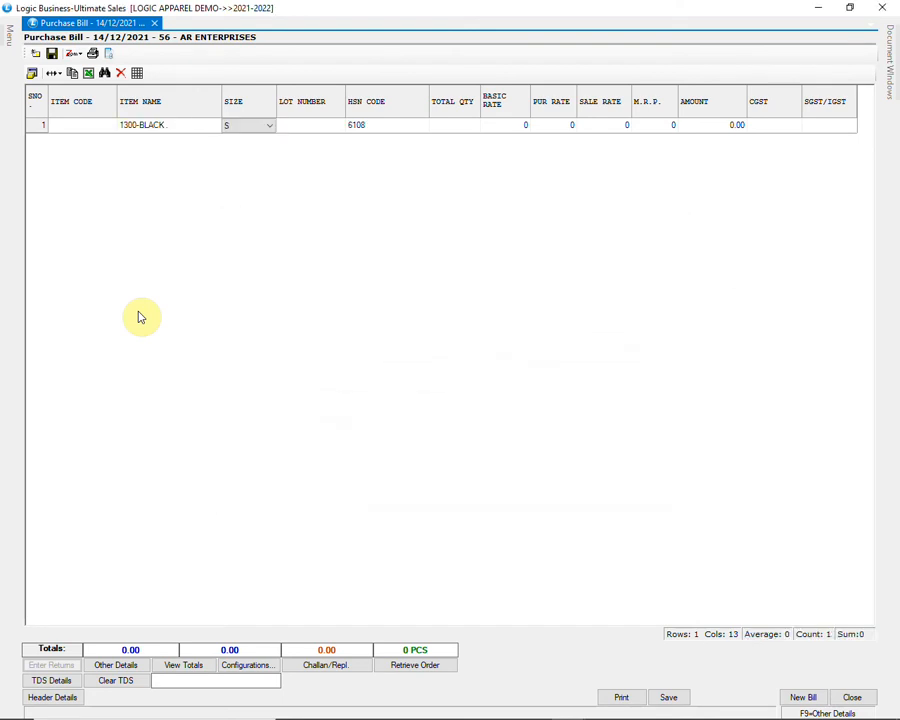
key("Return")
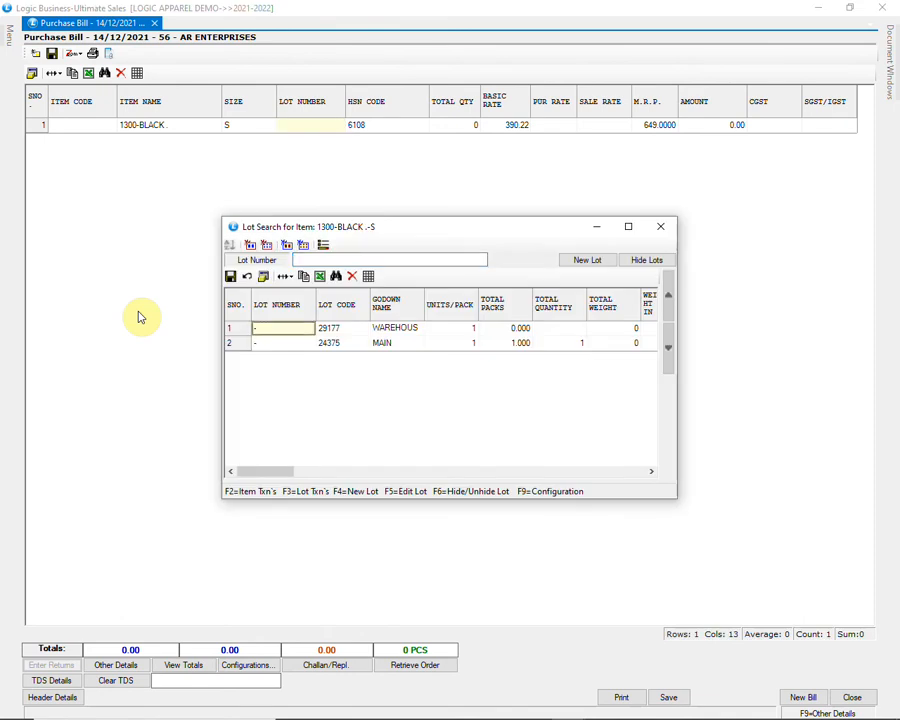
key("Down")
key("Return")
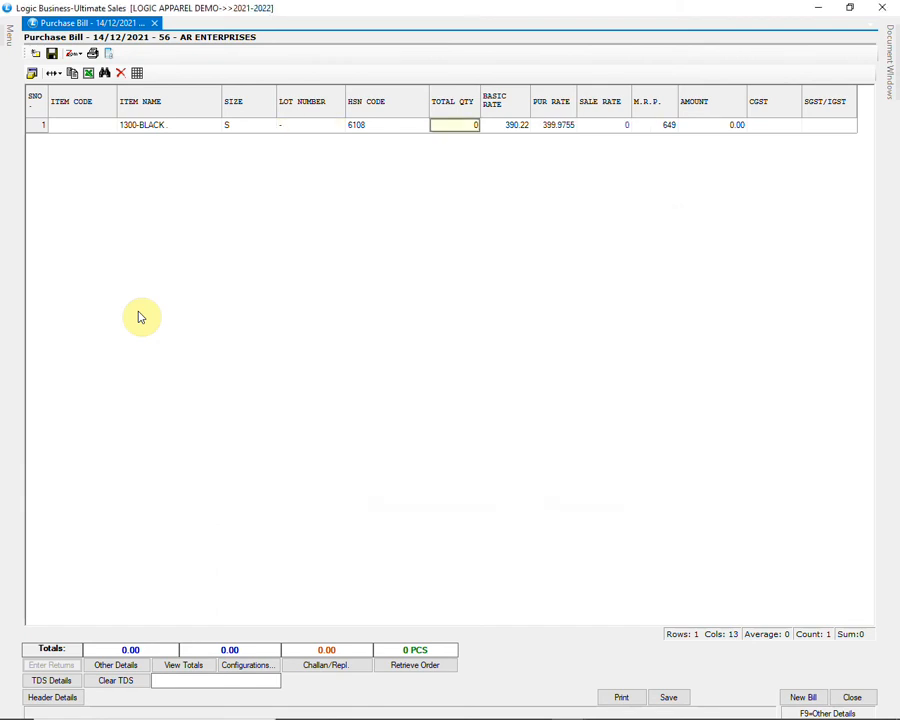
- Enter a quantity of 10 for the size S line and accept its default rates and M.R.P
type("1")
key("Return")
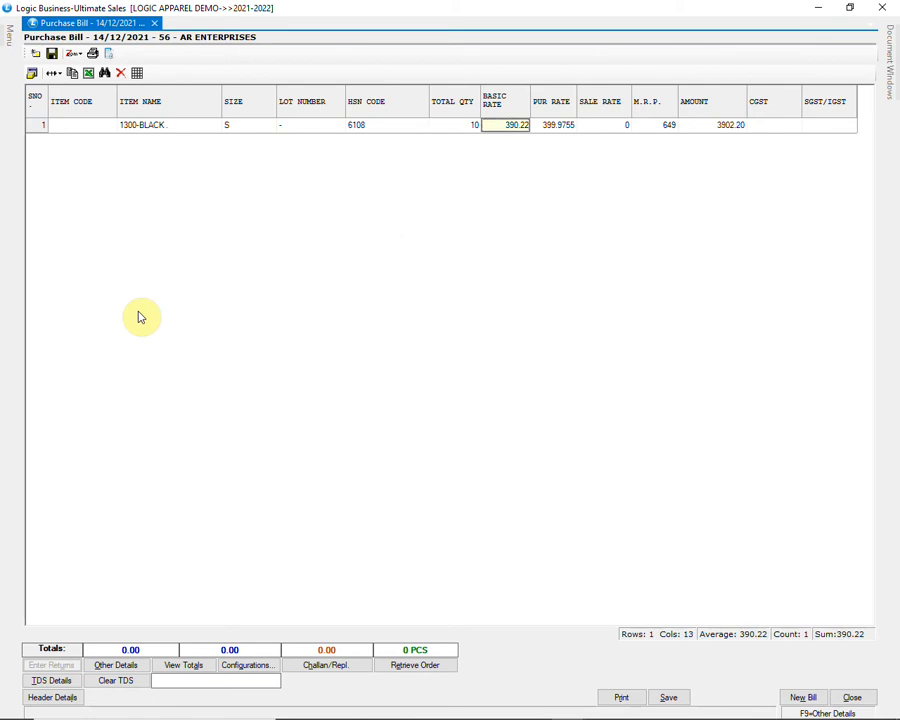
key("Return")
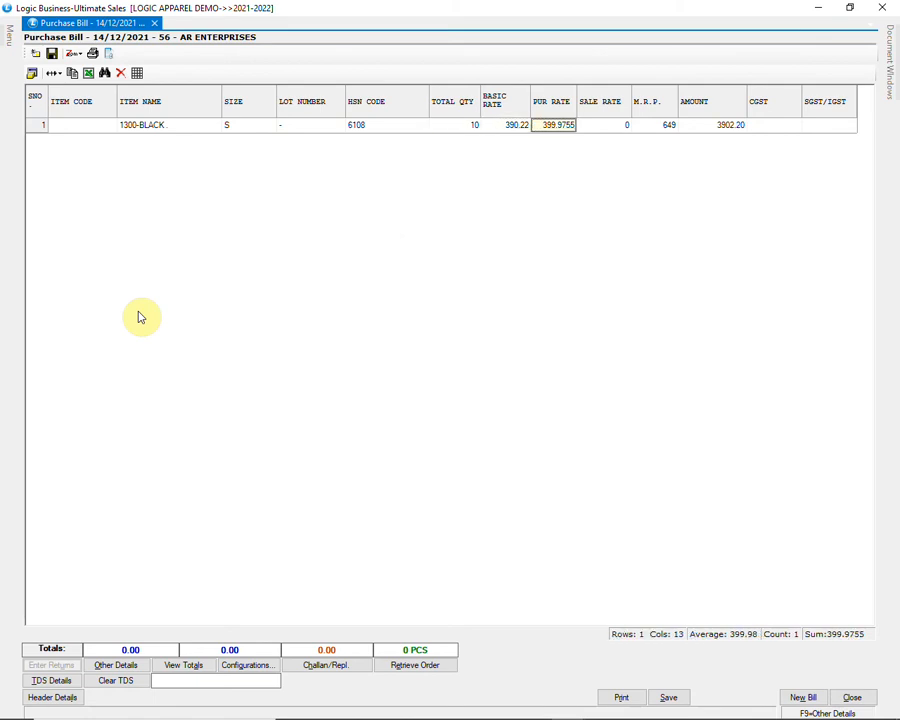
key("Return")
key("Return")
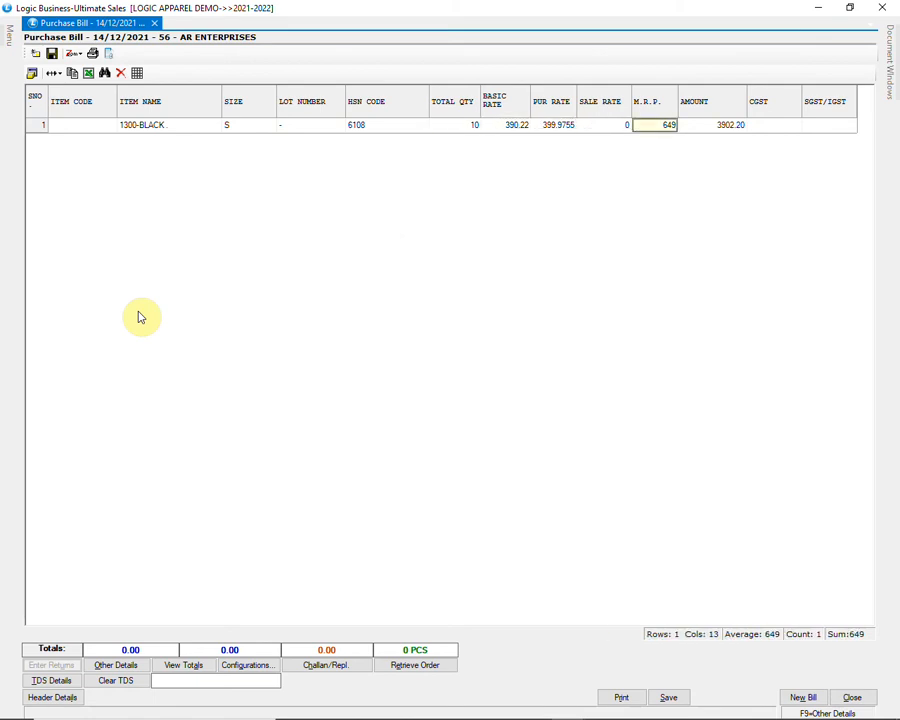
key("Return")
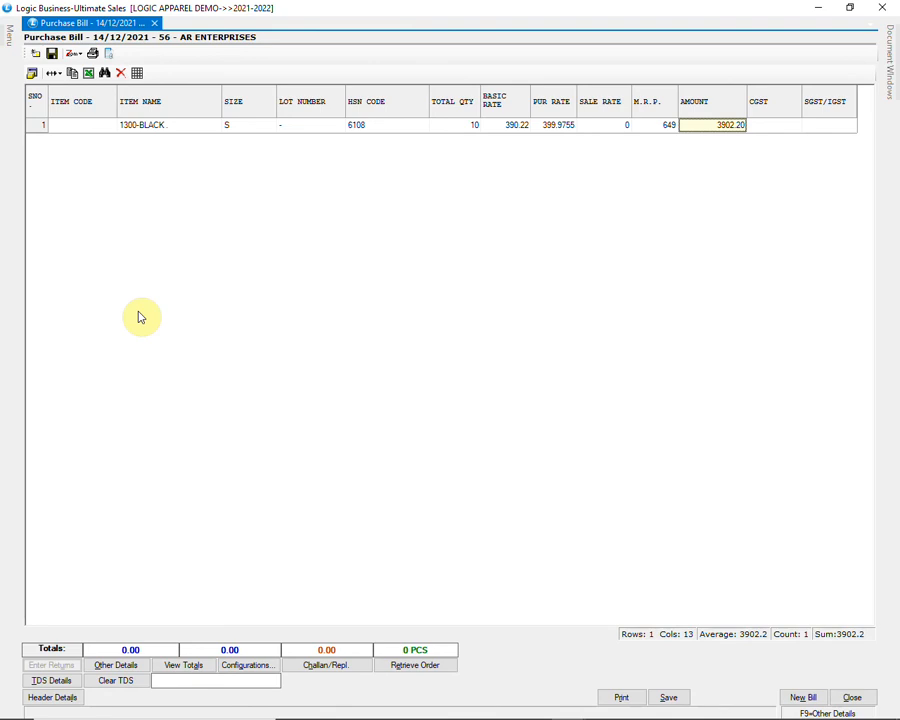
- Complete the size S line and add 1300-BLACK in size M with its existing lot, keeping the carried-forward quantity 10, rates and M.R.P
key("Return")
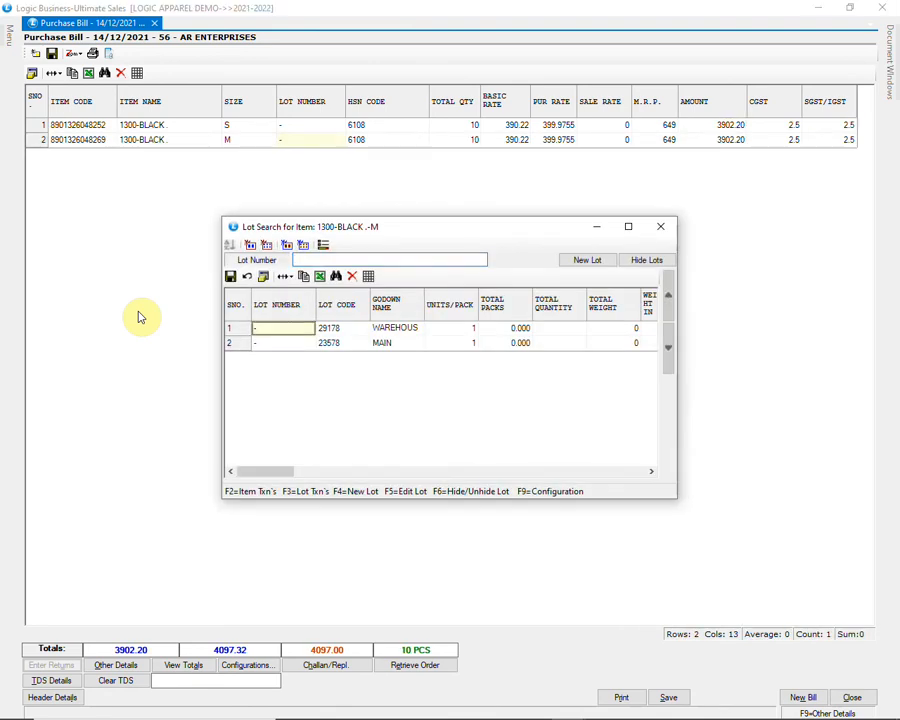
key("Return")
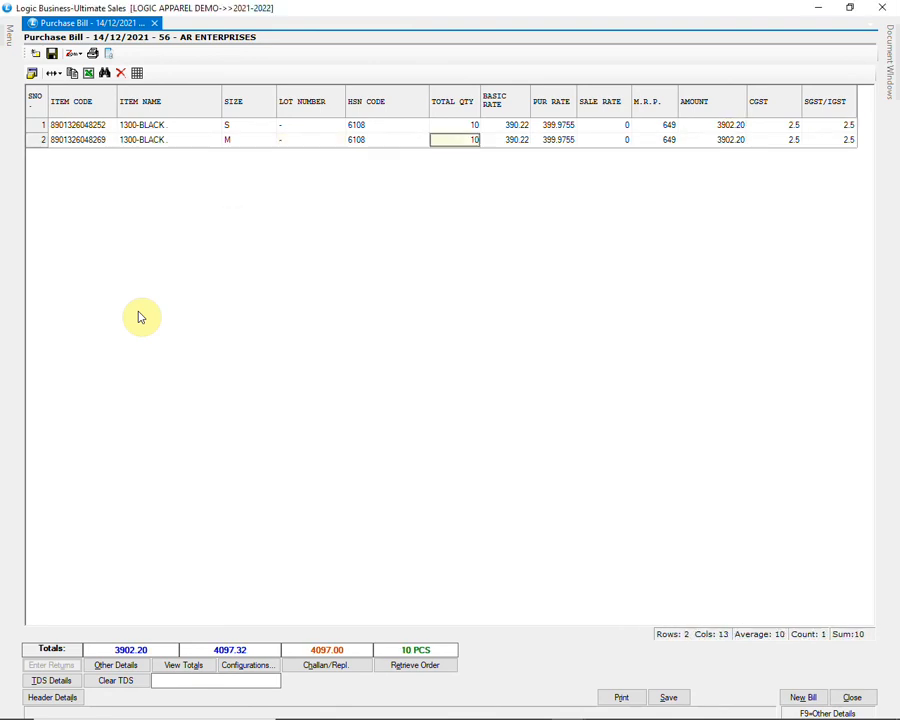
key("Return")
key("Return")
key("Return")
key("Return")
key("Return")
key("Return")
key("Return")
- Add 1300-BLACK in size L with its existing lot, quantity 12, basic rate 400 and M.R.P. 680
key("Return")
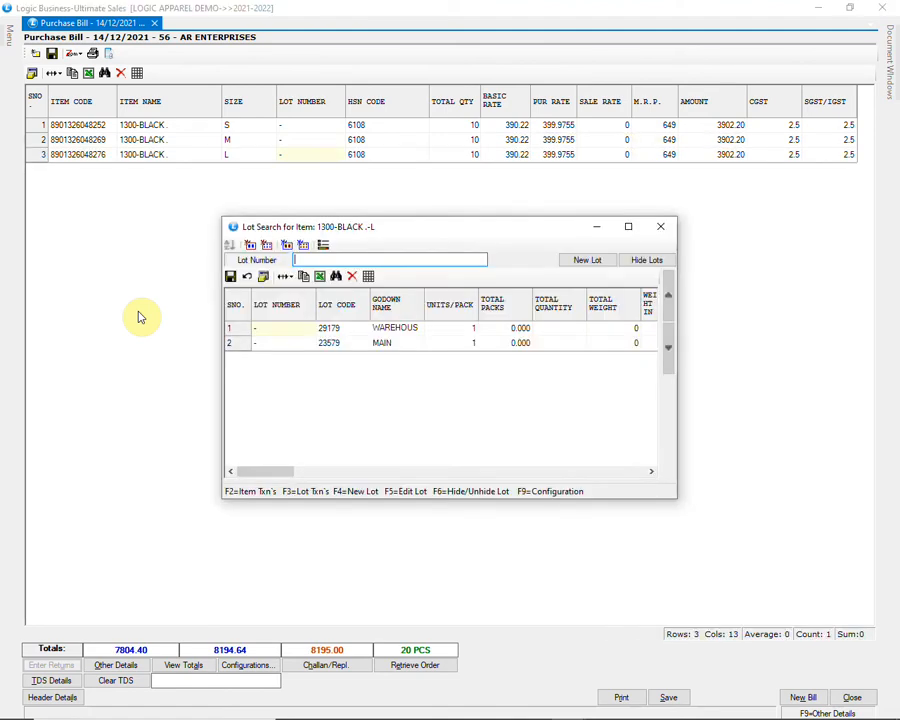
key("Return")
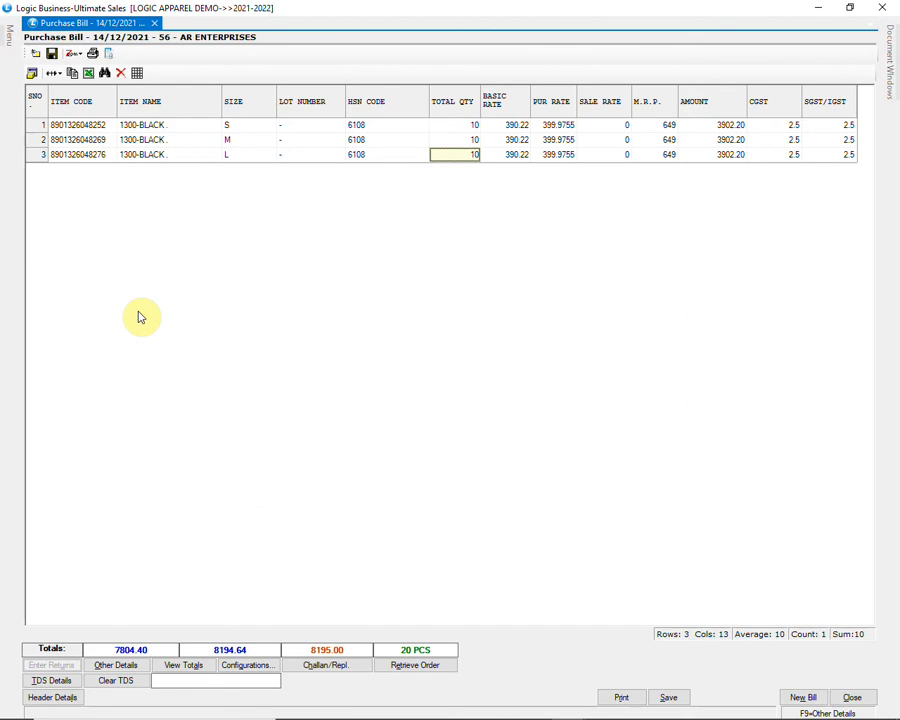
type("12")
key("Return")
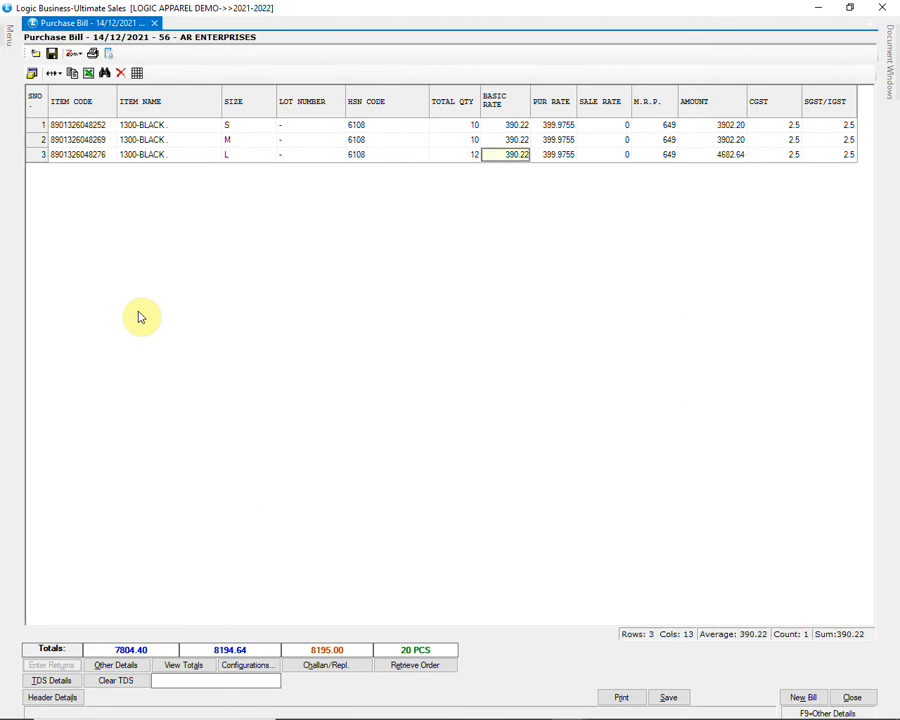
type("40")
key("Return")
key("Return")
key("Return")
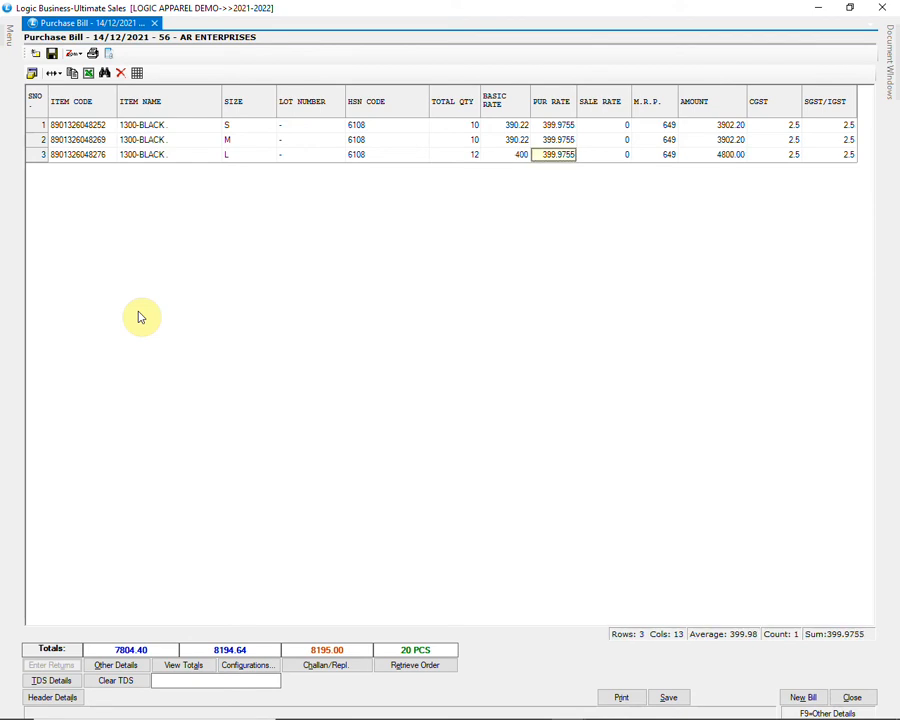
type("680")
key("Return")
key("Return")
key("Return")
- Add 1300-BLACK in size XL with its existing lot, quantity 15, basic rate 449 and M.R.P. 749
key("Return")
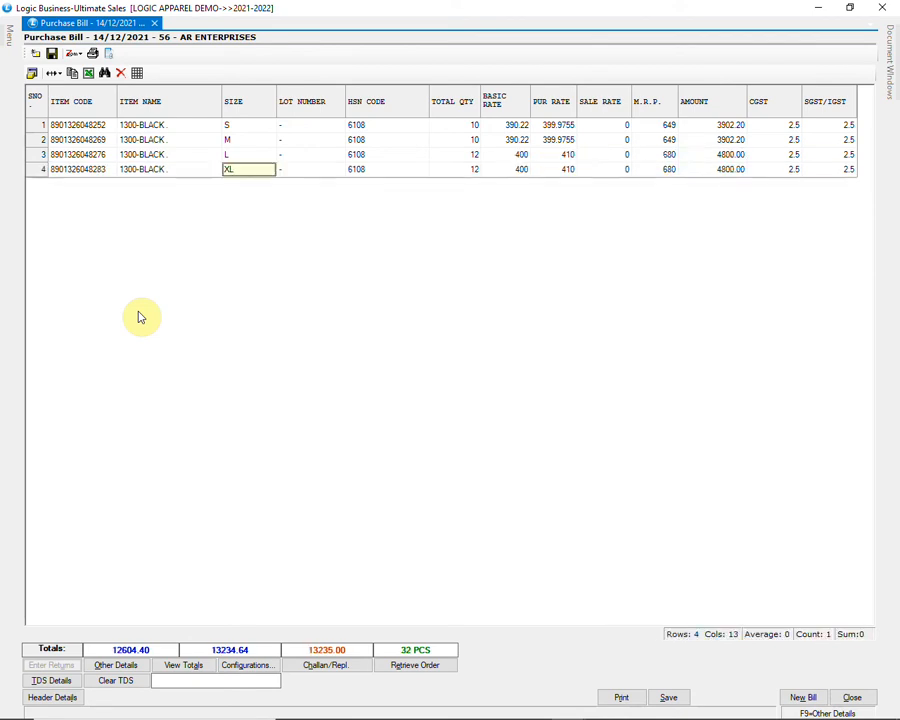
key("Return")
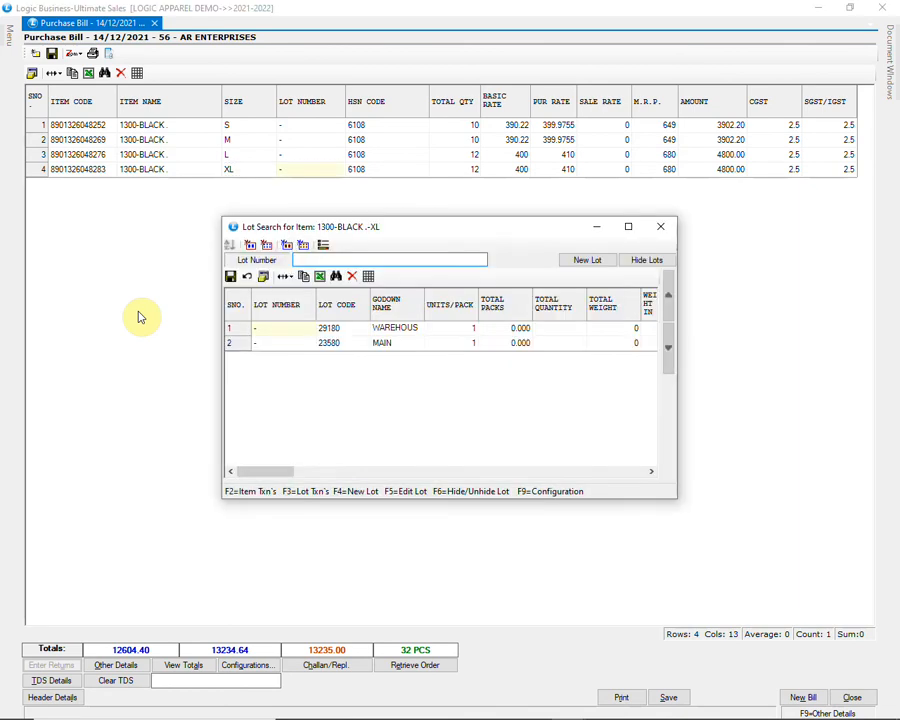
key("Return")
type("15")
key("Return")
type("449")
key("Return")
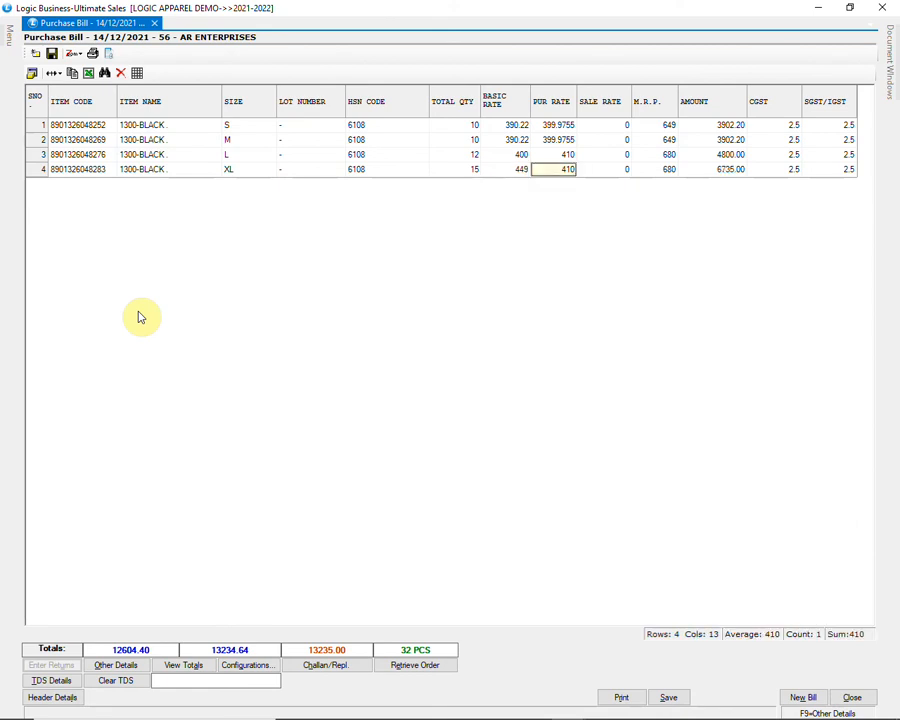
key("Return")
key("Return")
type("749")
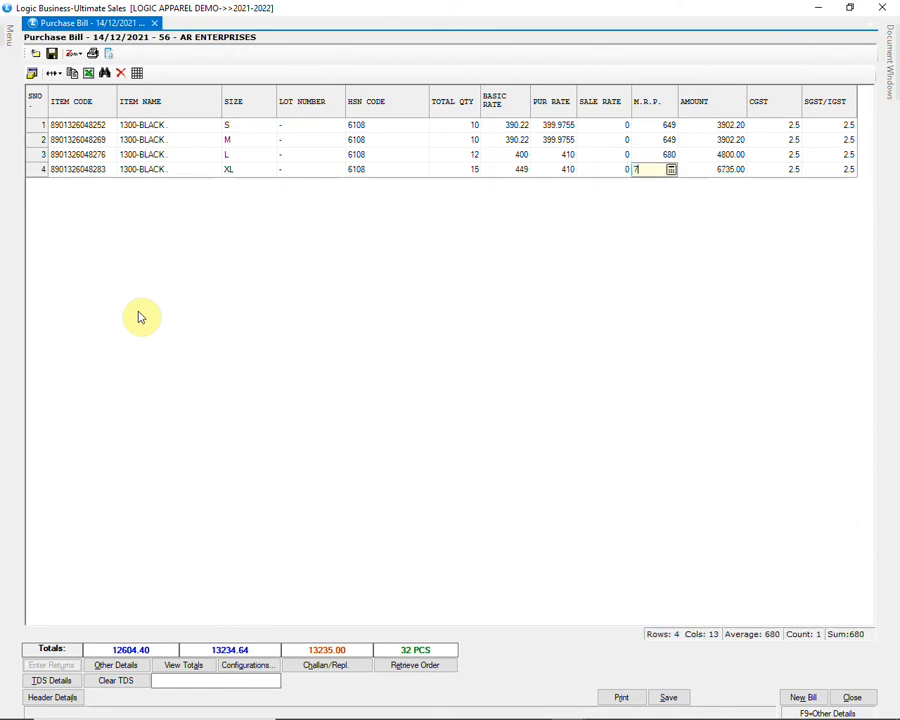
key("Return")
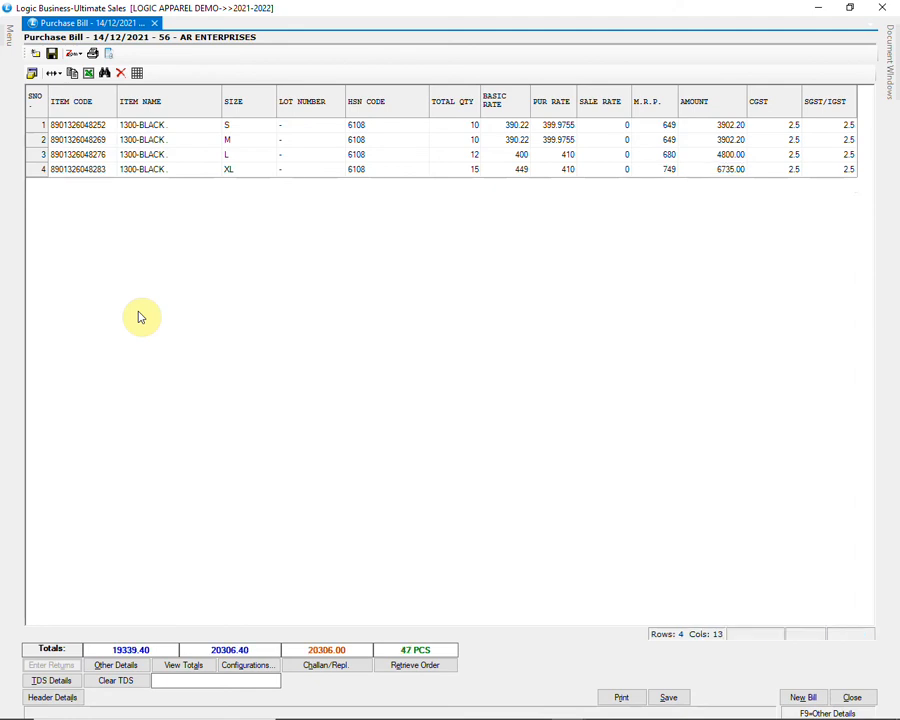
- Add 1300-BLACK in size XXL with its existing lot, accepting the carried-forward quantity 15, basic rate 449 and M.R.P. 749
key("Return")
key("Return")
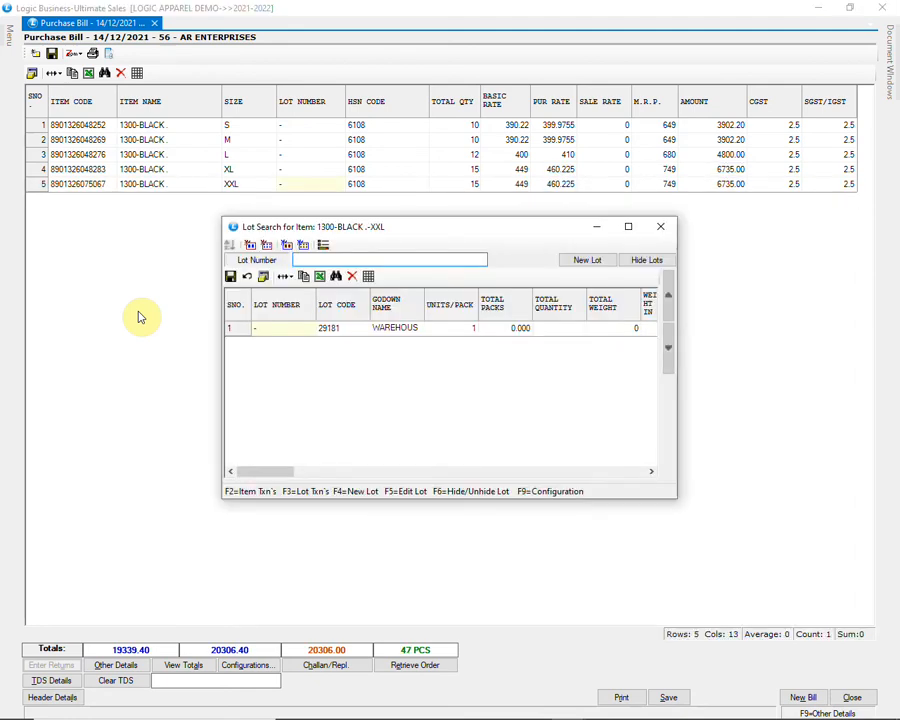
key("Return")
key("Return")
key("Return")
key("Return")
key("Return")
key("Return")
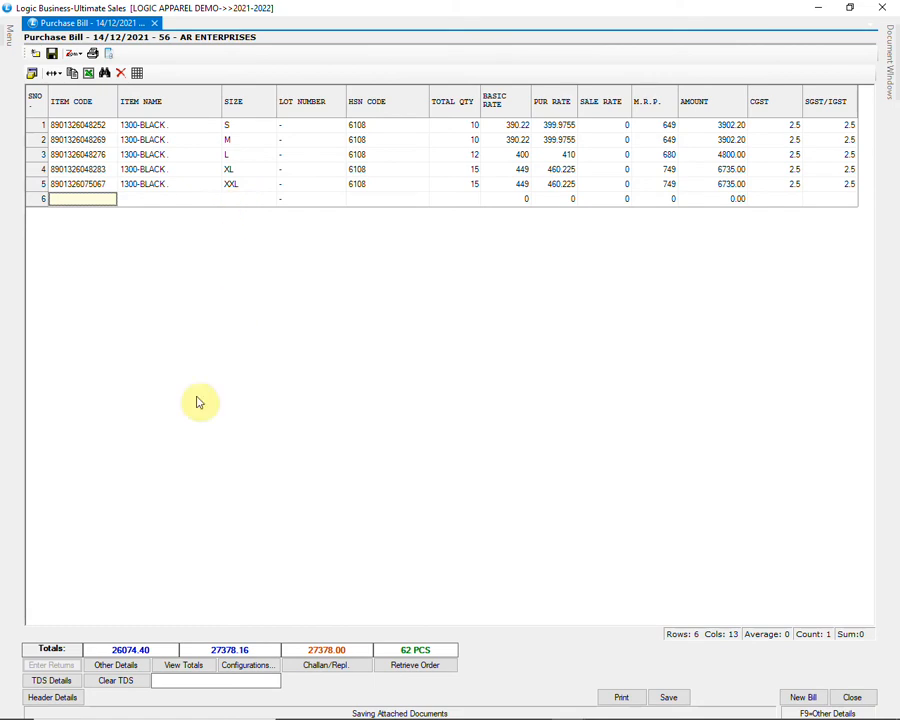
- Switch Carry Forward Packs/Sizes off and back on in the PURCHASE VOUCHER configuration, accept it, and return to the bill's item details
left_click(55, 697)
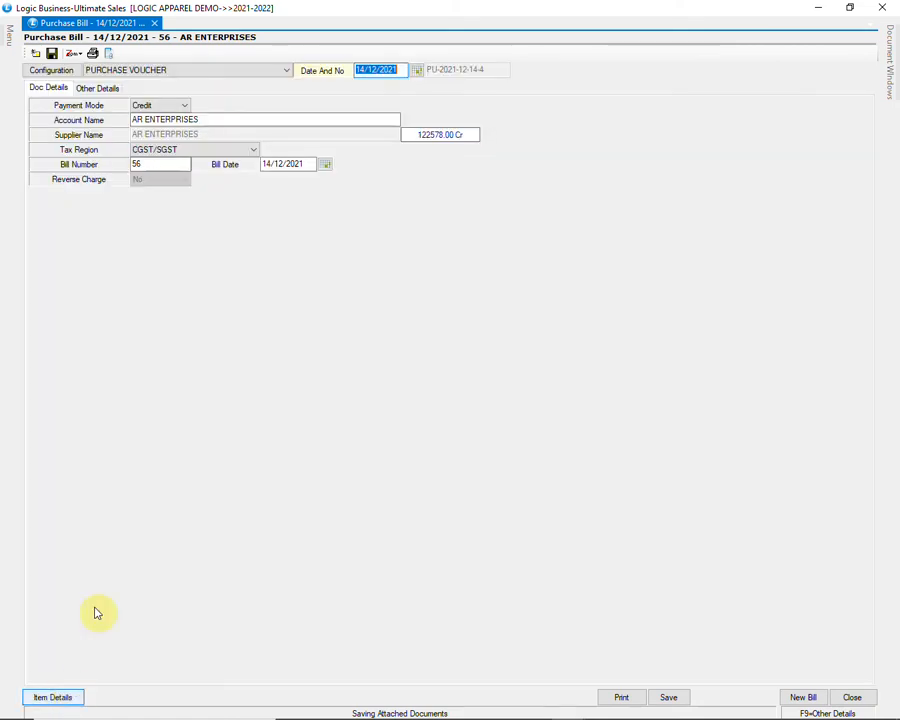
left_click(62, 70)
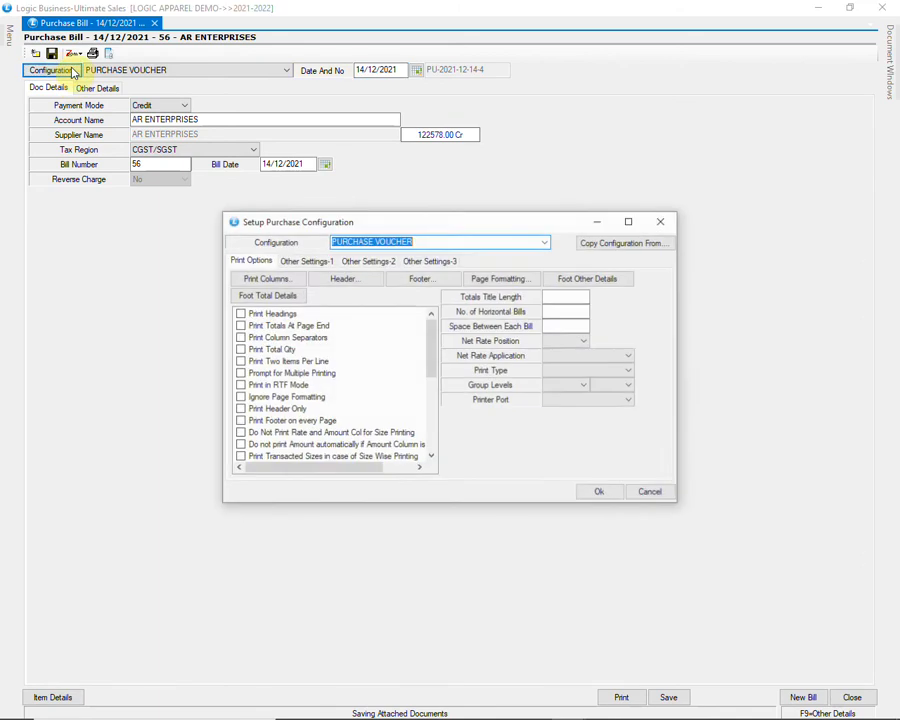
left_click(309, 262)
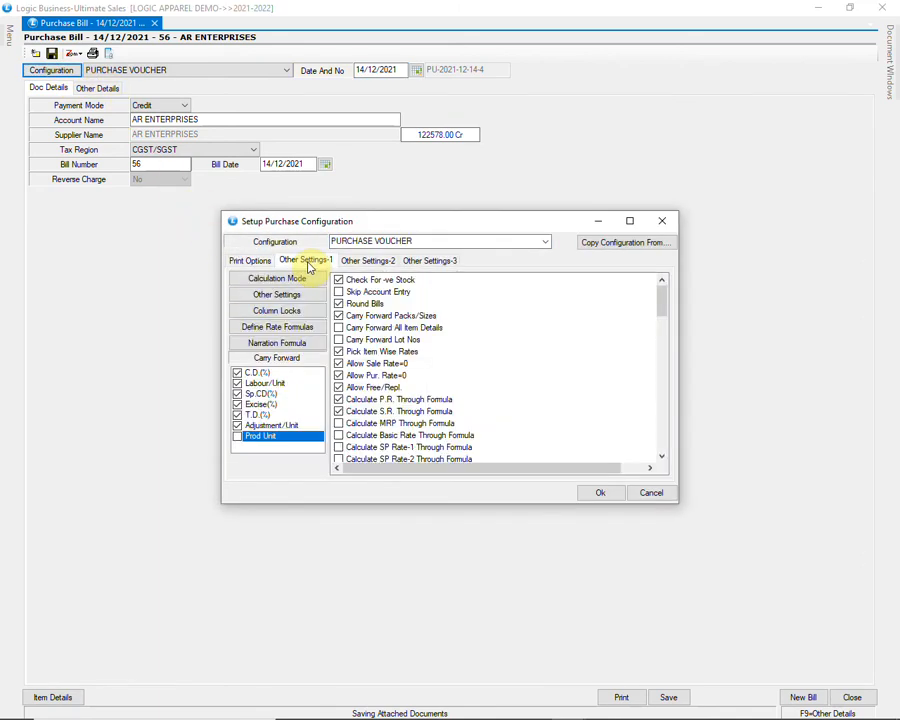
left_click(360, 317)
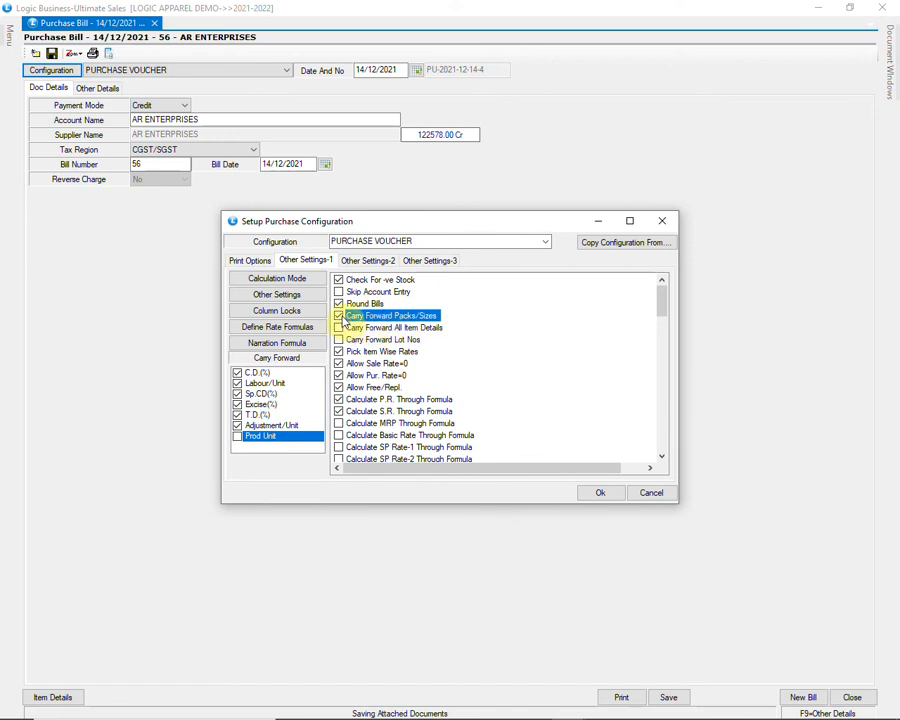
left_click(339, 316)
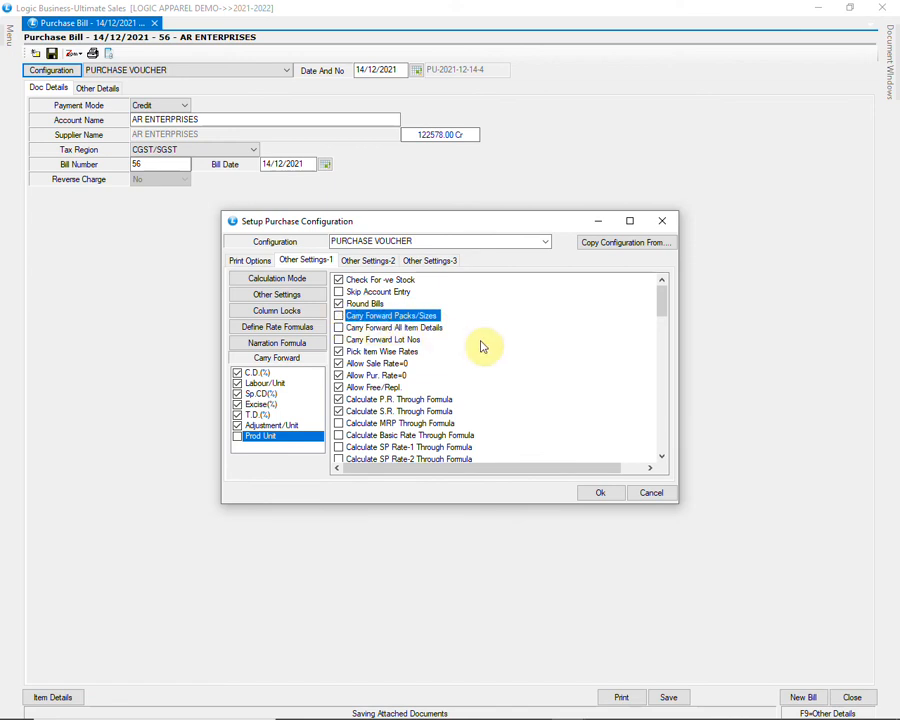
left_click(339, 316)
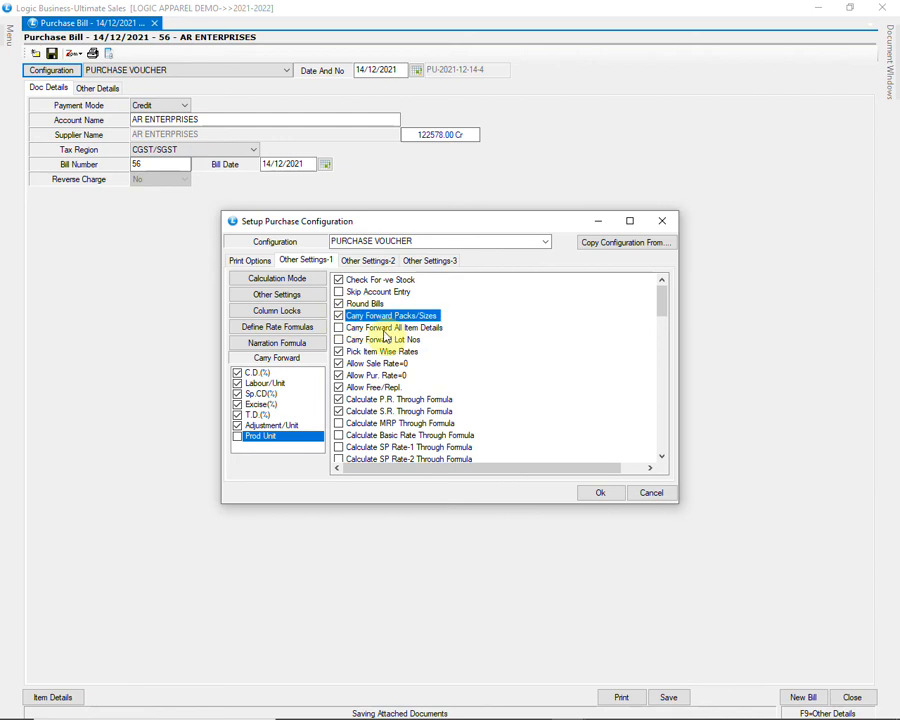
left_click(603, 494)
left_click(430, 414)
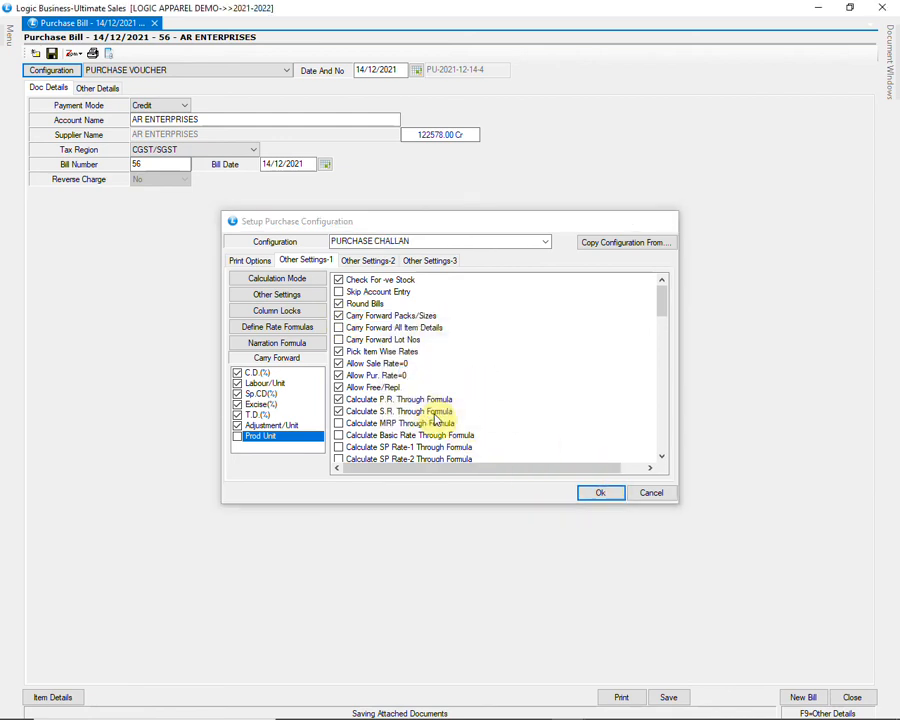
left_click(58, 699)
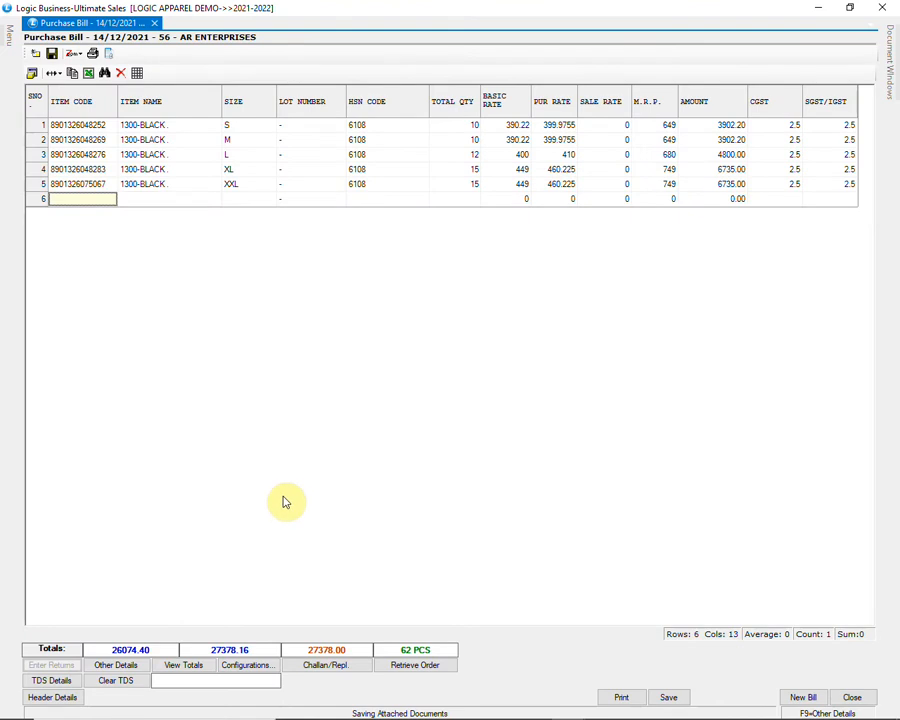
- Add item code AD14 (SP0081 BL, size 8Y) to the bill with its existing lot and a quantity of 15
type("AD")
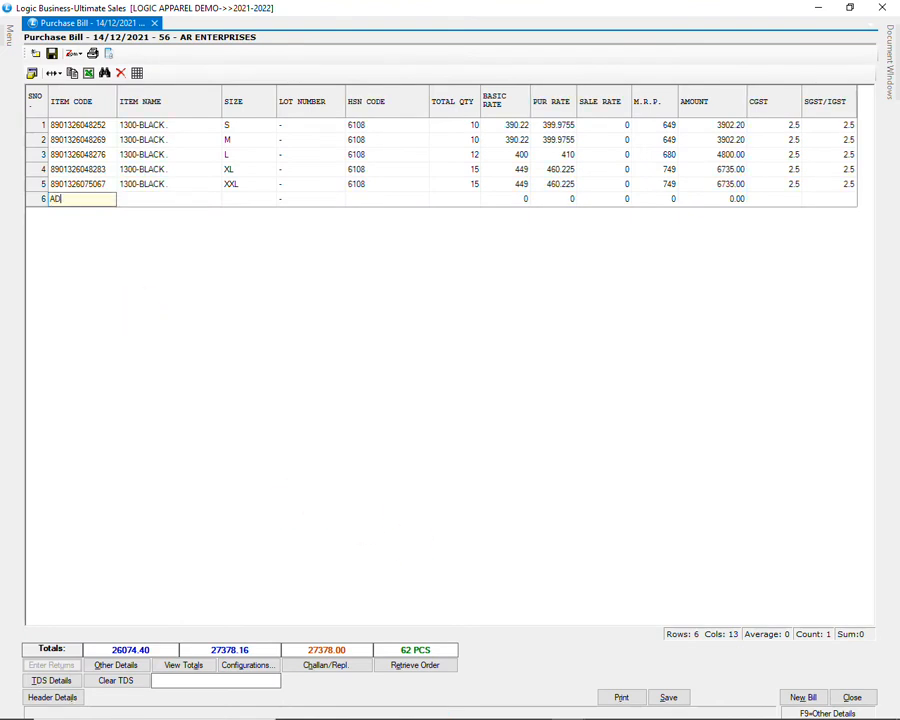
type("14")
key("Return")
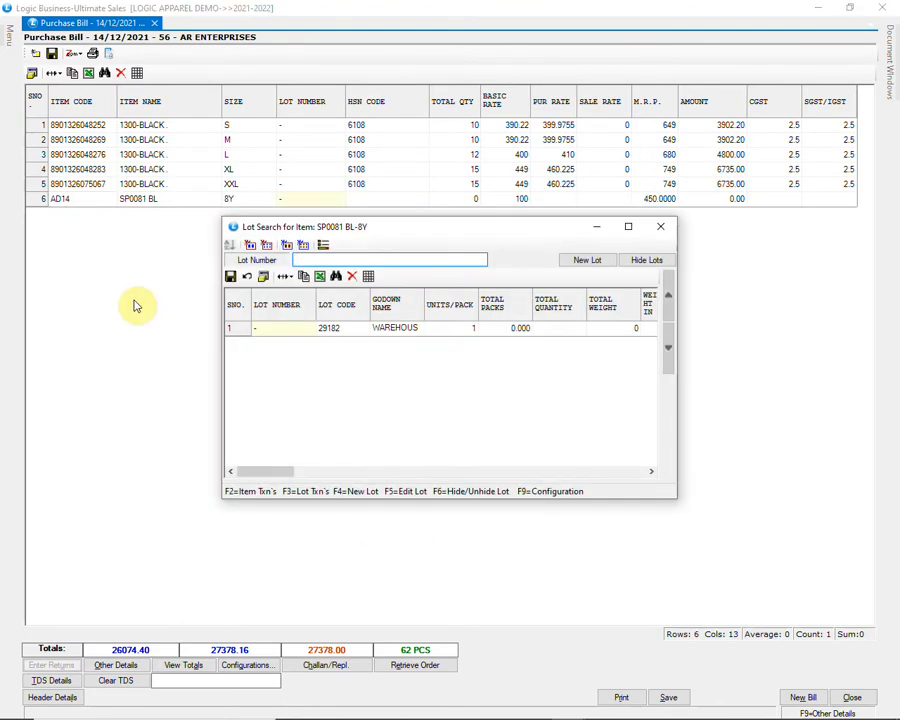
key("Down")
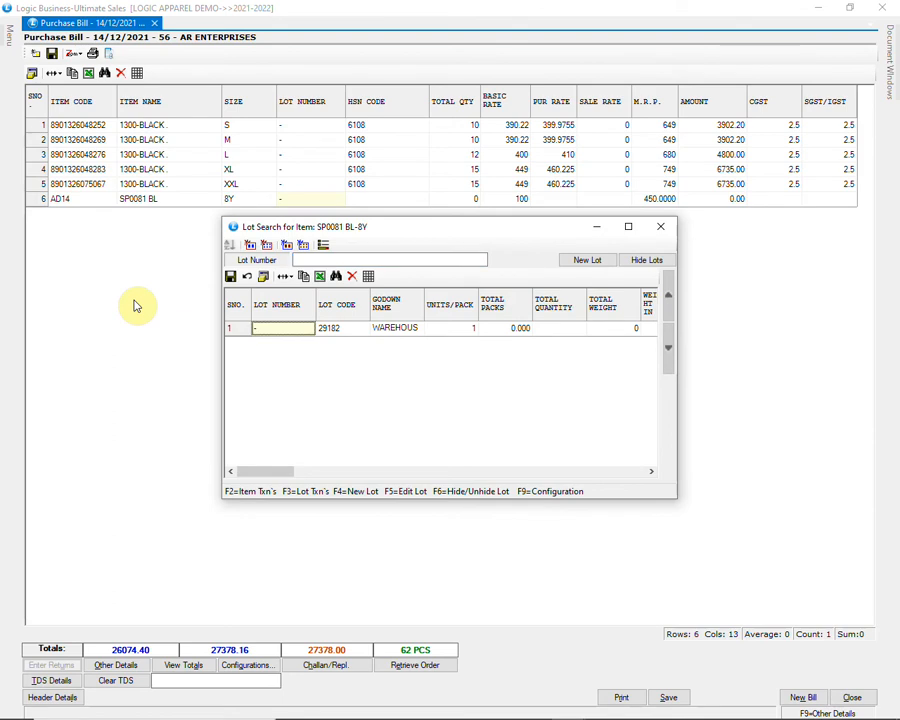
key("Return")
type("15")
key("Return")
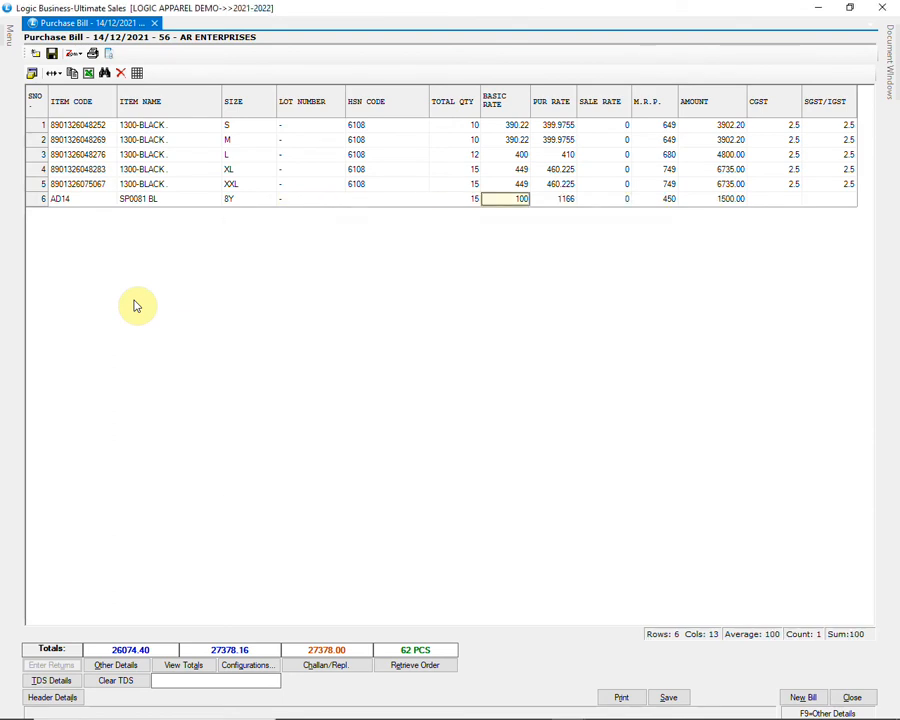
- Set the AD14 line's basic rate to 1100 and M.R.P. to 1300, accepting its purchase and sale rates
type("1100")
key("Return")
key("Return")
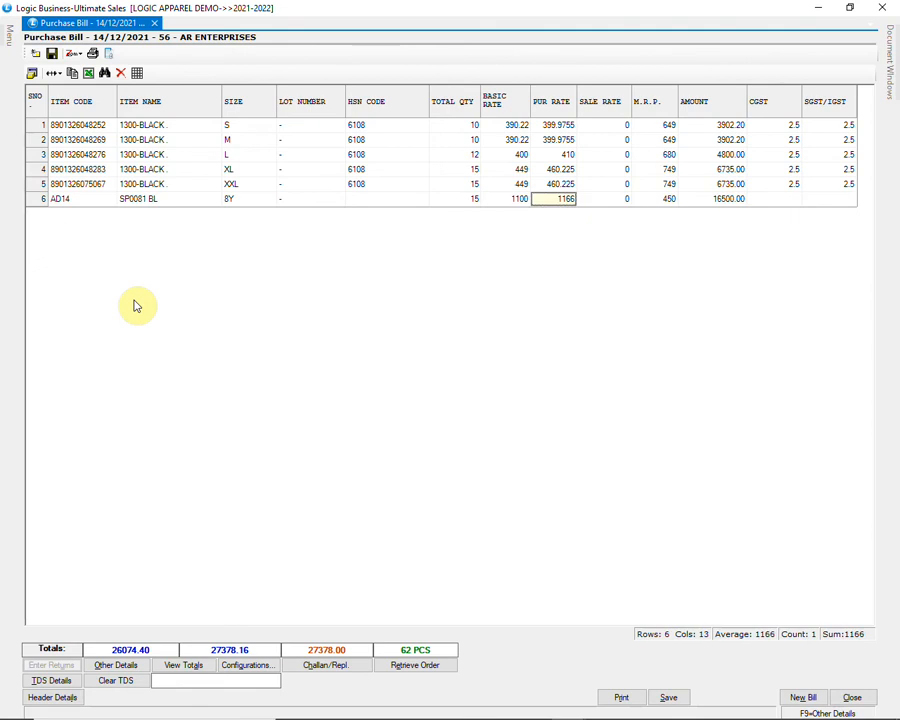
key("Return")
type("1300")
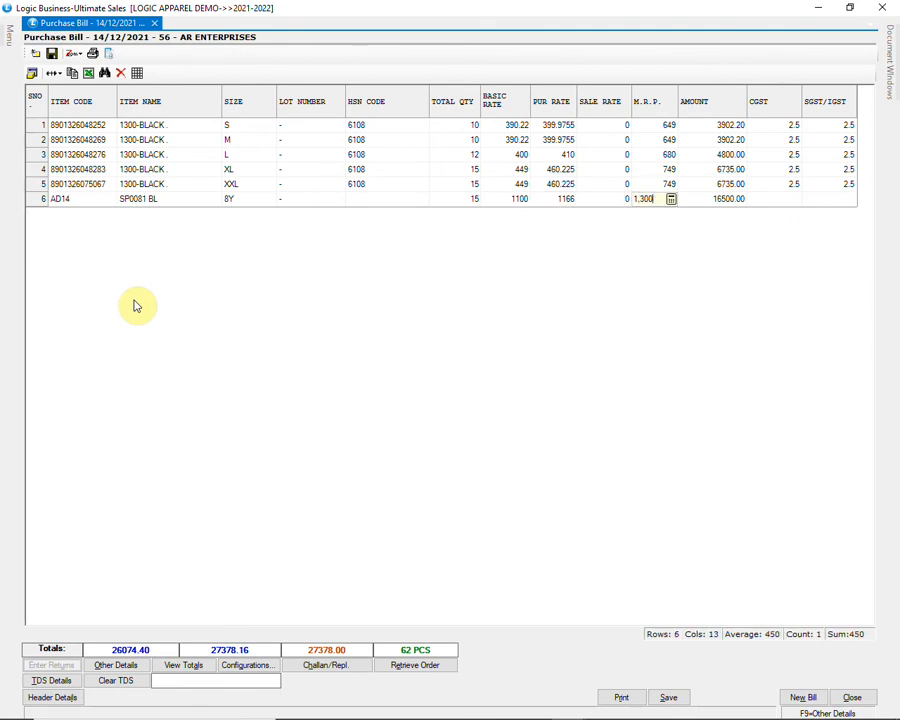
key("Return")
- Add SP0081 BL in size 5-6Y with its existing lot, accepting the carried-forward quantity 15, basic rate 1100 and M.R.P. 1300
key("Return")
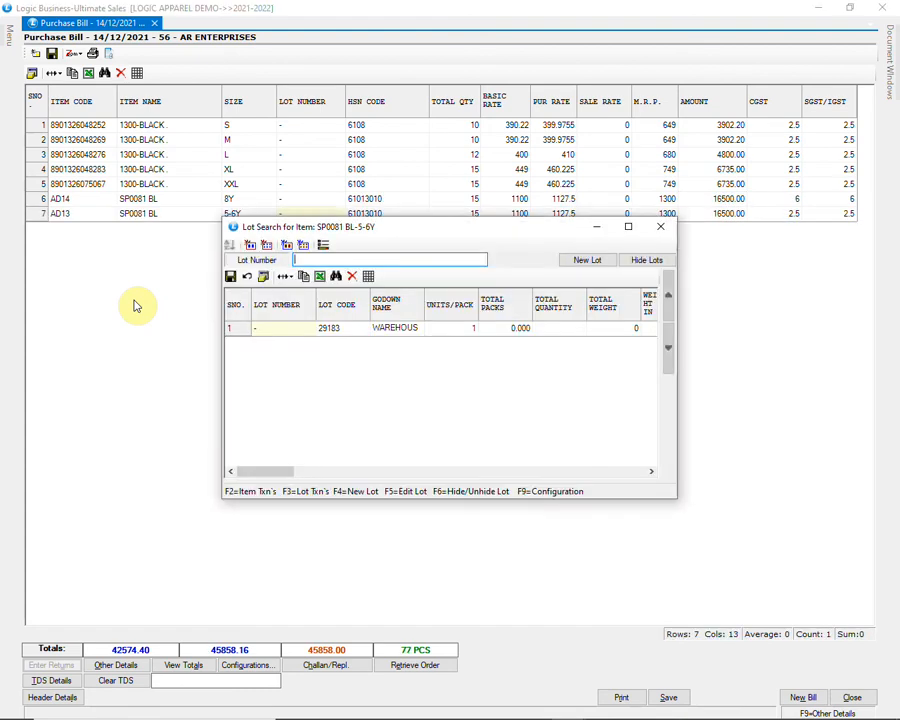
key("Return")
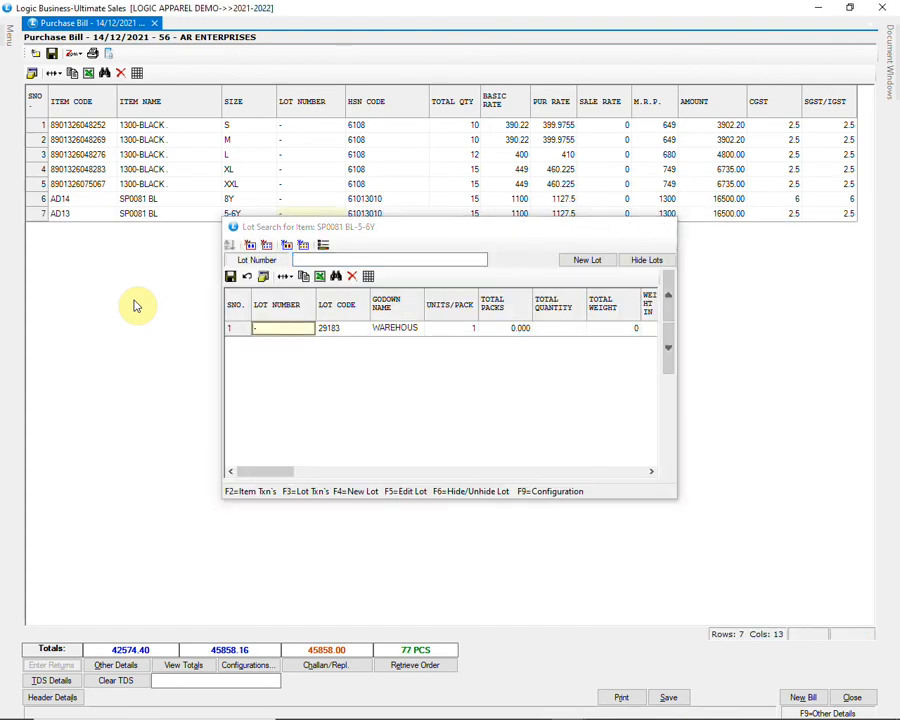
key("Return")
key("Return")
key("Return")
key("Return")
key("Return")
key("Return")
key("Return")
- Add SP0081 BL in size 4Y with its existing lot, keeping quantity 15, basic rate 1100 and M.R.P. 1300
key("Return")
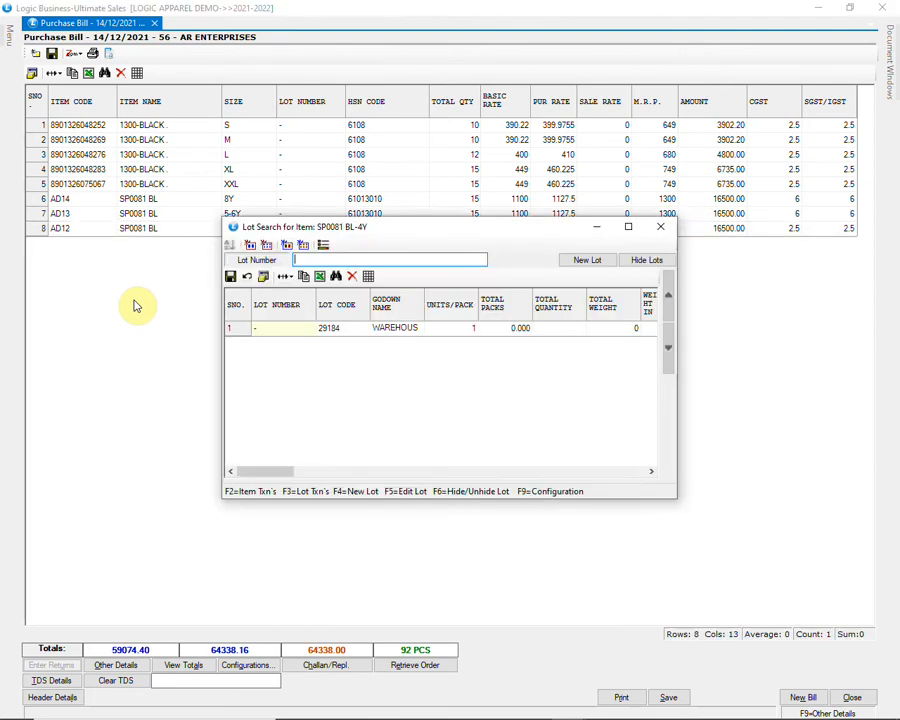
key("Return")
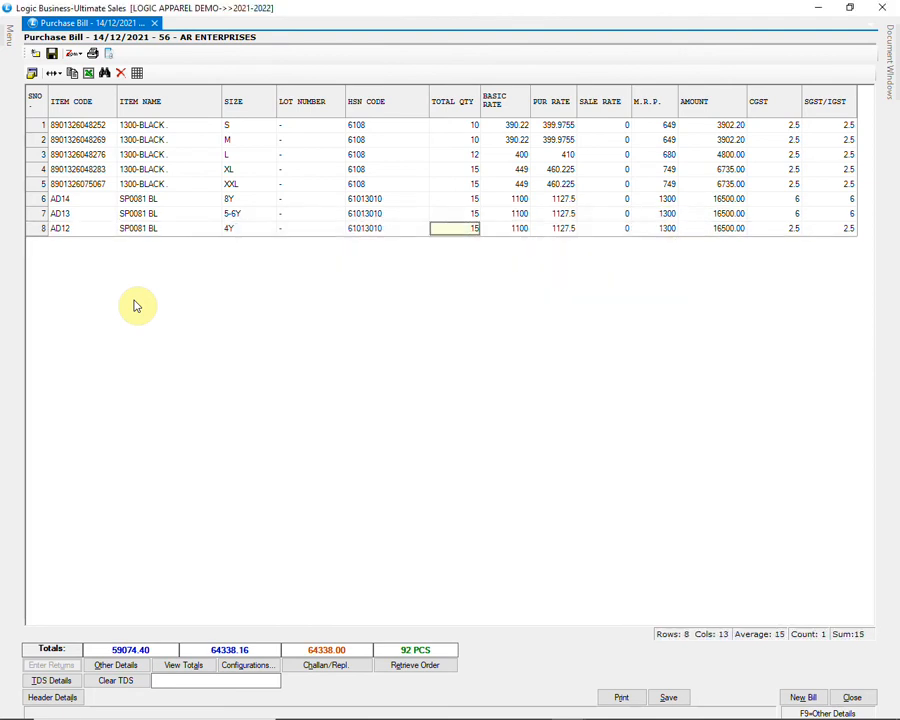
key("Return")
key("Return")
key("Return")
key("Return")
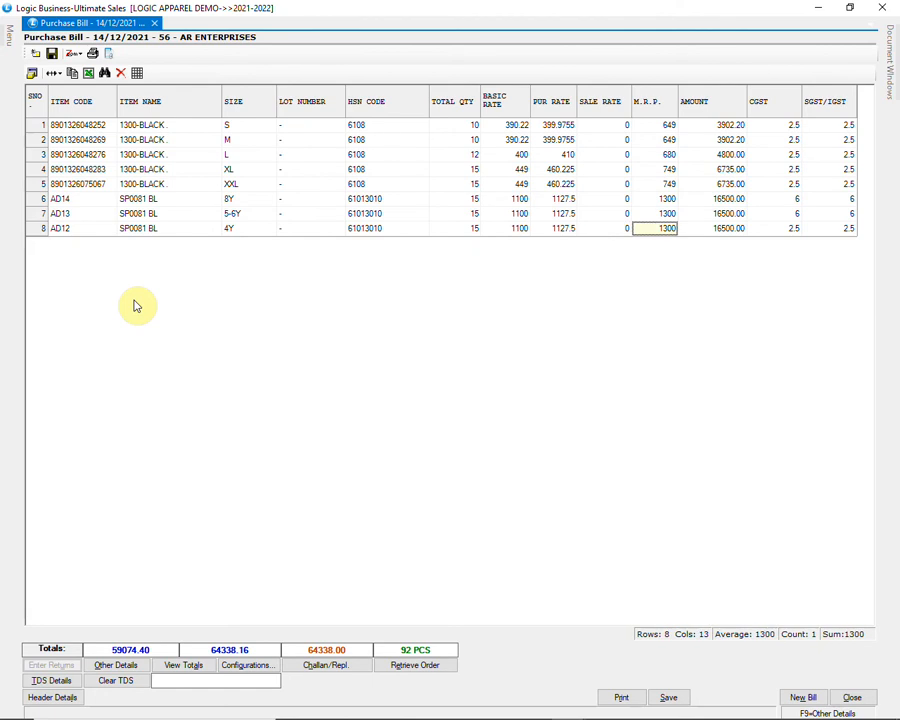
key("Return")
- Add SP0081 BL in size 18-24M with its existing lot, quantity 10, basic rate 1200 and M.R.P. 1500, and continue to size 14Y
key("Return")
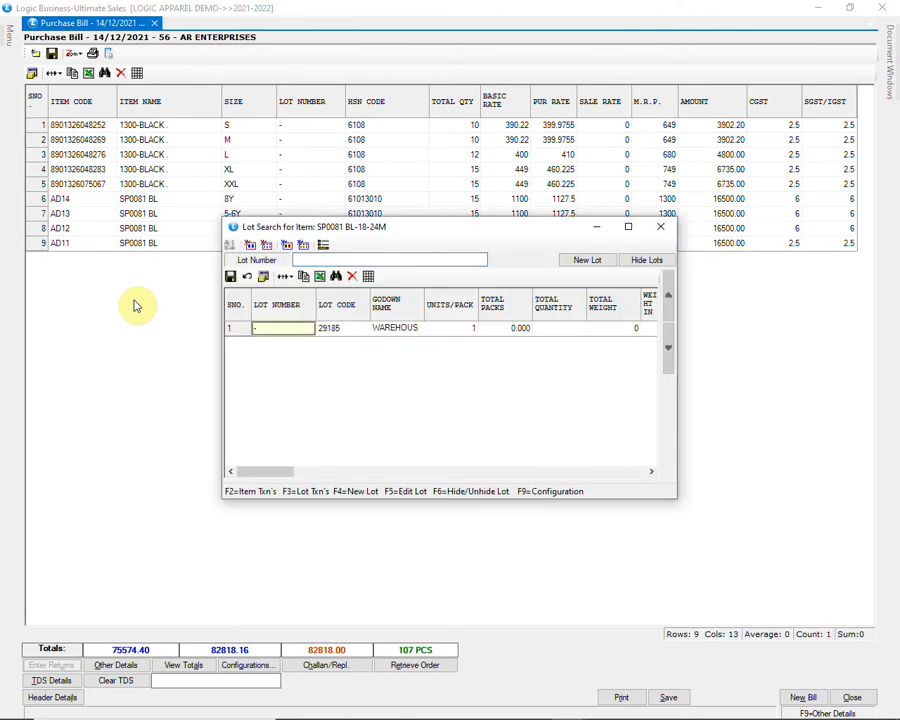
key("Return")
type("1")
key("Return")
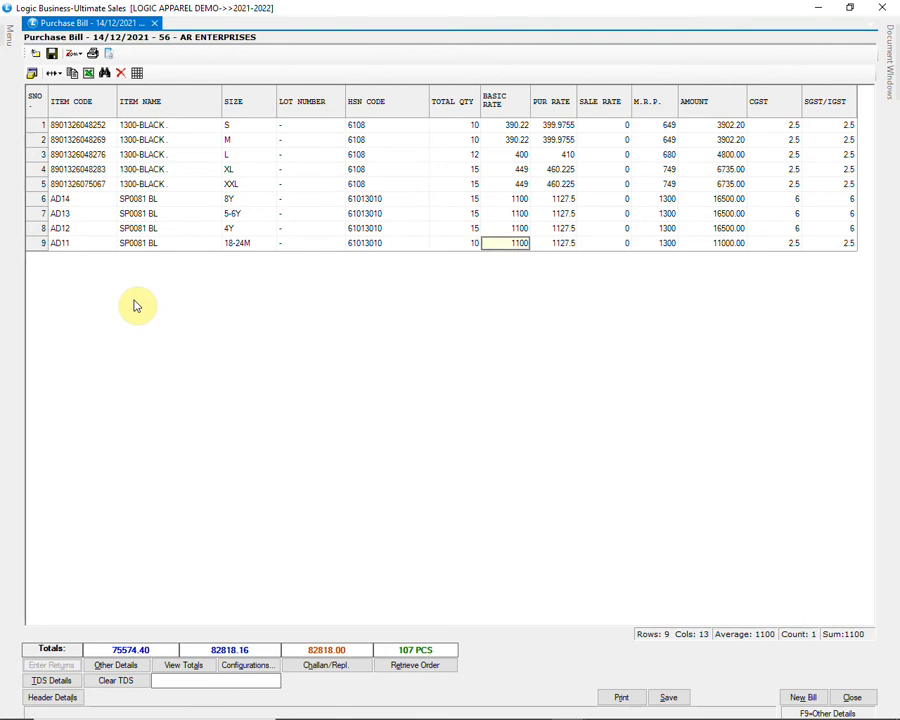
type("12")
key("Return")
key("Return")
key("Return")
type("1500")
key("Return")
key("Return")
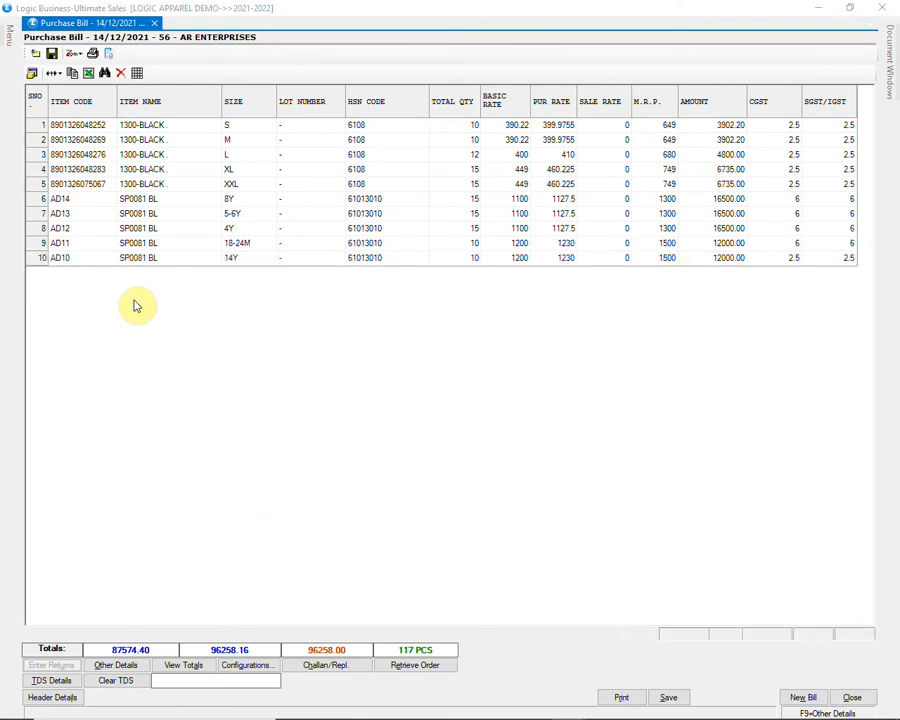
- Complete the SP0081 BL size 14Y line with its existing lot, quantity 10, basic rate 1200 and M.R.P. 1500
key("Return")
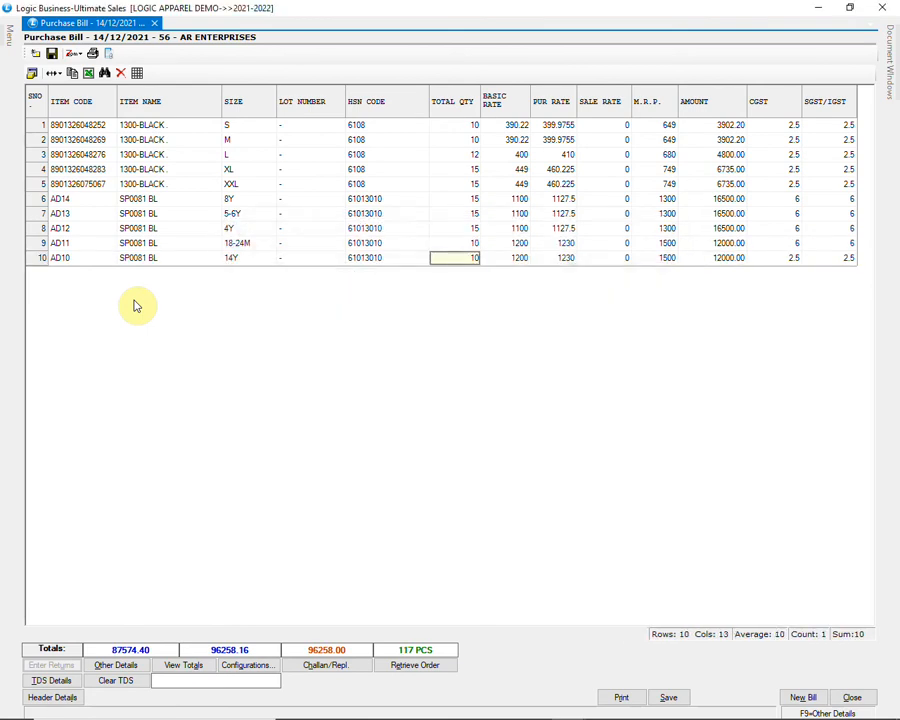
key("Return")
key("Return")
key("Return")
key("Return")
key("Return")
key("Return")
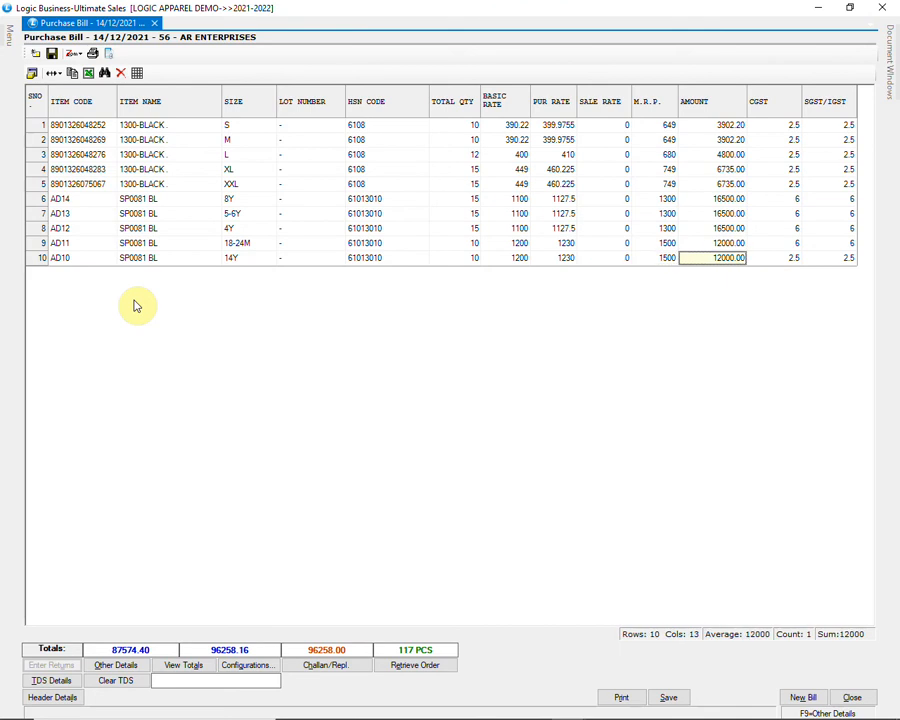
key("Return")
- Add SP0081 BL in size 12Y with its existing lot, quantity 8, basic rate 1200 and M.R.P. 1500
key("Return")
type("8")
key("Return")
key("Return")
key("Return")
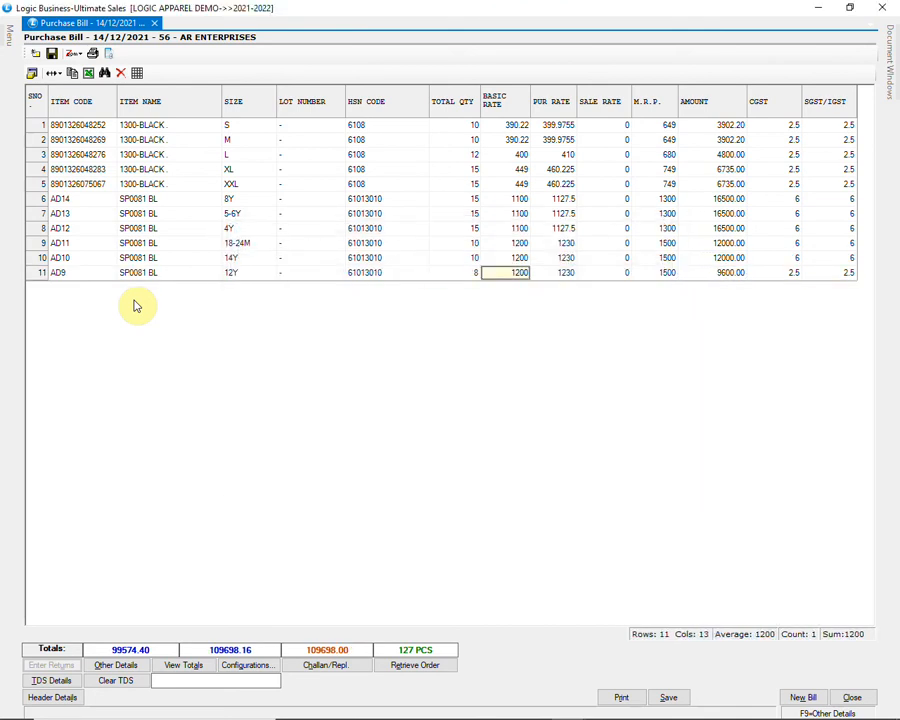
key("Return")
key("Return")
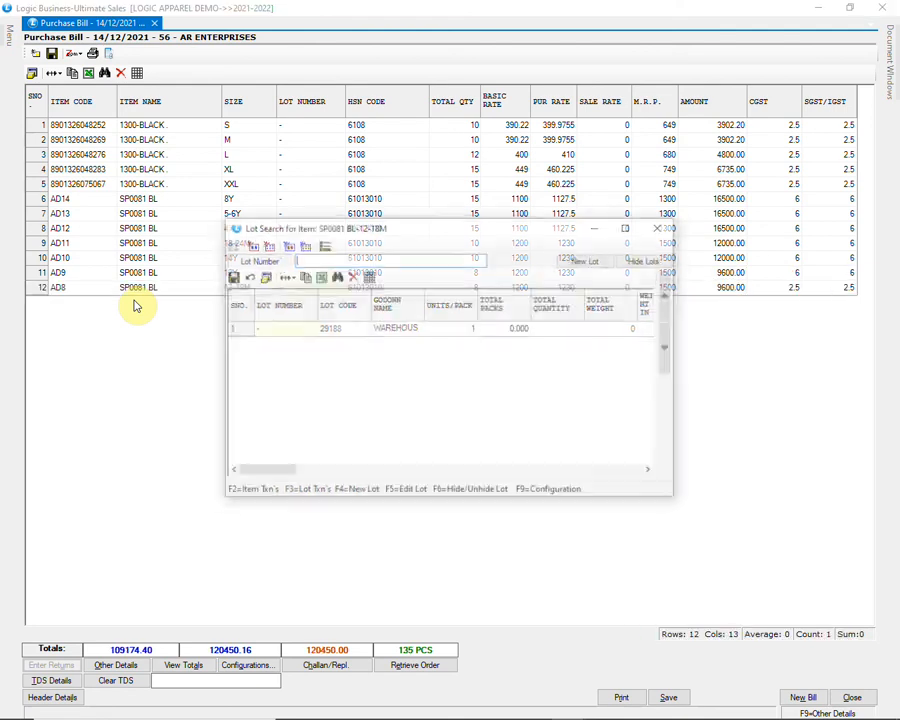
- Add SP0081 BL in size 12-18M with its existing lot, keeping quantity 8, basic rate 1200 and M.R.P. 1500
key("Return")
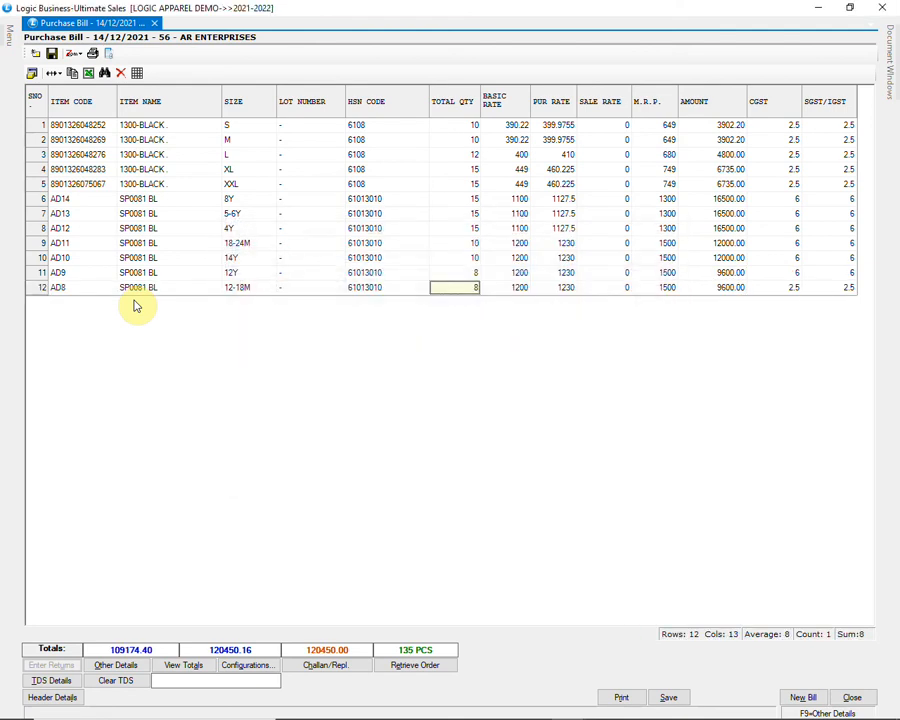
key("Return")
key("Return")
key("Return")
key("Return")
key("Return")
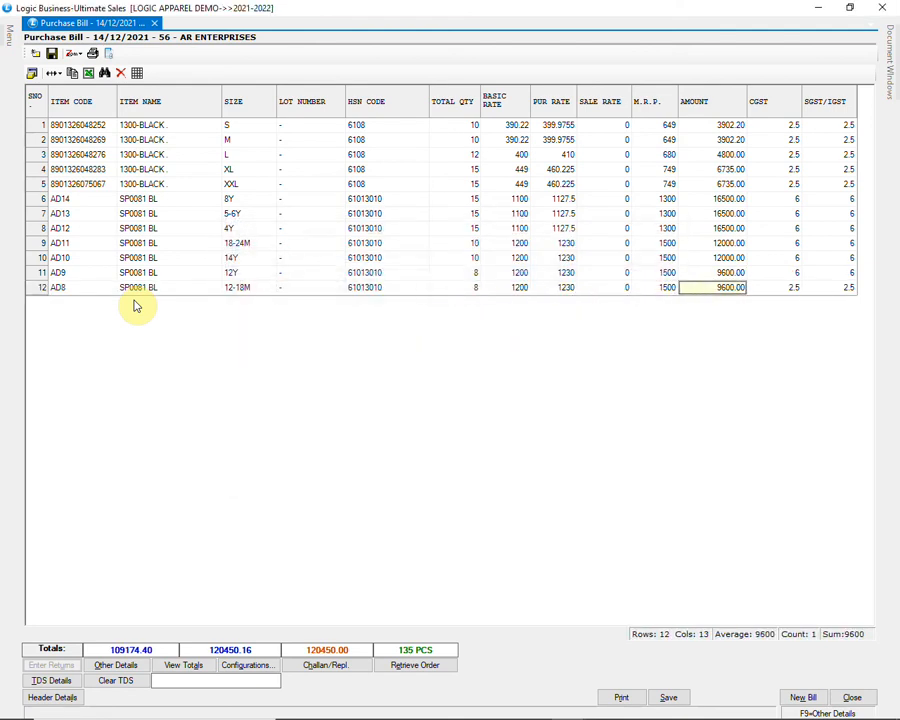
key("Return")
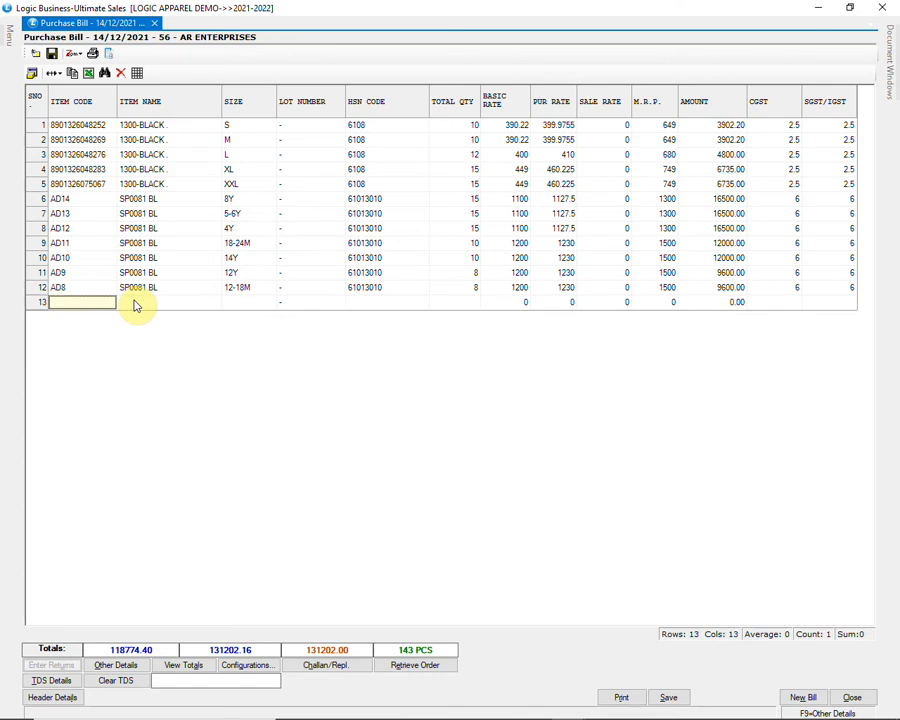
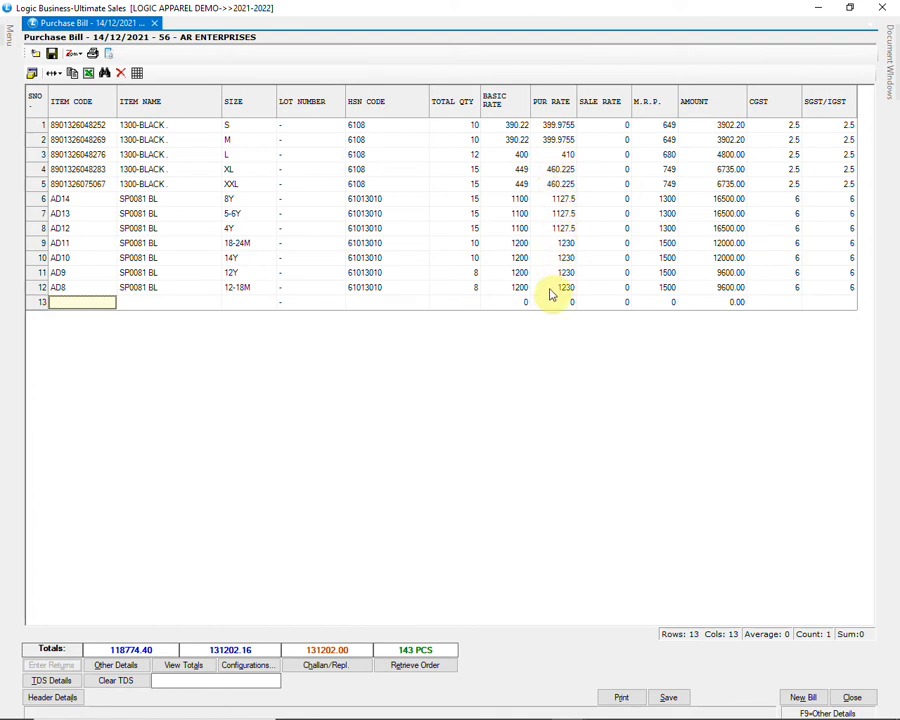
- Review the AD11 line's basic and purchase rates, the bill totals and the account-wise breakup of the voucher
left_click(517, 245)
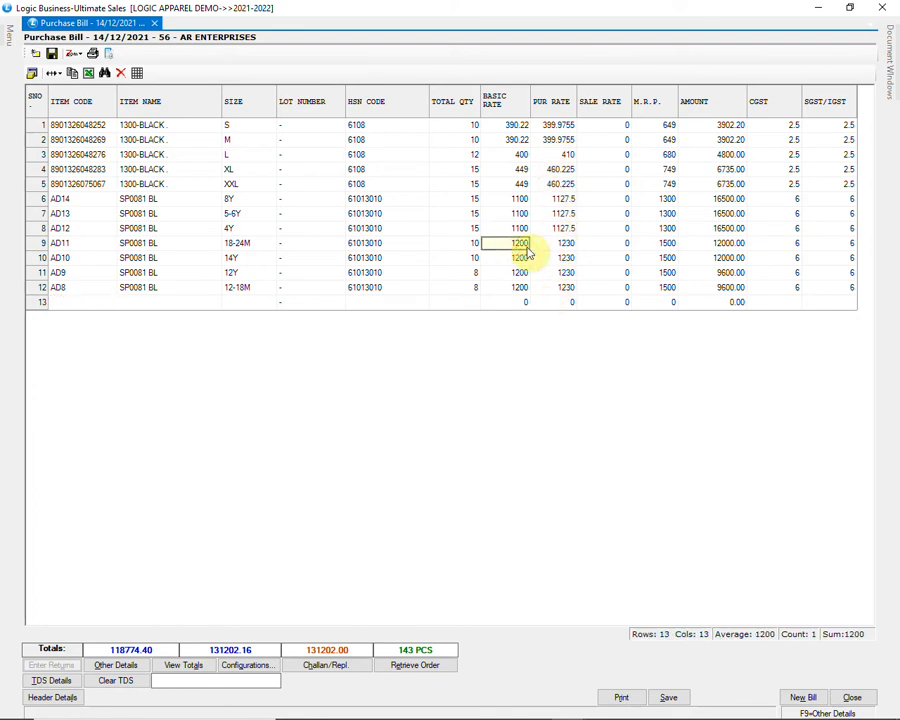
left_click(565, 246)
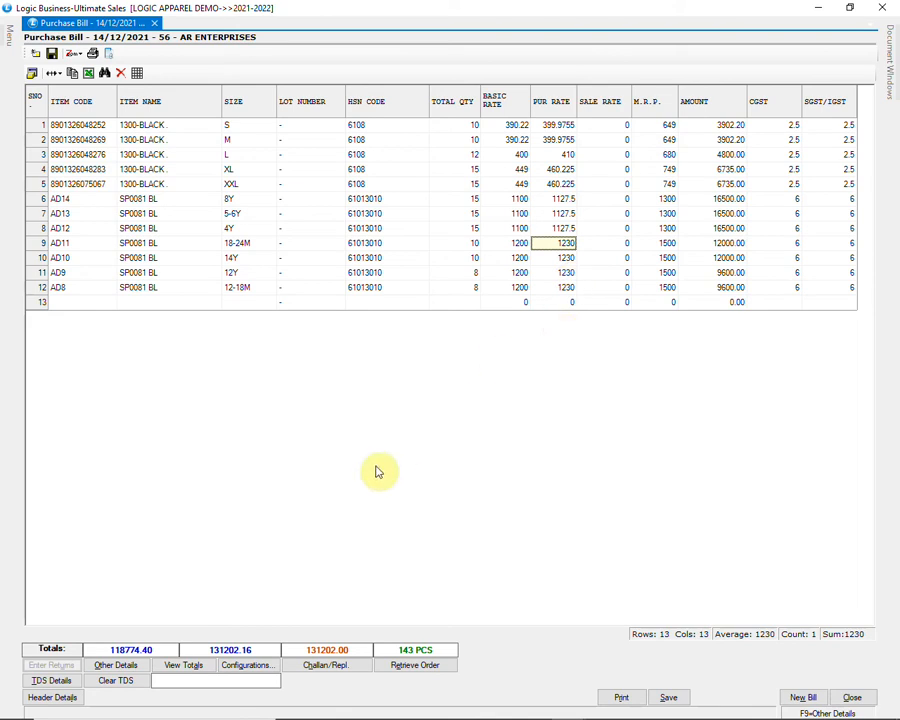
left_click(172, 666)
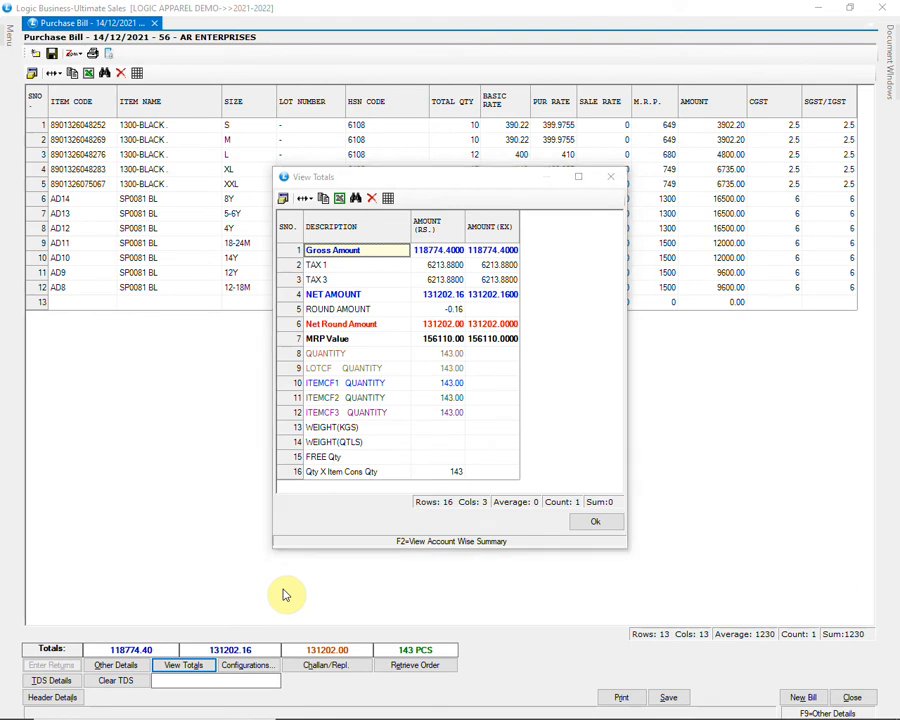
key("F2")
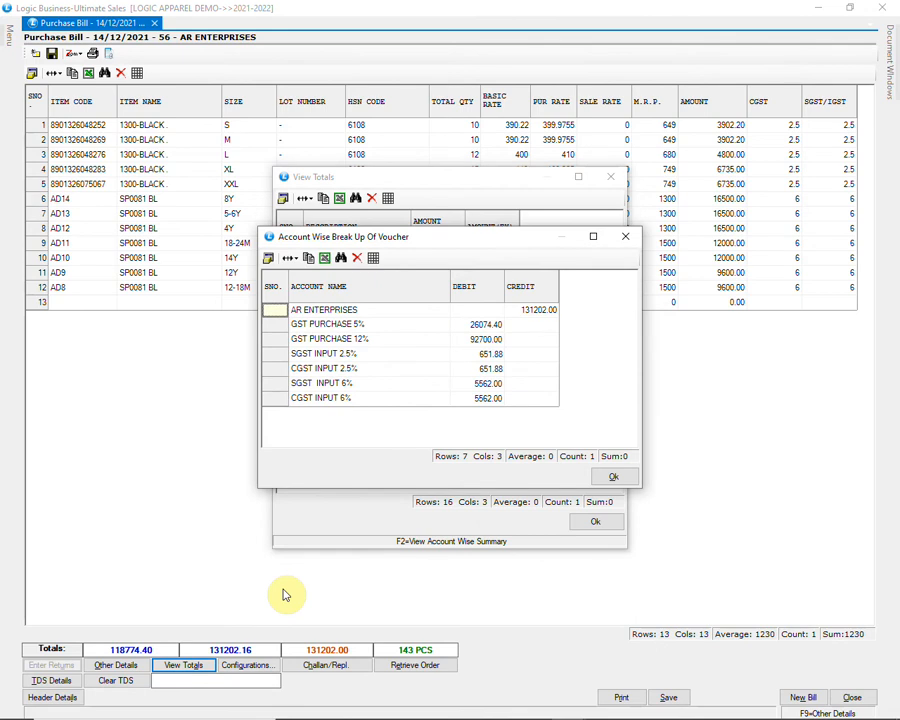
left_click(620, 477)
left_click(596, 527)
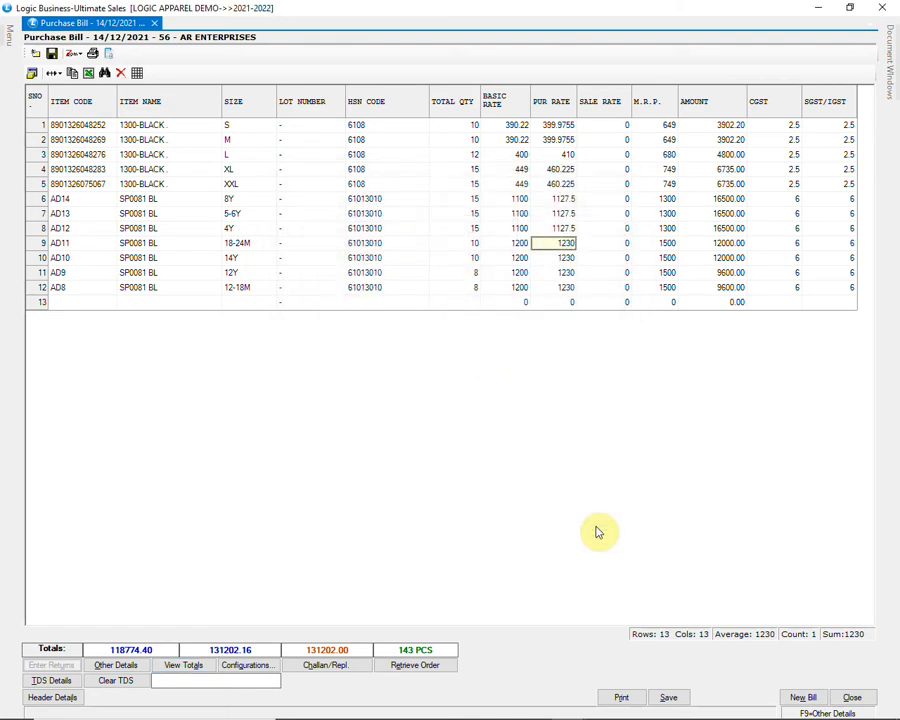
- Save the purchase voucher with WAREHOUSE as the stock godown and close the purchase bill
left_click(668, 697)
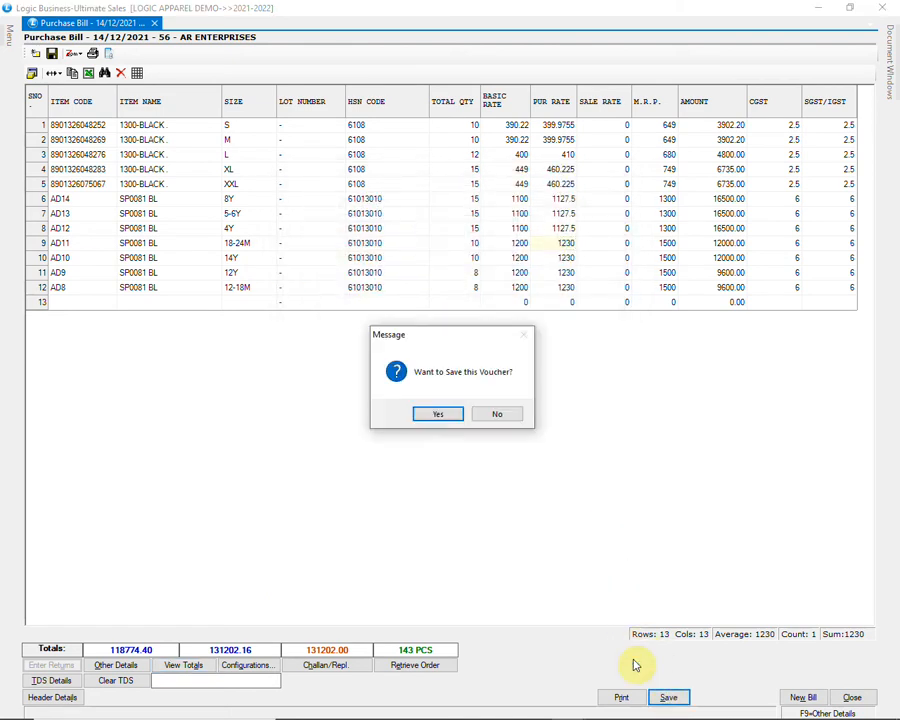
left_click(437, 415)
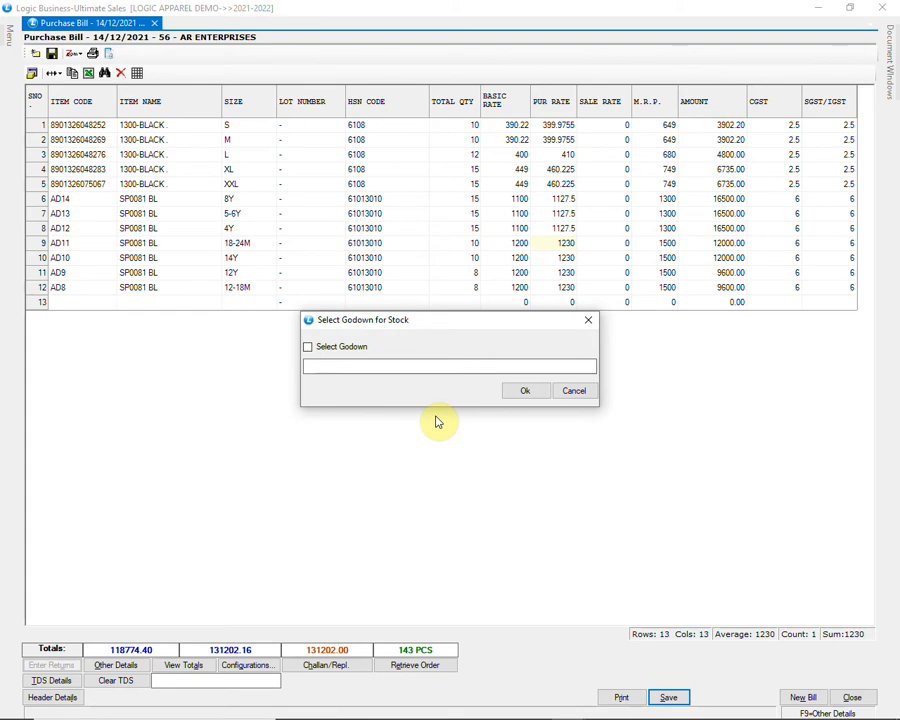
left_click(352, 349)
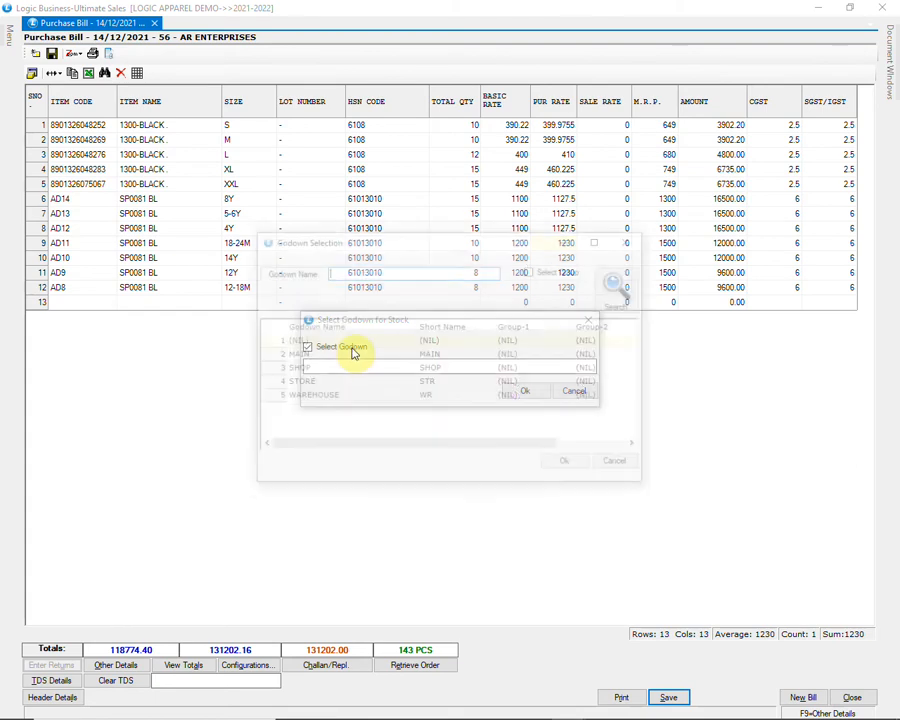
left_click(340, 396)
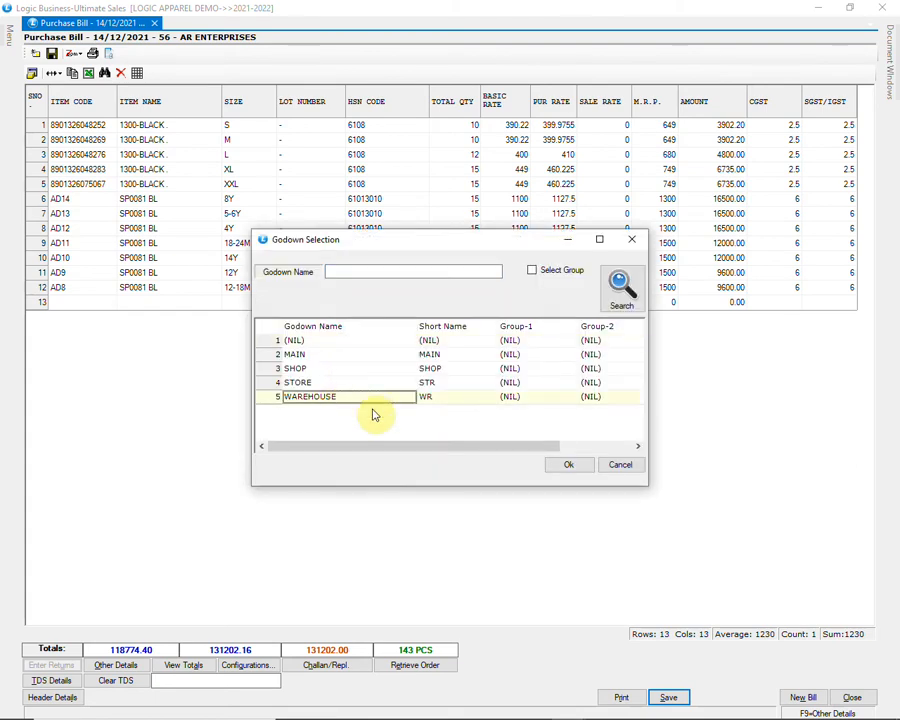
left_click(568, 465)
left_click(523, 392)
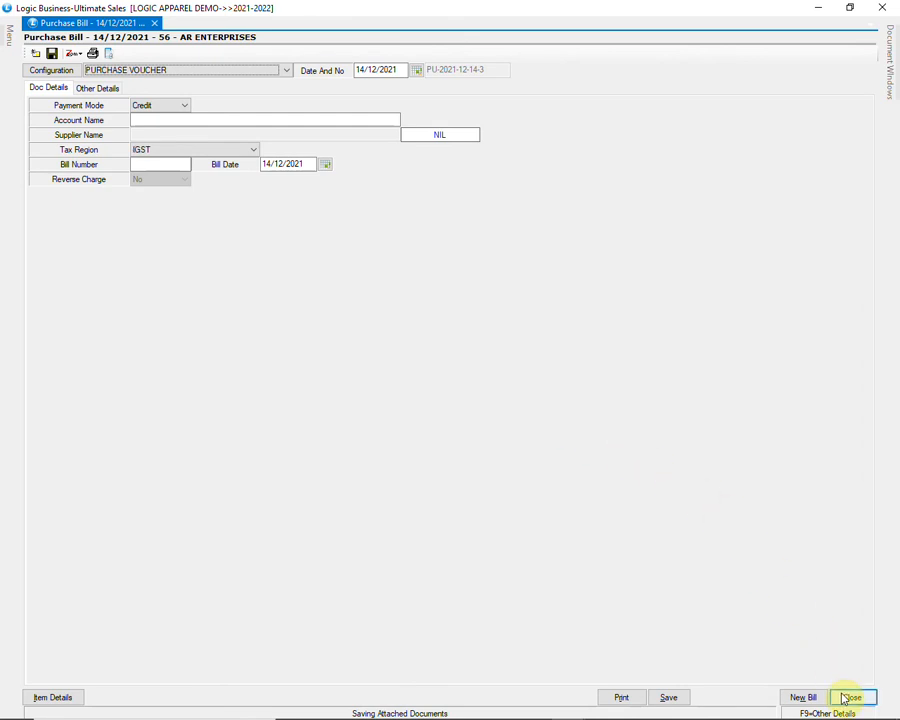
left_click(846, 698)
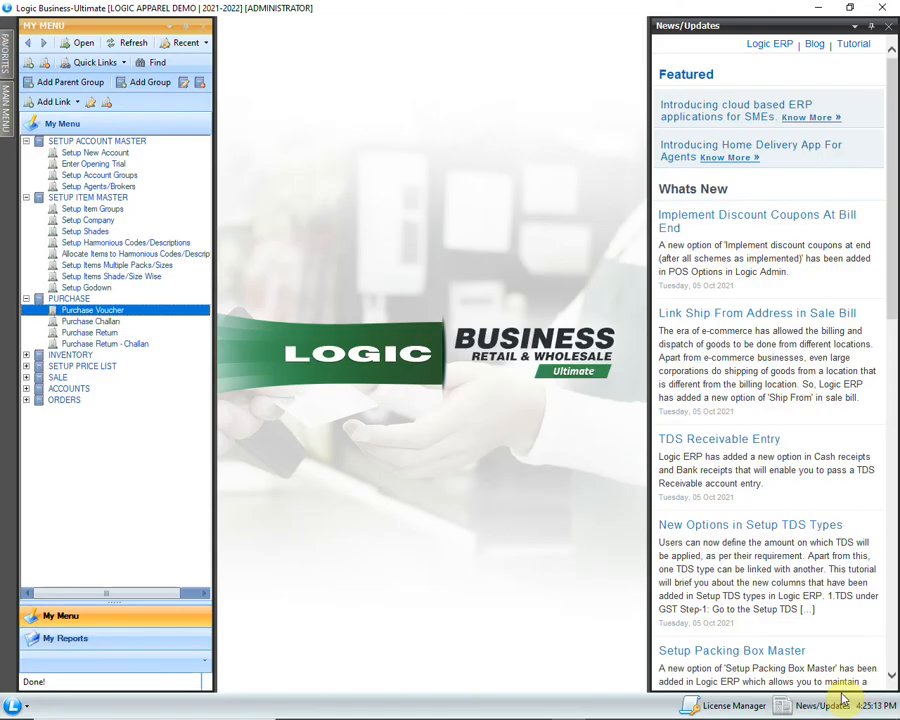
- Open the Import Purchase Vouchers From External File utility
left_click(6, 96)
left_click(27, 204)
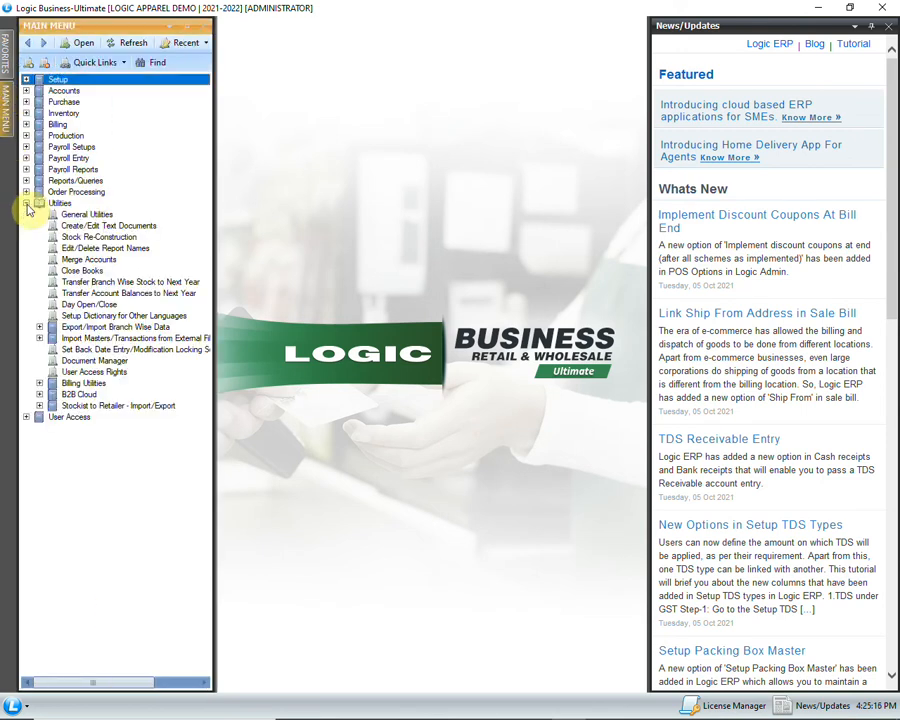
left_click(39, 338)
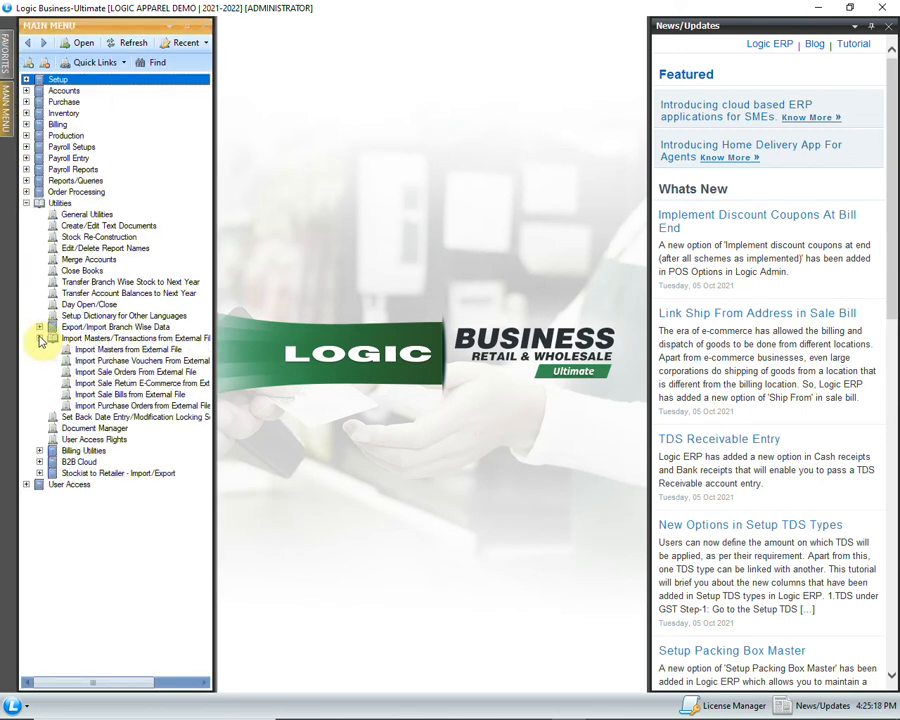
left_click(100, 362)
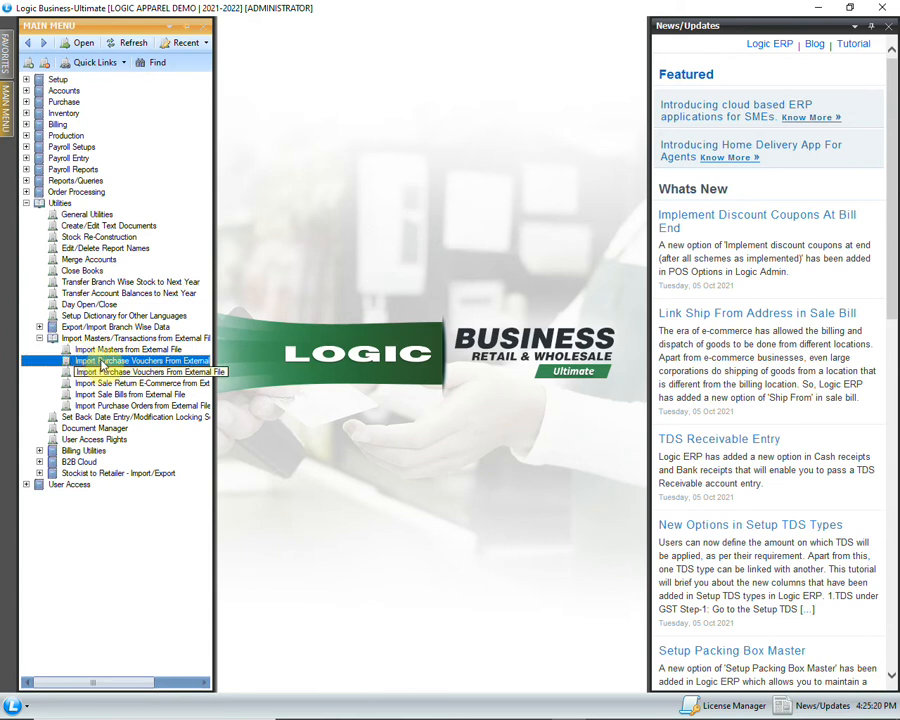
double_click(100, 362)
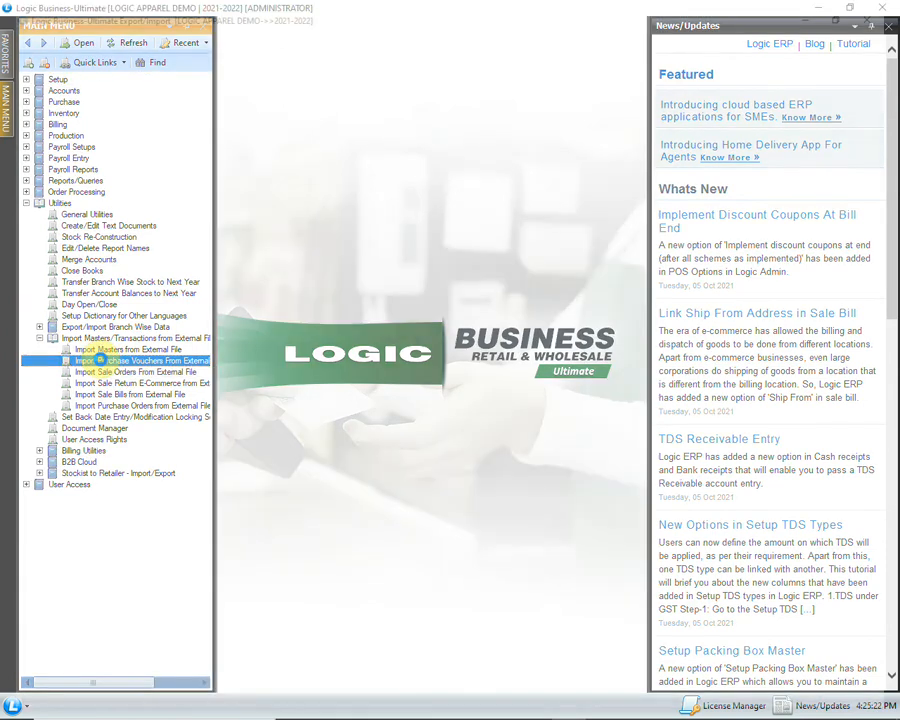
- Load Sheet1 of the PURCHASE IMPORT Excel file from the excel sheets folder, using the PURCHASE IMPORT configuration
left_click(231, 58)
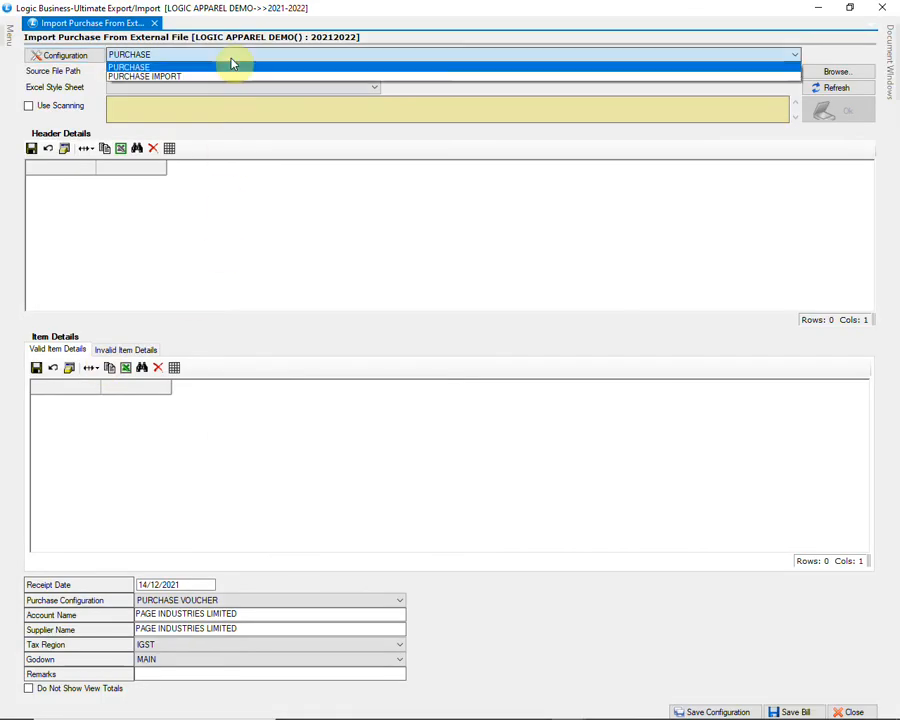
left_click(230, 77)
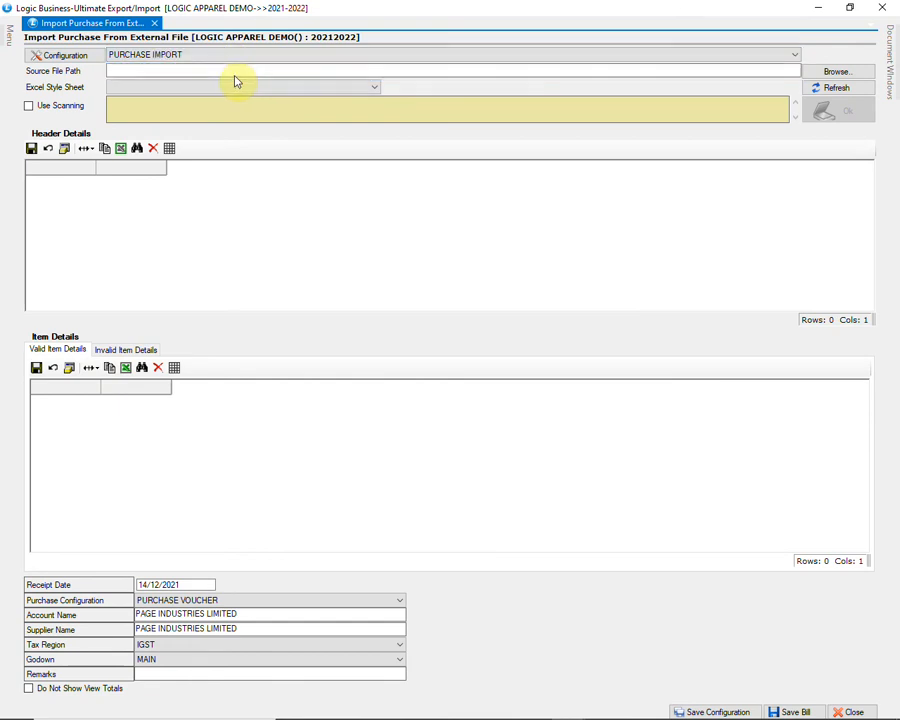
left_click(808, 73)
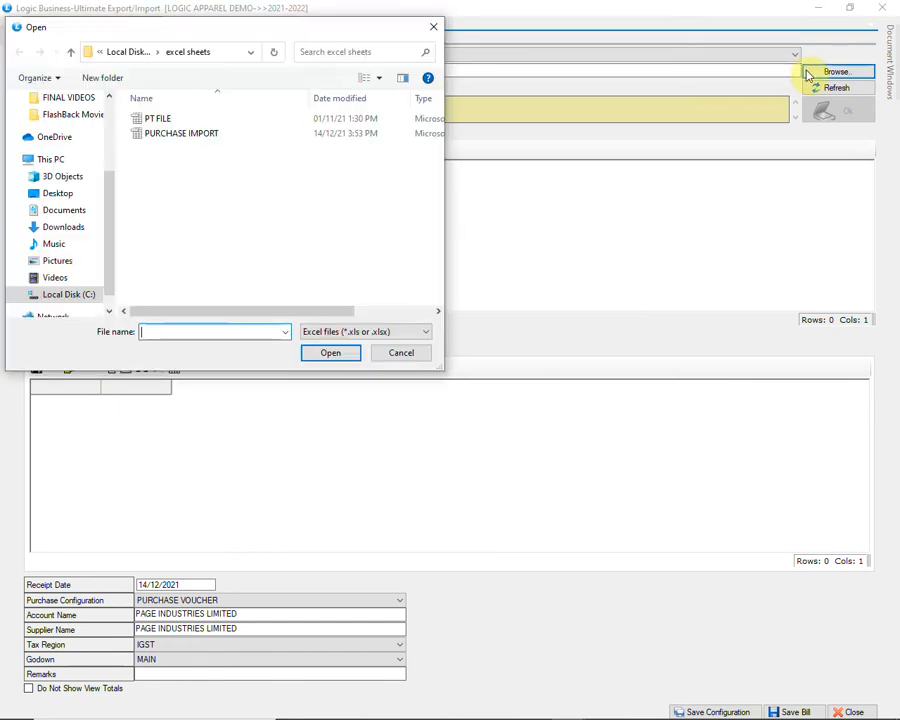
left_click(346, 141)
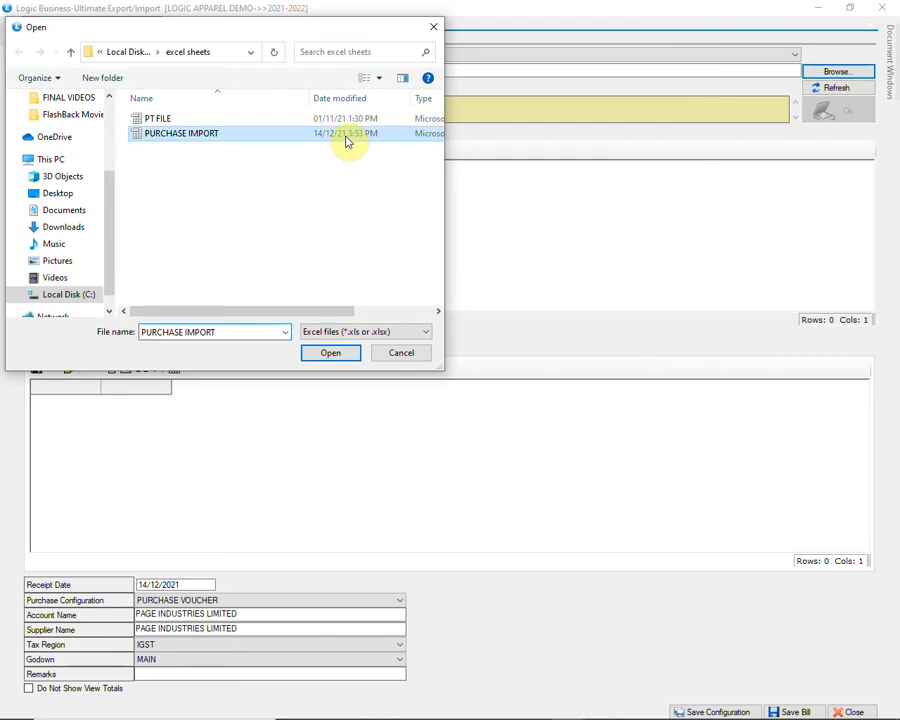
left_click(331, 355)
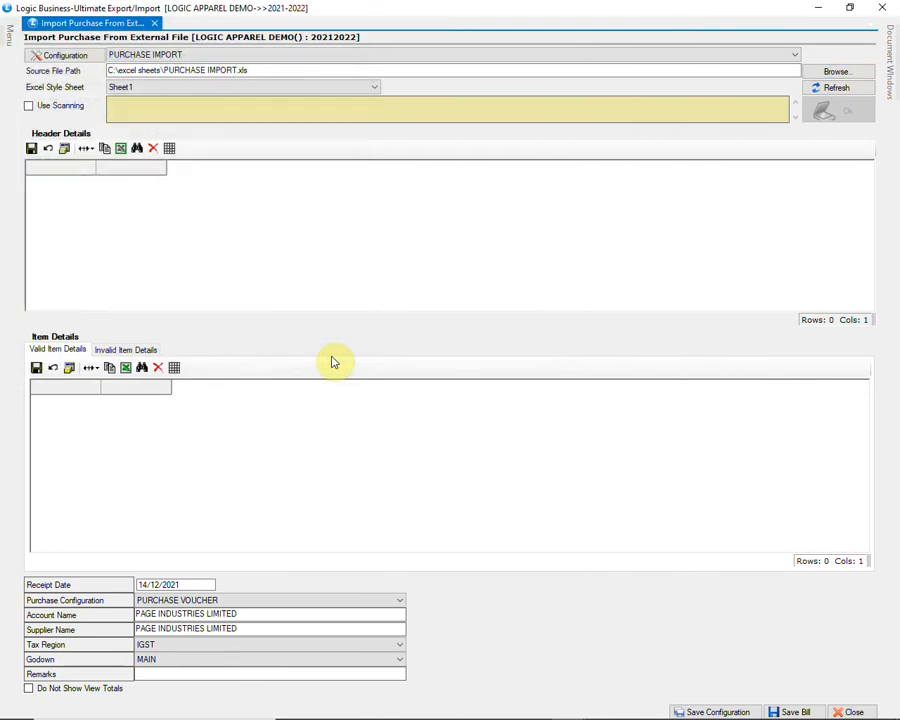
left_click(344, 90)
left_click(345, 92)
left_click(828, 88)
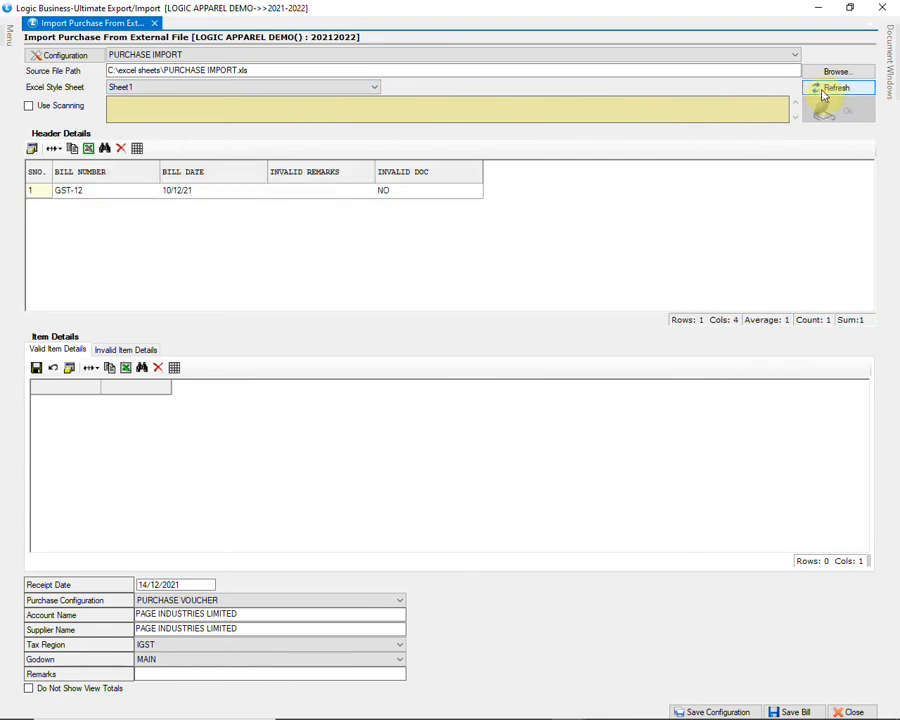
- Examine the item details of bill GST-12, including quantity, rate and MRP, and check for invalid items
left_click(112, 190)
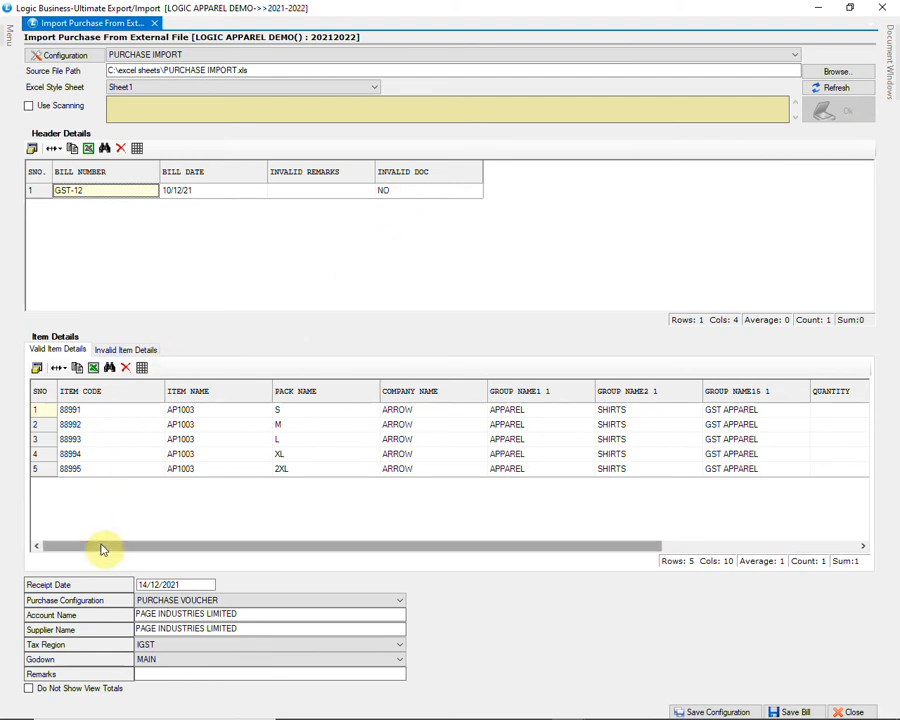
left_click_drag(101, 548, 322, 538)
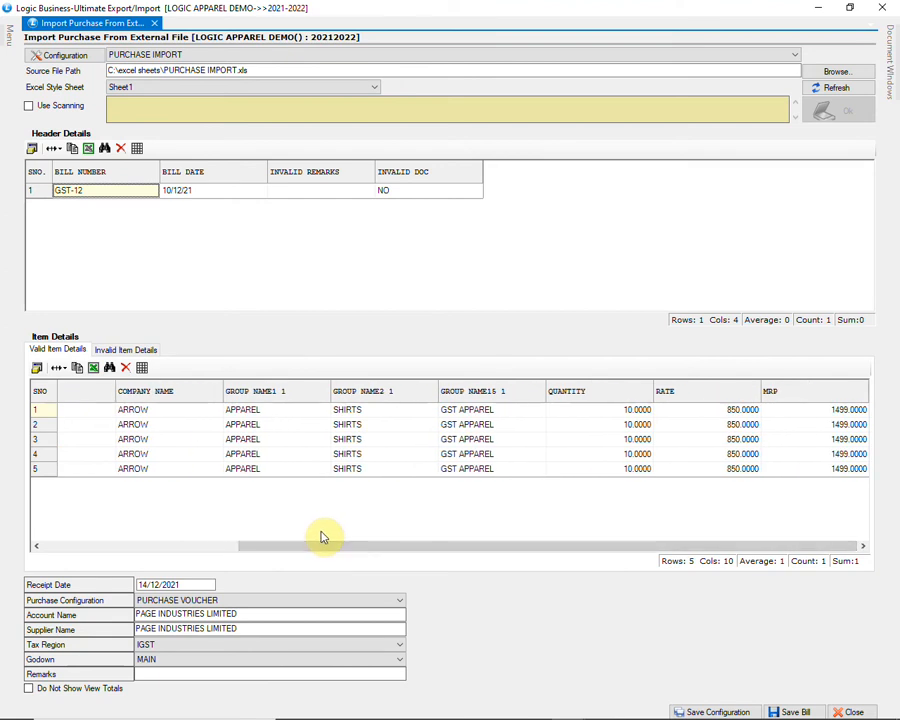
left_click_drag(330, 552, 125, 566)
left_click(155, 352)
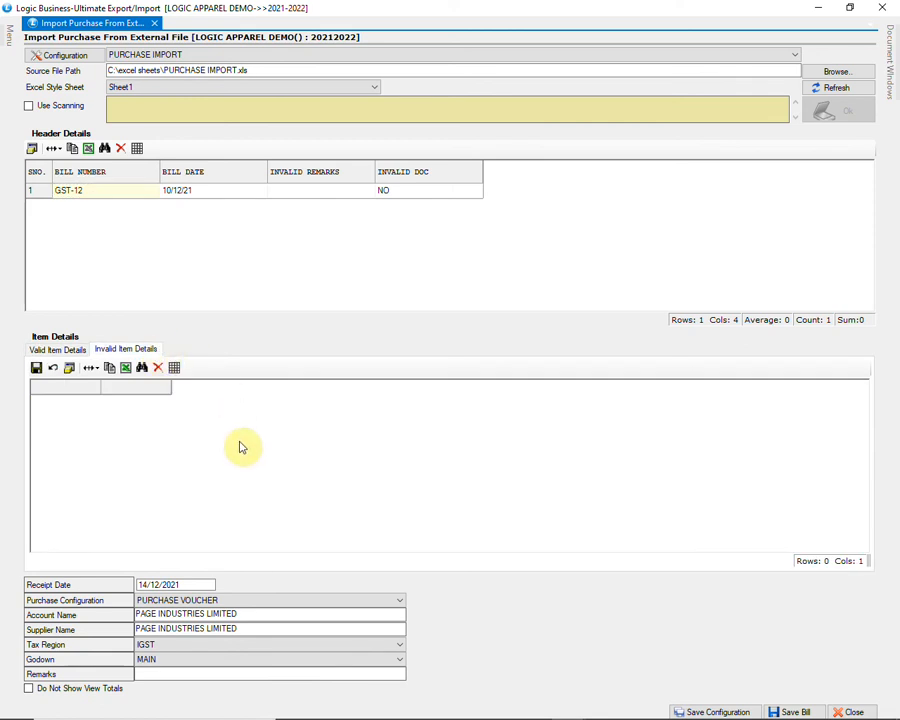
left_click(57, 349)
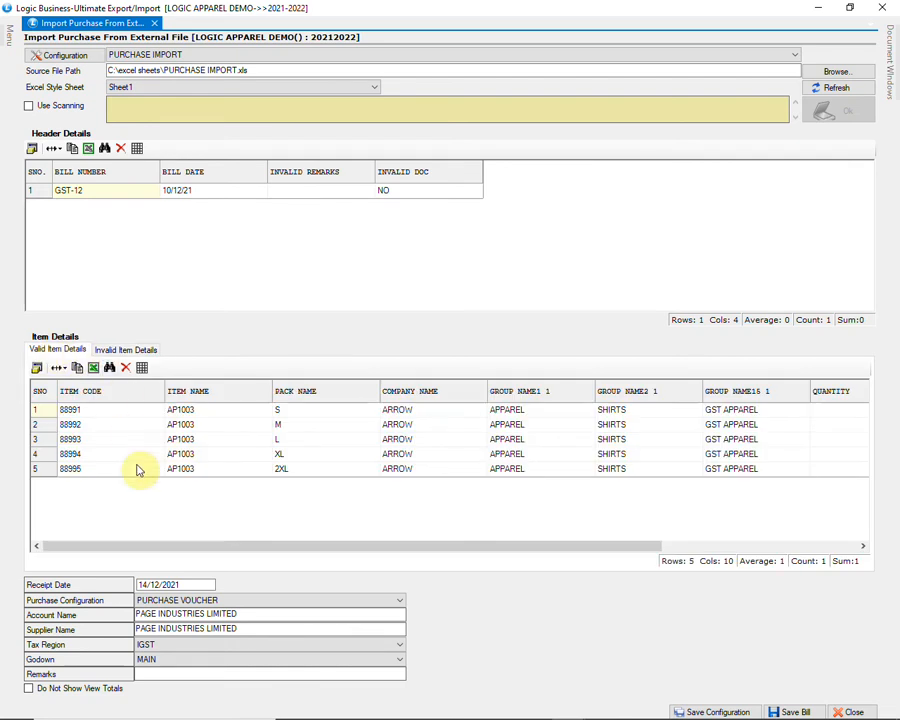
- Set the import's purchase configuration to PURCHASE VOUCHER and its account to APPARIO RETAIL PRIVATE LTD-BLR
left_click(227, 603)
left_click(229, 610)
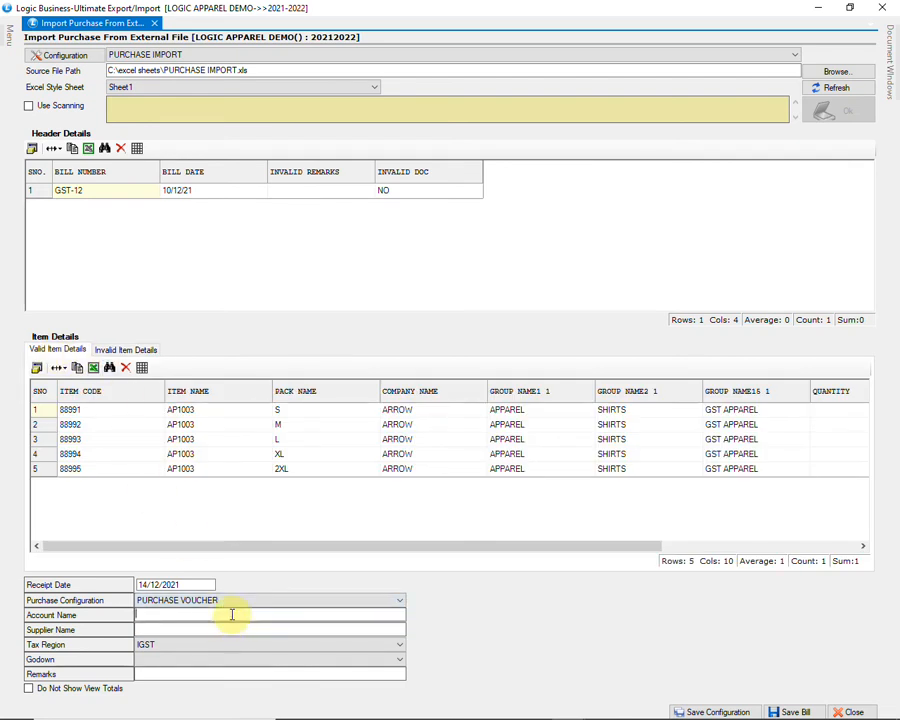
left_click(231, 614)
type("A")
key("Down")
key("Return")
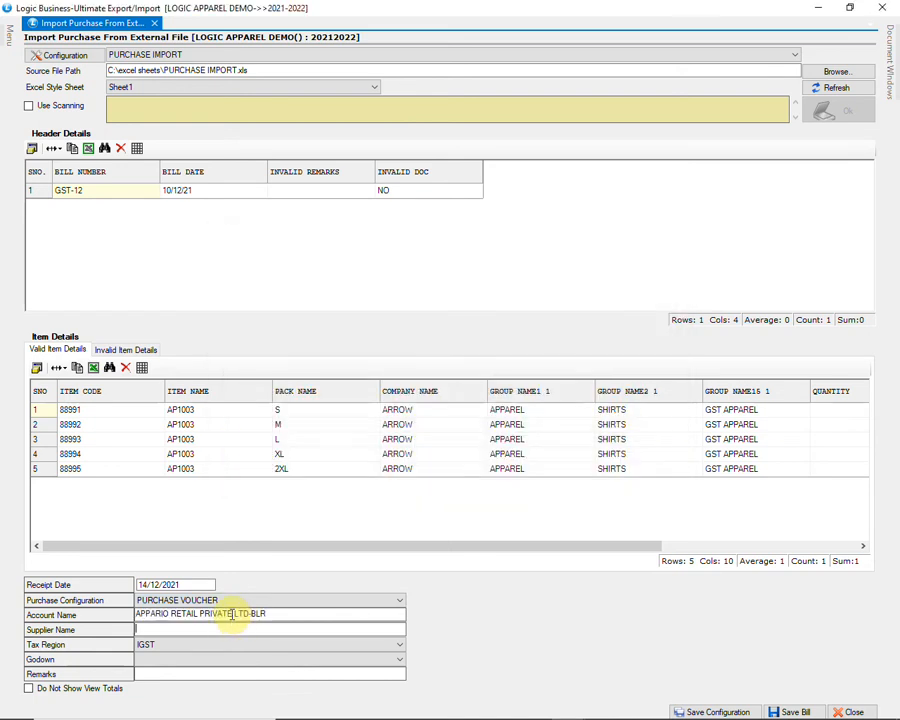
- Set the import's supplier to APPARIO RETAIL PRIVATE LTD-BLR, keeping tax region IGST, and choose WAREHOUSE as the godown
type("A")
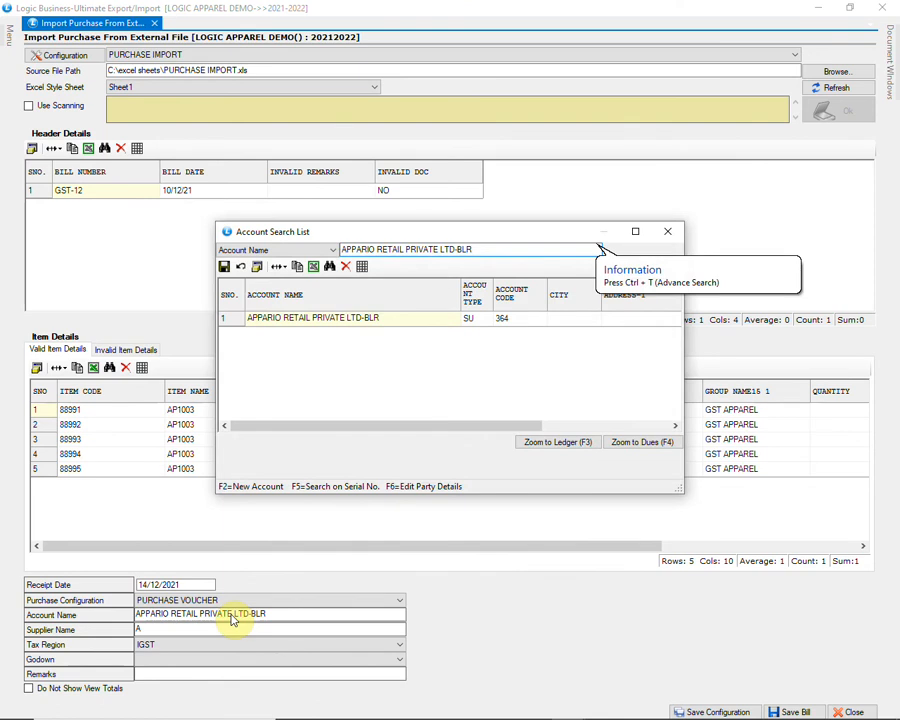
key("Return")
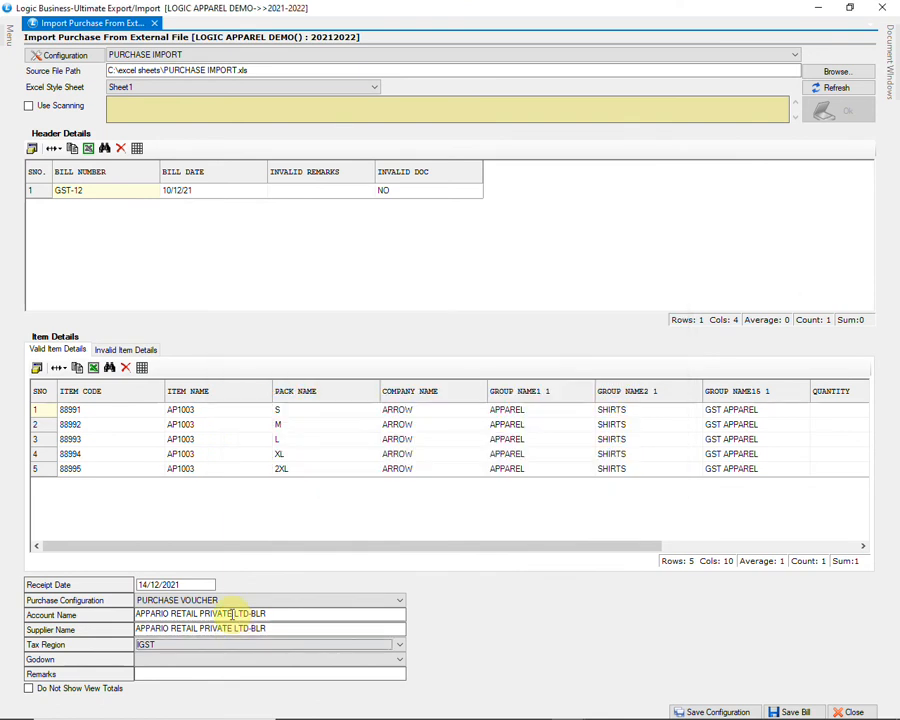
left_click(278, 646)
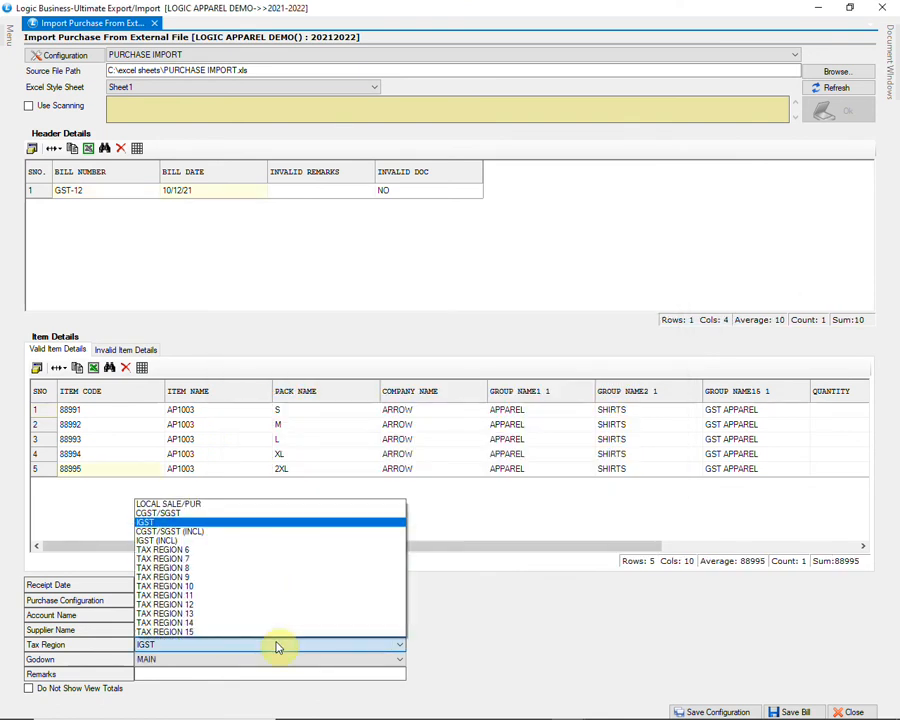
left_click(278, 646)
left_click(274, 660)
left_click(272, 702)
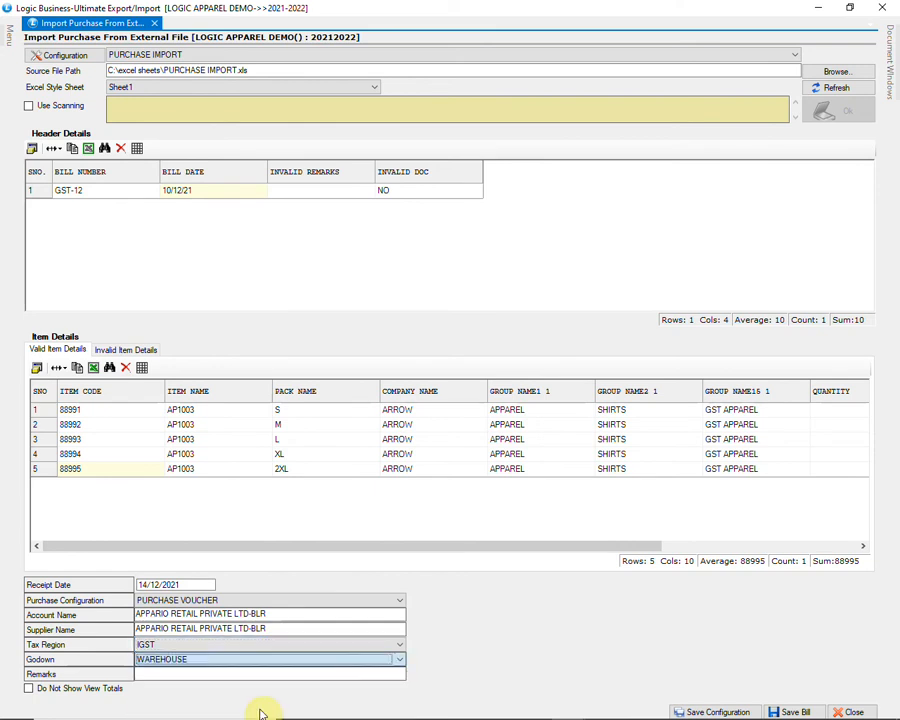
- Save the imported bill GST-12 through its totals summary and close the import utility
left_click(794, 711)
left_click(446, 413)
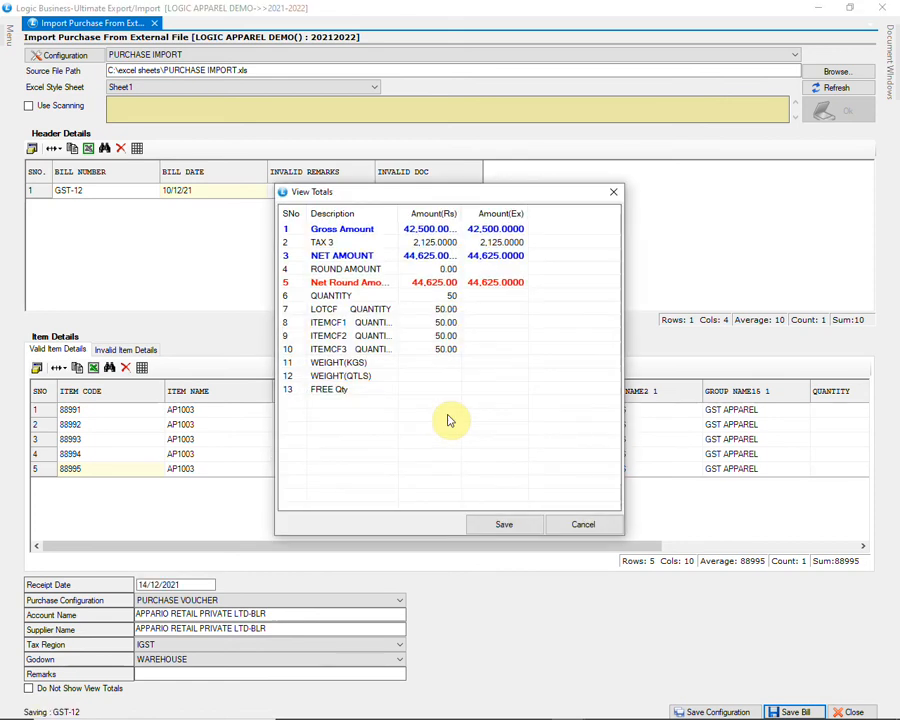
left_click(504, 527)
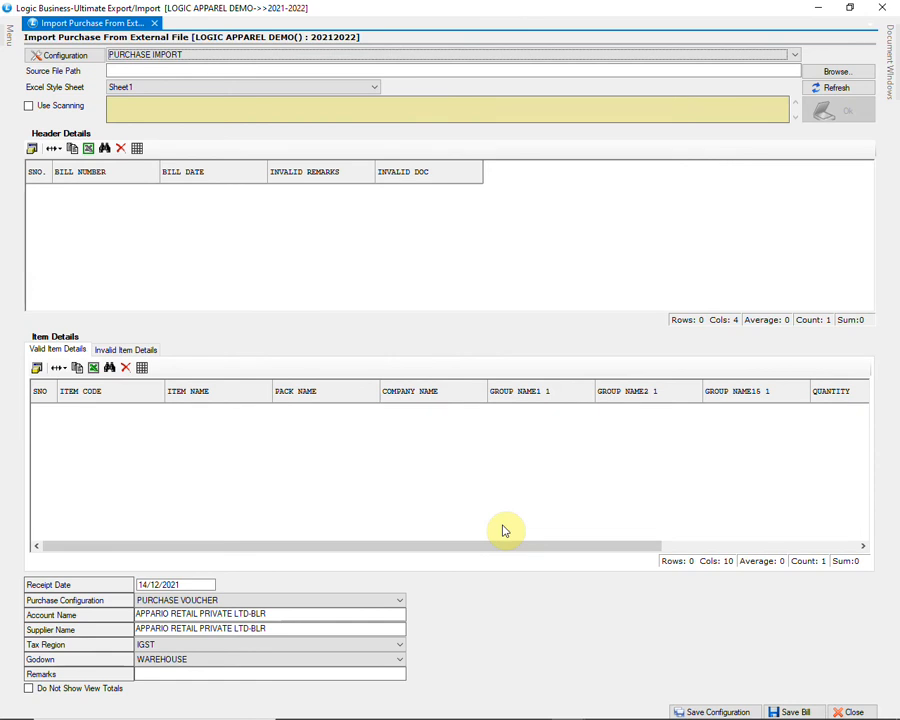
left_click(850, 711)
- Open the Purchase Voucher form and retrieve the saved APPARIO RETAIL PRIVATE LTD-BLR bill GST-12 for modification
left_click(150, 310)
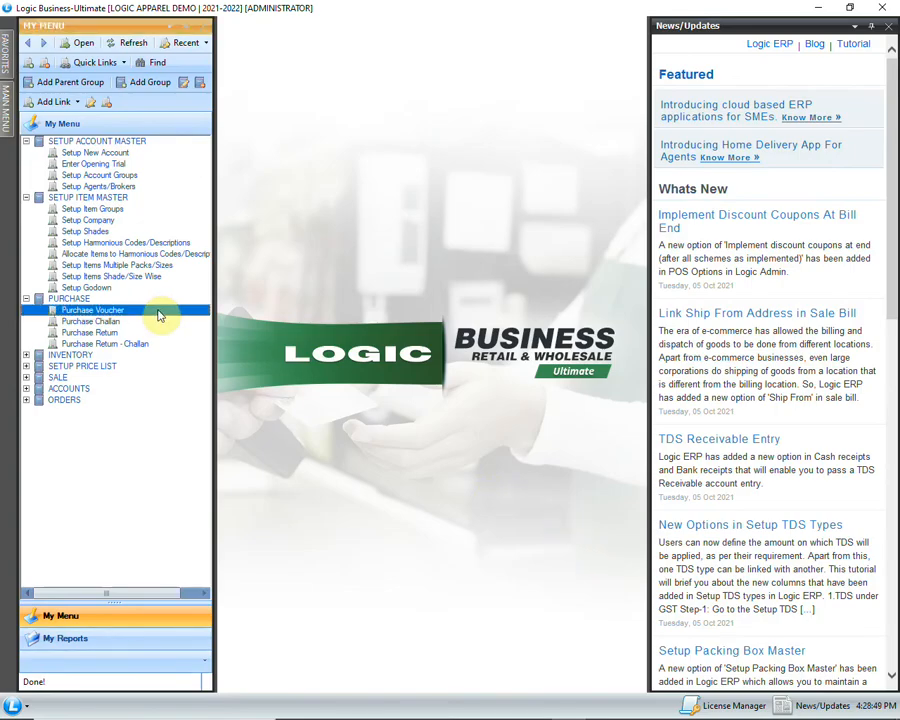
double_click(171, 312)
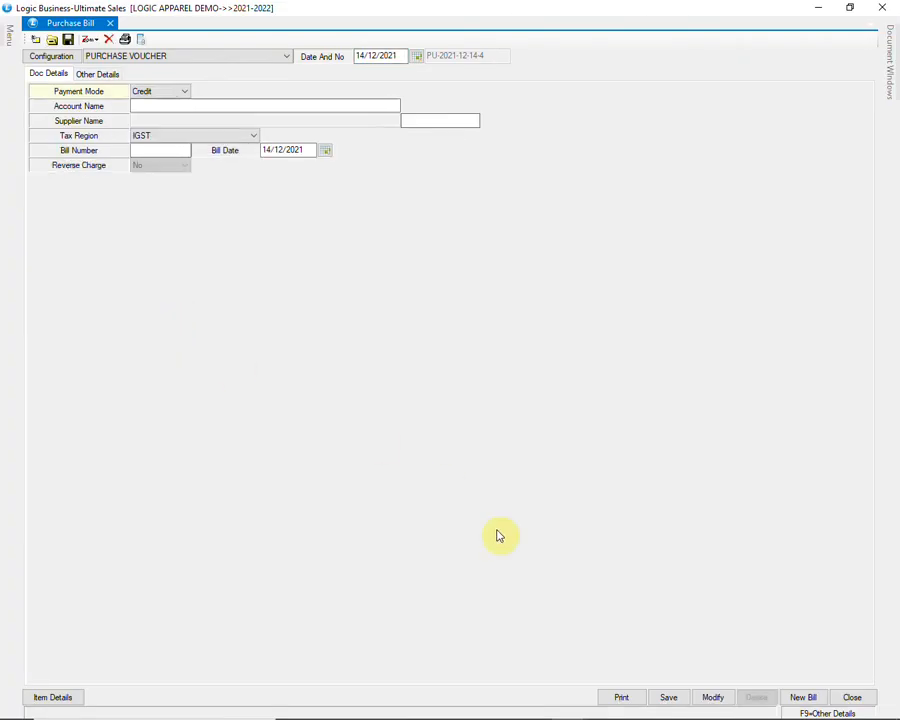
left_click(712, 699)
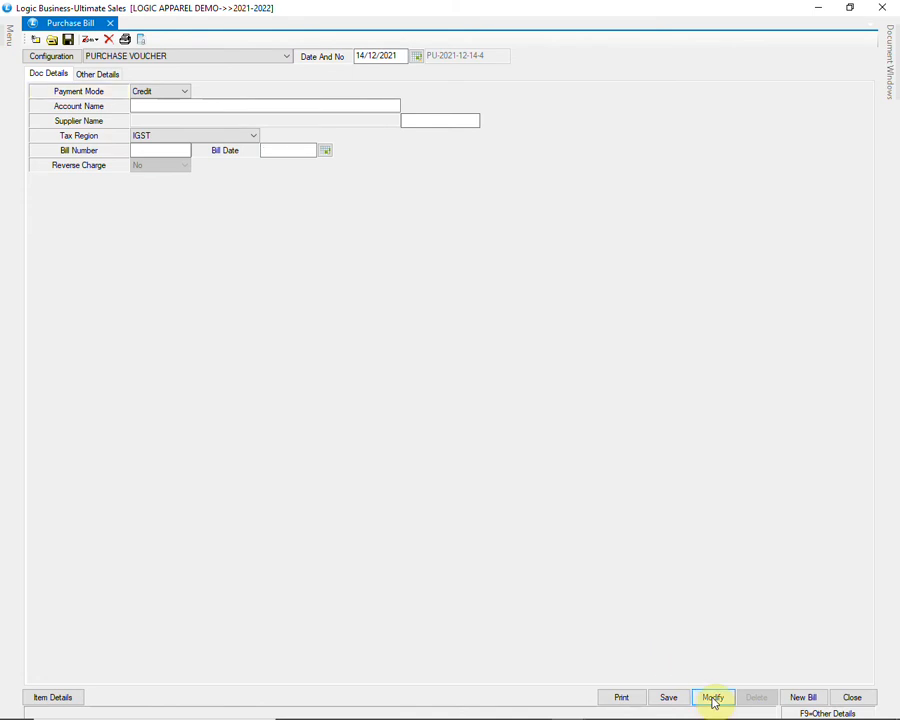
left_click(256, 350)
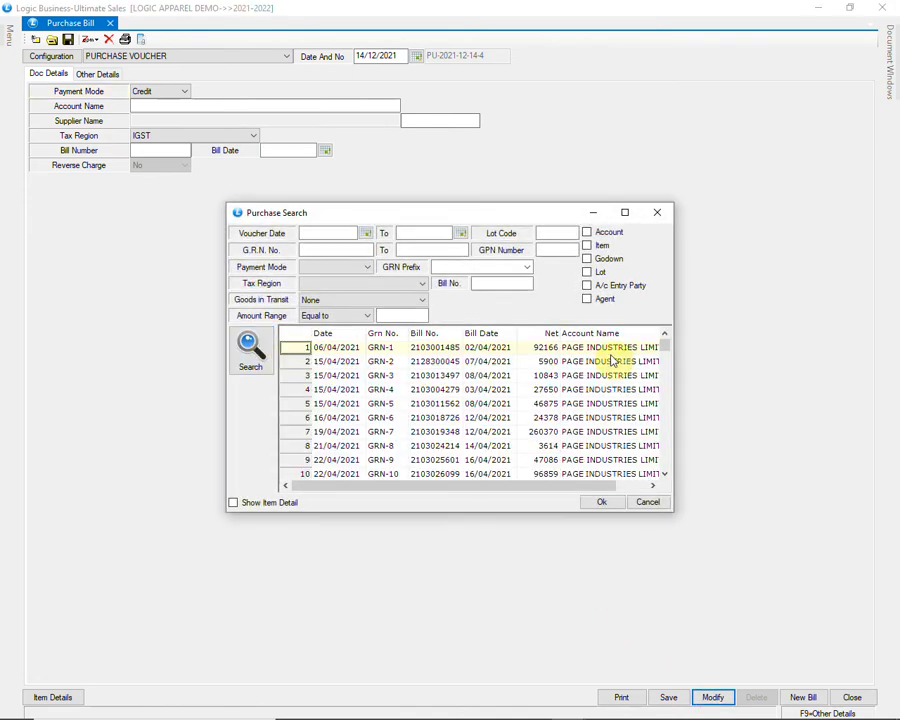
left_click_drag(666, 354, 672, 474)
left_click(500, 472)
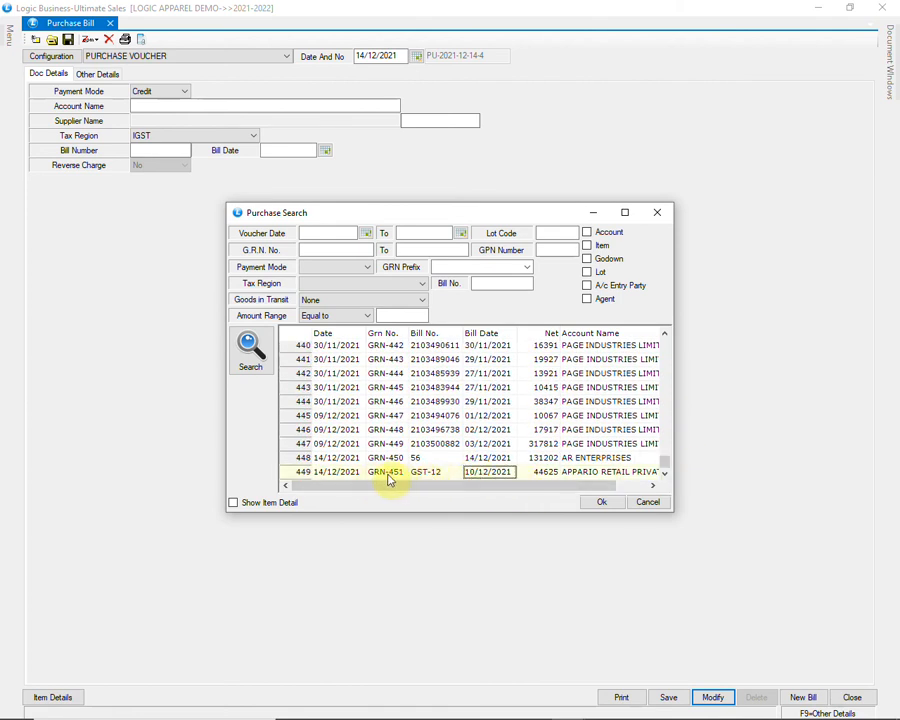
left_click(601, 503)
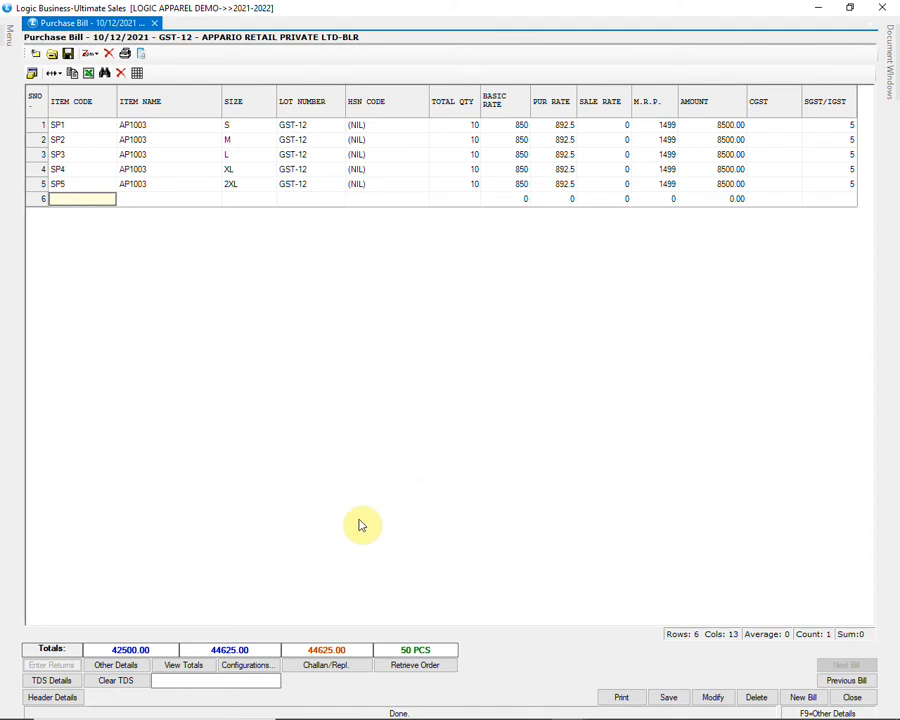
- Review the totals and account-wise breakup of bill GST-12, and exit the bill without saving changes
left_click(178, 668)
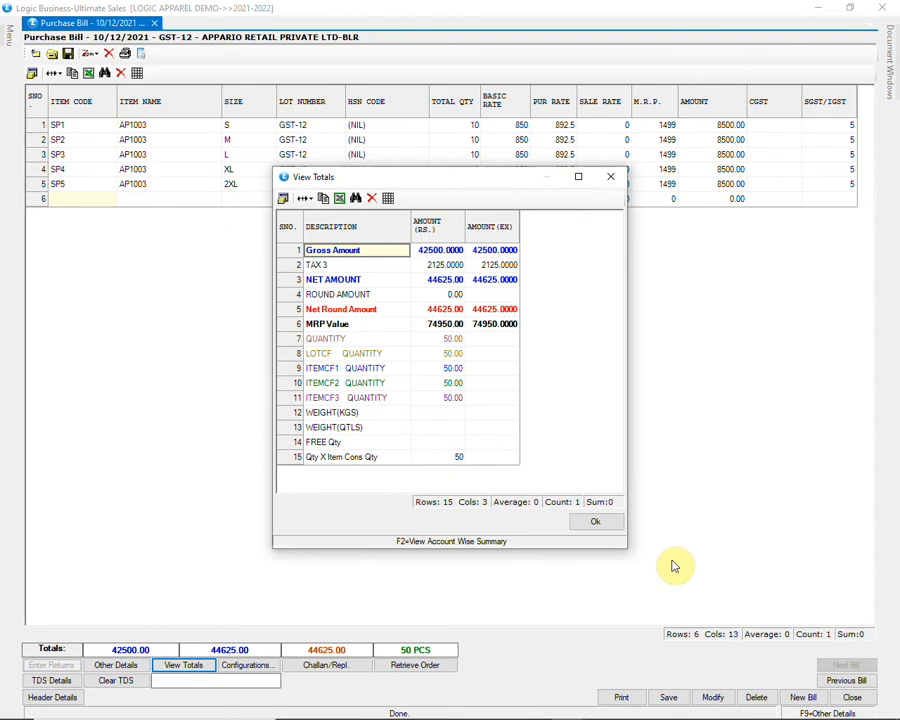
key("F2")
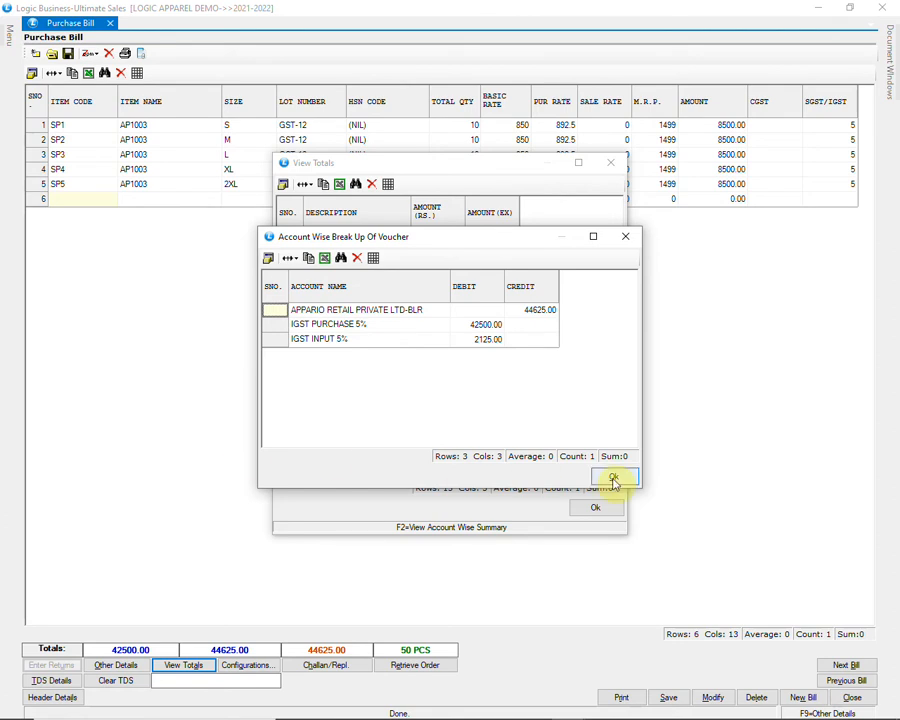
left_click(613, 478)
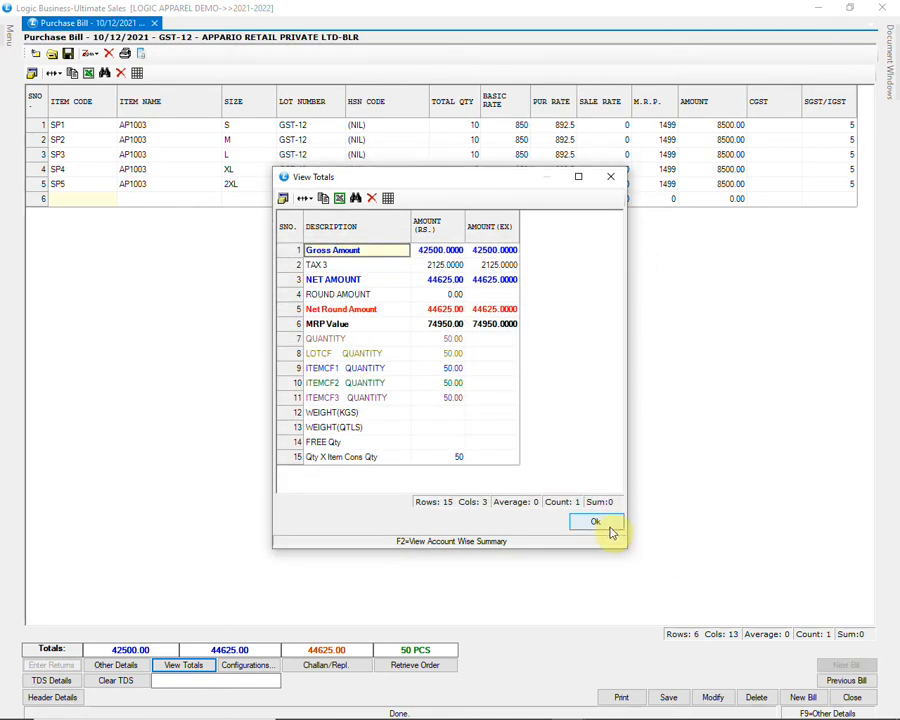
left_click(611, 528)
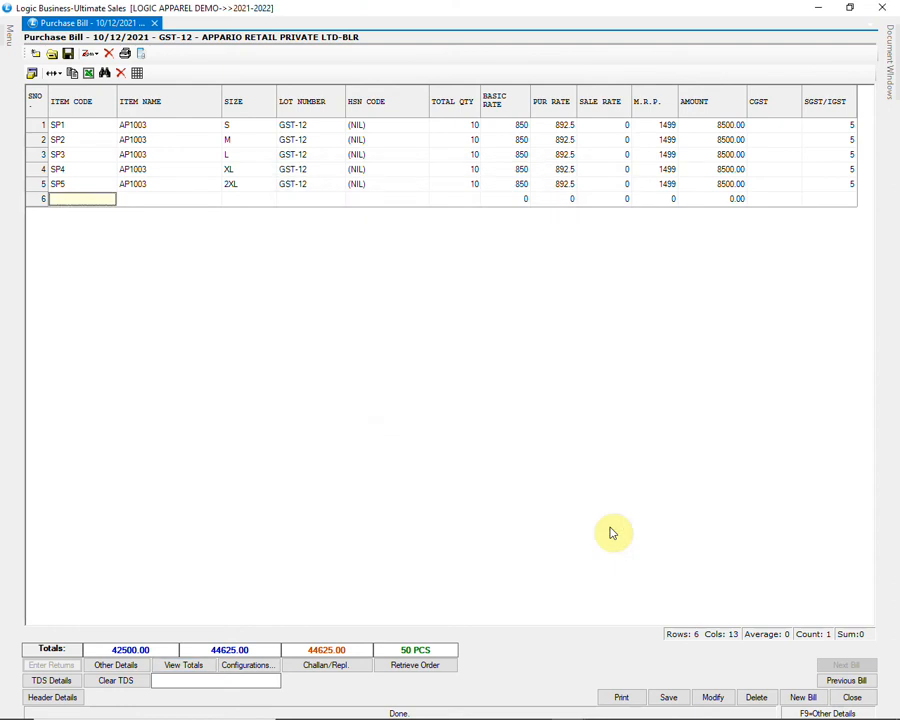
left_click(849, 700)
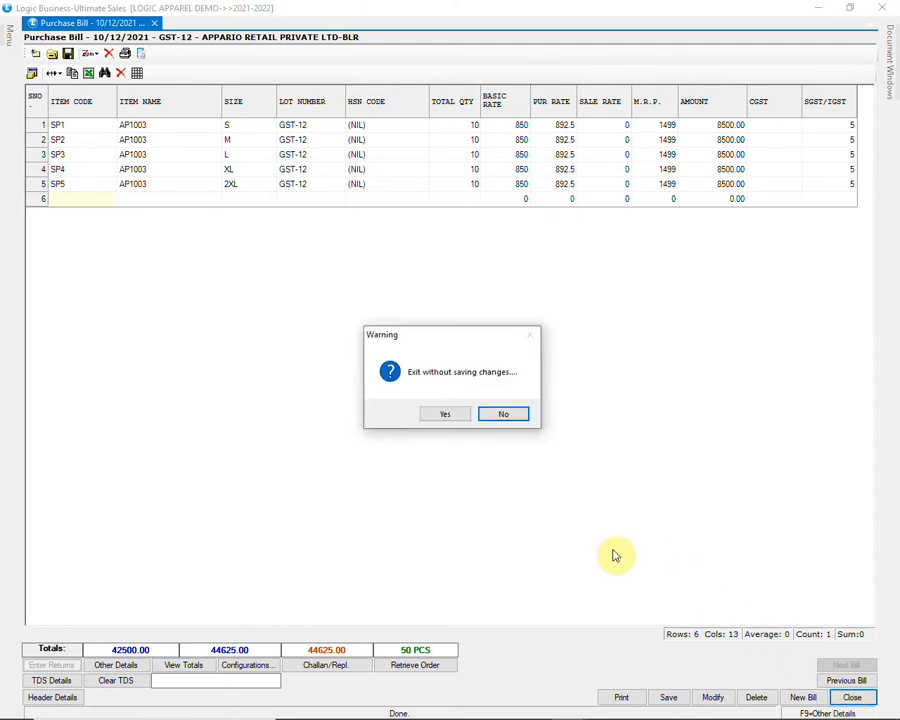
left_click(459, 422)
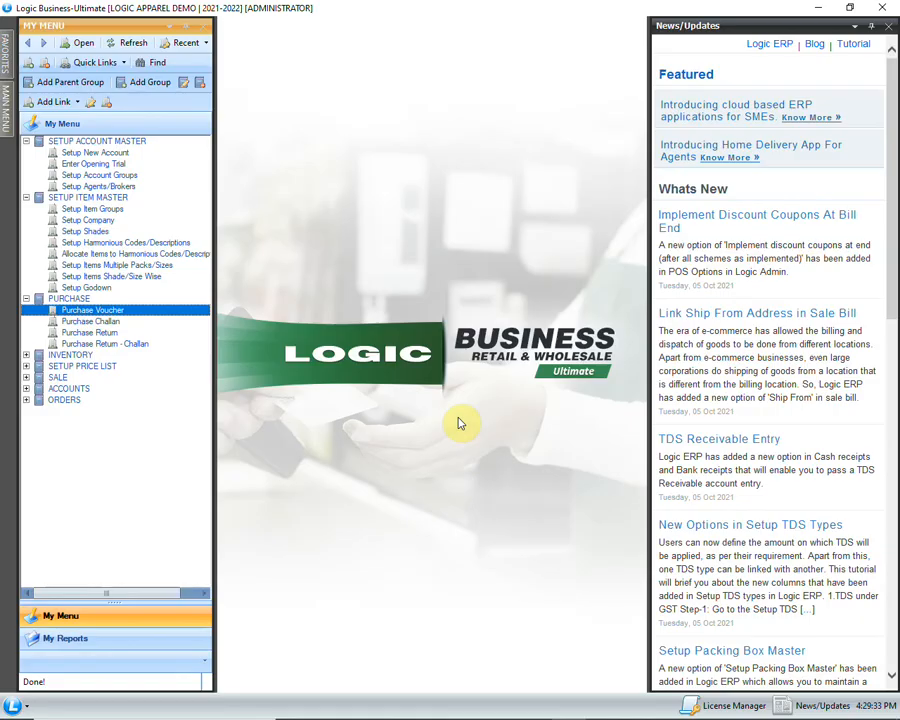
- Start a credit purchase return with AR ENTERPRISES as the account and supplier
left_click(150, 333)
double_click(163, 334)
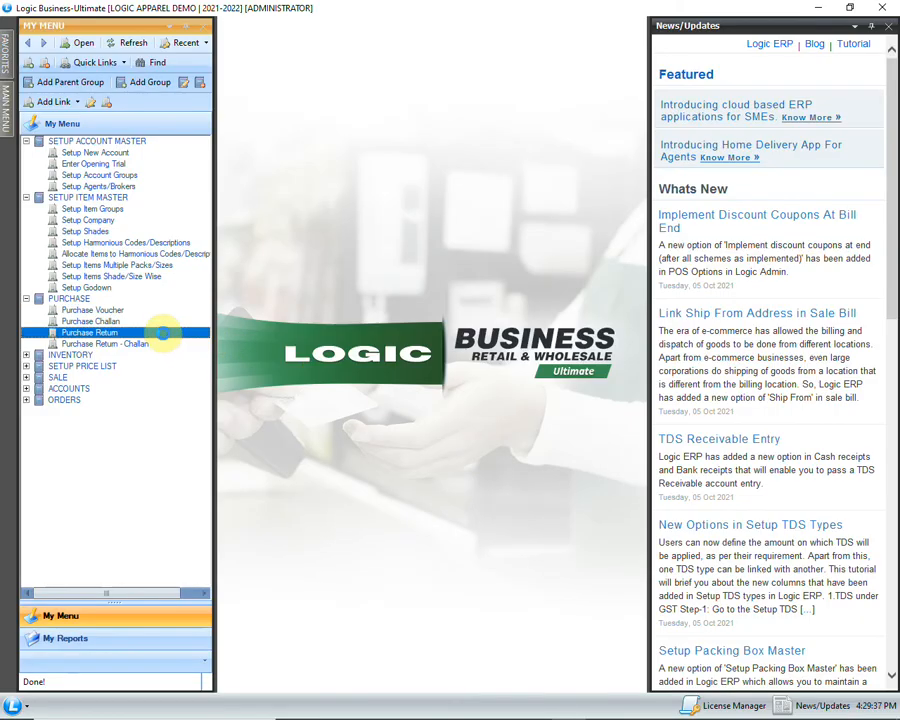
key("Return")
key("Return")
type("A")
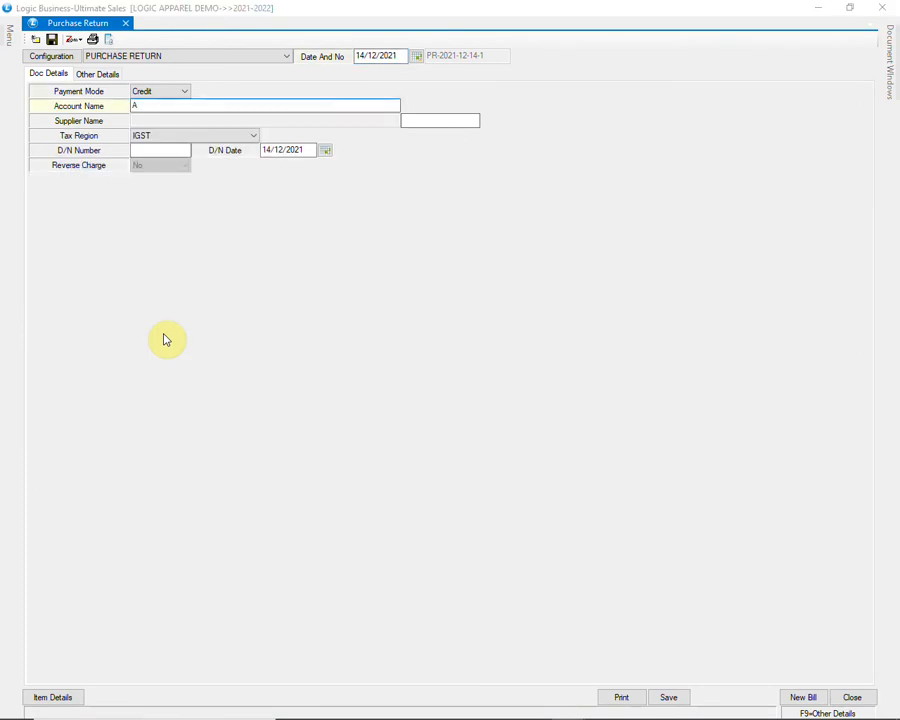
type("R")
key("Down")
key("Return")
key("Return")
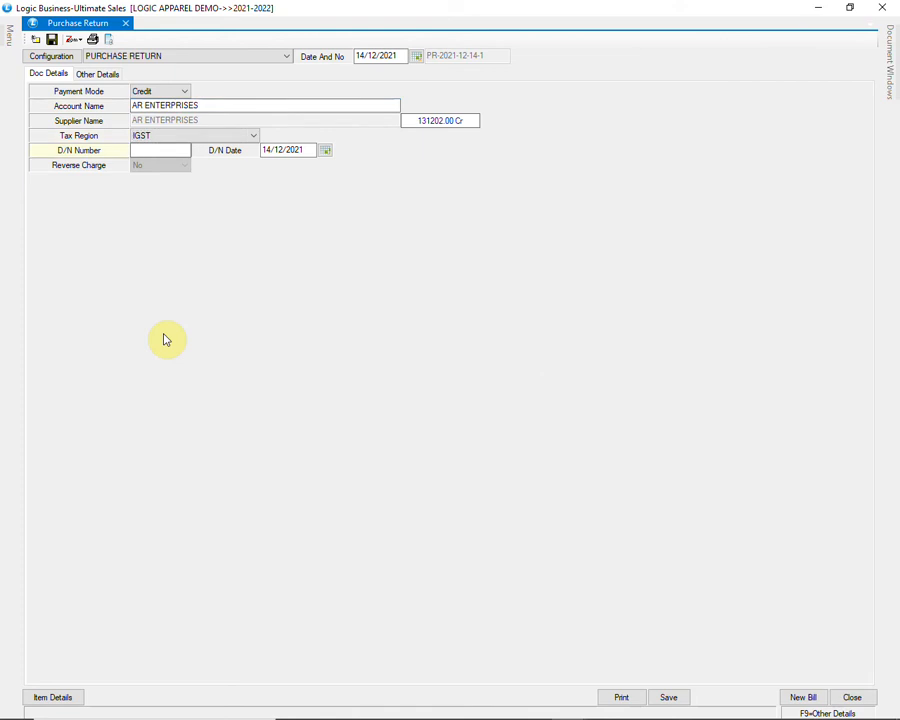
- Set the return's tax region to CGST/SGST and its D/N number to 1, and continue to item entry
left_click(245, 136)
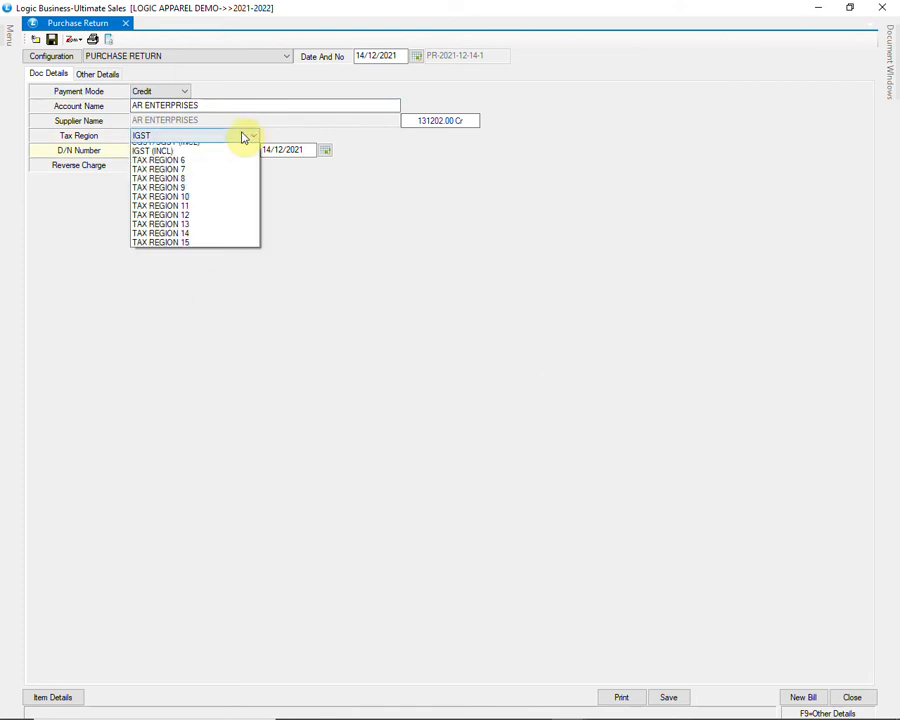
left_click(226, 158)
key("Return")
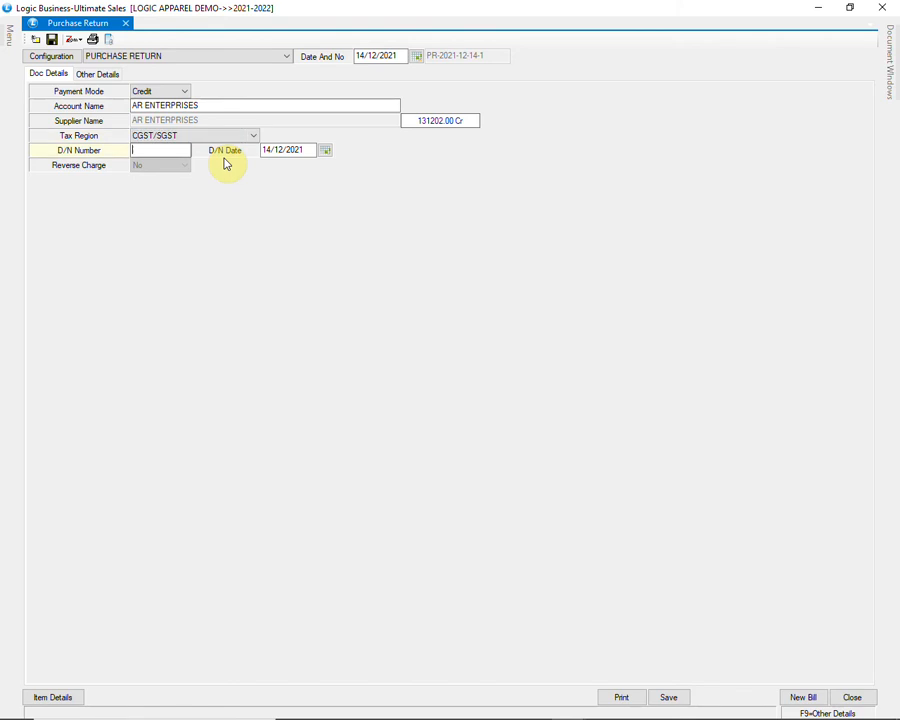
type("1")
key("Return")
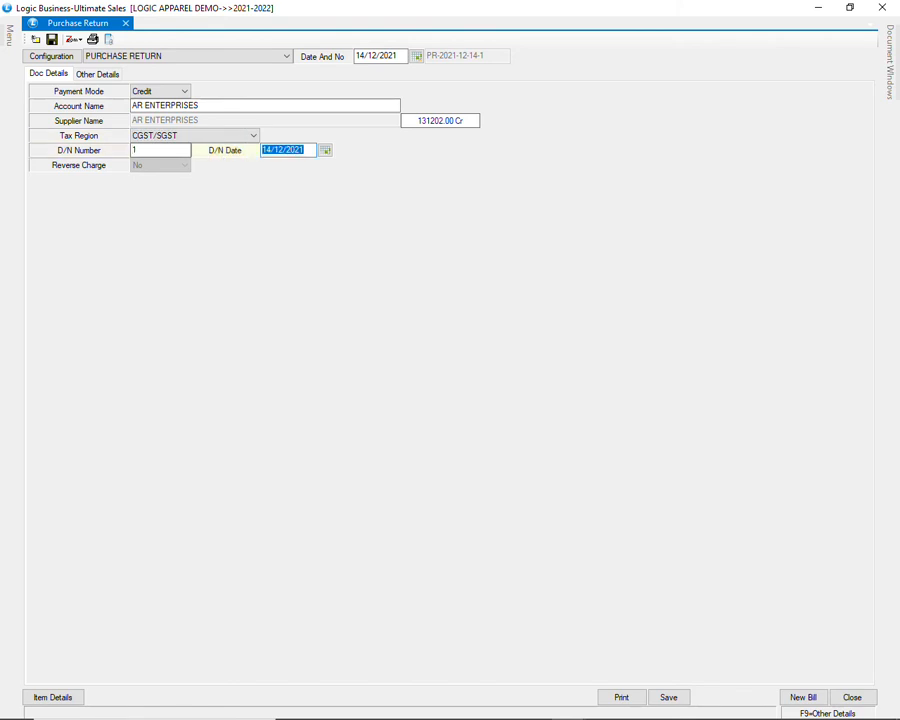
key("Return")
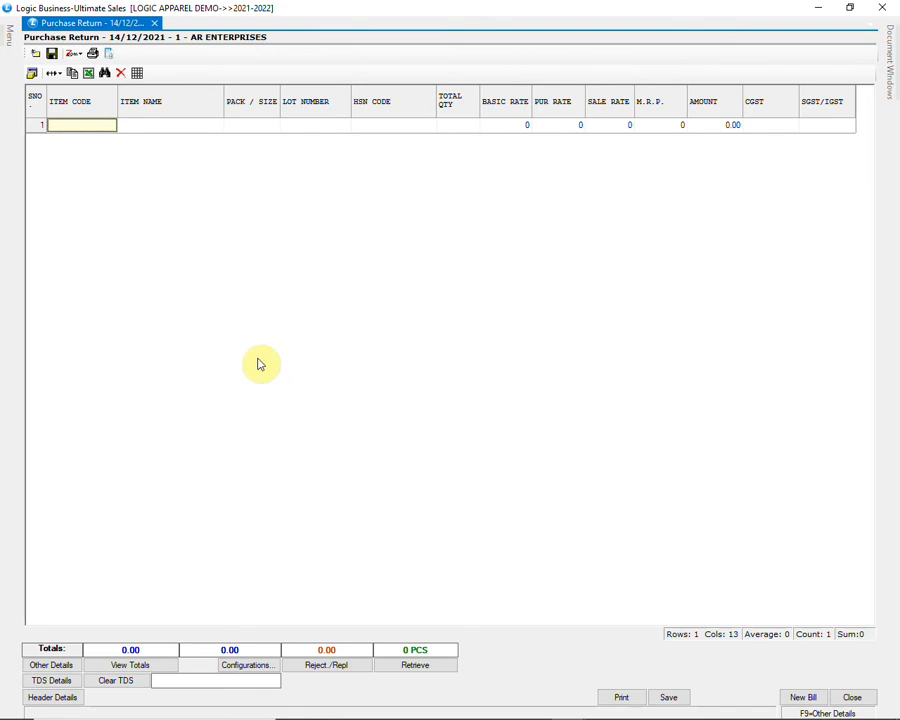
- Add item AD14 to the purchase return with a quantity of 5, accepting its lot and default rates
type("AD14")
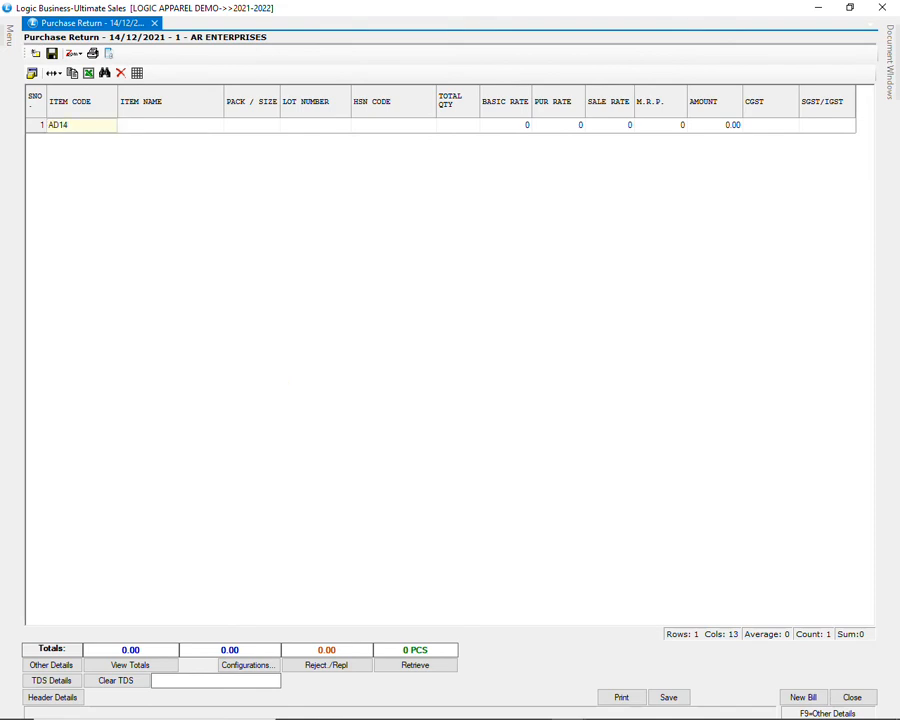
key("Return")
key("Return")
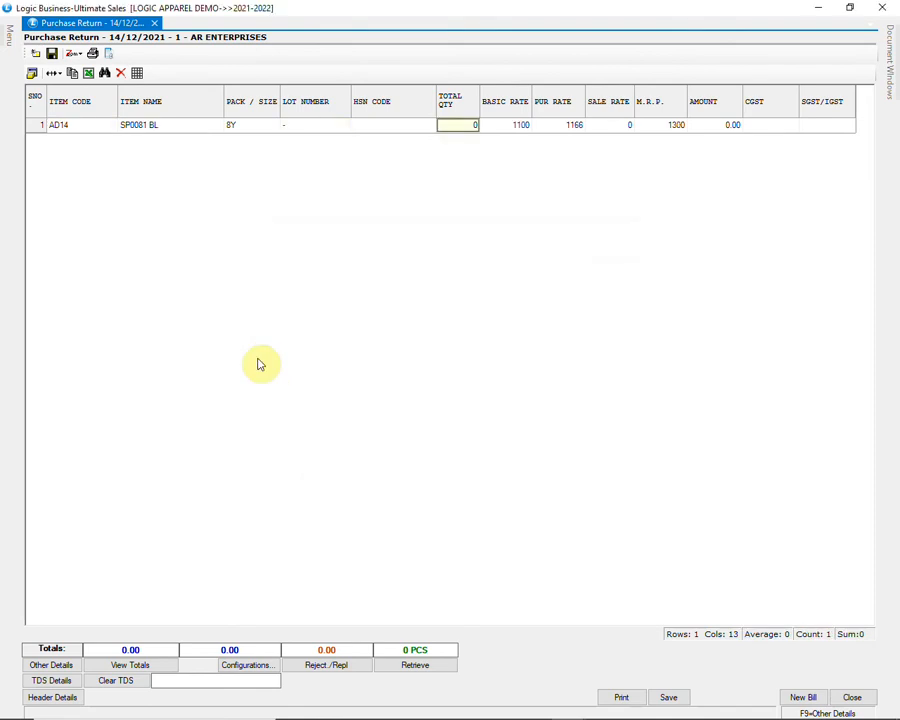
type("5")
key("Return")
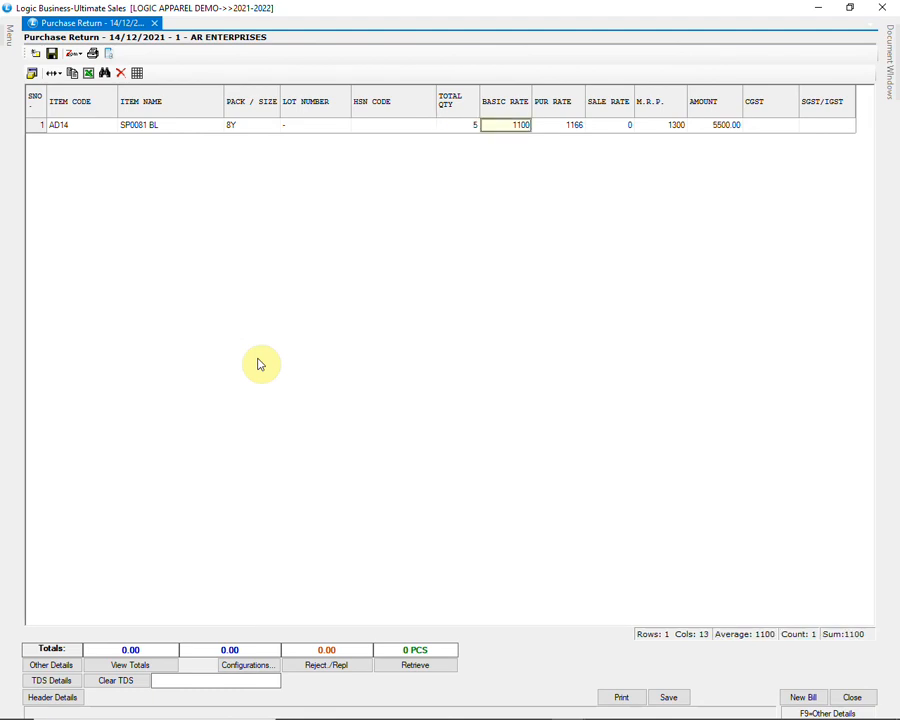
key("Return")
key("Return")
key("Return")
key("Return")
- Add item AD13 to the purchase return from its WAREHOUSE lot with a quantity of 2
key("Return")
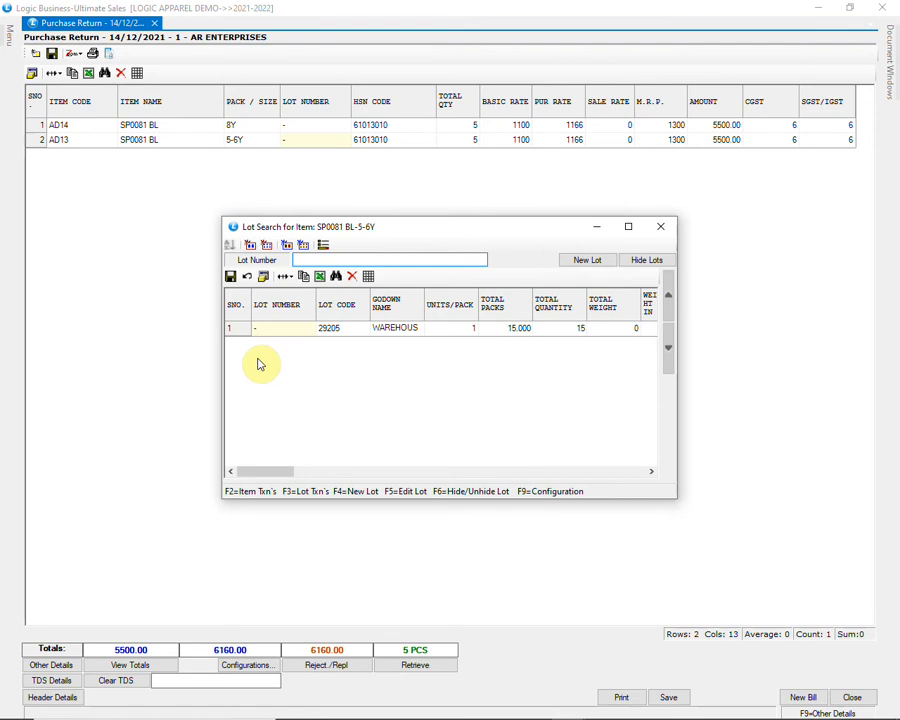
key("Return")
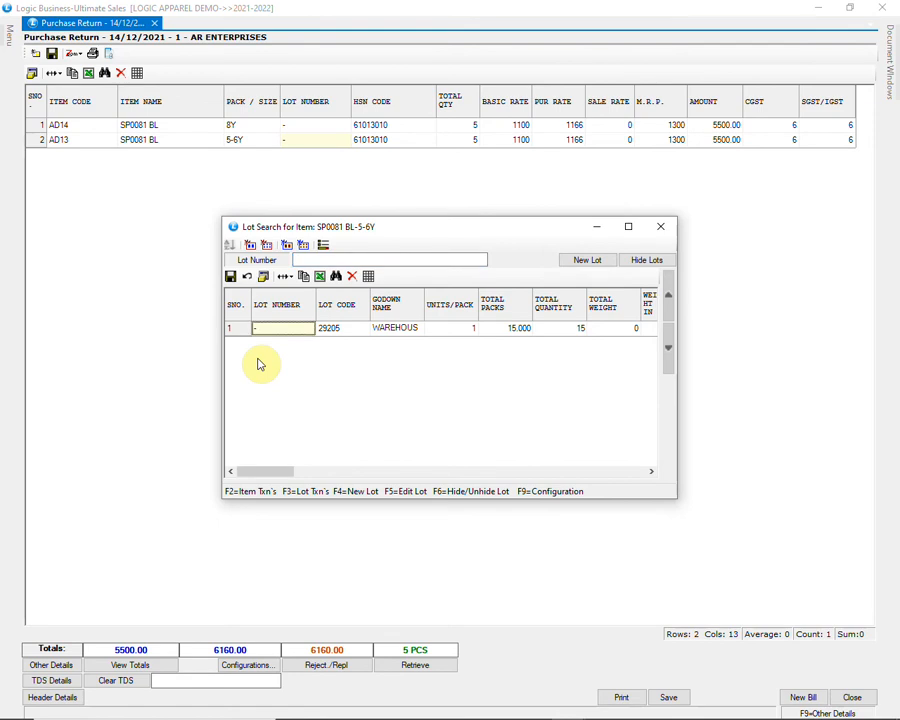
key("Return")
type("2")
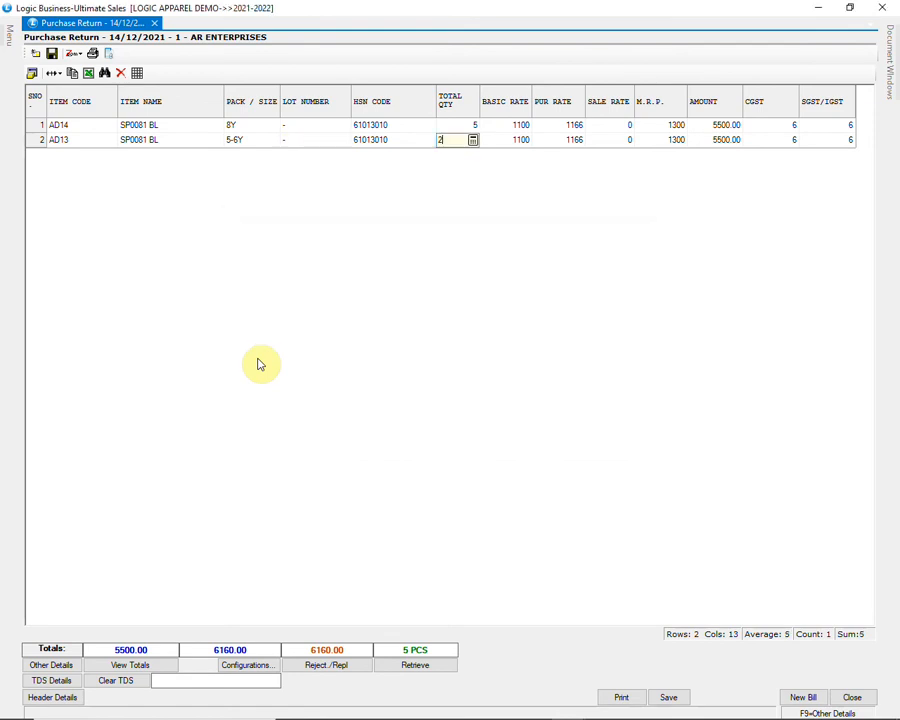
key("Return")
key("Return")
key("Return")
key("Return")
key("Return")
- Dismiss the lot search for item AD12 and clear that third line from the purchase return
key("Return")
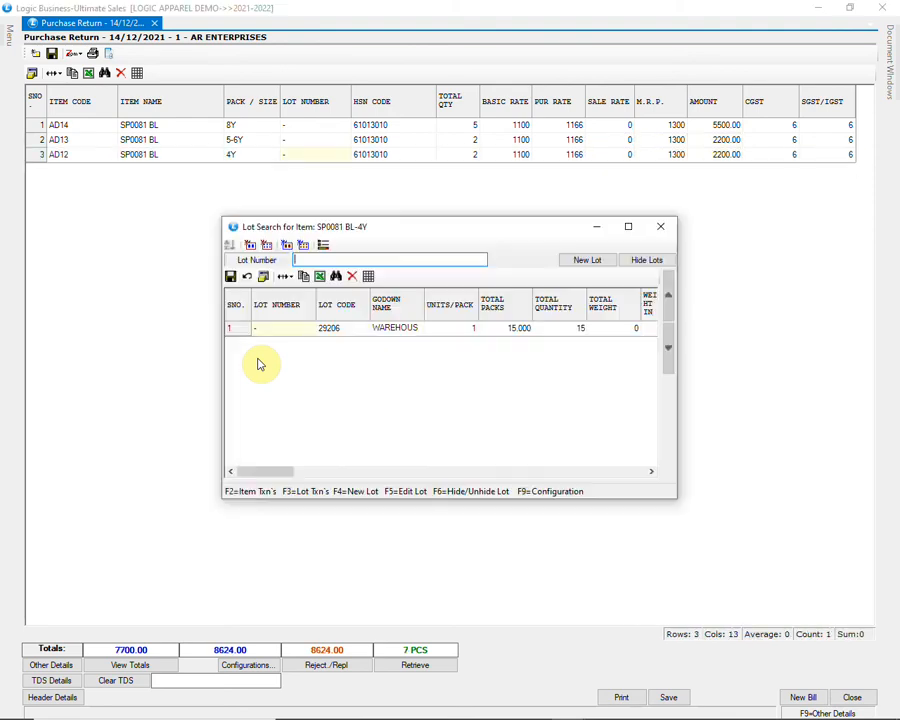
left_click(662, 227)
left_click(318, 145)
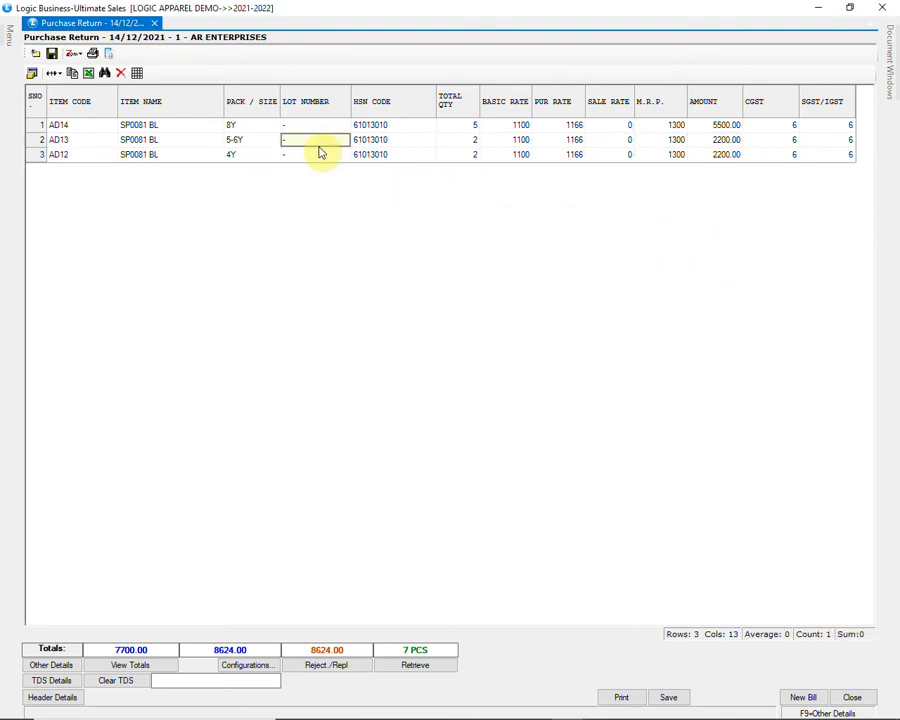
left_click(266, 160)
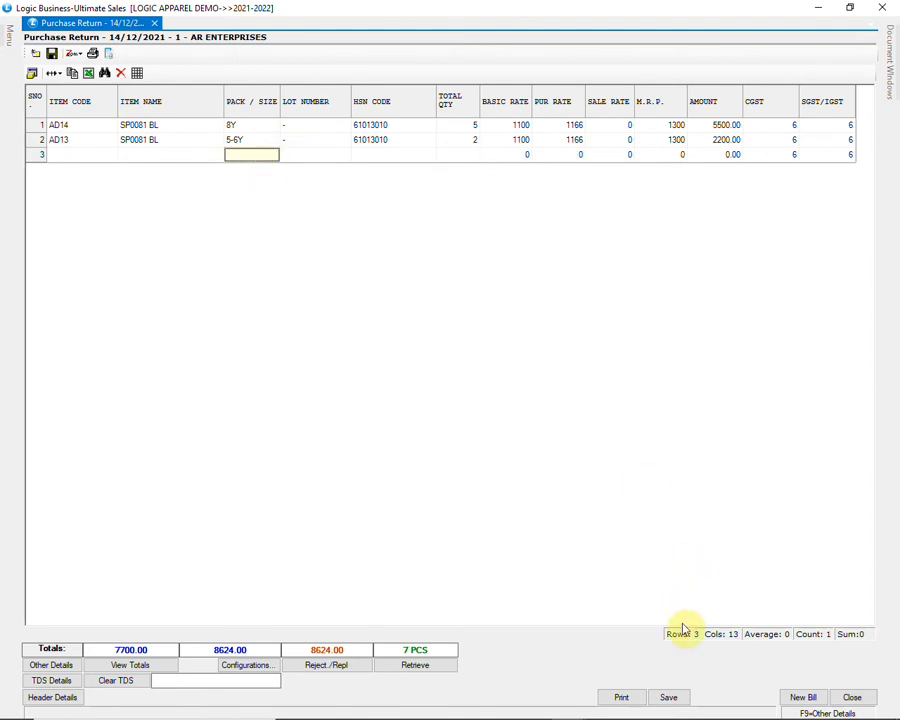
- Save the AR ENTERPRISES purchase return and close the return form
left_click(668, 697)
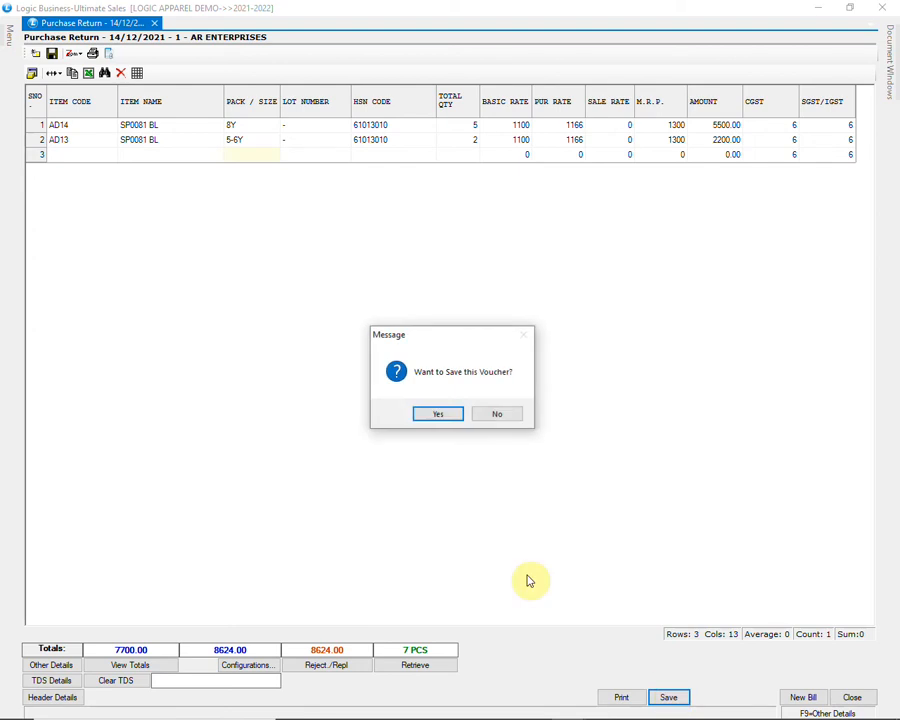
left_click(438, 416)
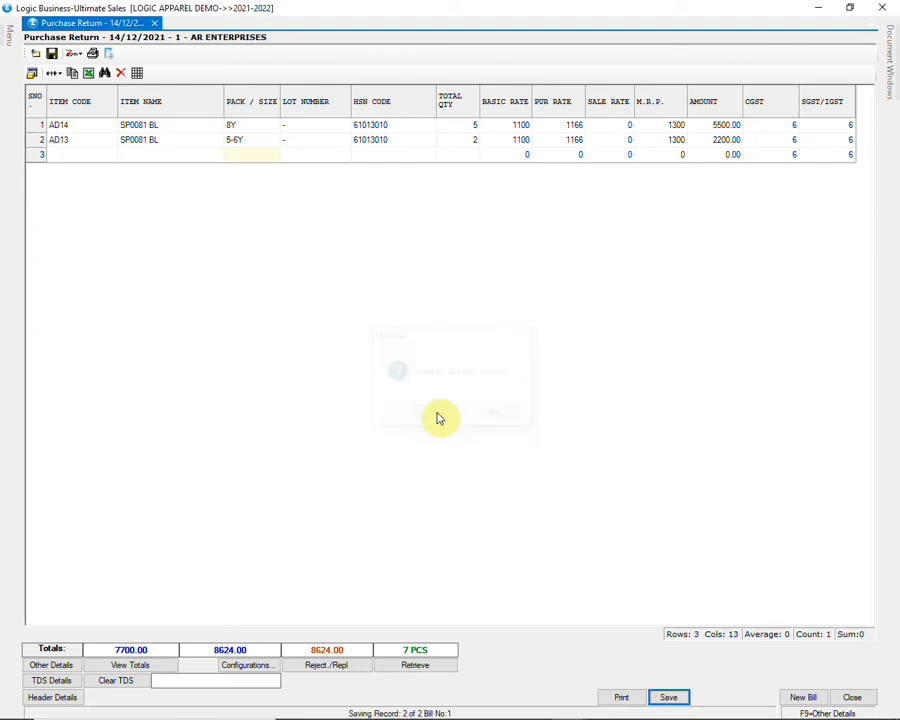
left_click(848, 697)
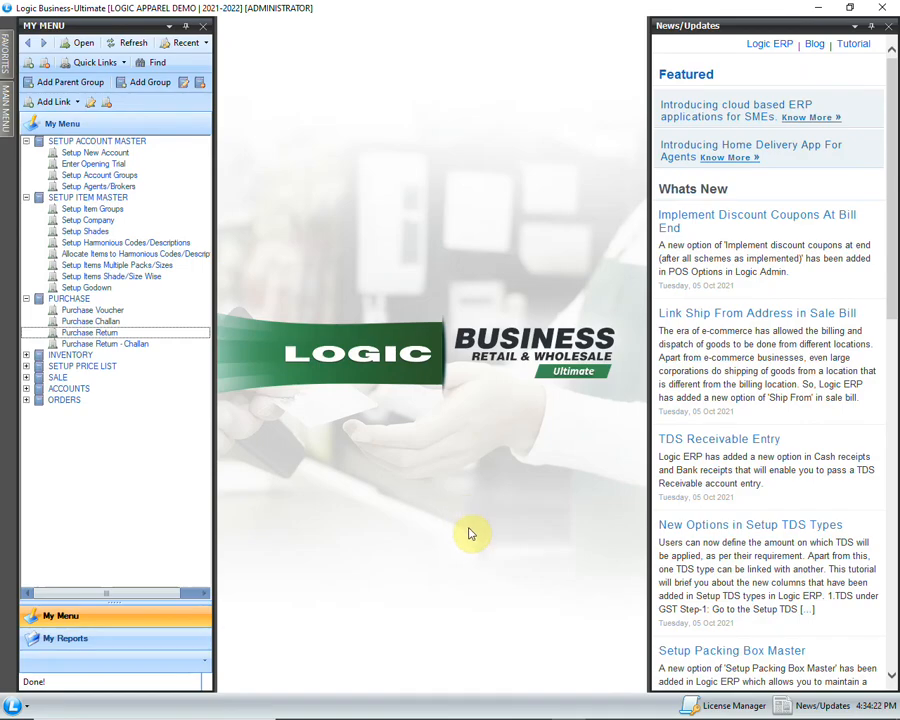
- Open the godown-wise stock transfer form from the inventory group
left_click(190, 336)
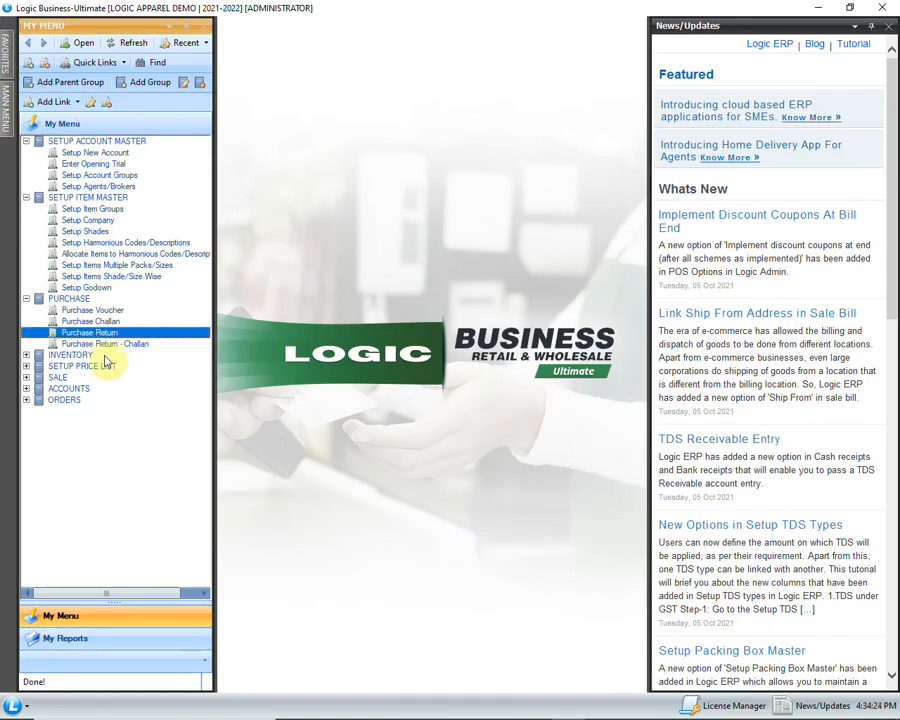
left_click(26, 355)
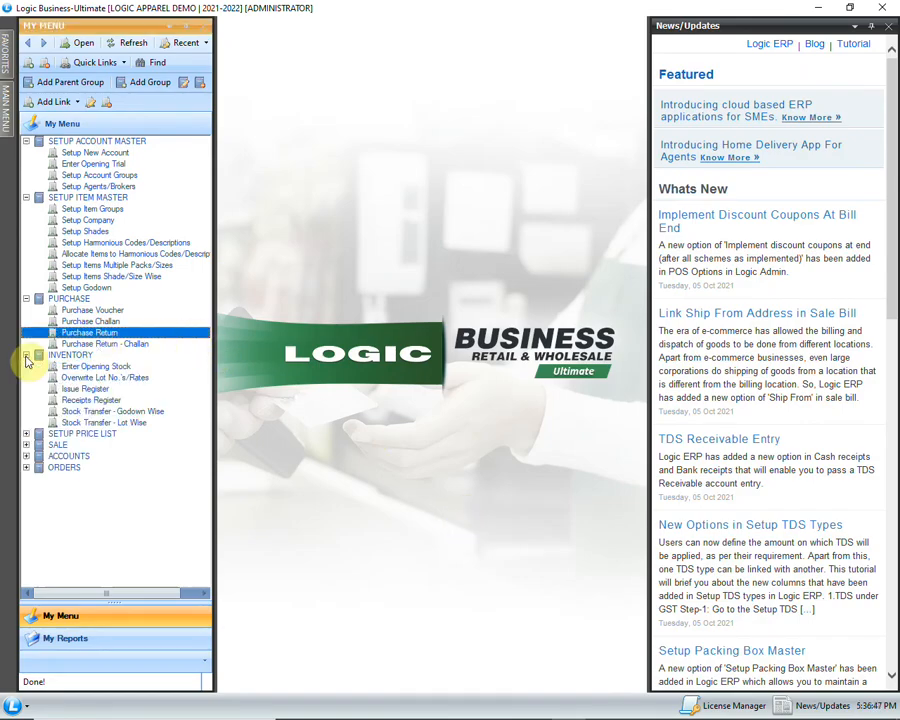
left_click(172, 413)
double_click(190, 414)
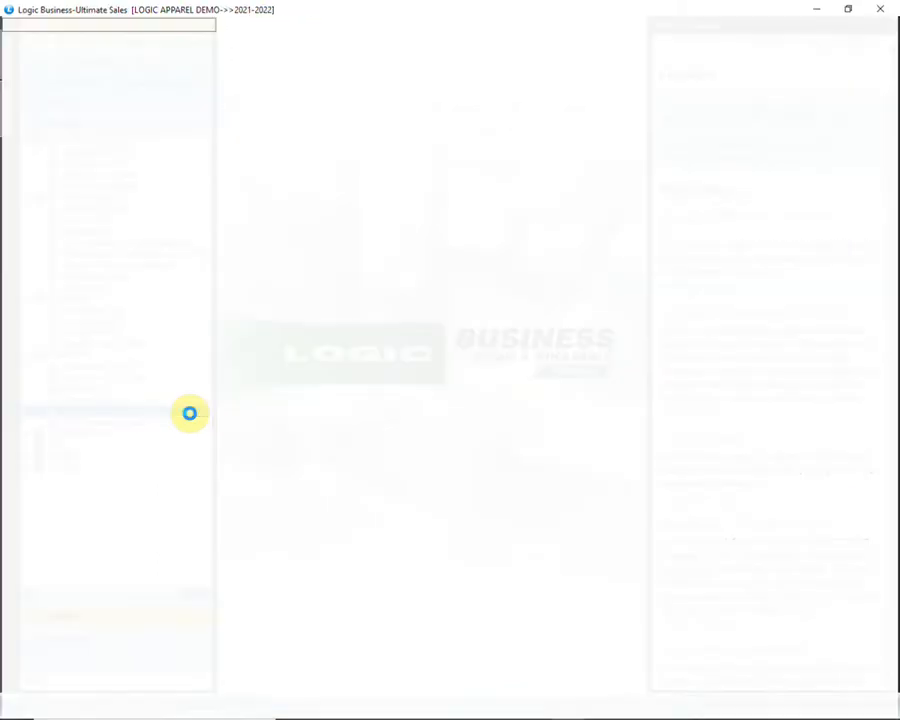
- Start a godown-wise stock transfer voucher with Godown From set to WAREHOUSE and Godown To set to STORE
key("Return")
key("Return")
key("Return")
key("Return")
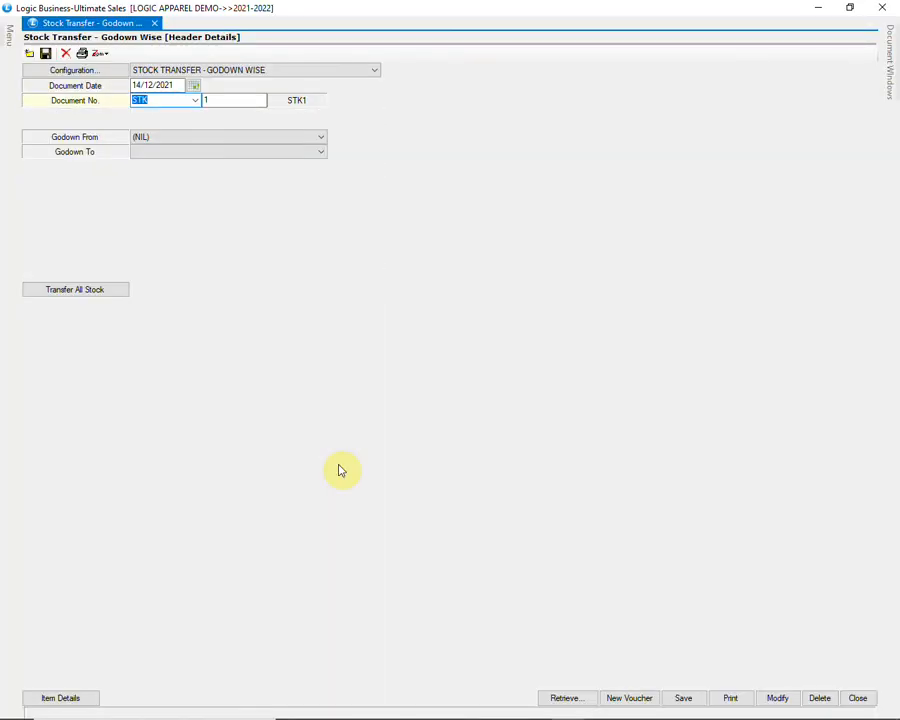
key("Return")
left_click(259, 140)
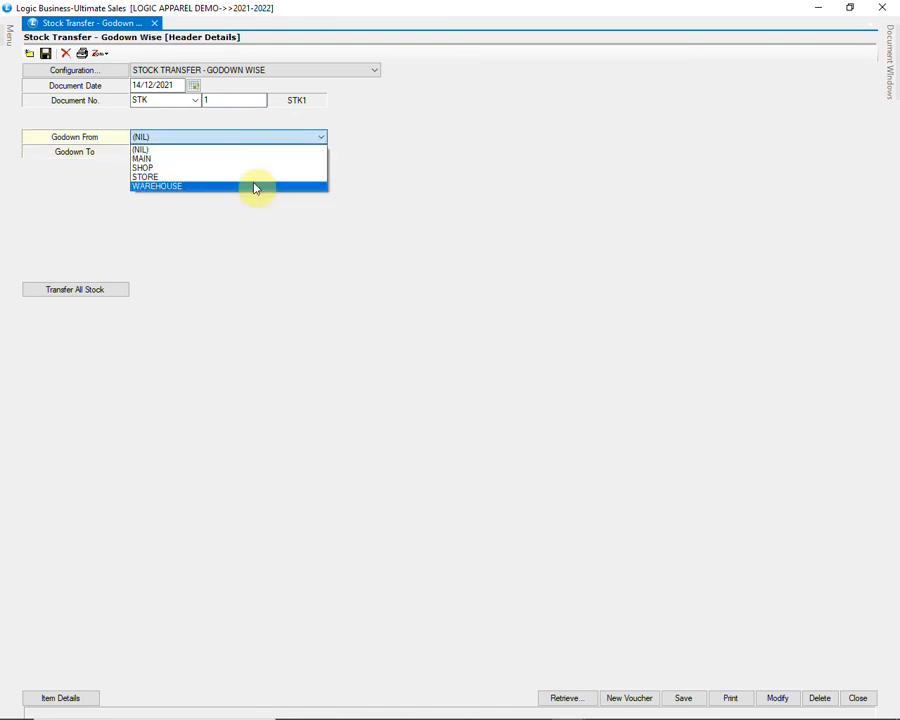
left_click(255, 187)
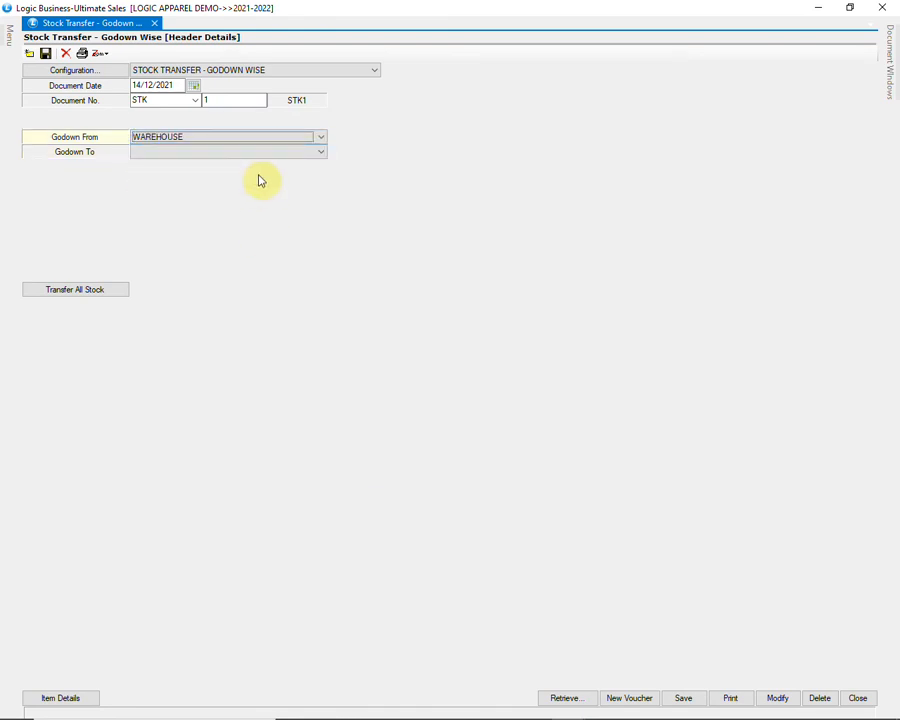
key("Return")
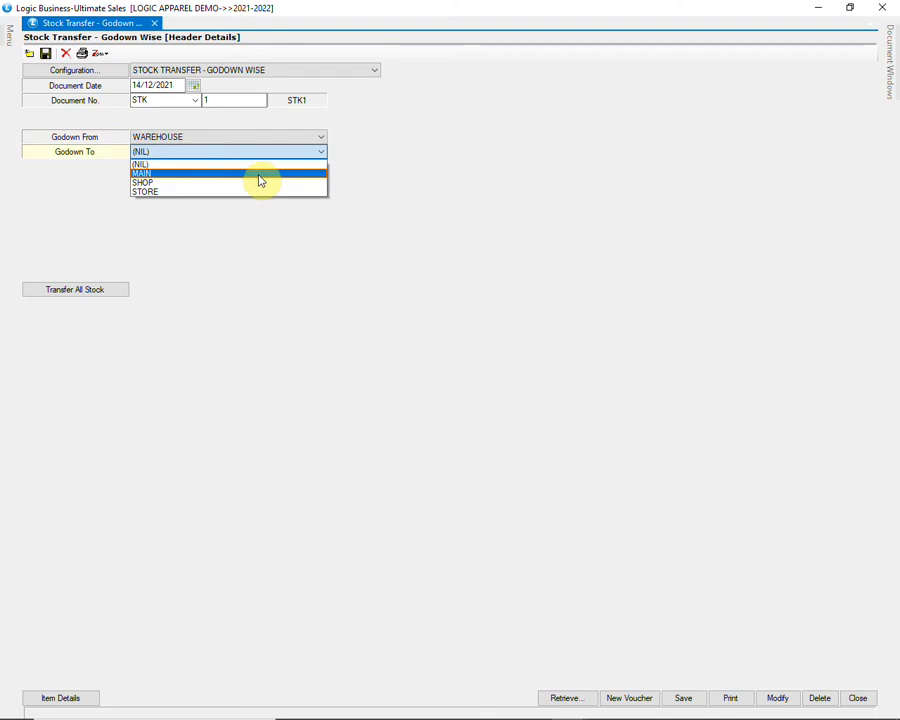
key("Down")
key("Down")
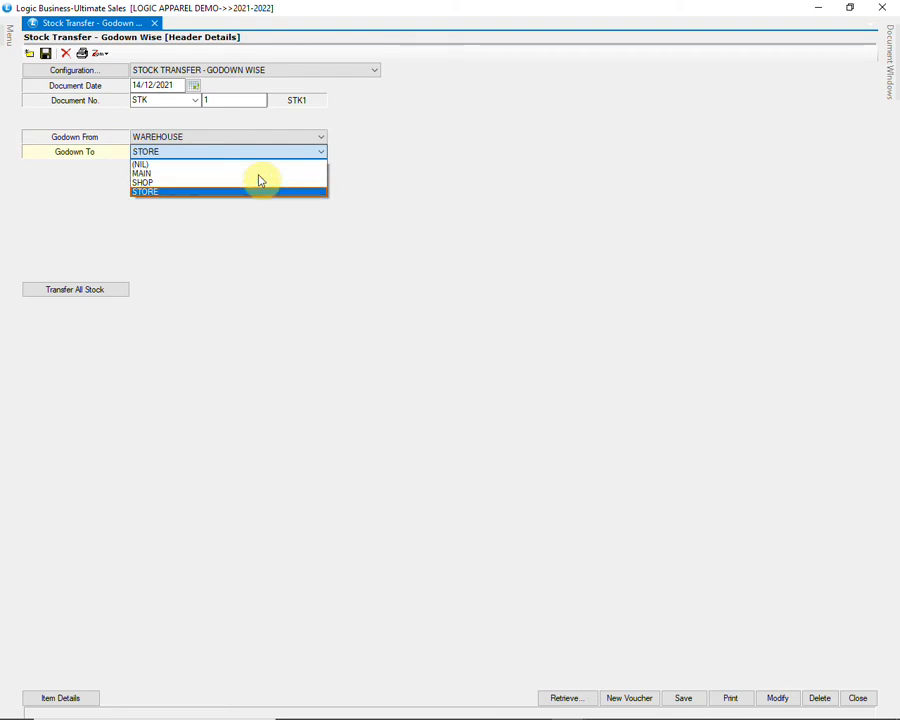
key("Return")
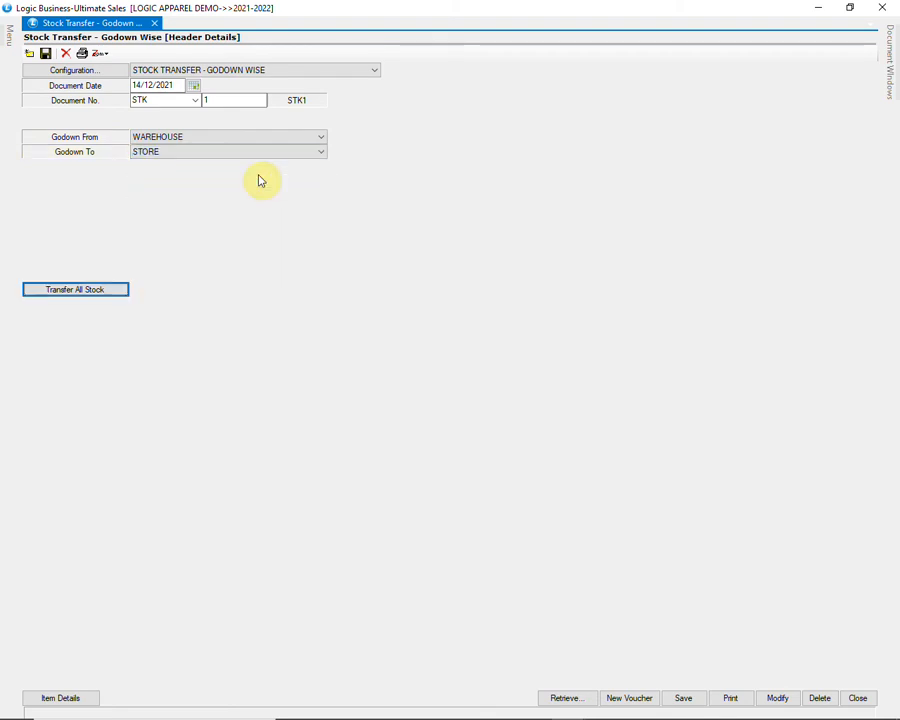
- Examine the item selection offered for transferring all stock, and leave it without choosing items
left_click(82, 292)
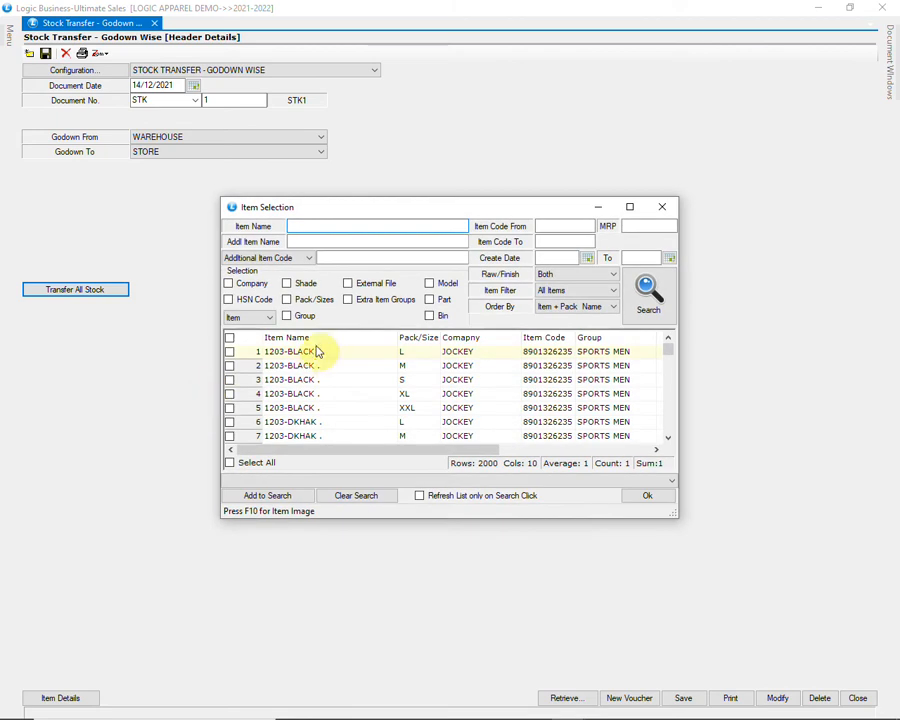
left_click(646, 495)
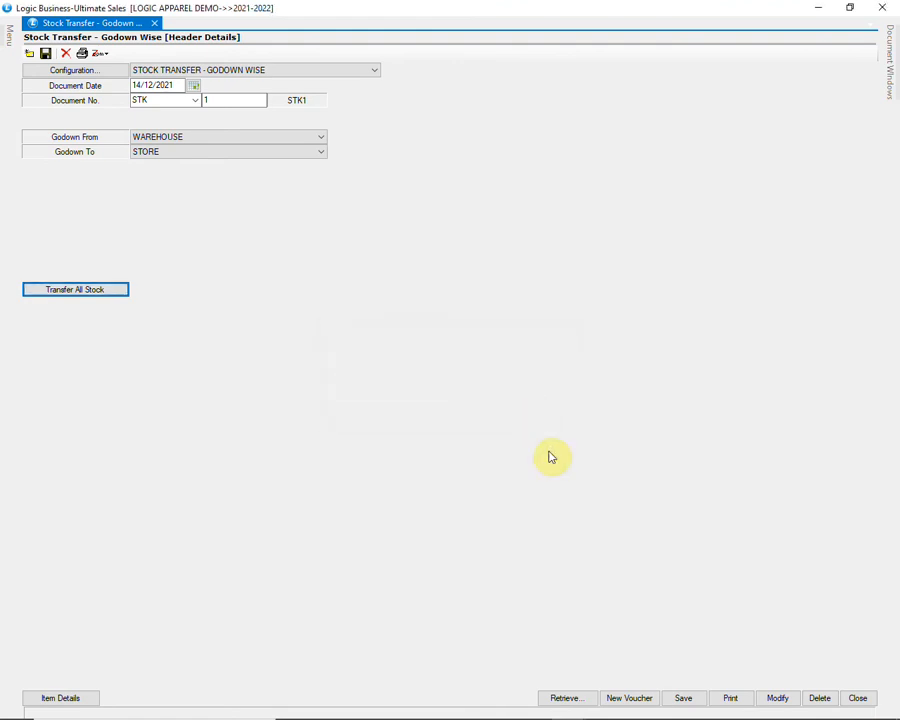
- Examine the options for retrieving items from an external file with the EXCEL configuration, and leave without importing a file
left_click(566, 700)
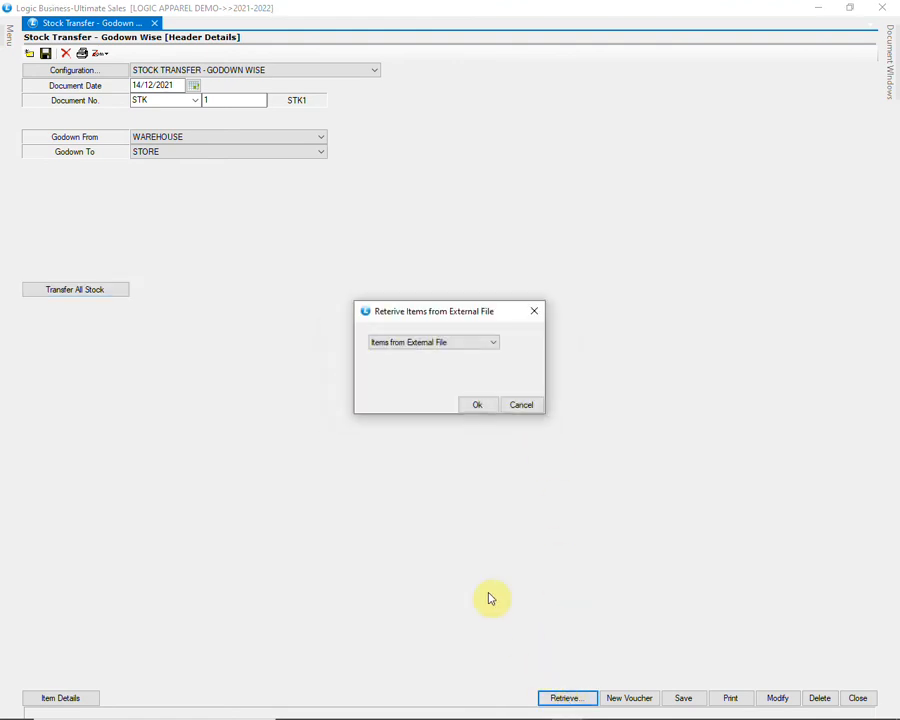
left_click(474, 346)
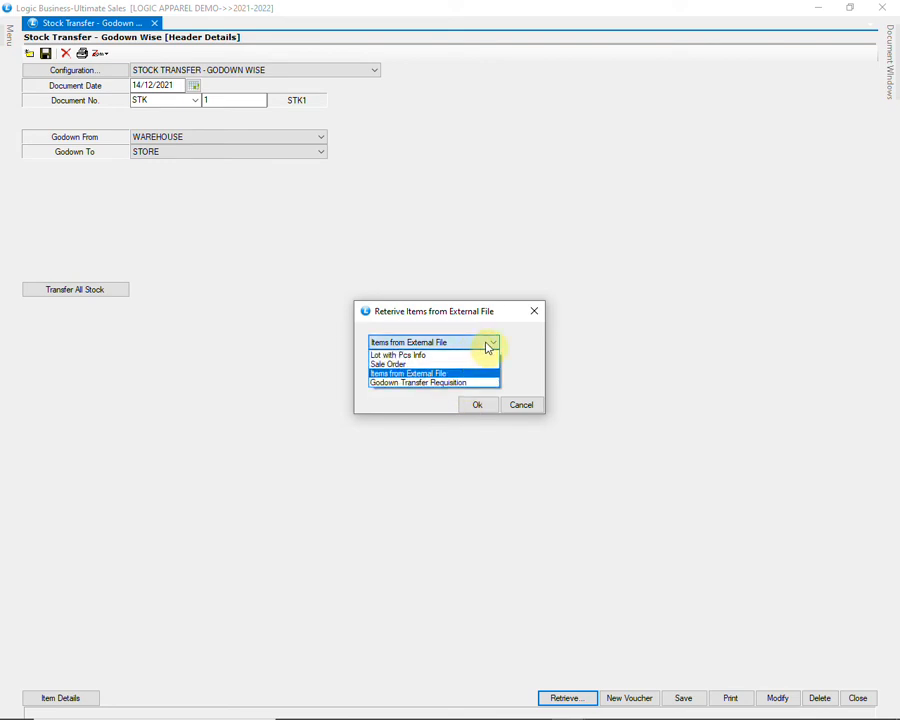
left_click(488, 347)
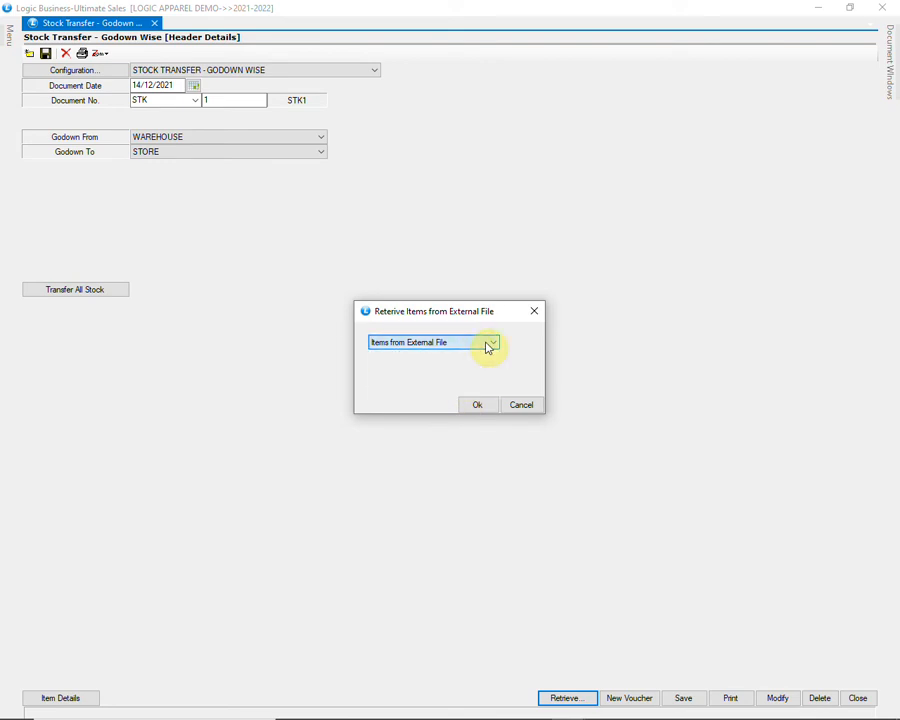
left_click(477, 404)
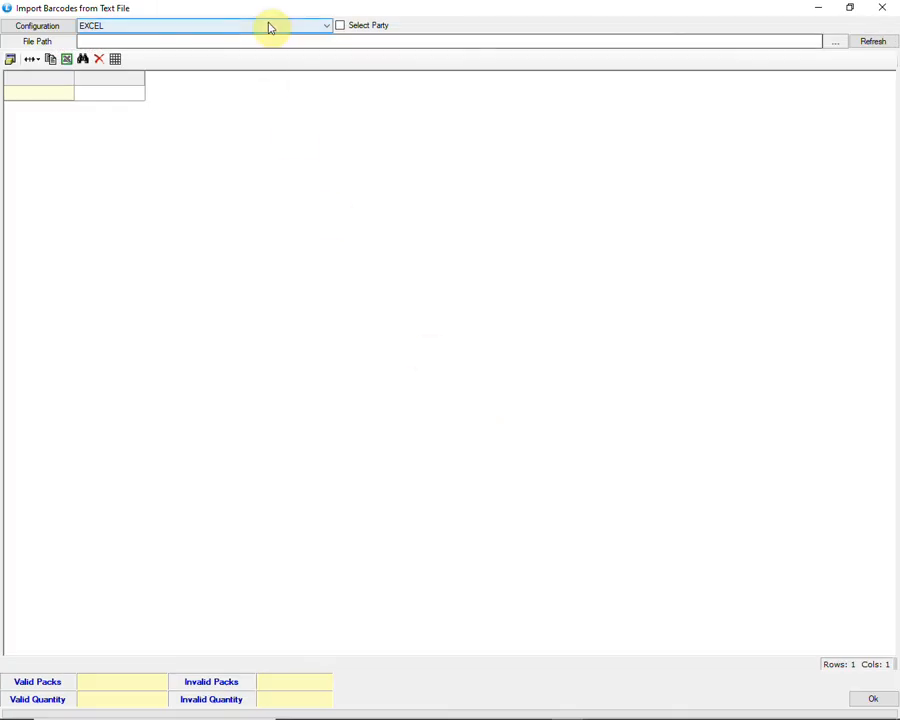
left_click(269, 27)
left_click(269, 38)
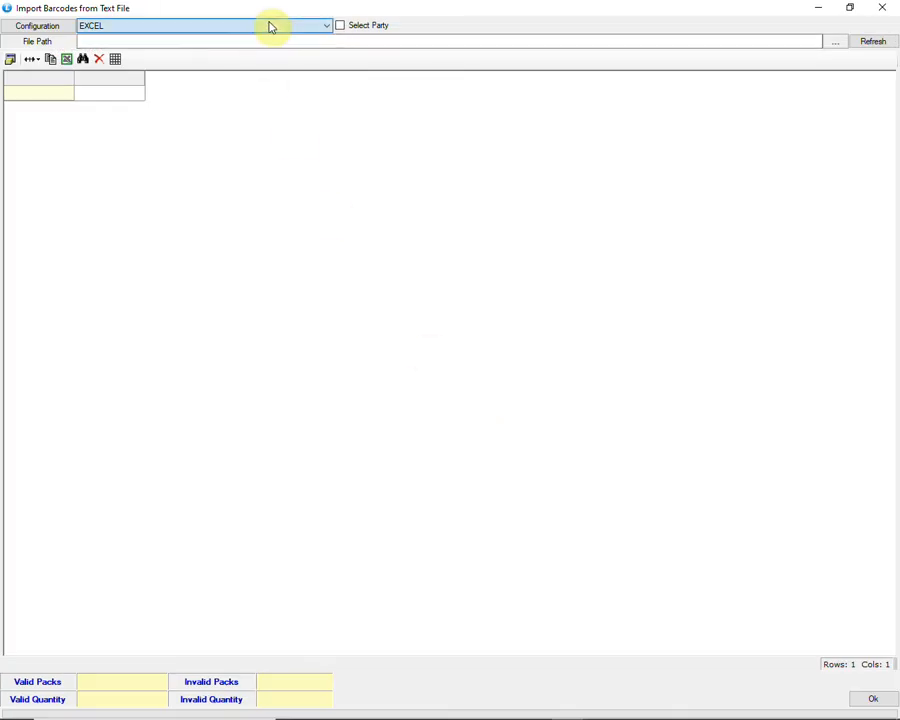
left_click(836, 42)
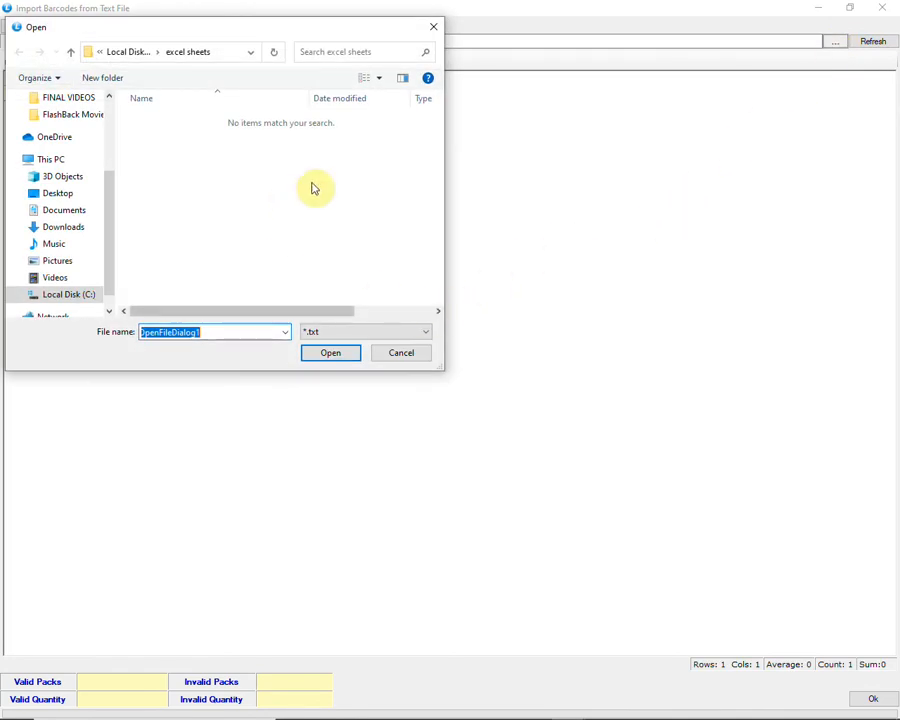
left_click(403, 354)
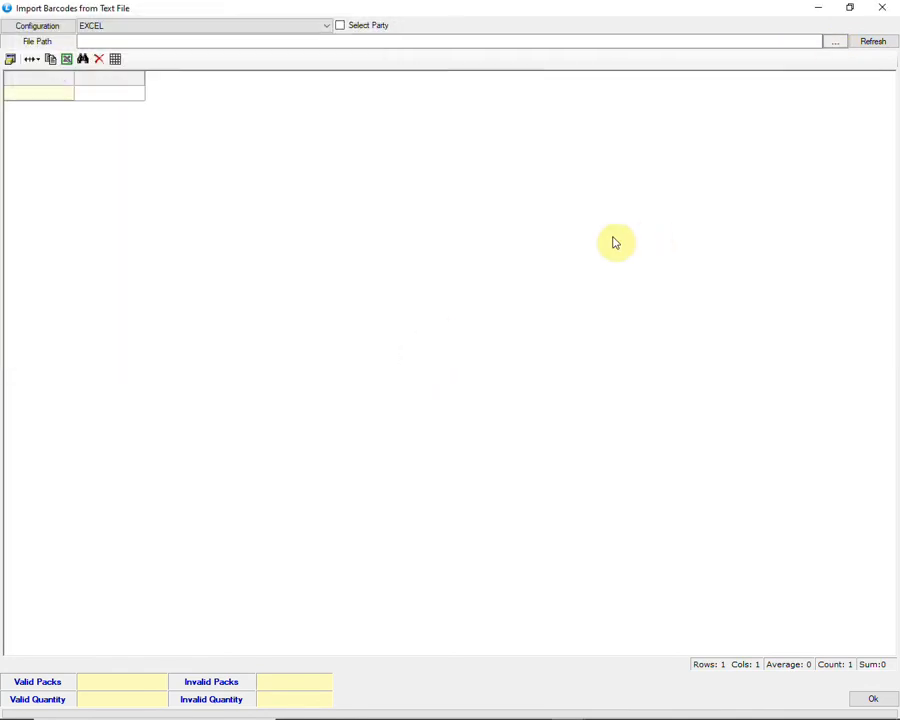
left_click(870, 696)
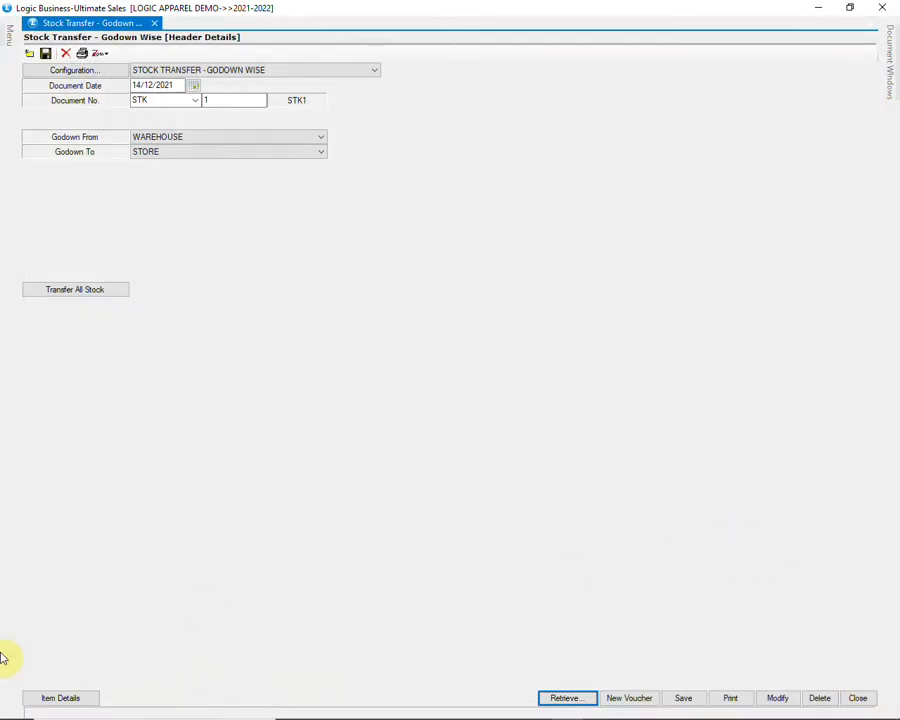
- Add item AD13 to the transfer's item details with a total quantity of 8
left_click(50, 699)
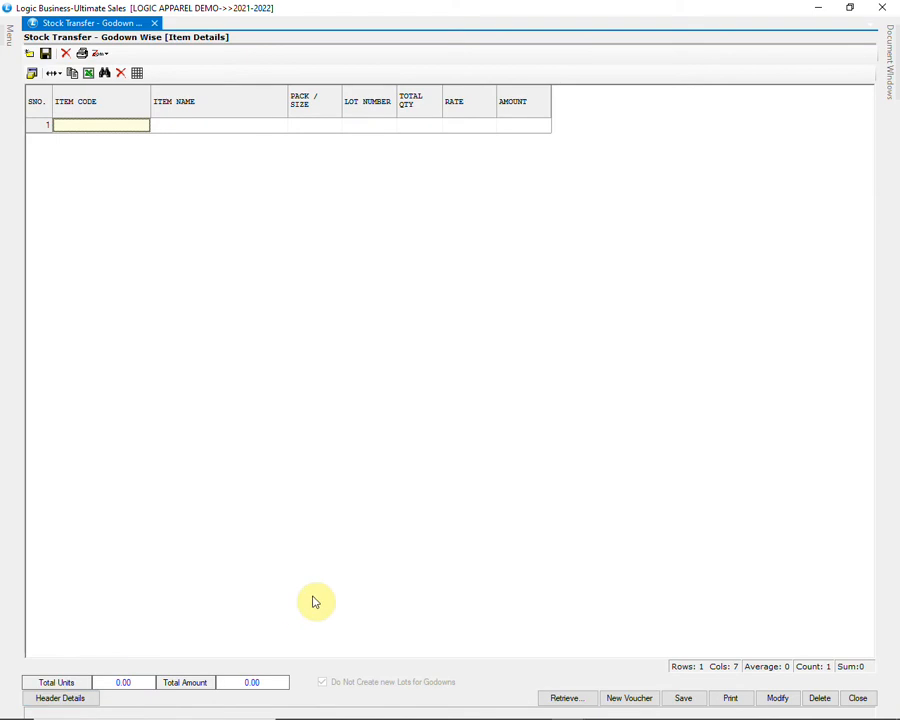
type("AD13")
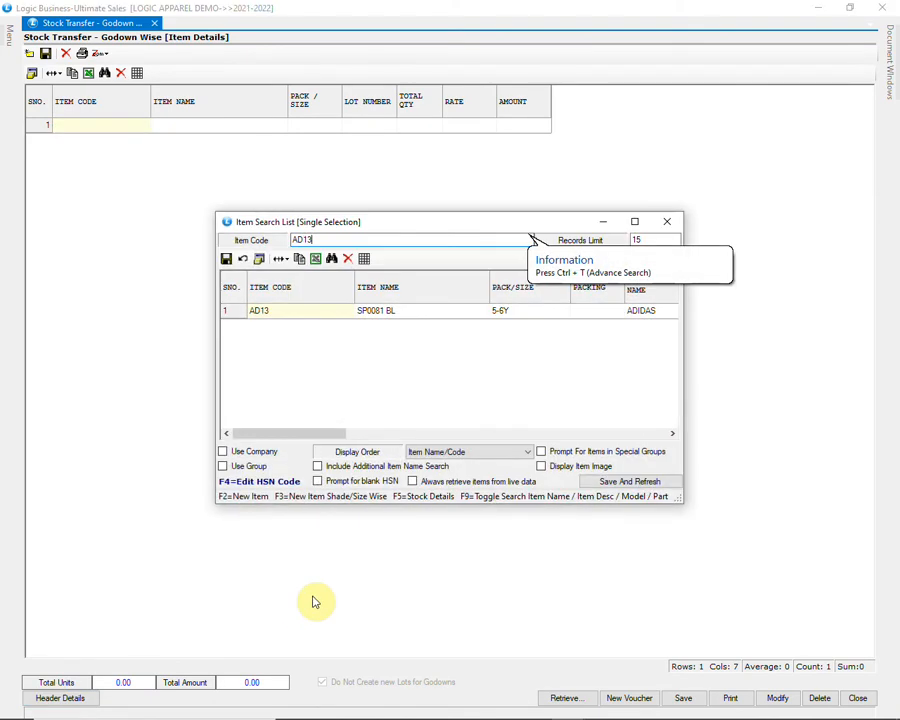
key("Return")
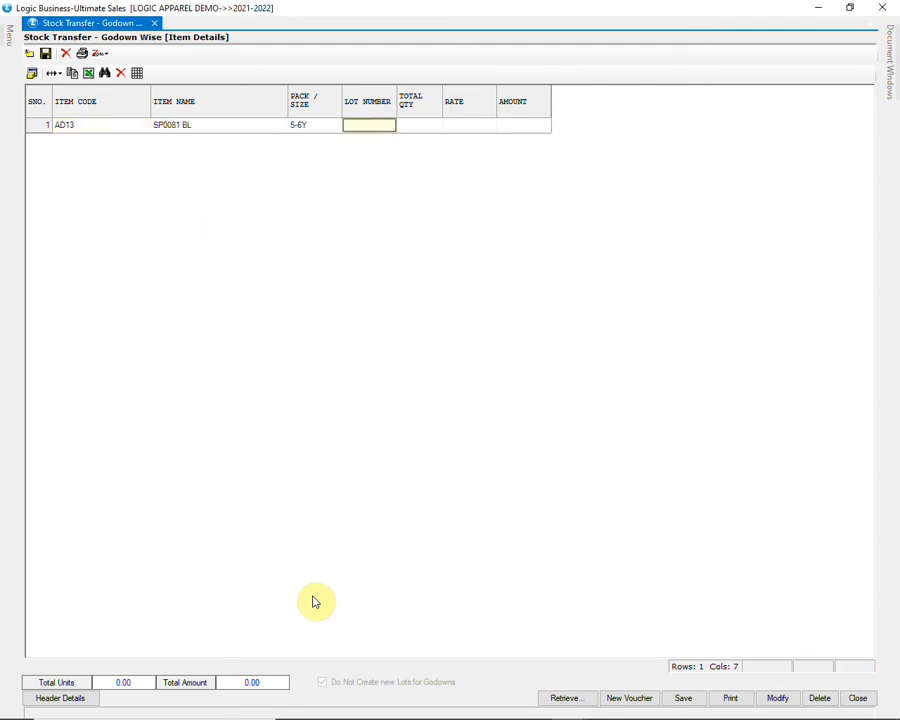
key("Return")
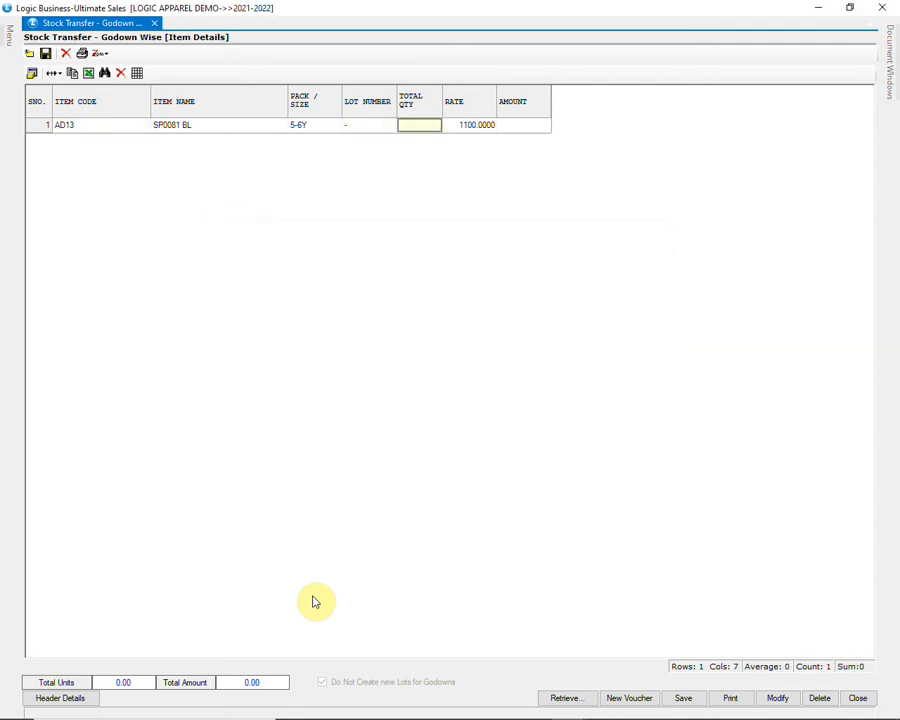
type("8")
key("Return")
key("Return")
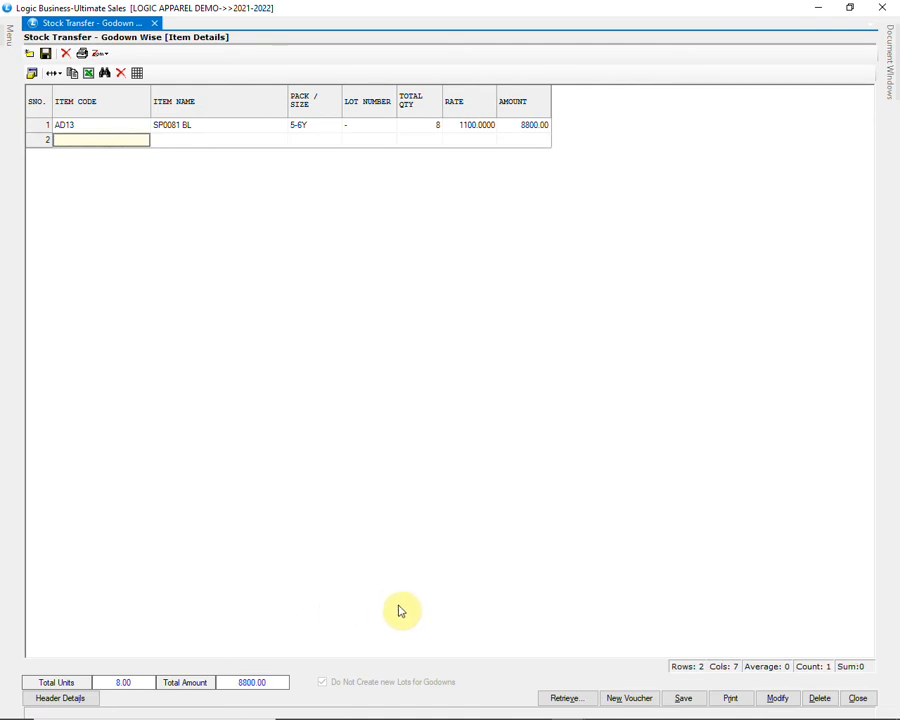
- Save the stock transfer voucher
left_click(684, 699)
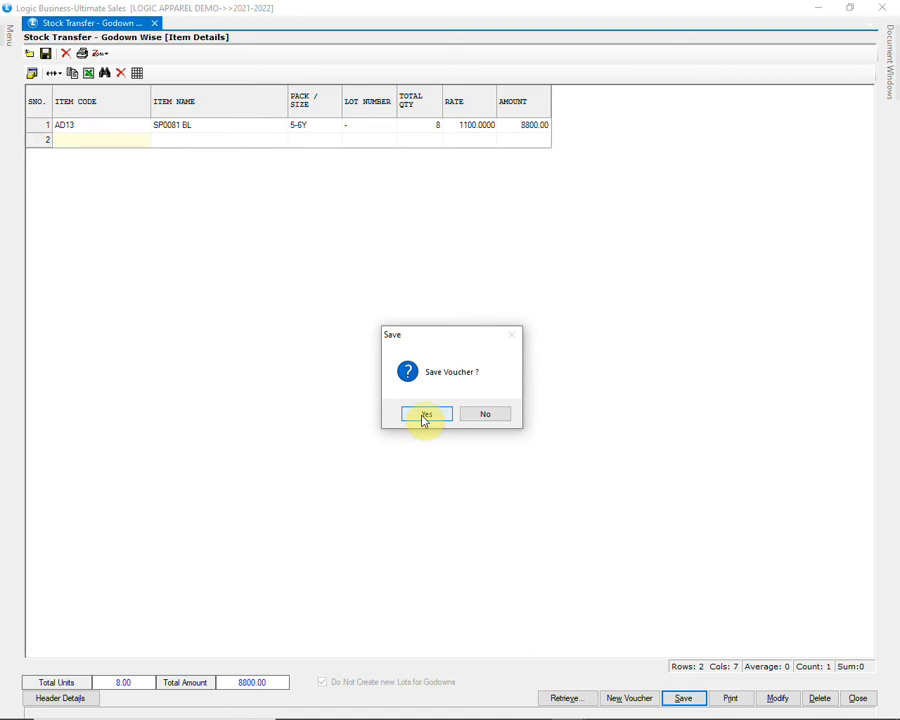
left_click(421, 414)
key("Return")
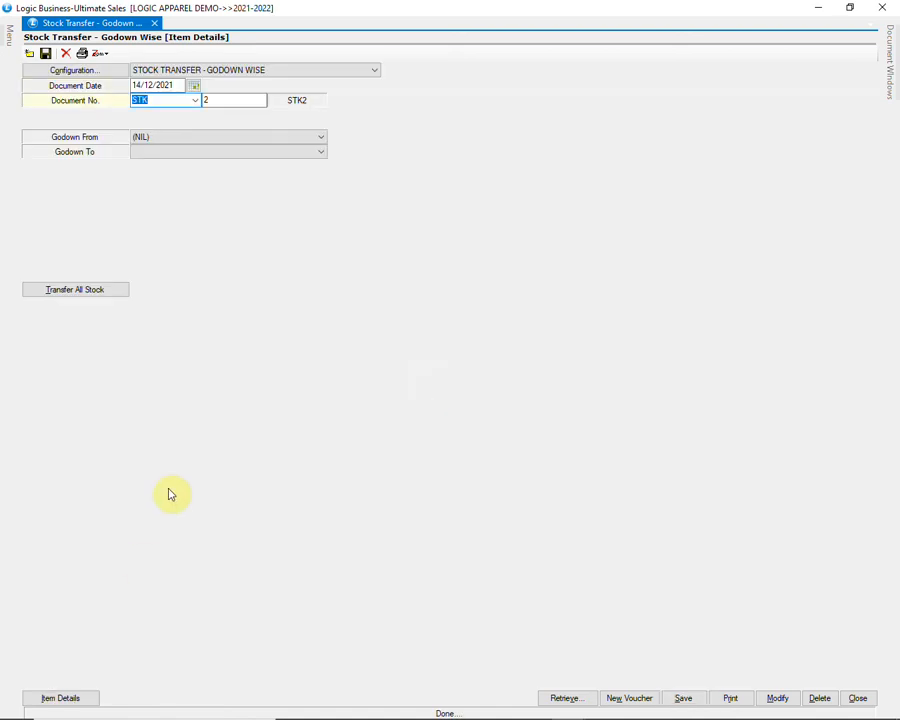
- Review the other settings of the stock transfer configuration without changing them, and close the voucher
left_click(91, 72)
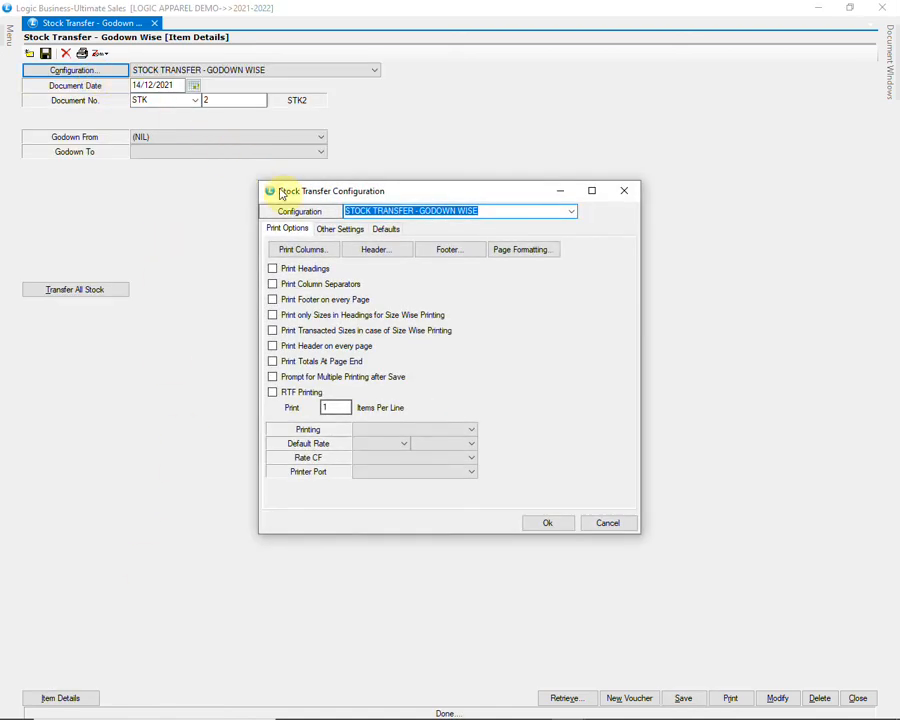
left_click(327, 231)
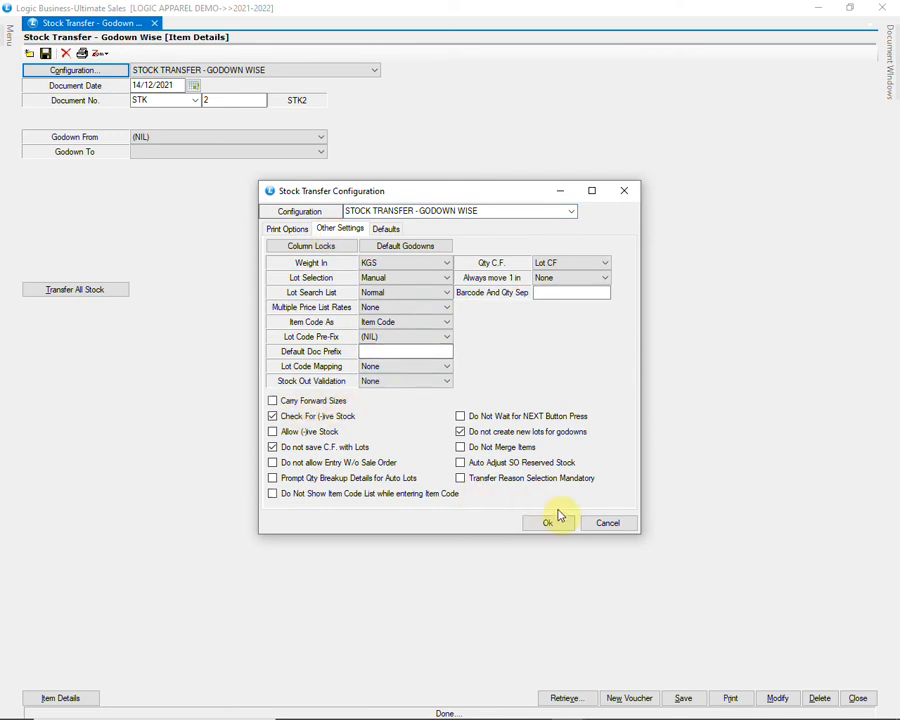
left_click(597, 522)
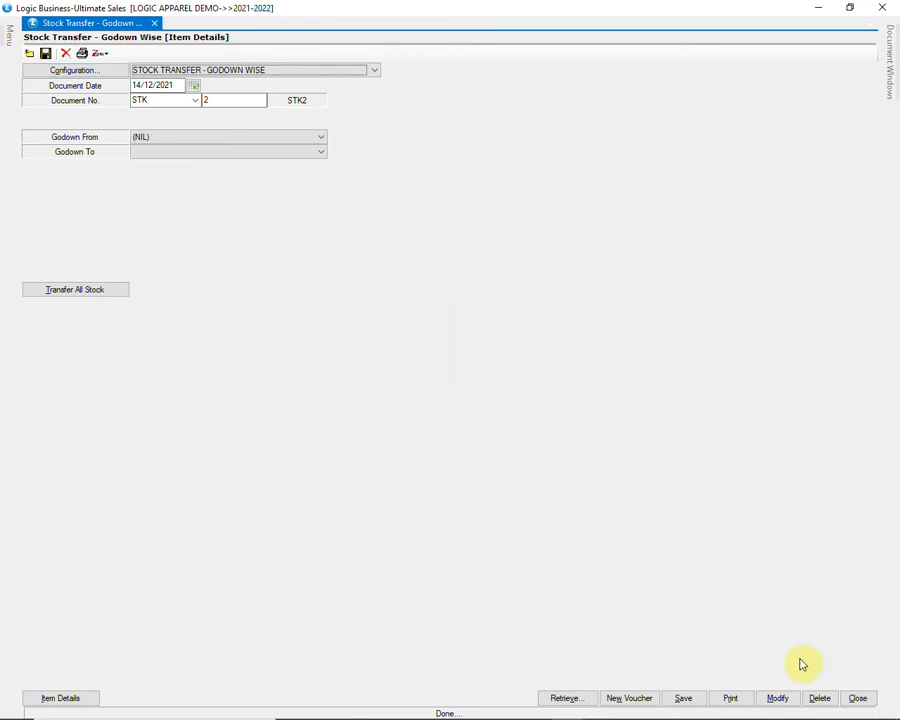
left_click(858, 698)
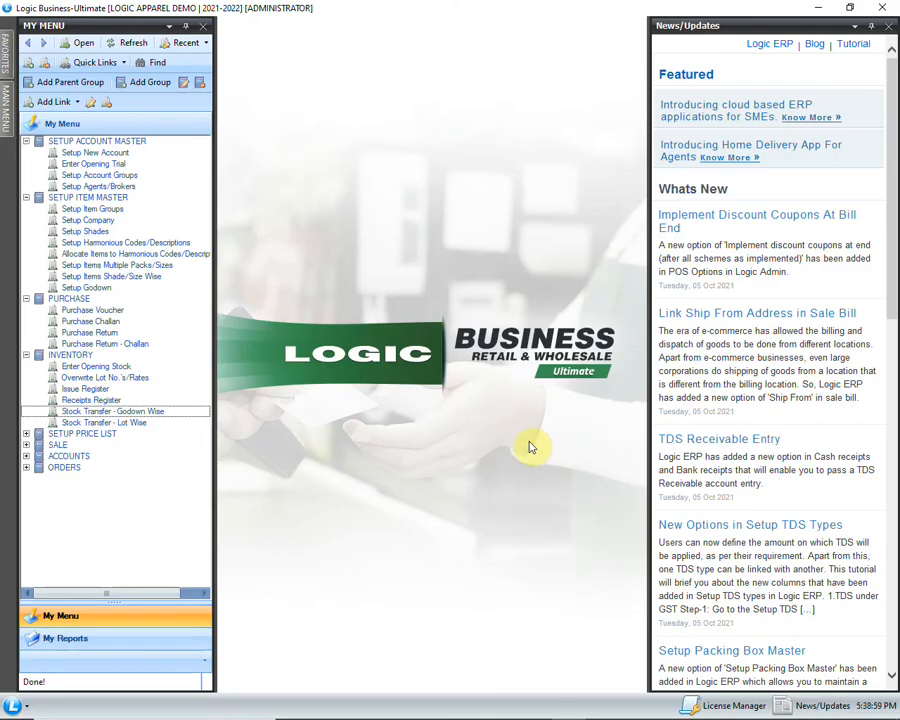
- Open Define Multiple Price Lists from the SETUP PRICE LIST group
left_click(208, 412)
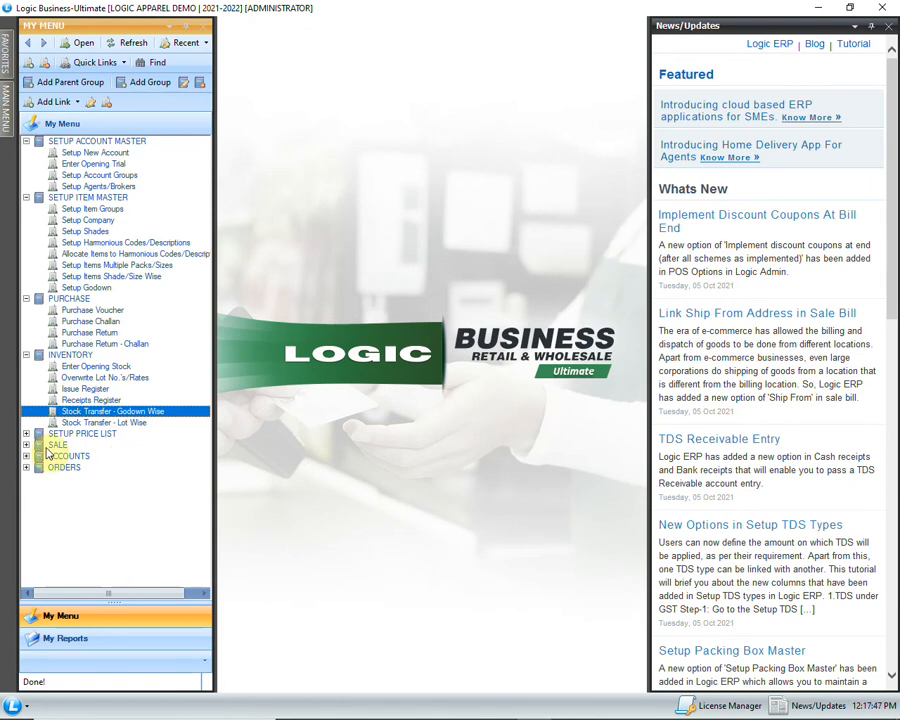
left_click(26, 434)
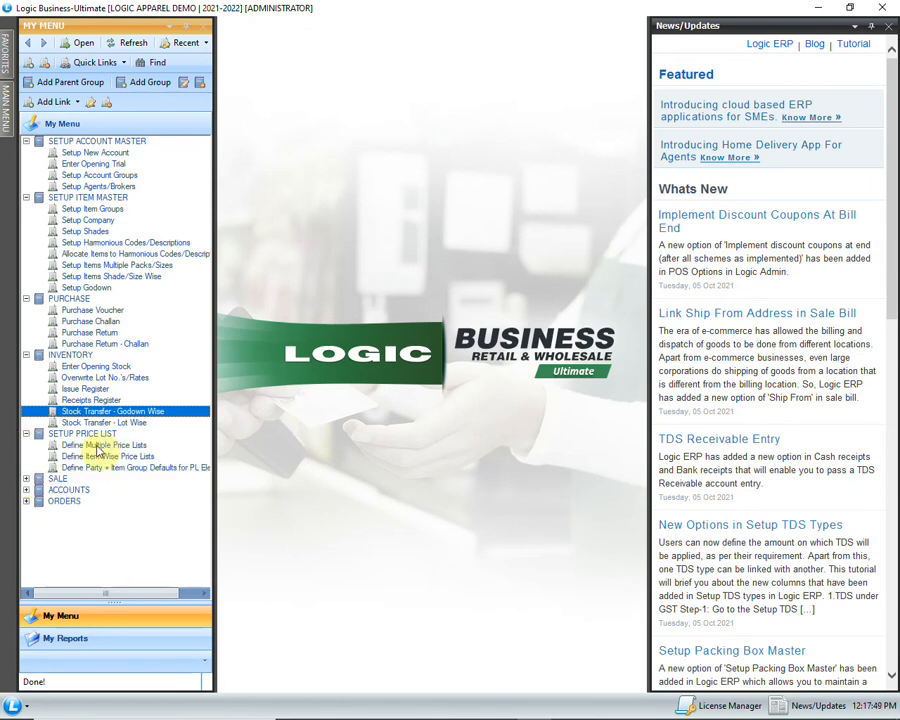
left_click(122, 445)
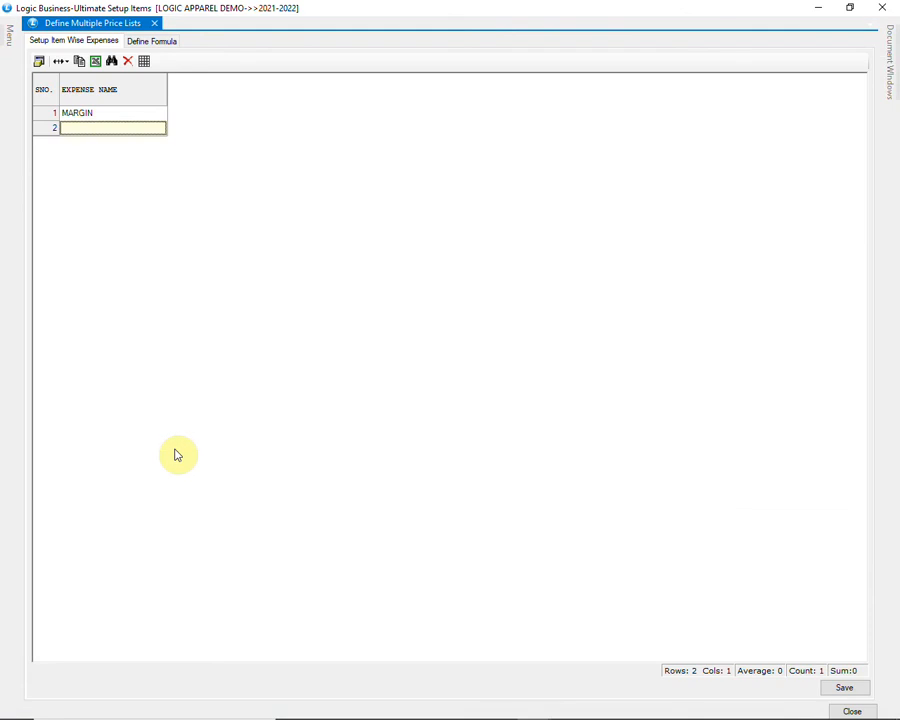
- Keep MARGIN as the first expense name and save the item-wise expenses
left_click(104, 115)
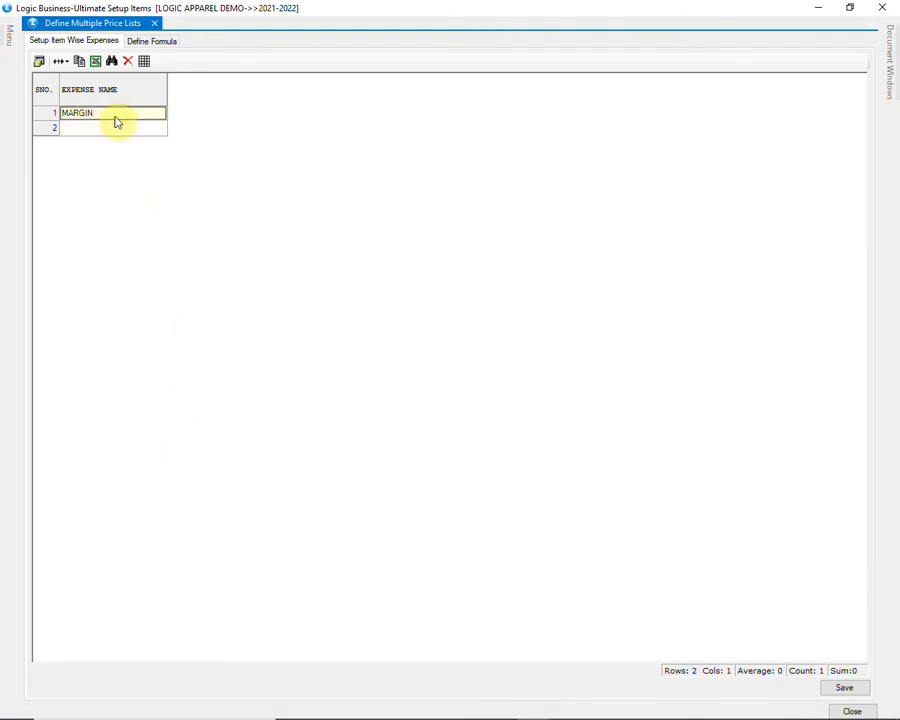
double_click(116, 117)
key("Return")
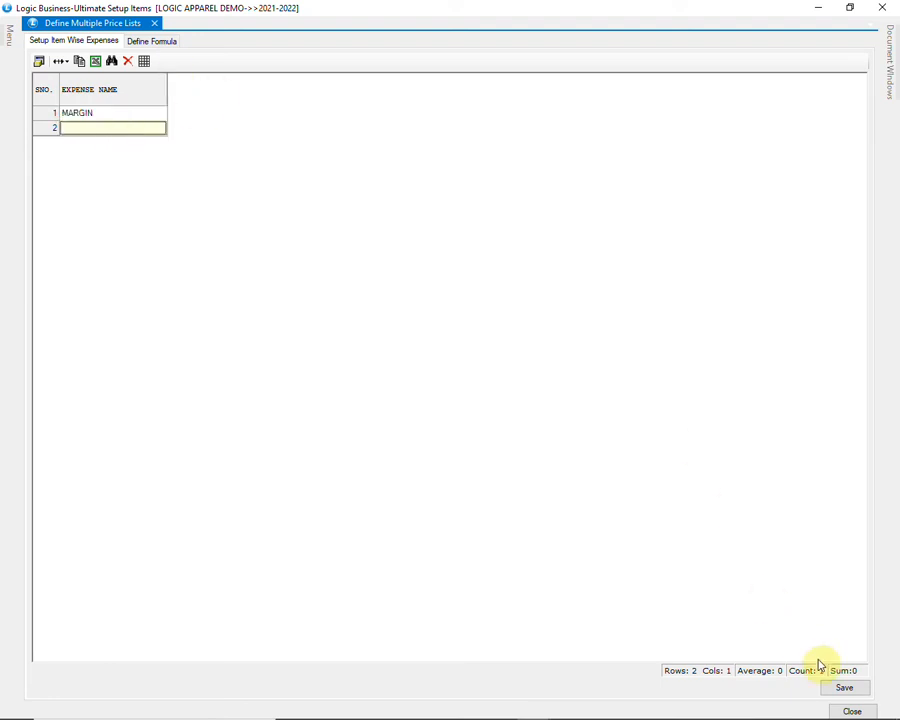
left_click(838, 687)
left_click(428, 414)
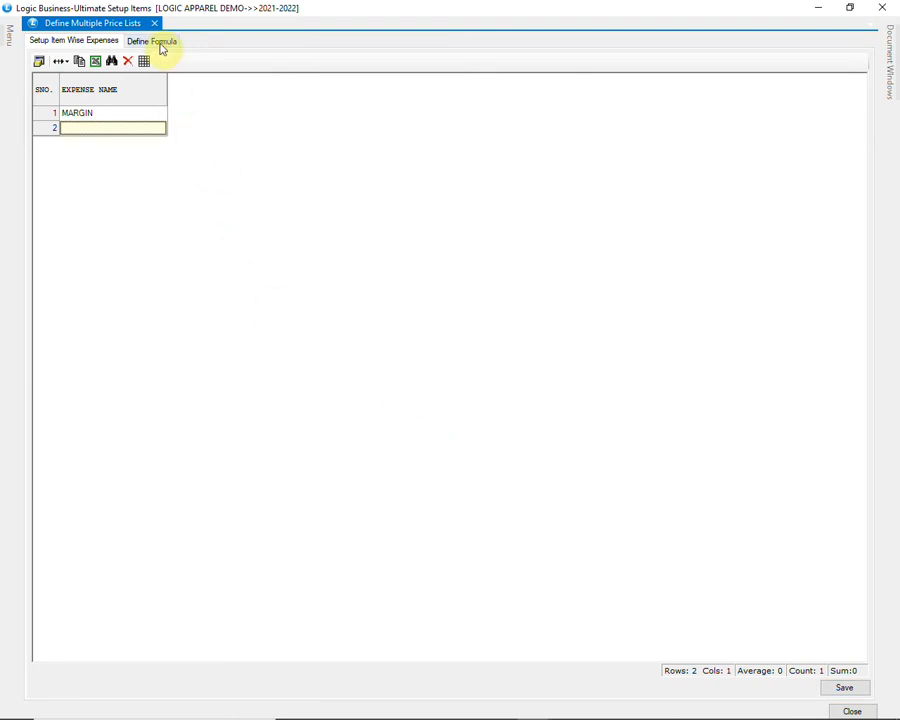
- Create a new price list formula configuration named LESS 20%
left_click(160, 42)
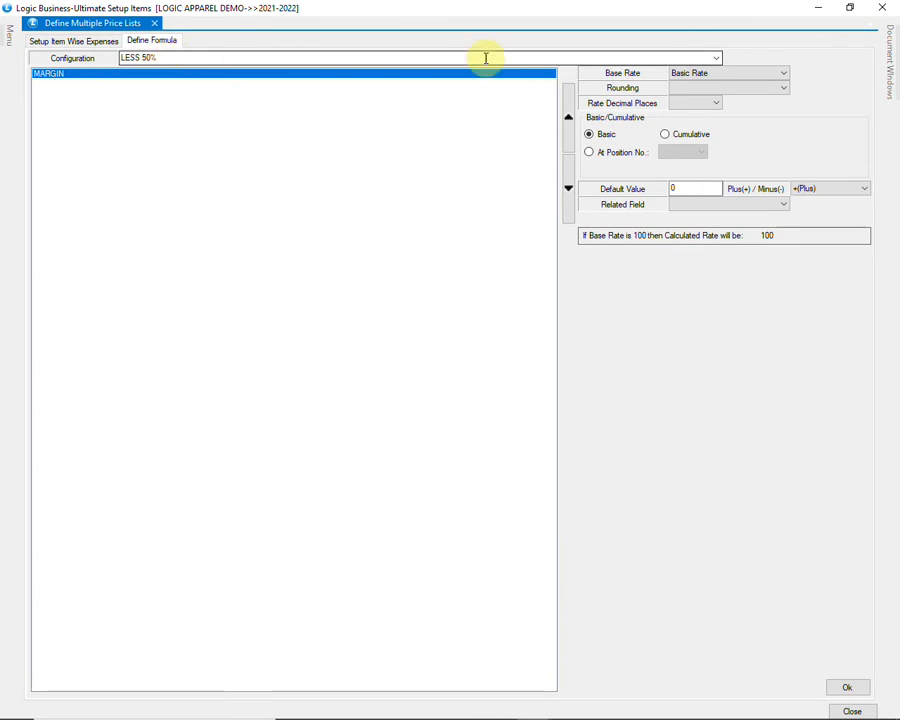
left_click(717, 60)
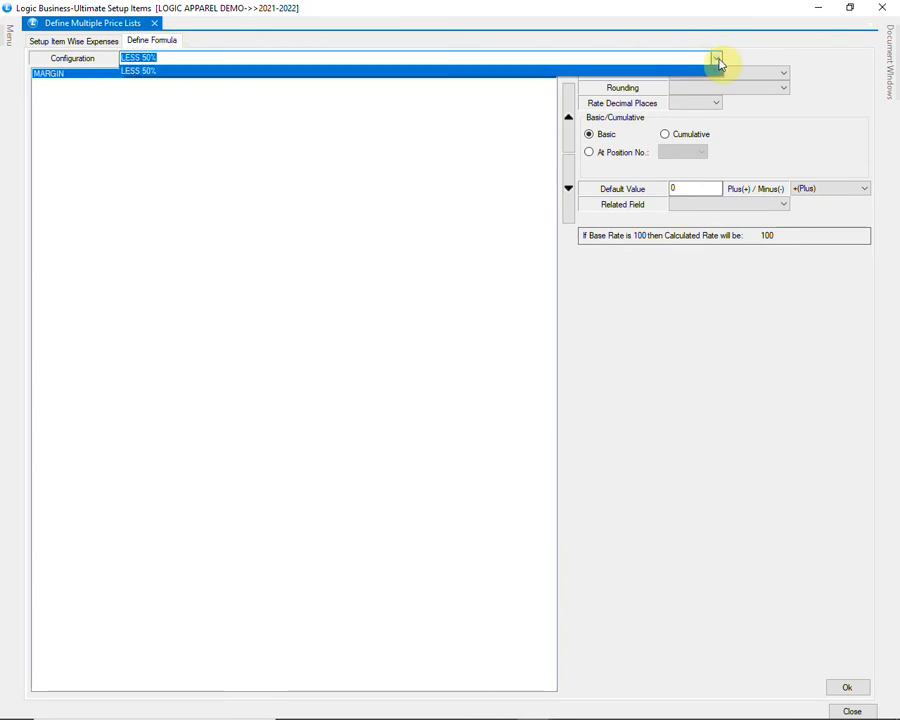
left_click(717, 60)
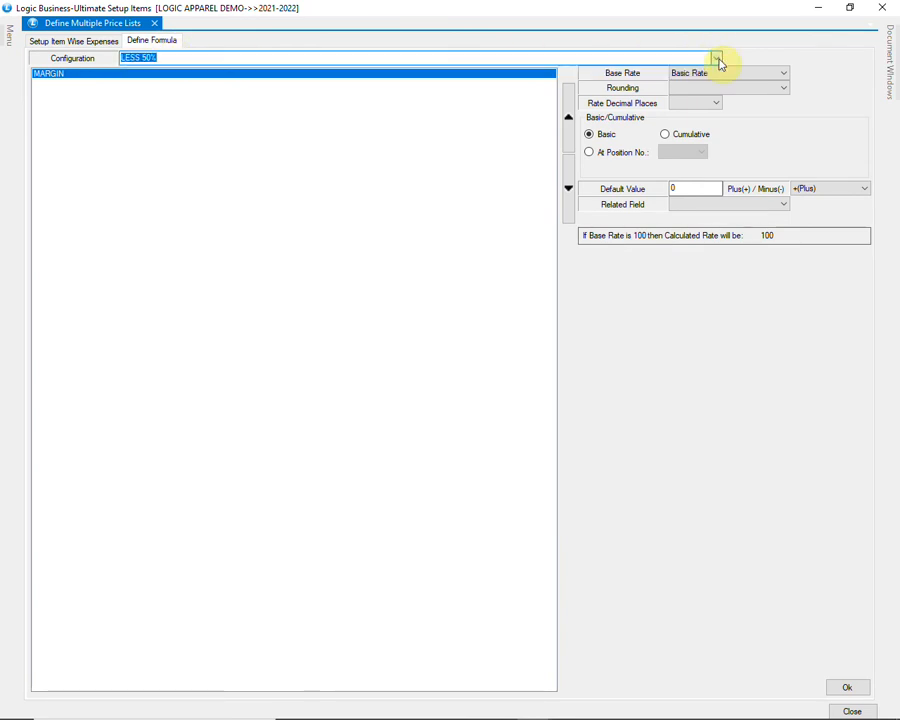
left_click(670, 60)
key("ctrl+shift+Left")
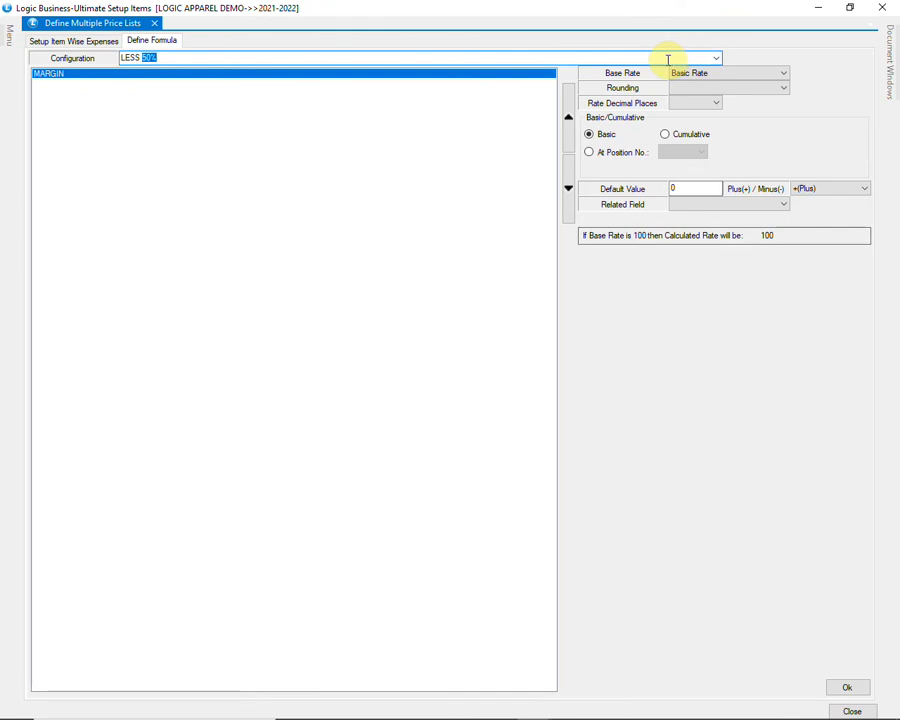
key("ctrl+shift+Left")
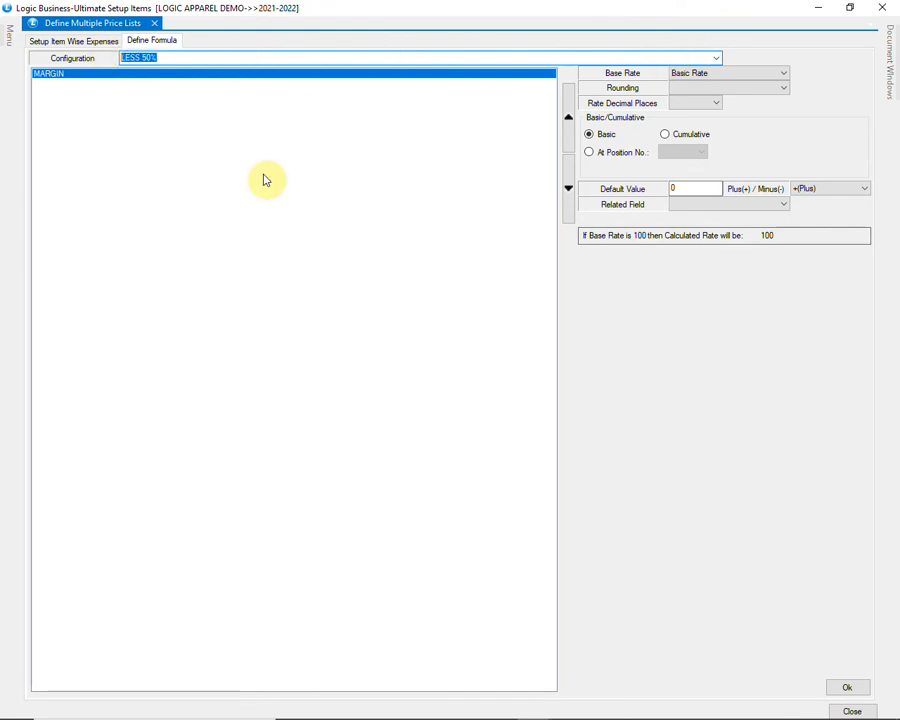
type("LESS 20")
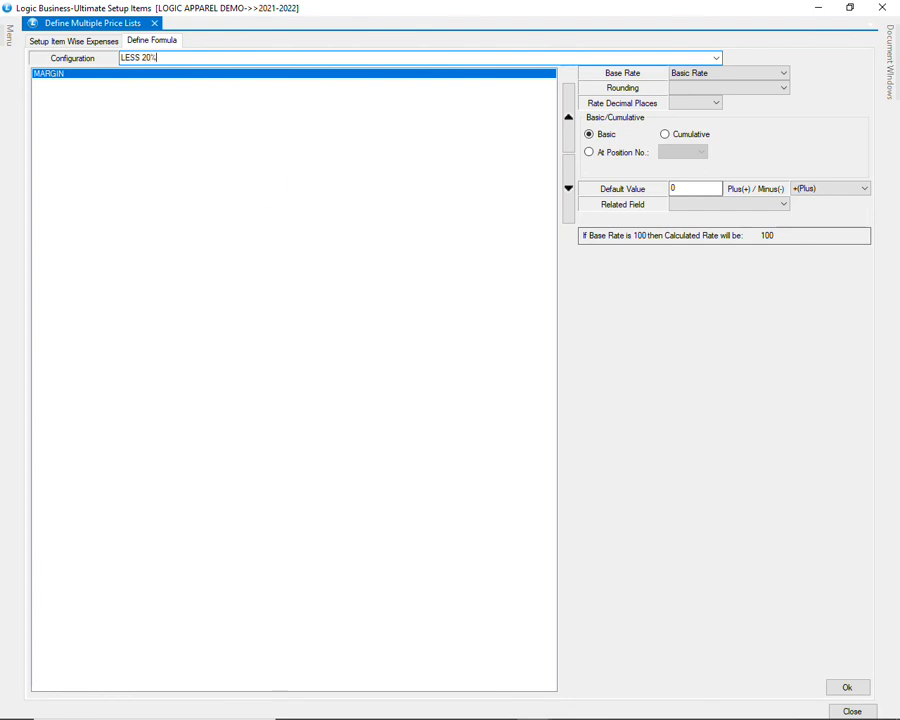
key("Return")
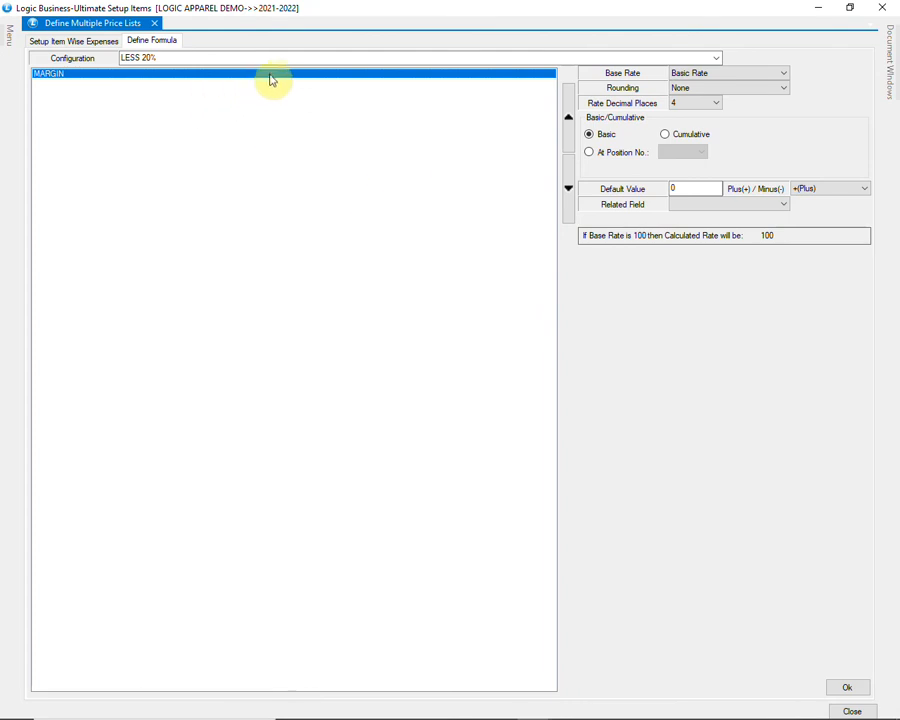
- Base the MARGIN formula on M.R.P, keeping rounding at None, rate decimal places at 4 and the calculation as Basic
left_click(713, 75)
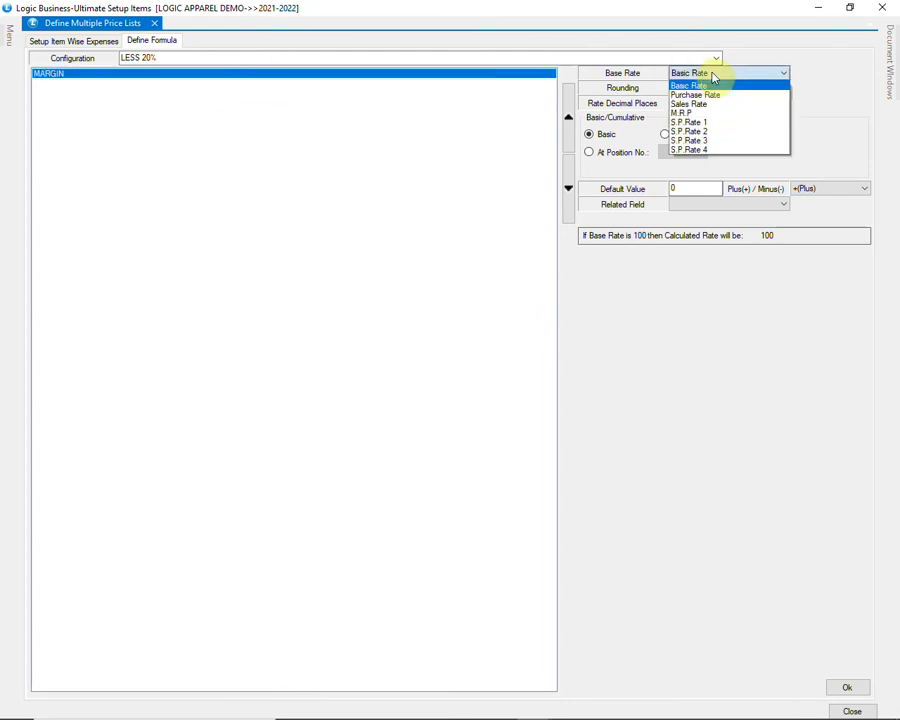
left_click(706, 114)
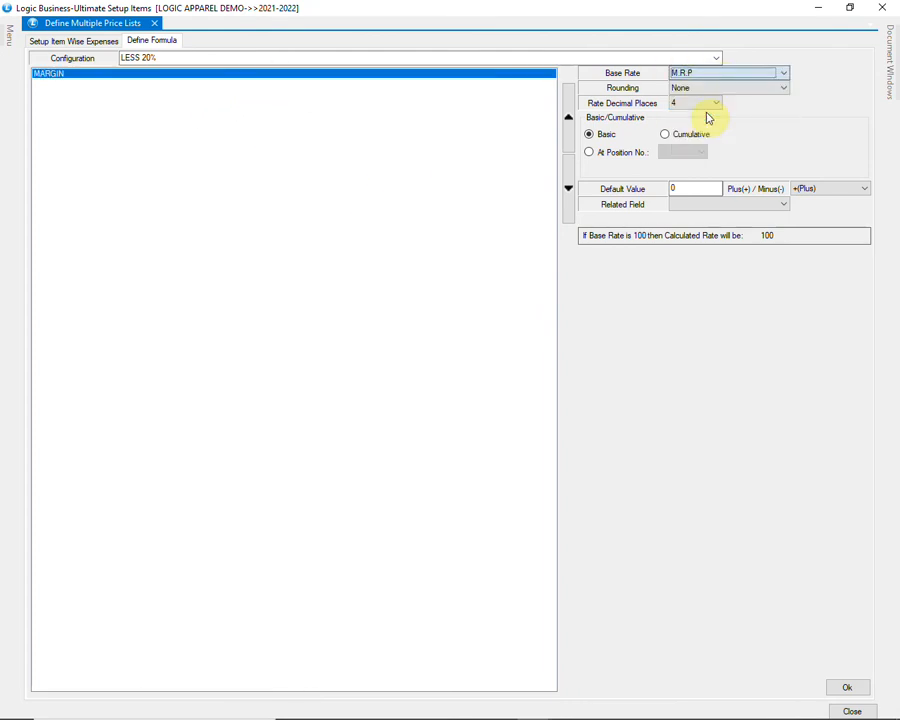
left_click(727, 90)
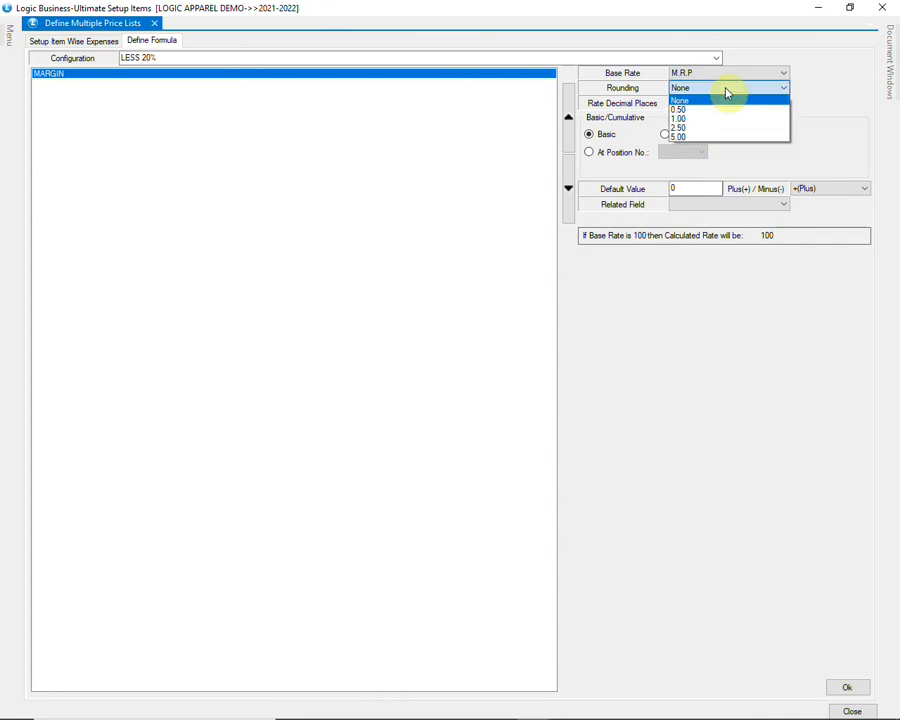
left_click(726, 92)
left_click(714, 106)
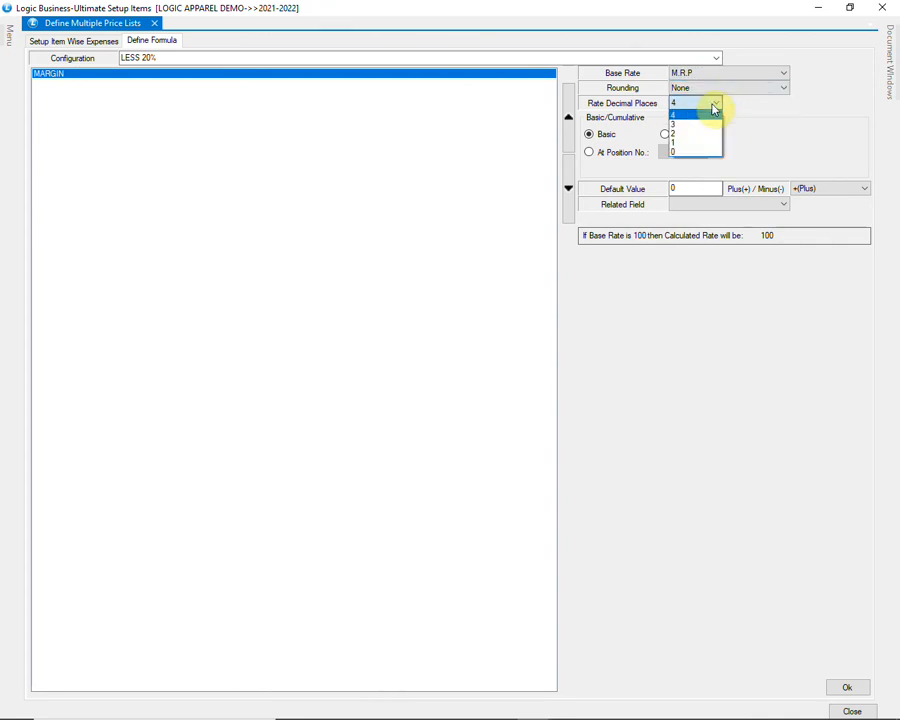
left_click(714, 107)
left_click(600, 138)
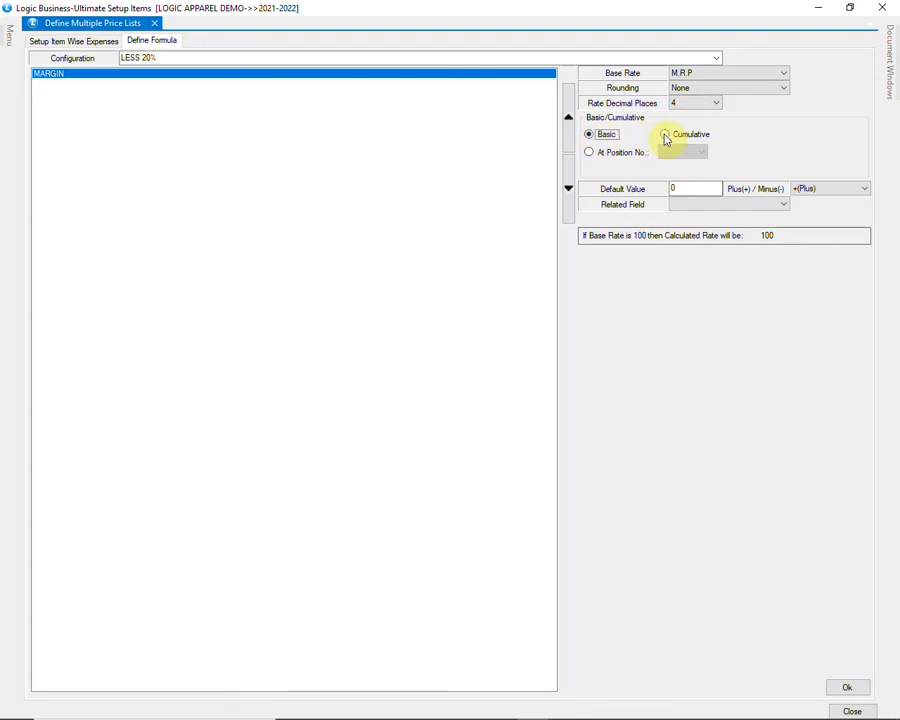
- Set the MARGIN default value to 20 and apply it as Minus
left_click(690, 192)
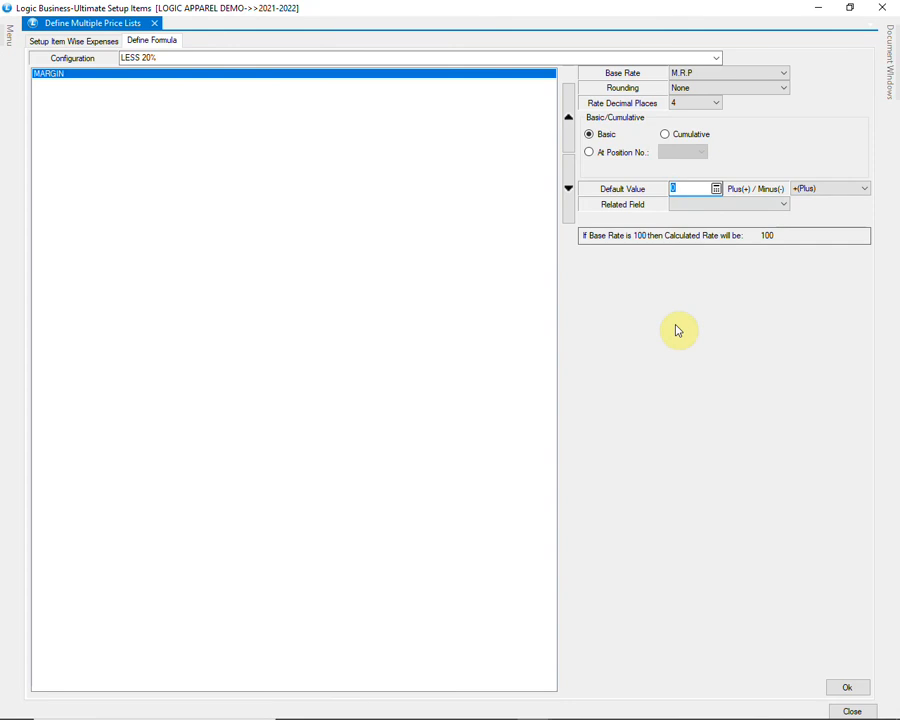
key("Tab")
left_click(836, 190)
left_click(826, 213)
left_click(834, 190)
left_click(826, 210)
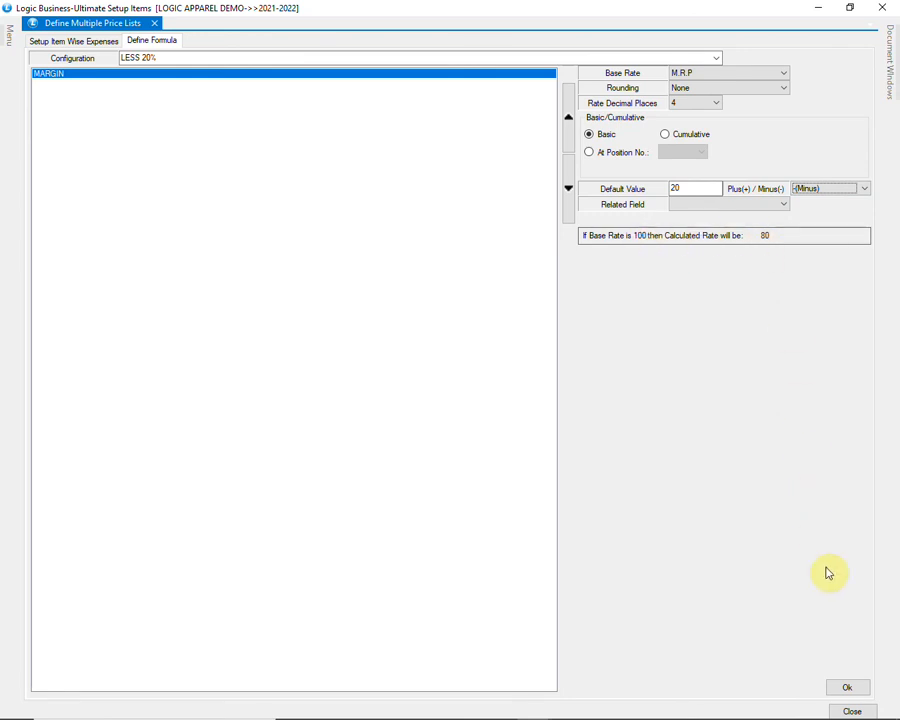
- Save the LESS 20% formula and close the multiple price lists setup
left_click(847, 688)
left_click(465, 416)
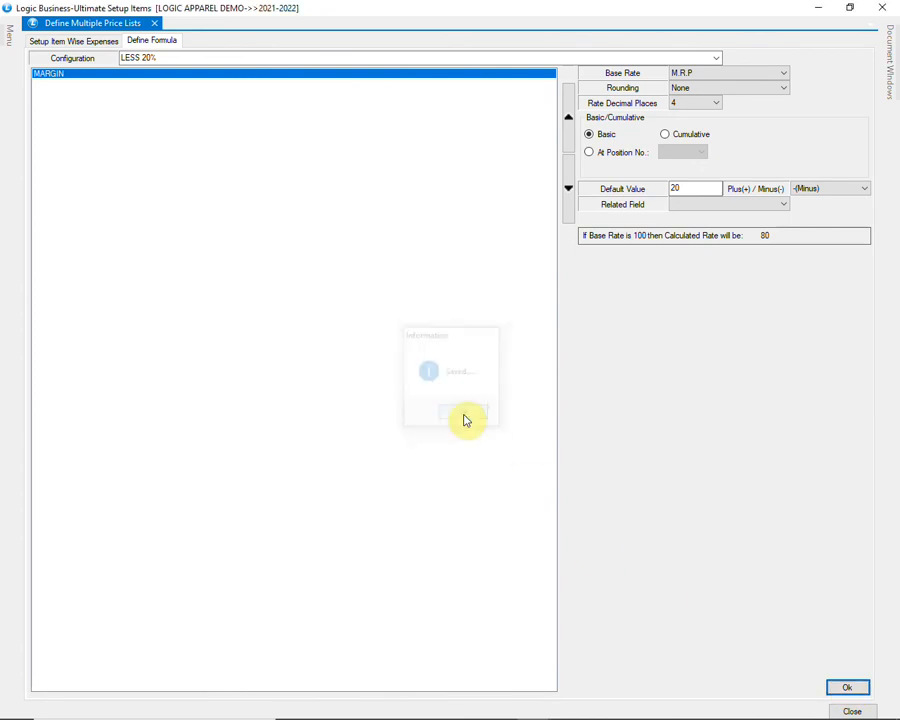
left_click(852, 711)
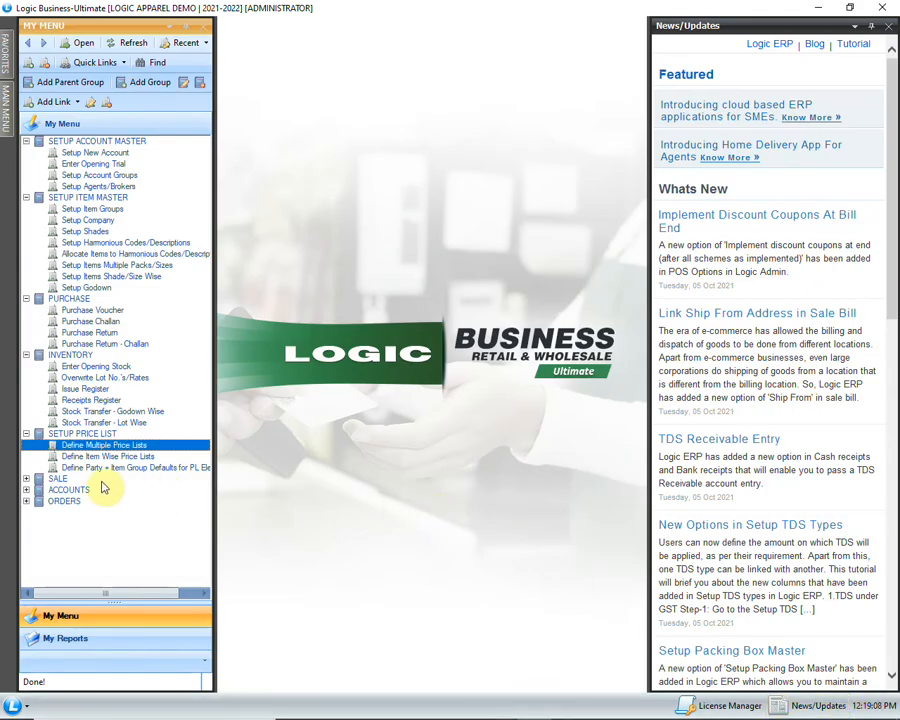
- Start a new credit sale bill from the SALE group for the account GK FASHION WORLD, keeping the CGST/SGST tax region
left_click(26, 479)
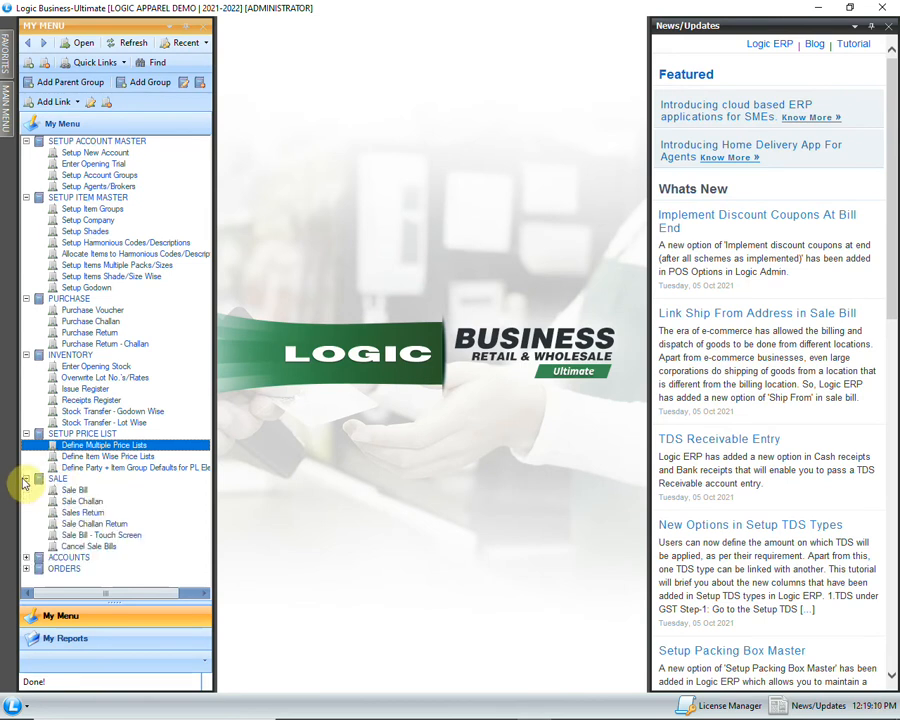
left_click(75, 490)
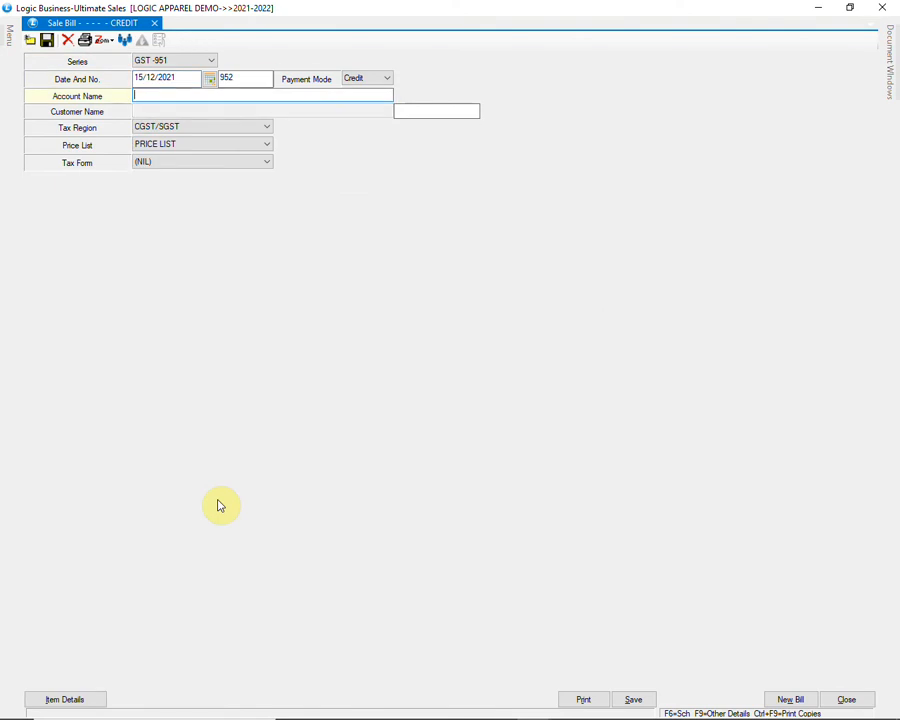
type("K FA")
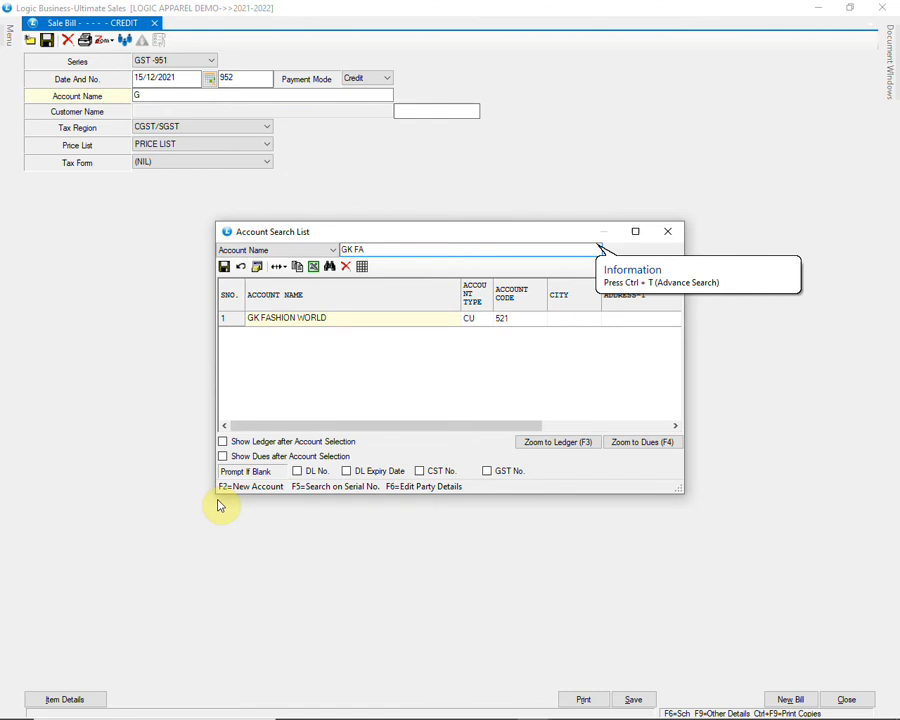
key("Return")
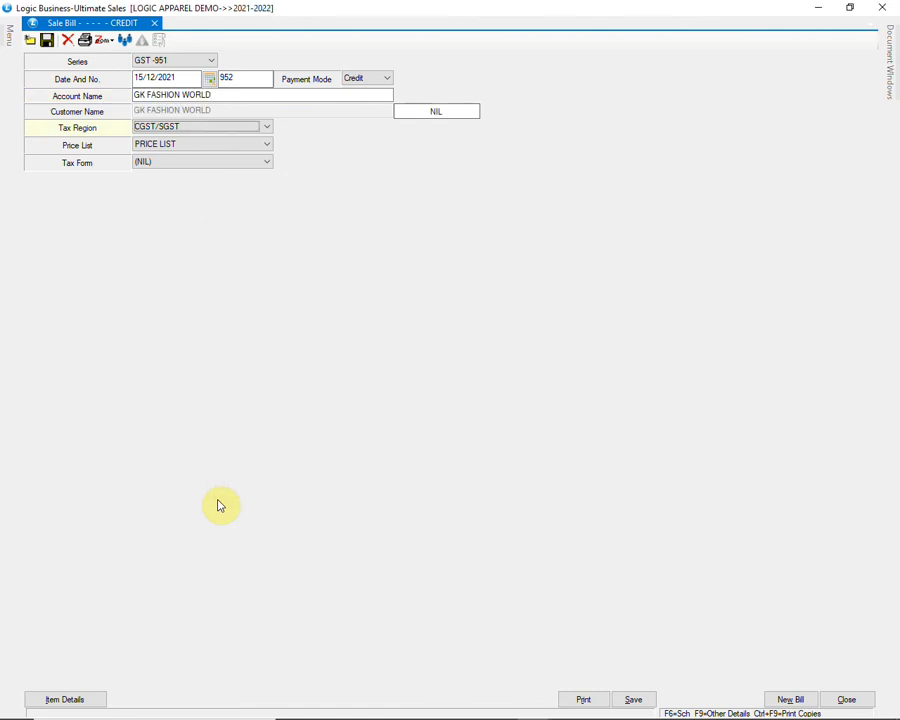
key("Return")
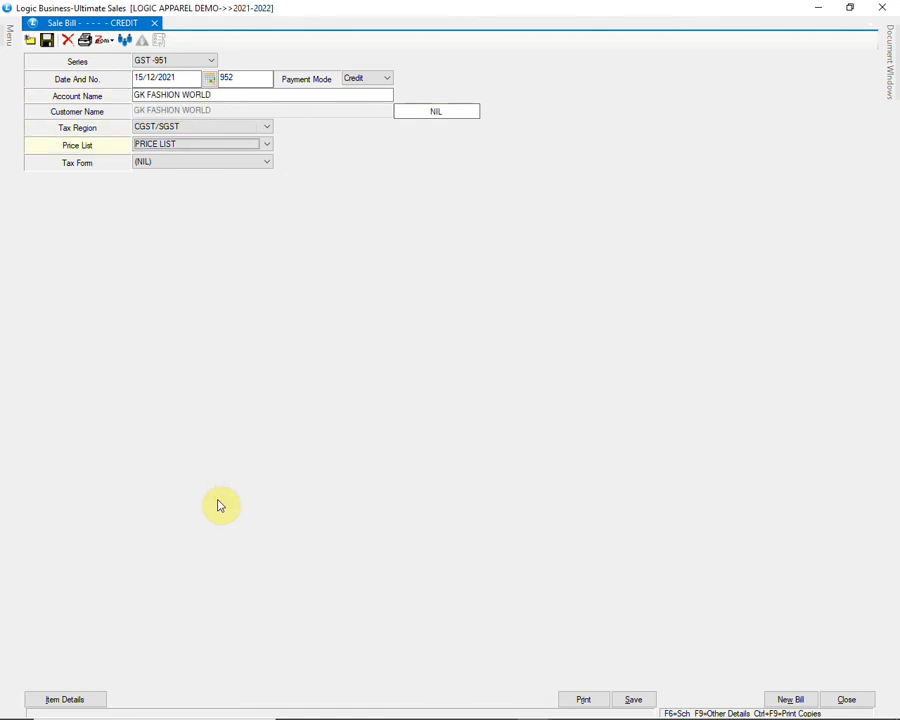
- Apply the LESS 20% price list to the sale bill and proceed to its item details
left_click(263, 146)
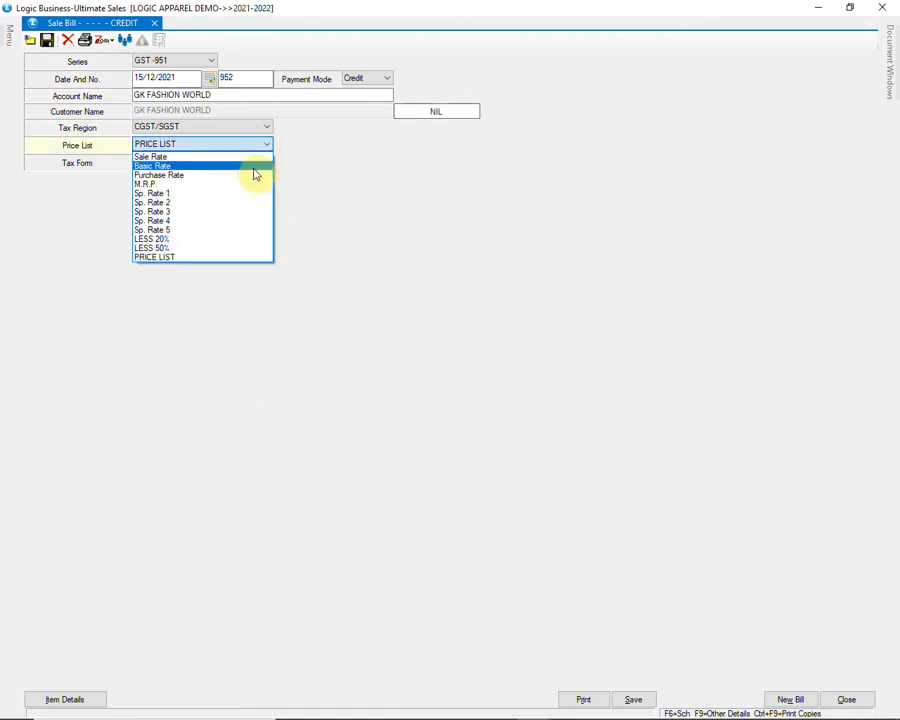
left_click(243, 243)
key("Return")
key("Return")
key("Return")
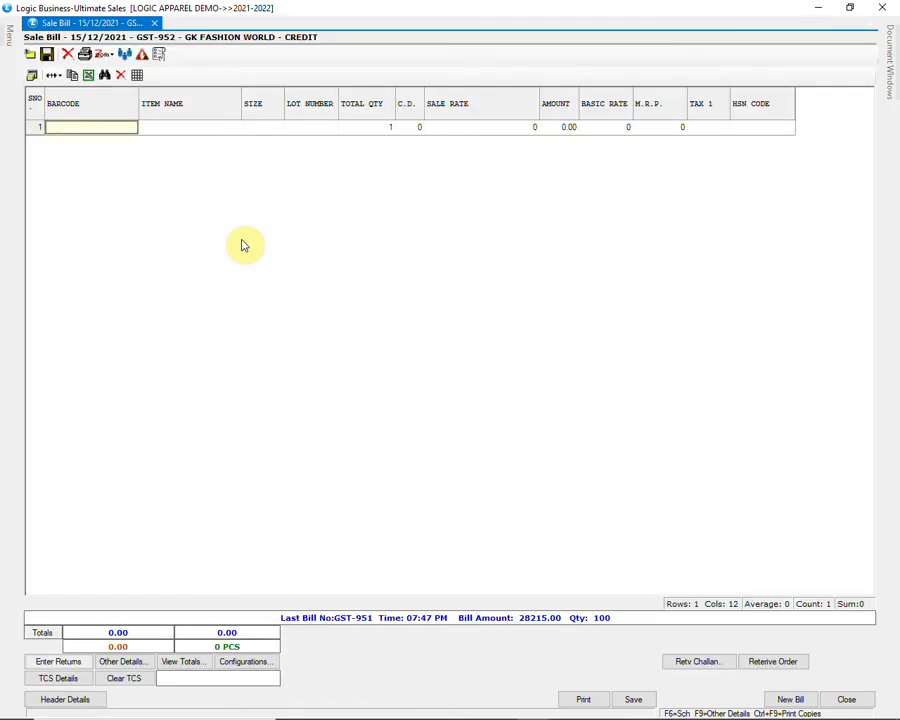
- Add the item with barcode AD13 to the sale bill, keeping quantity 1 and the price list's sale rate
type("AD13")
key("Return")
key("Return")
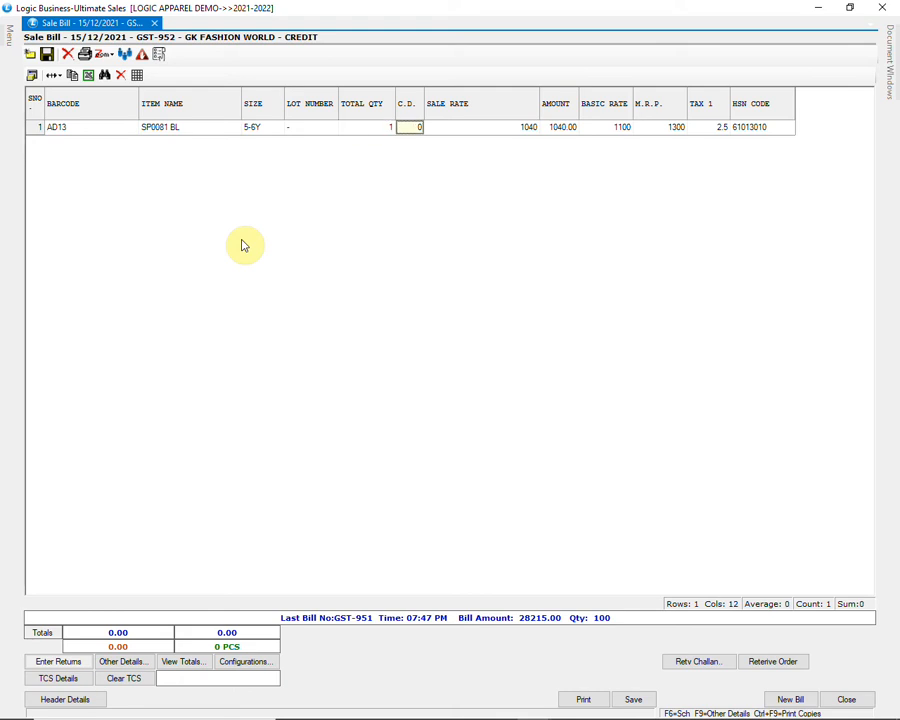
key("Return")
key("Return")
key("Return")
key("Return")
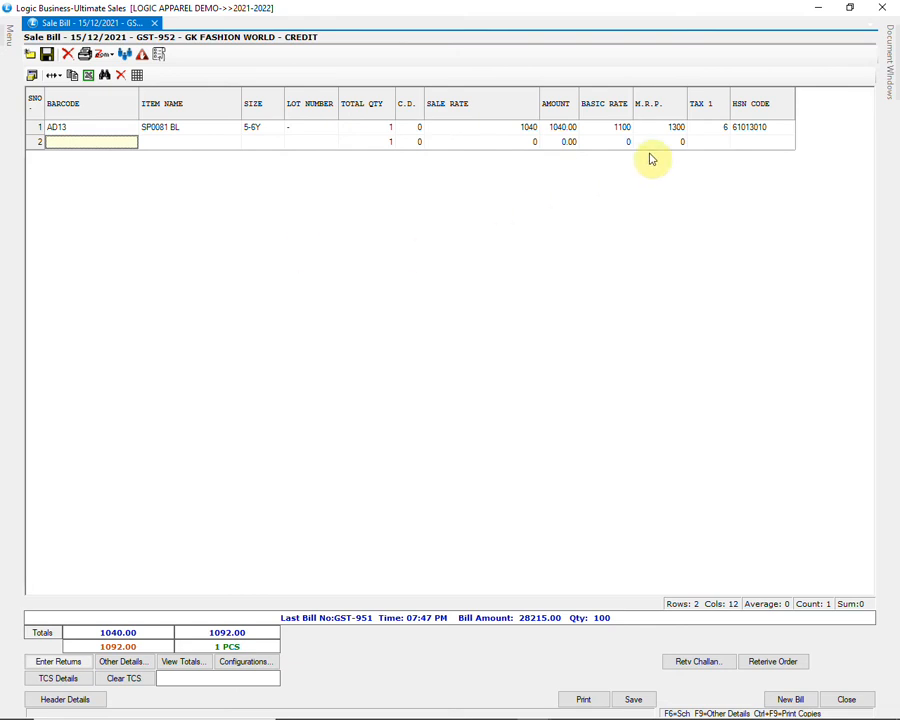
- Compare the item's M.R.P. with its sale rate and review the bill totals
left_click(677, 131)
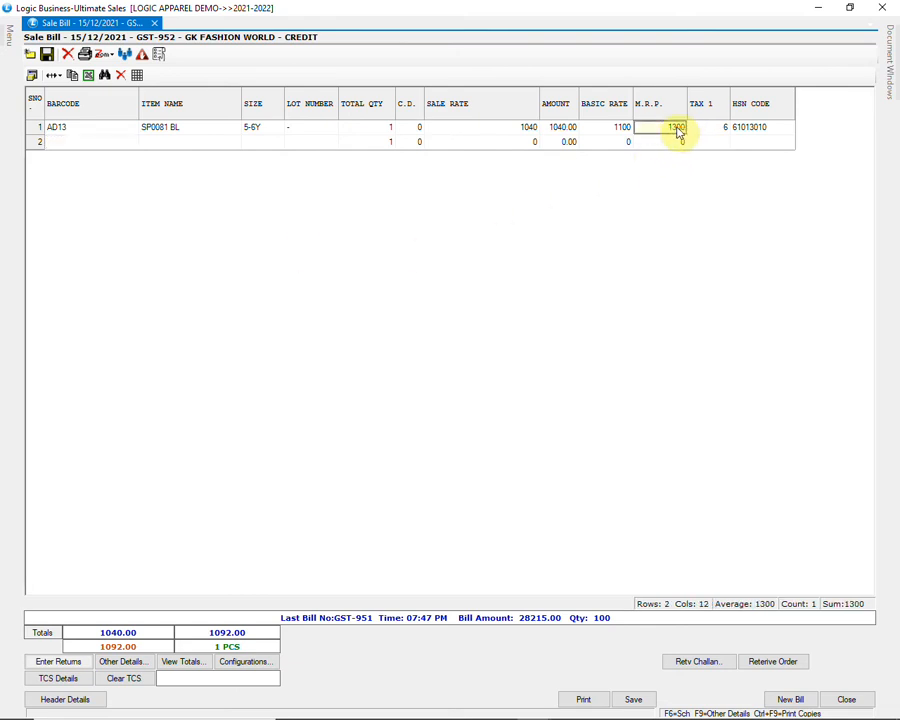
left_click(528, 132)
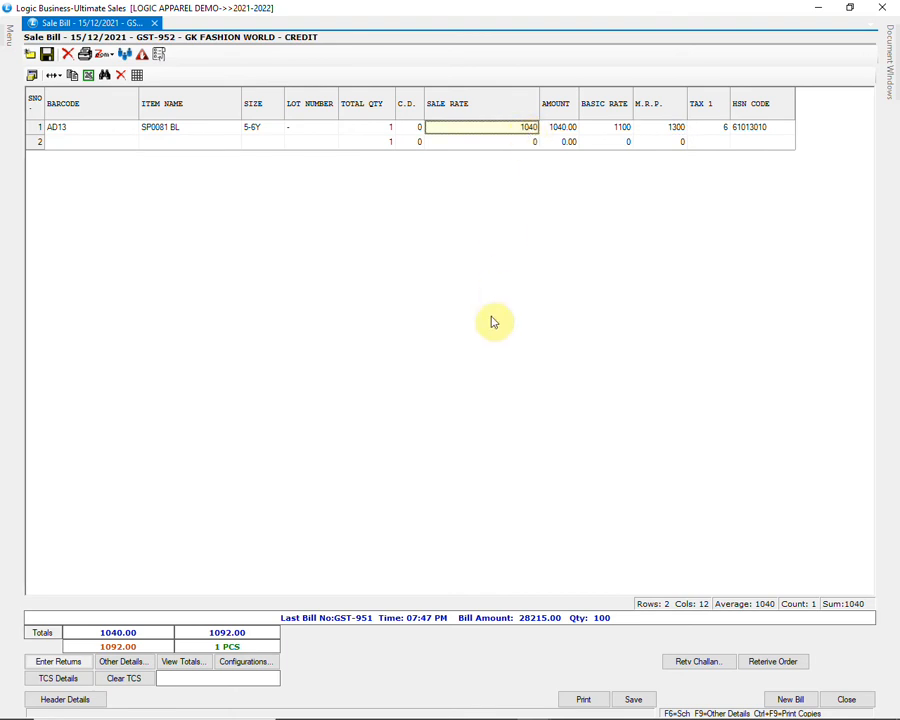
left_click(184, 662)
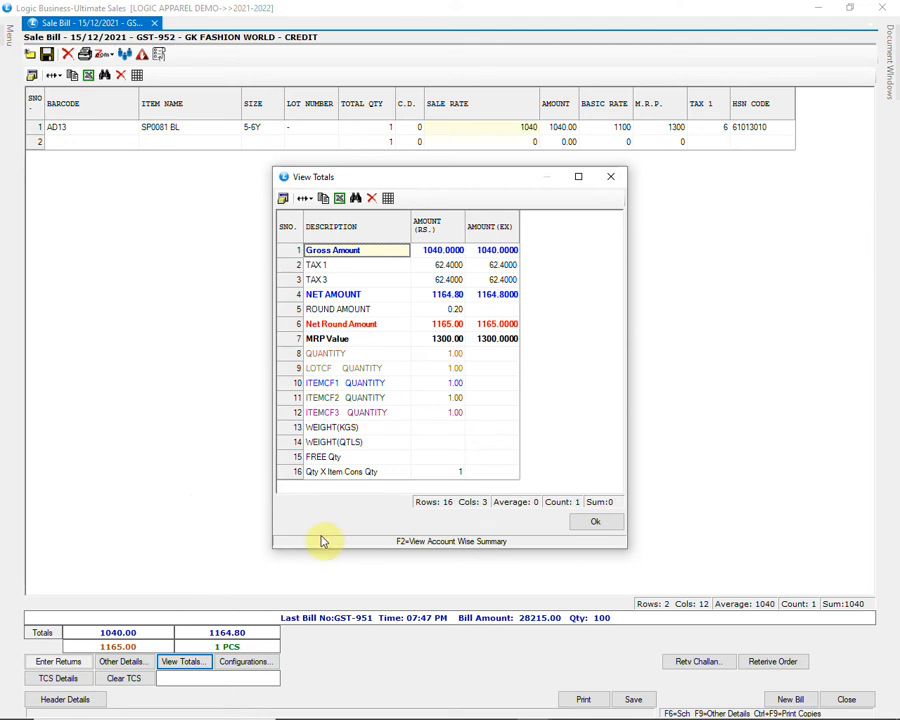
left_click(595, 528)
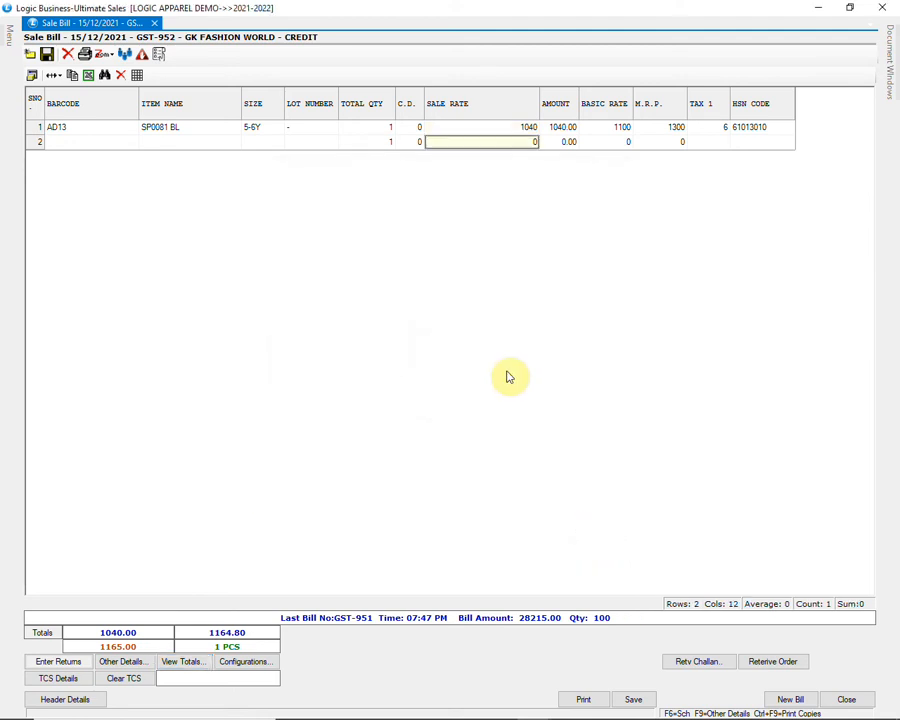
- Save the sale bill without starting another and close the Sale Bill window
left_click(632, 697)
left_click(446, 416)
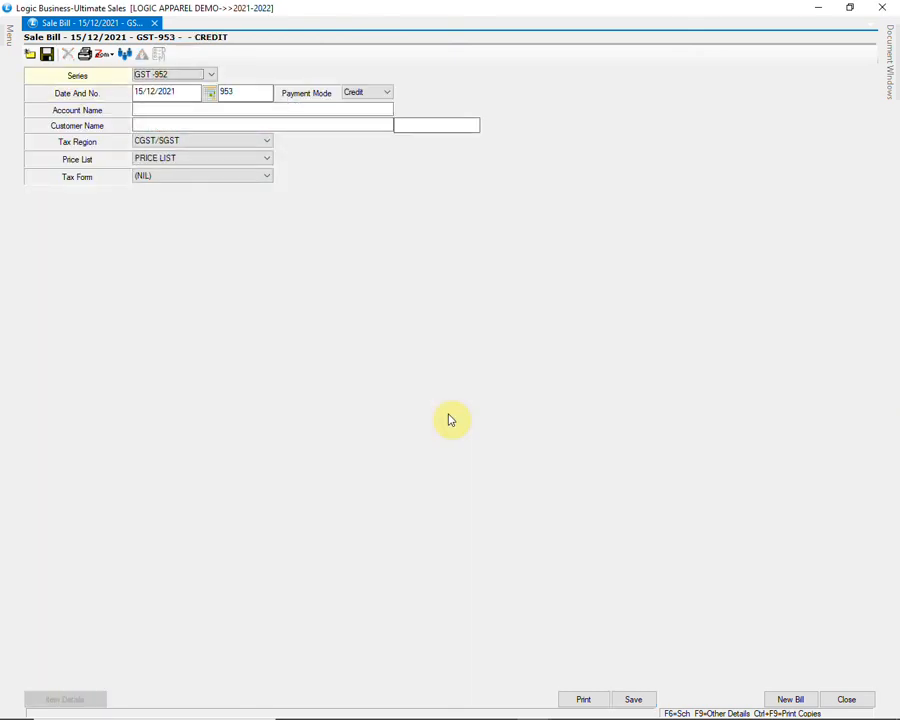
left_click(845, 699)
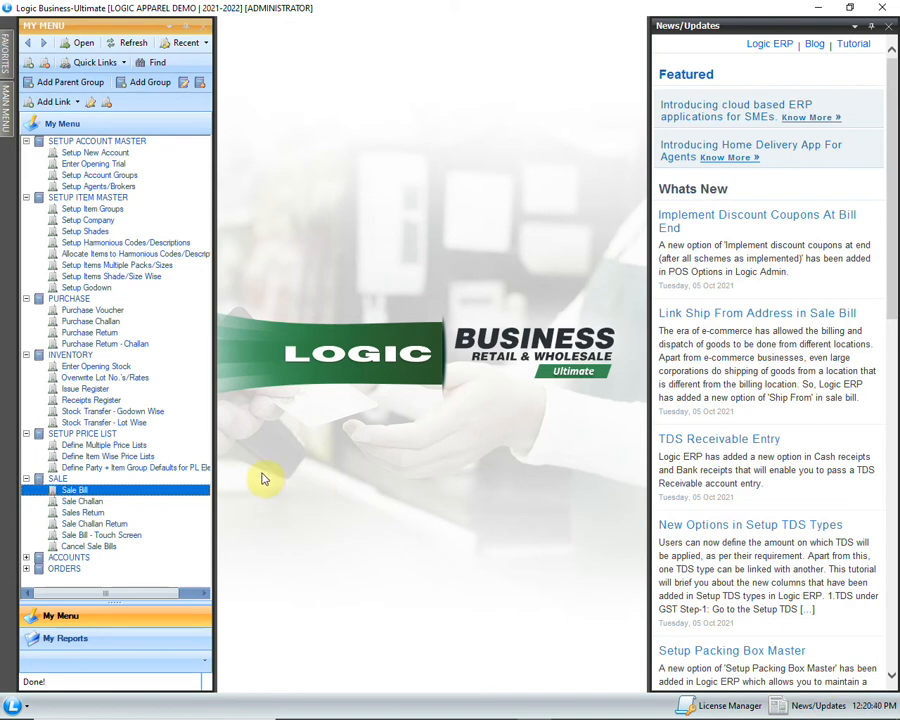
- Open Define Item Wise Price Lists from the SETUP PRICE LIST group and keep Price List as the type to define
left_click(155, 457)
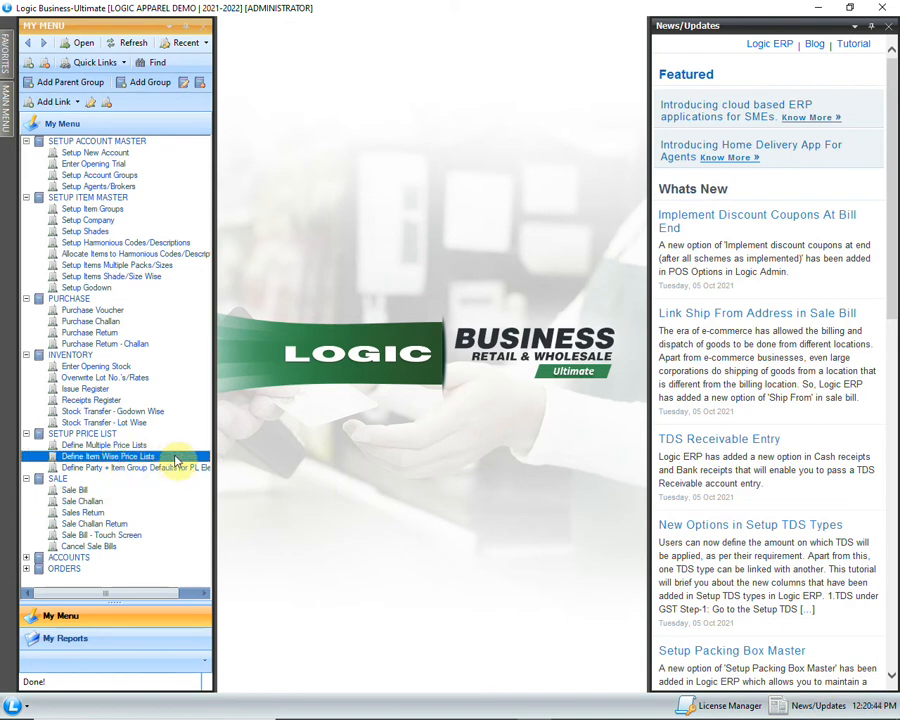
double_click(175, 460)
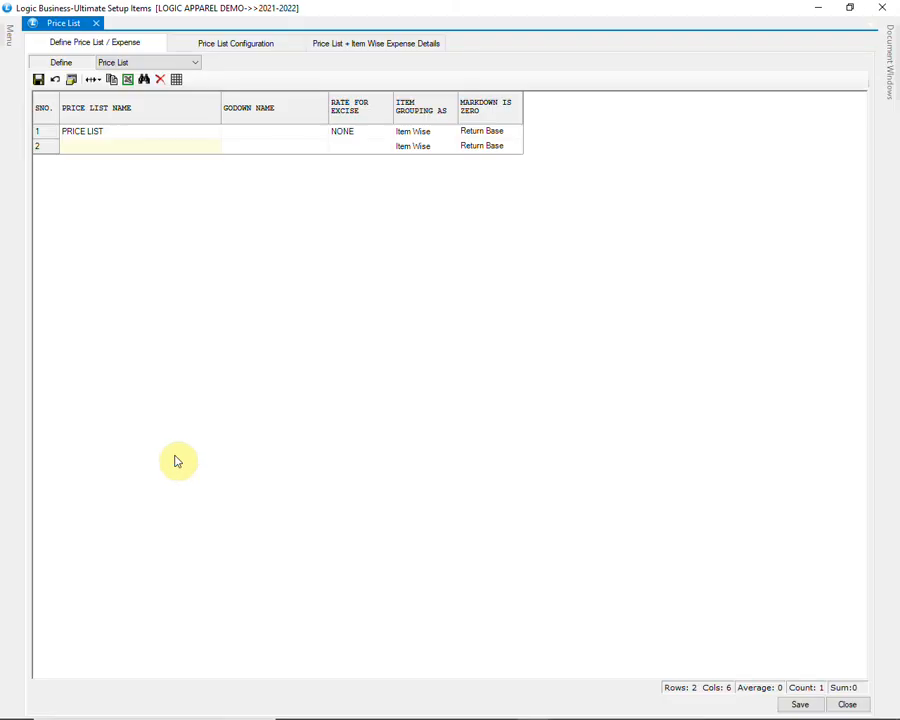
left_click(174, 65)
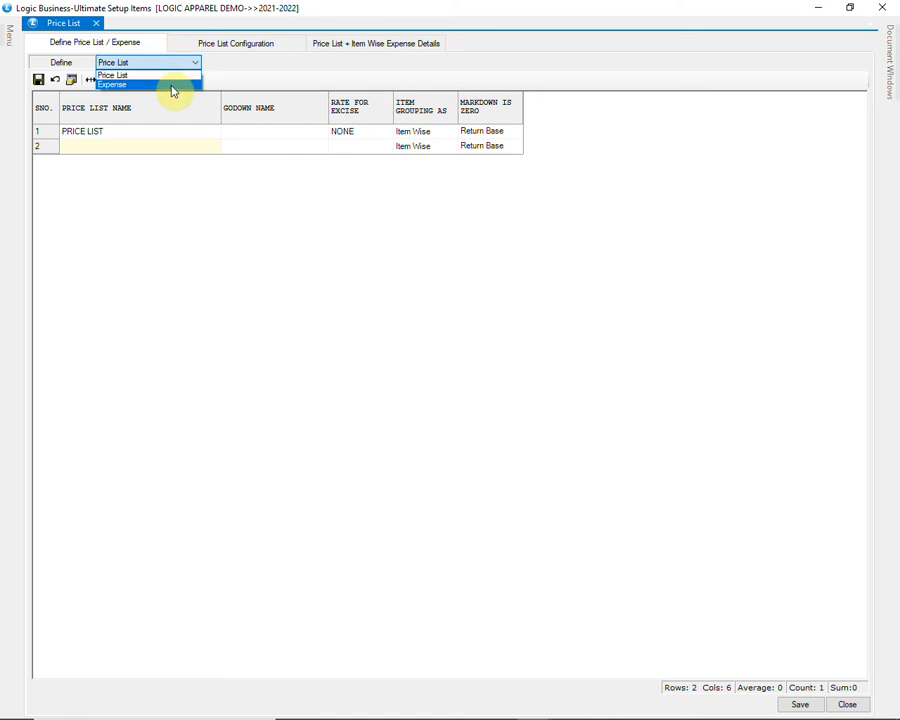
left_click(178, 76)
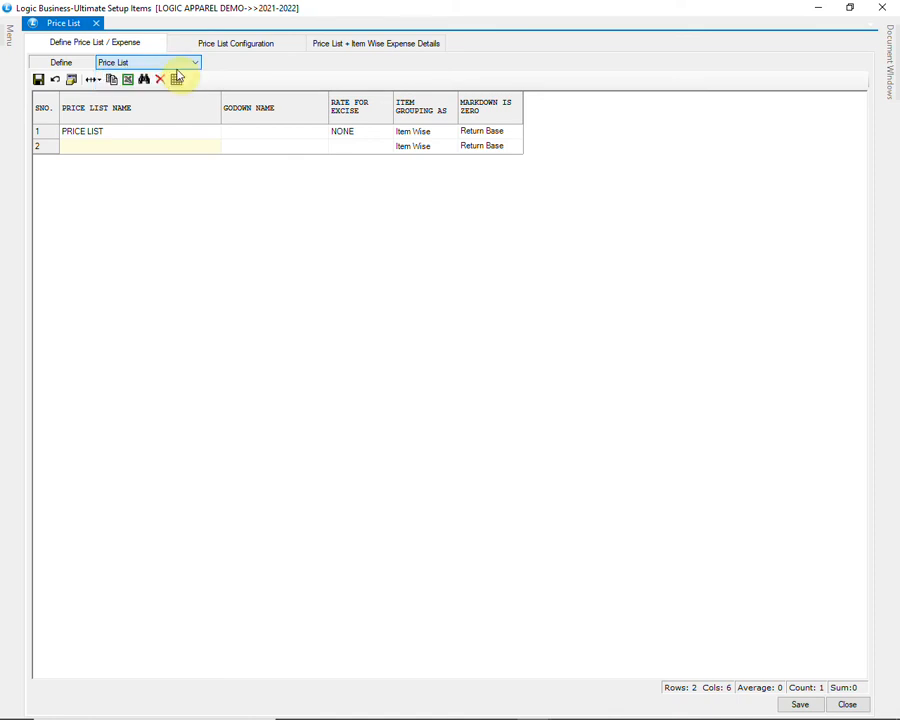
- Keep the existing PRICE LIST entry with its Item Wise grouping and Return Base markdown settings, and save the price list definition
left_click(124, 137)
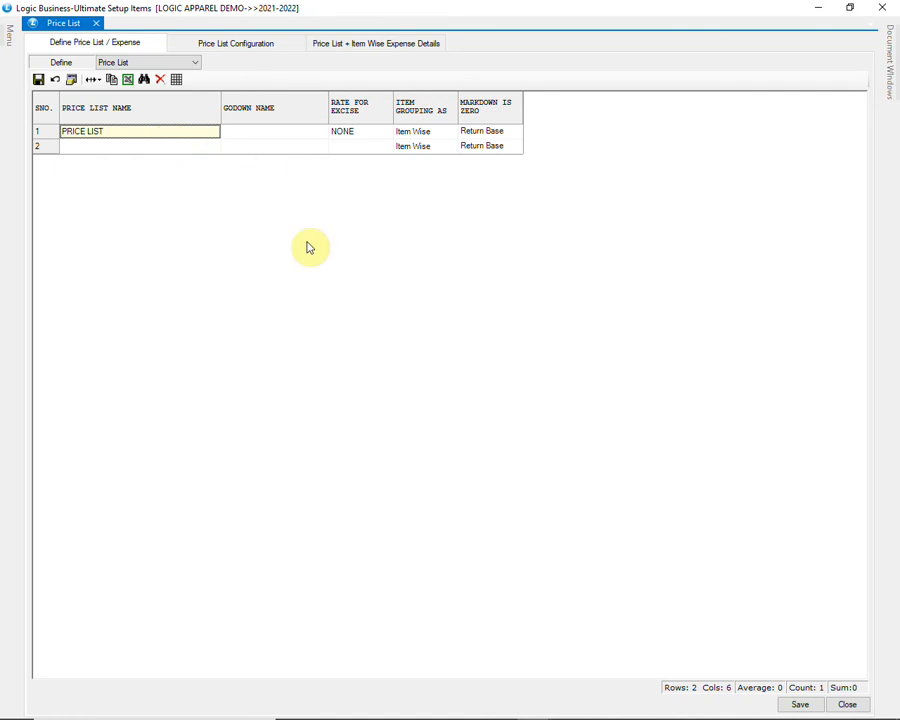
key("Return")
key("Return")
key("Return")
key("Return")
key("Return")
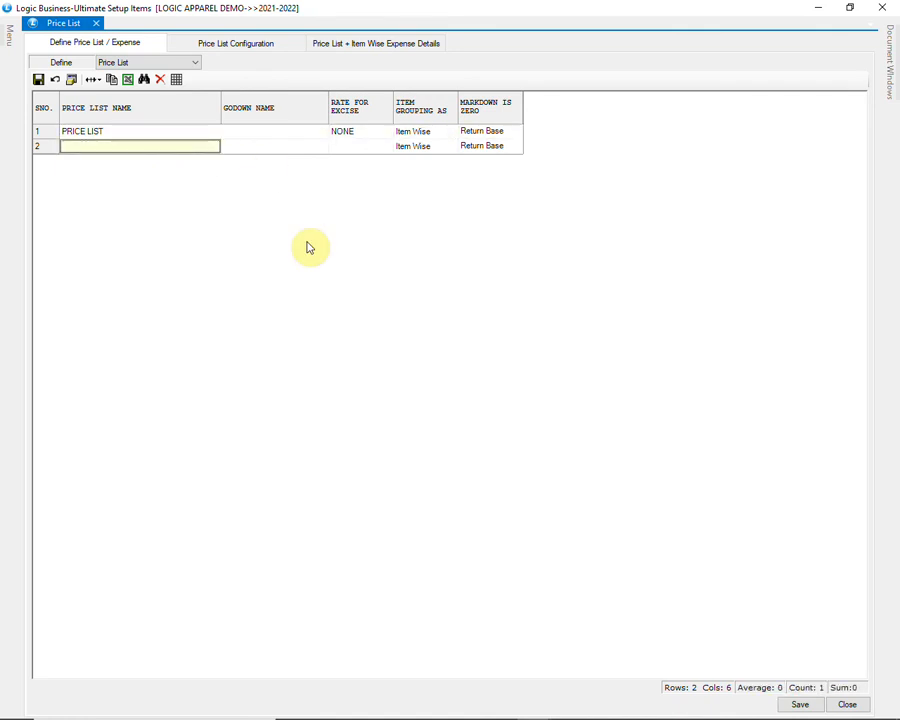
left_click(788, 705)
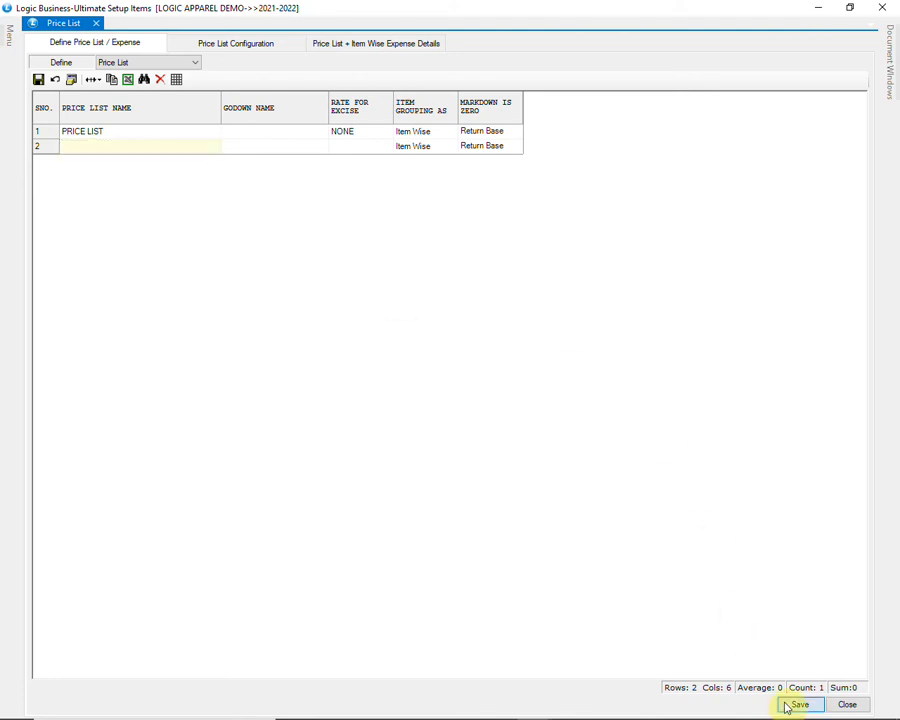
left_click(425, 415)
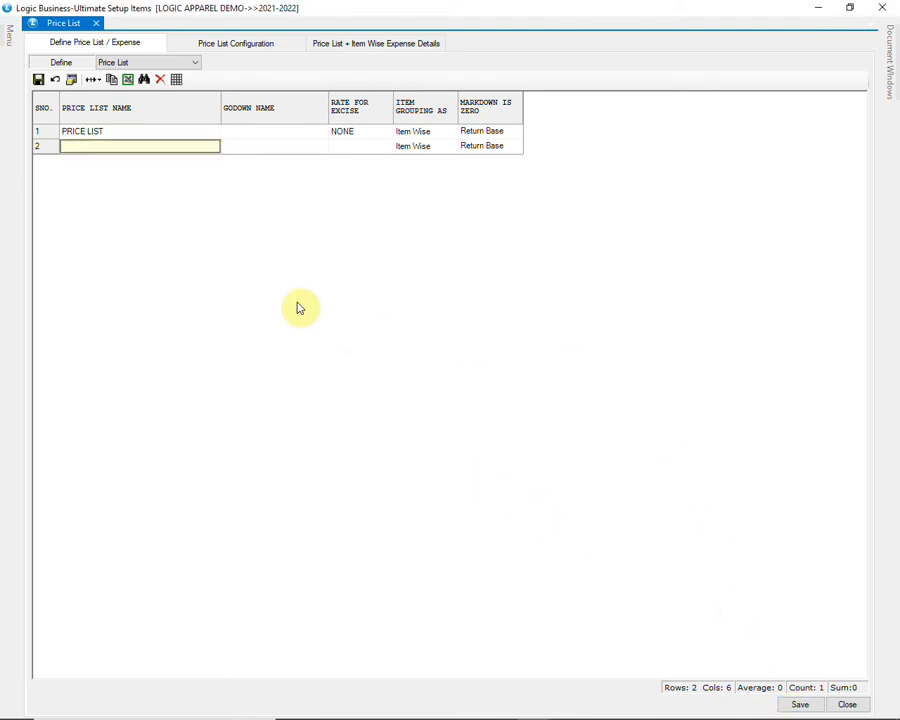
- Switch the definition type to Expense and review the column names of the LESS CD expense
left_click(193, 63)
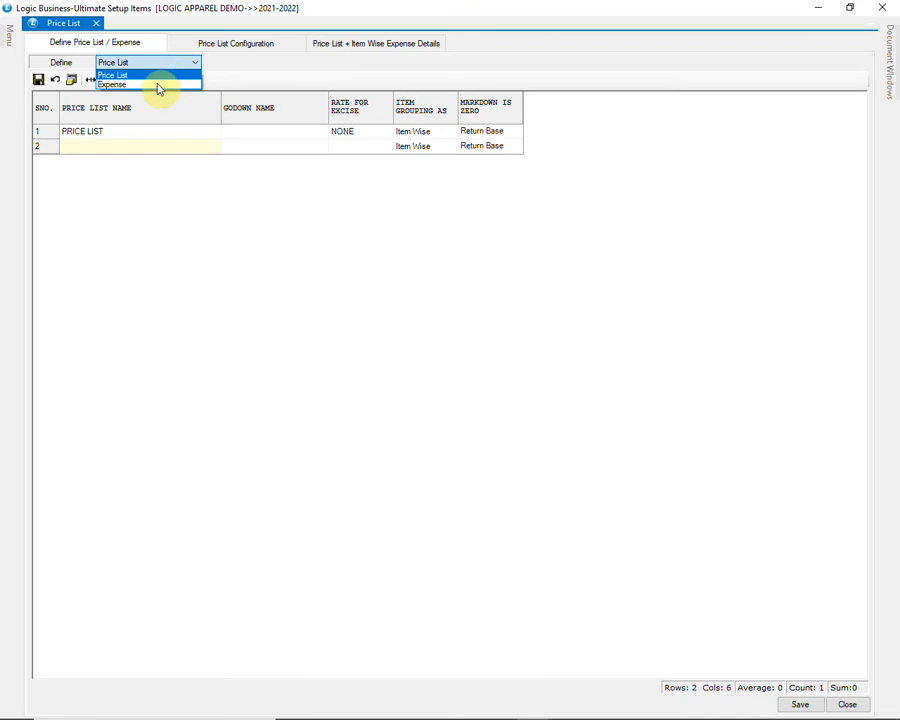
left_click(162, 84)
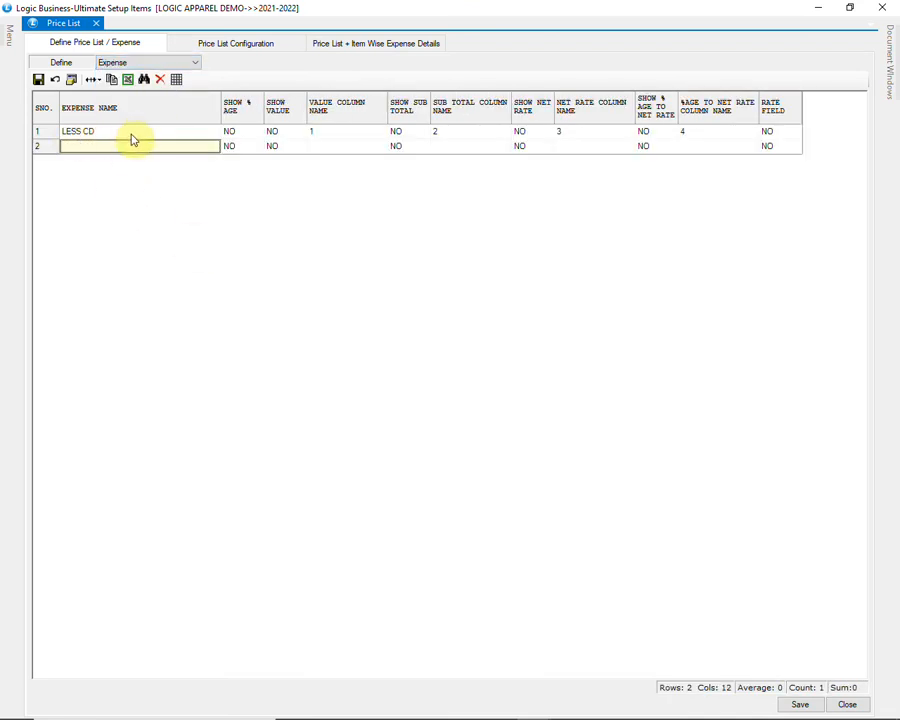
left_click(131, 134)
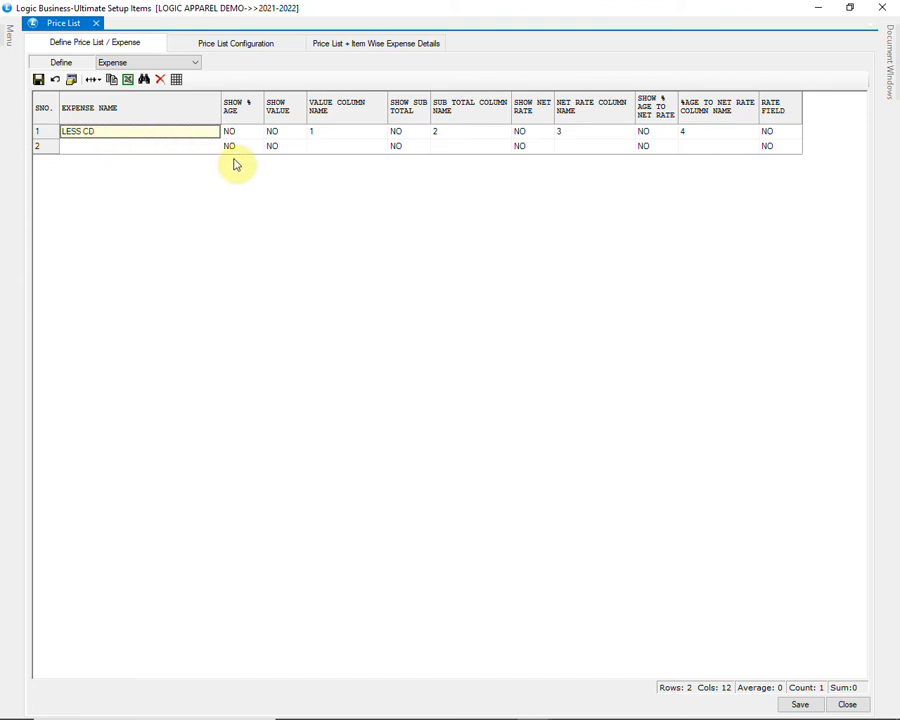
left_click(344, 136)
left_click(456, 137)
left_click(566, 142)
left_click(695, 142)
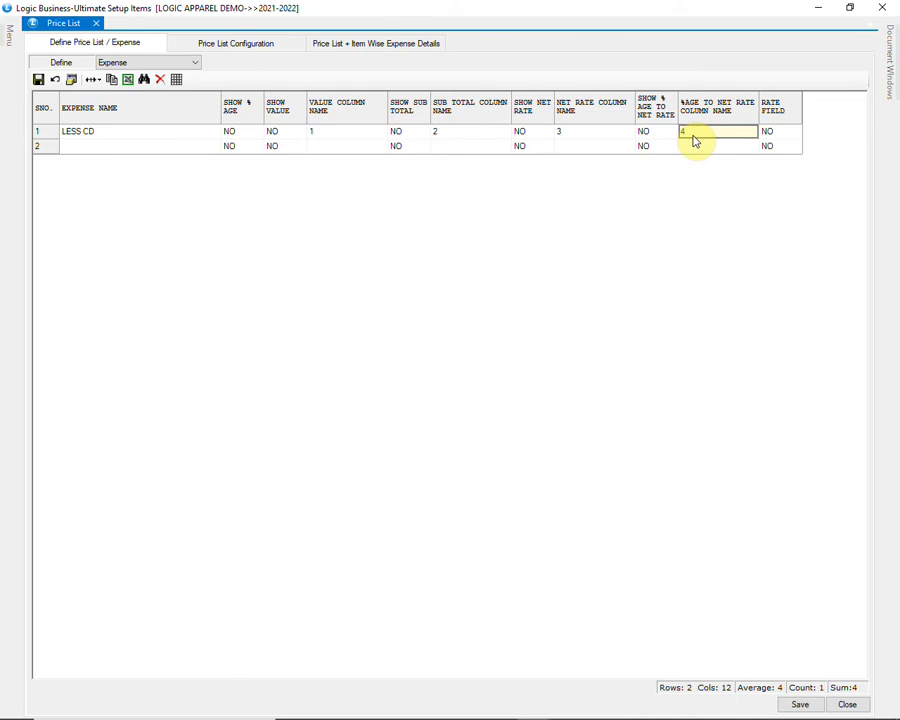
- Add a second expense named LESS TD with value column name 5, keeping Show %age and Show Value at NO
left_click(139, 149)
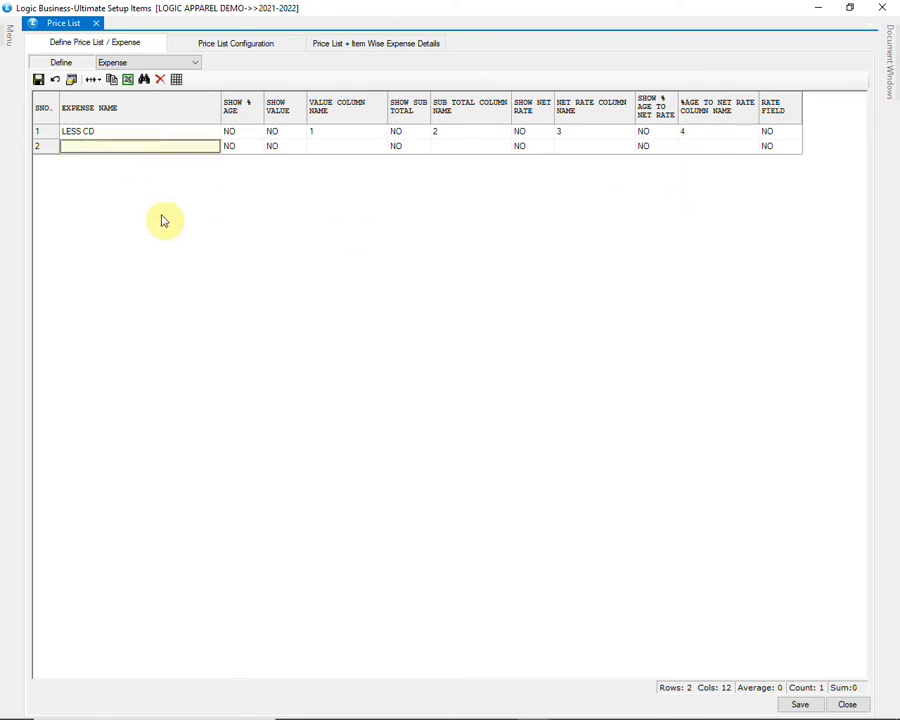
type("LESS")
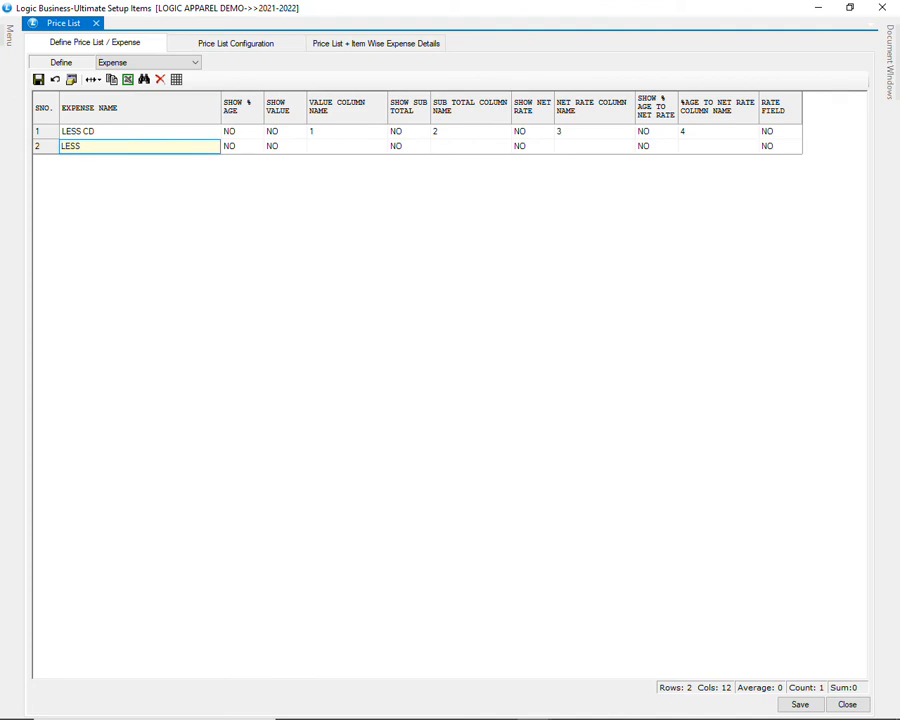
key("Tab")
key("Tab")
key("Tab")
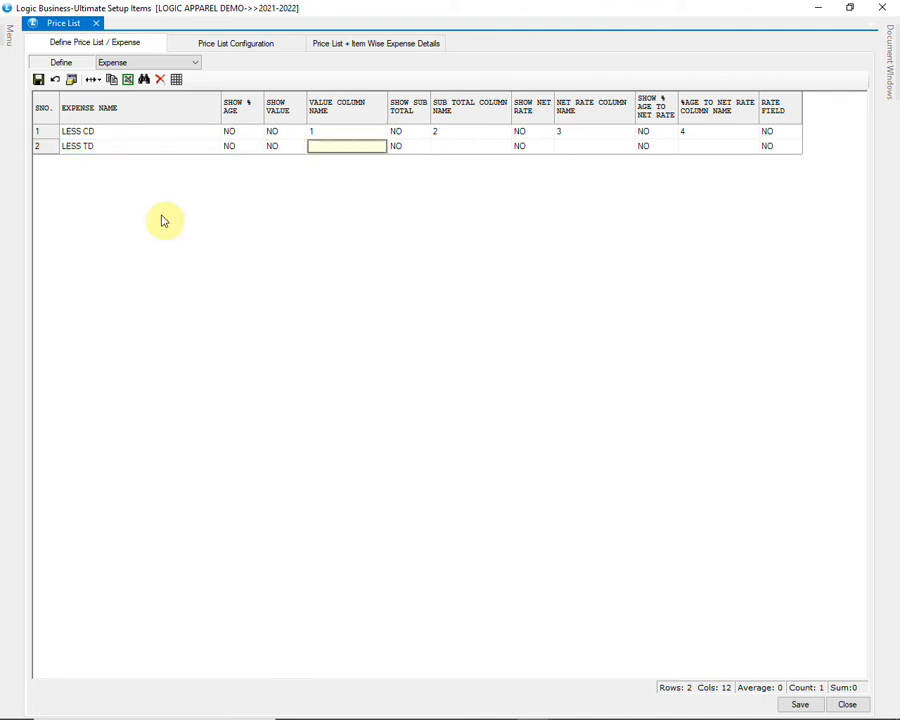
type("5")
key("Tab")
key("Tab")
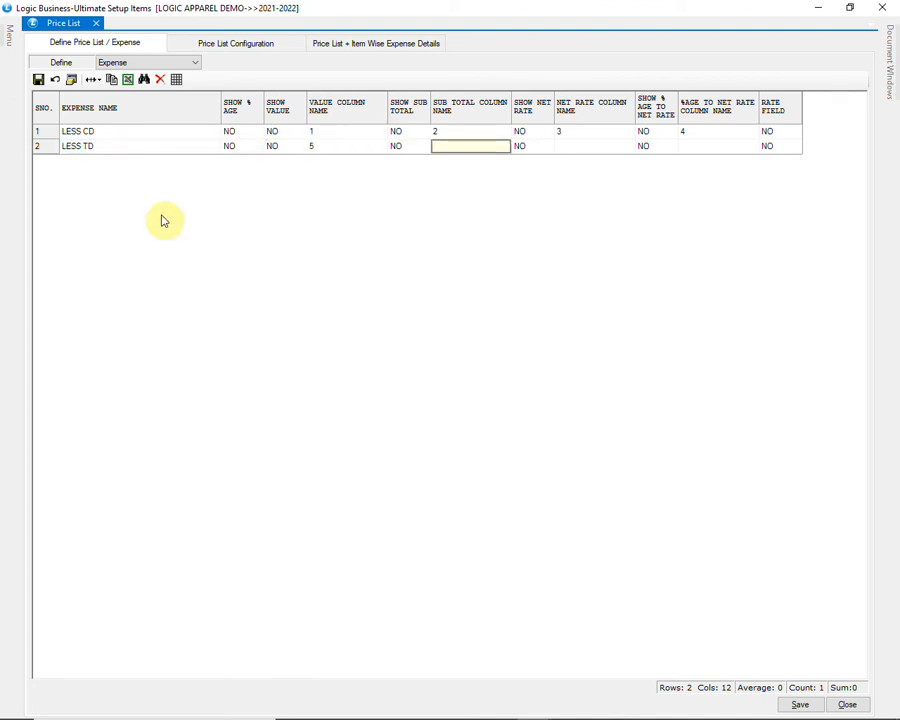
- Set LESS TD's sub total column name to 6, net rate to 7 and %age to net rate to 8, and save the expenses
type("6")
key("Tab")
key("Tab")
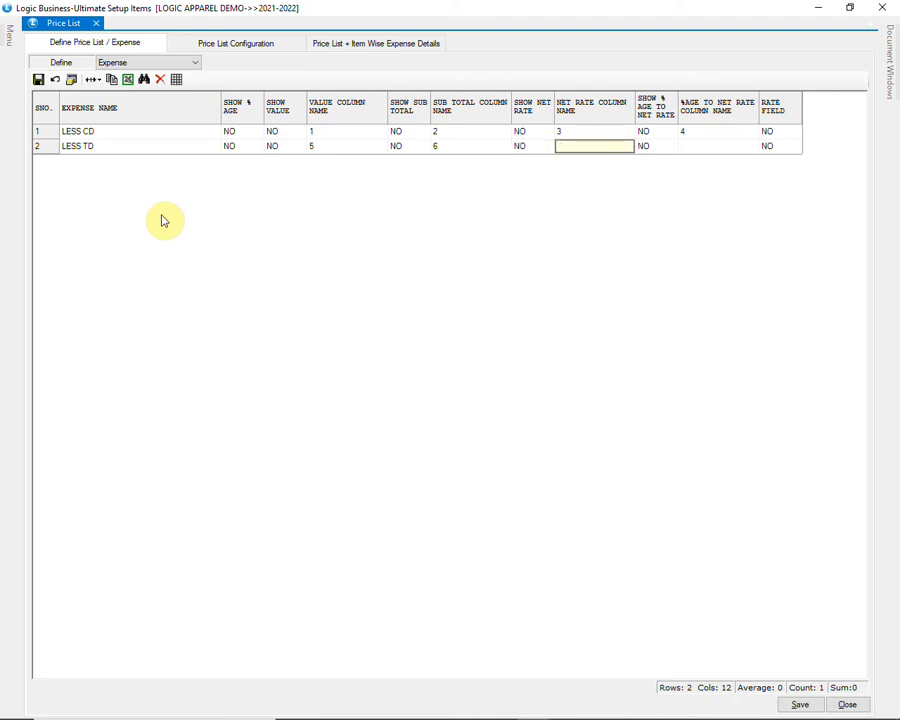
type("7")
key("Tab")
key("Tab")
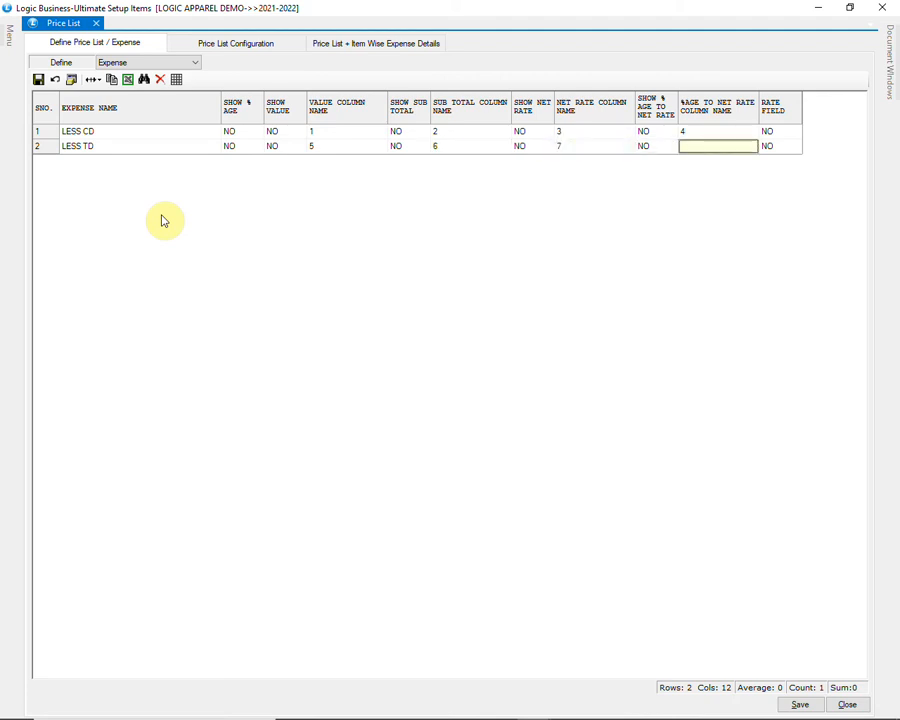
type("8")
key("Tab")
key("Tab")
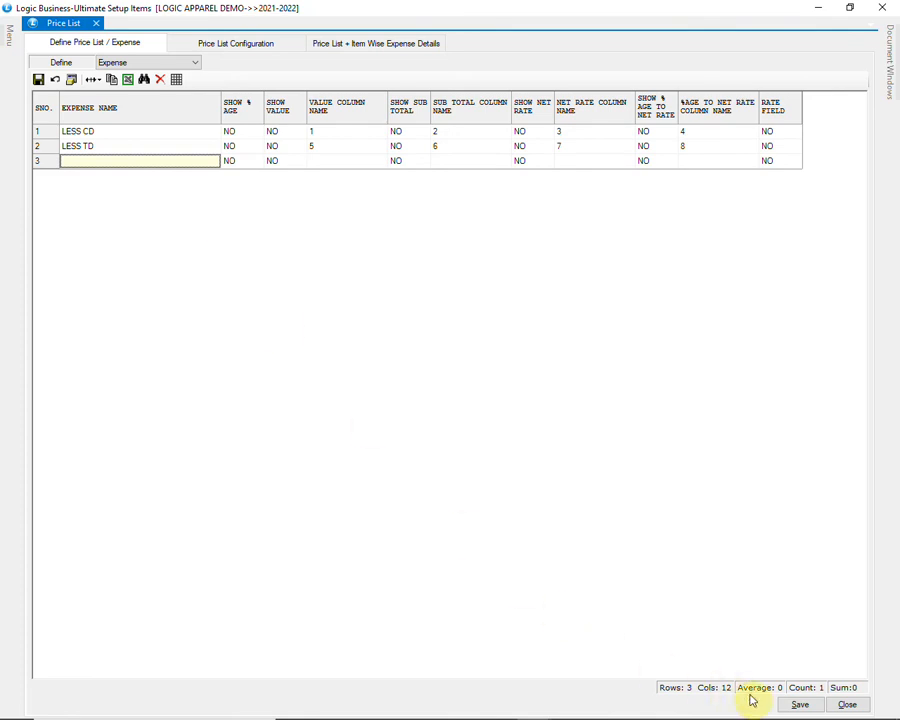
left_click(792, 704)
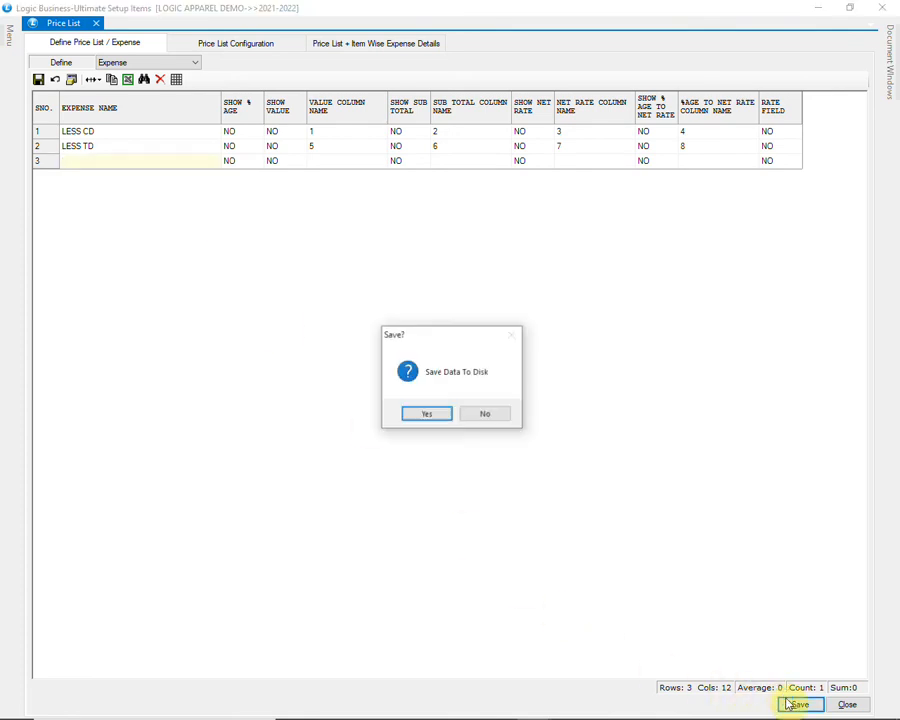
left_click(430, 416)
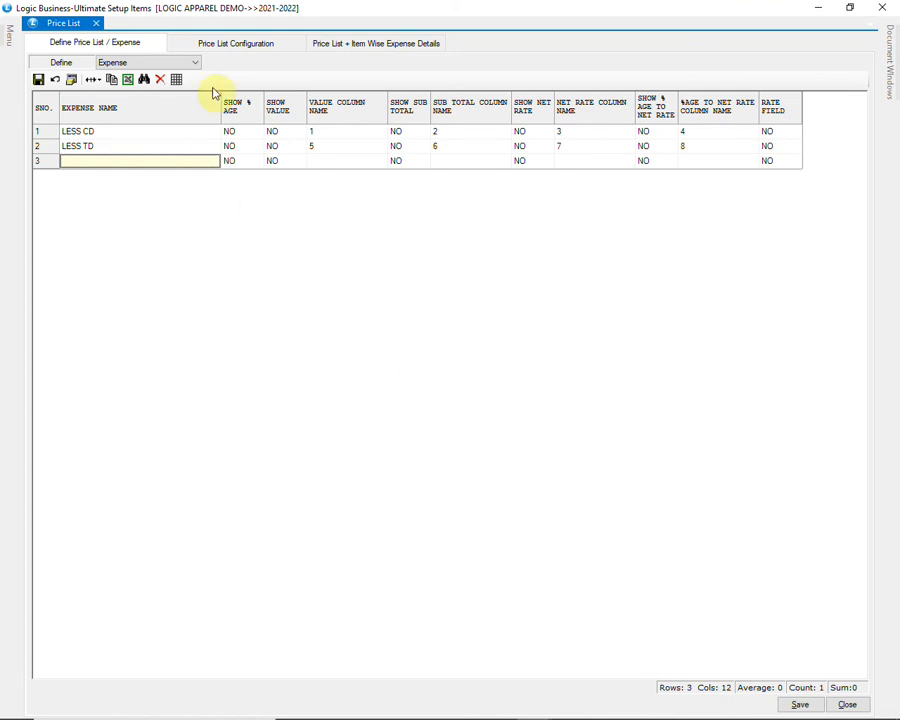
- Open the Price List Configuration for PRICE LIST and keep M.R.P. as its base rate
left_click(214, 52)
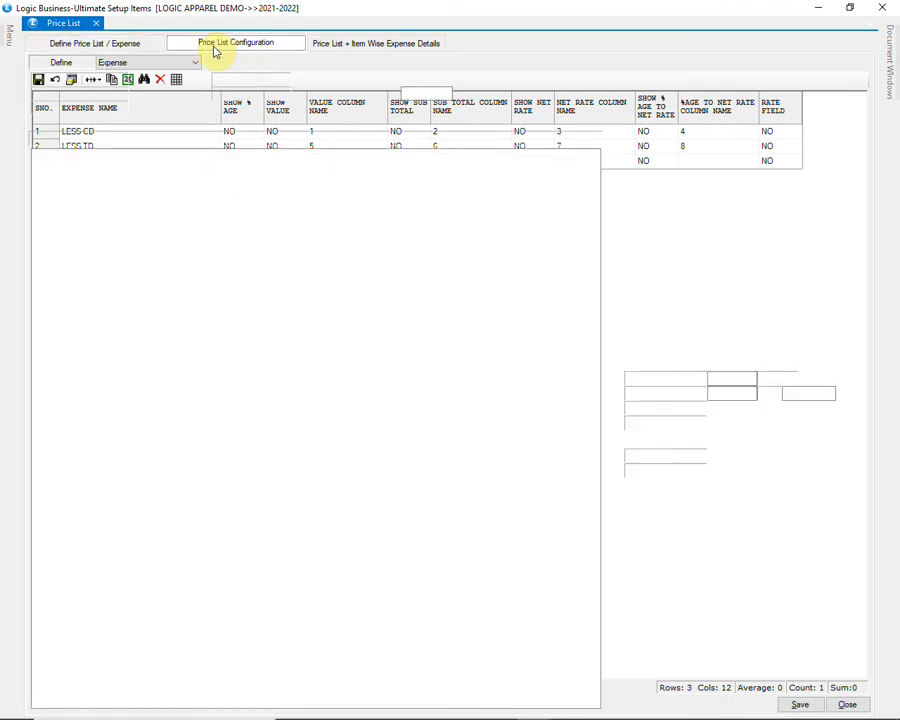
left_click(143, 63)
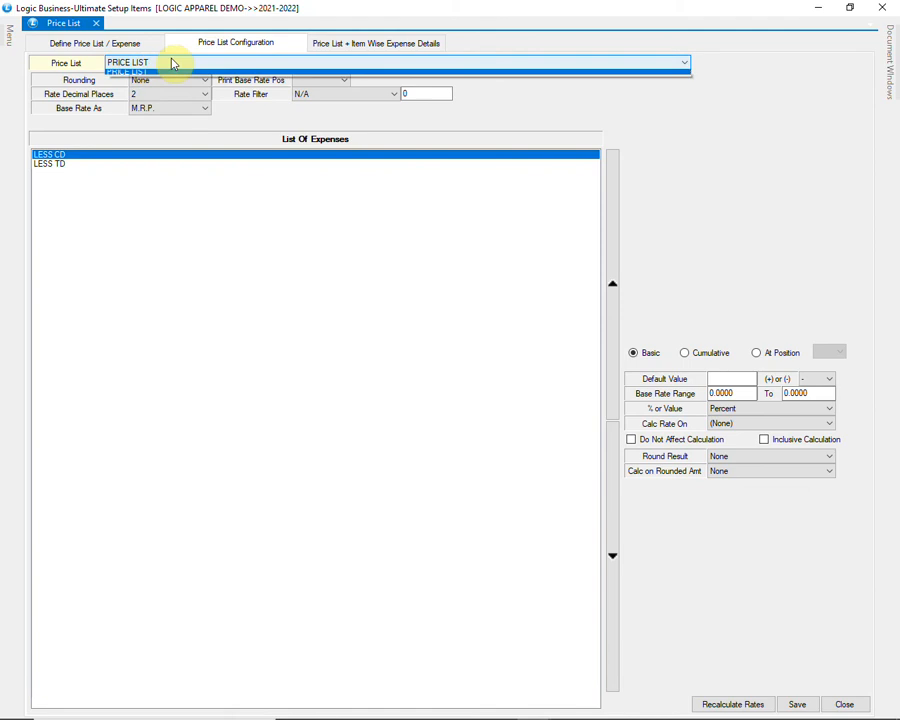
left_click(222, 64)
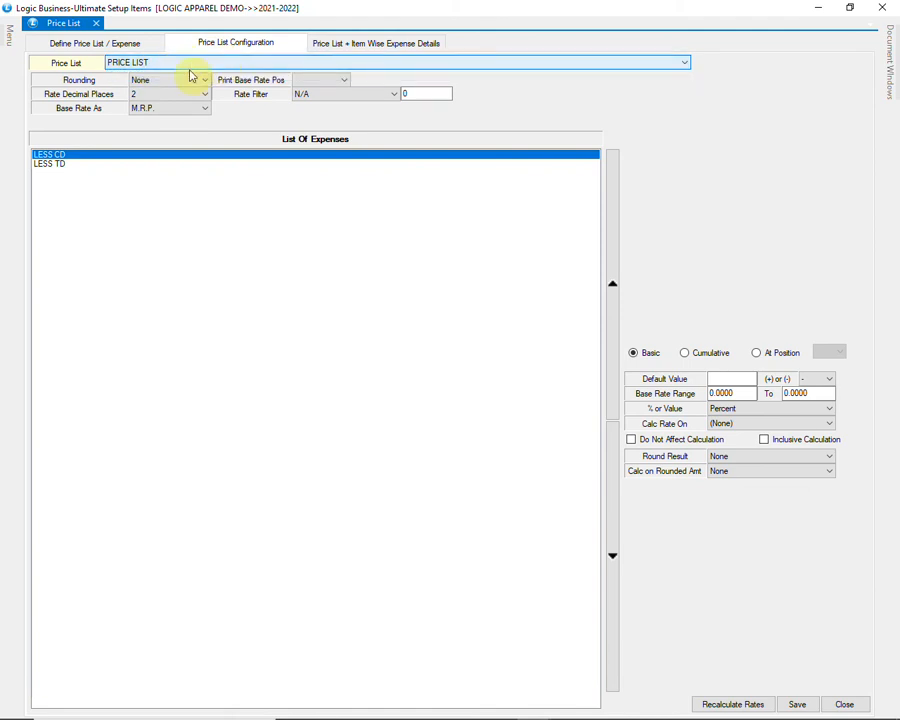
left_click(182, 109)
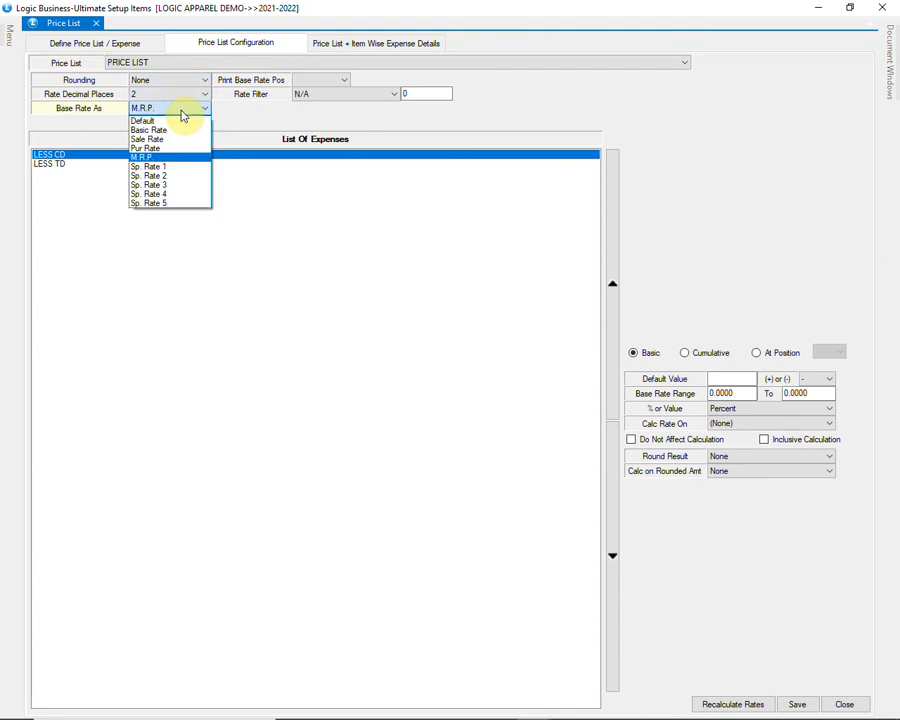
left_click(183, 113)
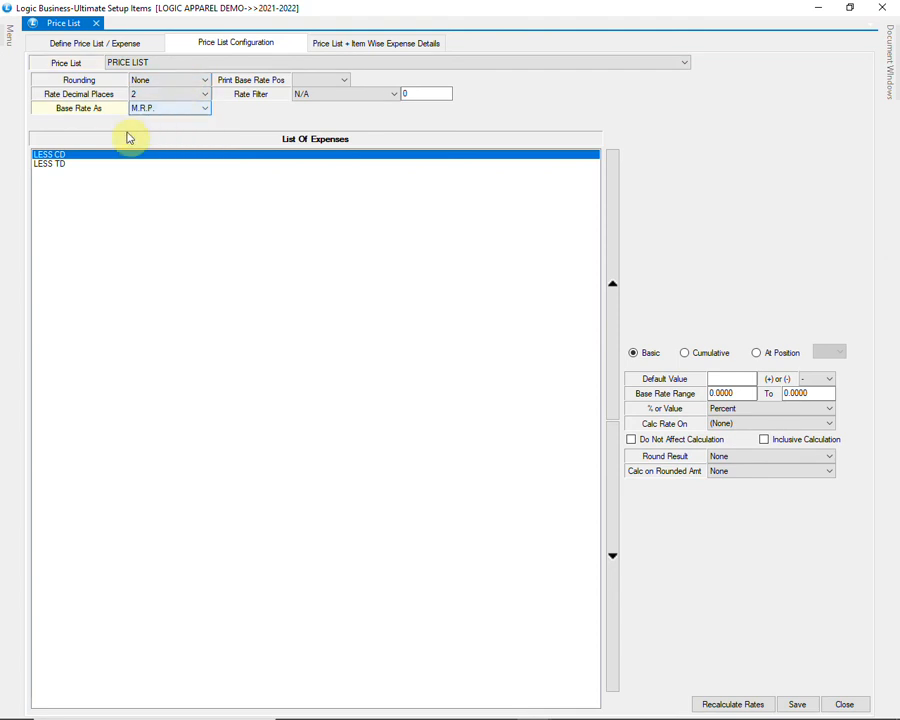
- Configure the LESS CD expense as a subtracted percentage with no default value, and save the configuration
left_click(65, 167)
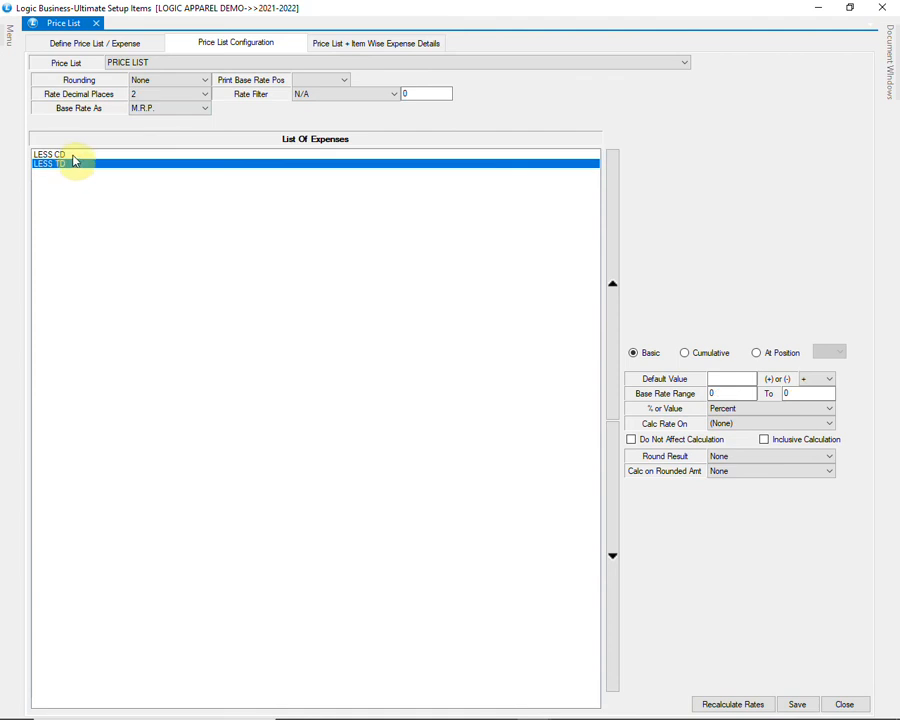
left_click(74, 156)
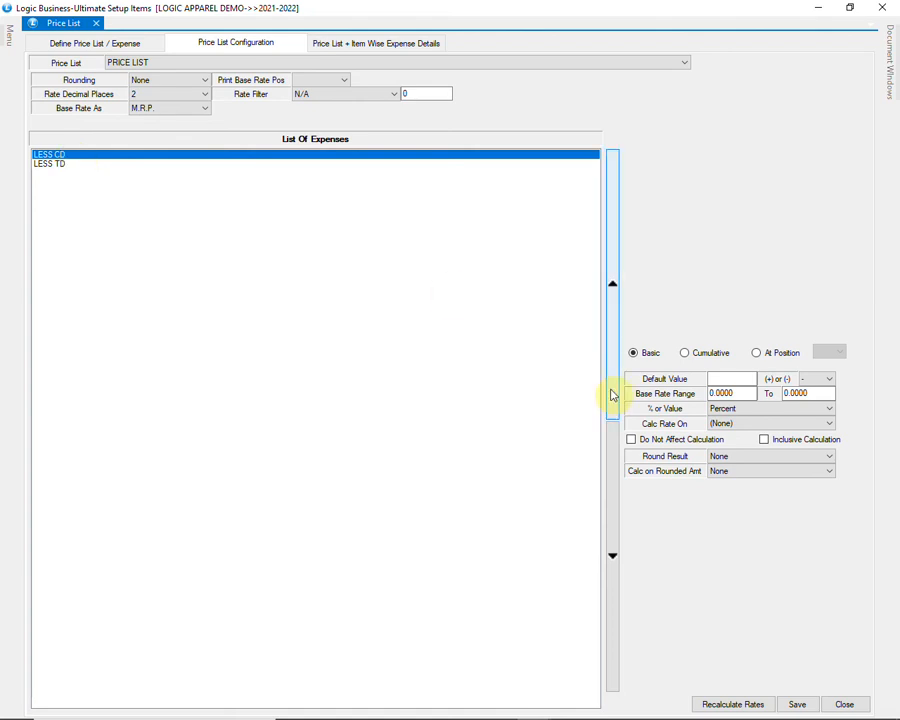
left_click(715, 378)
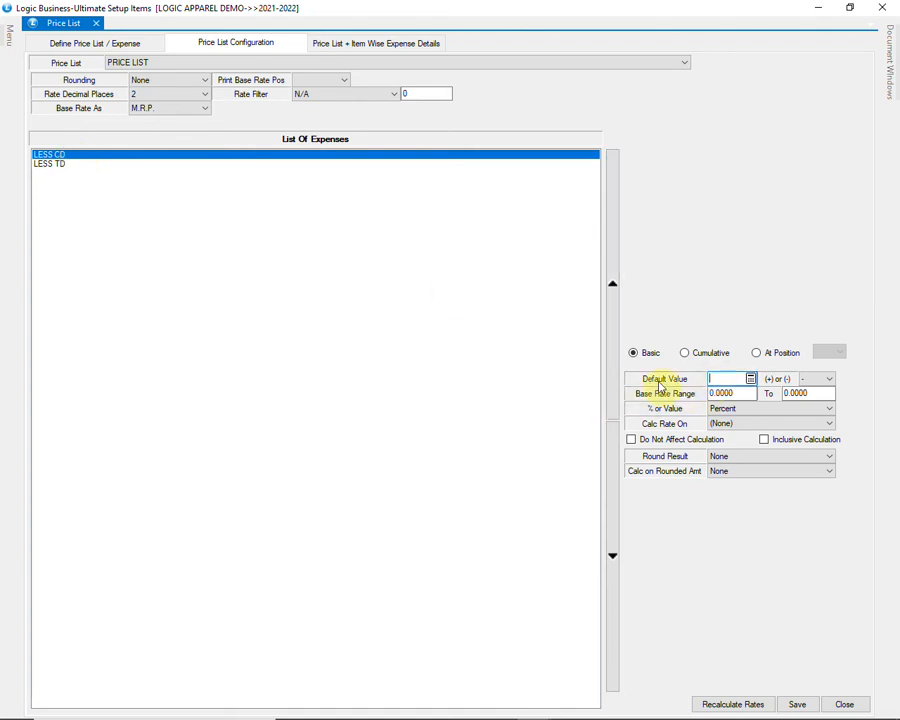
left_click(828, 379)
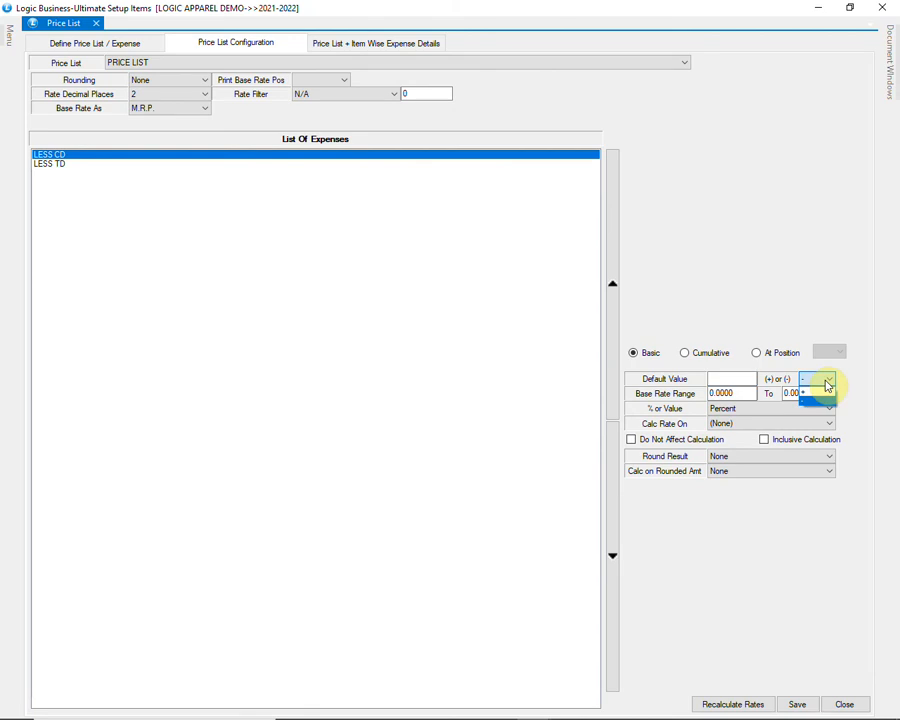
left_click(827, 386)
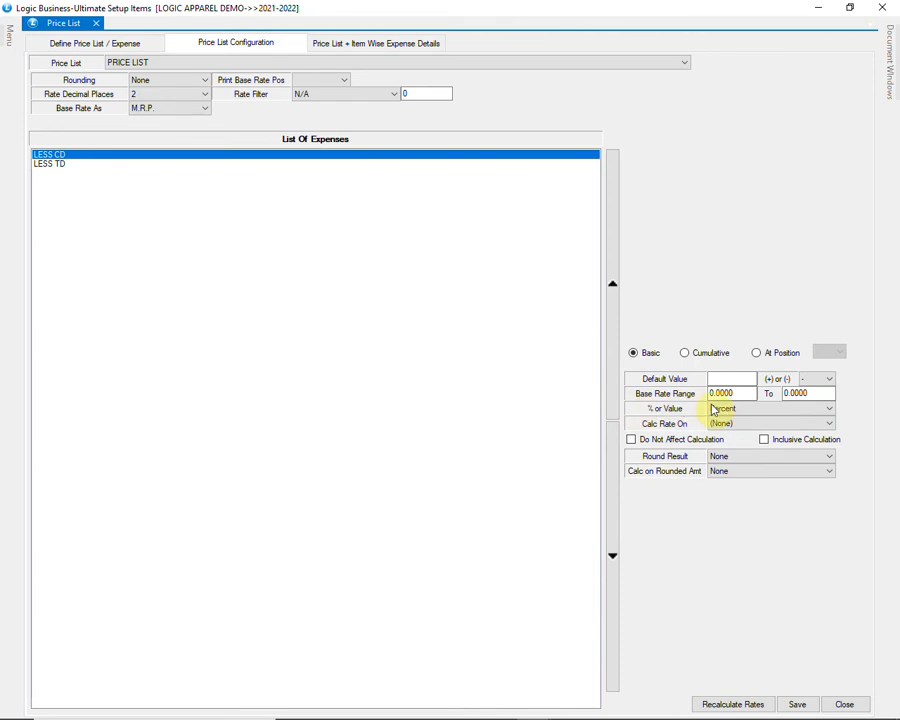
left_click(801, 410)
left_click(801, 410)
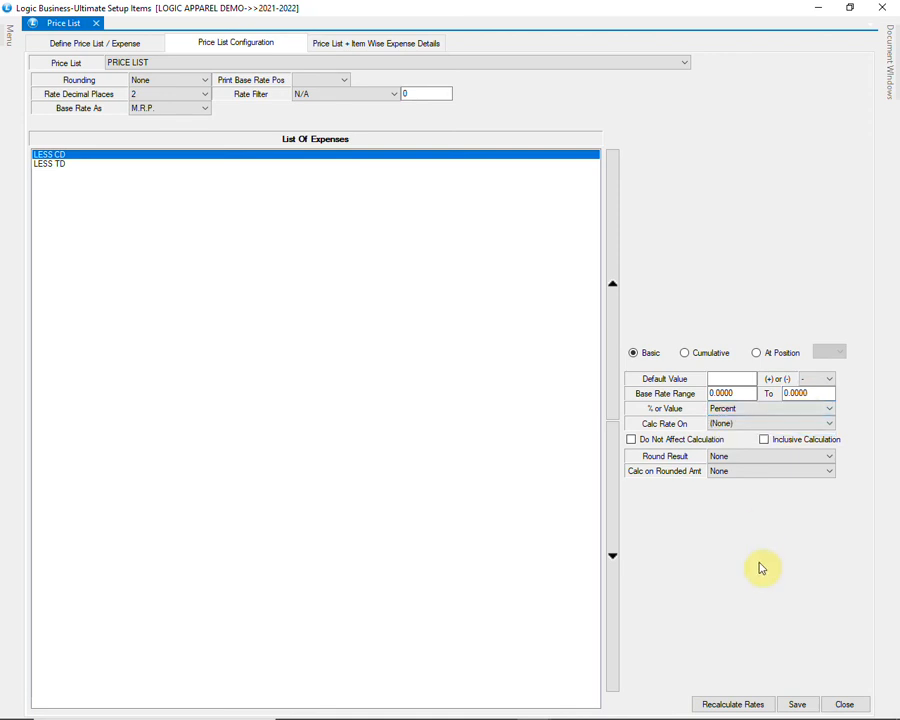
left_click(797, 703)
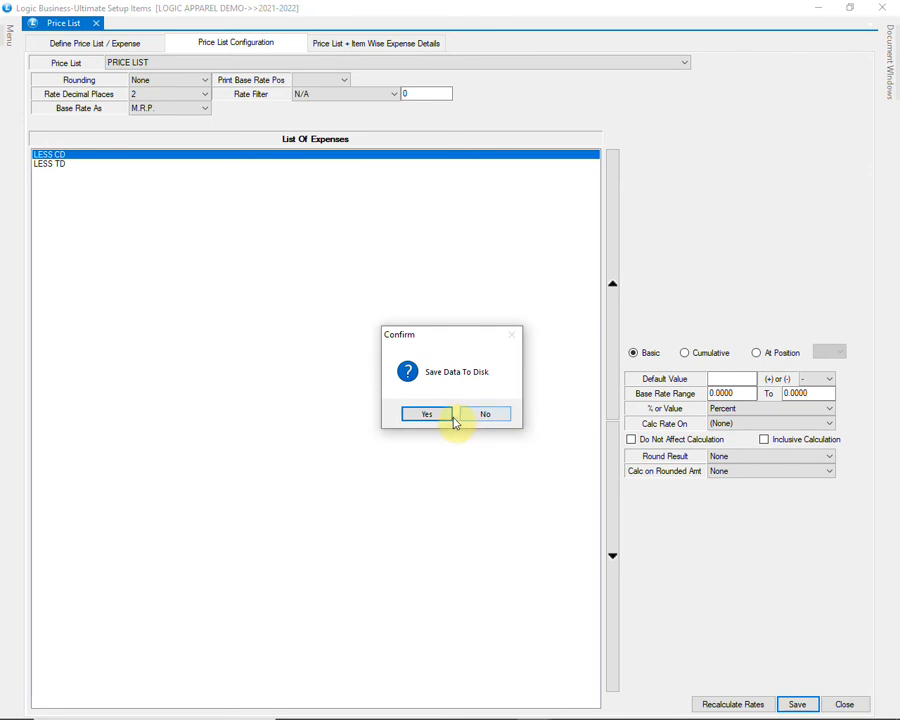
left_click(445, 415)
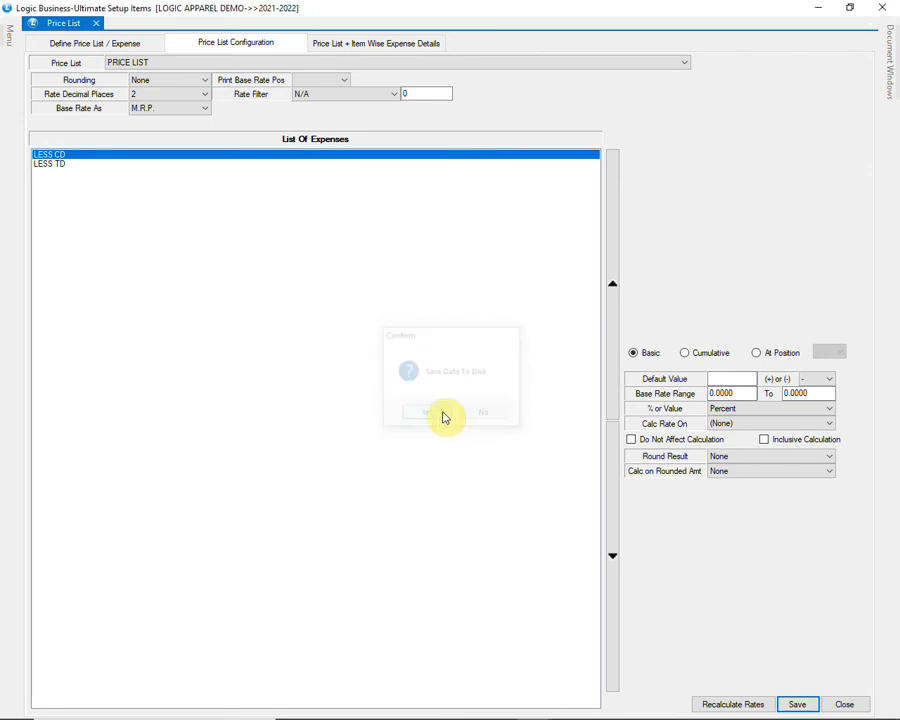
- Configure the LESS TD expense as a subtracted percentage with no default value, and save and close the price list setup
left_click(57, 165)
left_click(717, 378)
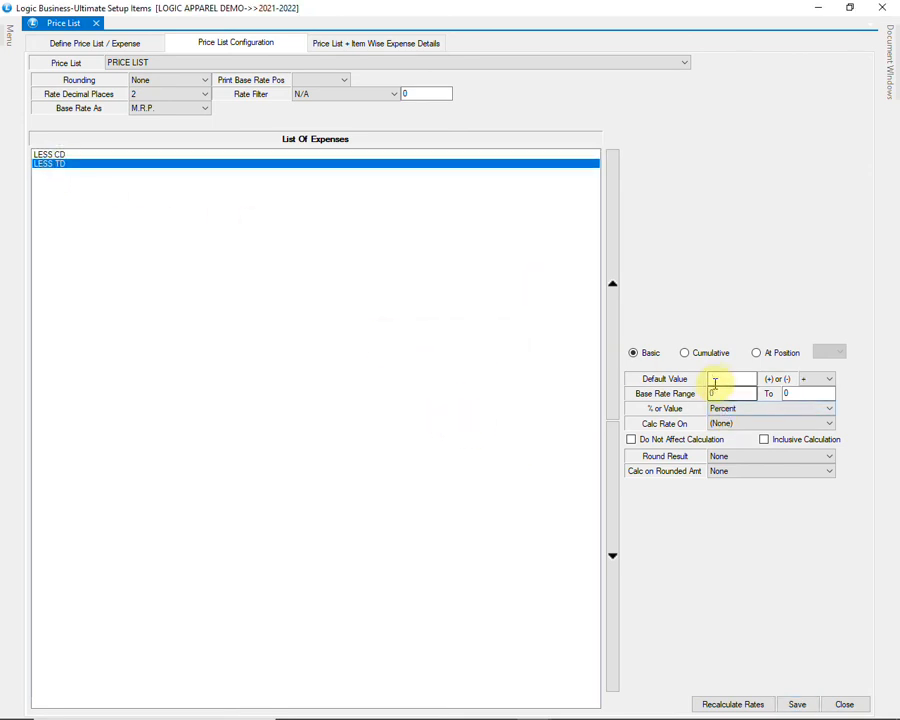
left_click(818, 378)
left_click(814, 401)
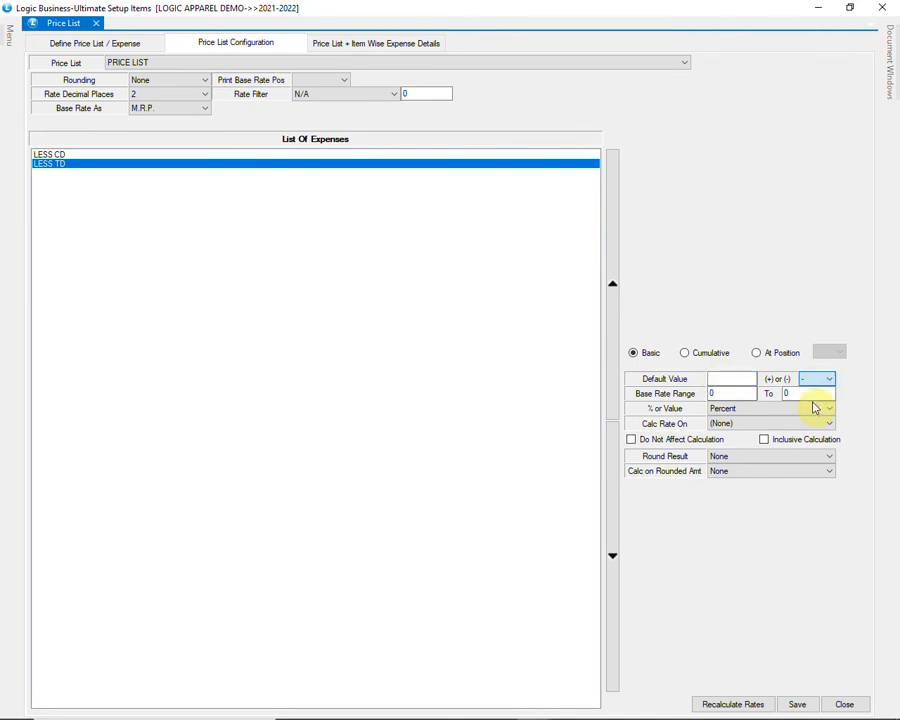
left_click(734, 394)
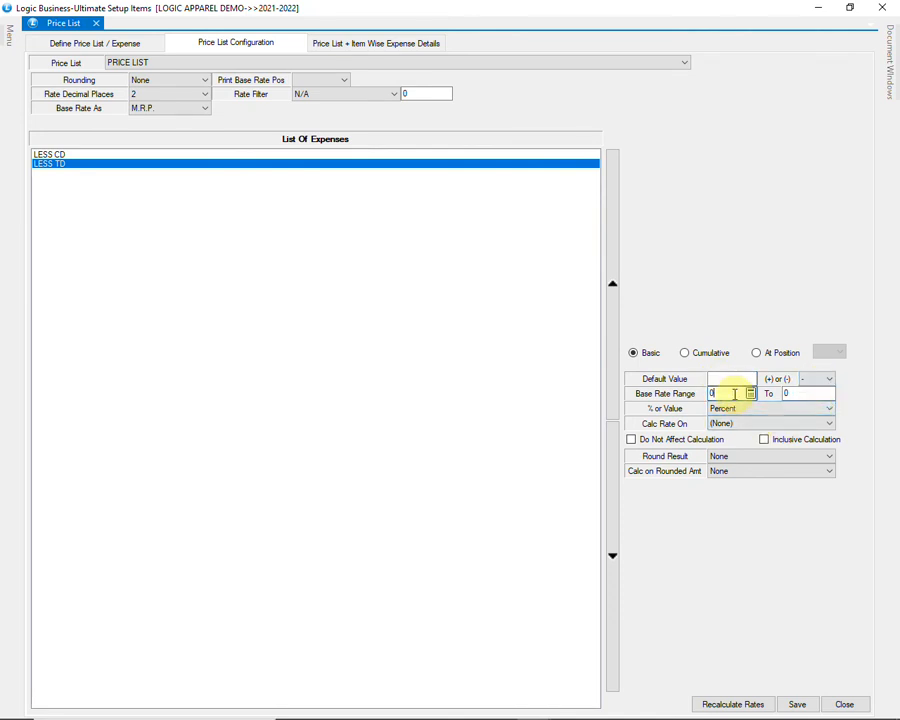
left_click(802, 395)
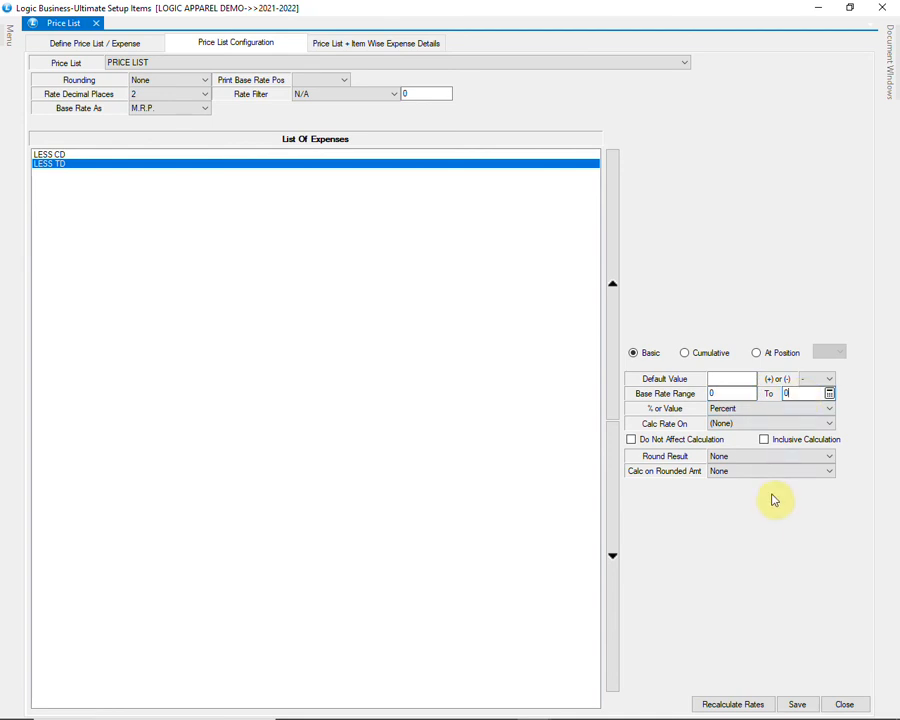
left_click(798, 704)
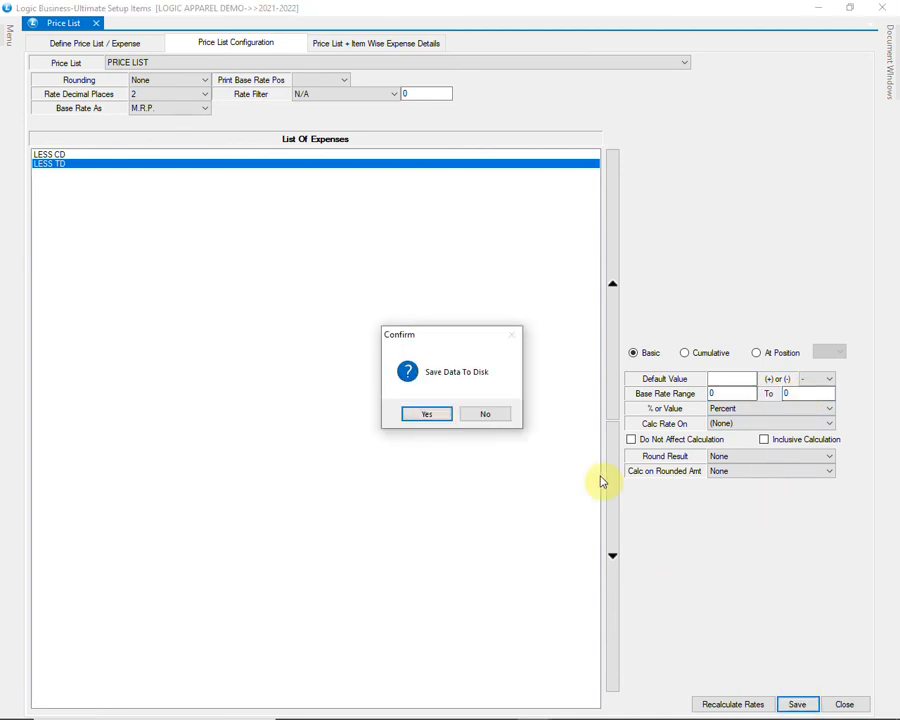
left_click(446, 419)
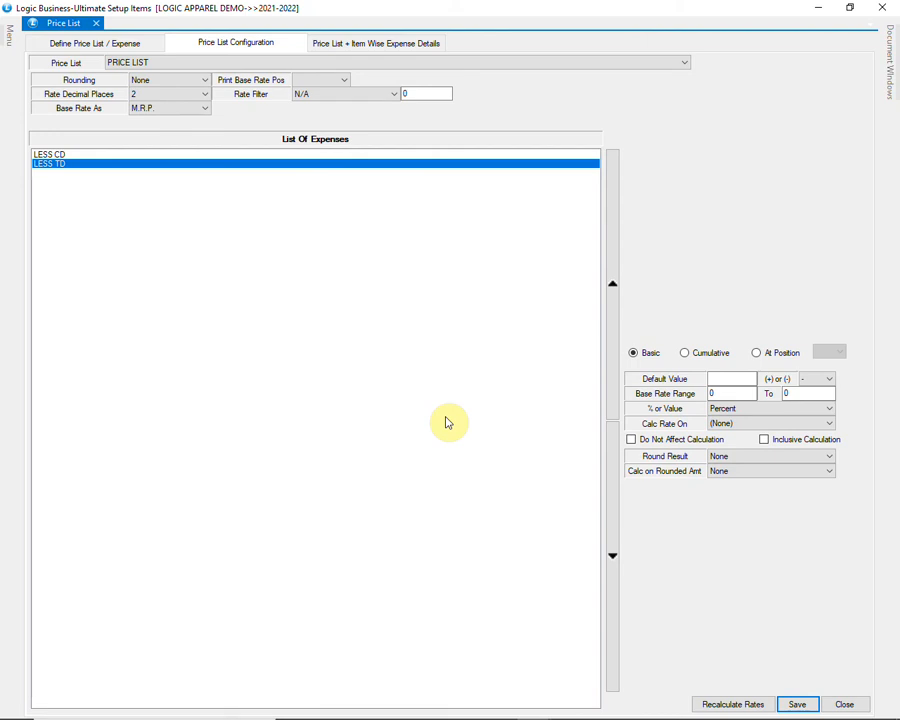
left_click(844, 705)
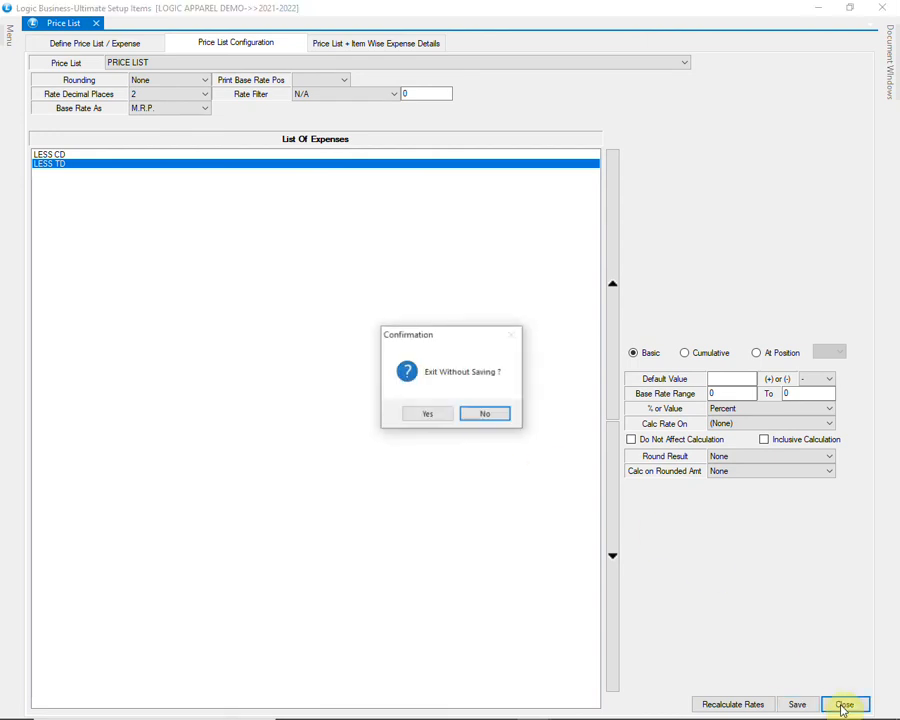
left_click(428, 414)
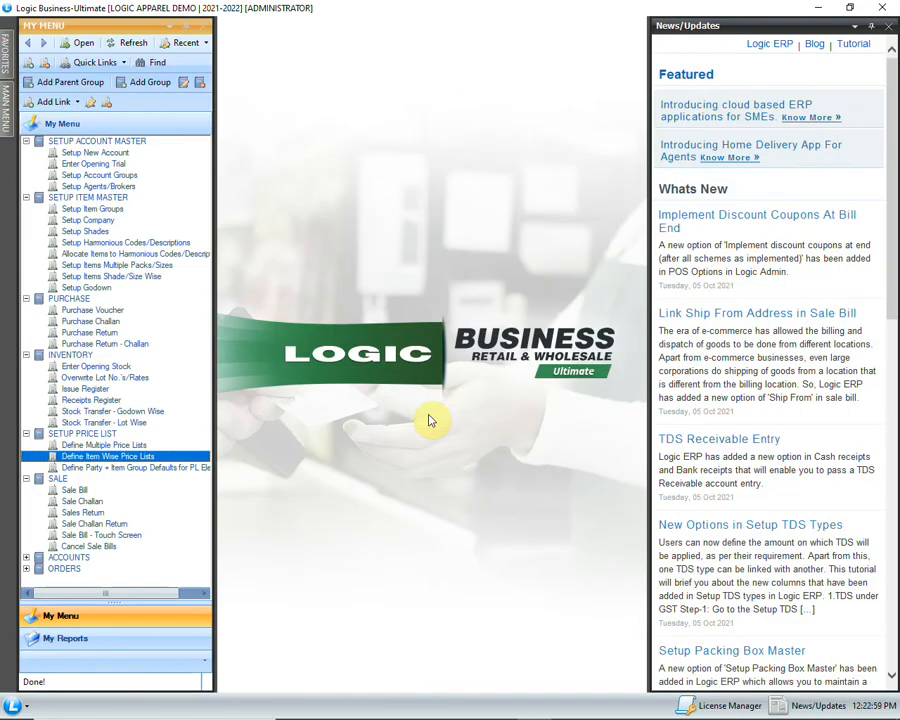
- Open Define Party + Item Group Defaults for PL Elements and look over the LESS CD and LESS TD expense rows
left_click(171, 469)
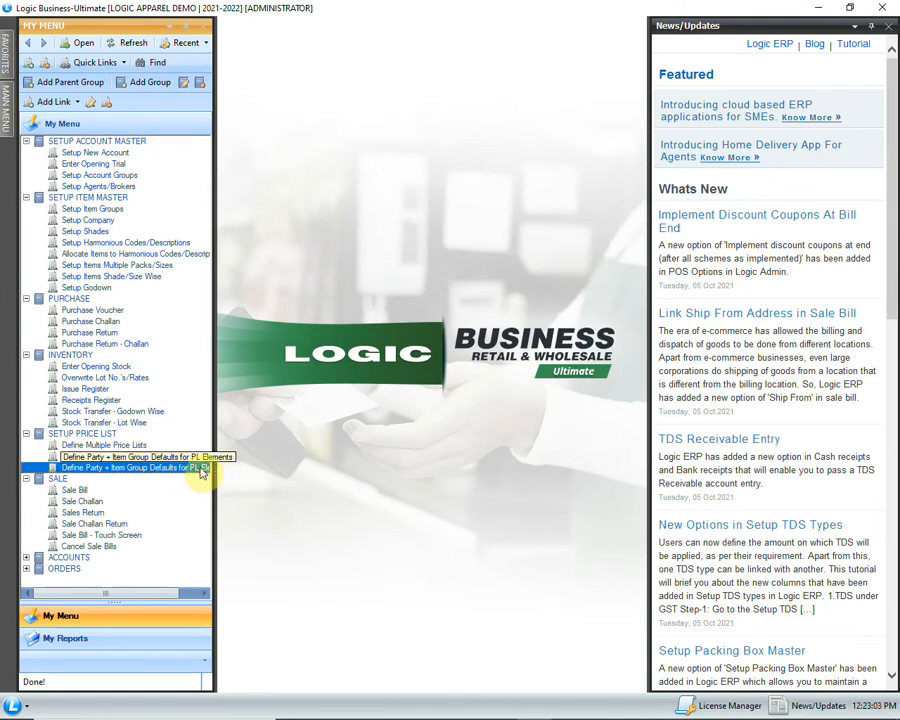
double_click(200, 470)
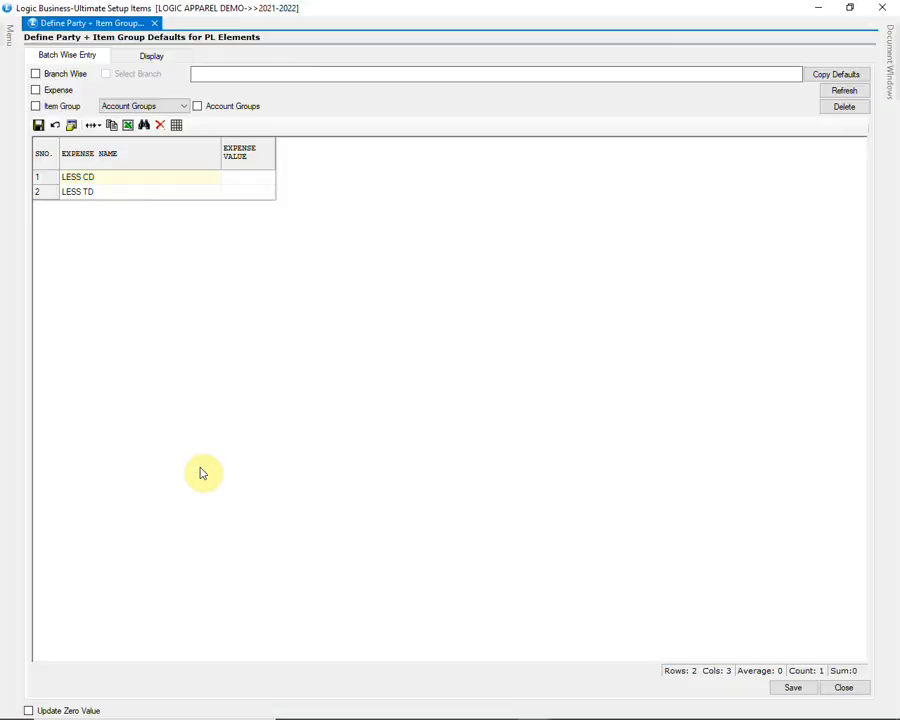
left_click(160, 181)
left_click(174, 196)
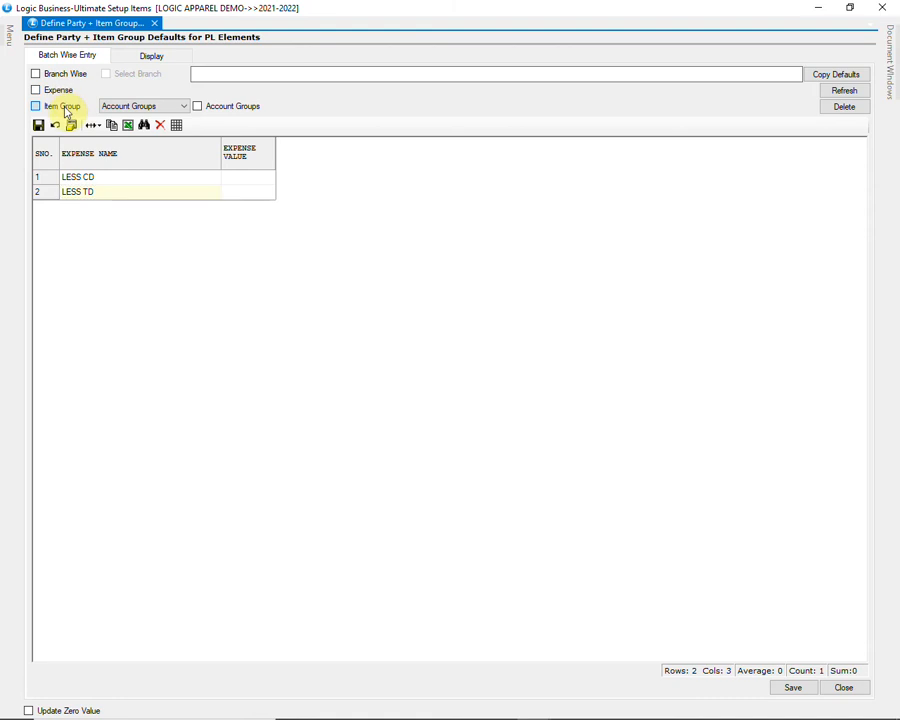
- Restrict the batch wise entry to the level 1 CATEGORY item groups SPORTS MEN and SPORTS WOMEN
left_click(64, 107)
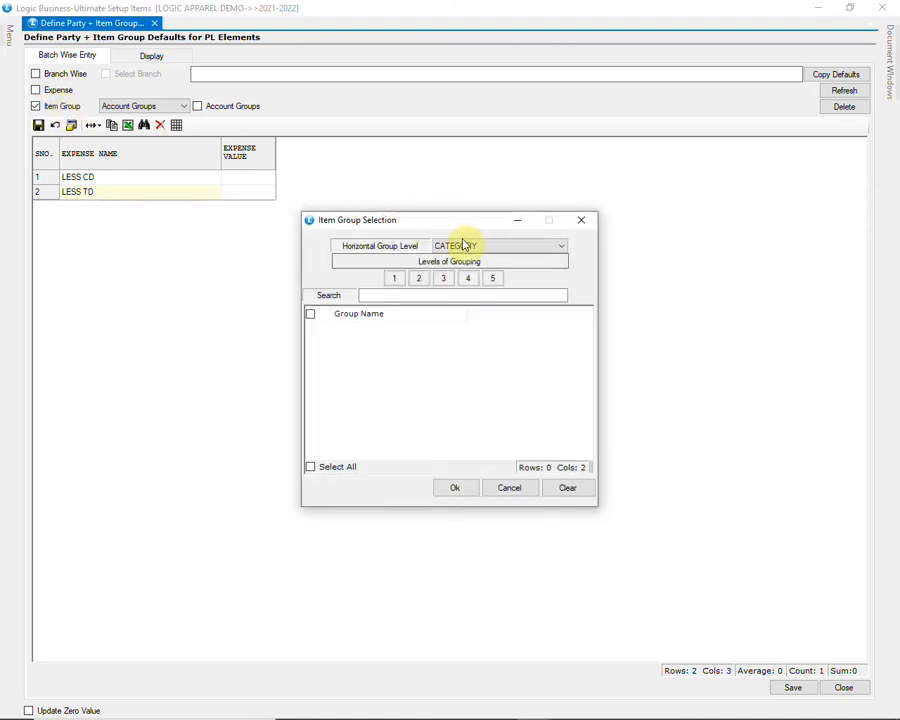
left_click(495, 246)
left_click(495, 248)
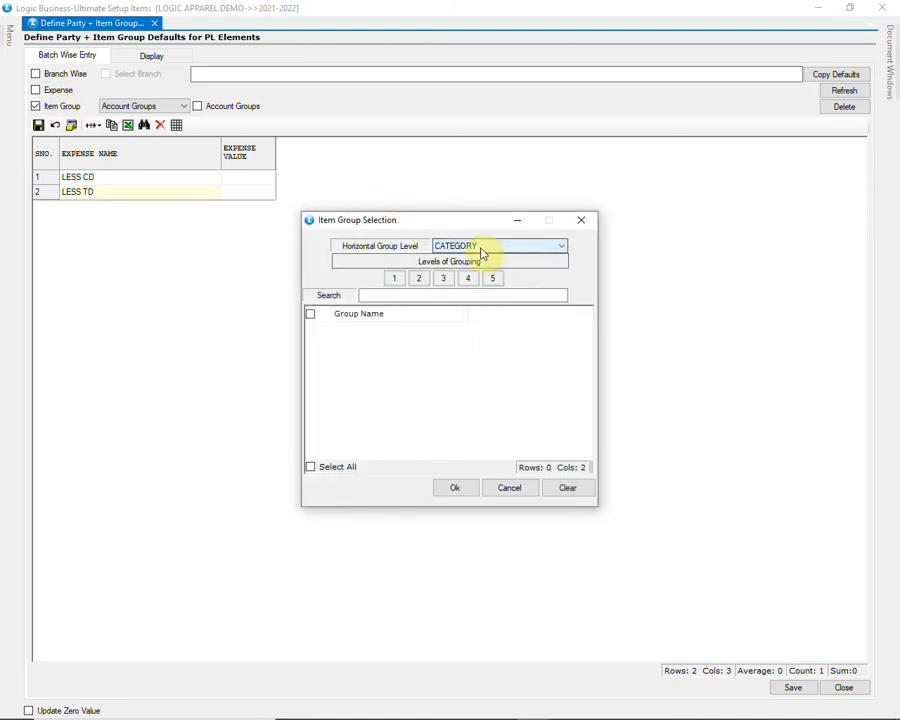
left_click(392, 279)
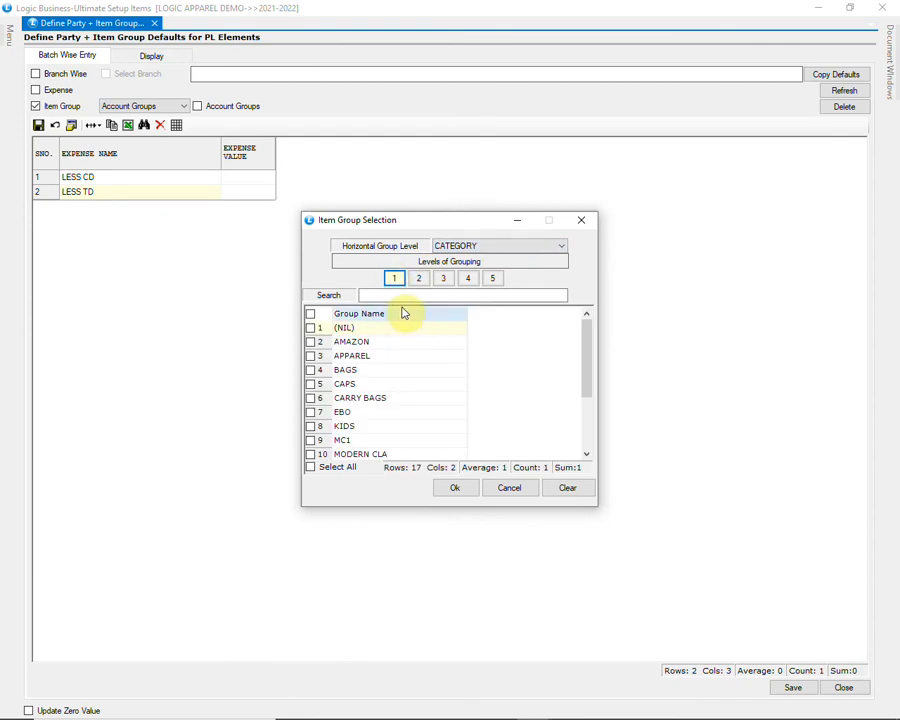
left_click(356, 375)
left_click_drag(582, 346, 587, 418)
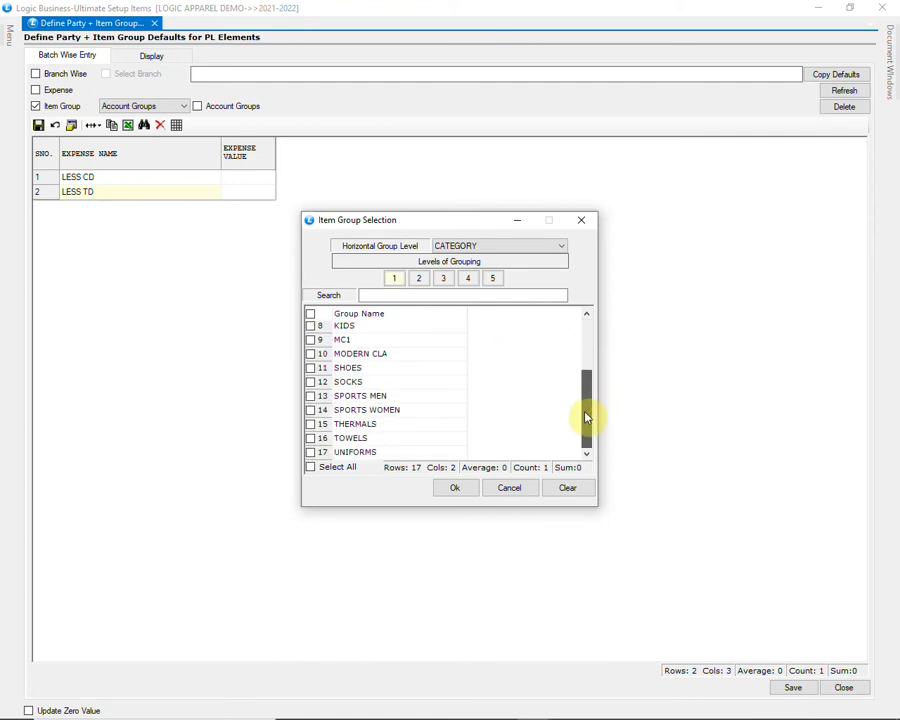
left_click(310, 397)
left_click(310, 410)
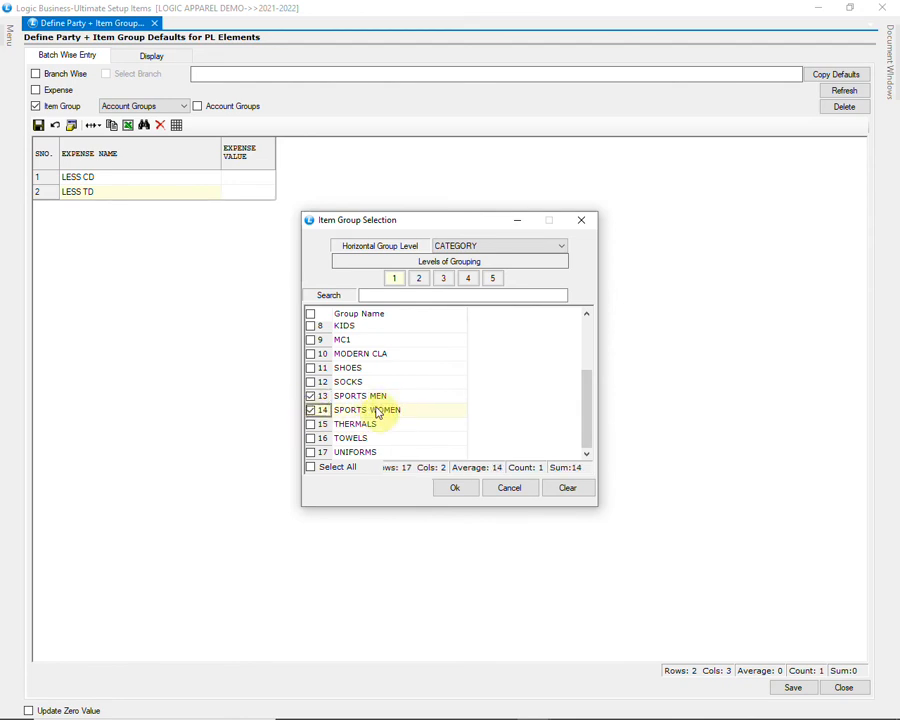
left_click(450, 487)
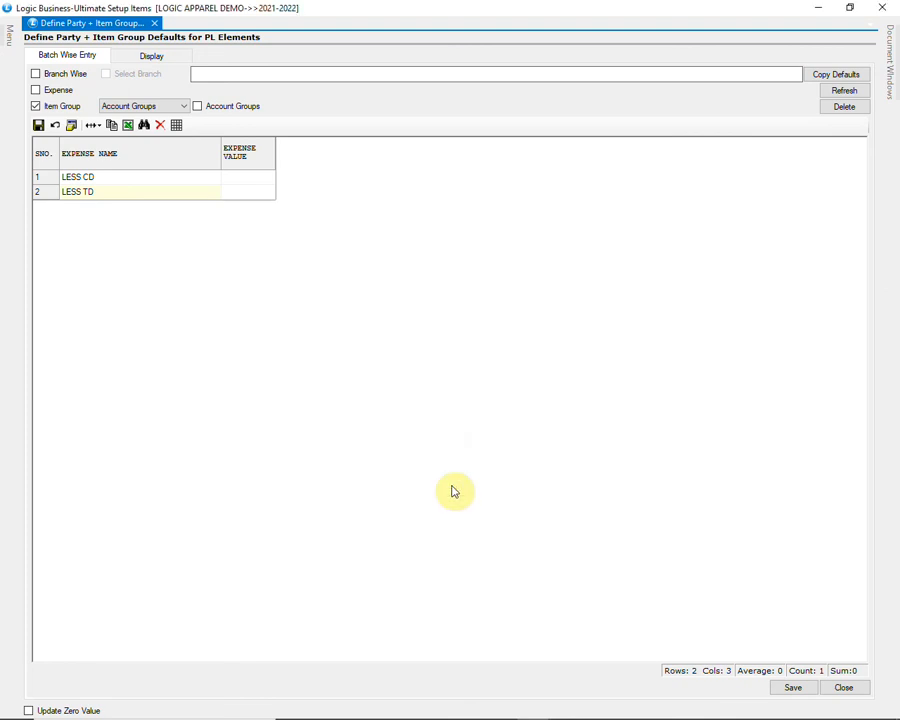
- Examine the account group choices for BEATS grouping at levels 1 and 2, and cancel the selection
left_click(161, 108)
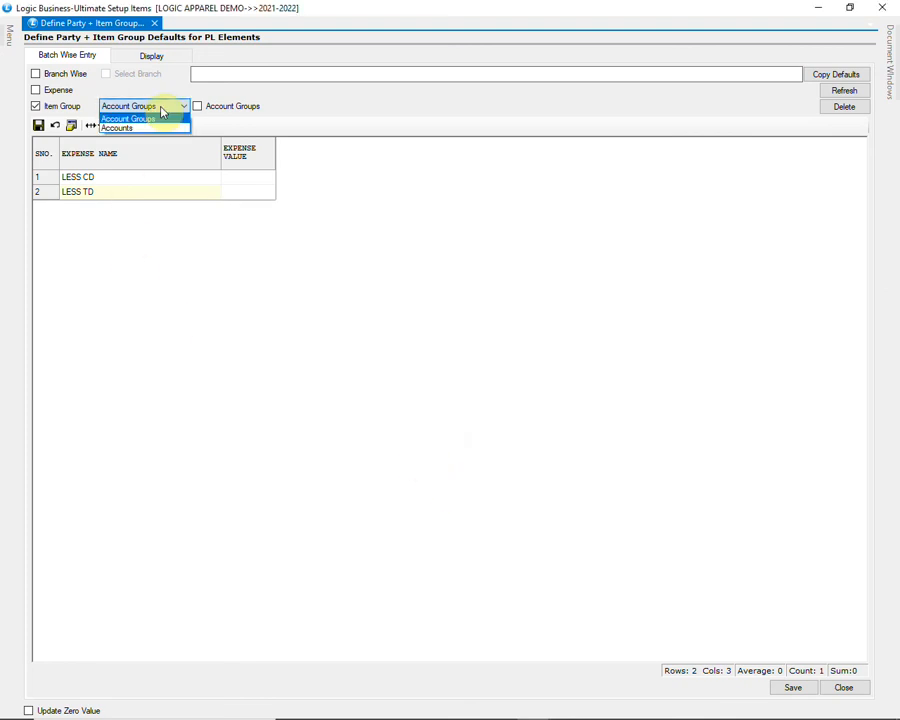
left_click(148, 127)
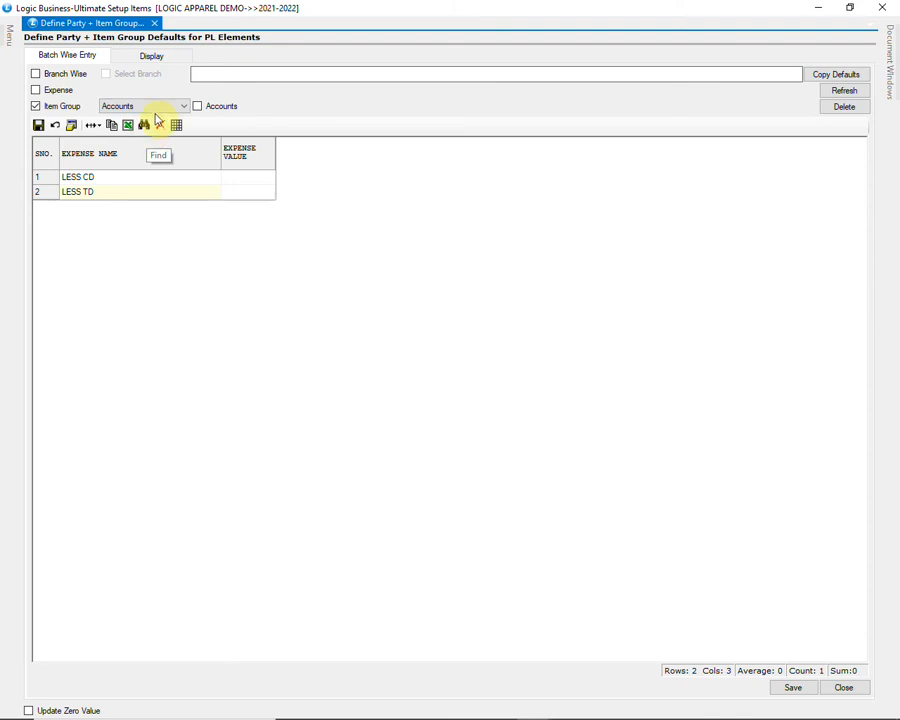
left_click(167, 110)
left_click(165, 117)
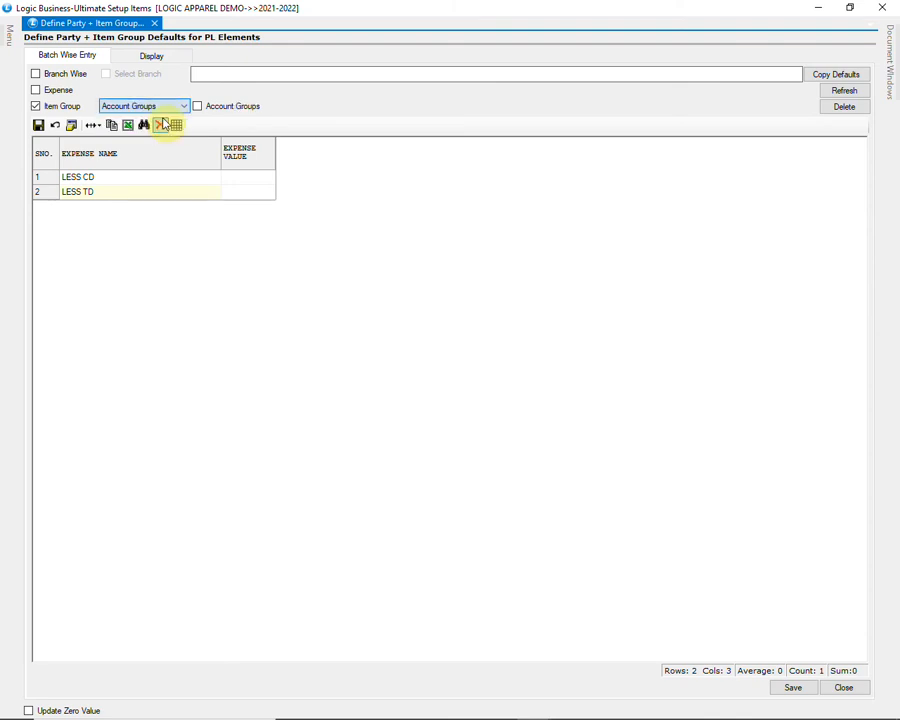
left_click(226, 110)
left_click(480, 243)
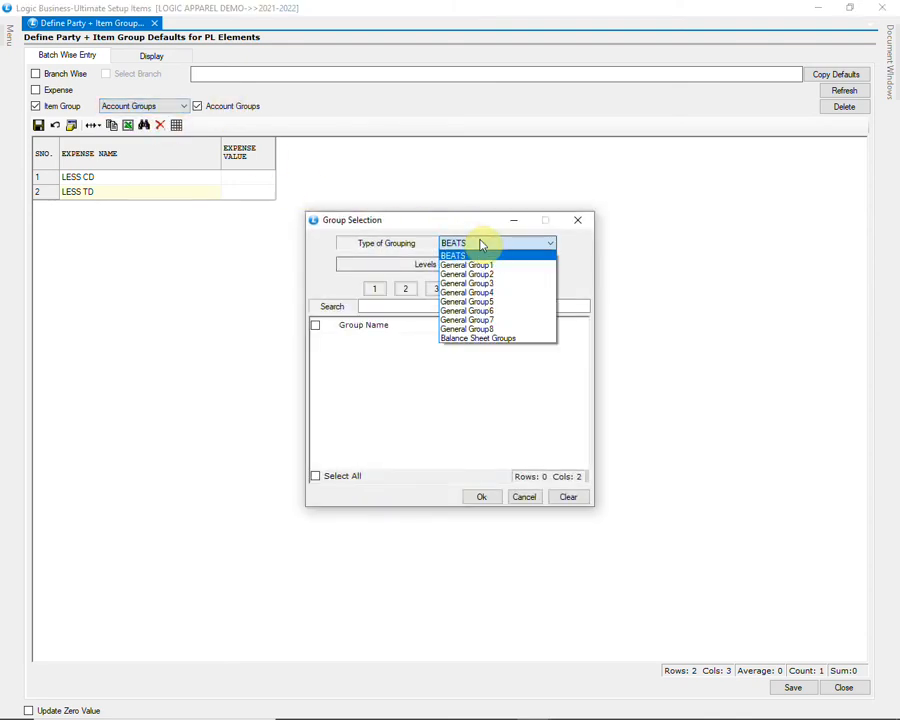
left_click(493, 245)
left_click(376, 289)
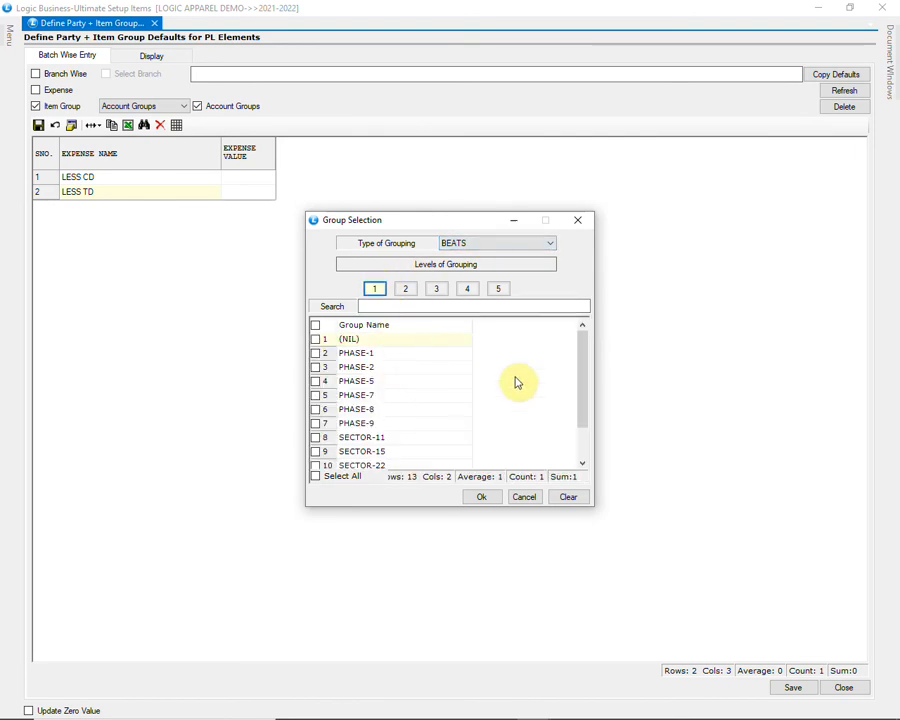
left_click_drag(583, 365, 583, 421)
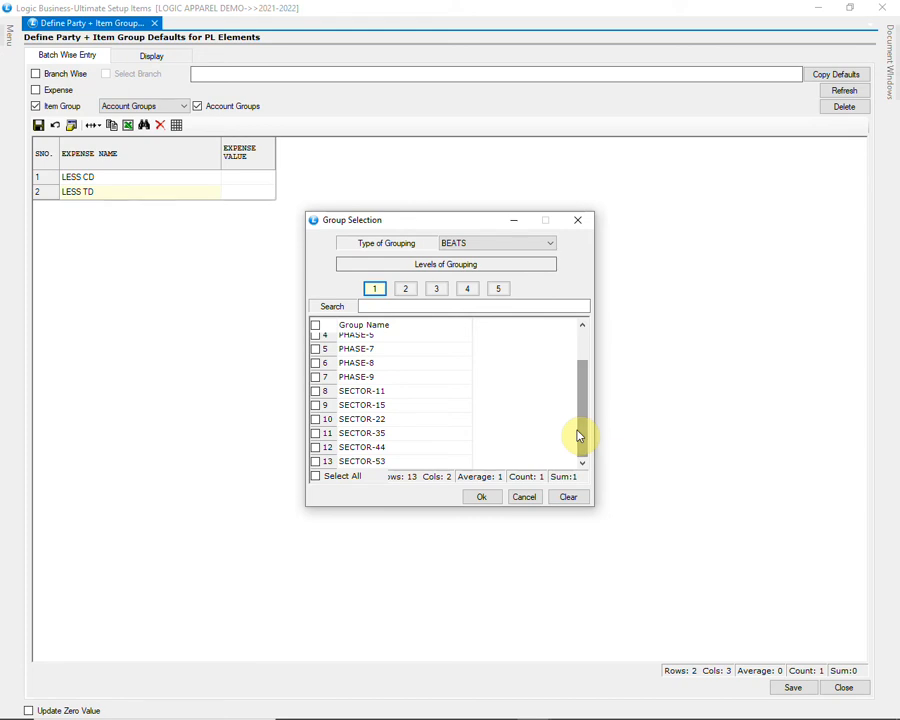
left_click(405, 289)
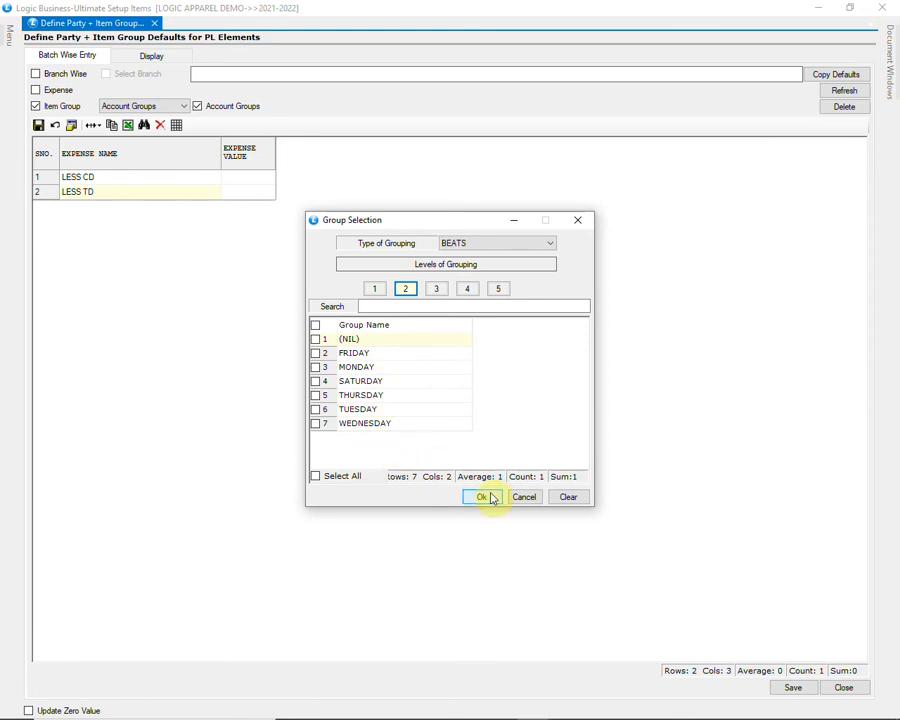
left_click(527, 498)
- Switch the party filter to Accounts and select the account A S R SHOPPING MALL
left_click(182, 107)
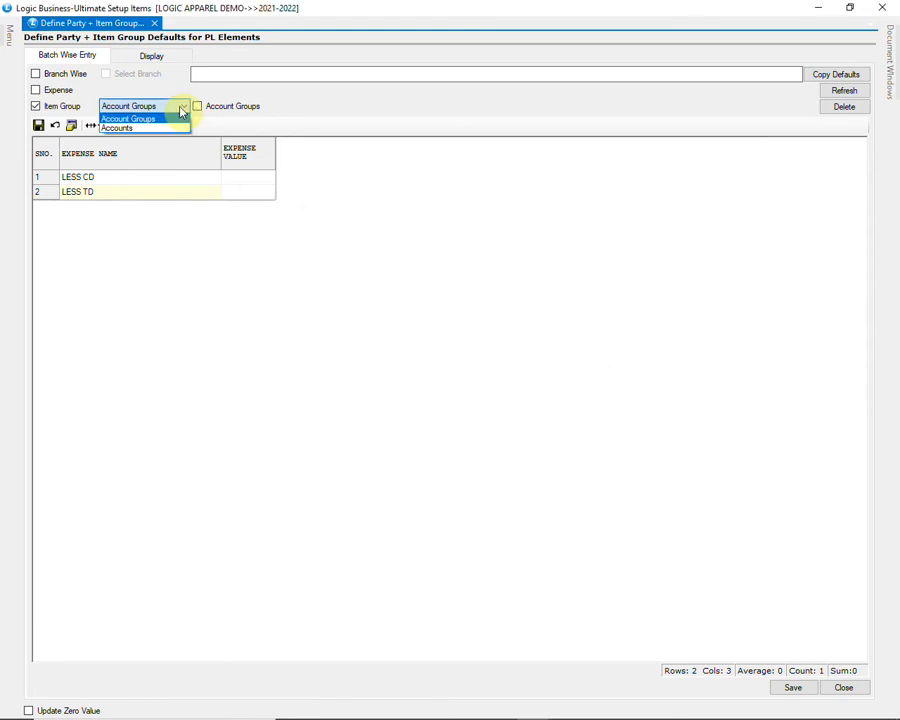
left_click(145, 126)
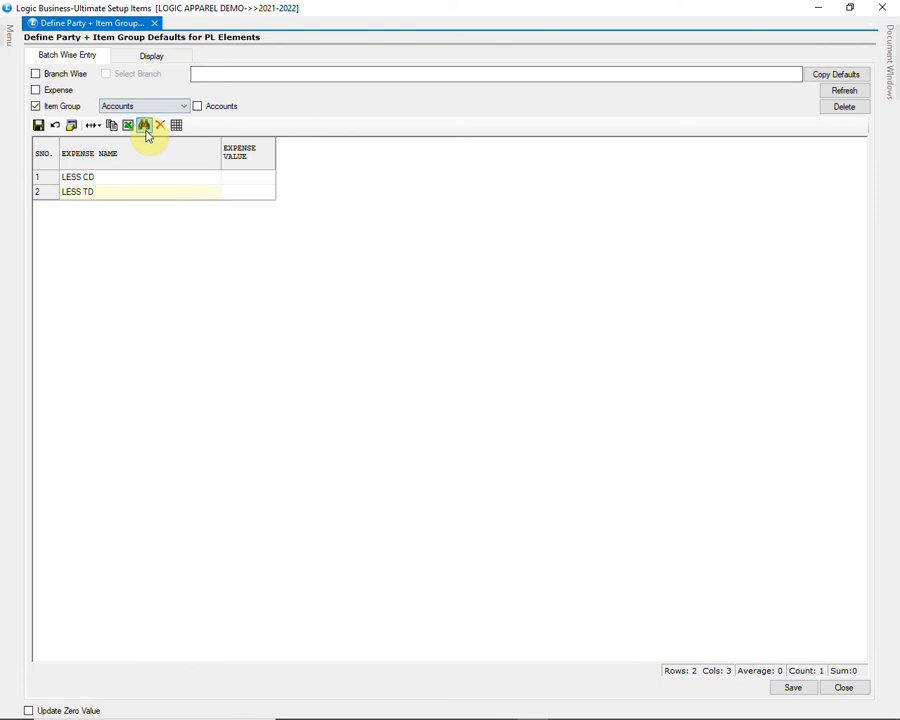
left_click(207, 112)
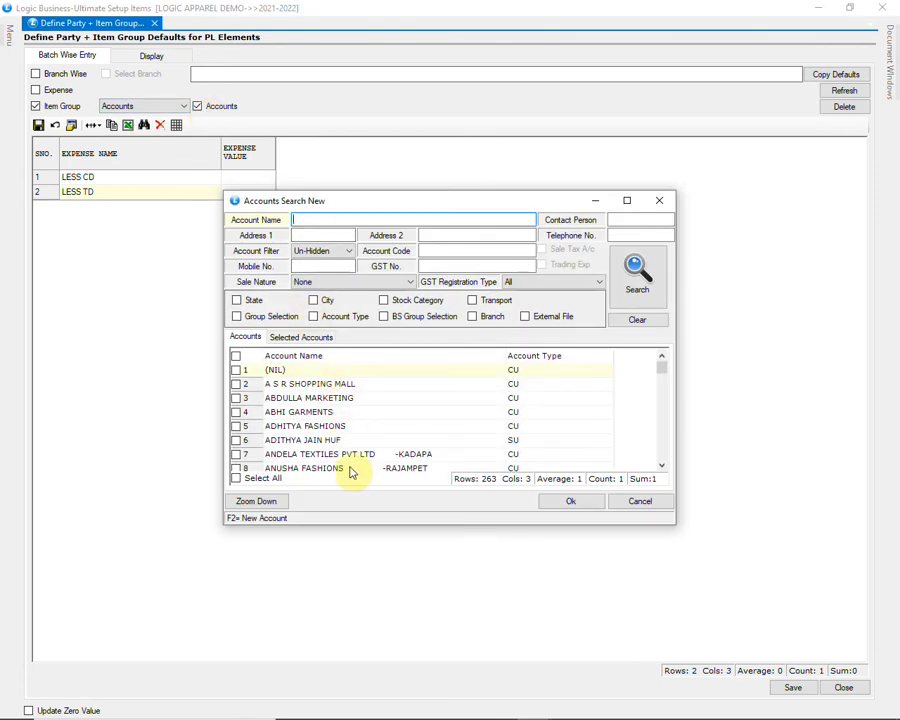
left_click(237, 384)
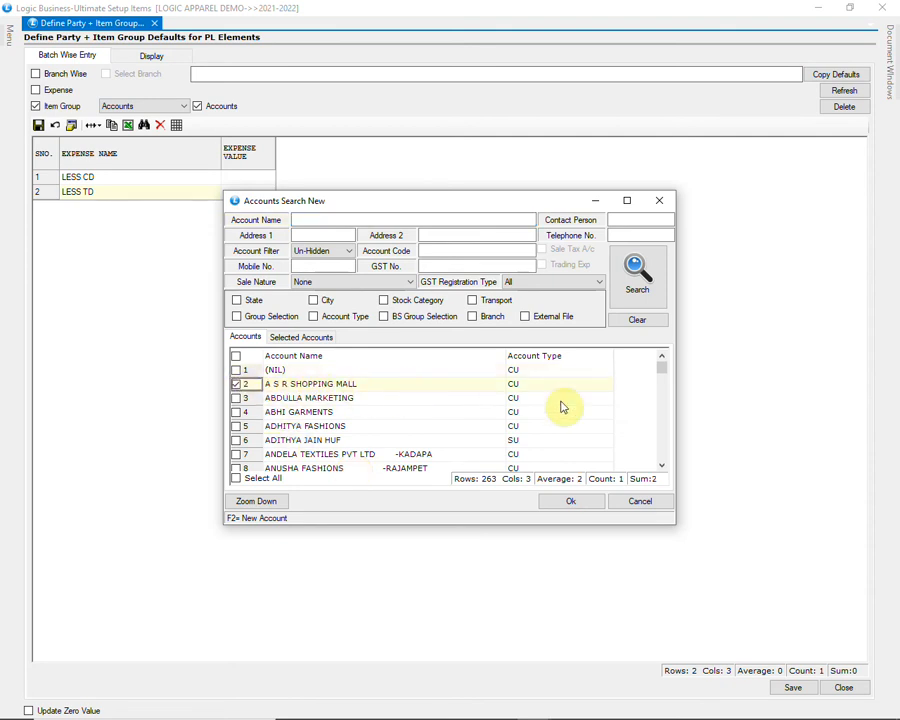
left_click(573, 502)
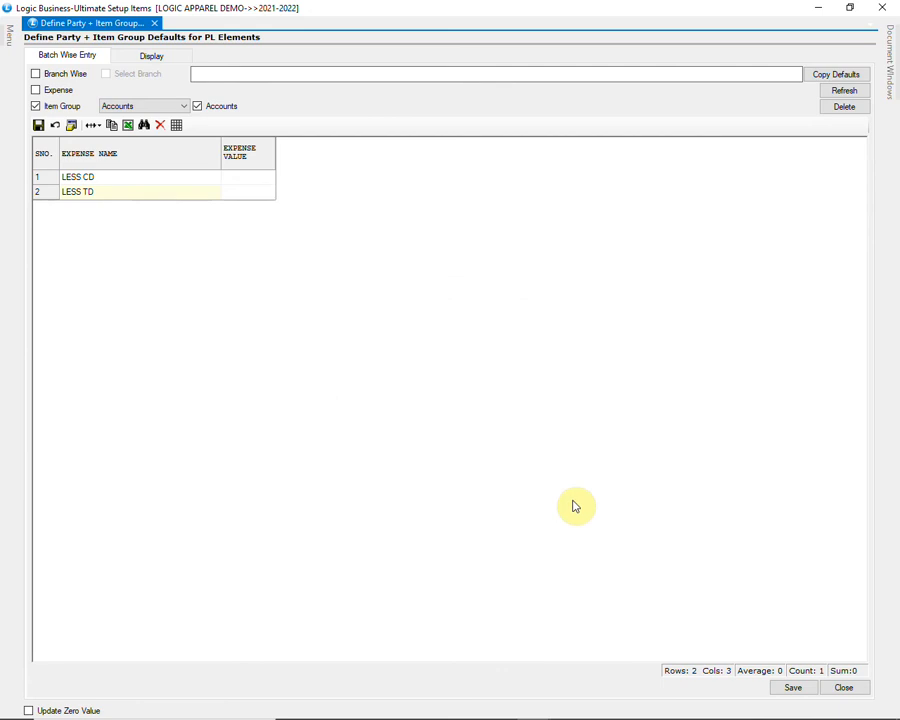
- Set the LESS TD expense value to 35 for the selected account and item groups, and save the defaults
left_click(266, 197)
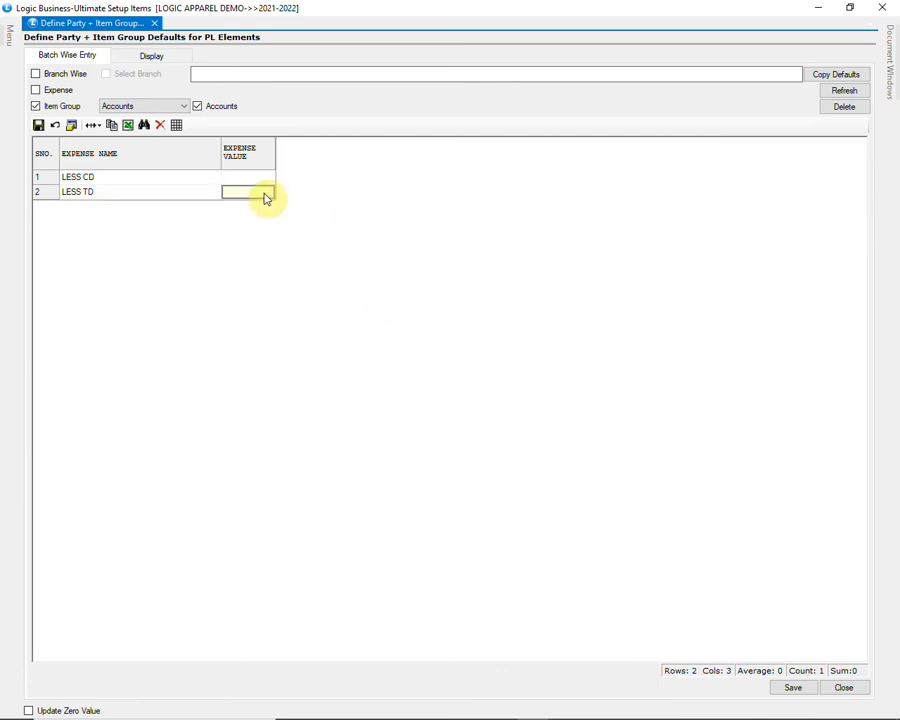
type("35")
key("Return")
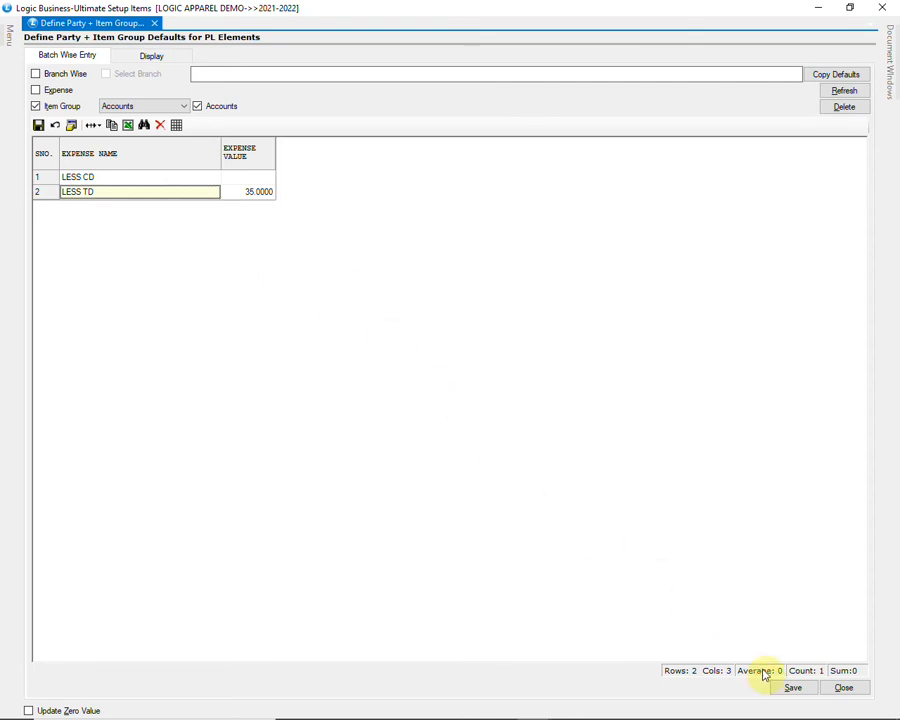
left_click(790, 686)
left_click(424, 414)
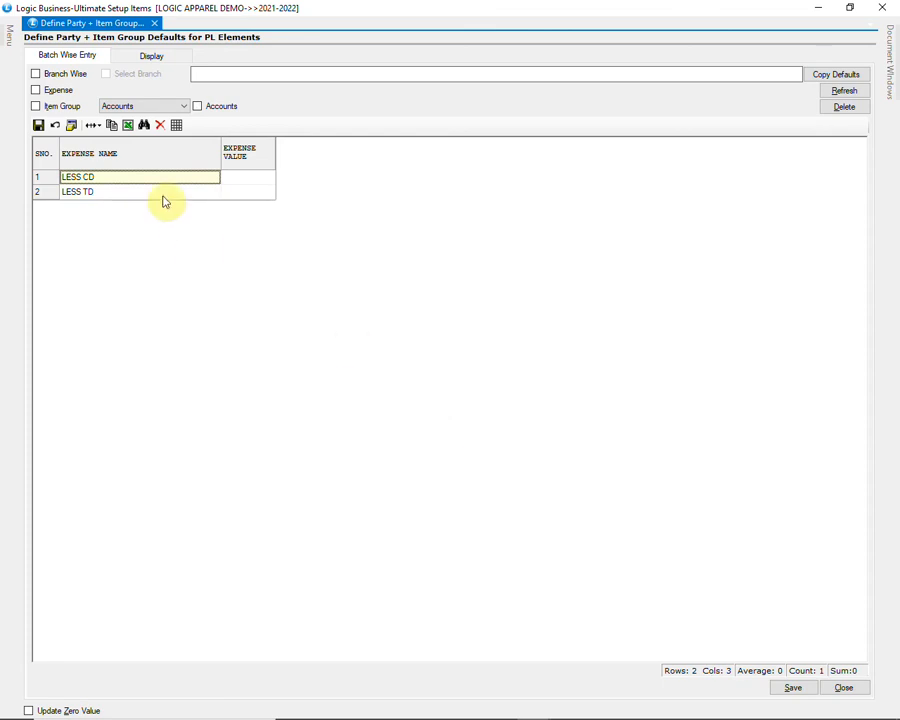
- Show the Display view of the defaults and filter it to the item groups SPORTS MEN and SPORTS WOMEN
left_click(151, 57)
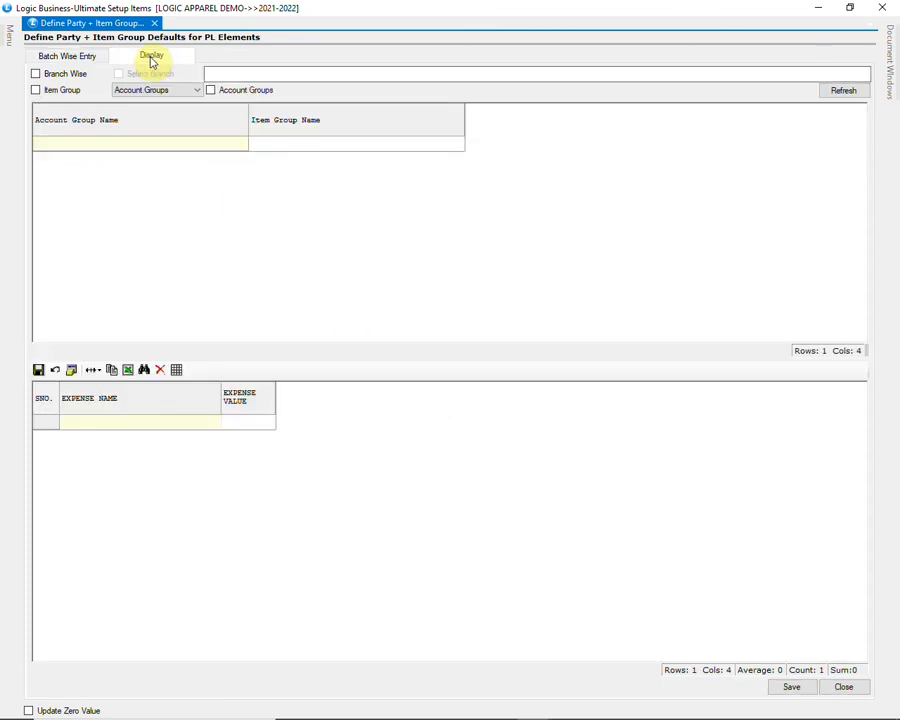
left_click(62, 90)
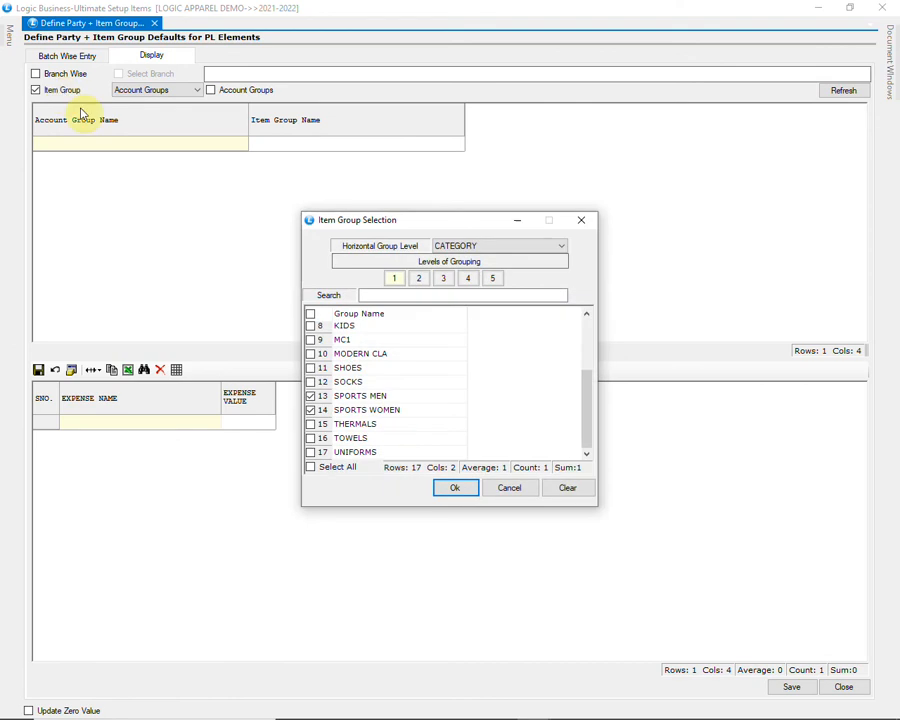
left_click(455, 490)
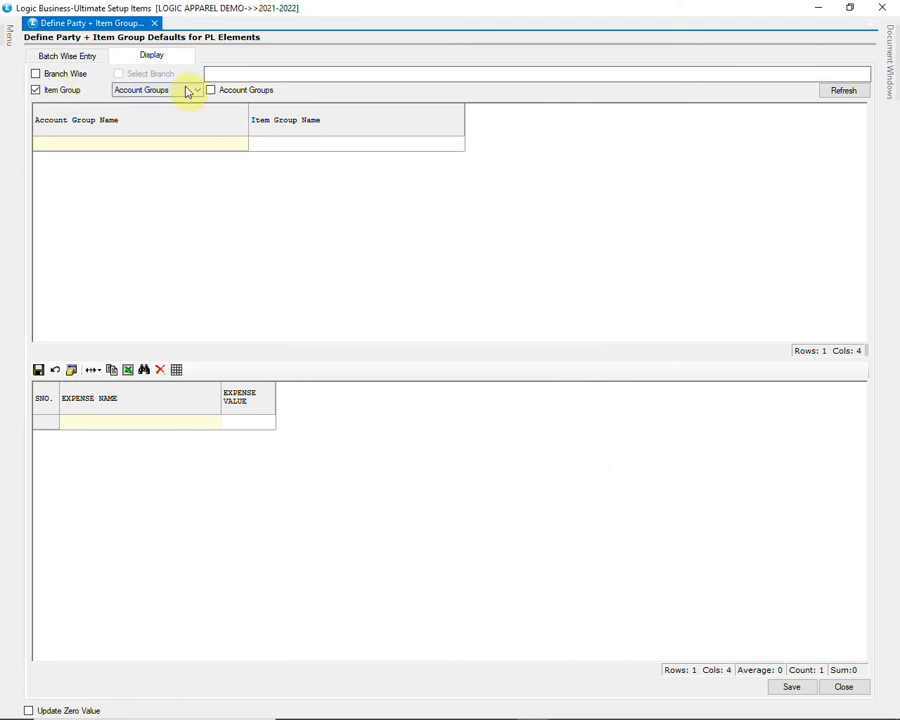
- Filter the displayed defaults by Accounts to A S R SHOPPING MALL and refresh the list
left_click(174, 92)
left_click(164, 110)
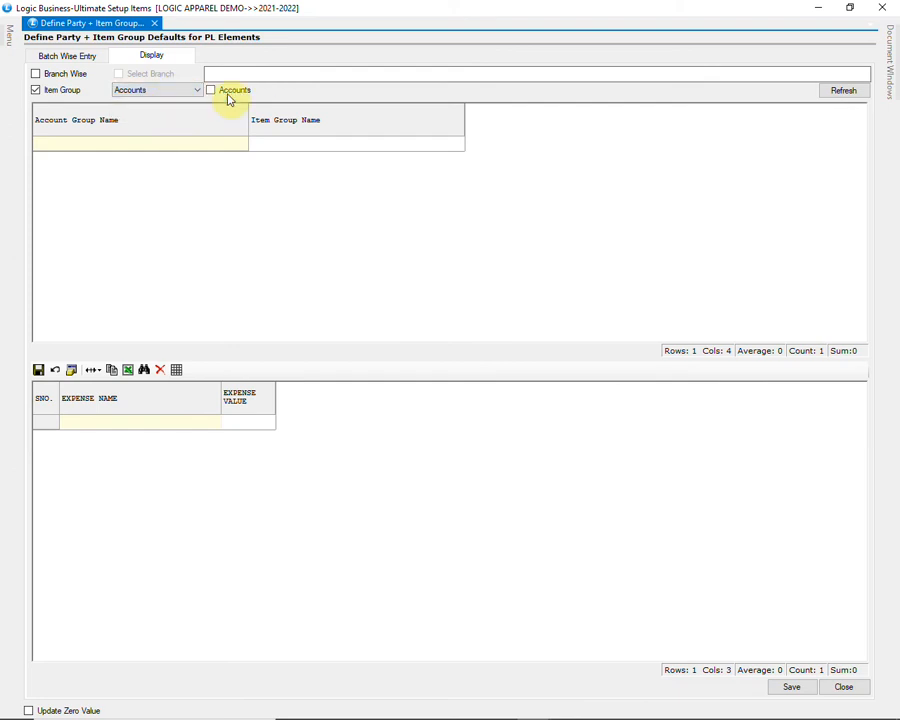
left_click(232, 94)
left_click(272, 376)
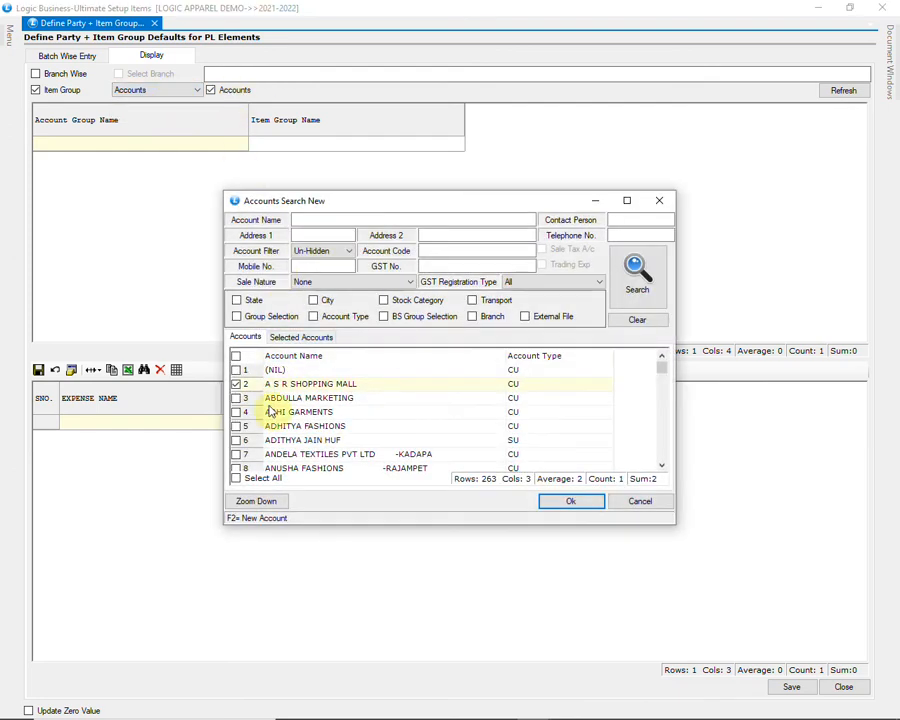
left_click(568, 502)
left_click(826, 93)
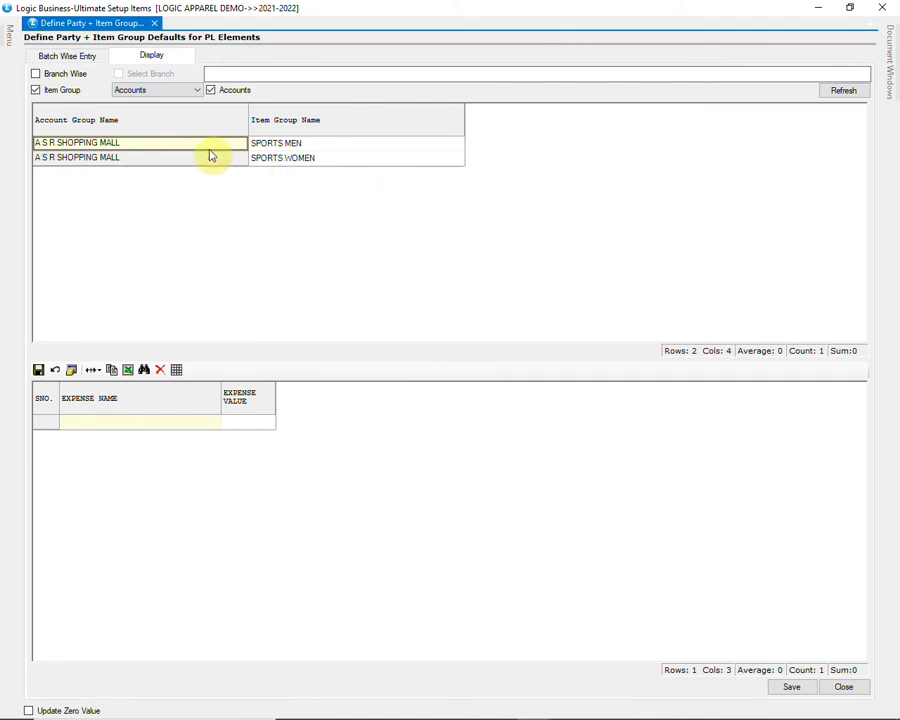
- Check the expense values for SPORTS MEN and SPORTS WOMEN, save the defaults and close the form
left_click(344, 149)
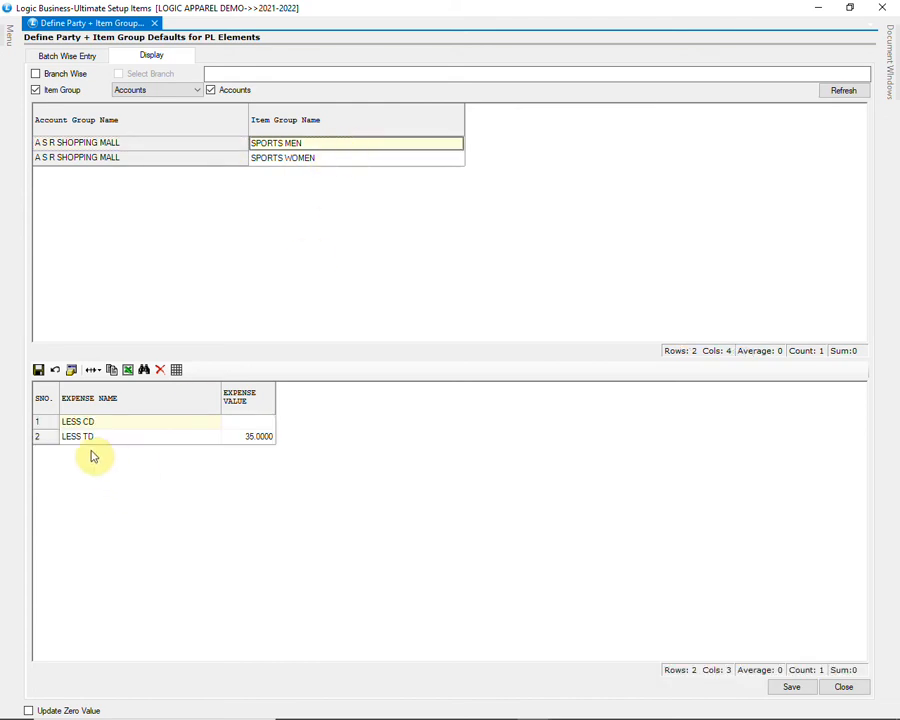
left_click(305, 159)
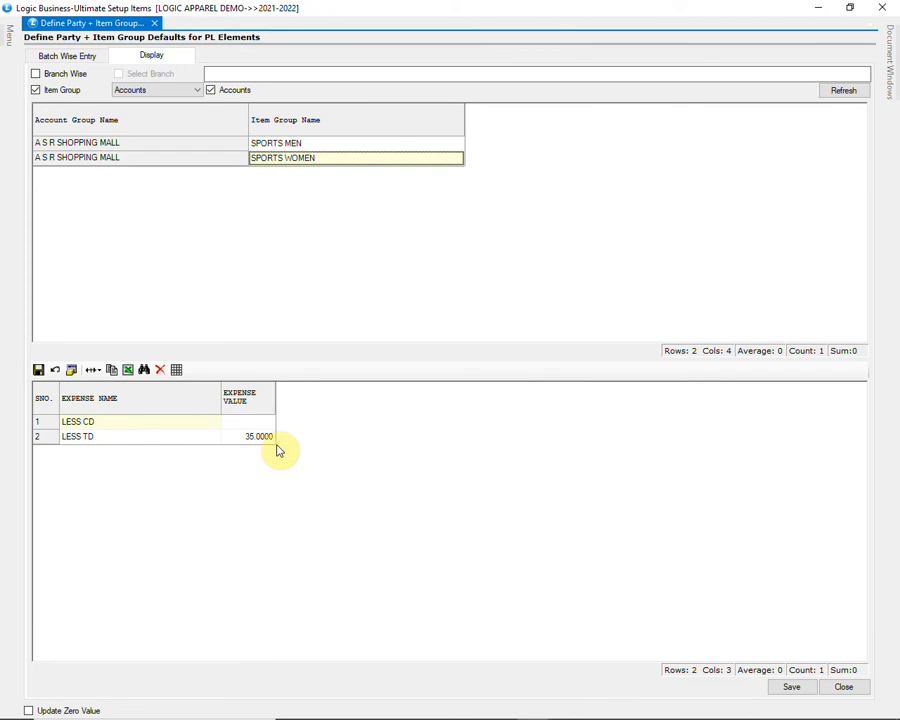
left_click(790, 688)
left_click(429, 417)
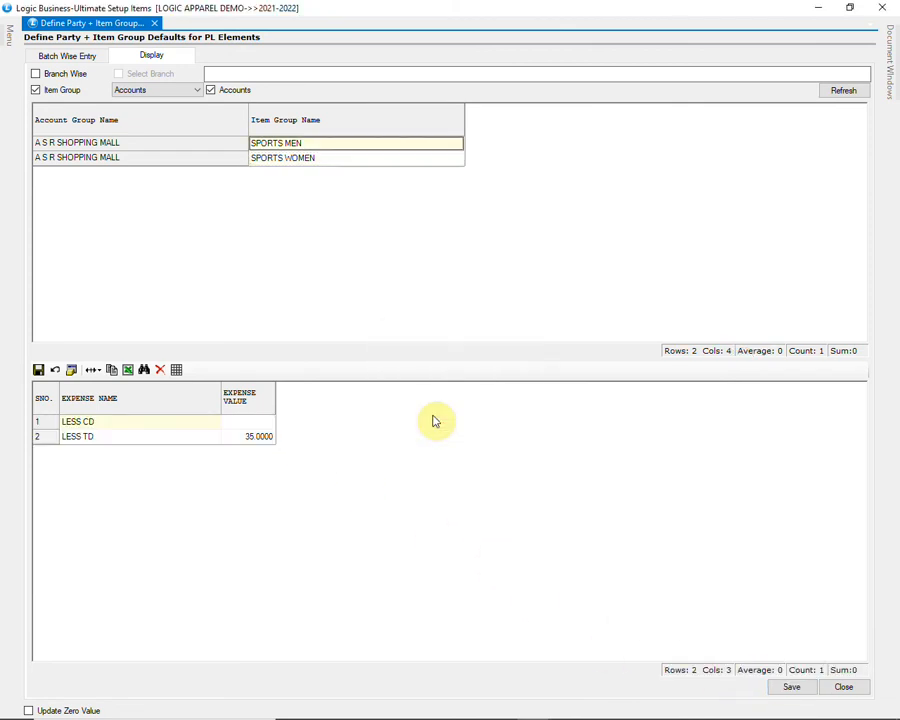
left_click(843, 687)
left_click(428, 415)
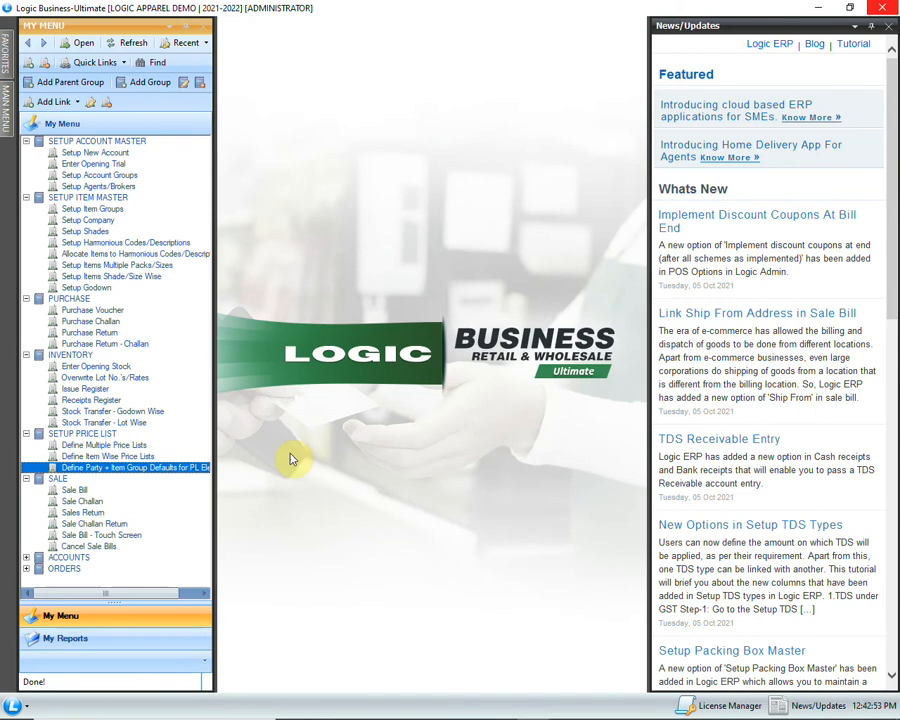
- Start a new credit Sale Bill in the GST series dated 16/12/2021 for the account A S R SHOPPING MALL
left_click(92, 490)
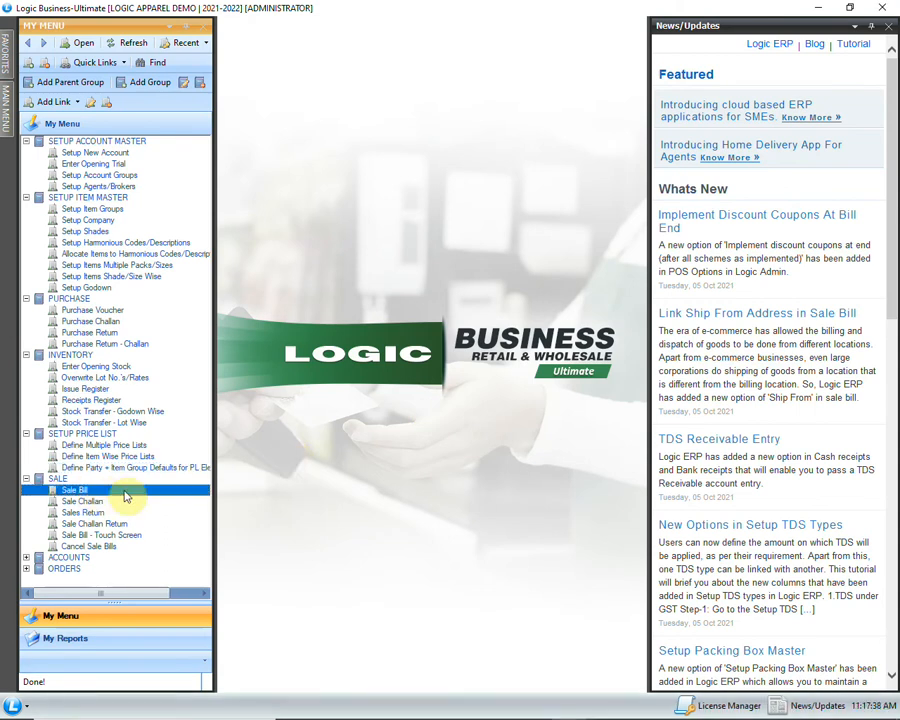
double_click(124, 490)
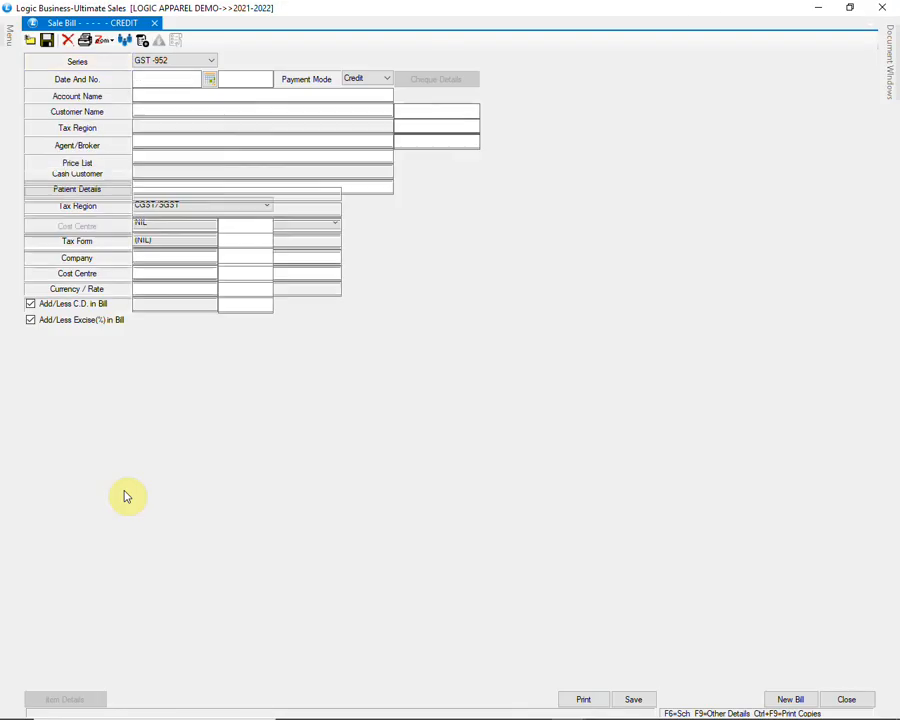
key("Return")
key("Return")
key("Return")
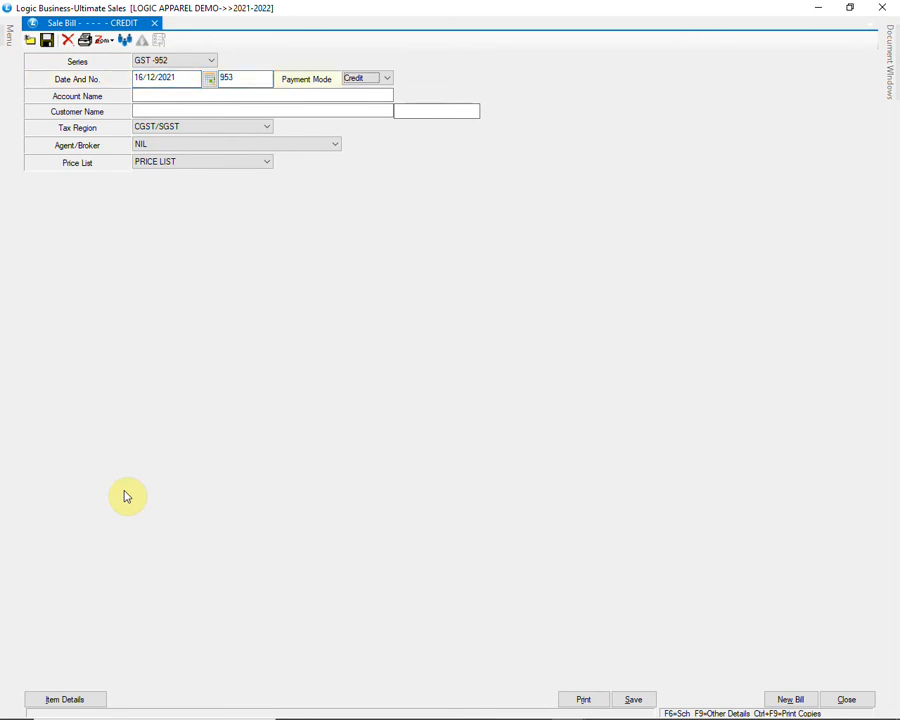
type("A")
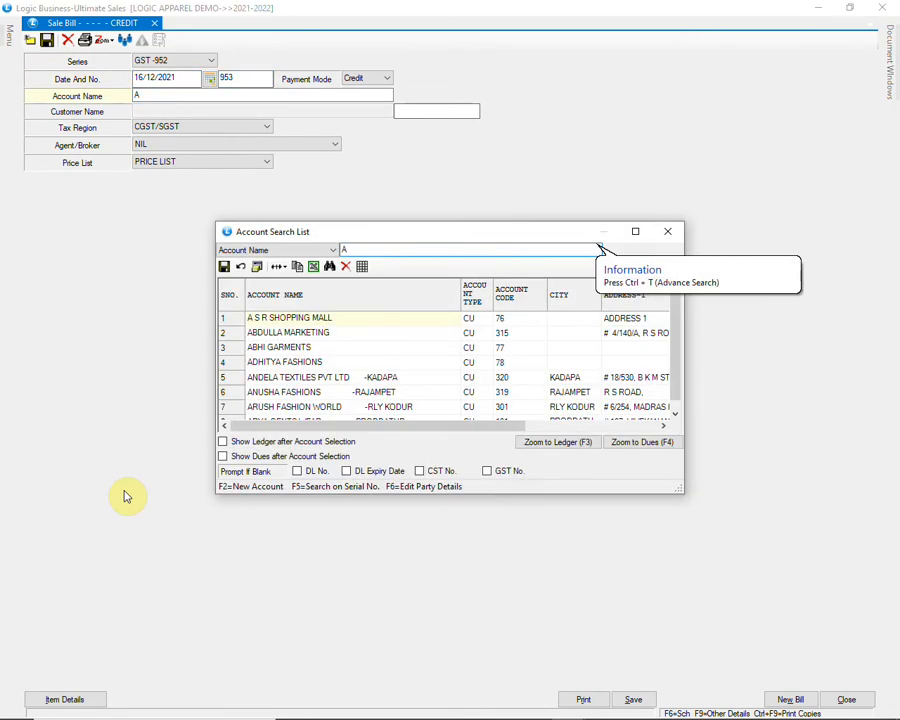
key("Return")
key("Return")
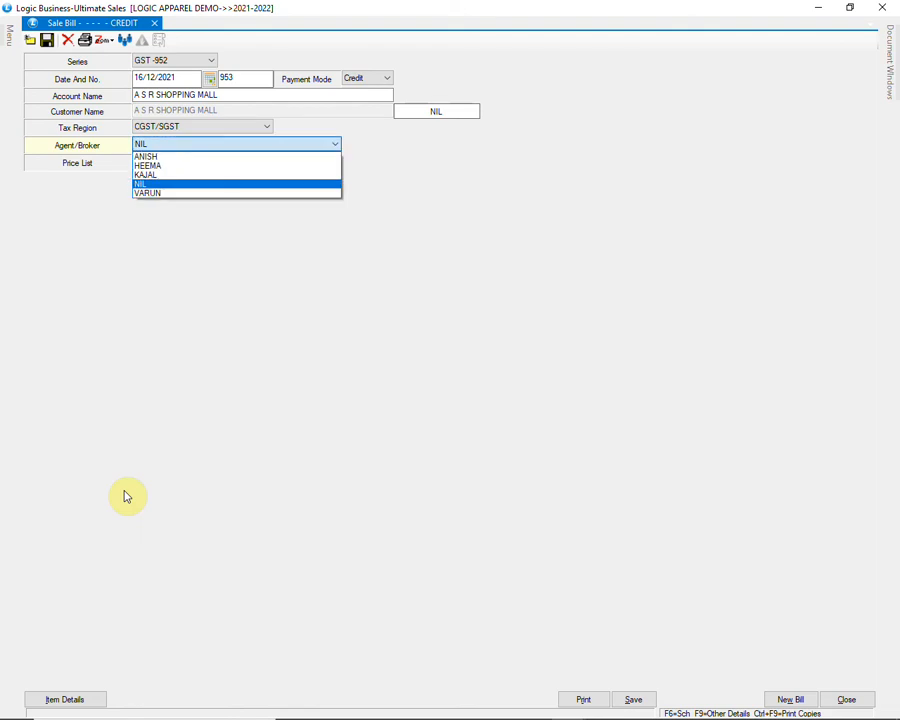
- Assign the agent listed just above NIL, keep PRICE LIST as the price list, and proceed to the bill's item details
key("Up")
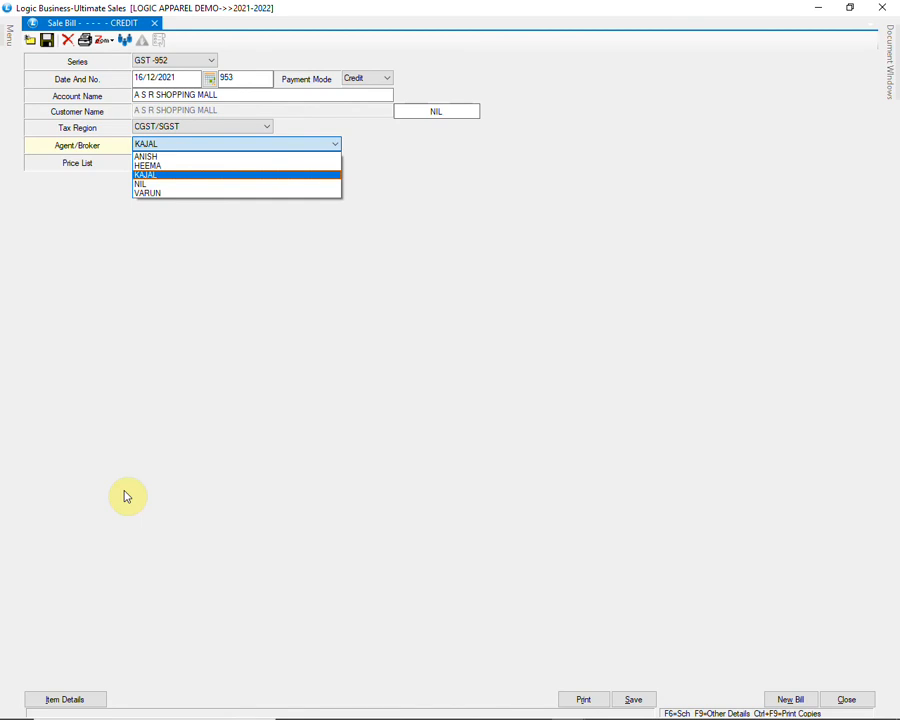
key("Return")
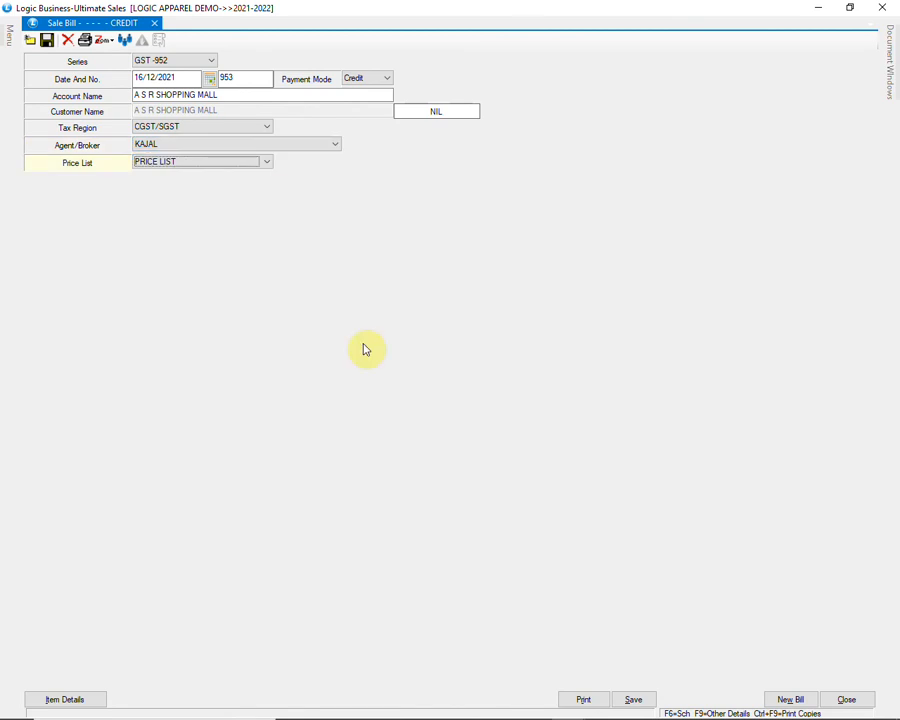
left_click(257, 164)
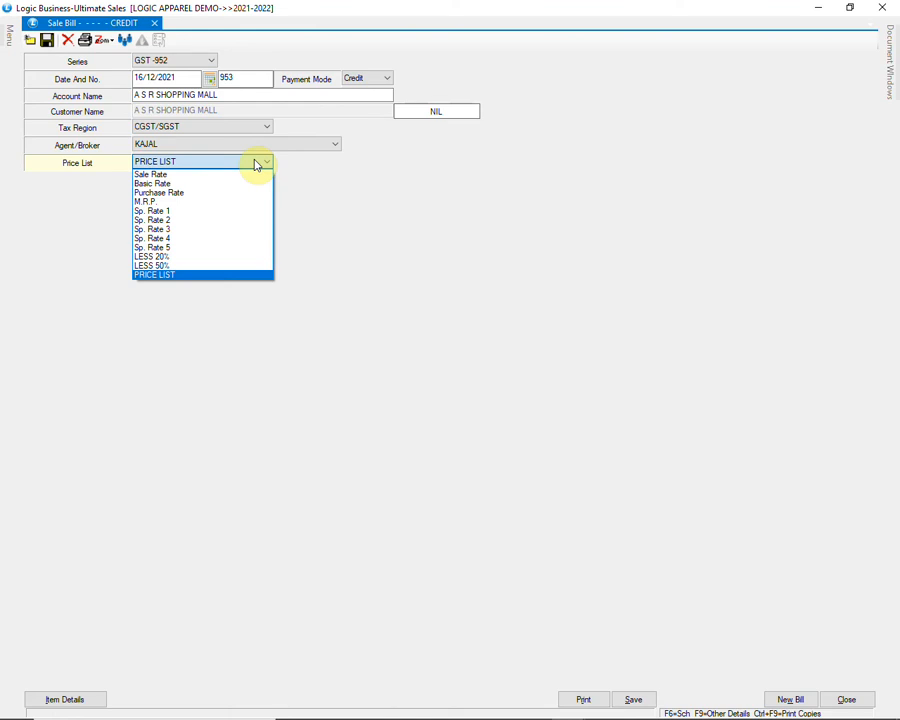
key("Return")
key("Return")
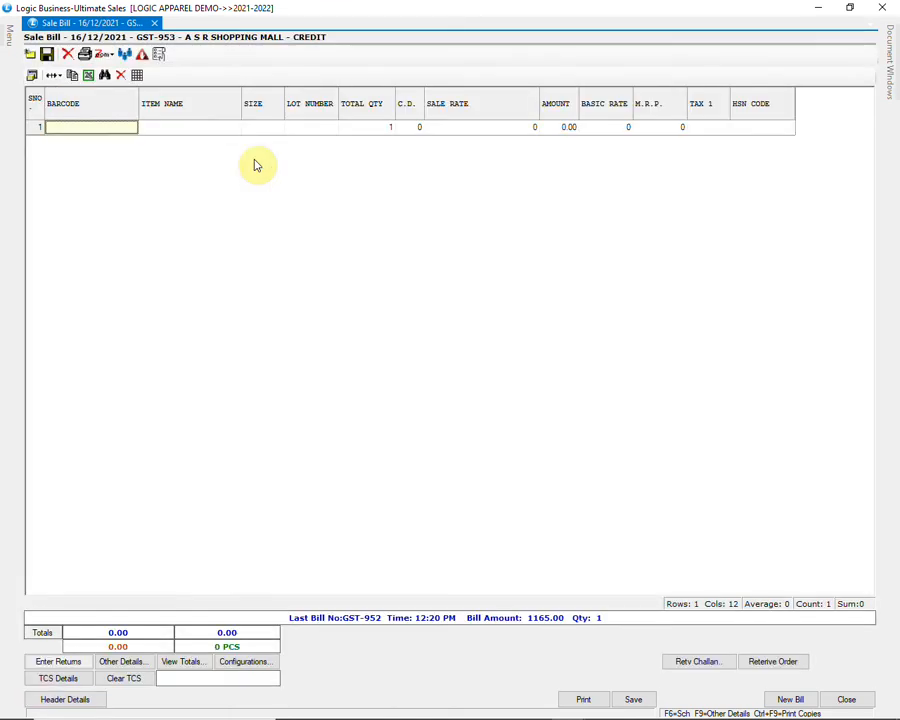
- Add the item 1300-BLACK in size S with quantity 1 to the bill, accepting the default lot and rates
key("Return")
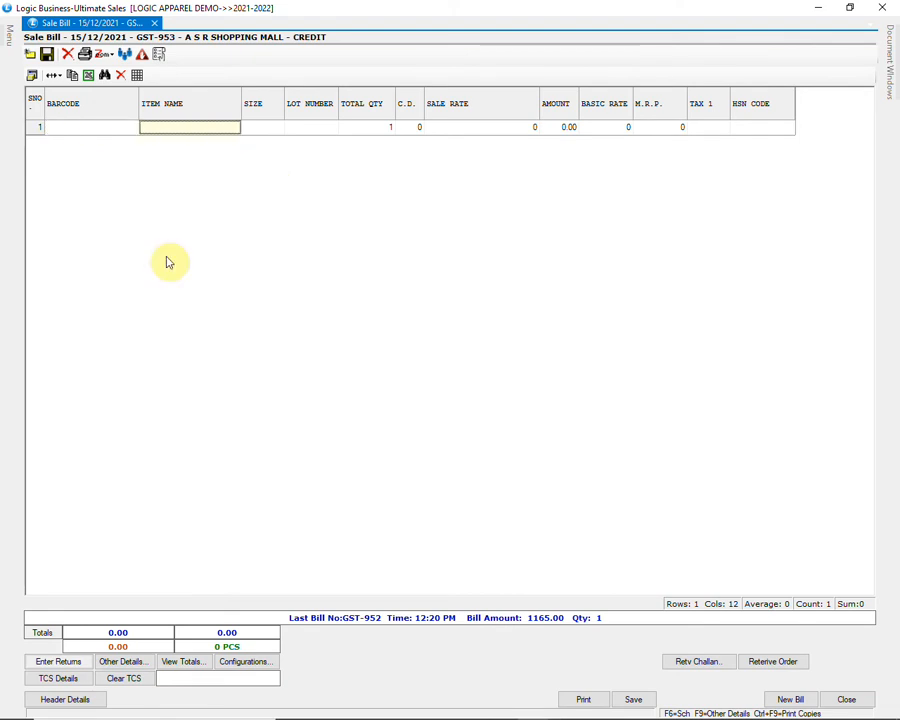
type("1300")
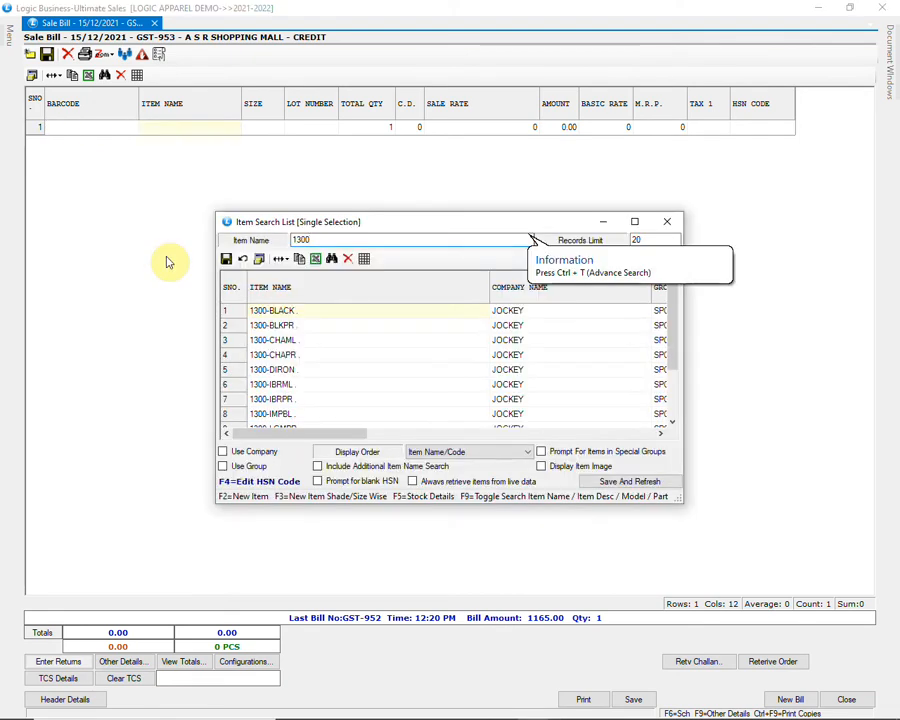
key("Return")
key("Return")
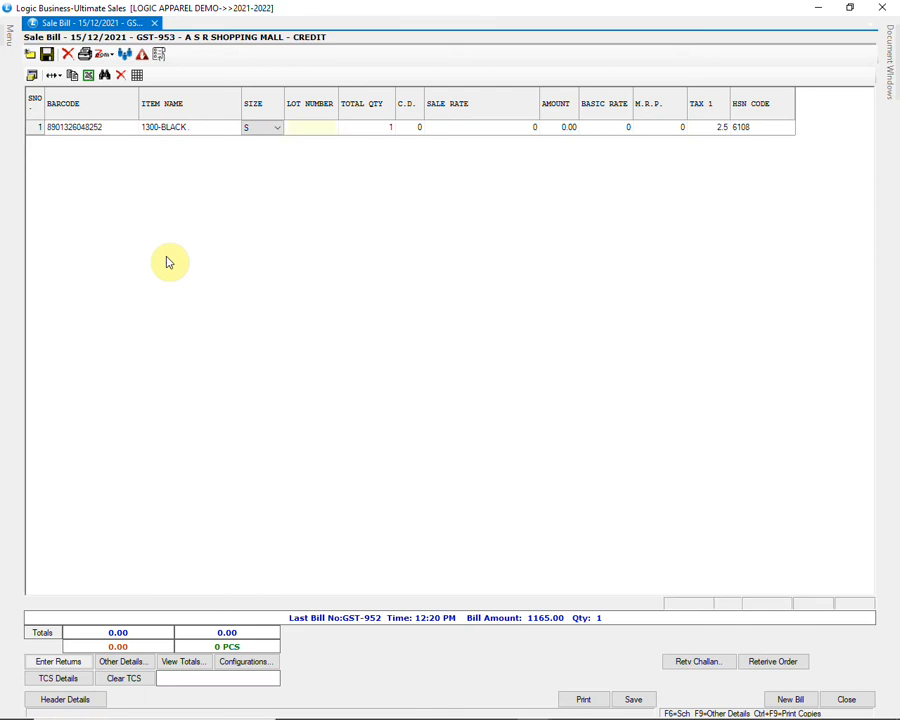
key("Return")
key("Return")
key("Return")
key("Return")
key("Return")
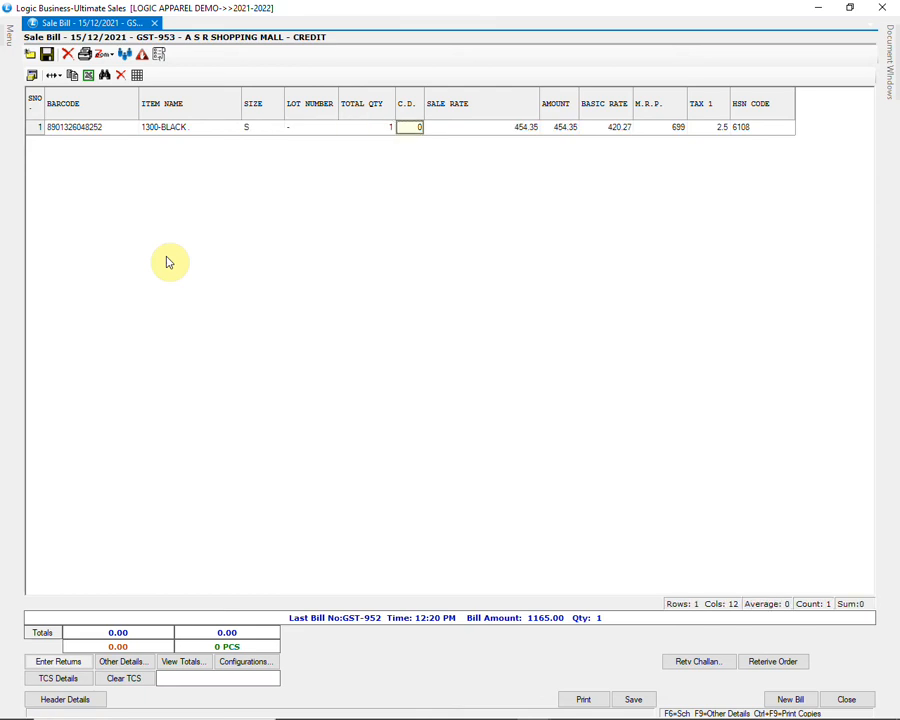
key("Return")
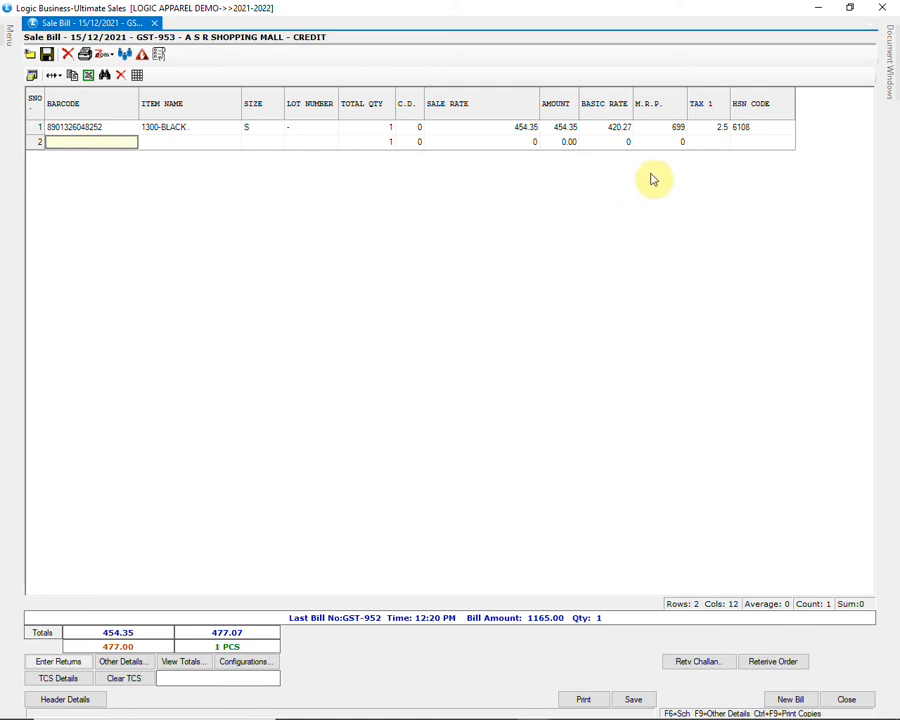
- Examine the 1300-BLACK row's M.R.P. and sale rate, including its LESS CD and LESS TD expense settings and base rate
left_click(660, 132)
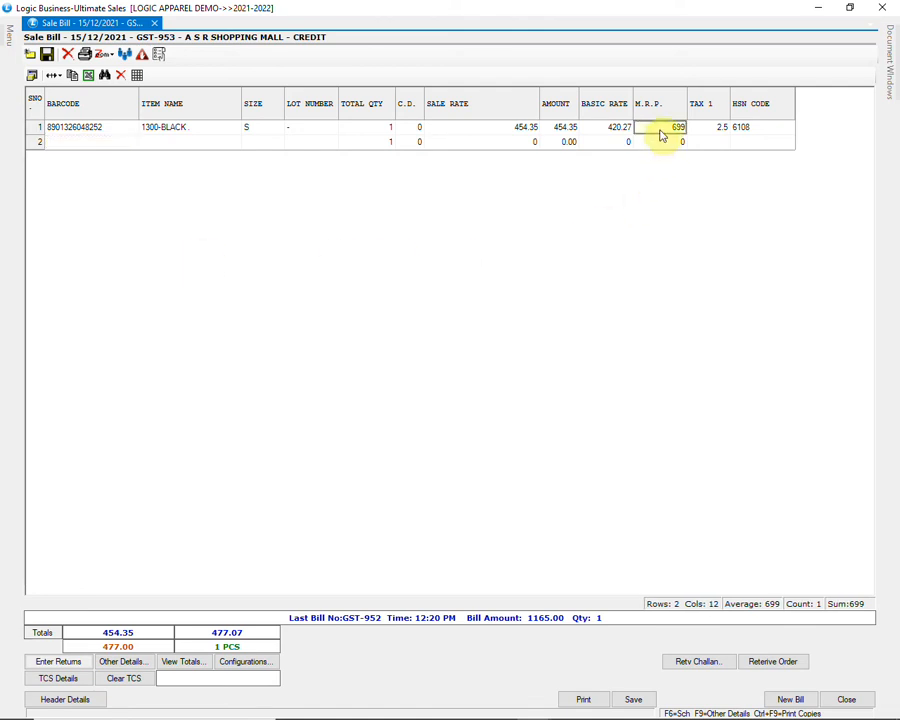
left_click(497, 132)
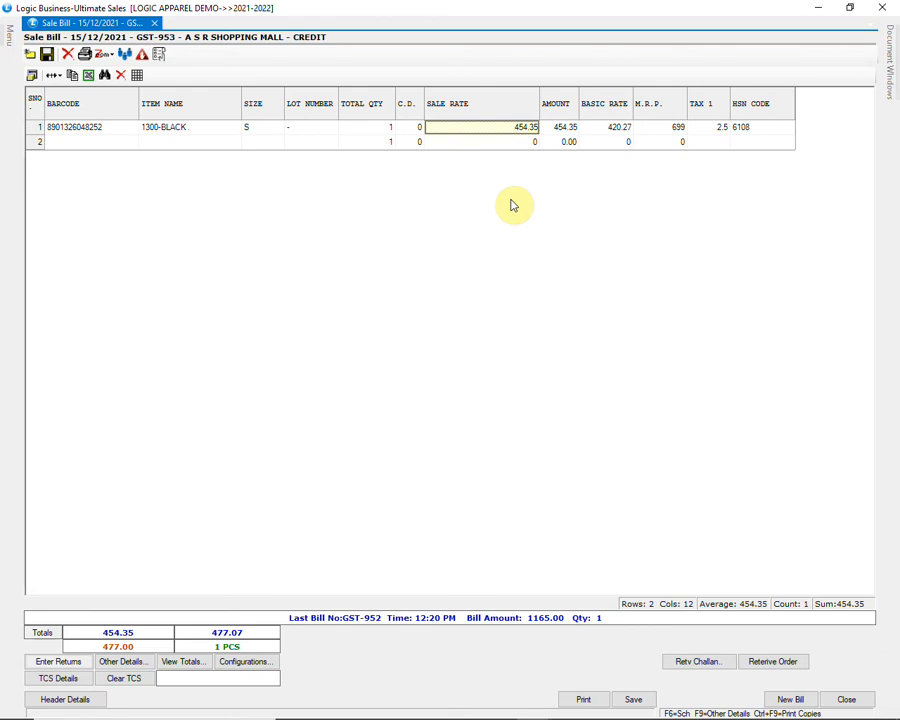
key("F9")
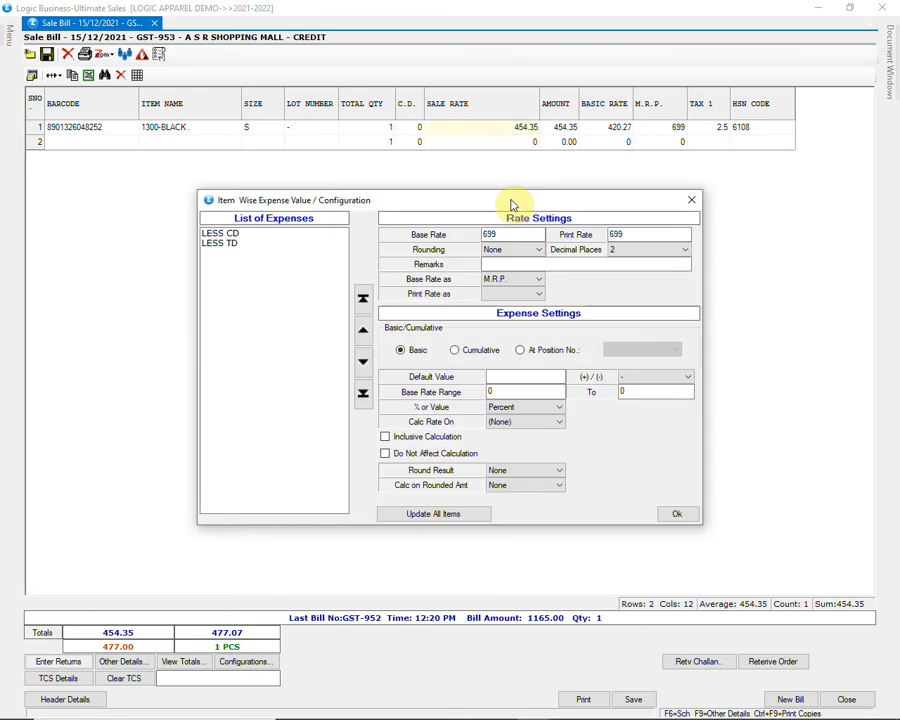
left_click(251, 236)
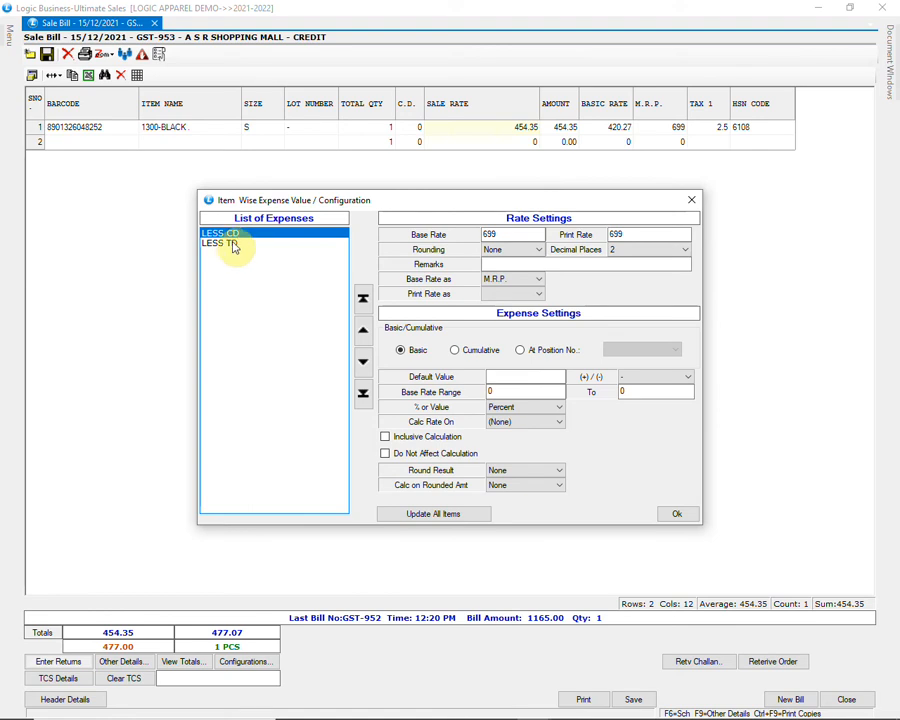
left_click(233, 246)
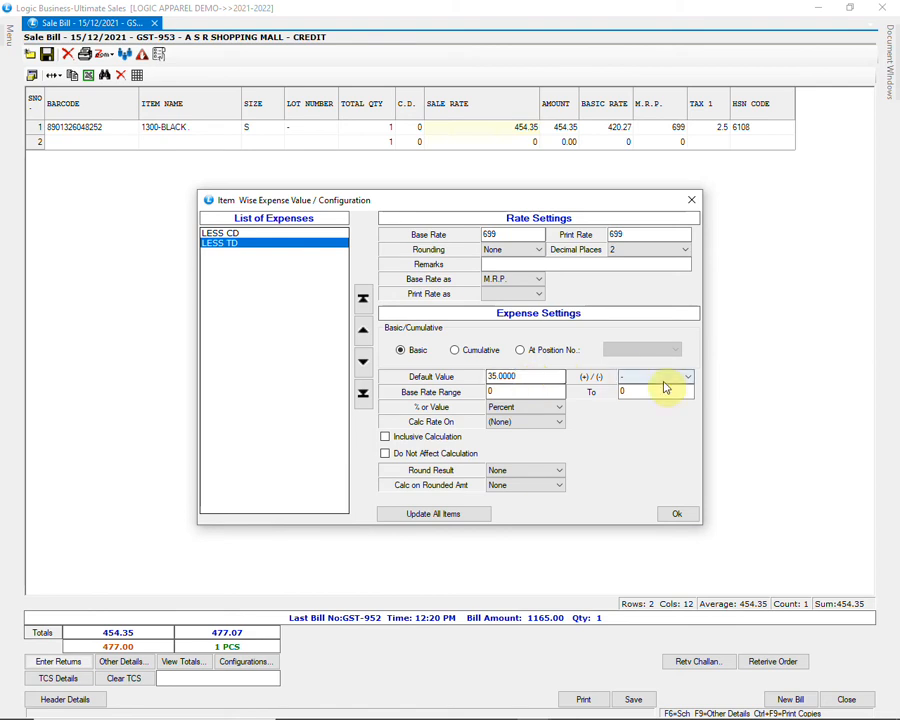
left_click(534, 281)
left_click(533, 284)
left_click(499, 235)
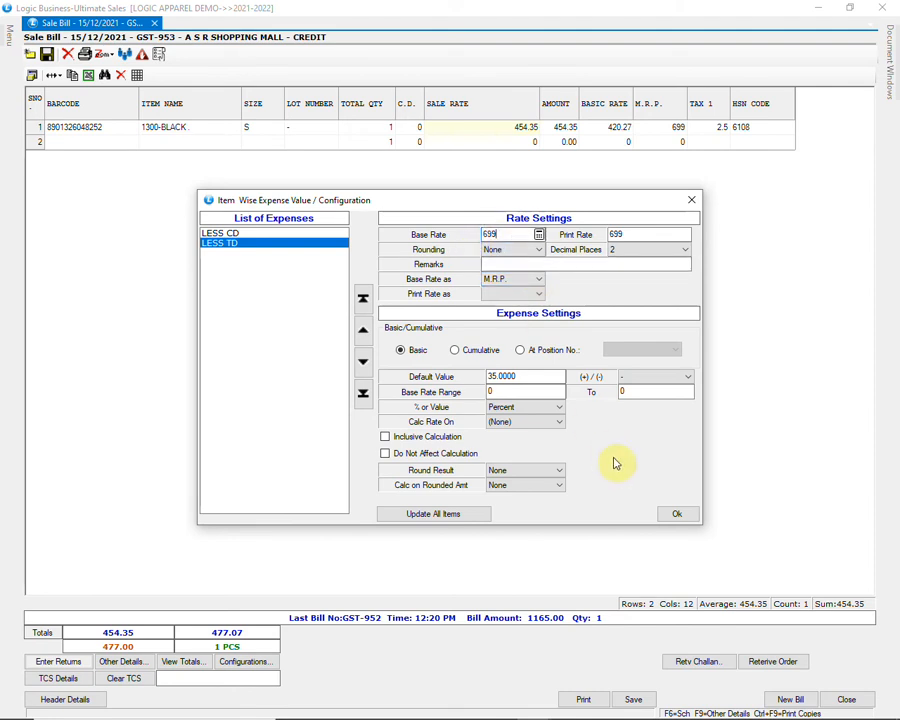
left_click(675, 515)
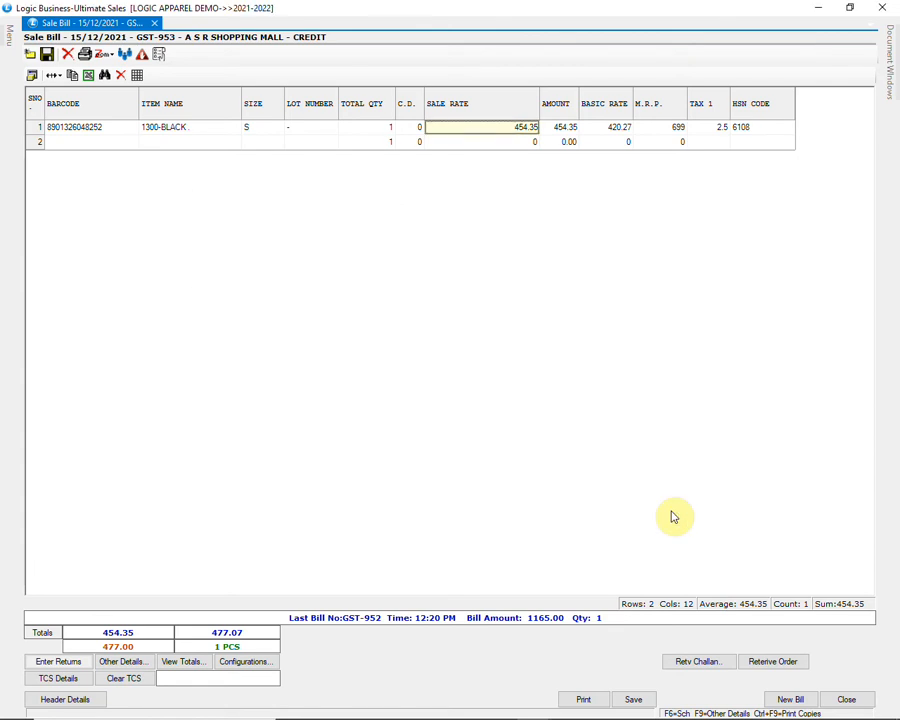
- Print the sale bill to the preview and enlarge the invoice to 125%
left_click(591, 699)
left_click(400, 413)
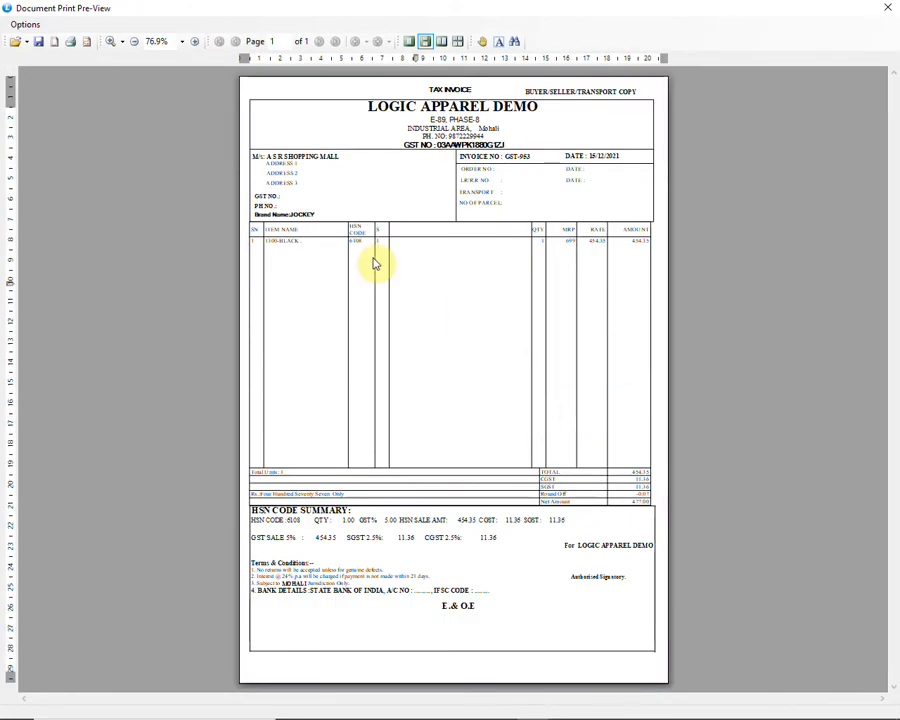
left_click(196, 42)
left_click(196, 42)
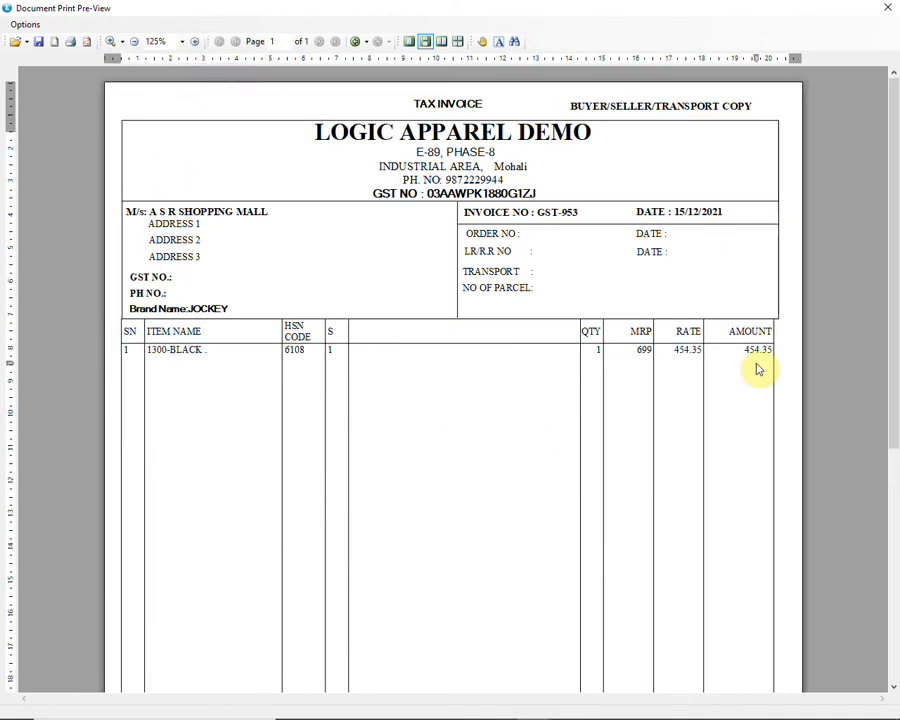
- Review the invoice's item rate, tax and net amount, and close the preview and the Sale Bill form
scroll(757, 370, "down", 3)
scroll(759, 368, "down", 3)
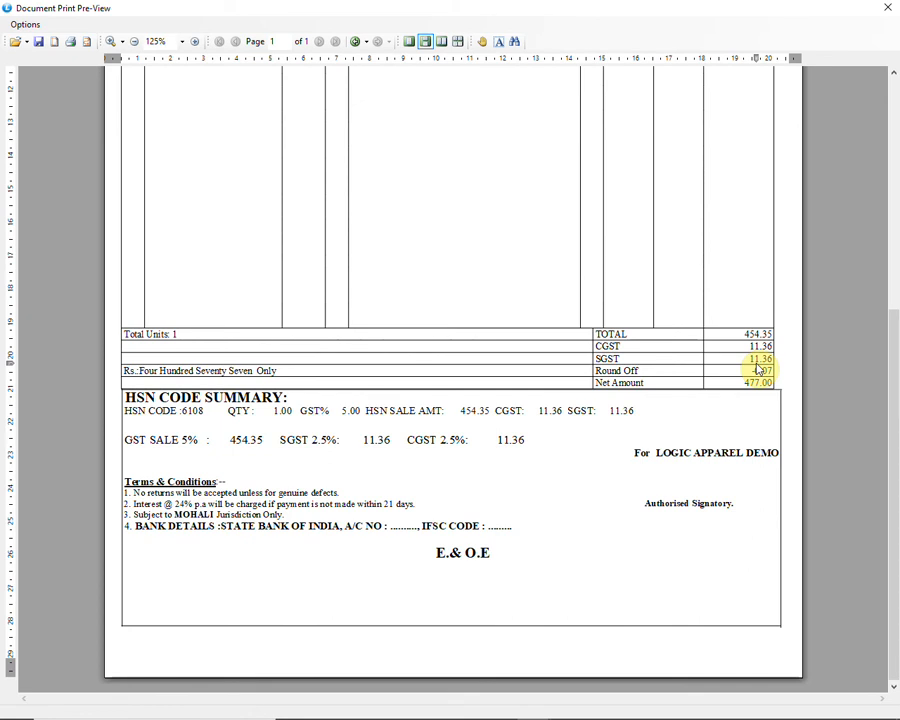
scroll(757, 367, "up", 3)
scroll(690, 348, "up", 3)
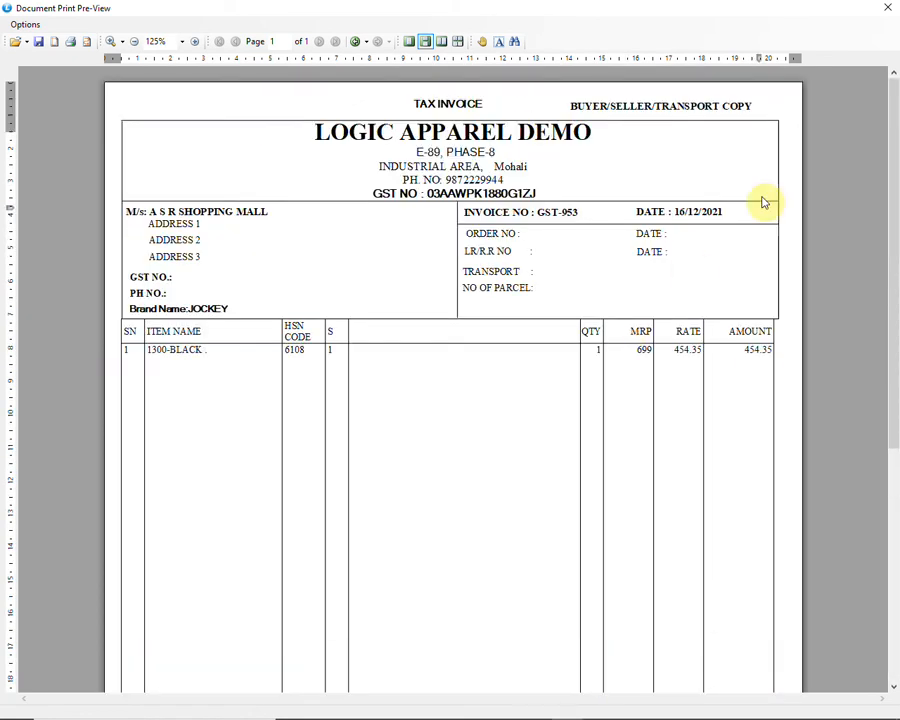
left_click(887, 8)
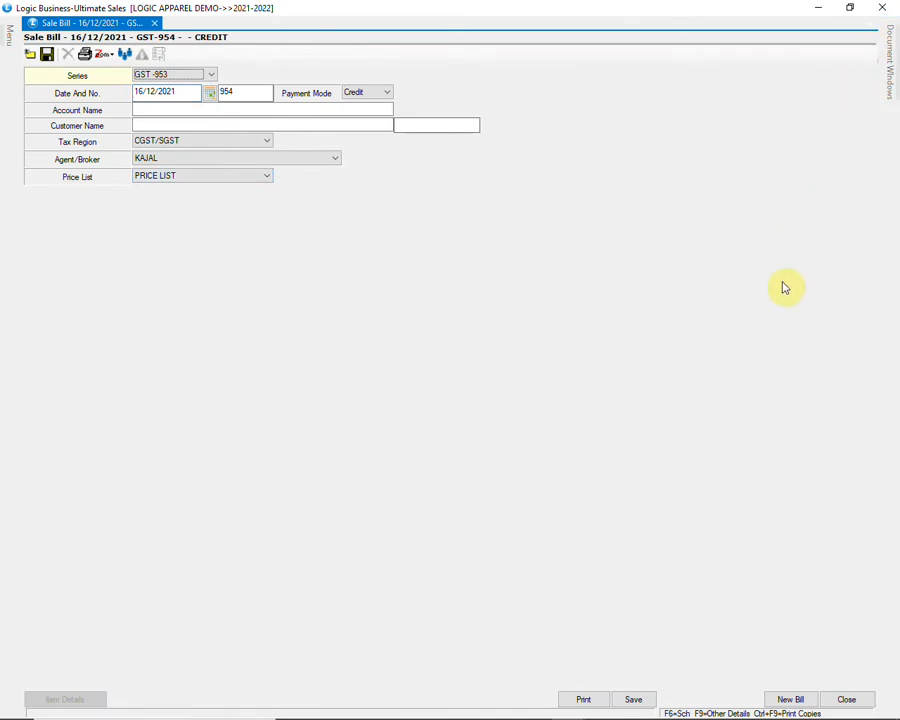
left_click(846, 700)
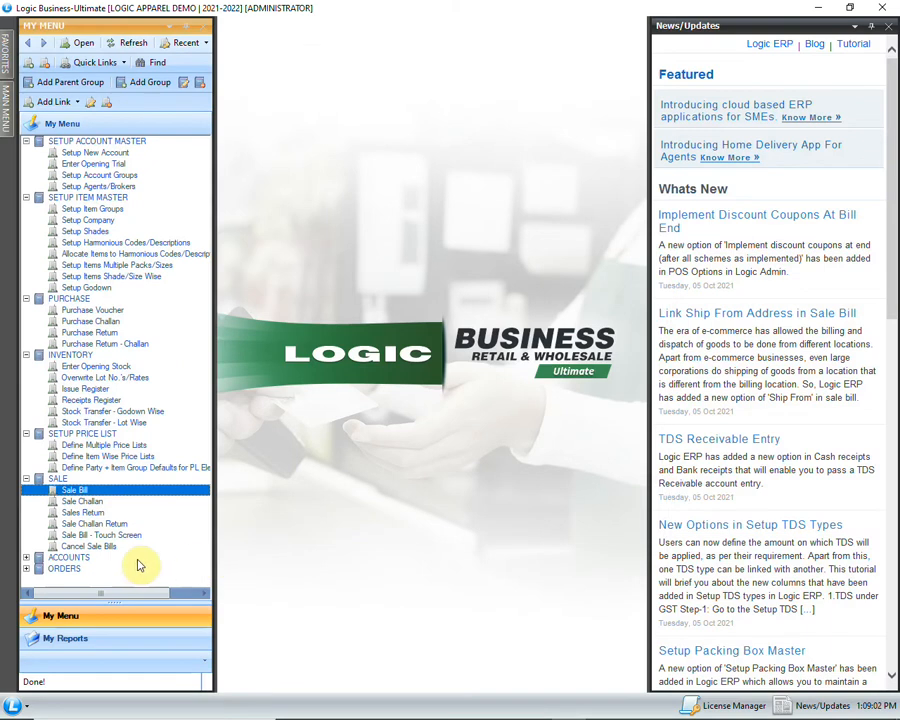
- Expand the ORDERS group and open the Sale Order form
left_click(27, 568)
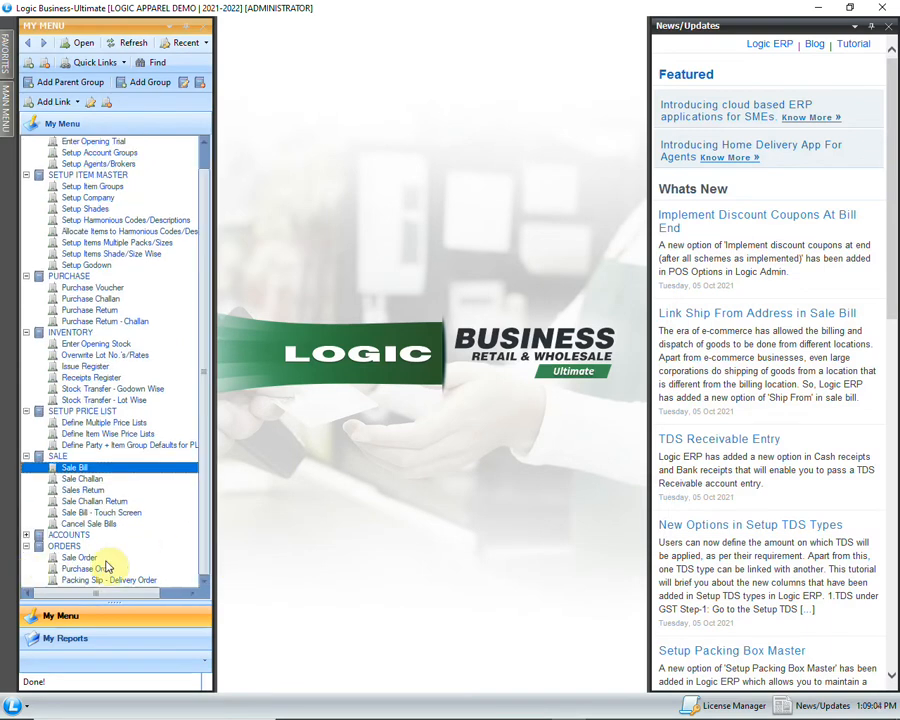
left_click(112, 559)
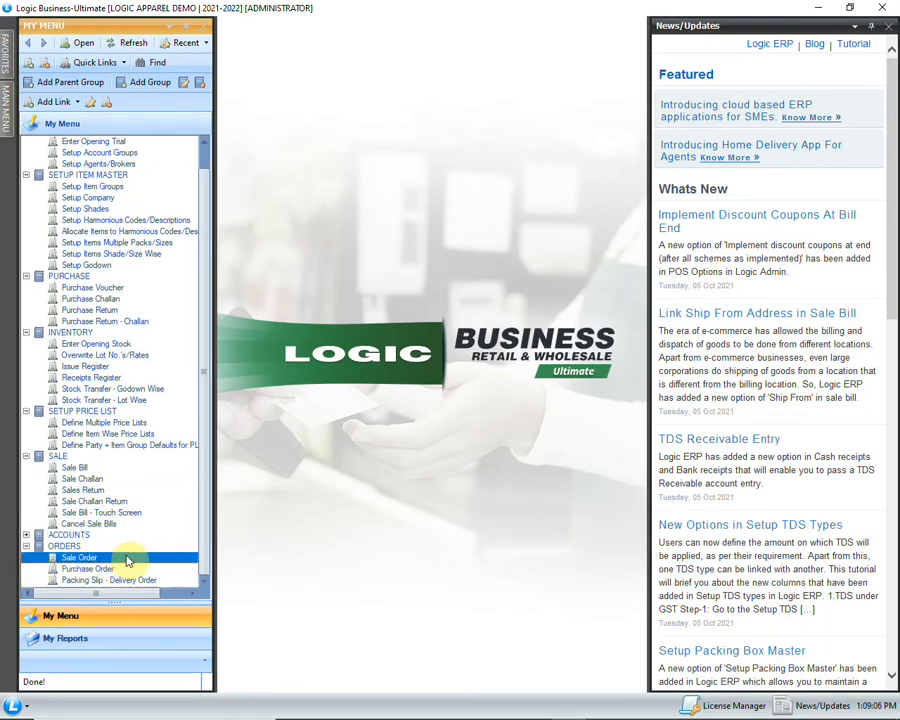
double_click(152, 560)
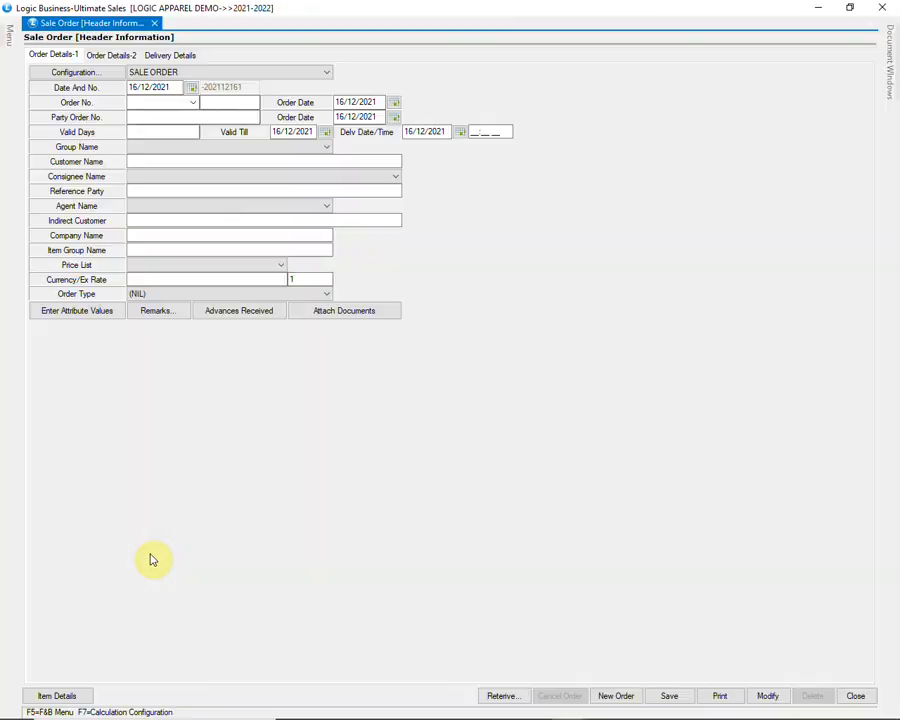
- Accept the SALE ORDER configuration with the default order number, order dates, 0 valid days and validity date
key("Return")
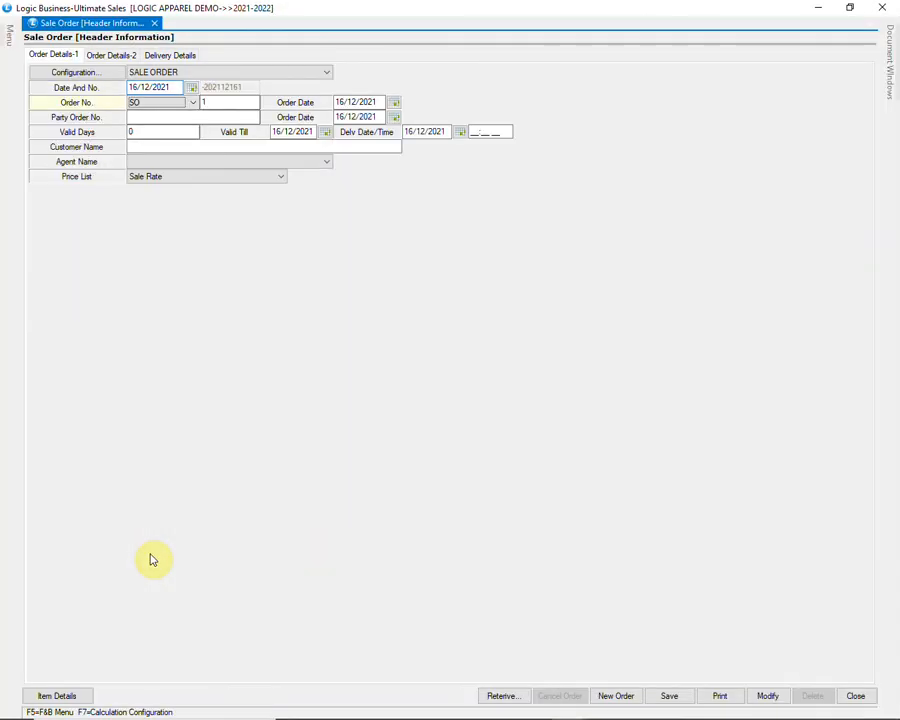
key("Return")
key("Return")
key("Return")
key("Return")
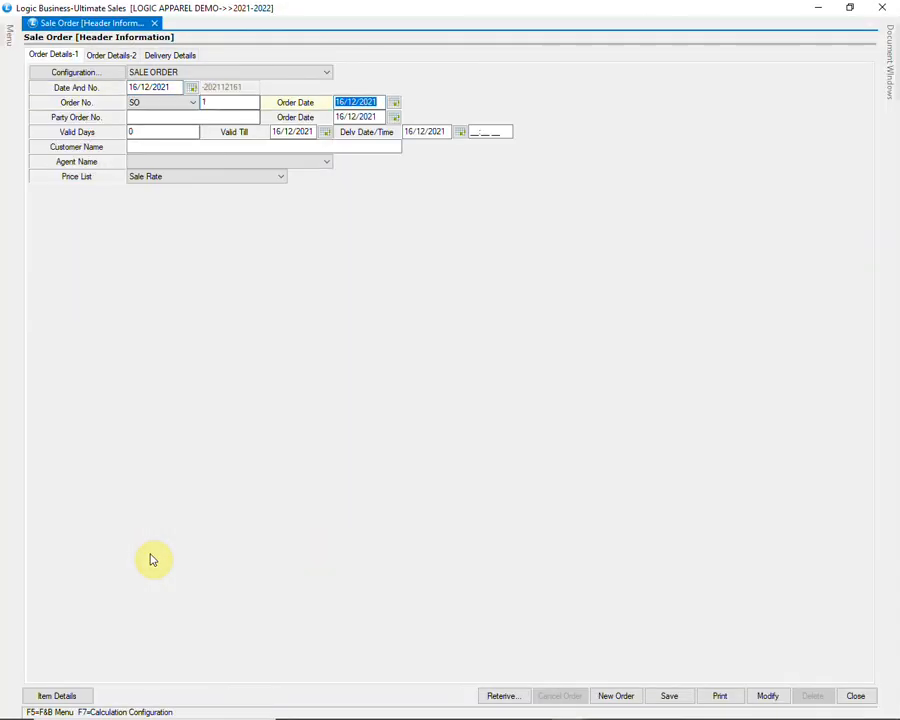
key("Return")
key("Return")
key("Return")
key("Return")
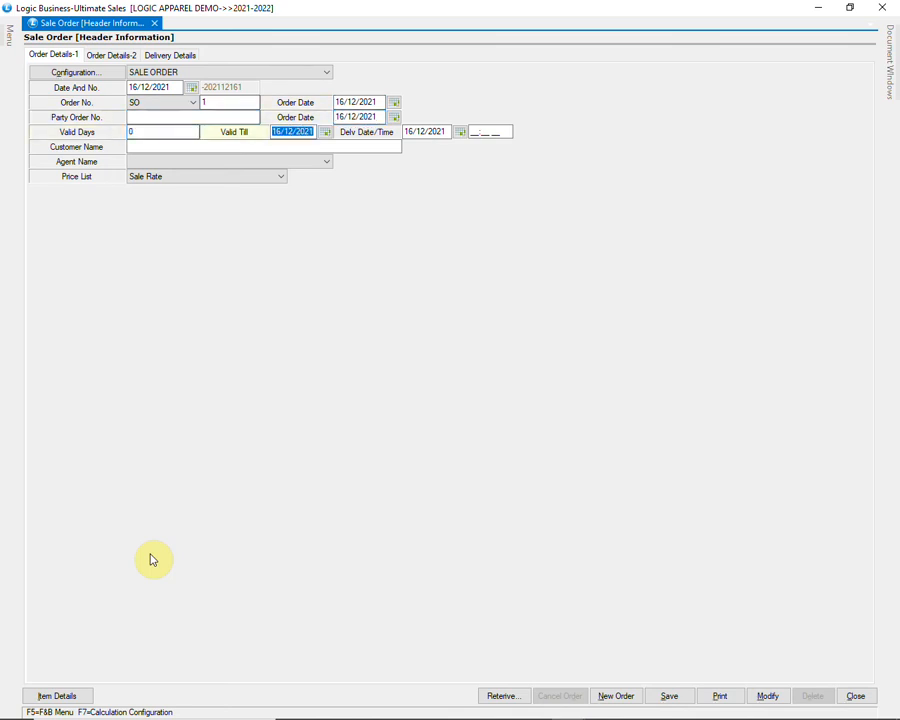
key("Return")
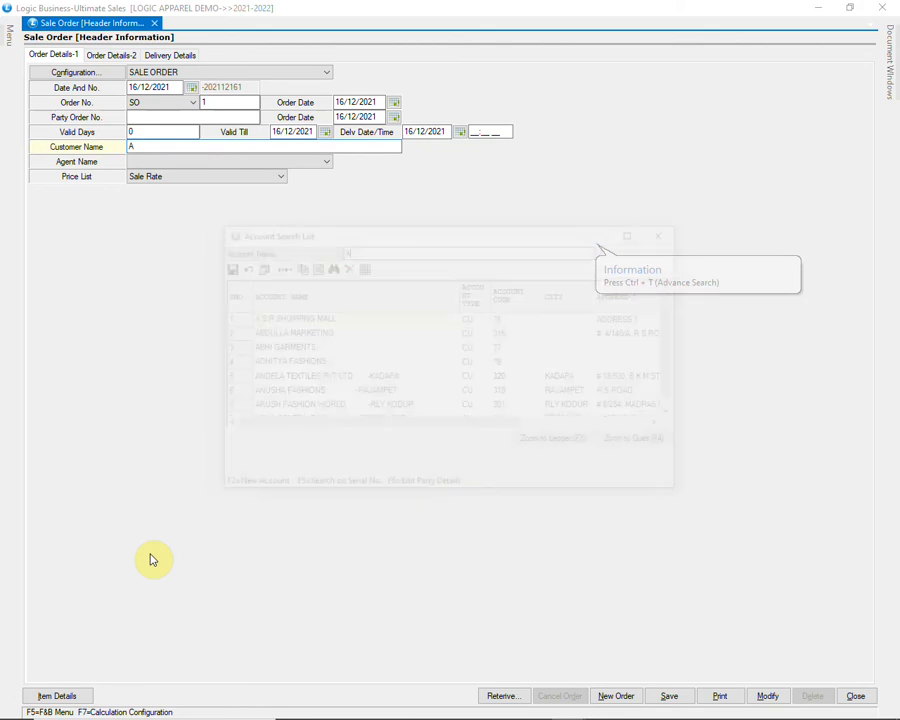
- Choose A S R SHOPPING MALL as the customer and the first agent in the agent list for the sale order
key("Return")
key("Return")
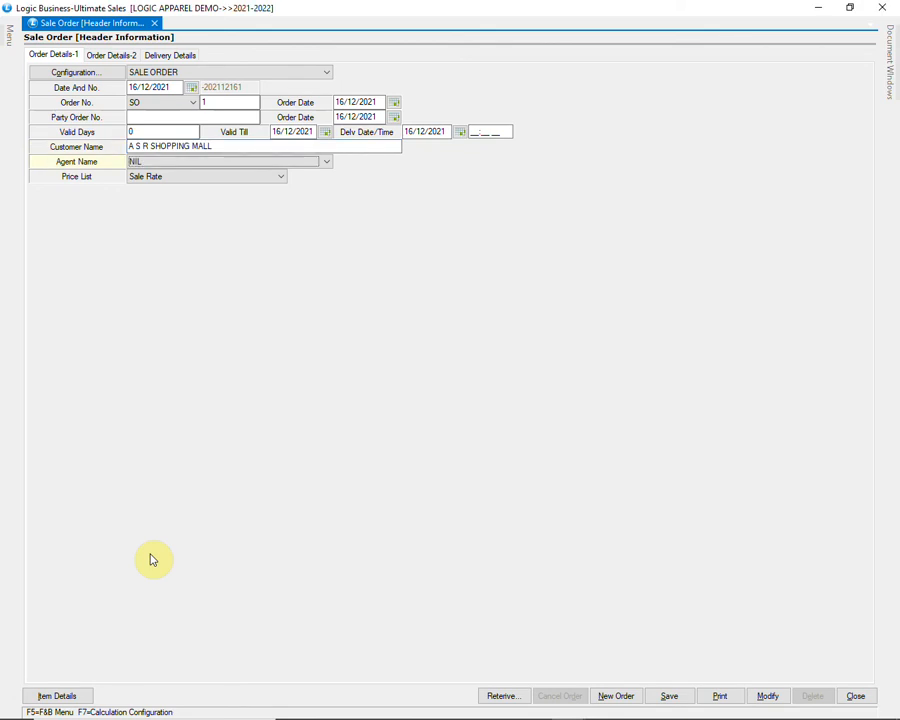
key("alt+Down")
key("Up")
key("Up")
key("Up")
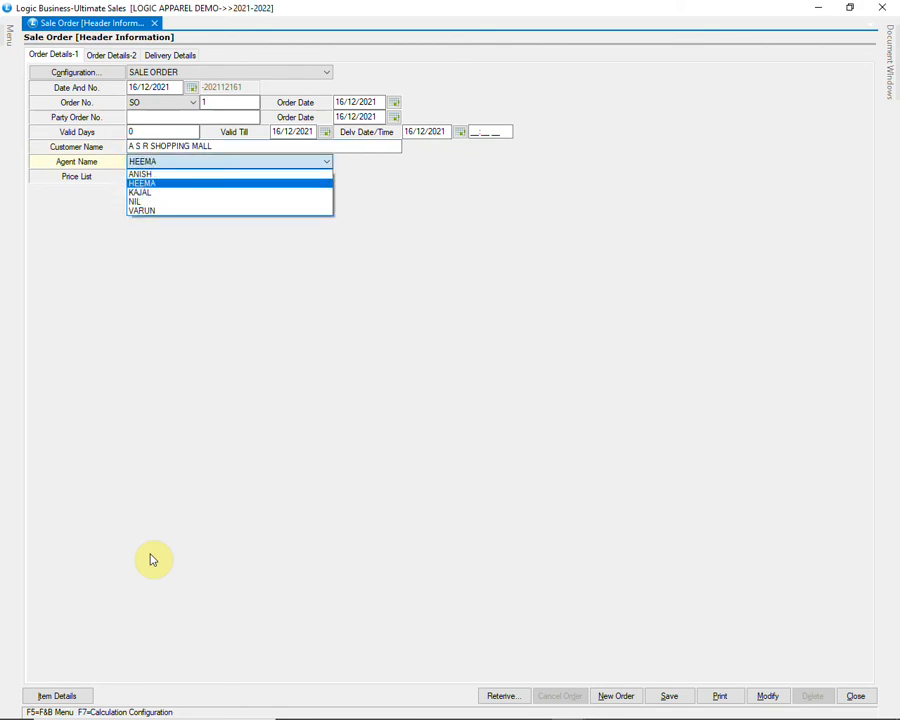
key("Return")
- Select PRICE LIST as the order's price list and proceed to the item details
key("alt+Down")
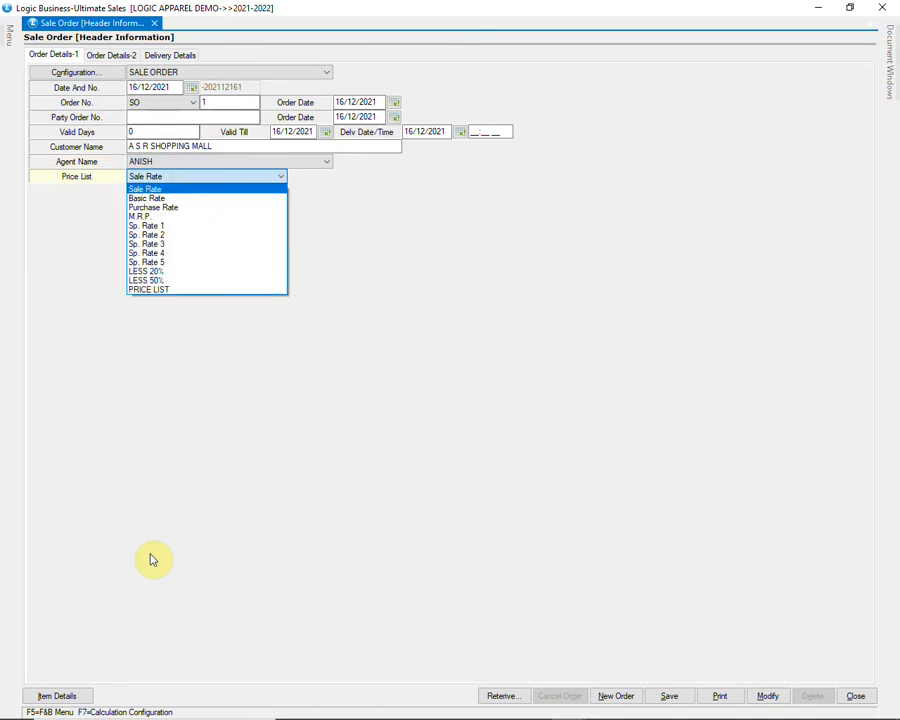
key("Down")
key("Down")
key("Down")
key("Down")
key("Down")
key("Down")
key("Down")
key("Down")
key("Down")
key("Down")
key("Down")
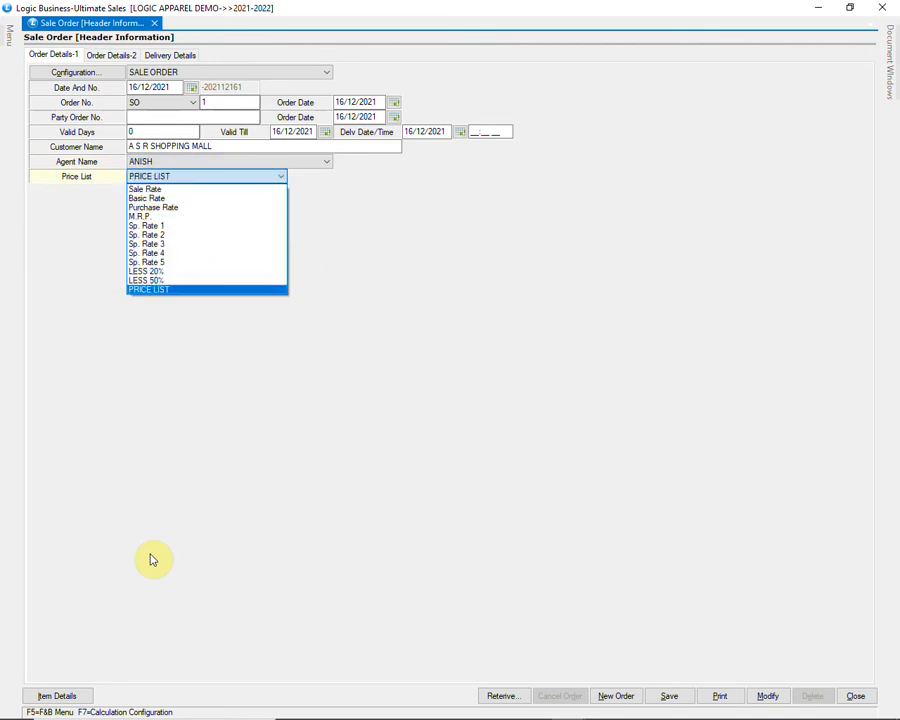
key("Return")
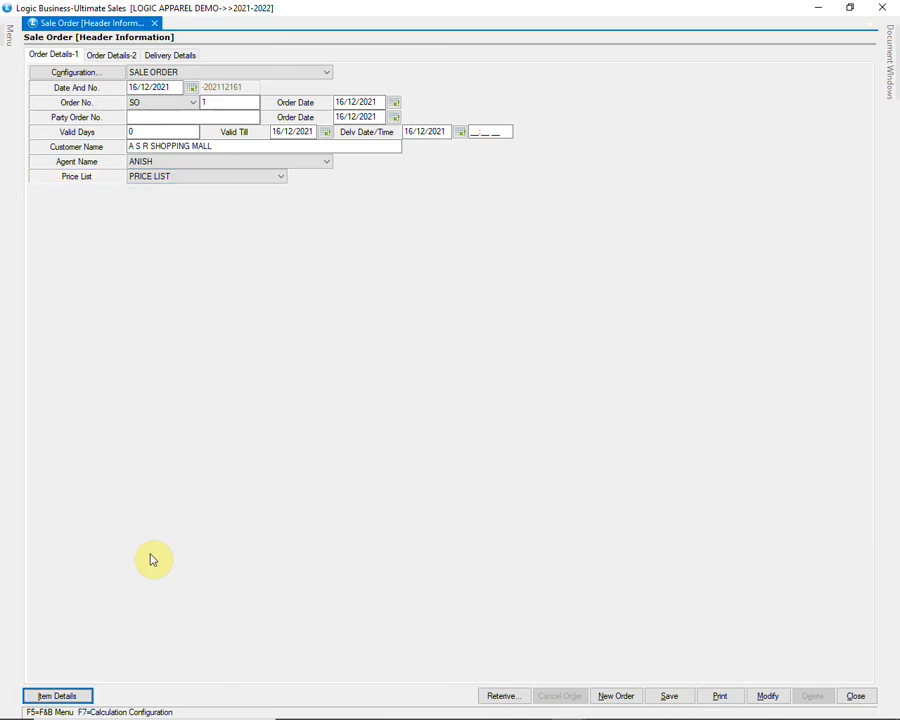
key("Return")
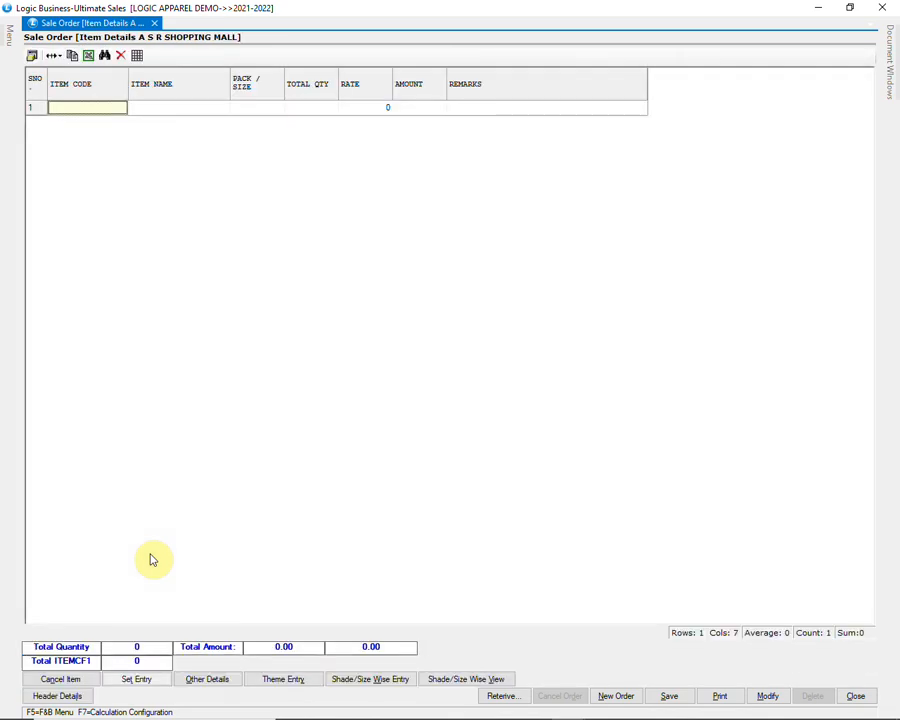
- Examine the Retrieve from Excel option for order items and its file selection, and close it without importing
left_click(503, 697)
left_click(500, 331)
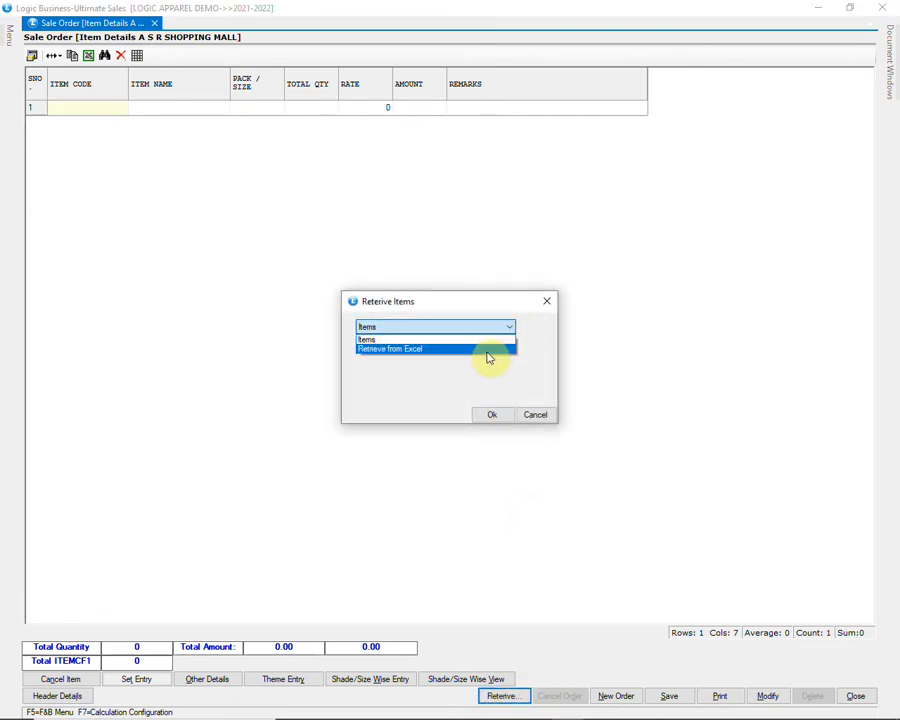
left_click(489, 349)
left_click(490, 414)
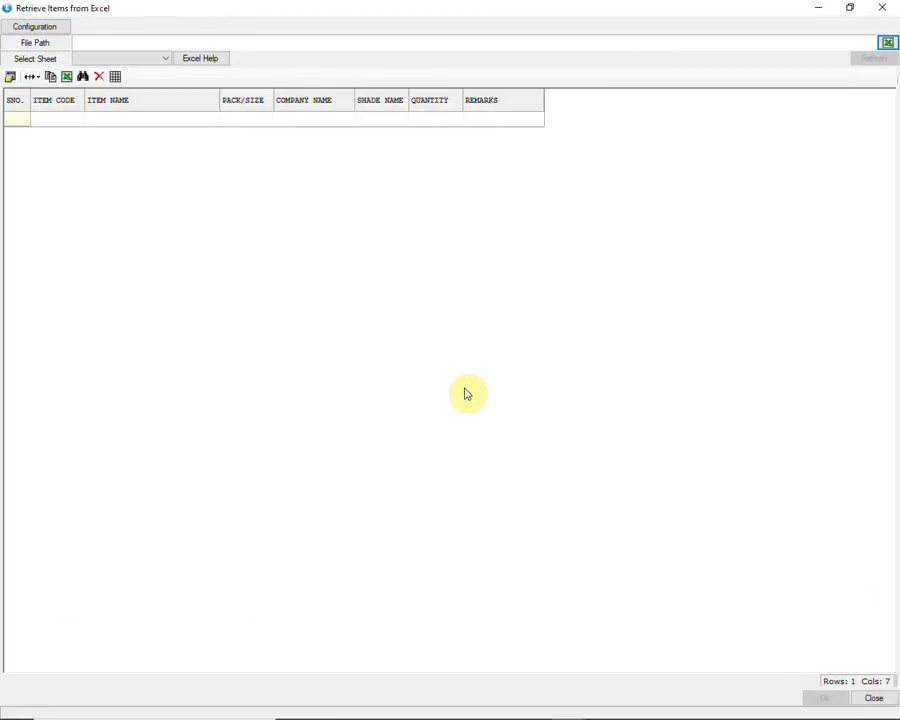
left_click(886, 42)
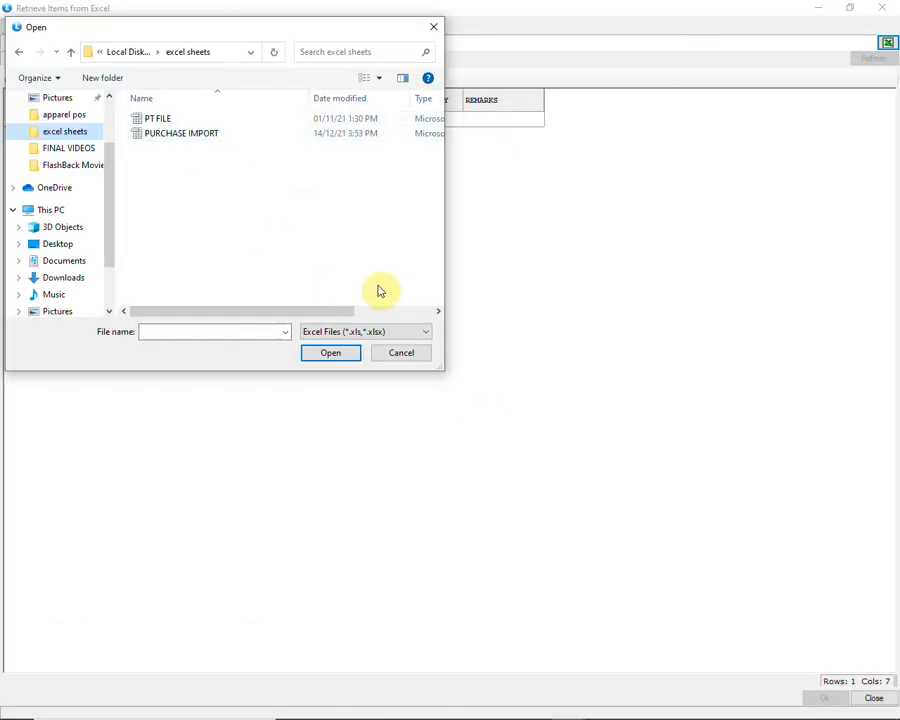
left_click(399, 353)
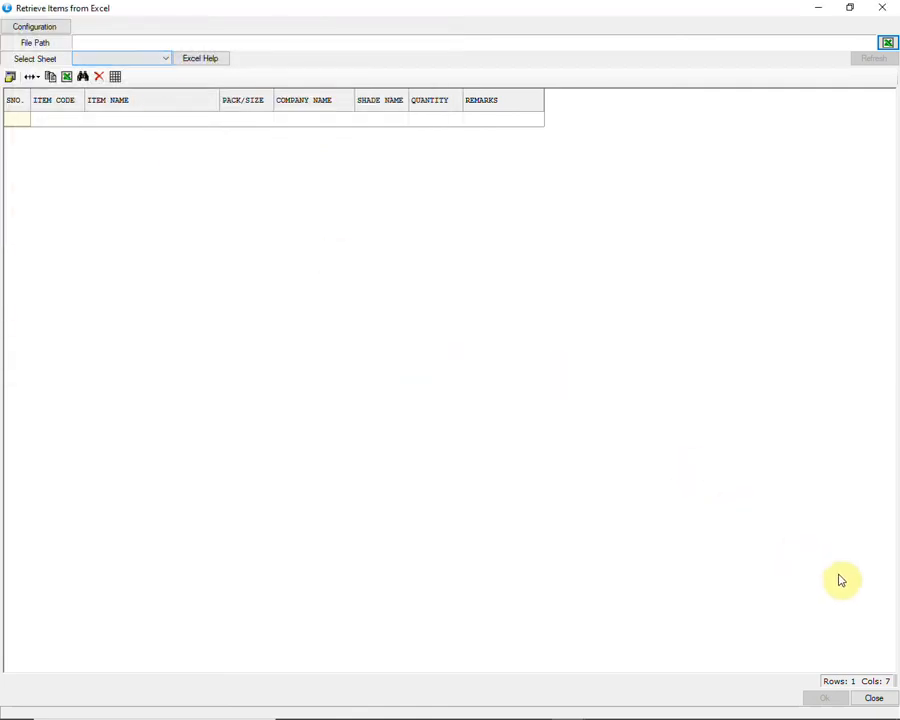
left_click(873, 699)
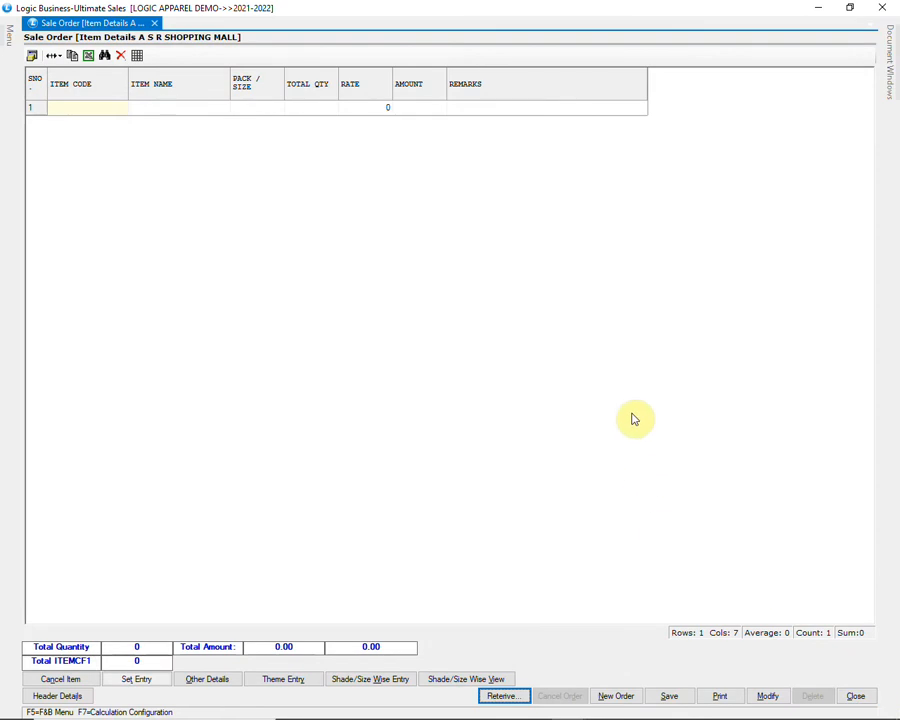
- Start retrieving items into the order and search the item selection for the company ADIDAS
left_click(519, 692)
left_click(476, 327)
left_click(419, 341)
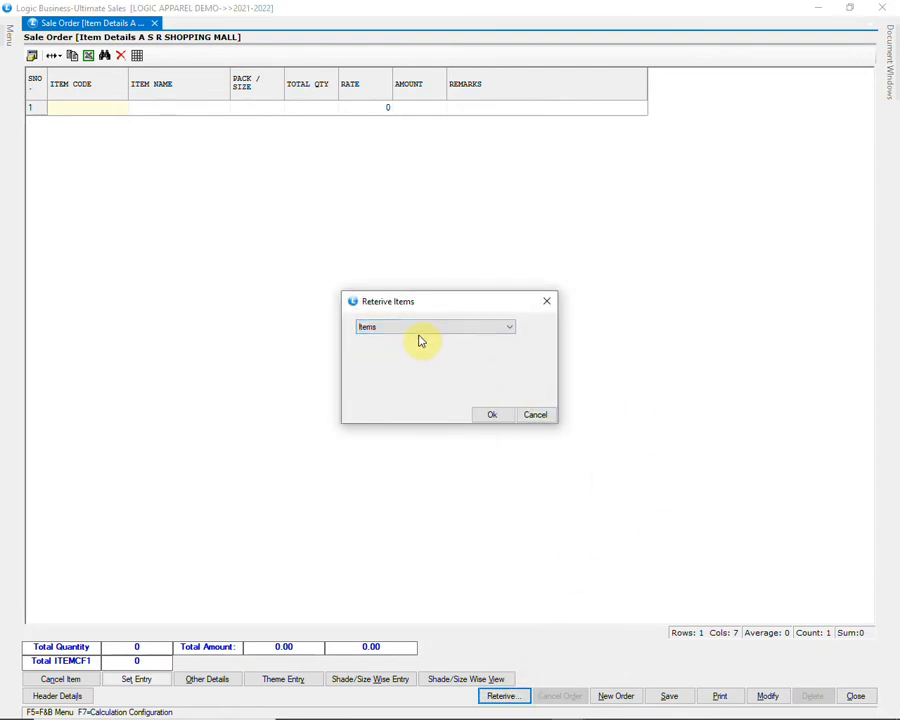
left_click(490, 416)
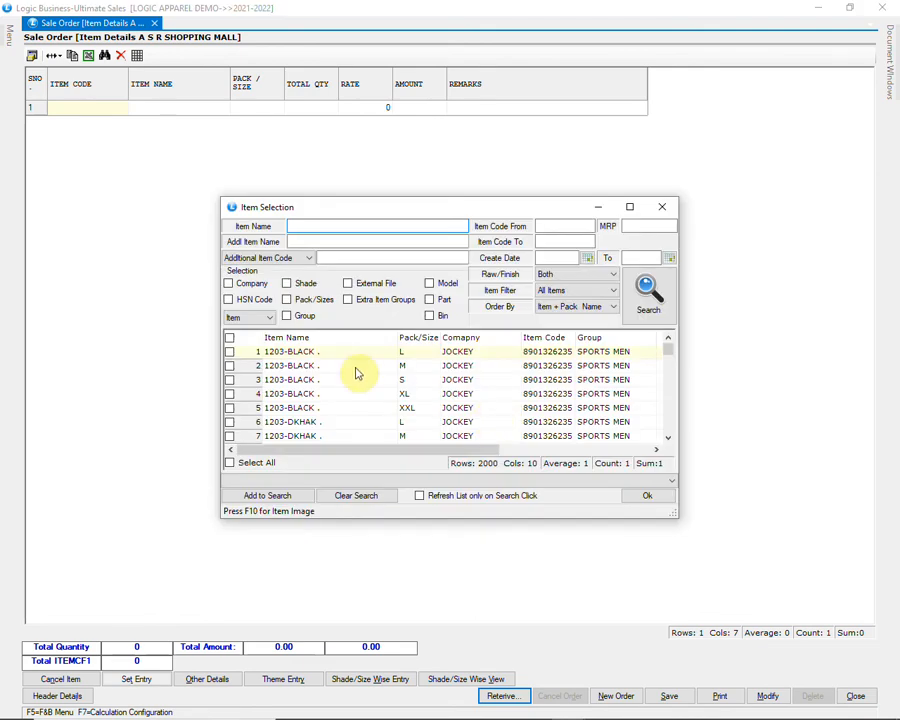
left_click(258, 286)
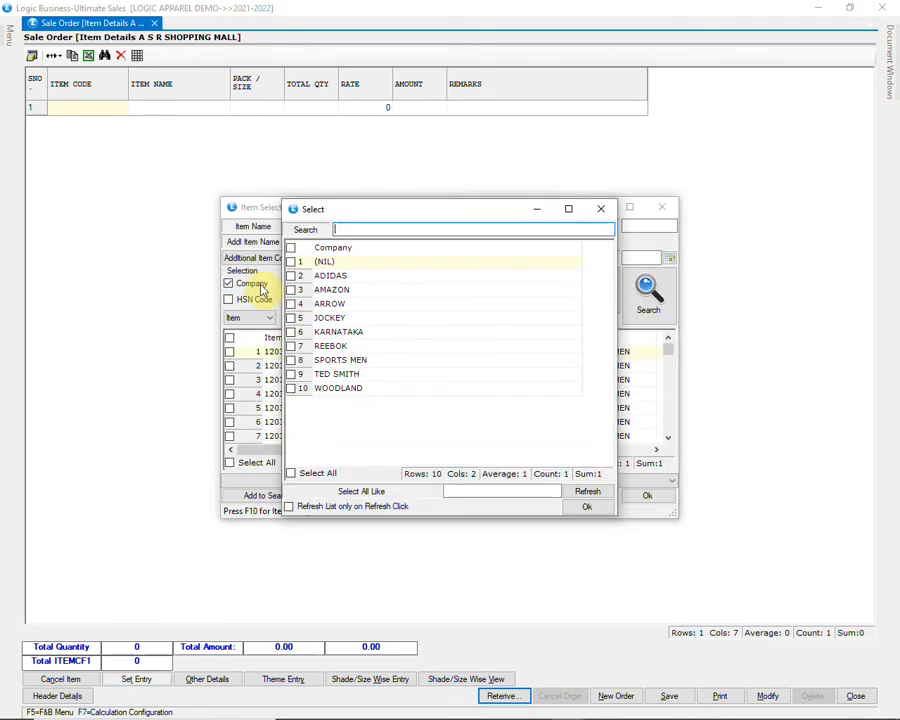
left_click(291, 276)
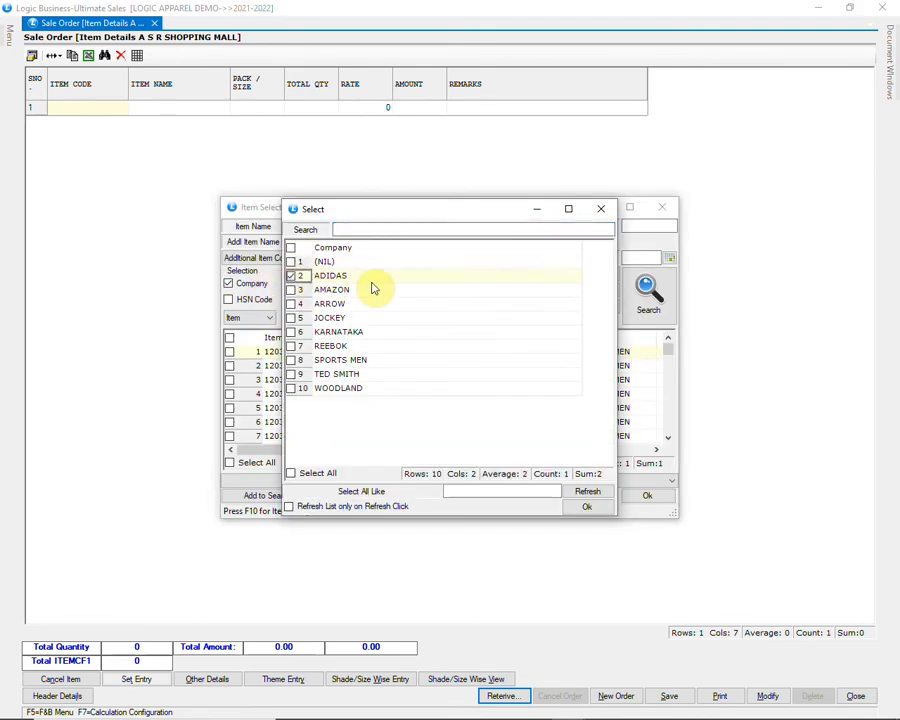
left_click(587, 506)
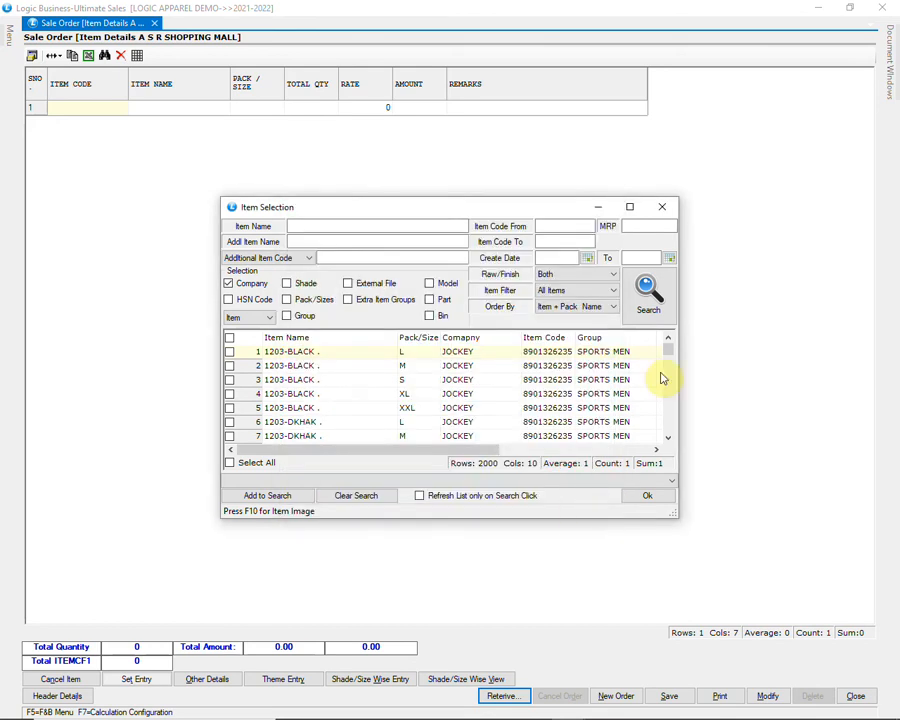
left_click(648, 300)
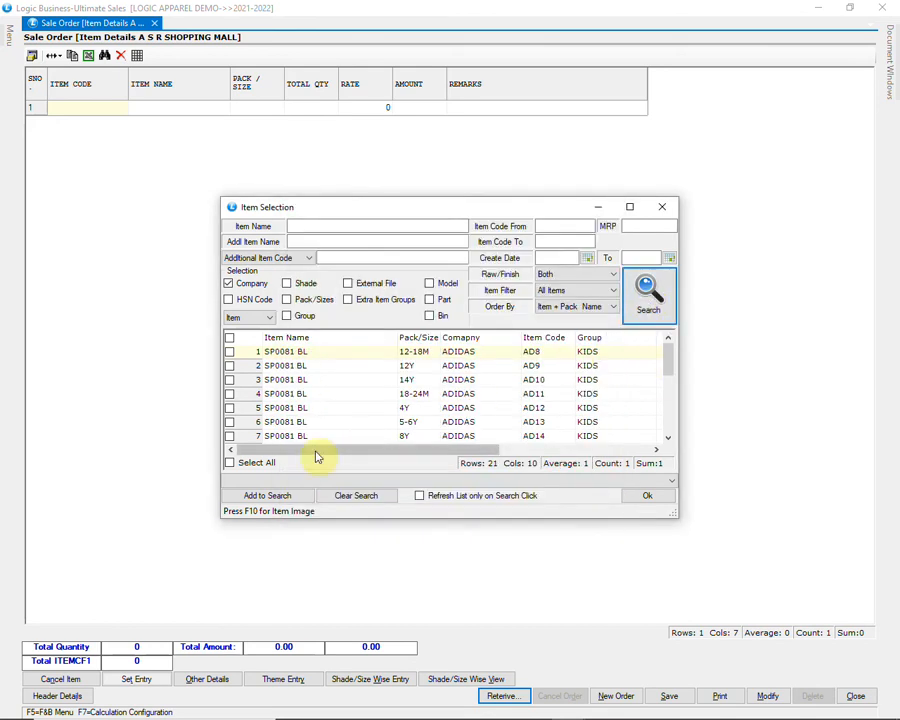
- Add all the listed ADIDAS items to the sale order with a quantity of 15 each
left_click(651, 498)
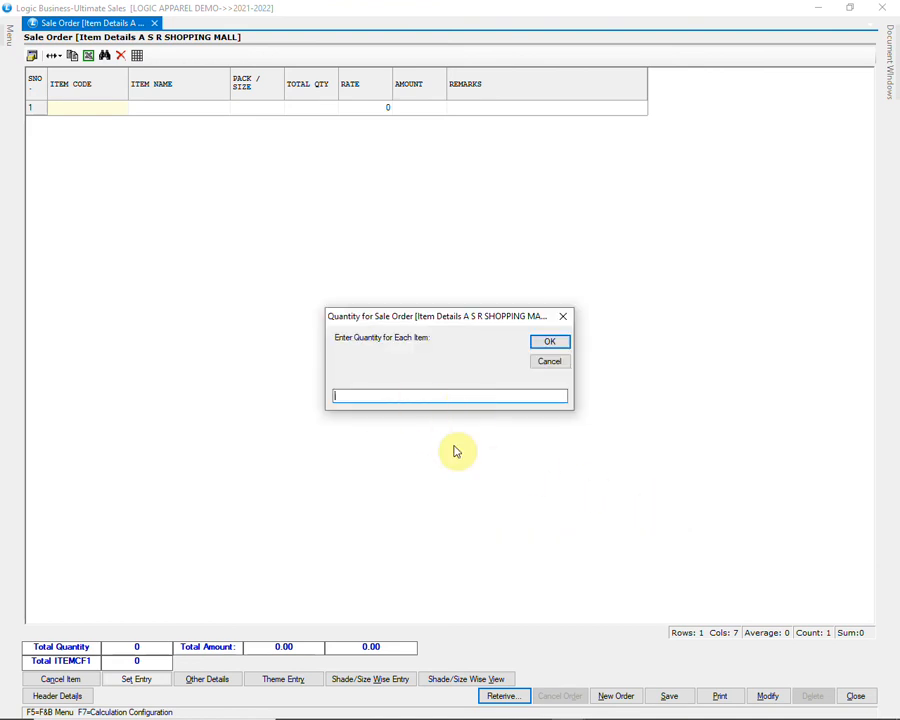
type("15")
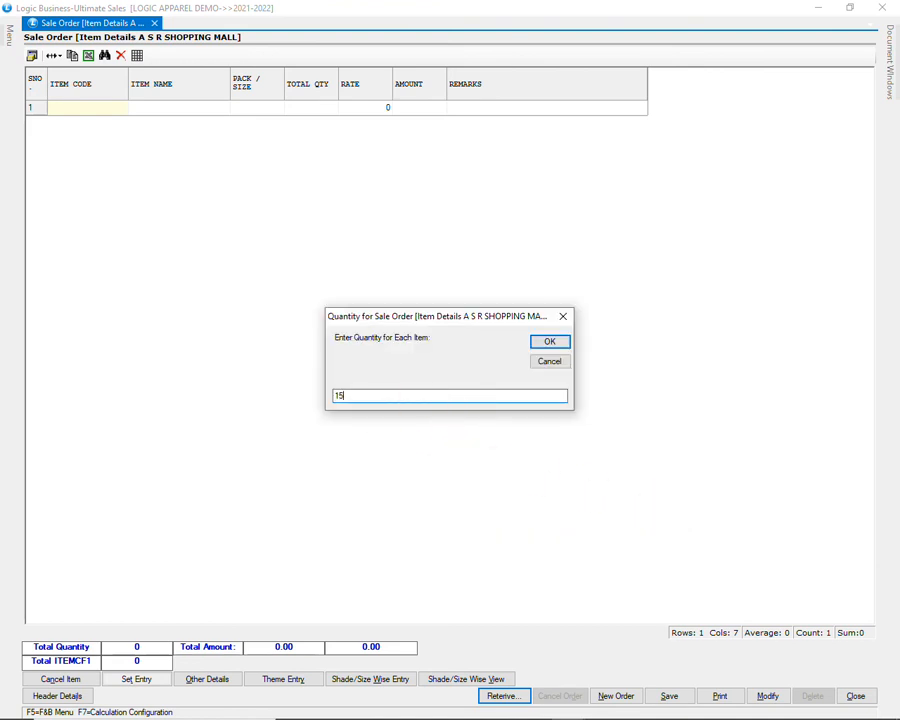
key("Return")
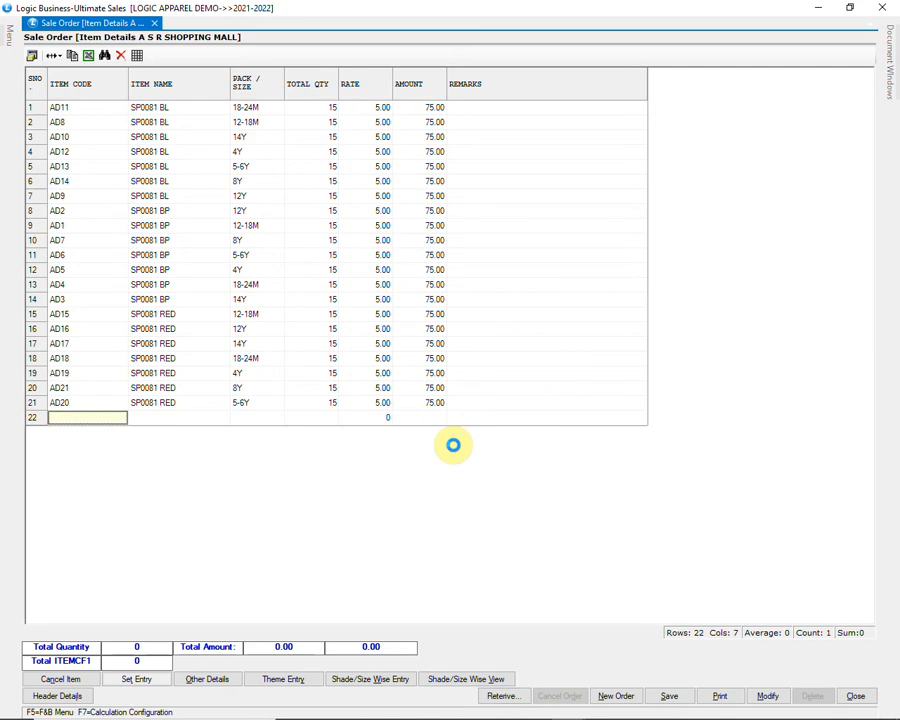
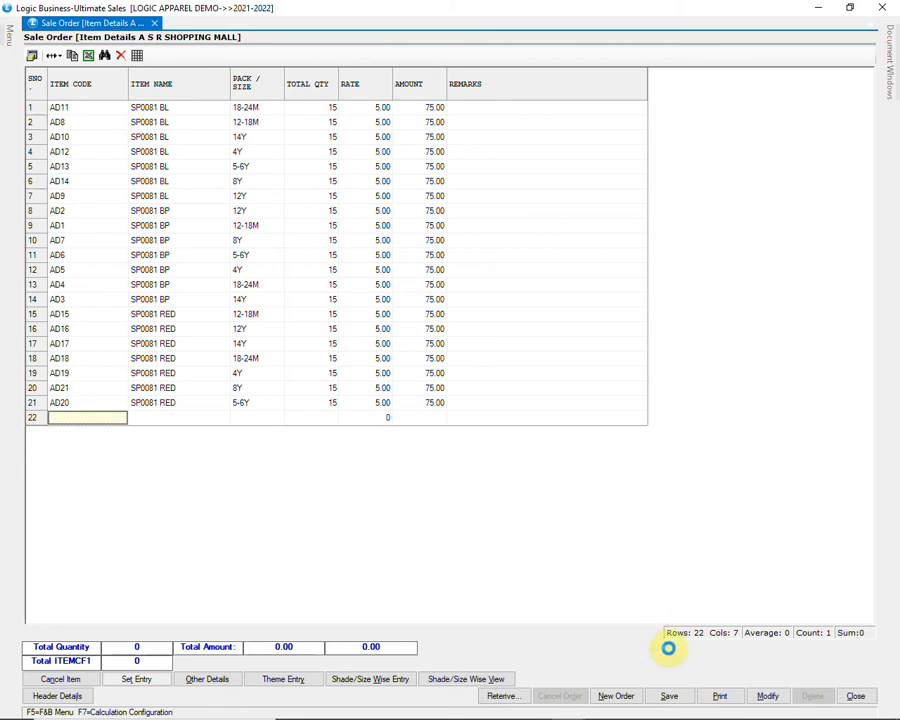
- Save the sale order and close the Sale Order form
left_click(668, 696)
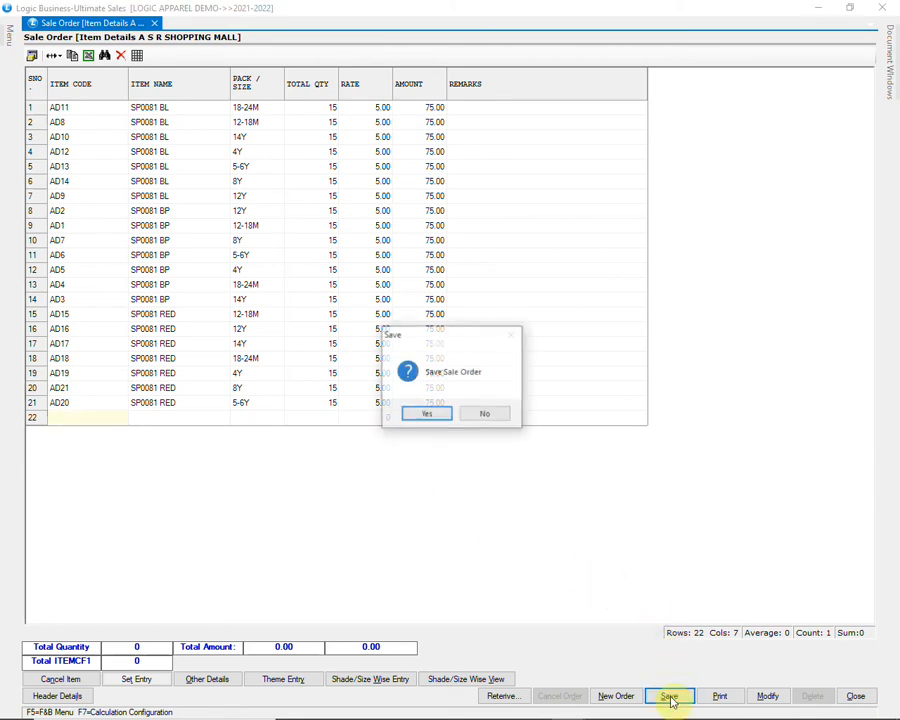
left_click(442, 418)
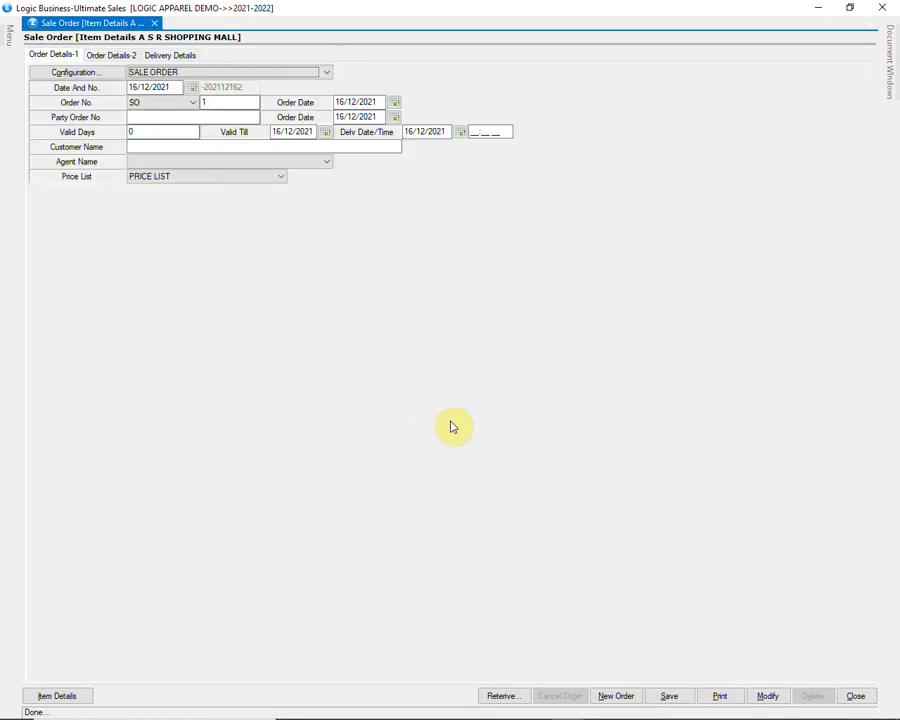
left_click(858, 697)
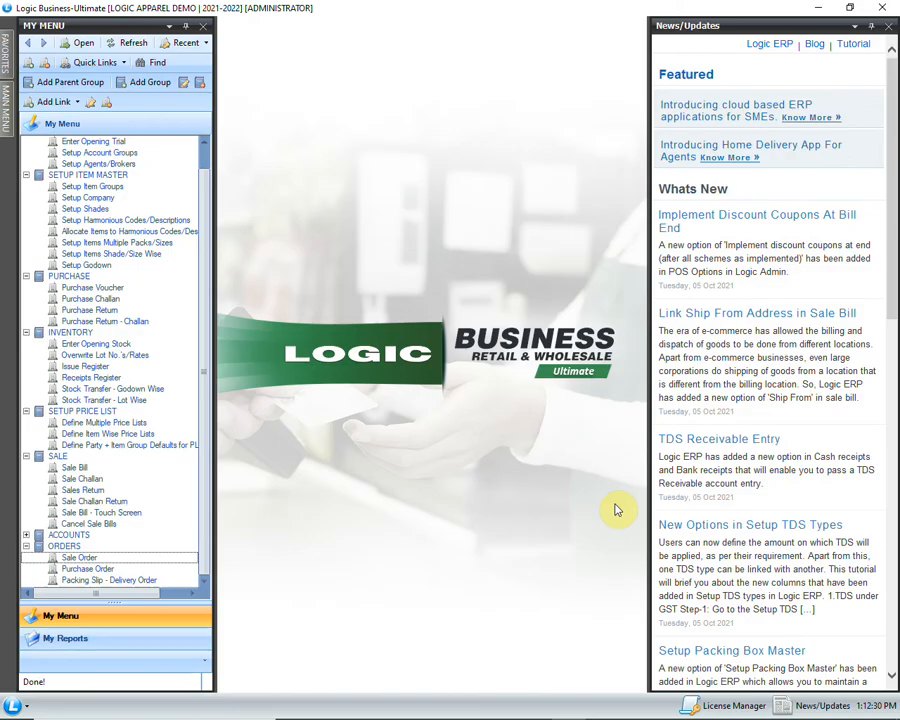
- Start a packing slip in the BOX series dated 16/12/2021 for A S R SHOPPING MALL, with WAREHOUSE as the godown
double_click(157, 580)
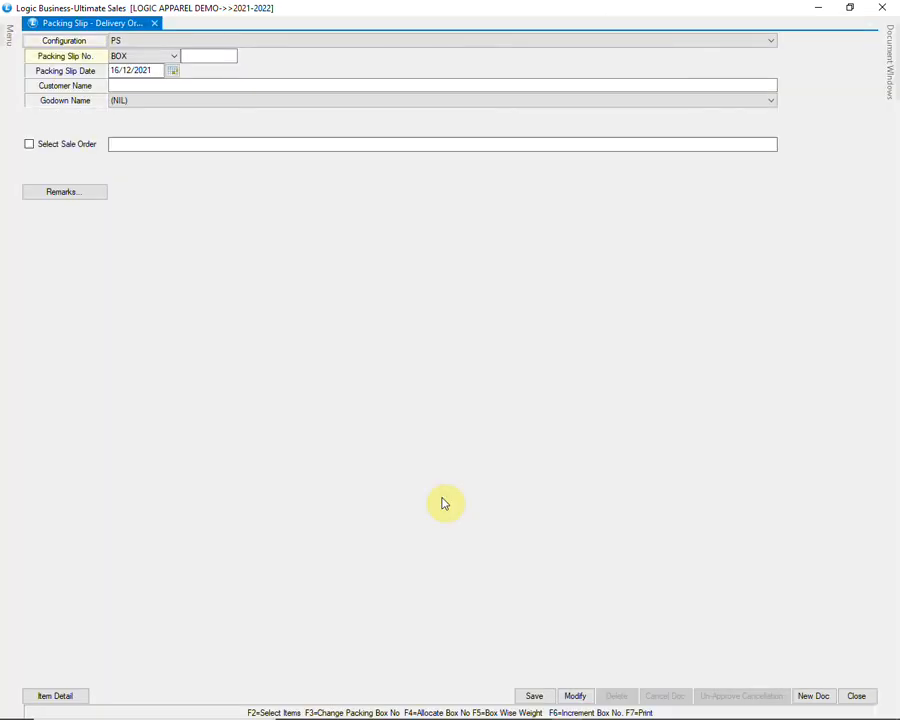
key("Return")
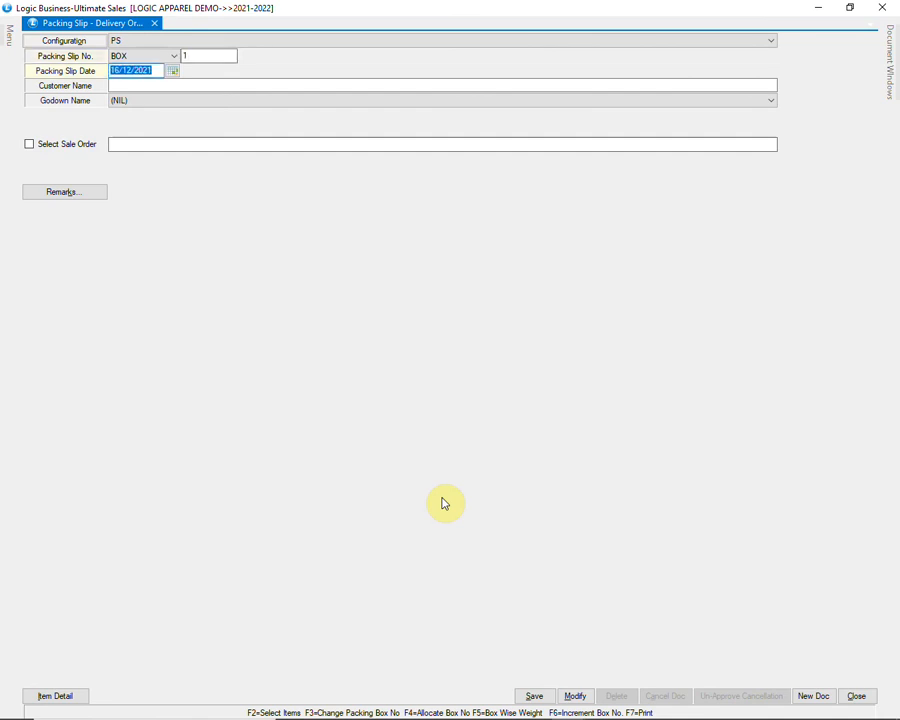
key("Return")
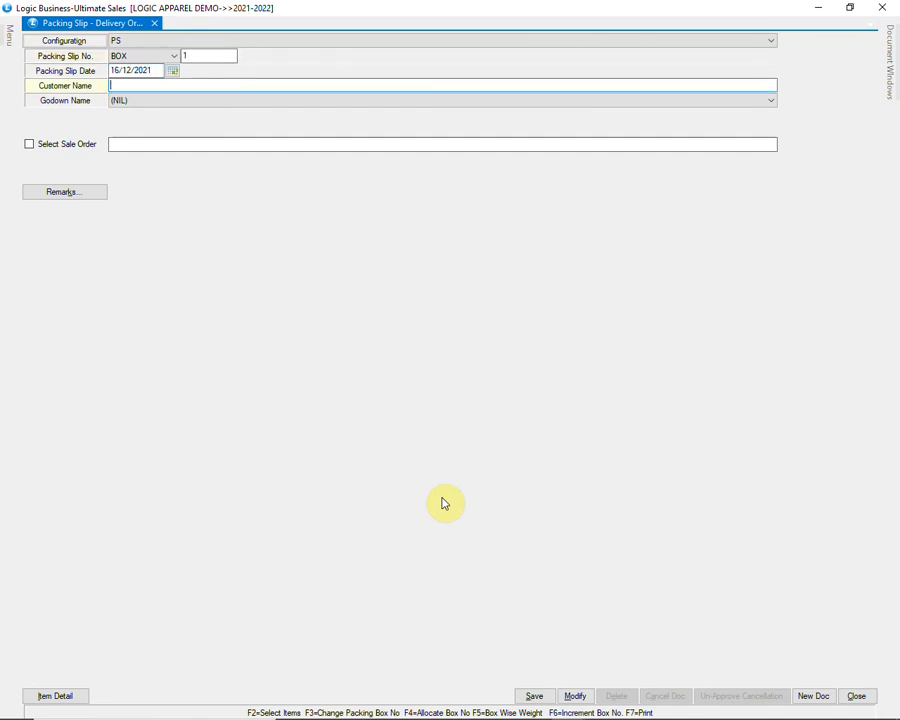
type("A")
key("Return")
key("alt+Down")
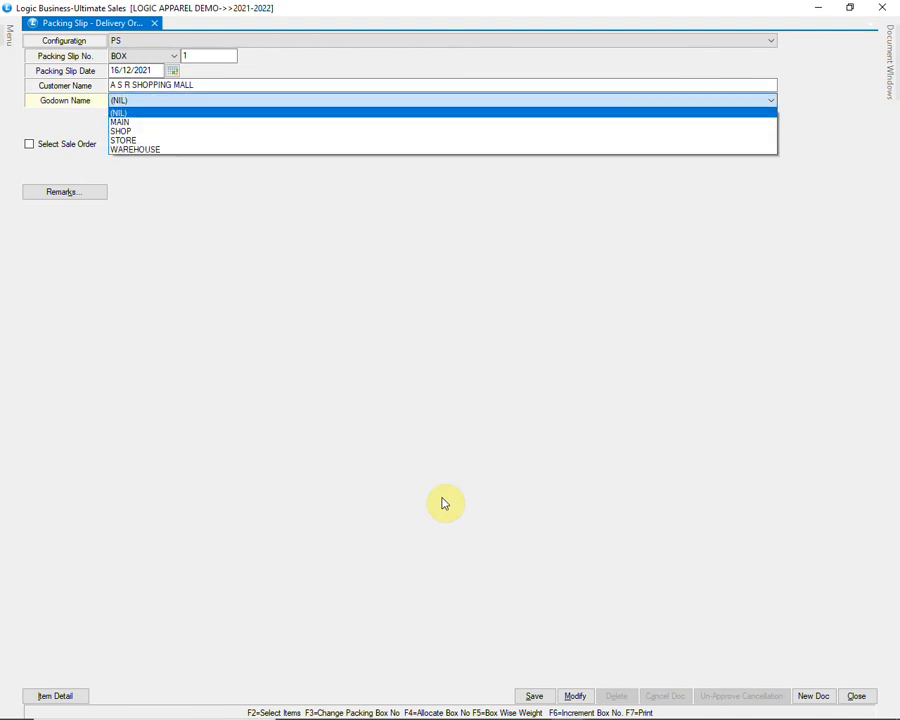
key("Down")
key("Down")
key("Down")
key("Down")
key("Return")
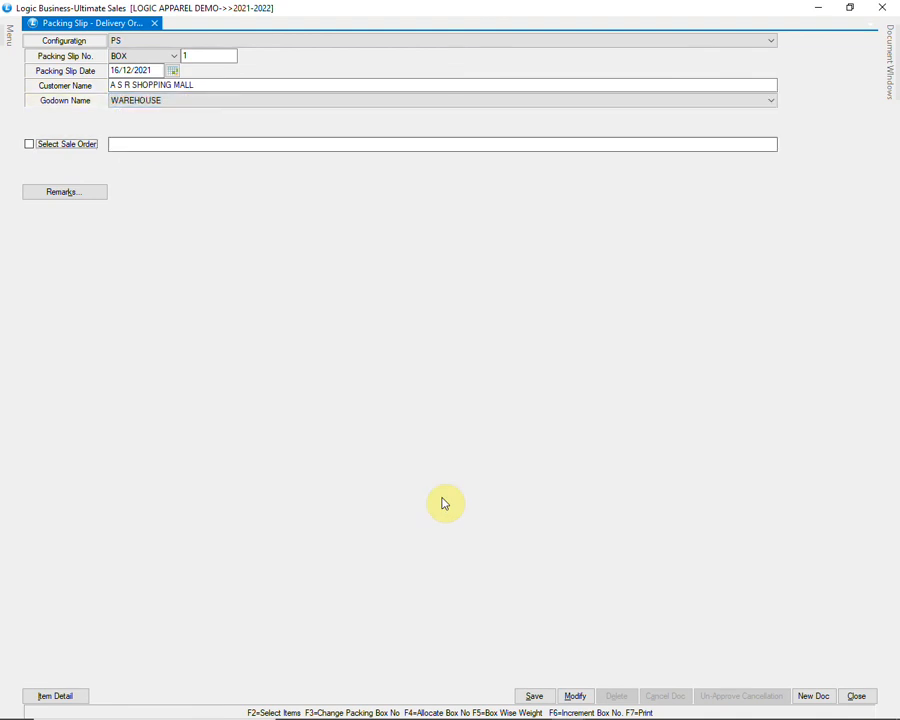
- Link the customer's sale order SO 1 to the packing slip and leave the remarks blank
left_click(80, 145)
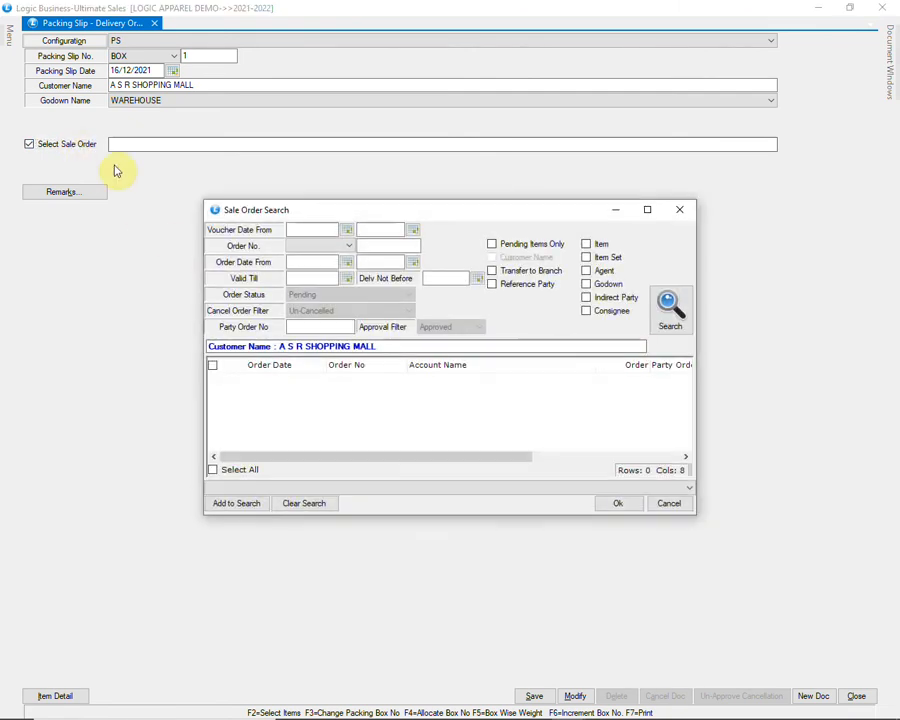
left_click(668, 306)
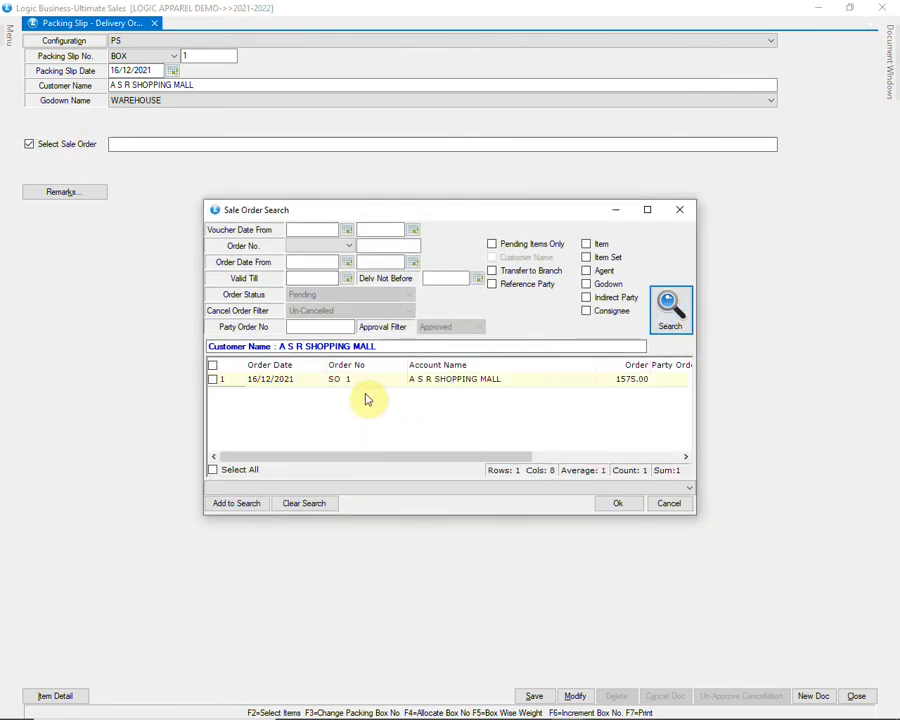
left_click(212, 379)
left_click(601, 506)
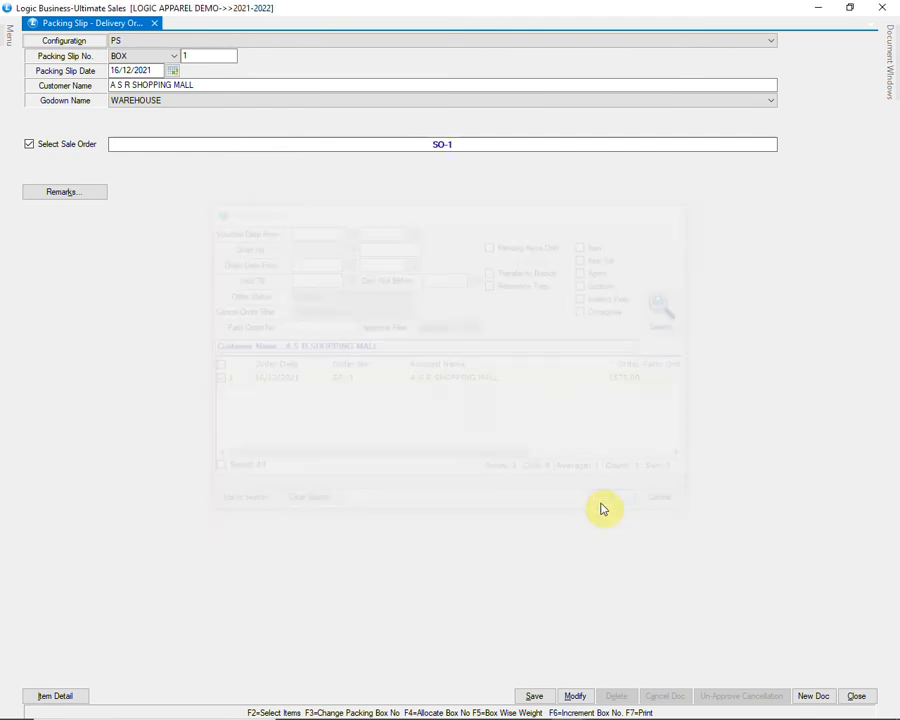
left_click(80, 195)
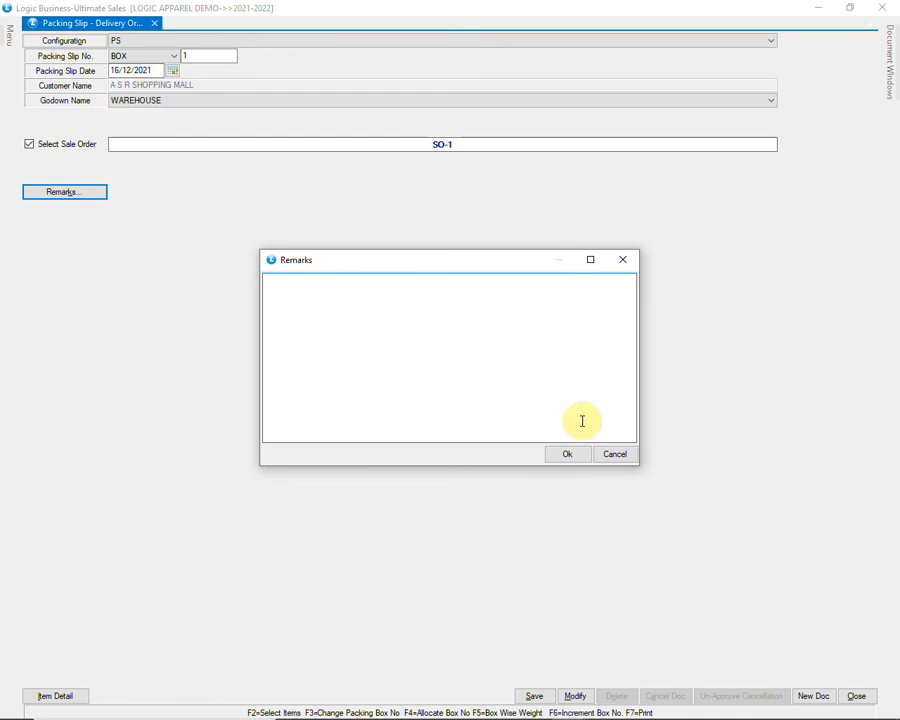
left_click(560, 457)
- Set the packing box number to 1 in the item details and auto-allocate stock to the ordered items
left_click(82, 695)
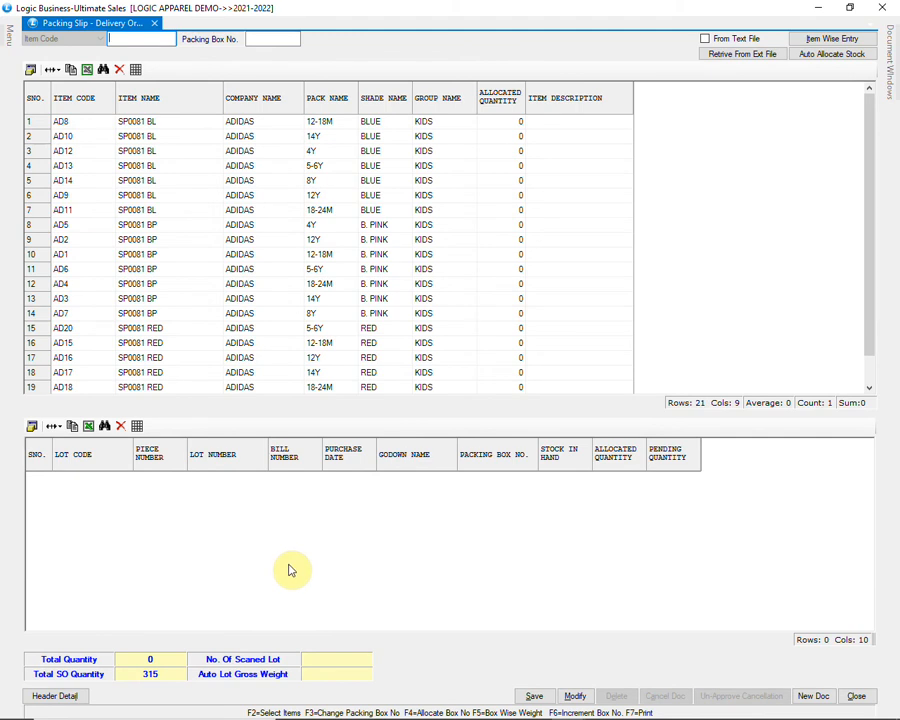
left_click(256, 38)
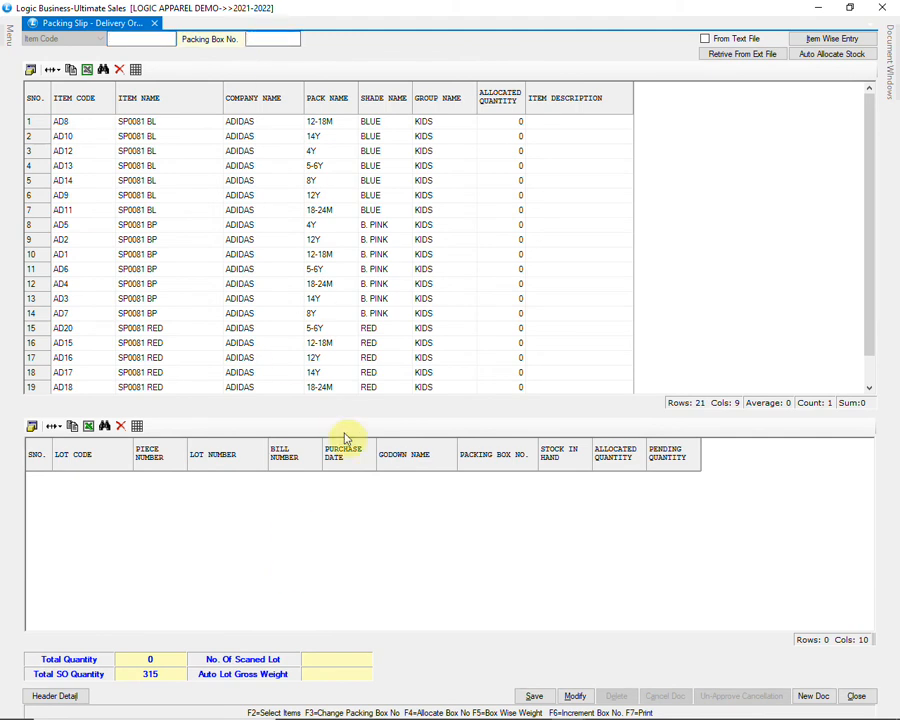
type("1")
key("Tab")
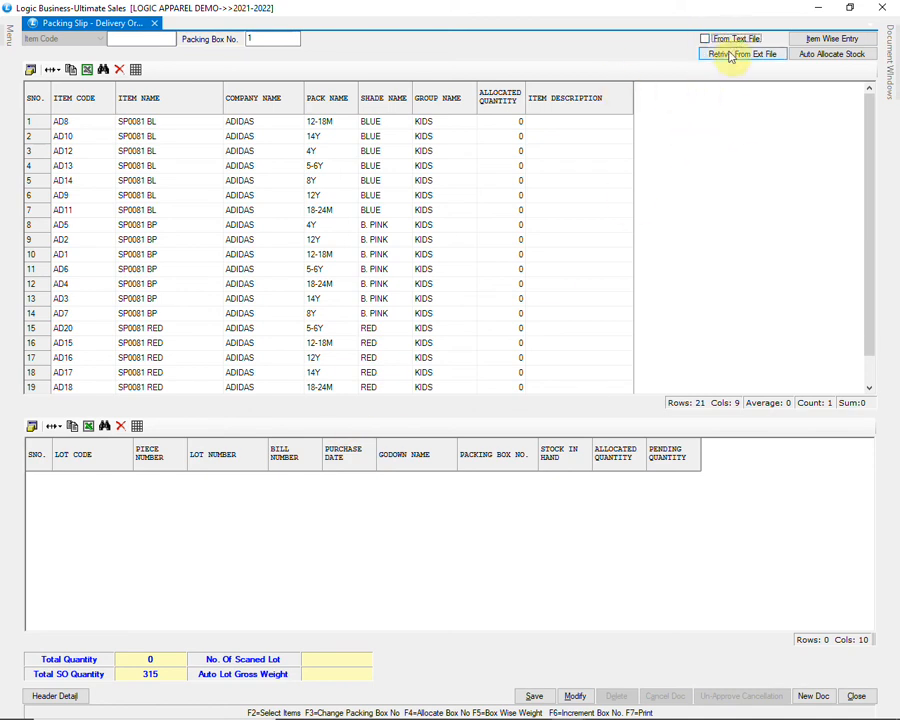
left_click(826, 54)
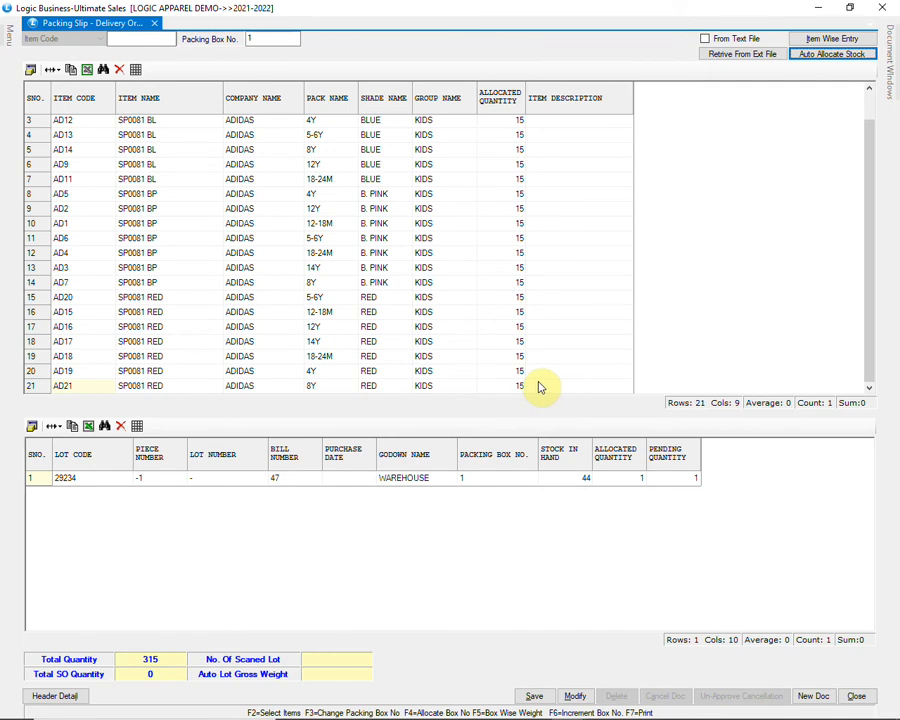
- Save the packing slip and close its form
left_click(532, 696)
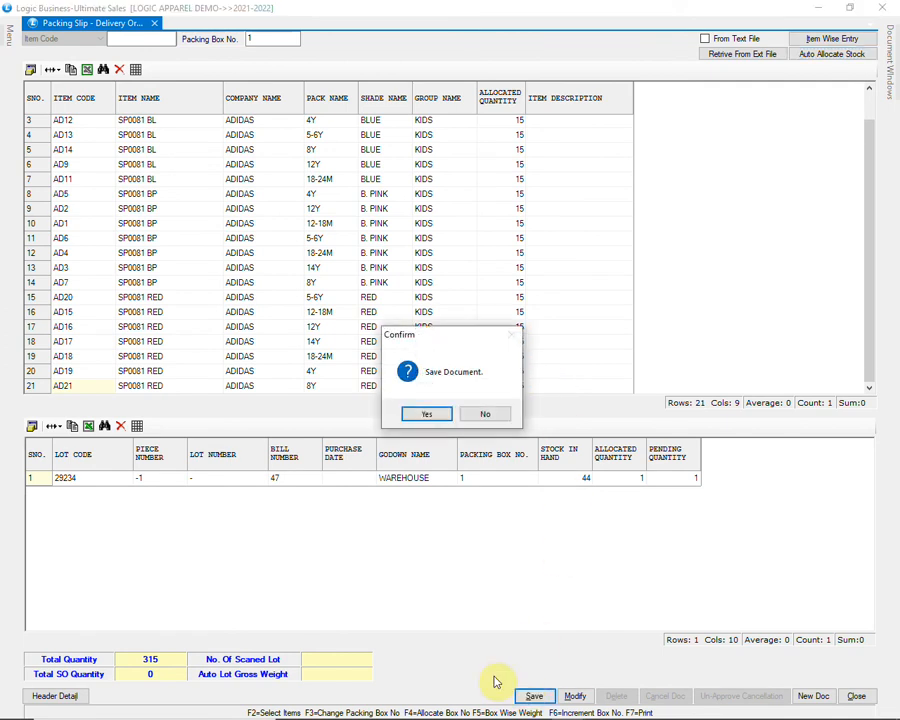
left_click(426, 413)
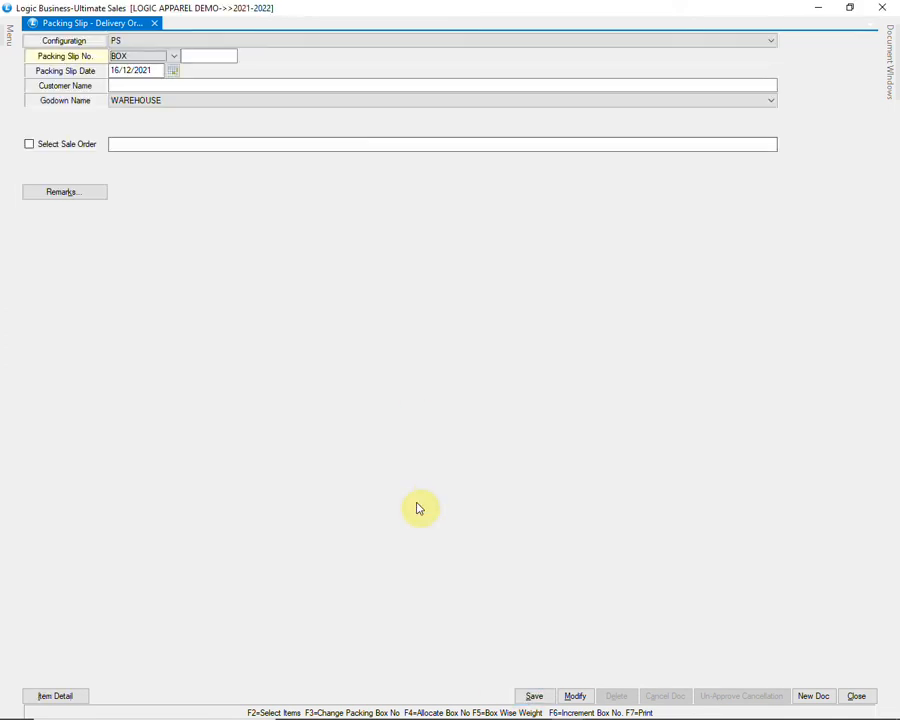
left_click(858, 697)
left_click(430, 414)
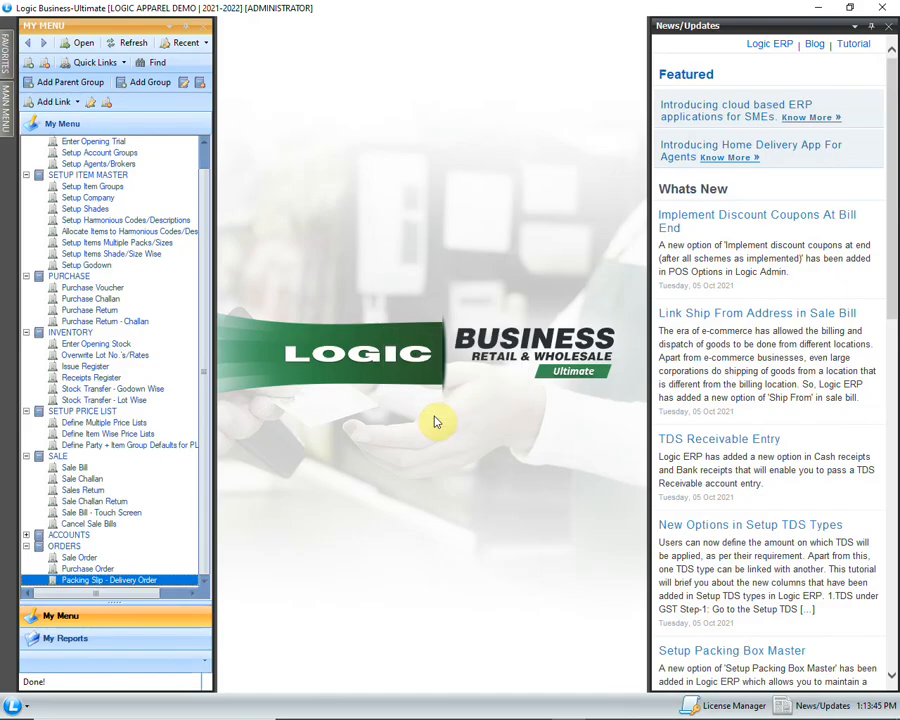
- Start a new credit sale bill in the GST series dated 16/12/2021 for the account A S R SHOPPING MALL
left_click(112, 469)
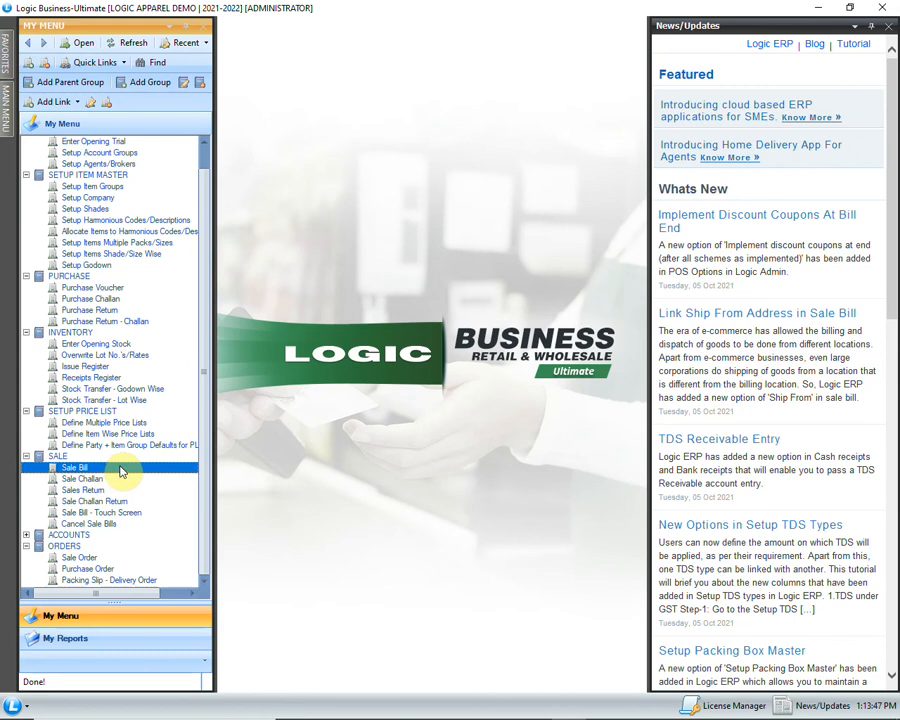
double_click(121, 471)
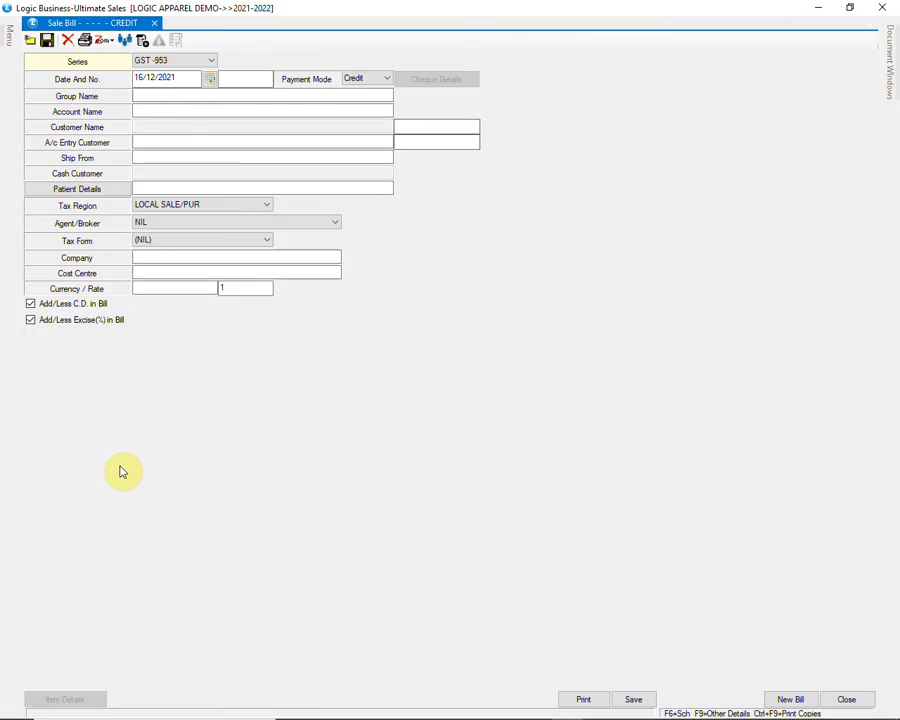
key("Return")
key("Return")
key("Return")
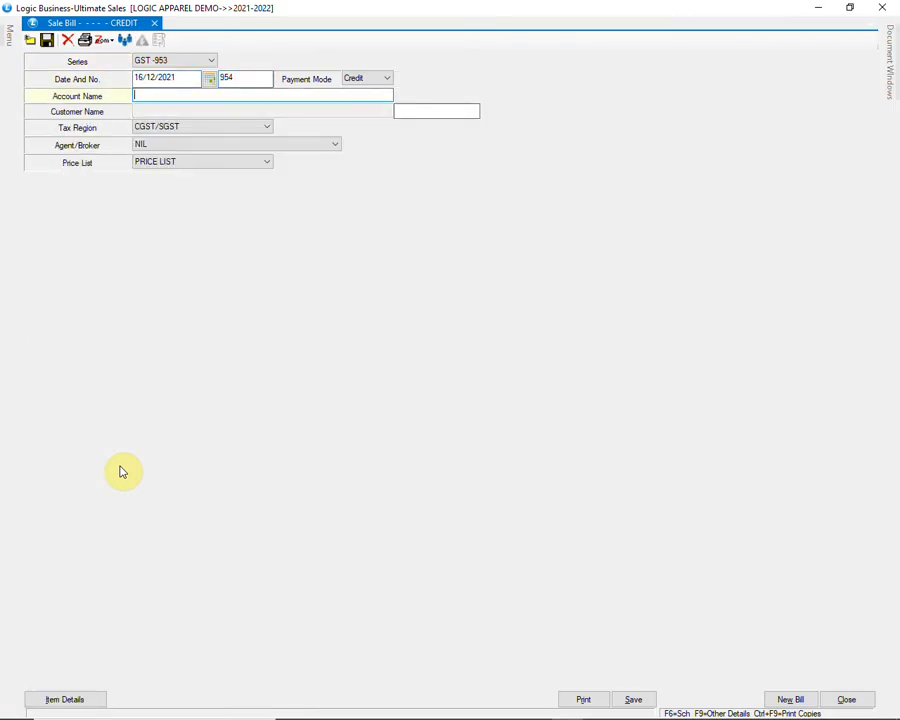
type("A")
key("Return")
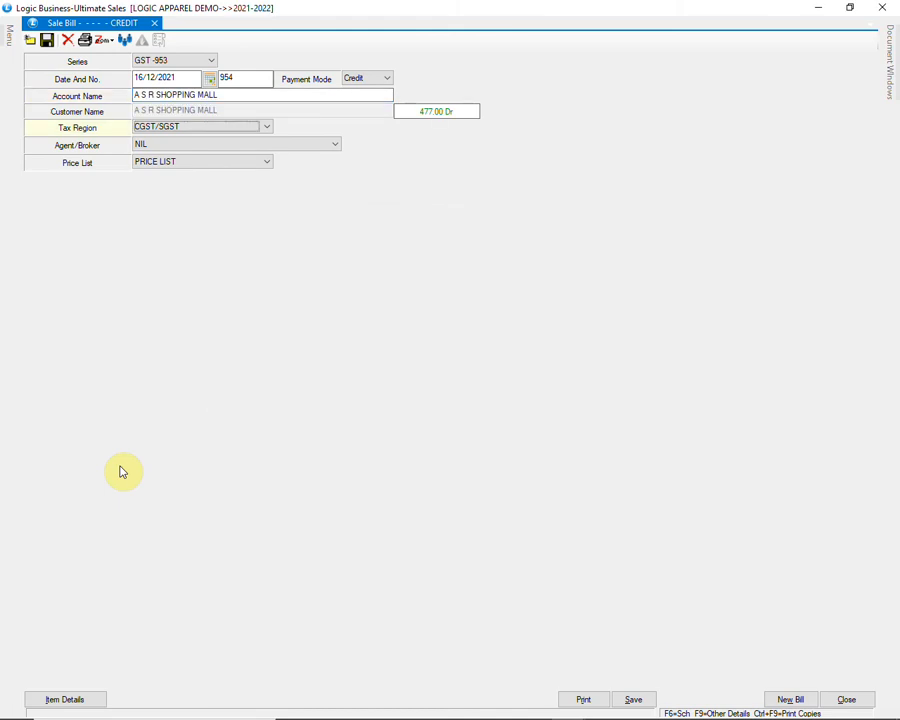
- Keep the tax region CGST/SGST, agent NIL and price list PRICE LIST, and proceed to the bill's item details
key("Return")
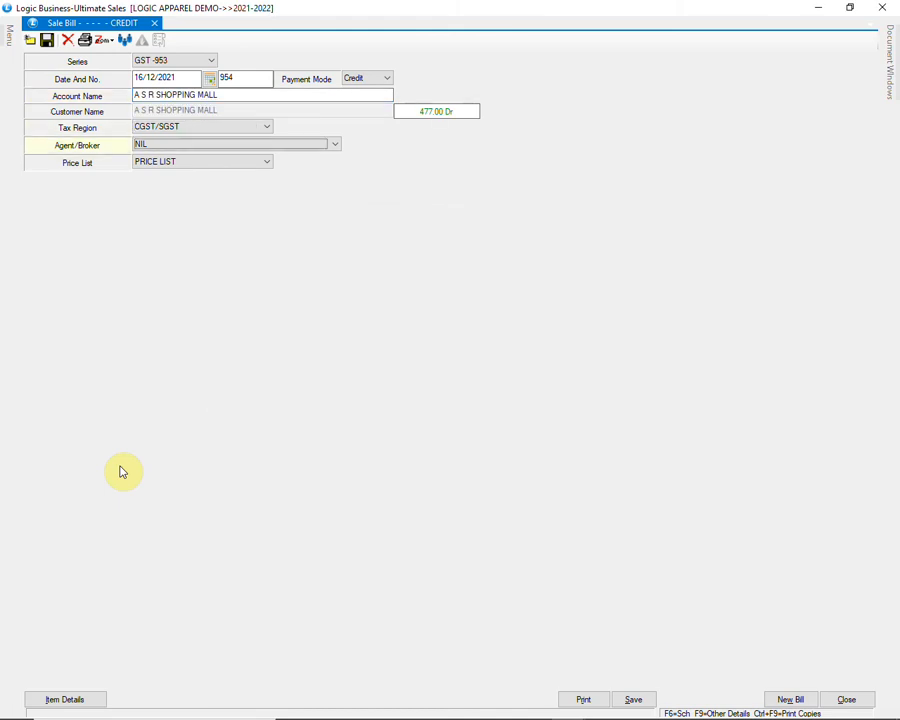
key("alt+Down")
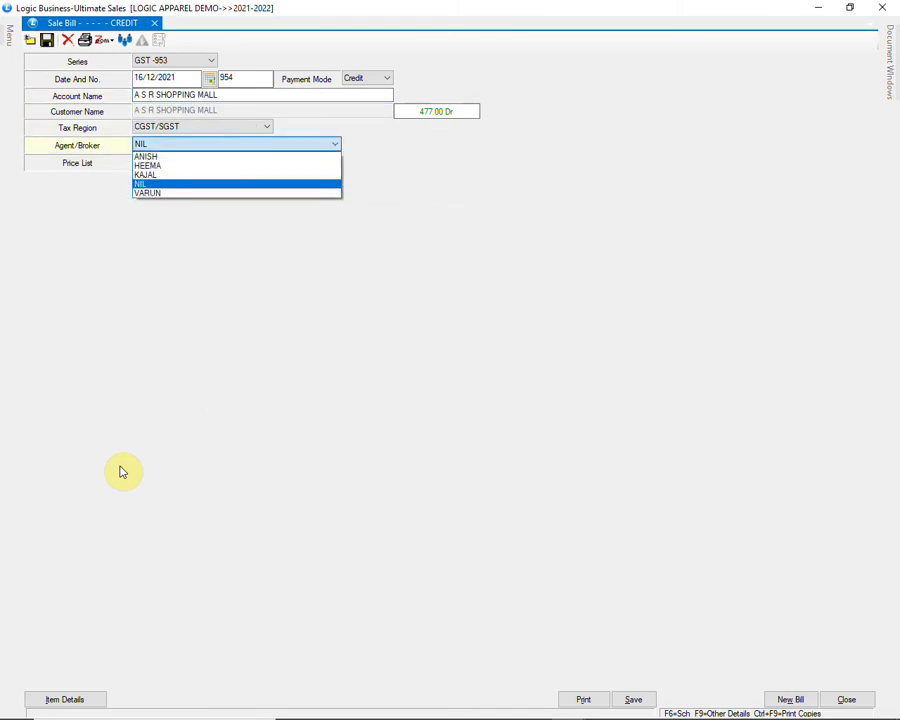
key("Return")
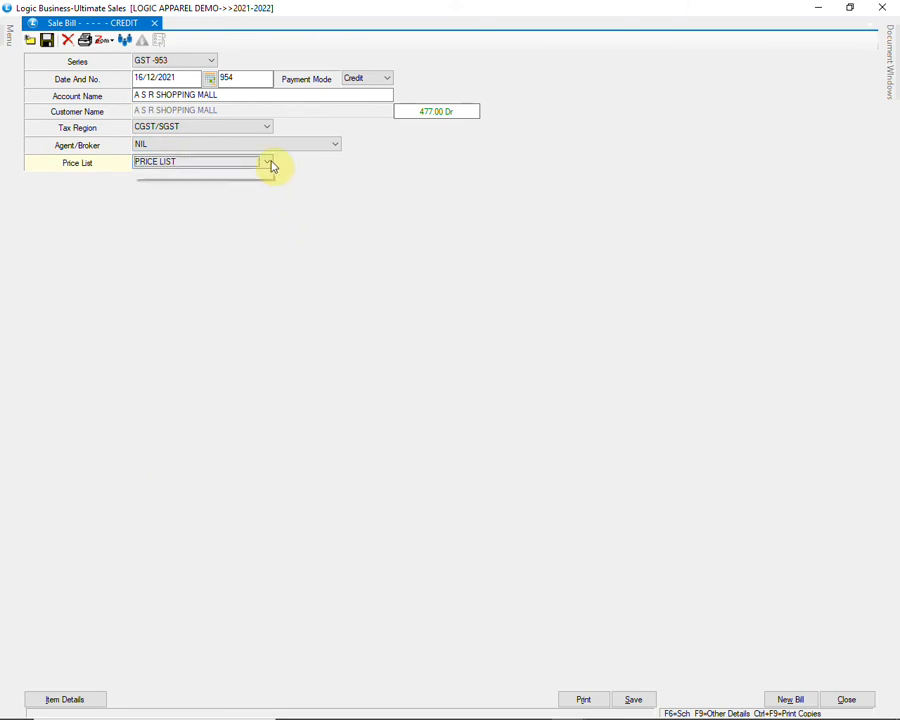
left_click(269, 163)
key("Return")
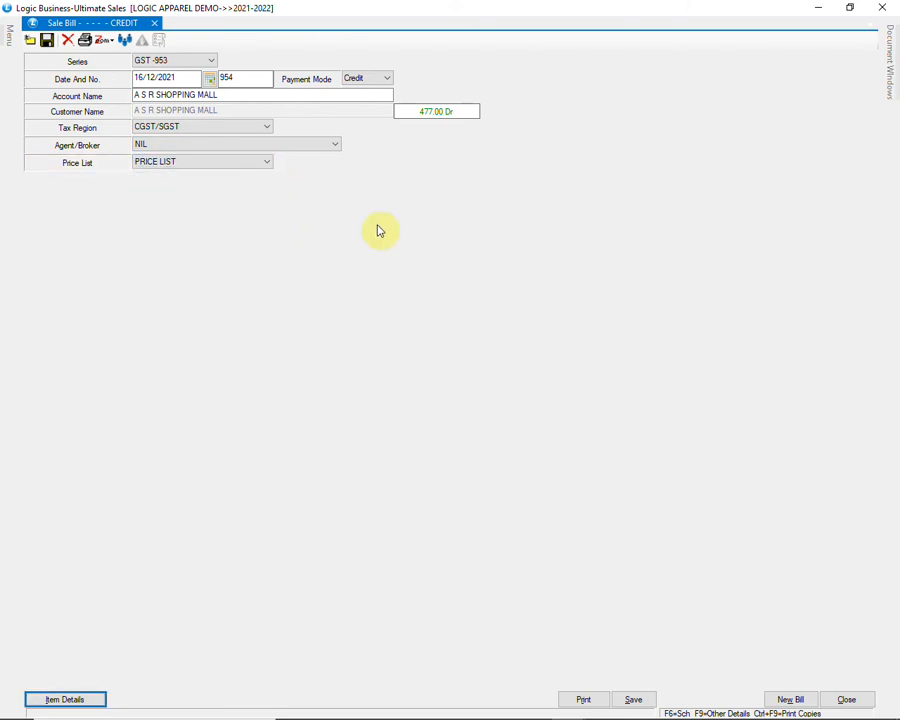
key("Return")
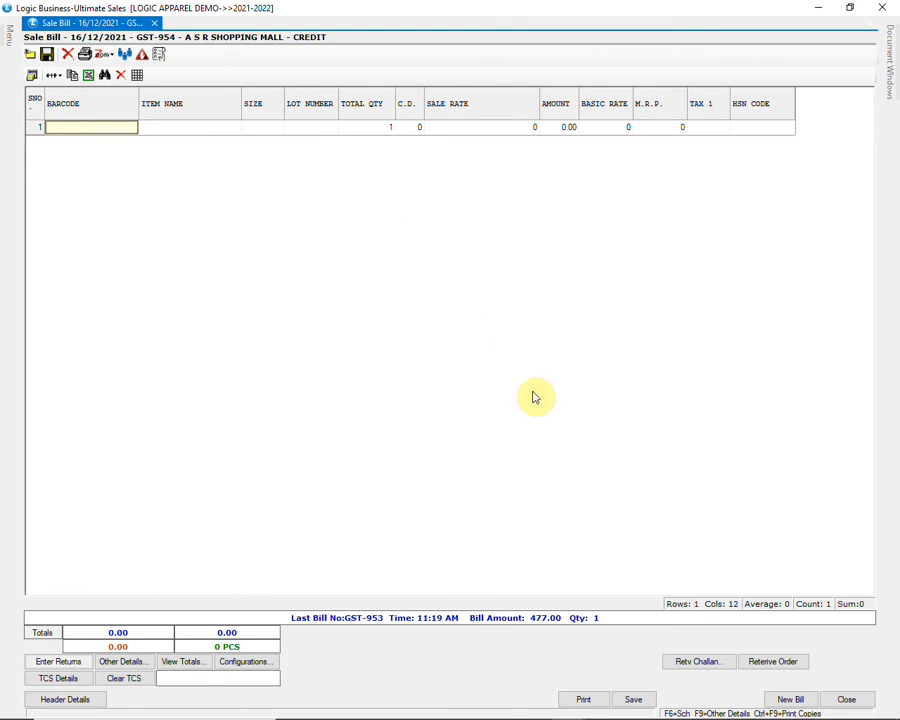
- Retrieve a Delivery Order into the sale bill, searching the delivery orders and selecting BOX1
left_click(772, 661)
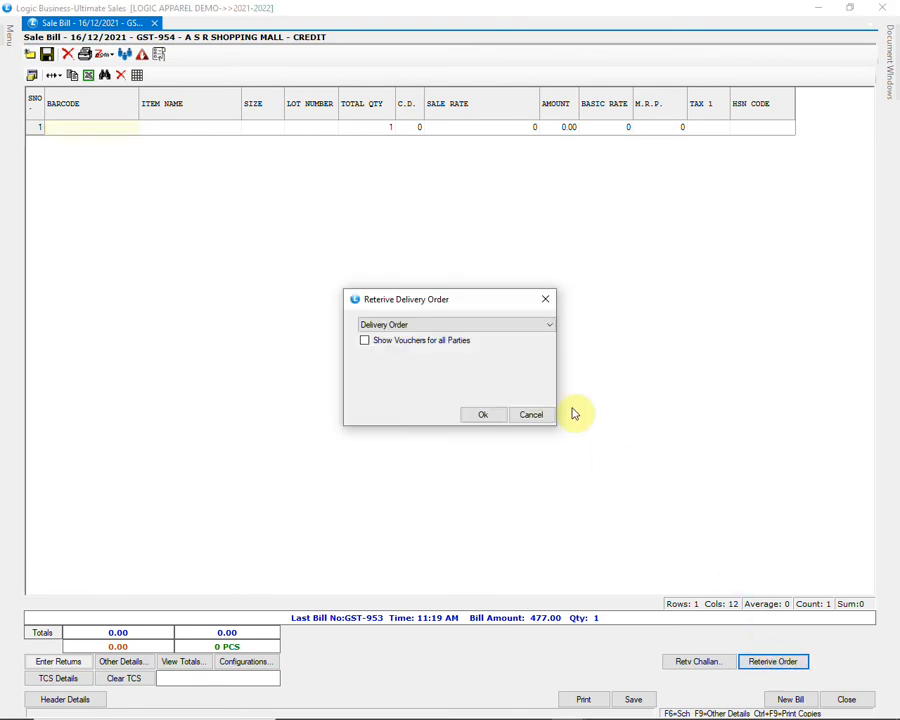
left_click(518, 328)
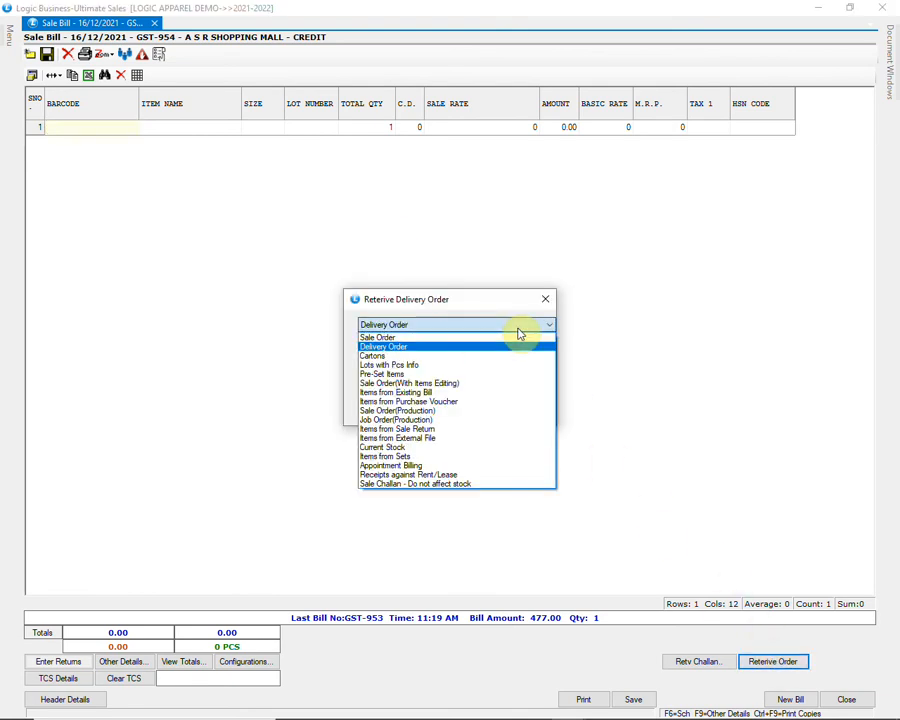
left_click(518, 333)
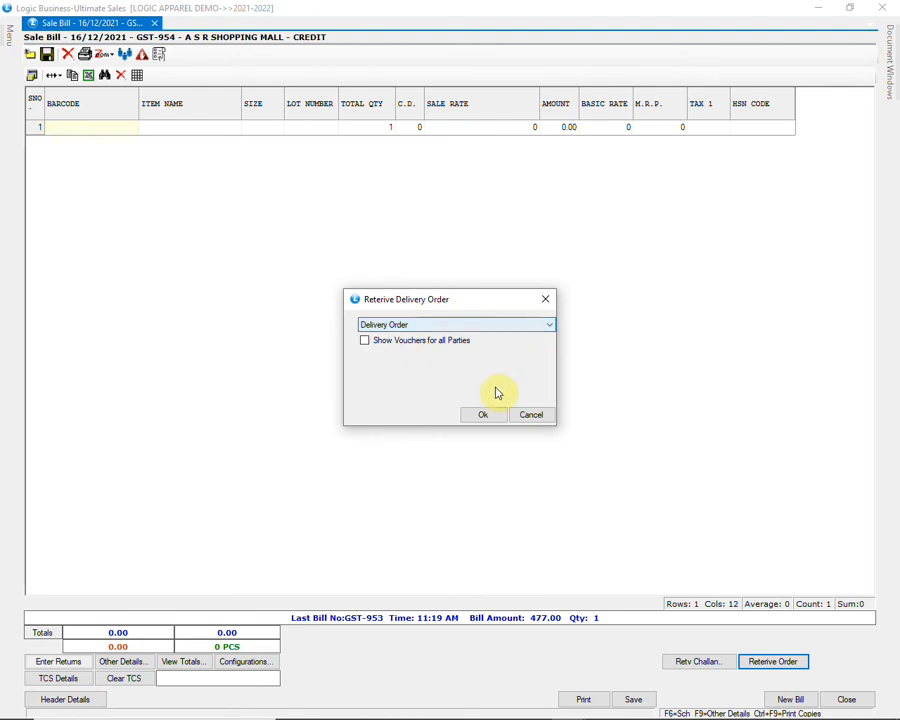
left_click(486, 418)
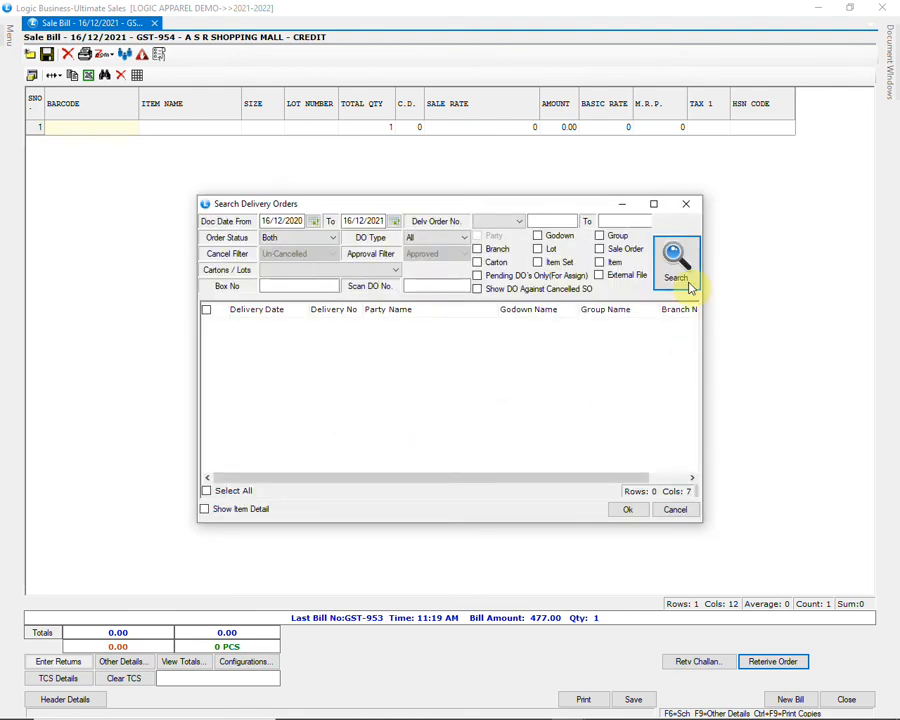
left_click(676, 260)
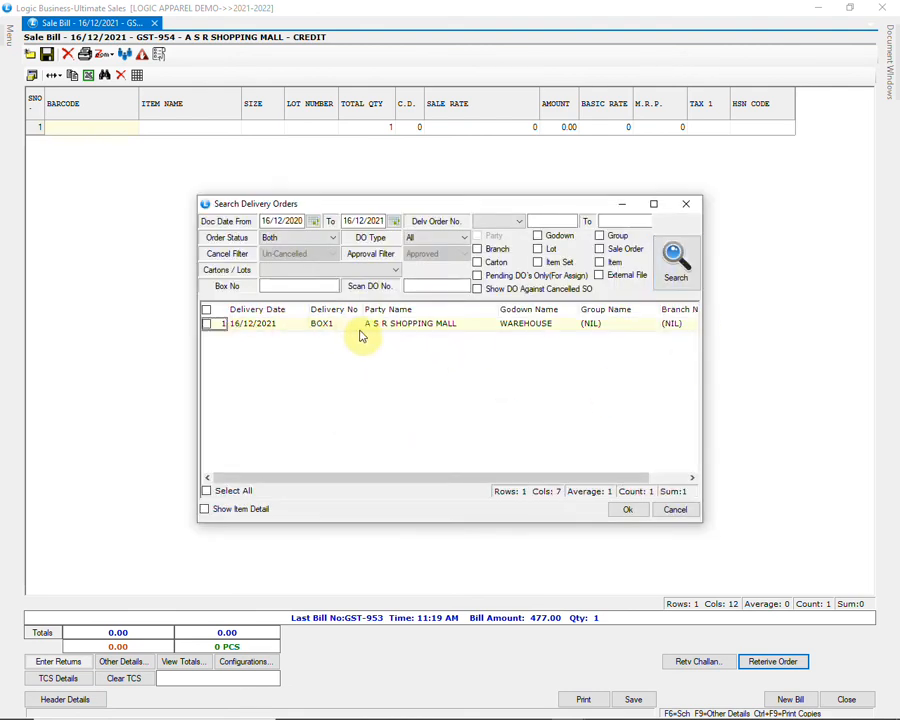
left_click(207, 325)
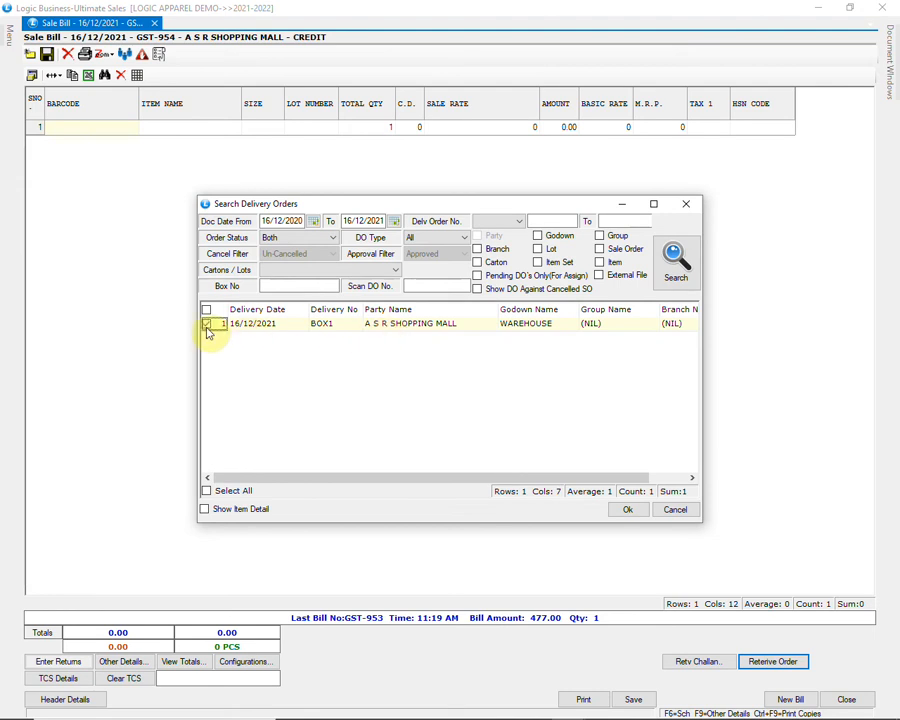
left_click(627, 509)
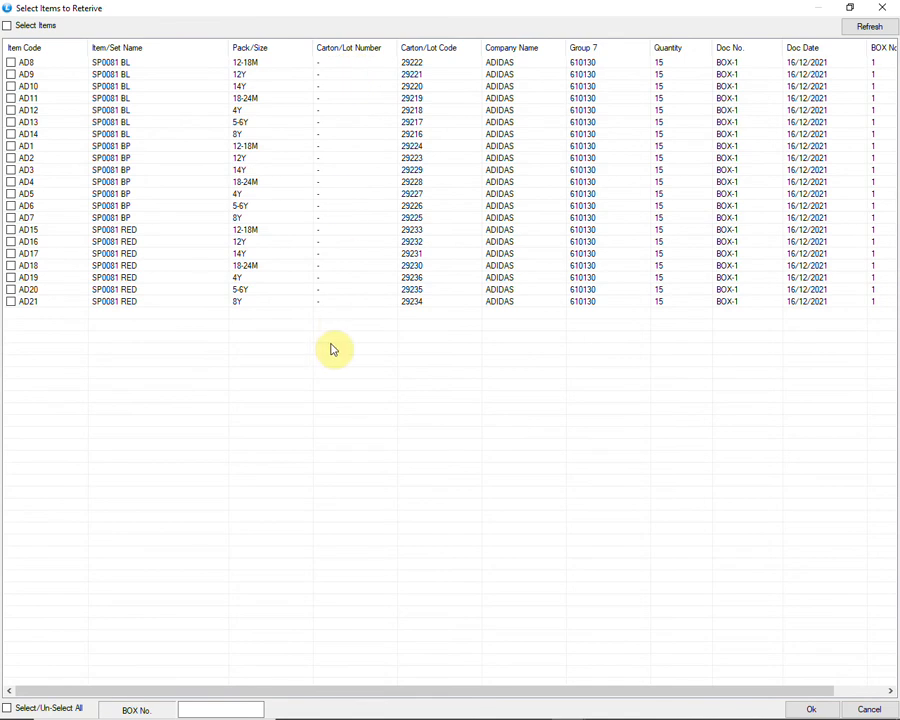
- Select all items of the delivery order and load them into the sale bill
left_click(11, 63)
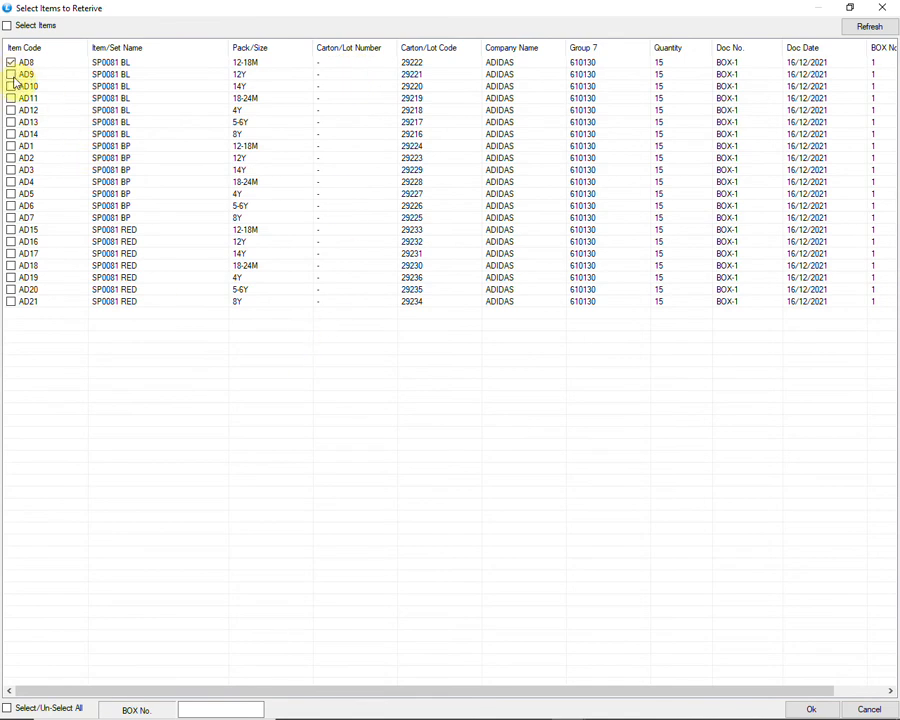
left_click(49, 709)
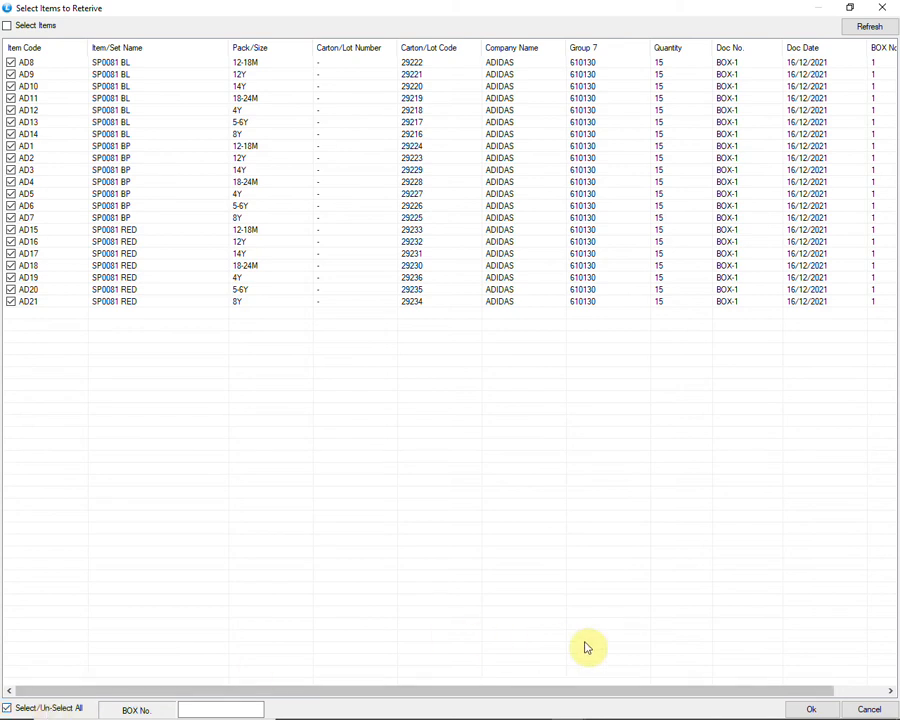
left_click(796, 706)
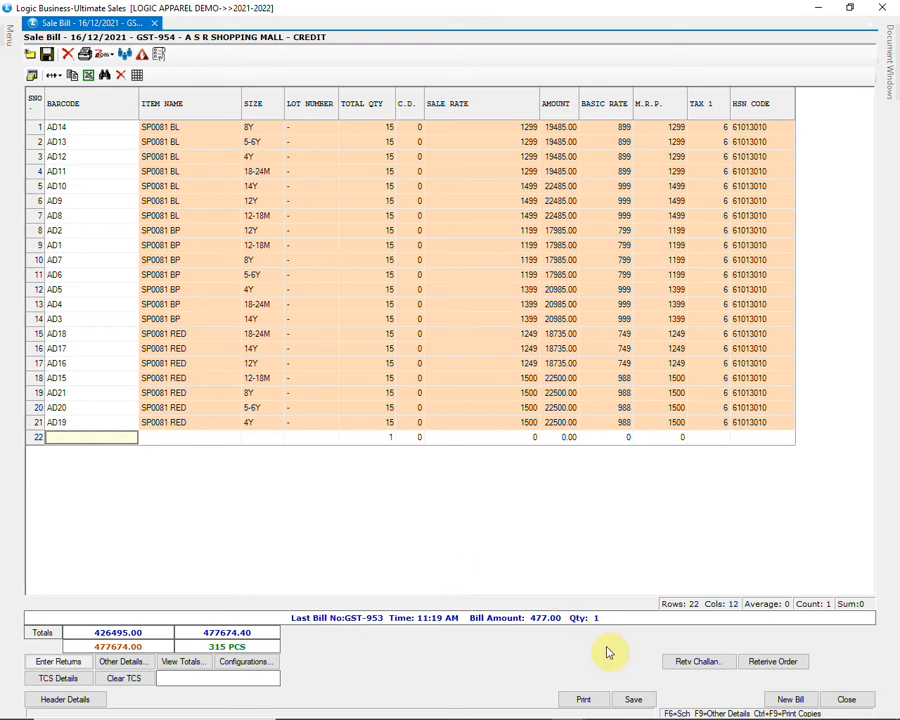
- Save the sale bill with the retrieved delivery order items and close the sale bill window
left_click(644, 700)
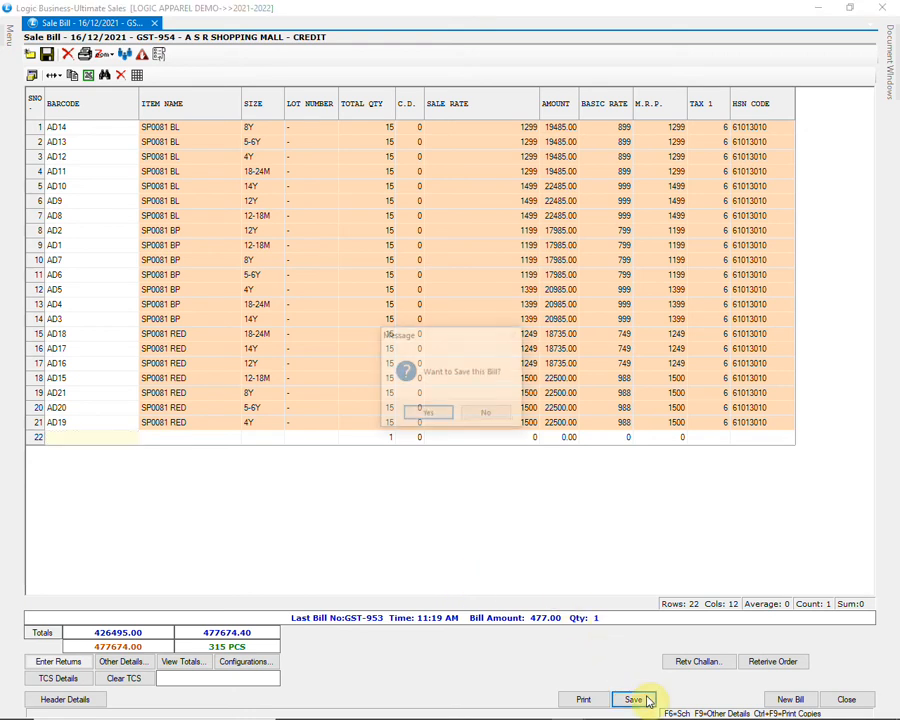
left_click(427, 416)
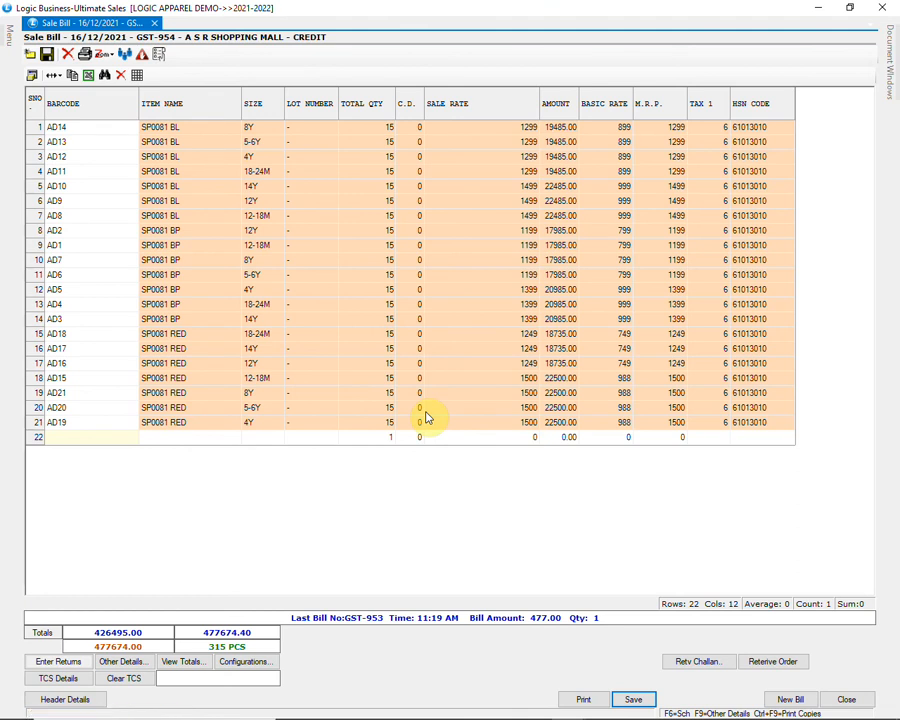
left_click(845, 699)
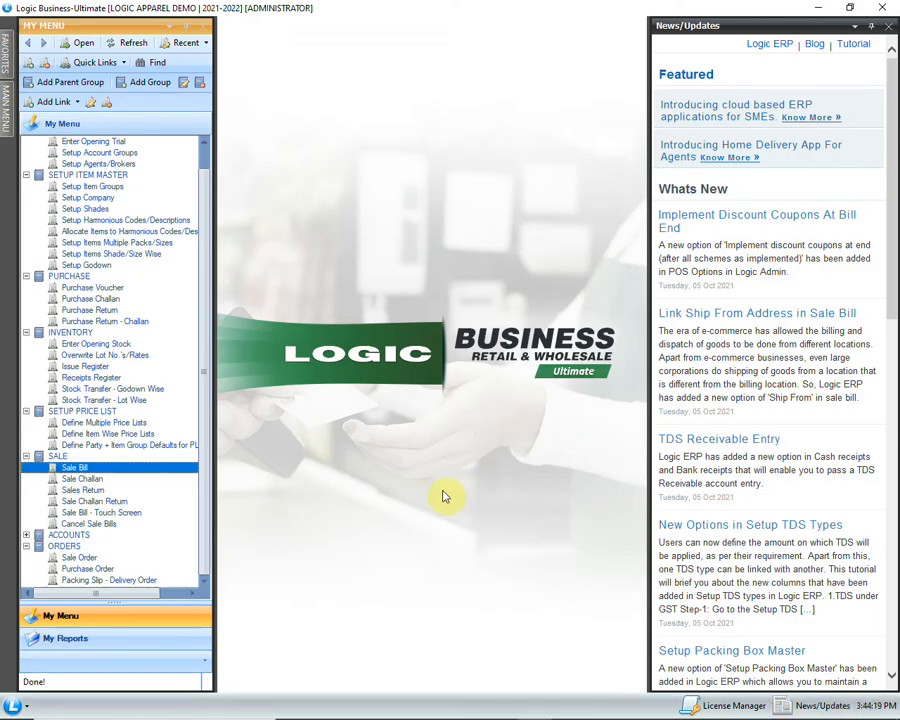
- Open the Sale + Delivery Order Packing Slip report from the order reports
left_click(8, 100)
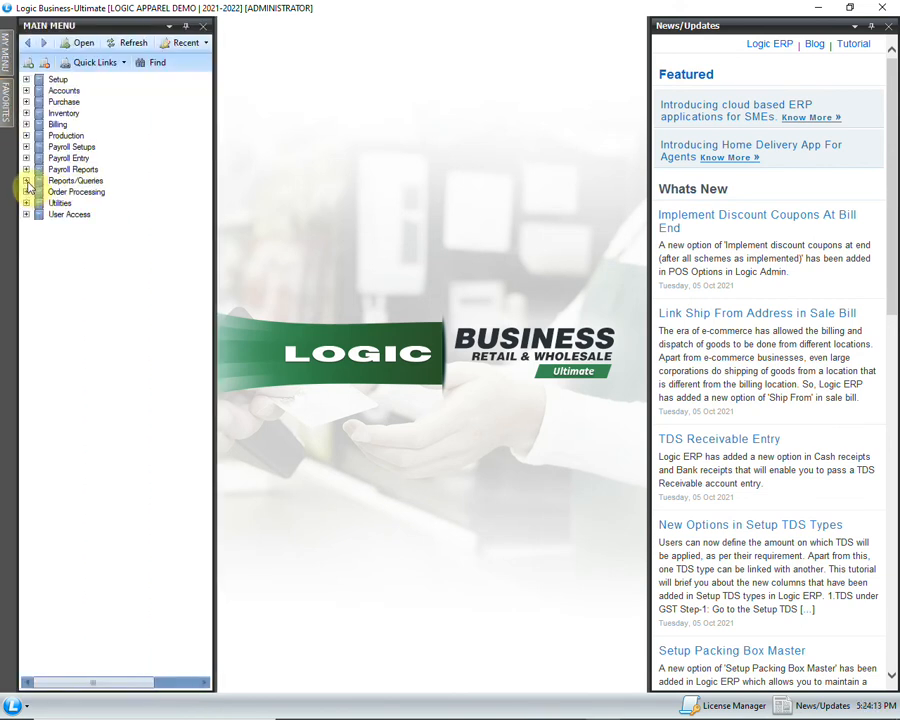
left_click(26, 181)
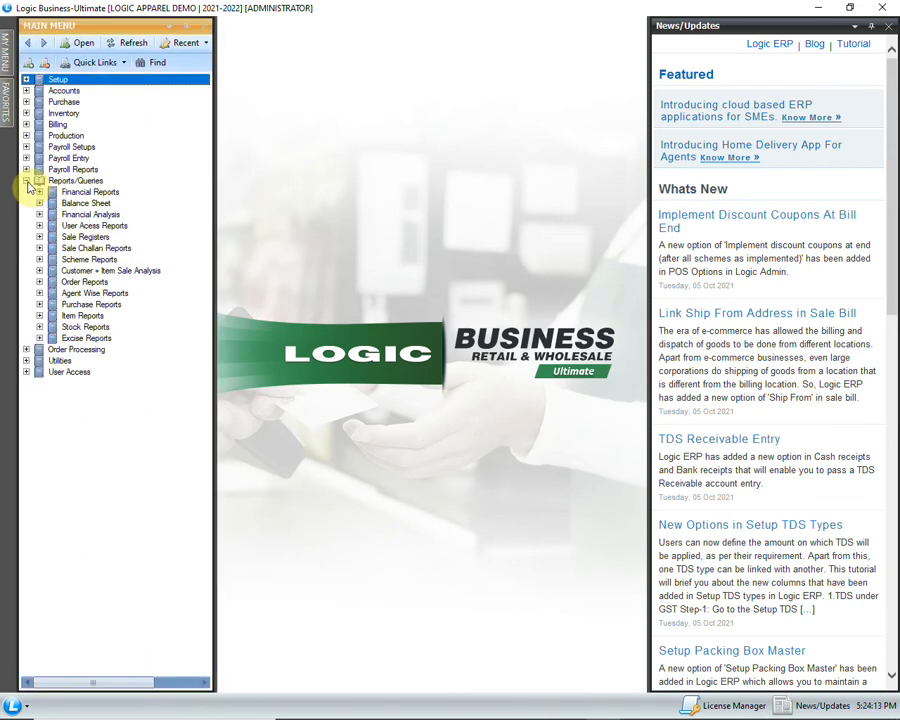
left_click(39, 281)
left_click(160, 327)
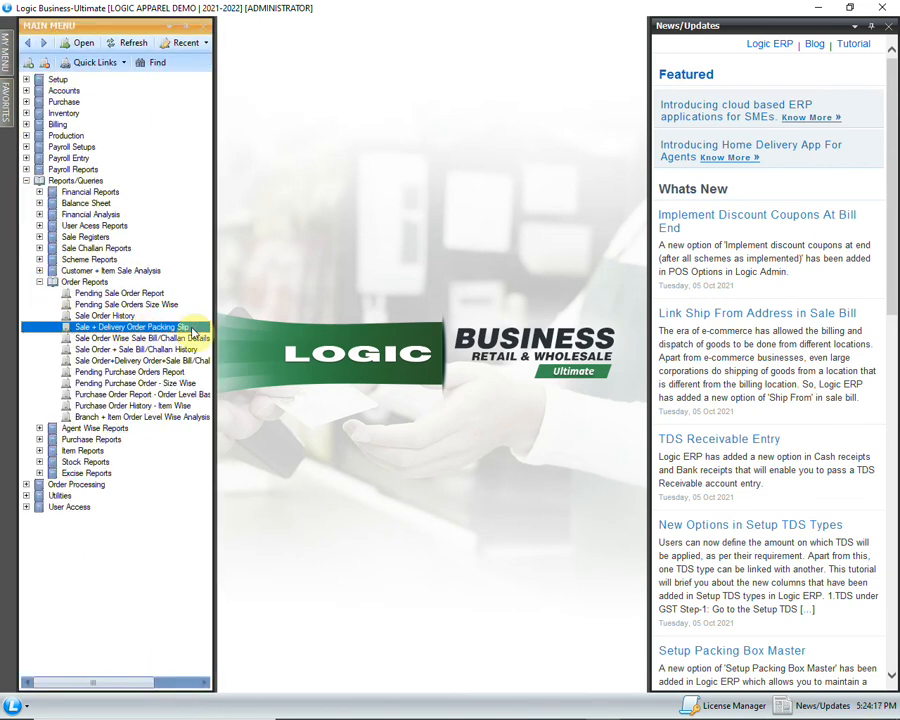
double_click(199, 331)
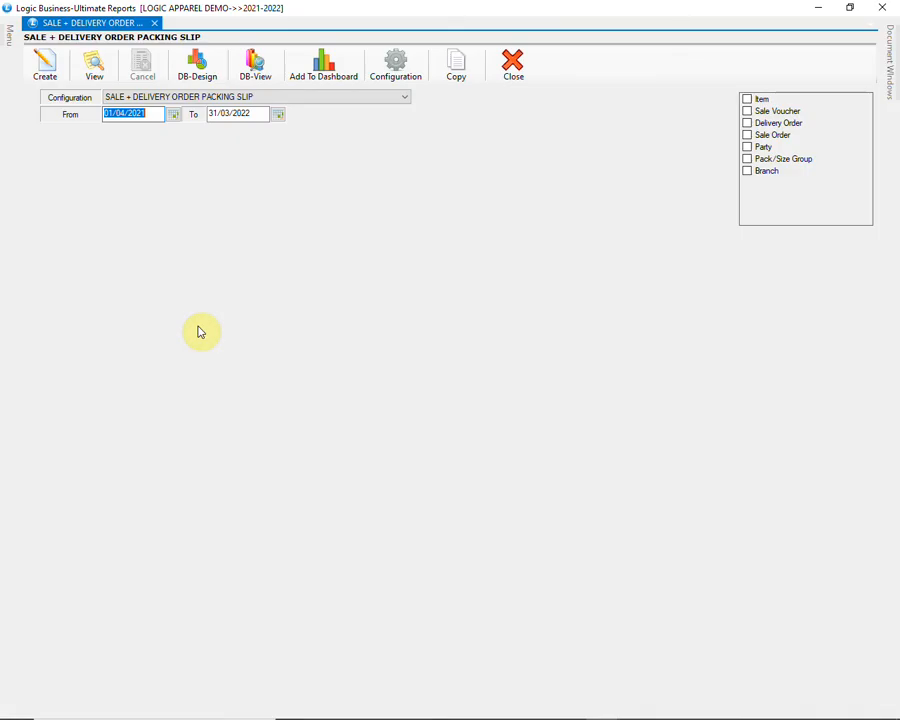
- Generate the report with the SALE + DELIVERY ORDER PACKING SLIP configuration for 01/04/2021 to 31/03/2022, view it and close it
left_click(333, 100)
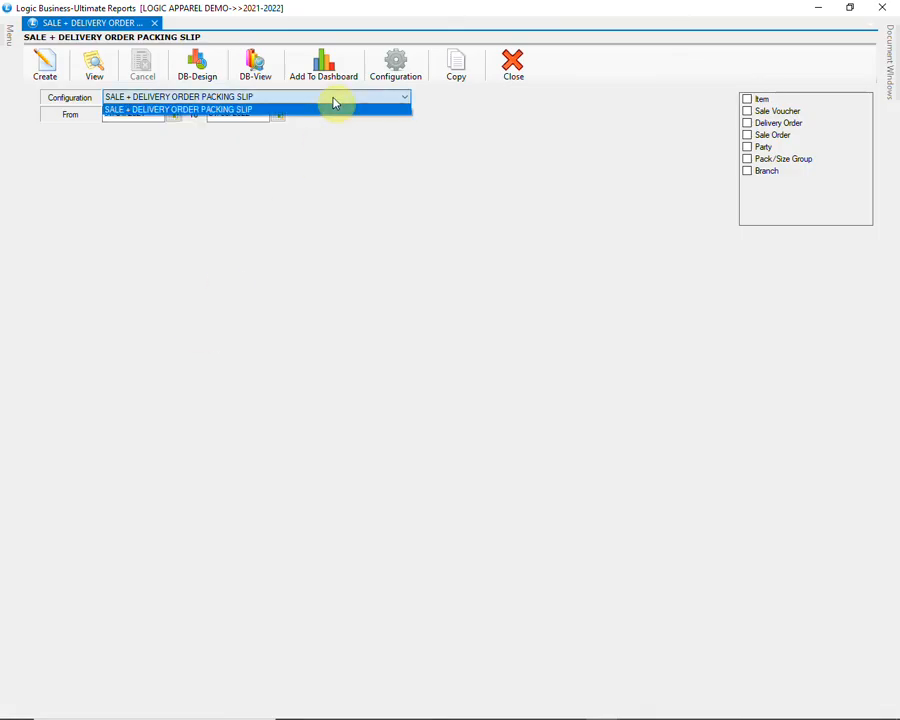
left_click(333, 108)
left_click(46, 74)
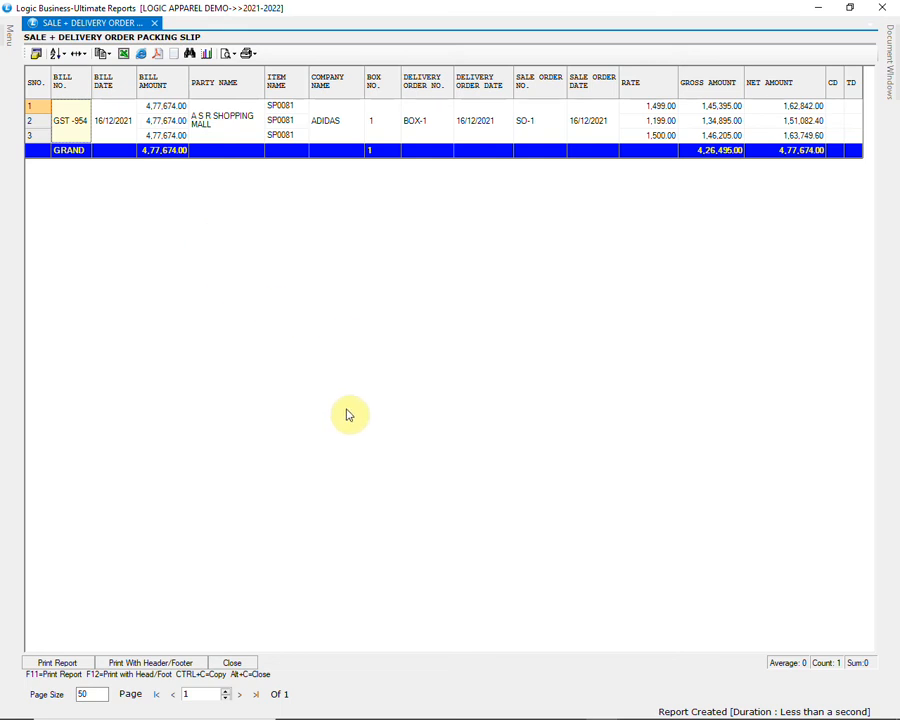
left_click(248, 664)
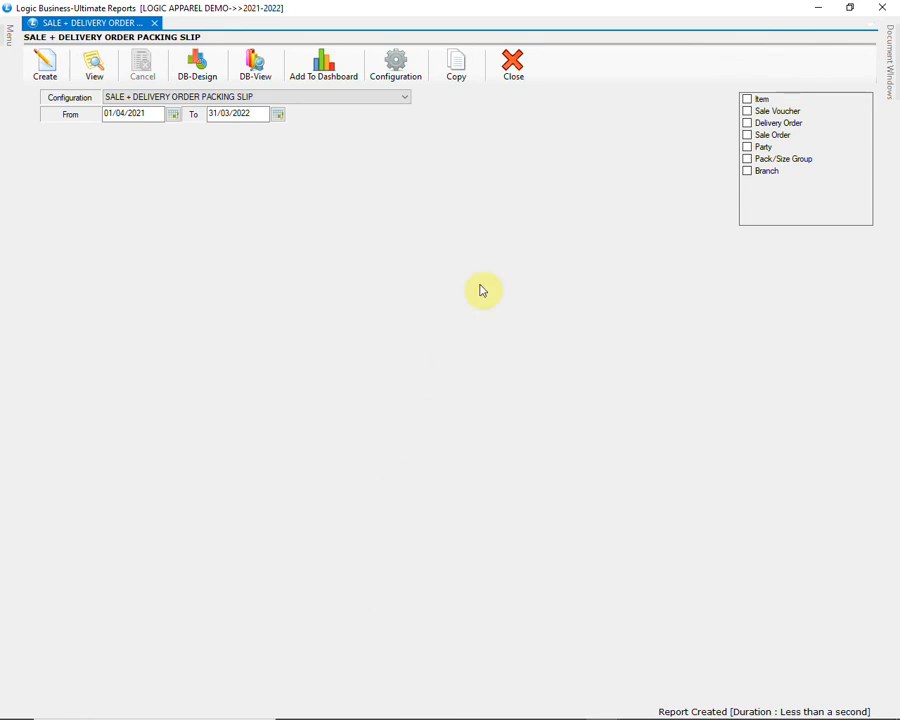
left_click(513, 79)
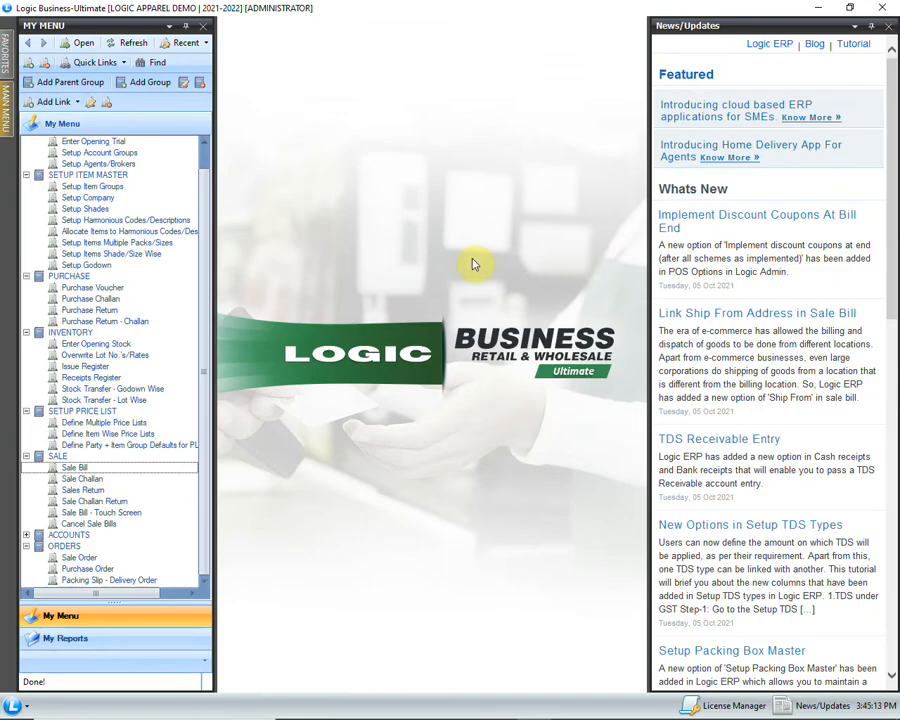
- Start a new credit sales return in the SR series dated 16/12/2021 for the account A S R SHOPPING MALL
left_click(153, 490)
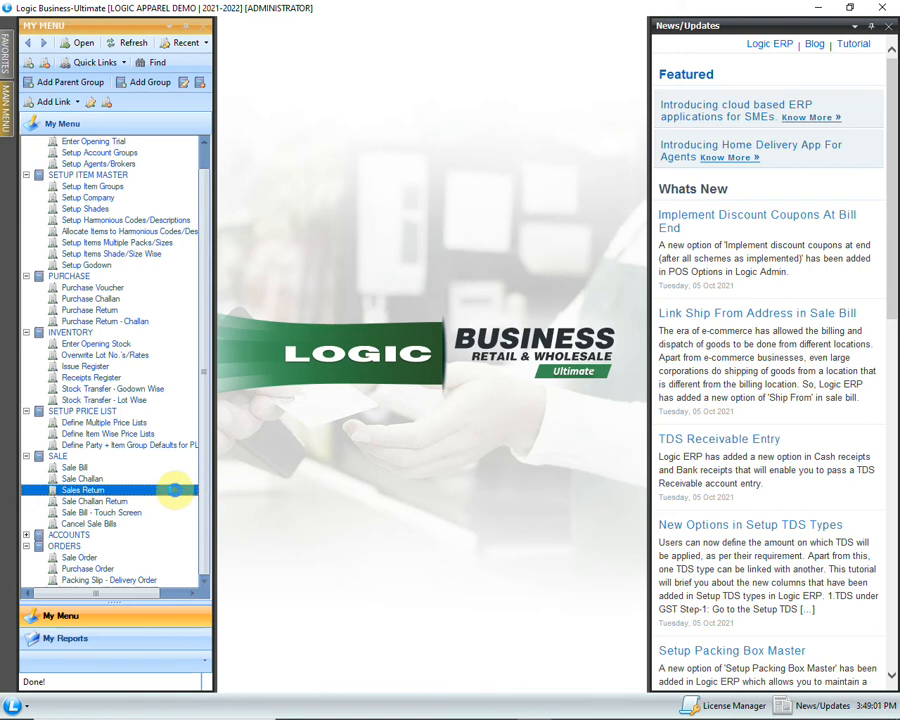
double_click(176, 497)
key("Return")
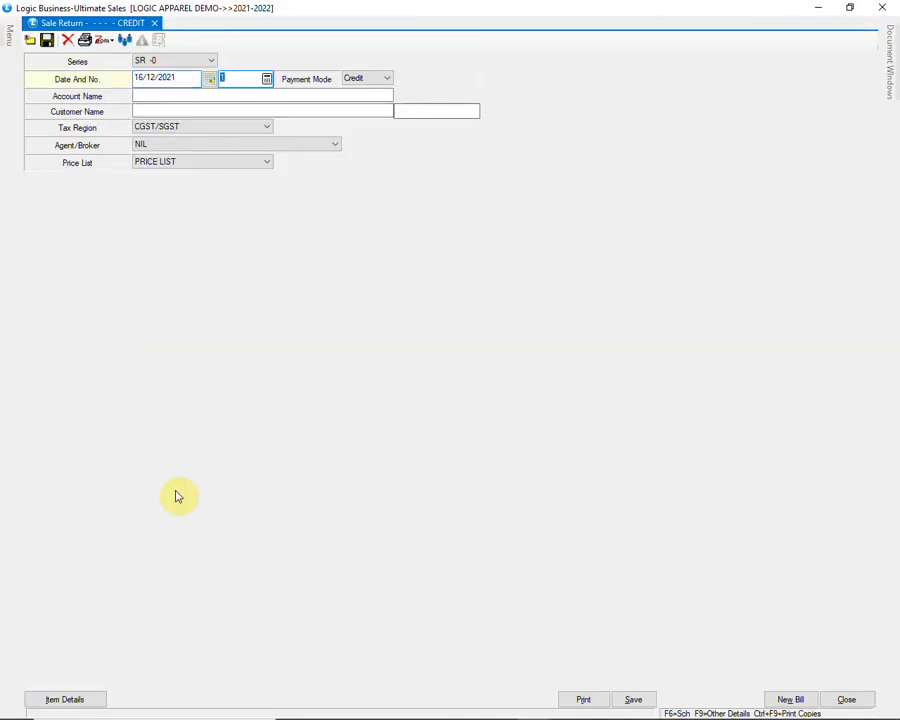
key("Return")
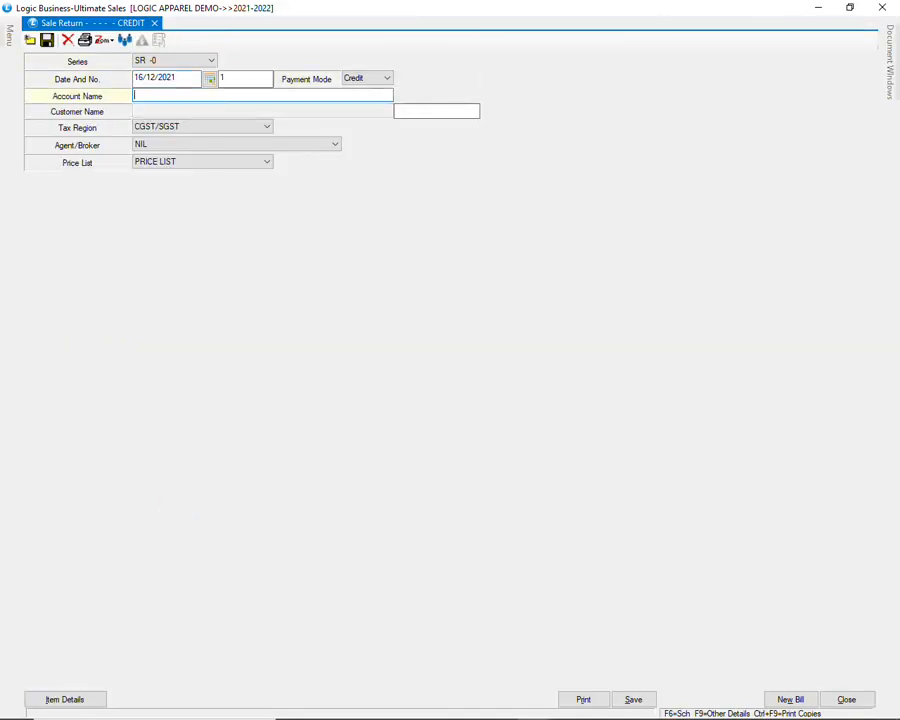
type("A")
key("Return")
key("Return")
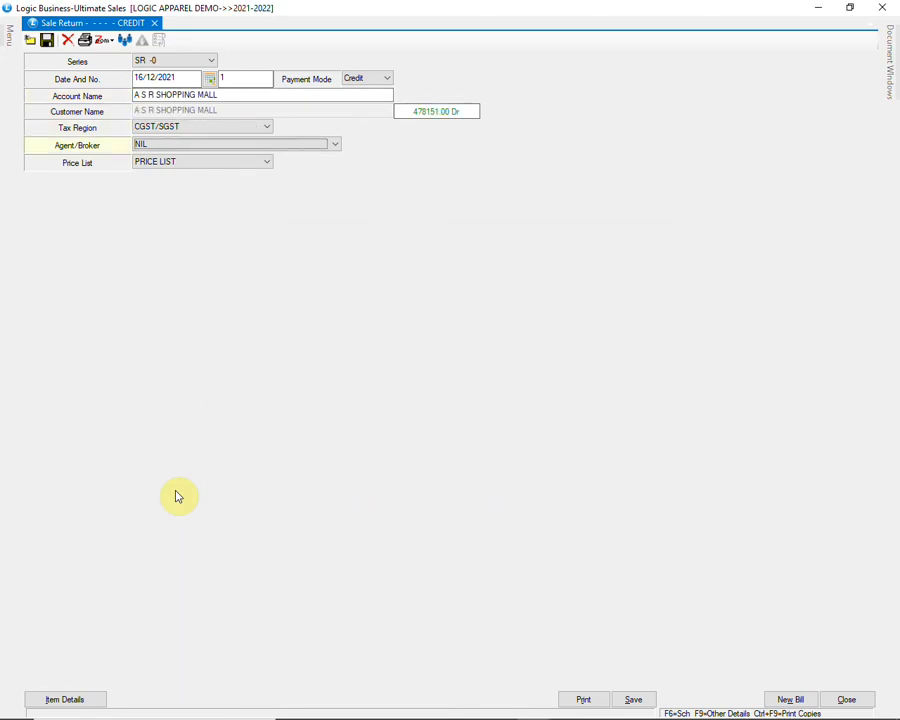
- Keep the agent NIL and price list PRICE LIST, and proceed to the sales return's item details
key("alt+Down")
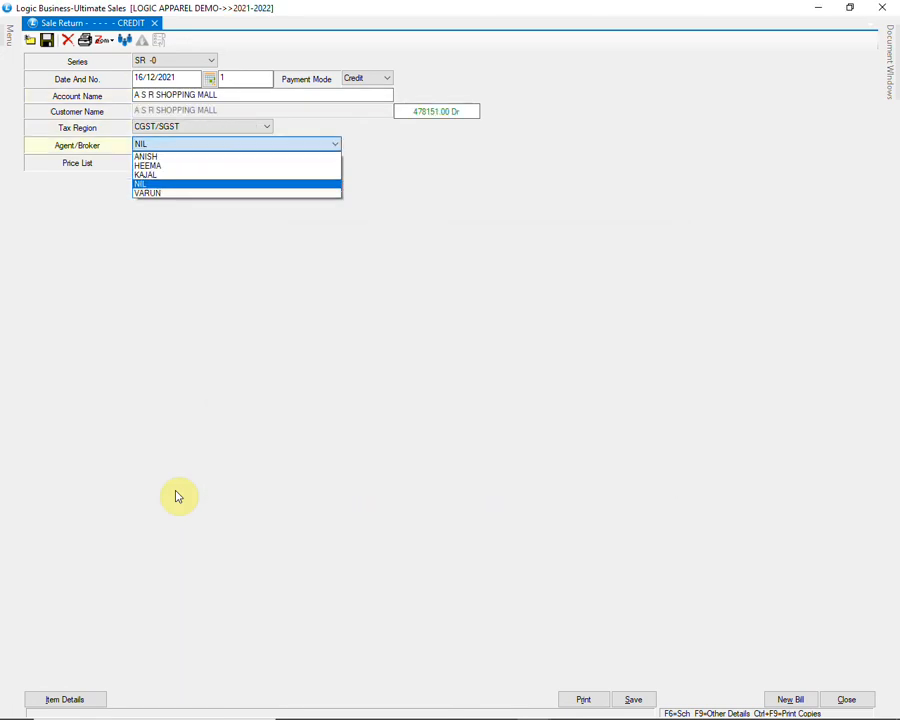
key("Return")
key("Return")
key("Return")
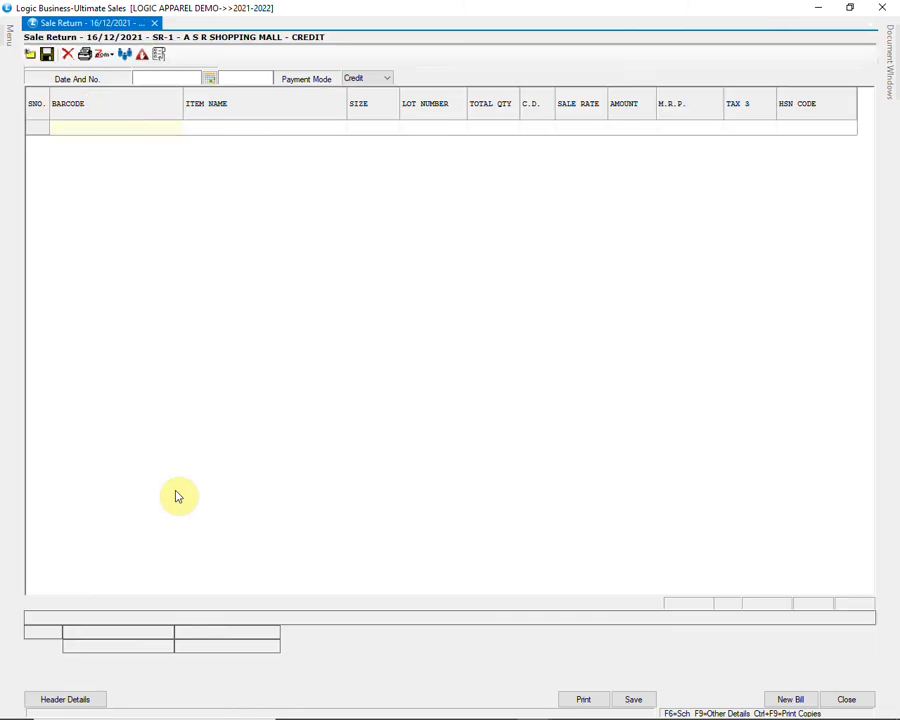
- Add item SP0081 BL in size 8Y from lot code 29216, linked to the customer's 16/12/2021 sale bill in the sale history
type("S")
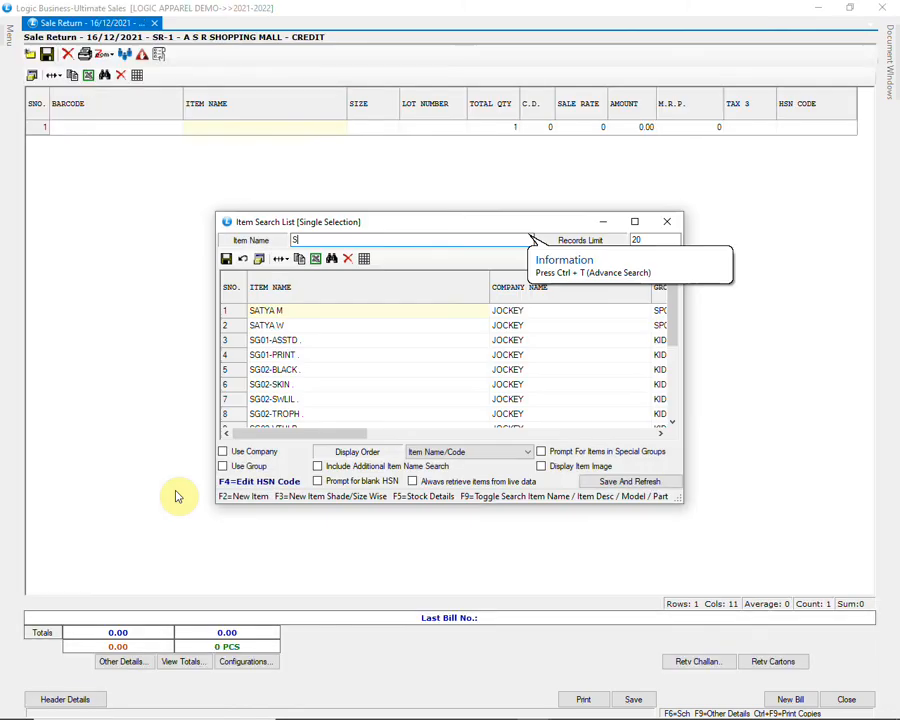
type("P")
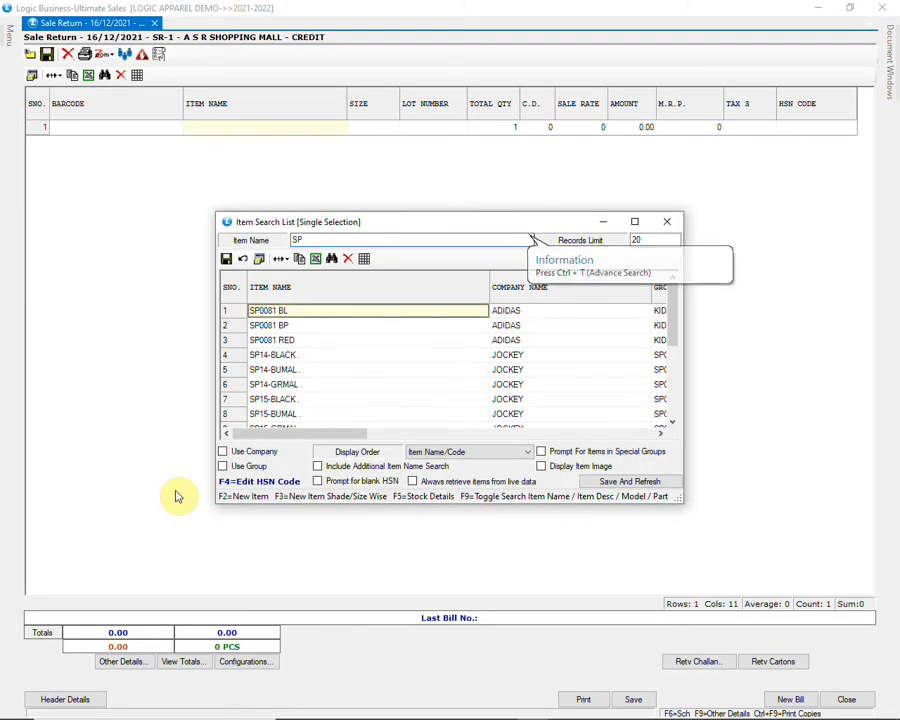
key("Return")
key("Return")
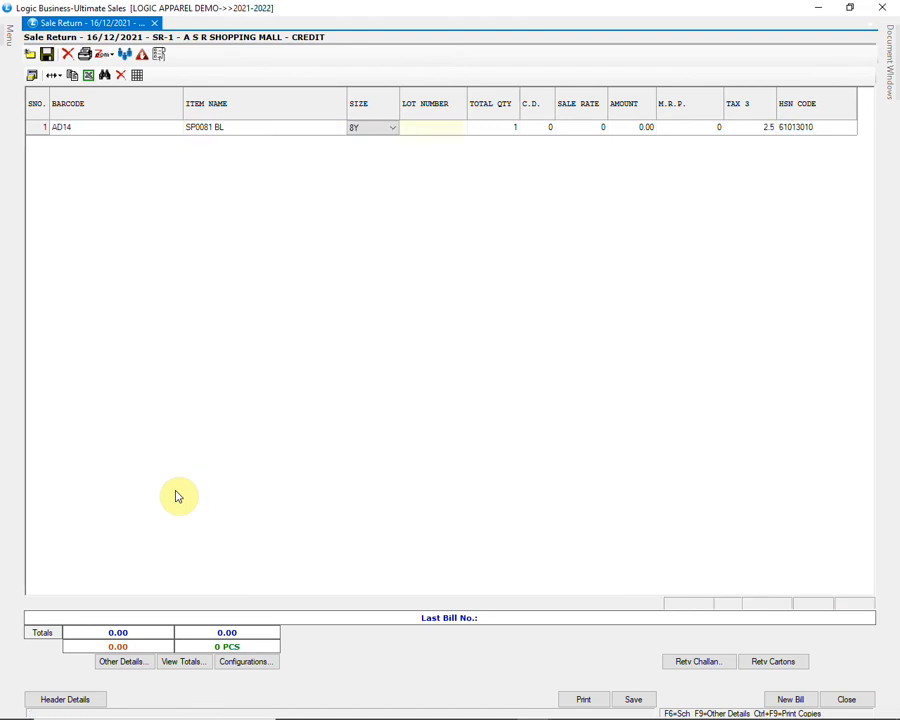
key("Down")
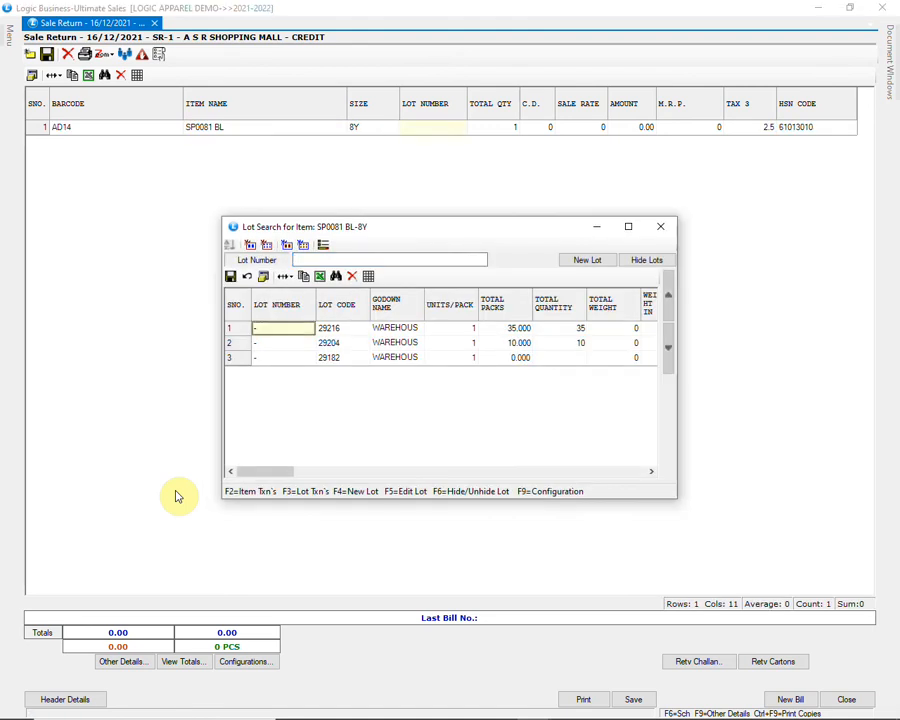
key("Return")
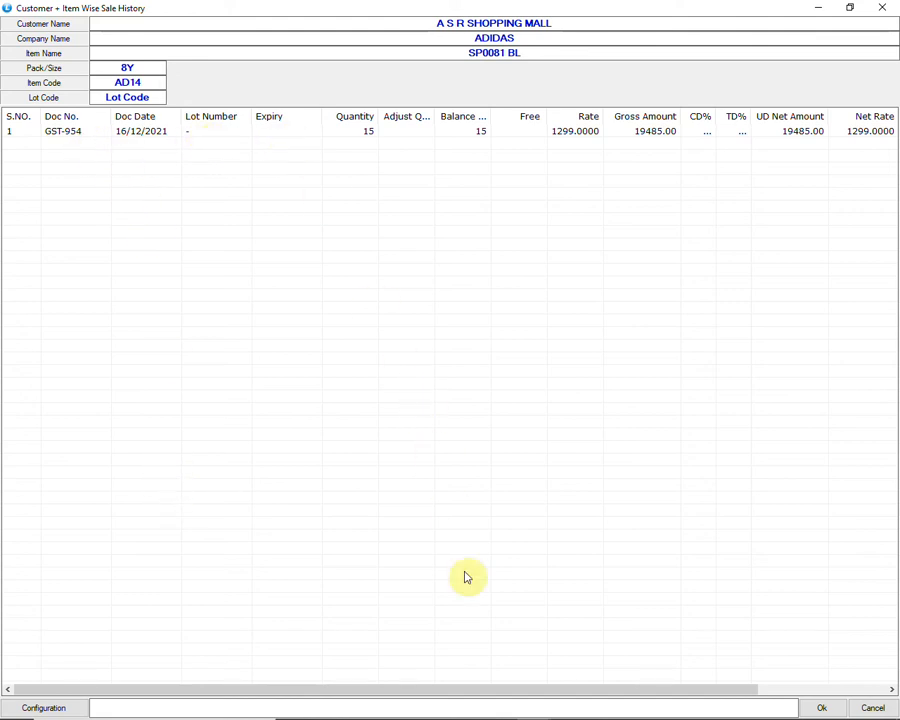
left_click_drag(482, 689, 388, 639)
left_click(265, 138)
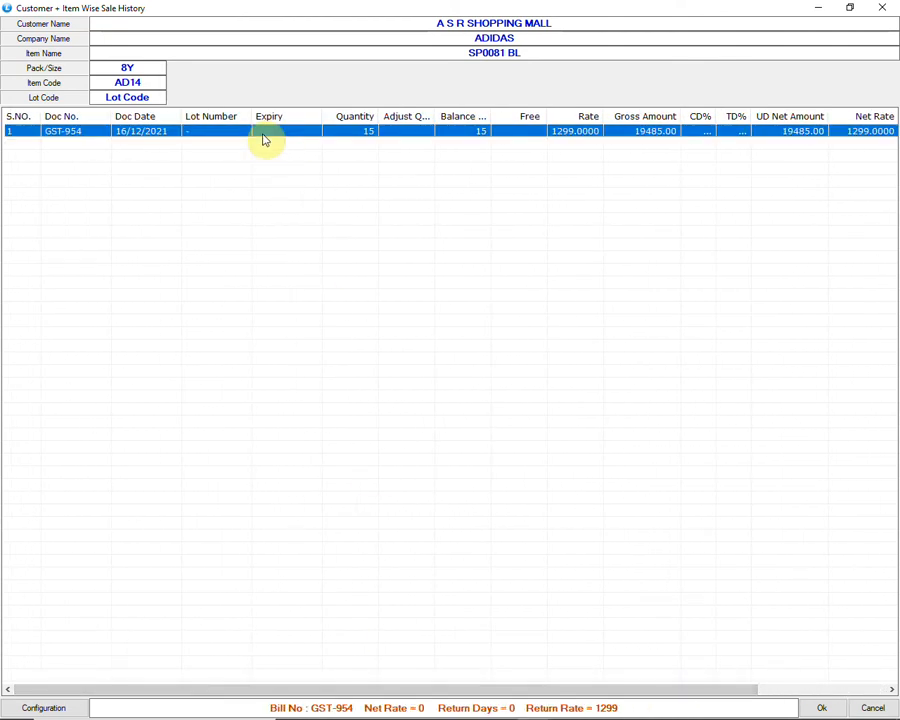
left_click(821, 707)
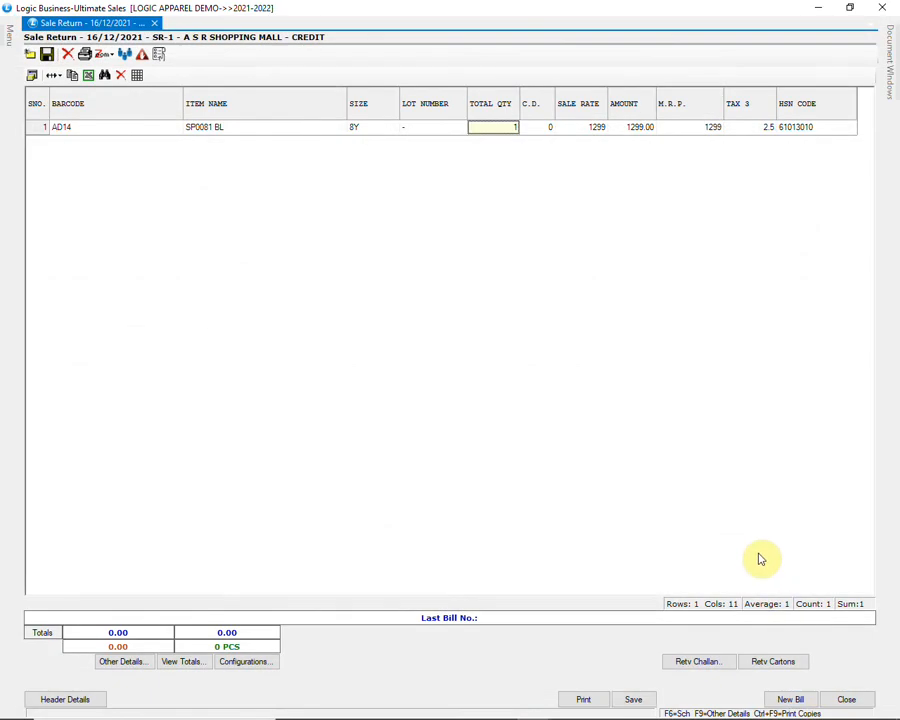
- Keep quantity 1 for size 8Y and add SP0081 BL in size 5-6Y from lot code 29217, linked to its 16/12/2021 sale bill
key("Return")
key("Return")
key("Return")
key("Return")
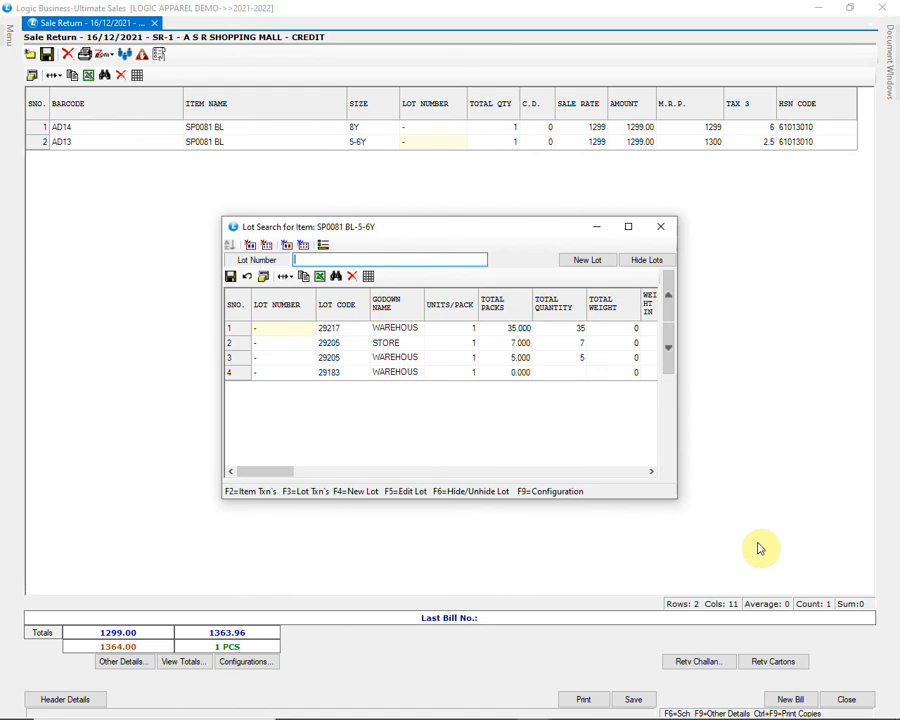
left_click(294, 330)
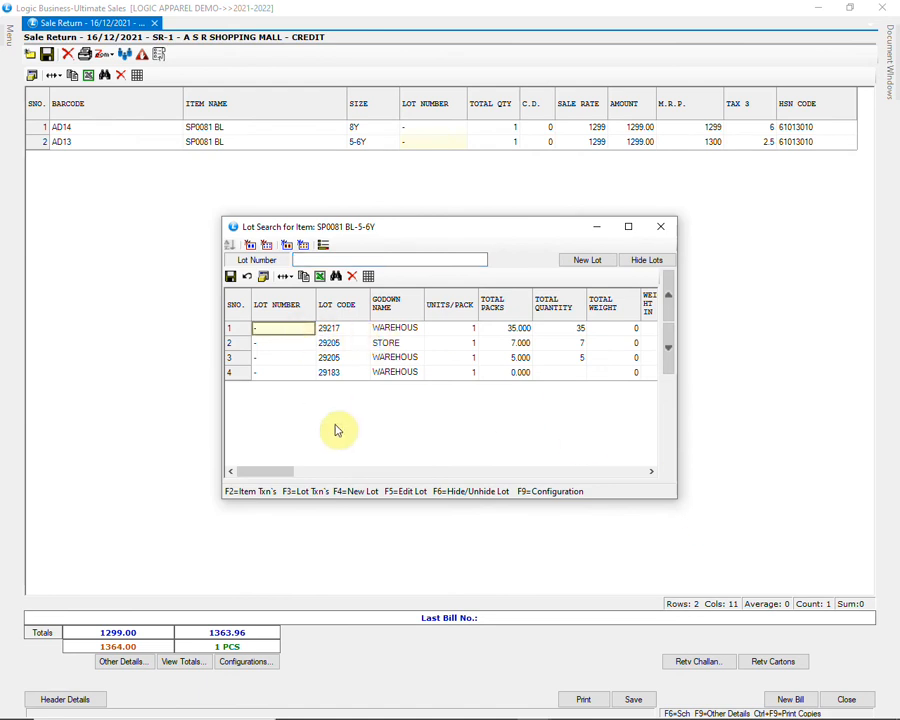
key("Return")
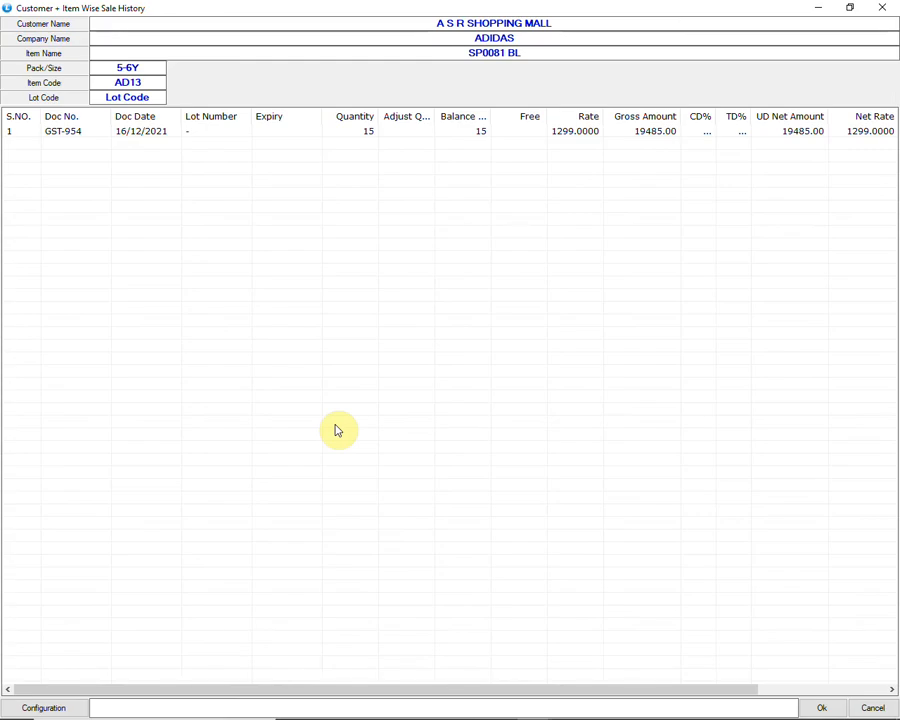
left_click(66, 133)
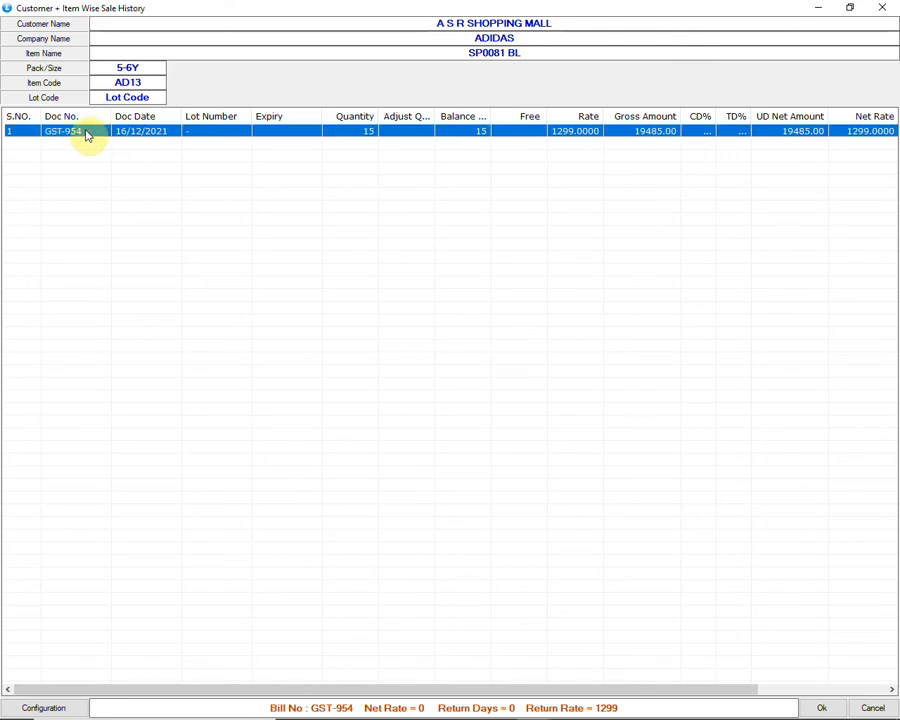
left_click(821, 707)
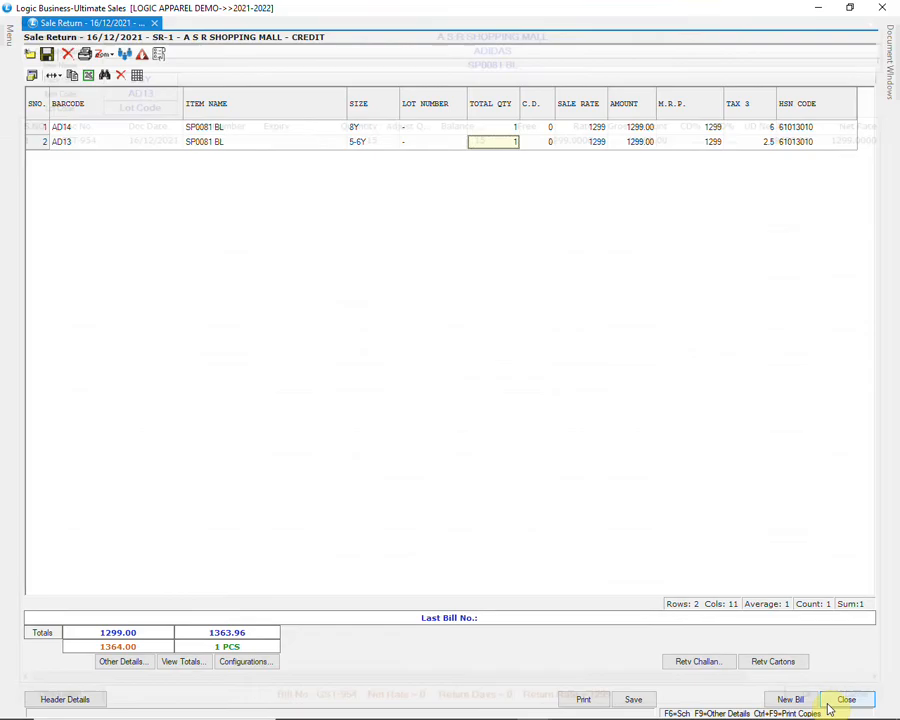
- Keep quantity 1 for the 5-6Y row and discard the automatically added size 4Y row without choosing a lot
key("Return")
key("Return")
key("Return")
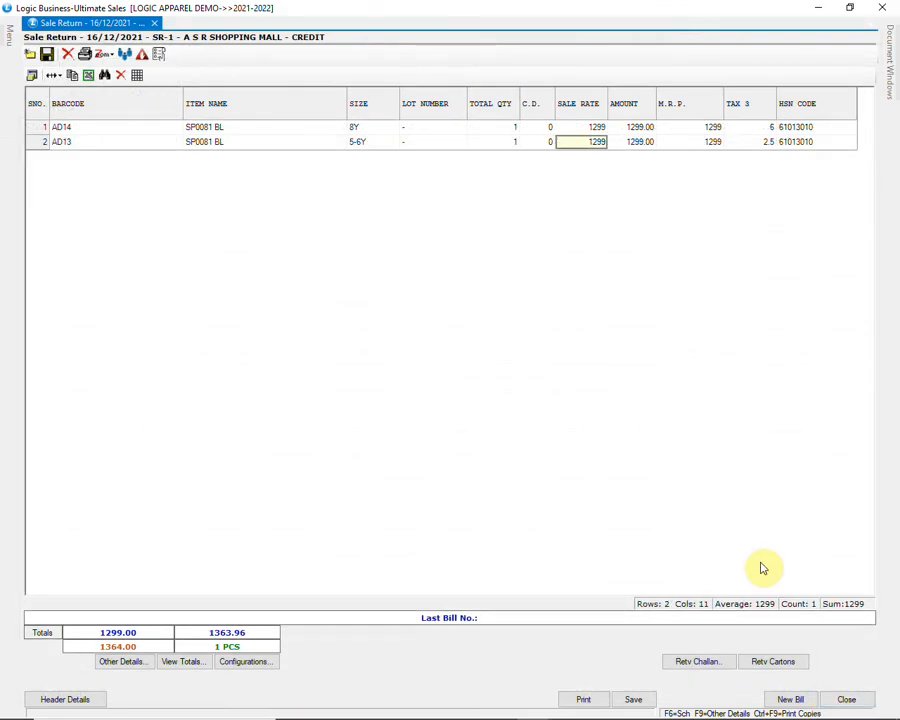
key("Return")
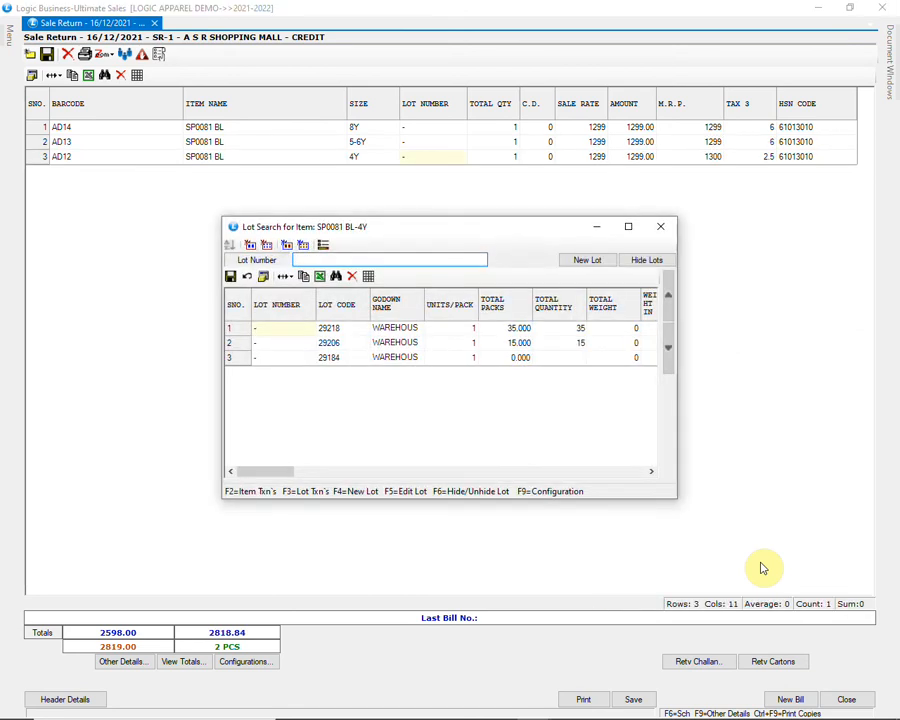
left_click(662, 226)
left_click(371, 143)
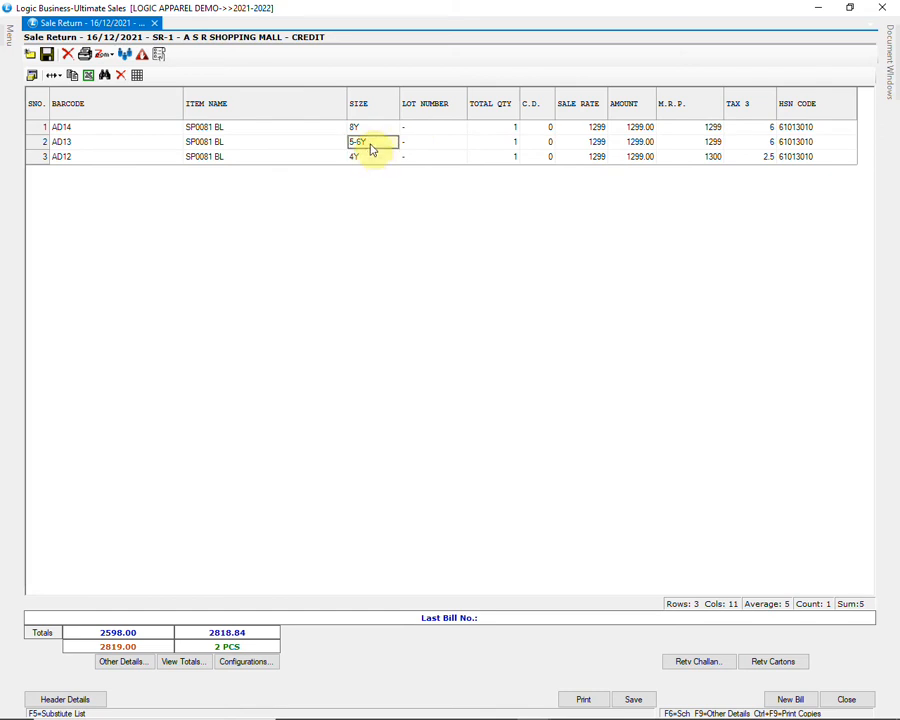
left_click(371, 157)
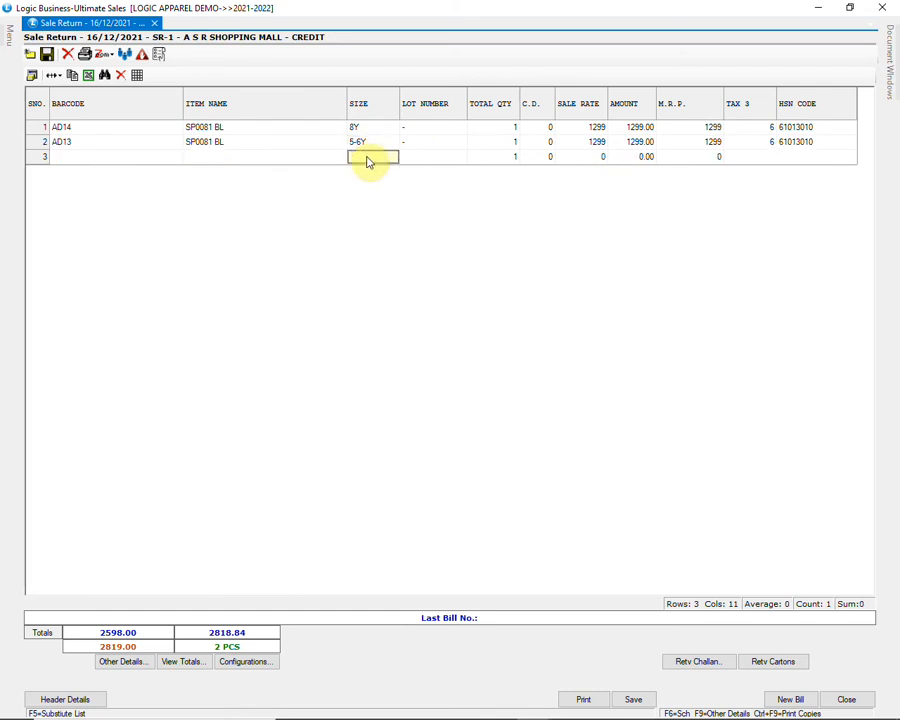
- Save the sales return and close the sales return window
left_click(630, 699)
left_click(449, 418)
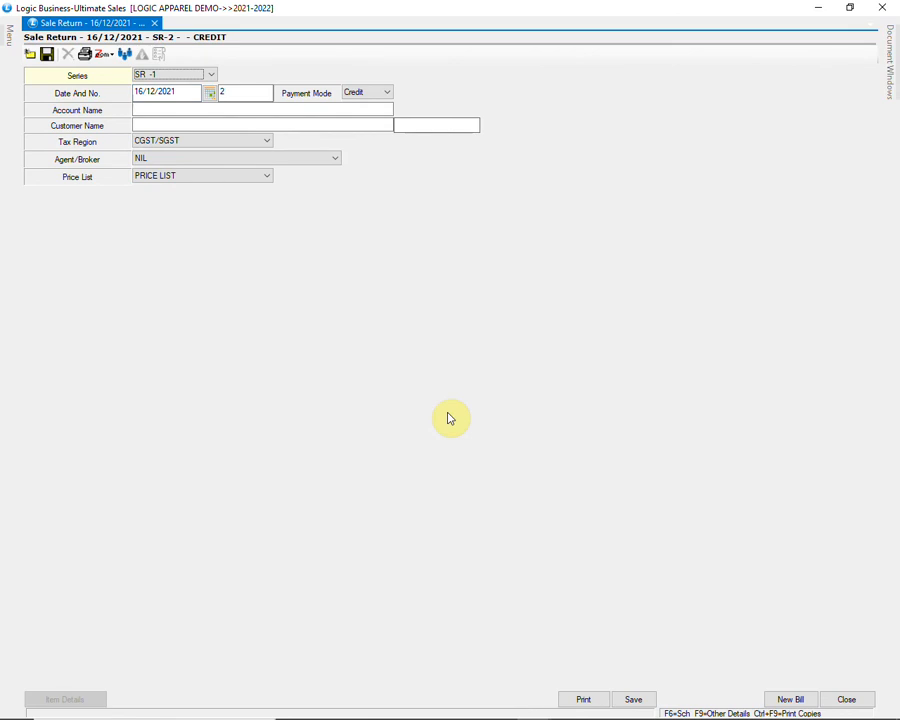
left_click(848, 700)
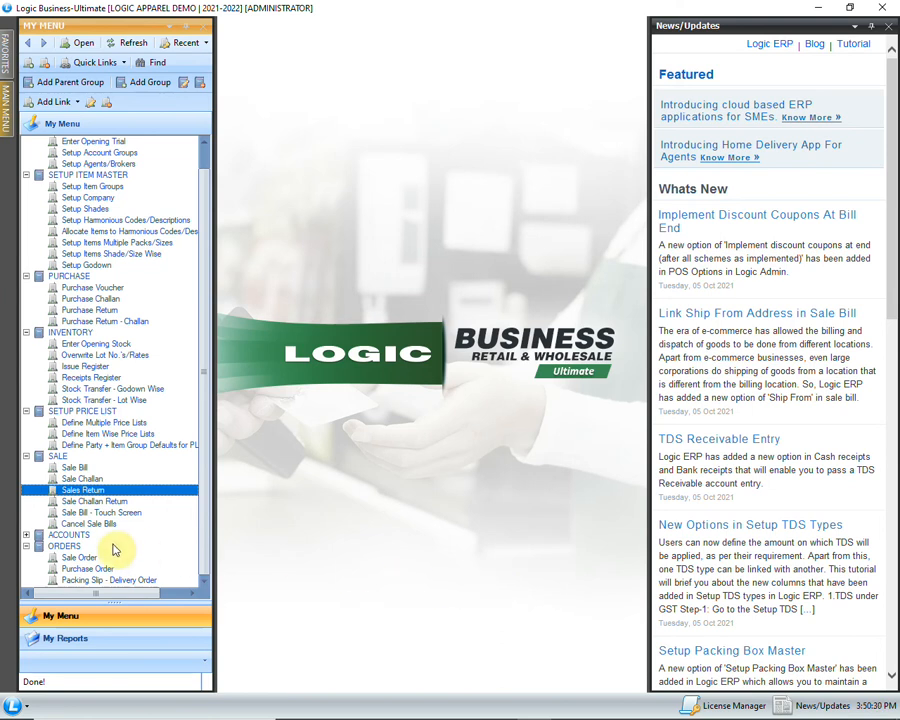
- Open a Bank Receipts voucher from the accounts group and set its bank account to HDFC BANK, keeping the DISCOUNT account and 16/12/2021 date
left_click(26, 536)
scroll(141, 550, "down", 2)
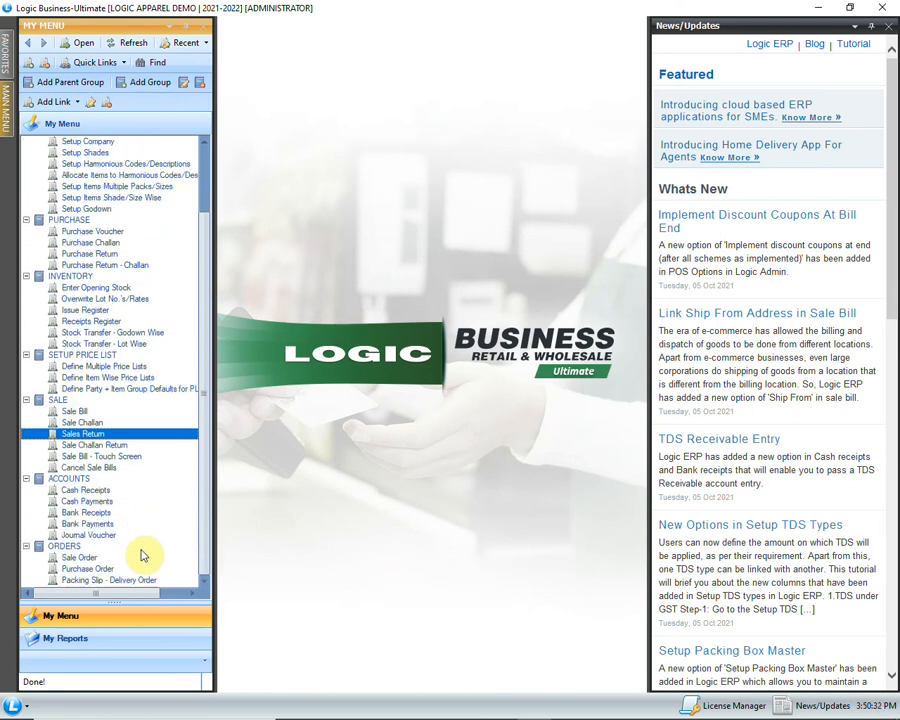
left_click(139, 514)
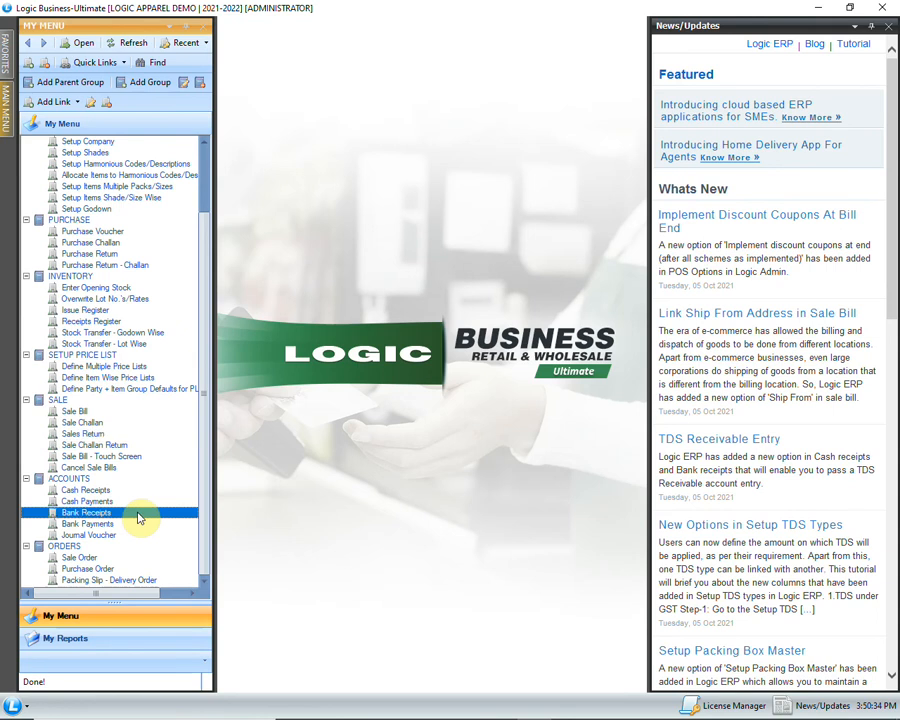
double_click(169, 516)
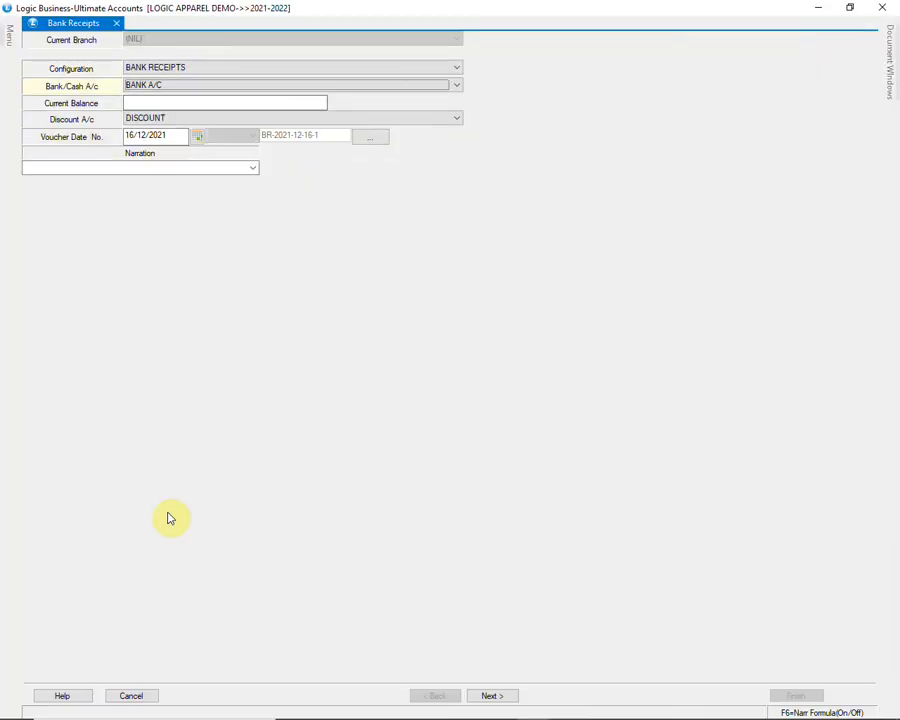
key("alt+Down")
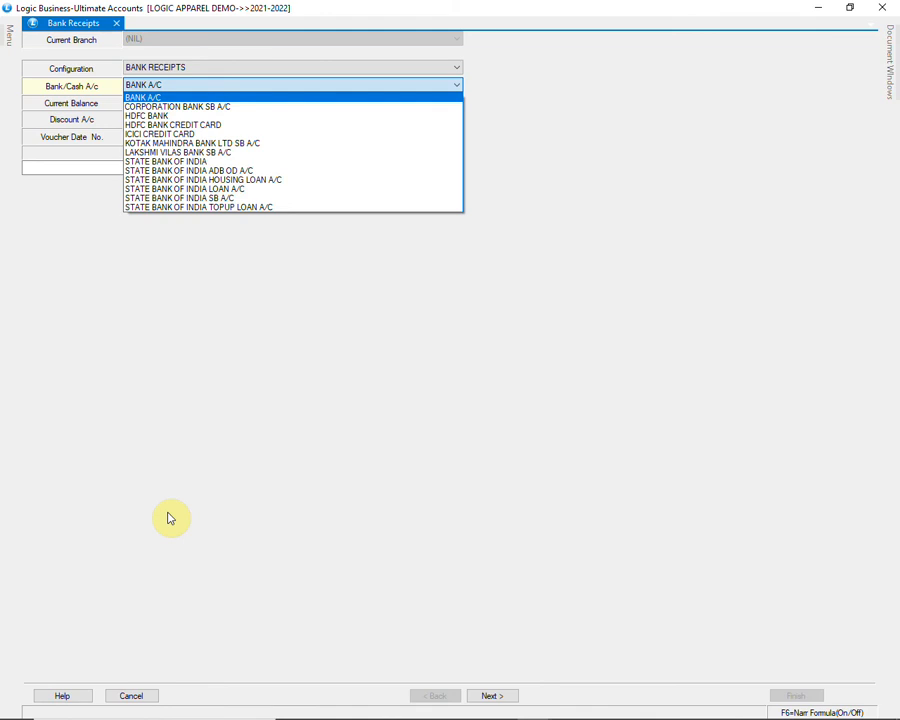
key("Down")
key("Down")
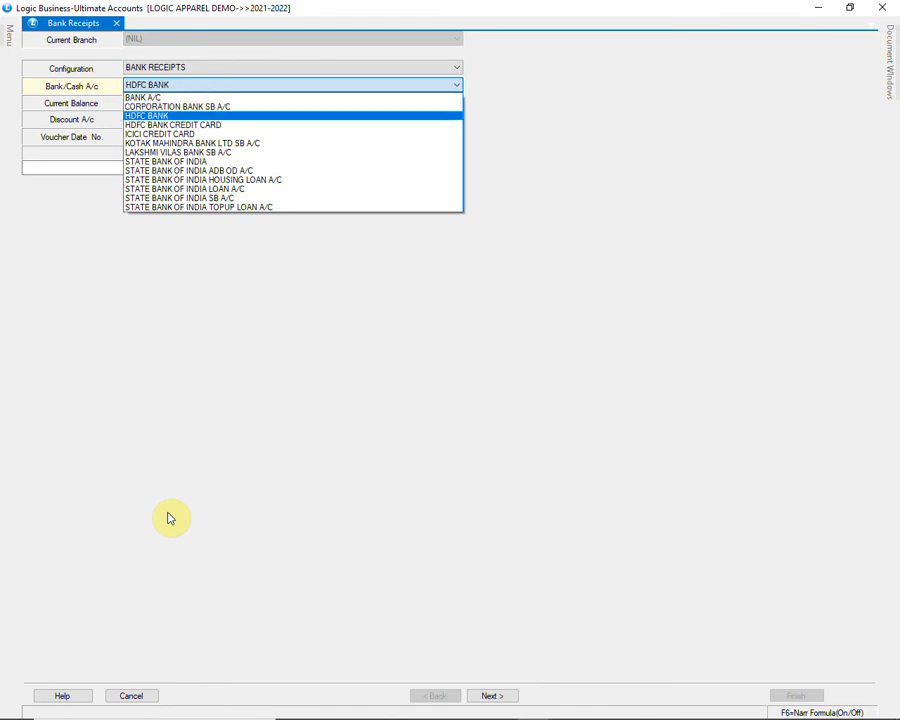
key("Return")
key("Return")
key("Return")
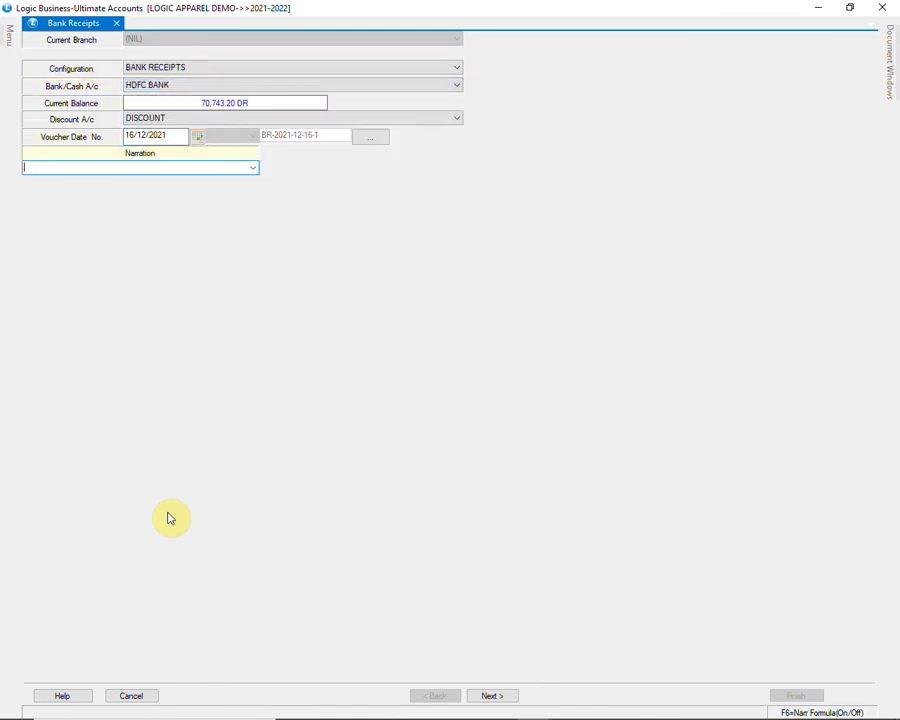
- Choose the narration CHEQUE RECEIVED for the bank receipt and proceed to its entry grid
left_click(253, 168)
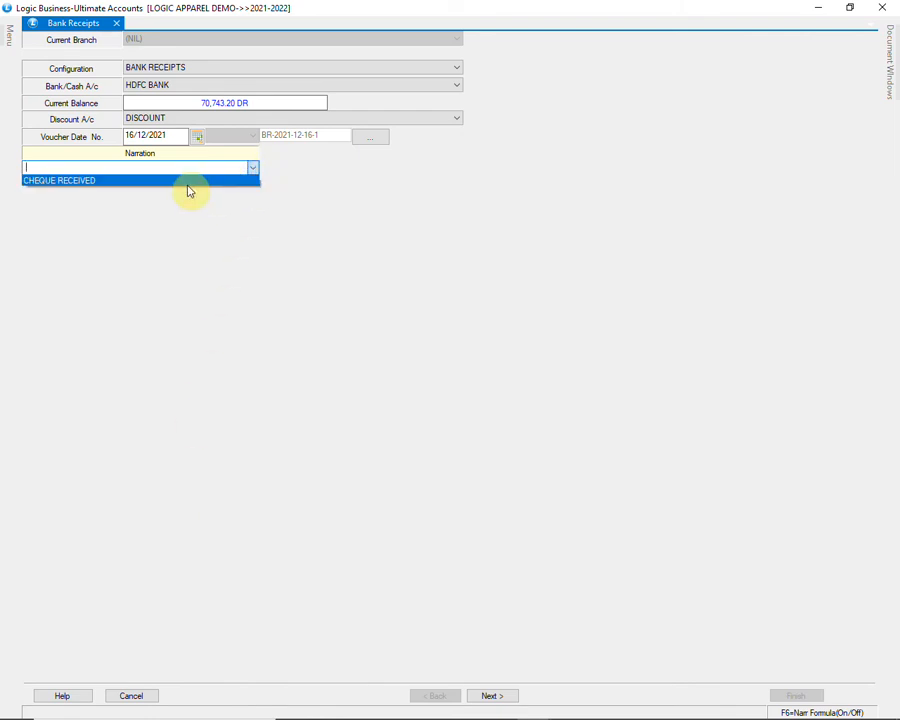
left_click(190, 181)
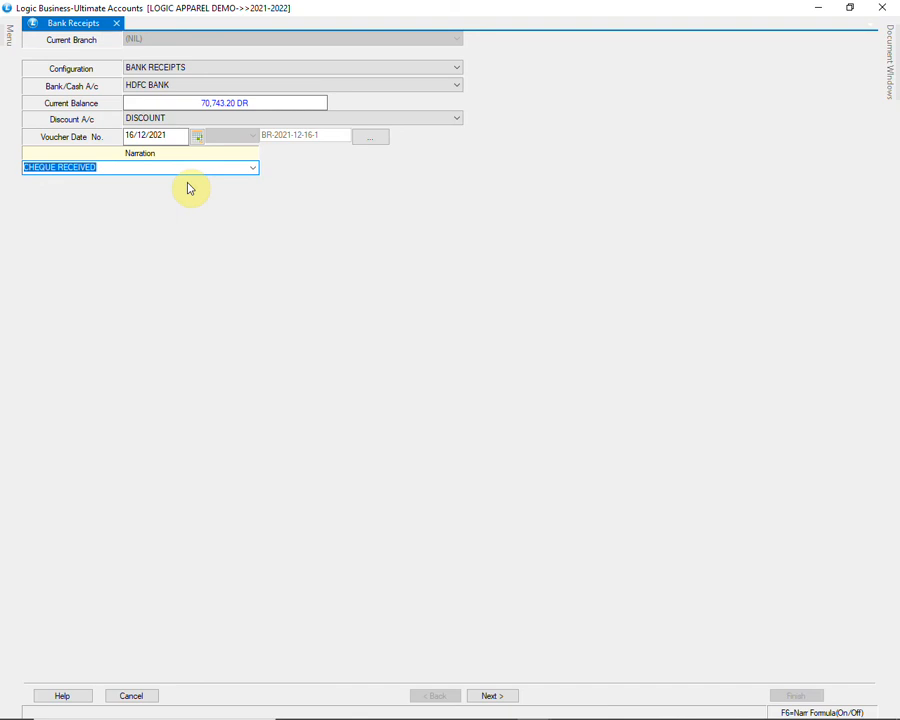
key("Return")
key("Return")
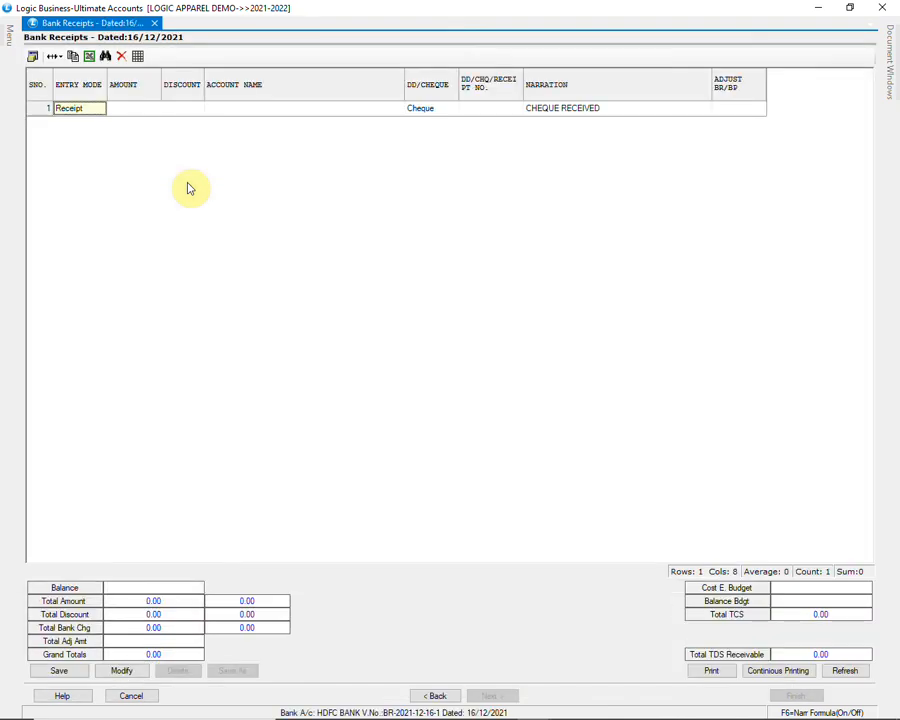
- Enter a 1000 receipt from A S R SHOPPING MALL with cheque number 123456, keeping the Cheque mode and narration
key("Return")
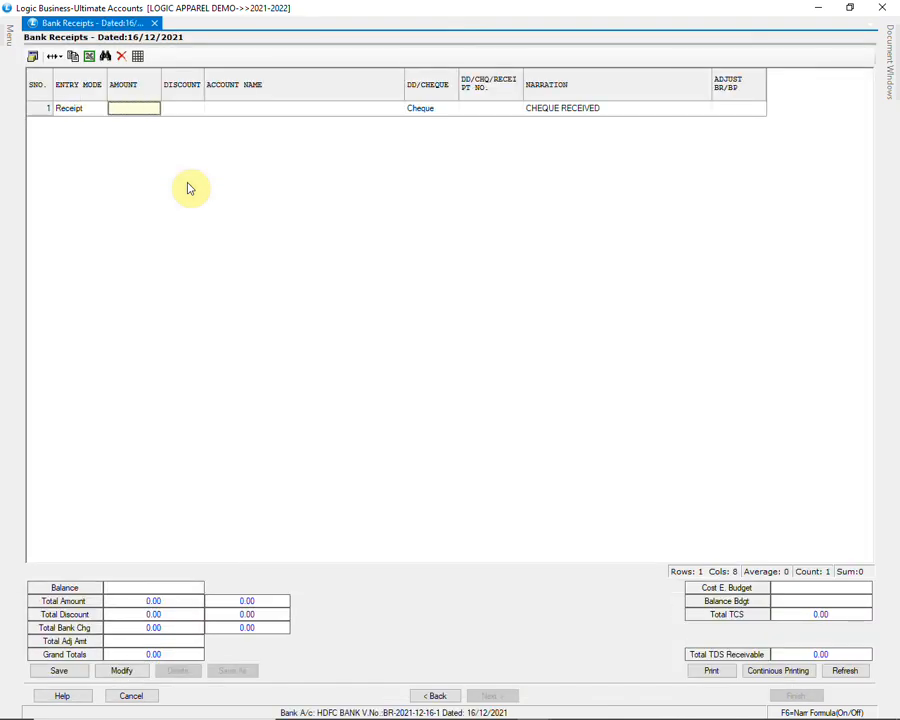
type("10")
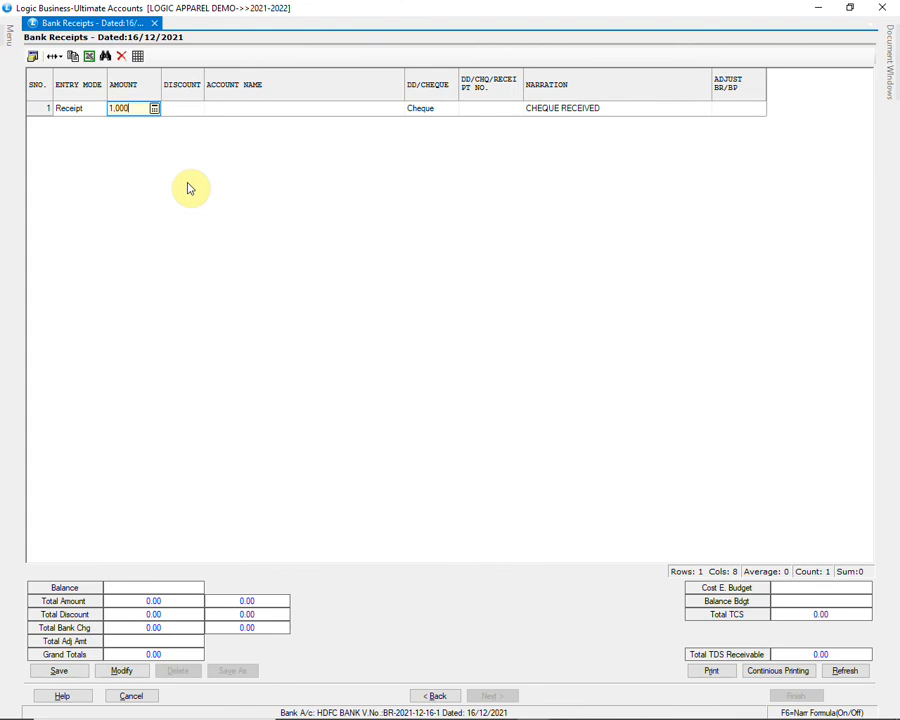
type("00")
key("Return")
key("Return")
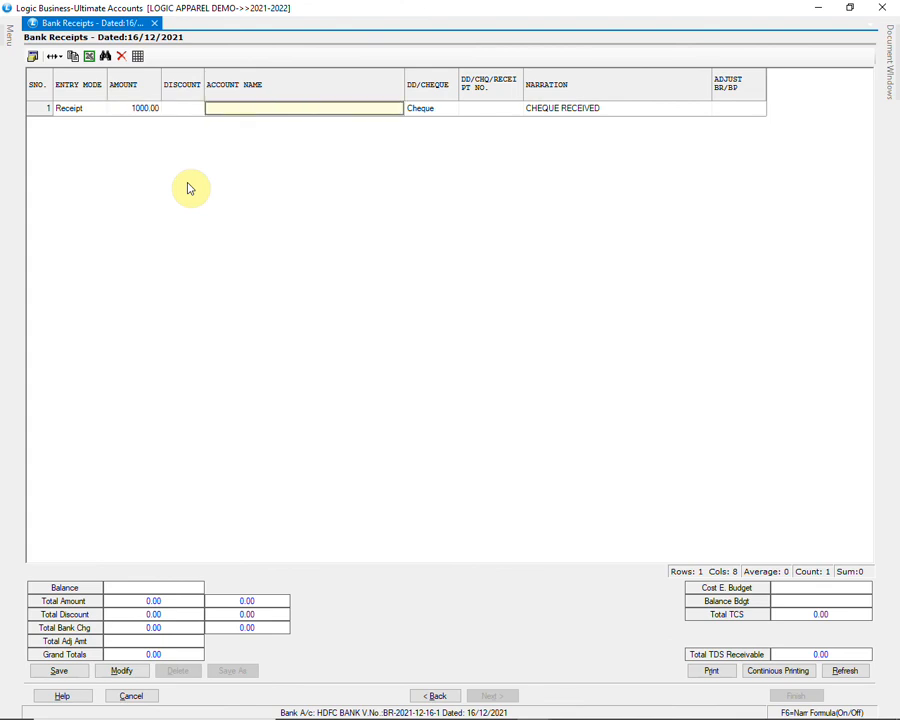
type("A")
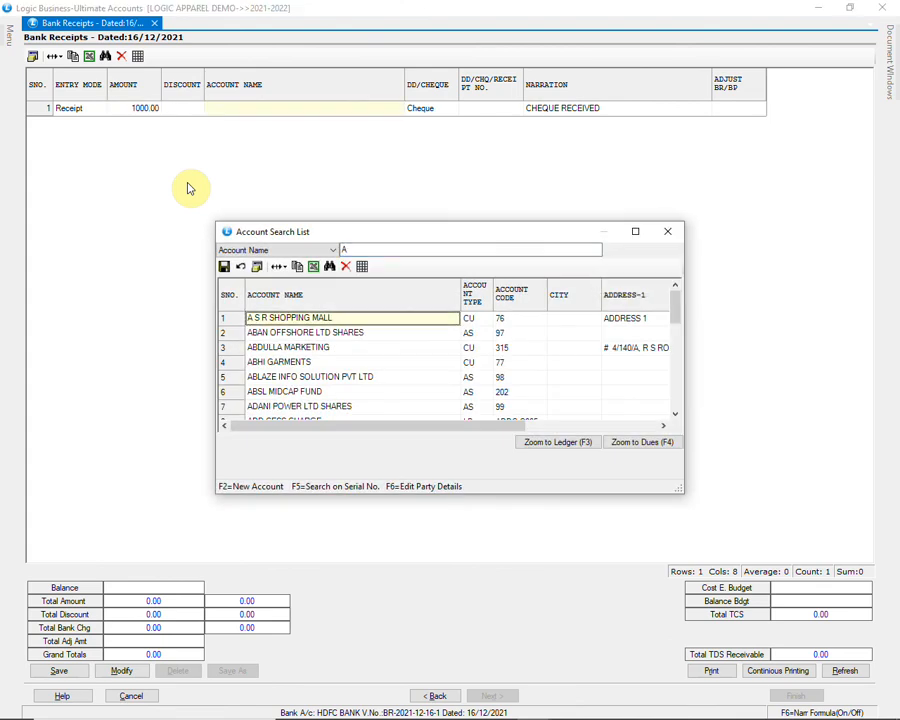
key("Return")
key("Return")
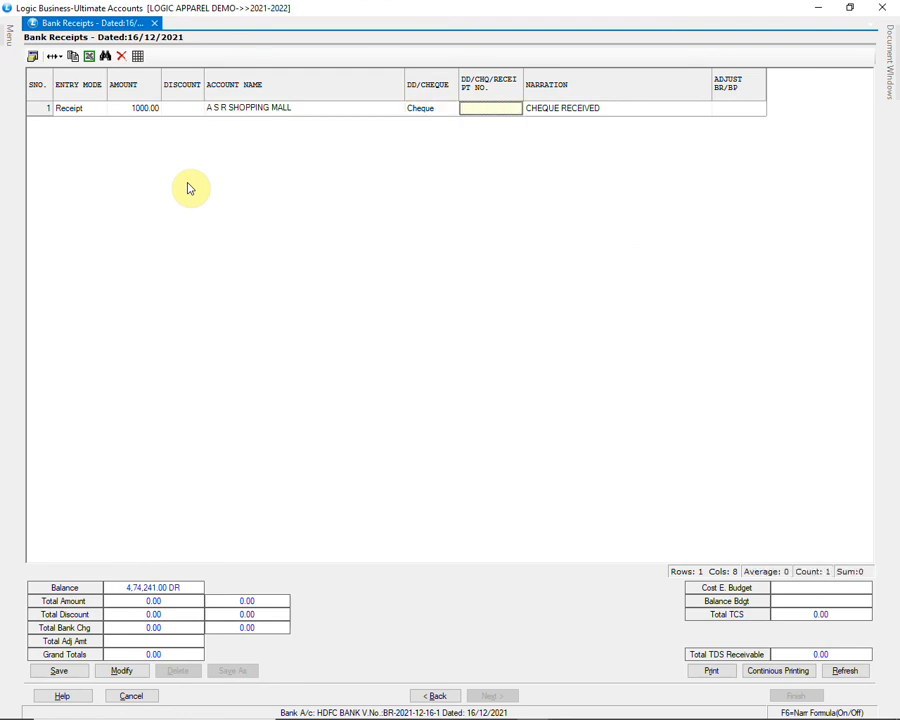
type("123456")
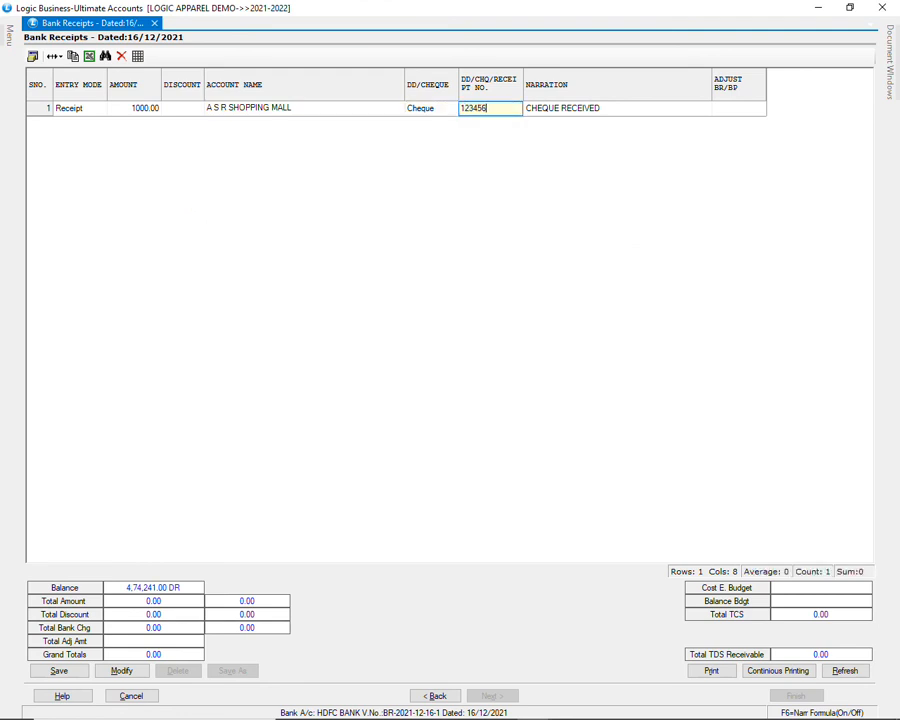
key("Return")
- Adjust the full receipt amount against the pending 4,77,674.00 sale bill and save the bank receipt voucher
key("Return")
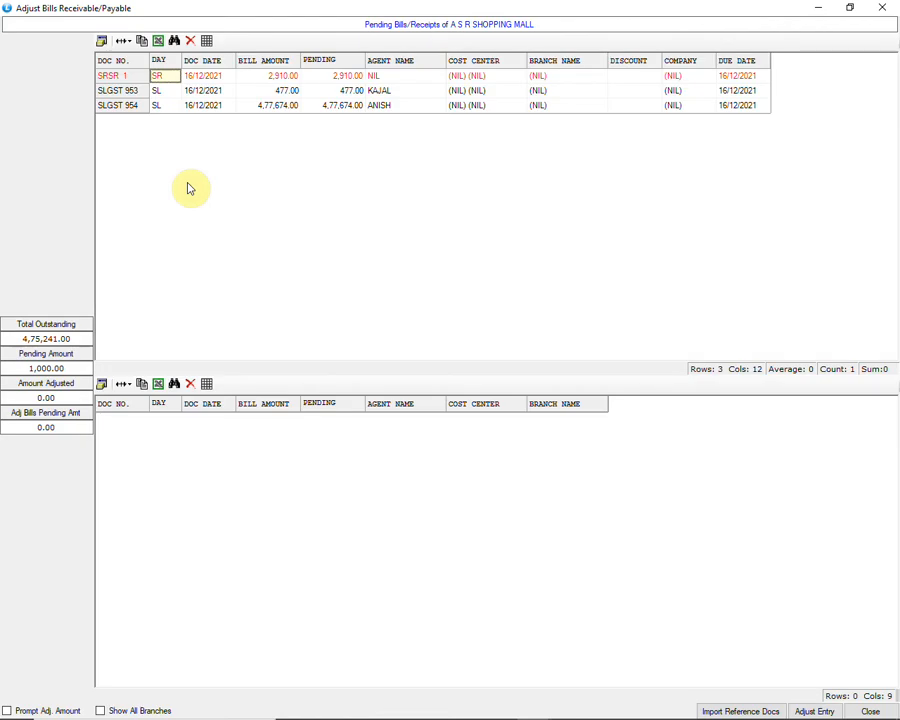
key("Down")
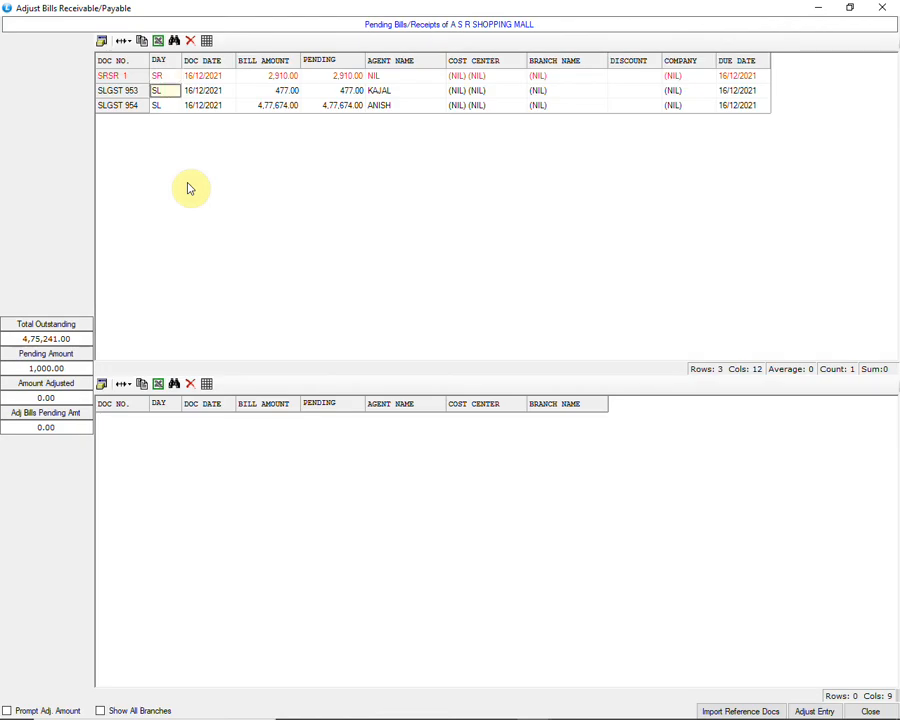
key("Down")
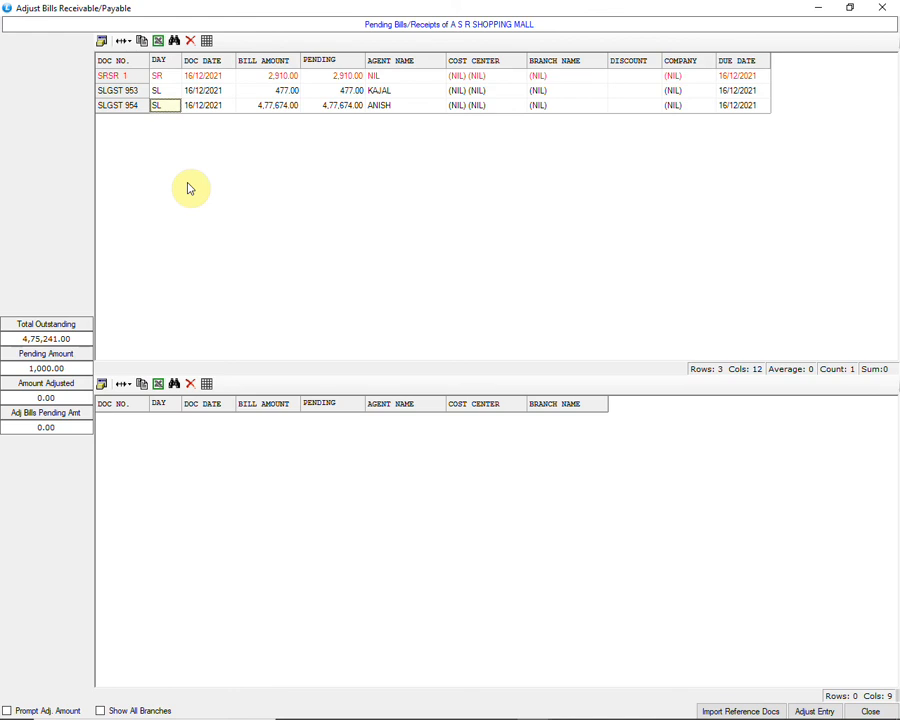
key("Return")
key("Return")
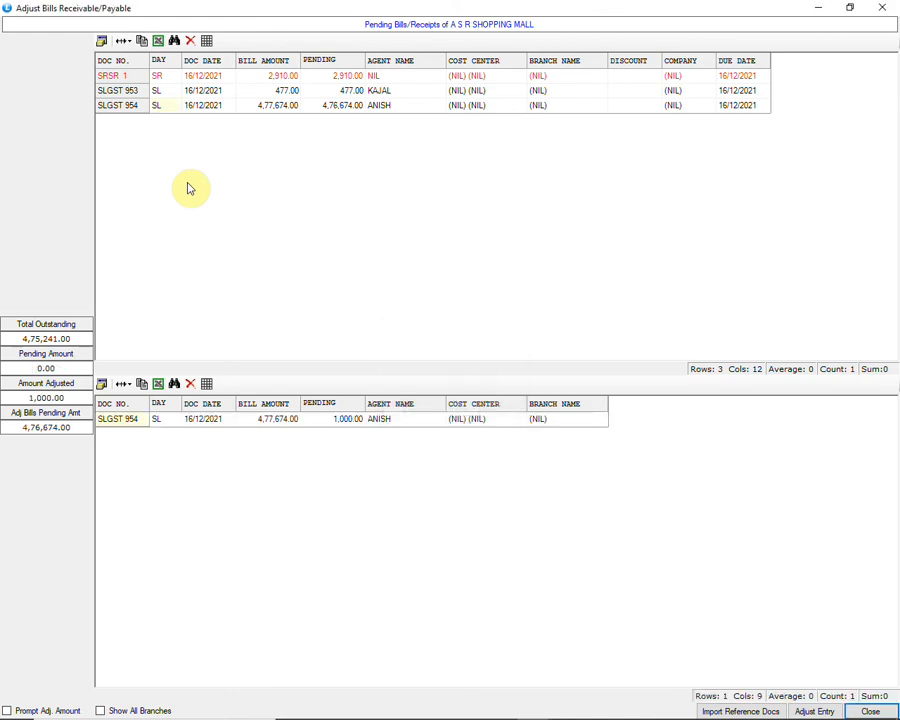
key("Return")
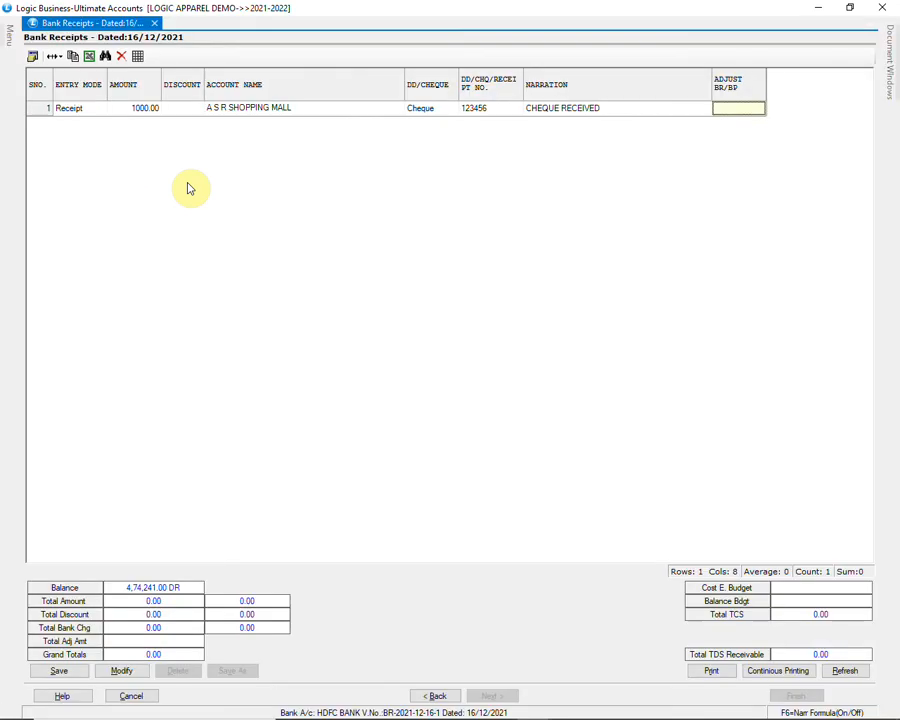
key("Return")
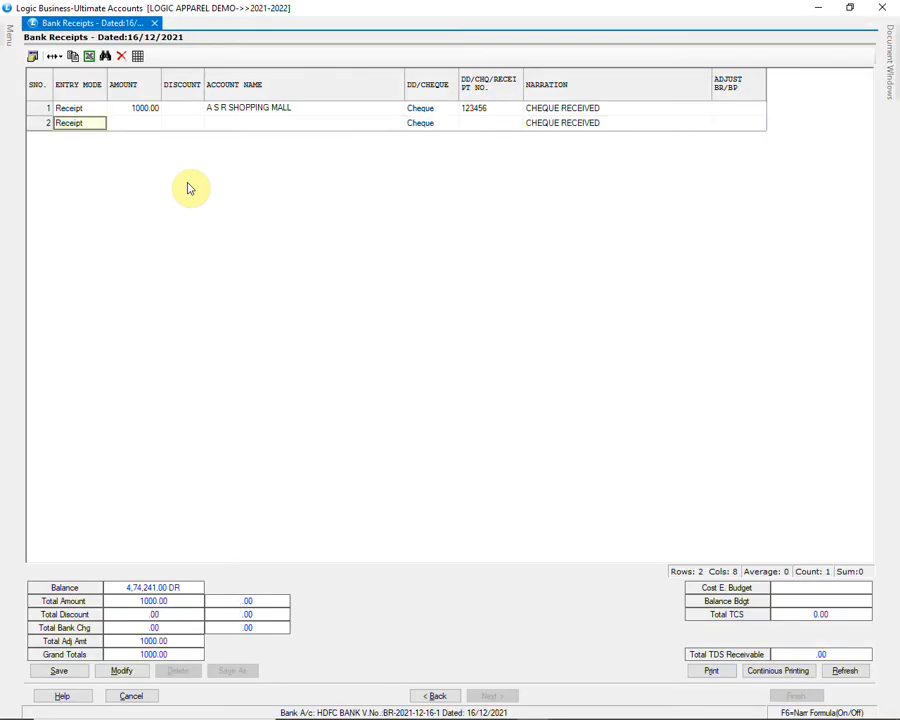
left_click(85, 674)
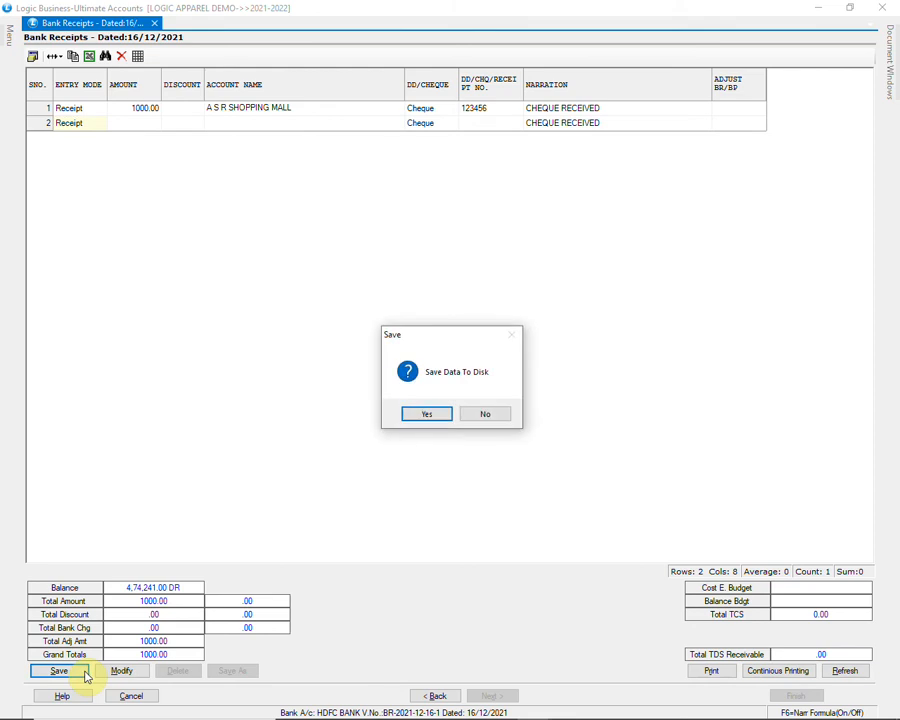
left_click(424, 414)
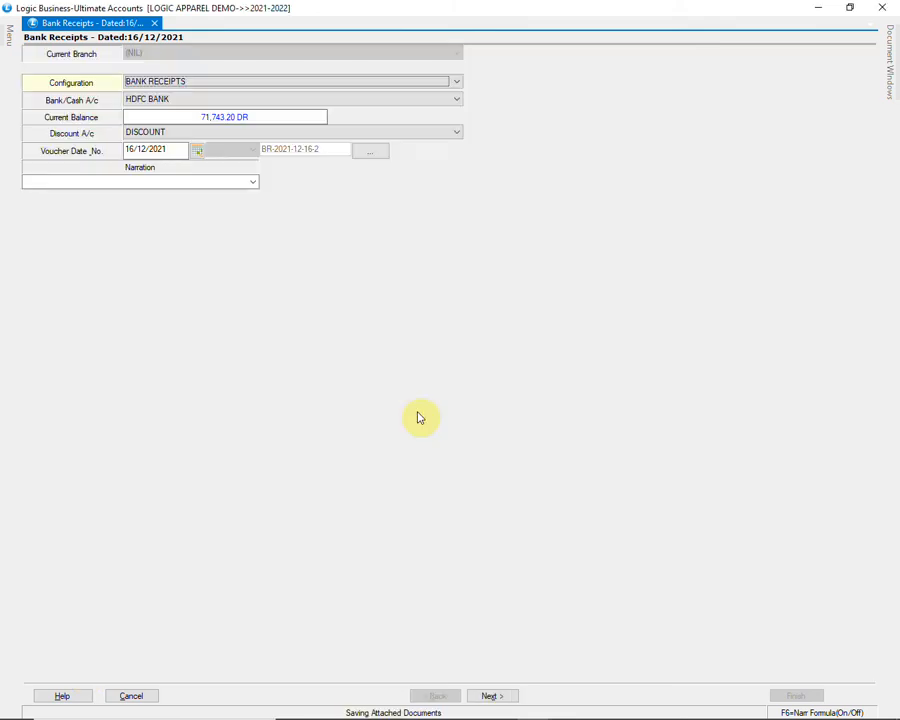
- Open a Bank Payments voucher and set its bank account to LAKSHMI VILAS BANK SB A/C, keeping the 16/12/2021 date
mouse_move(9, 38)
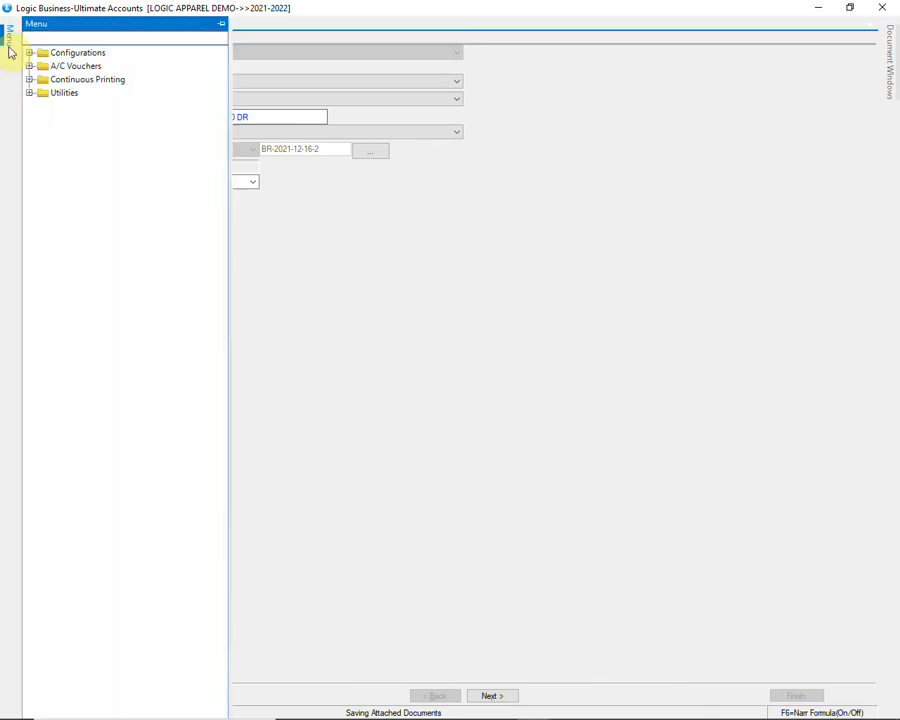
left_click(31, 68)
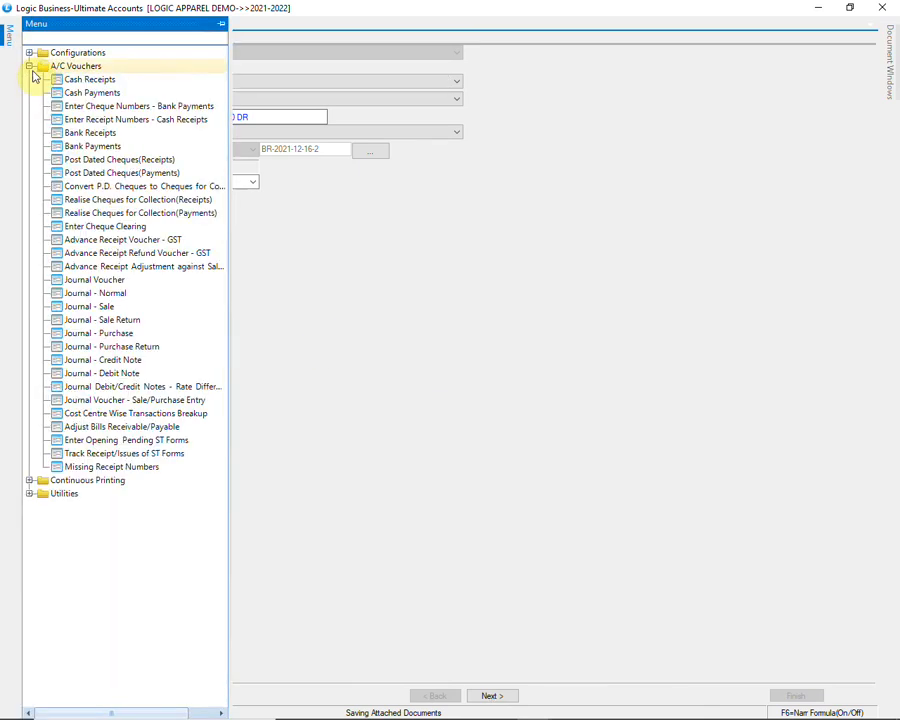
left_click(111, 137)
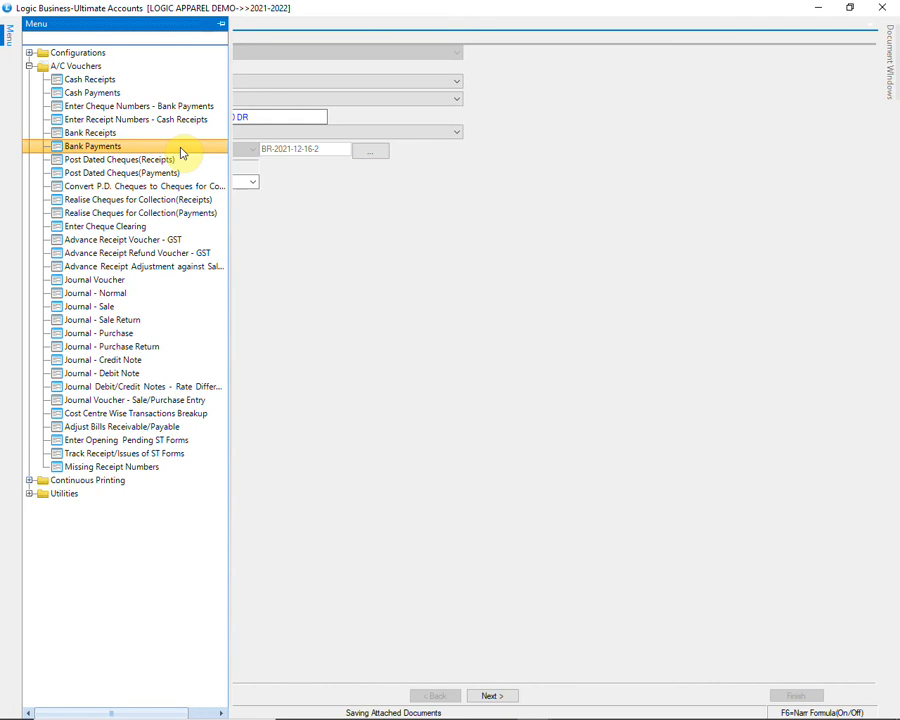
left_click(181, 152)
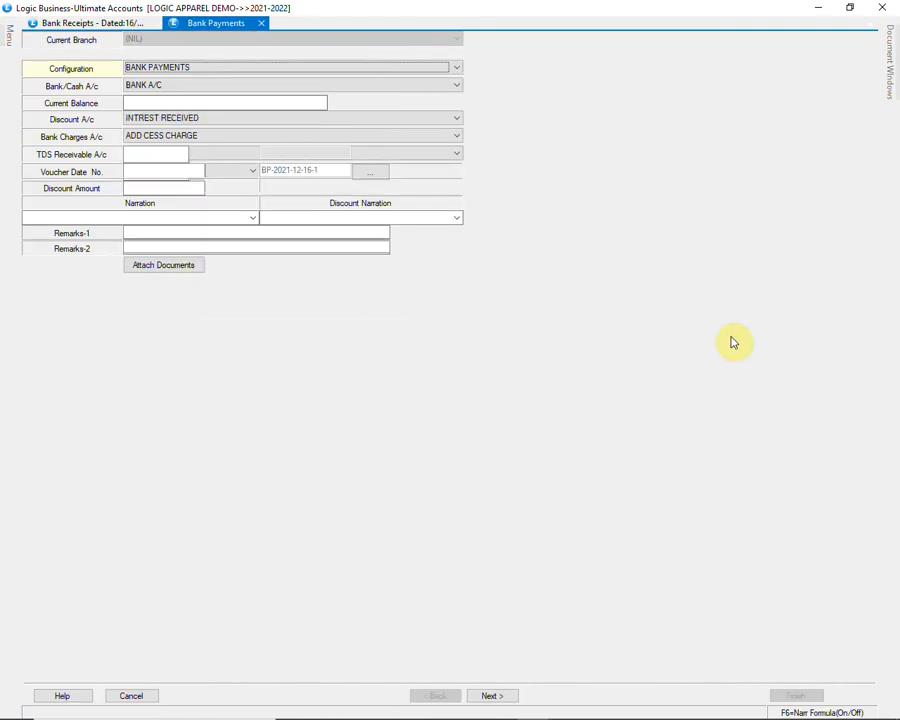
key("alt+Down")
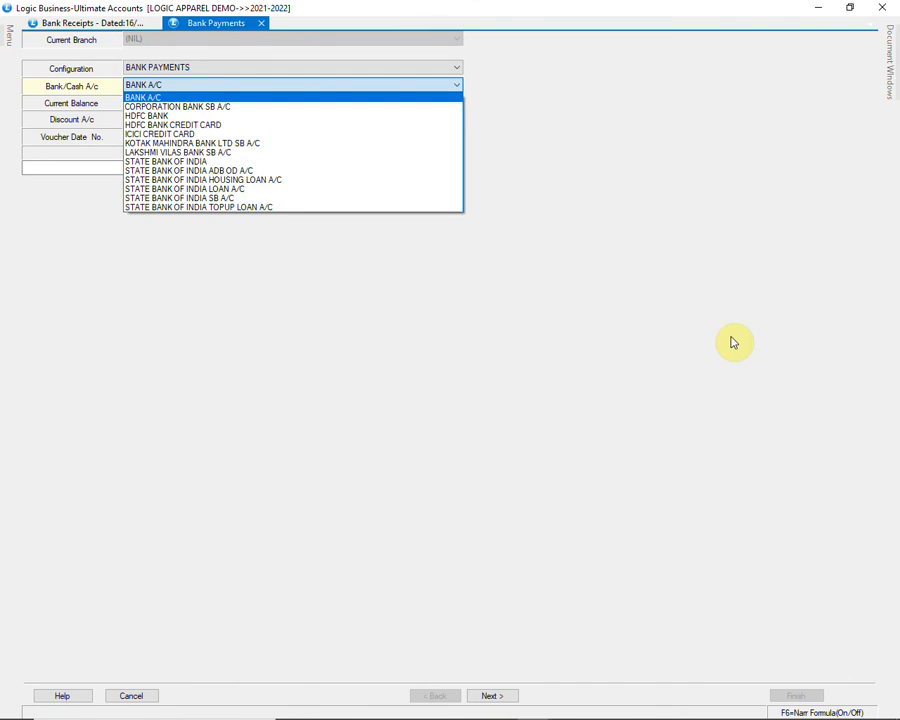
key("Down")
key("Down")
key("Down")
key("Down")
key("Down")
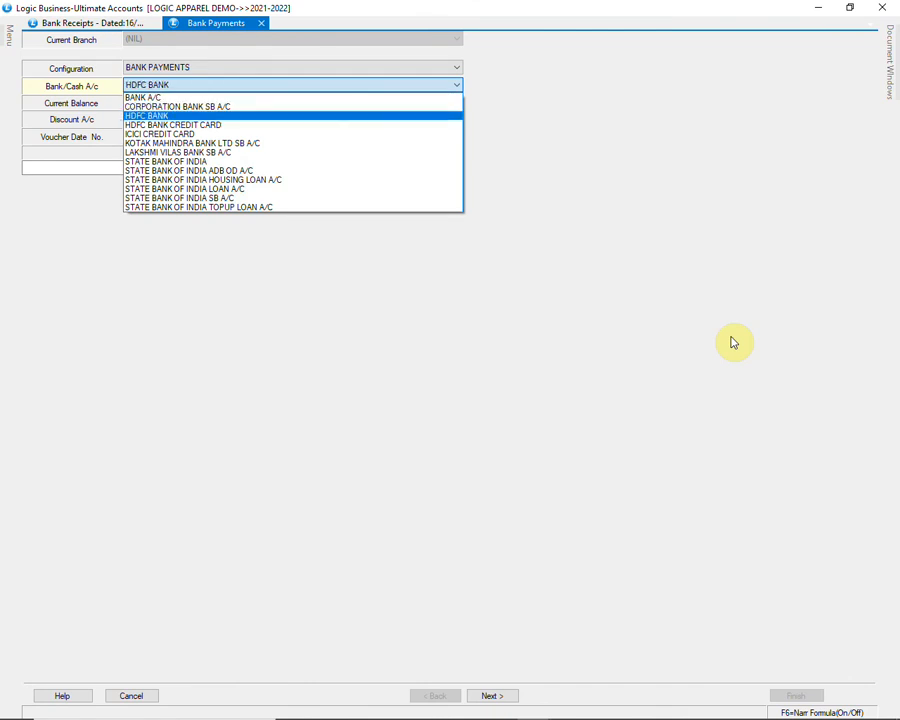
key("Down")
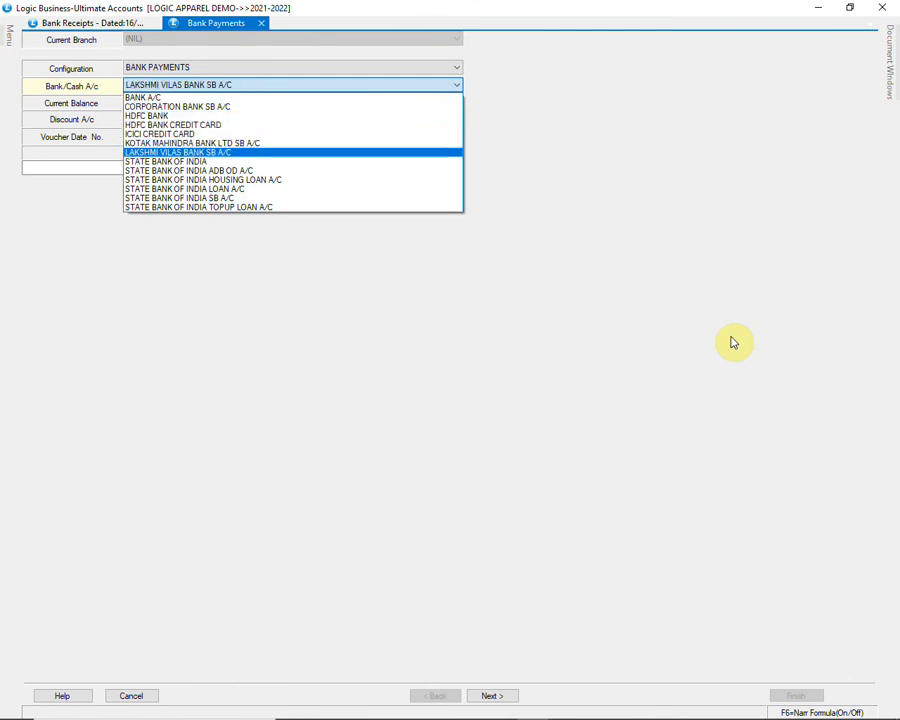
key("Return")
key("Return")
key("Return")
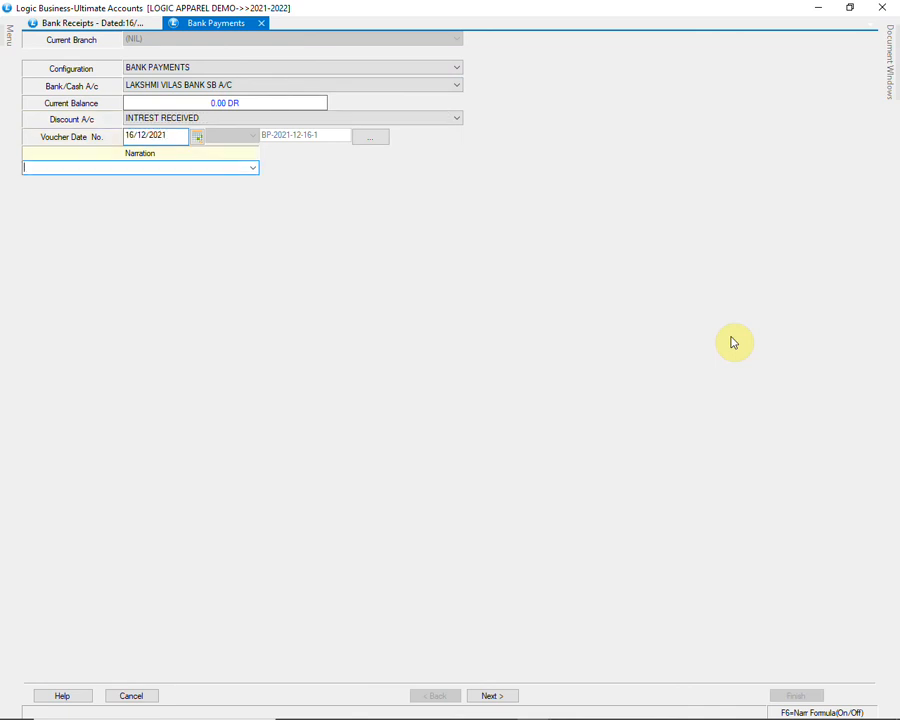
- Choose the narration CHEQUE PAYMENT for the bank payment and proceed to its entry grid
left_click(253, 170)
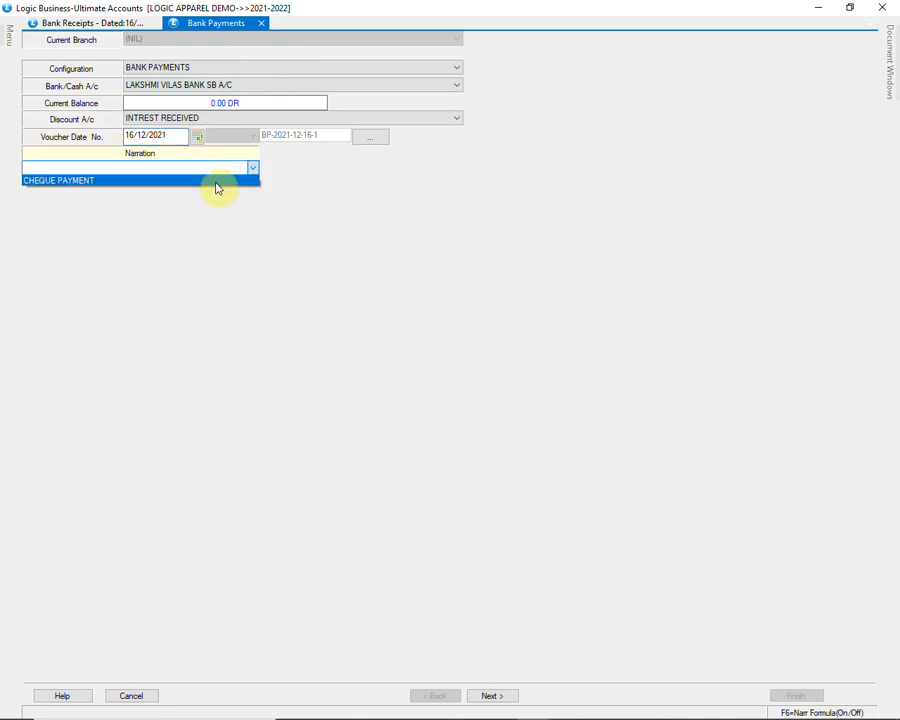
left_click(216, 183)
key("Return")
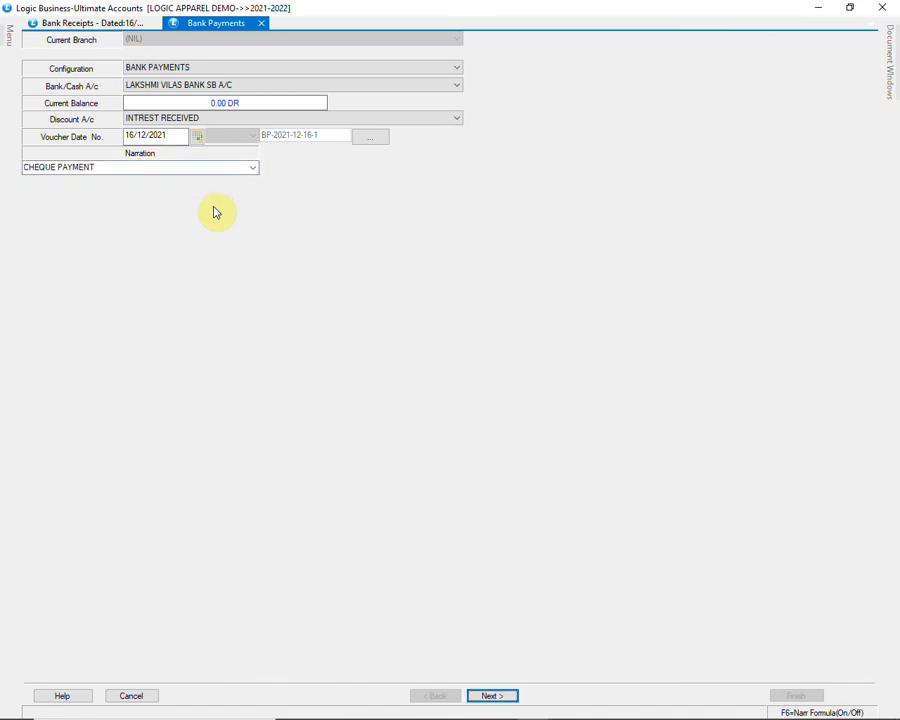
key("Return")
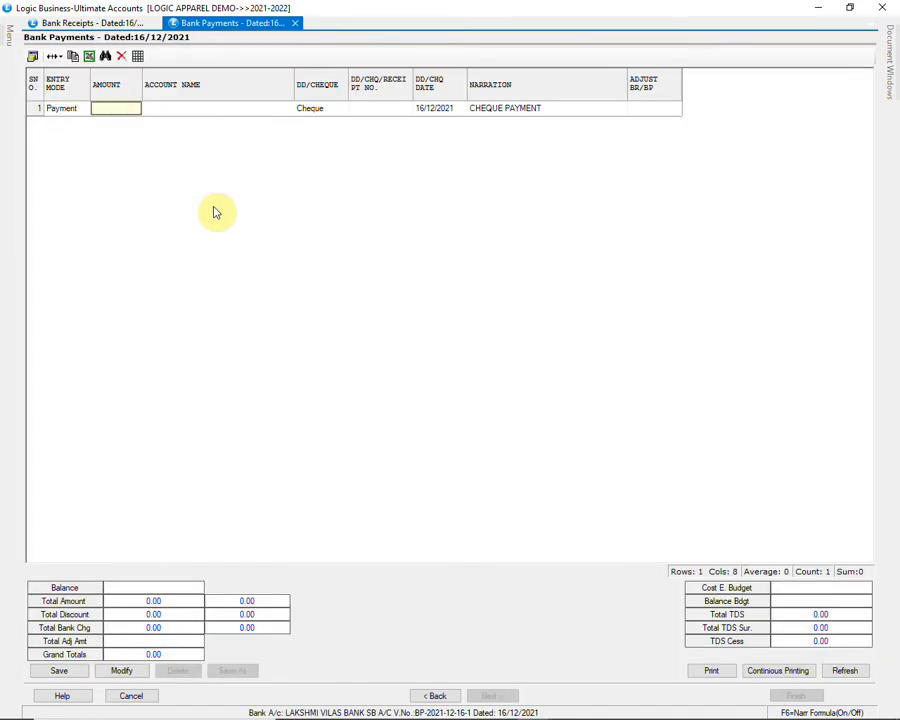
- Enter a 1200 payment to AR ENTERPRISES in the first voucher row, keeping the Cheque mode
type("1")
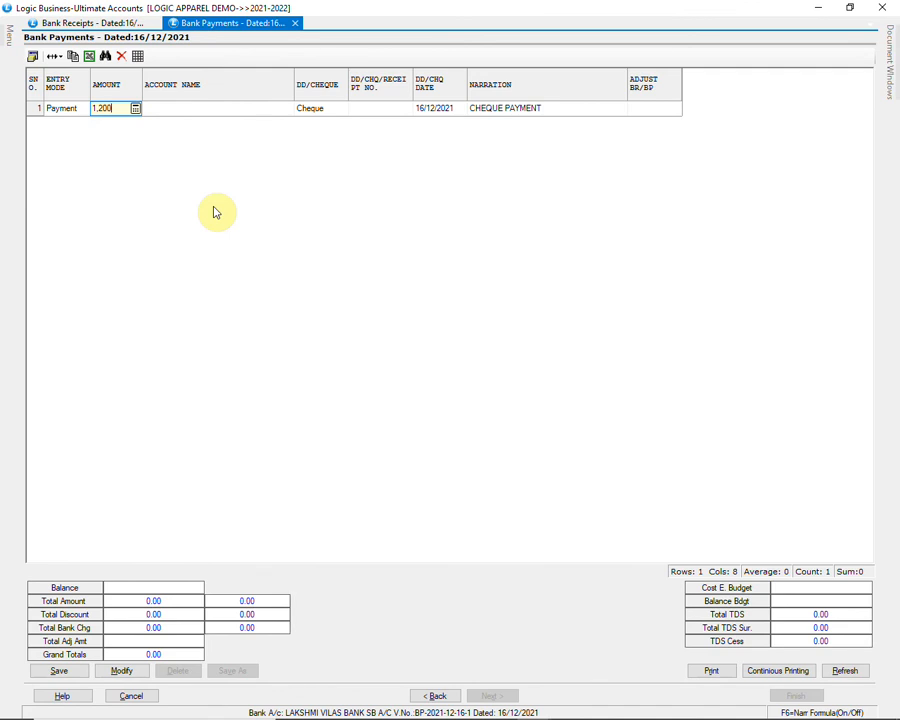
type("200")
key("Return")
type("AR")
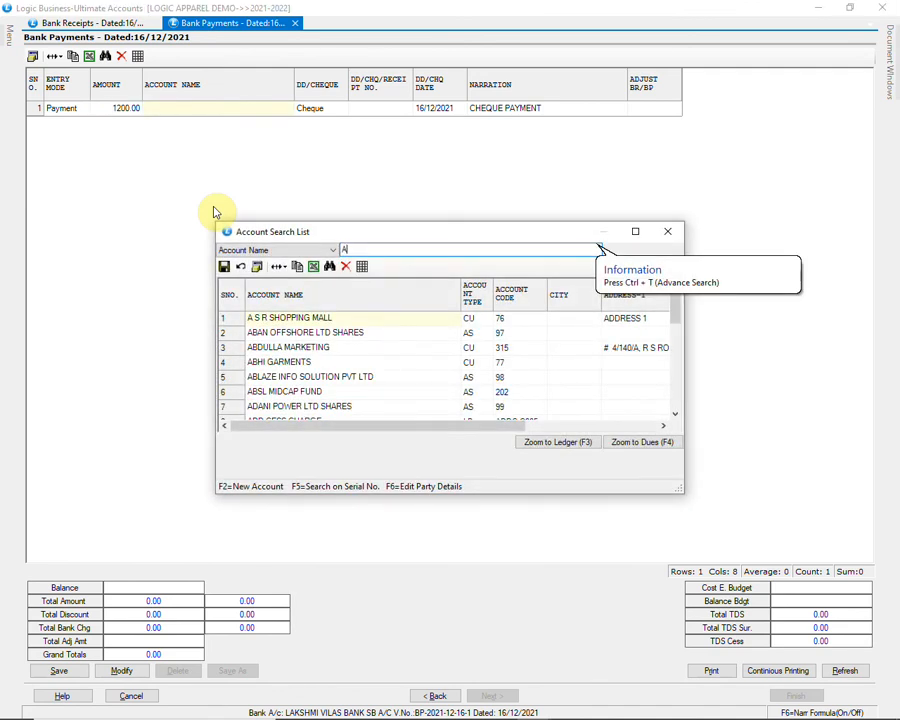
key("Down")
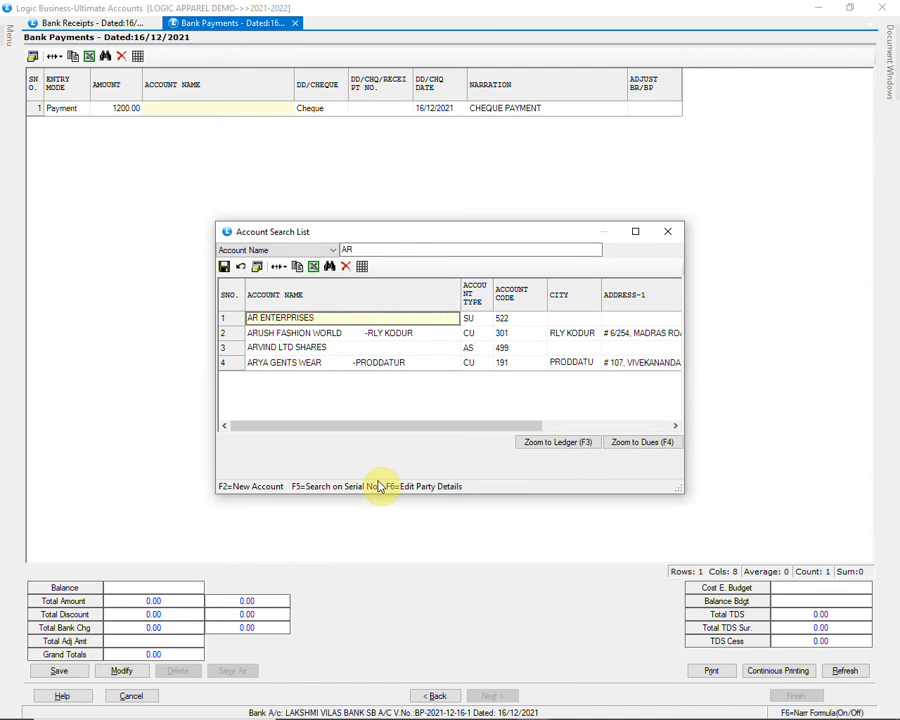
key("Return")
key("Return")
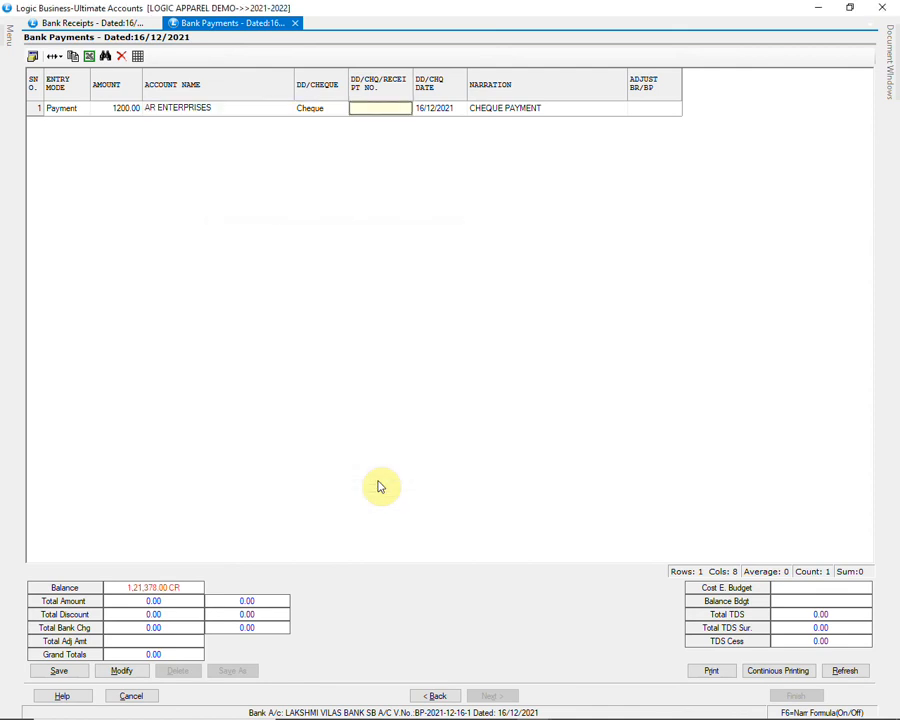
- Set the payment's cheque number to 456789, keeping the cheque date 16/12/2021
type("4567")
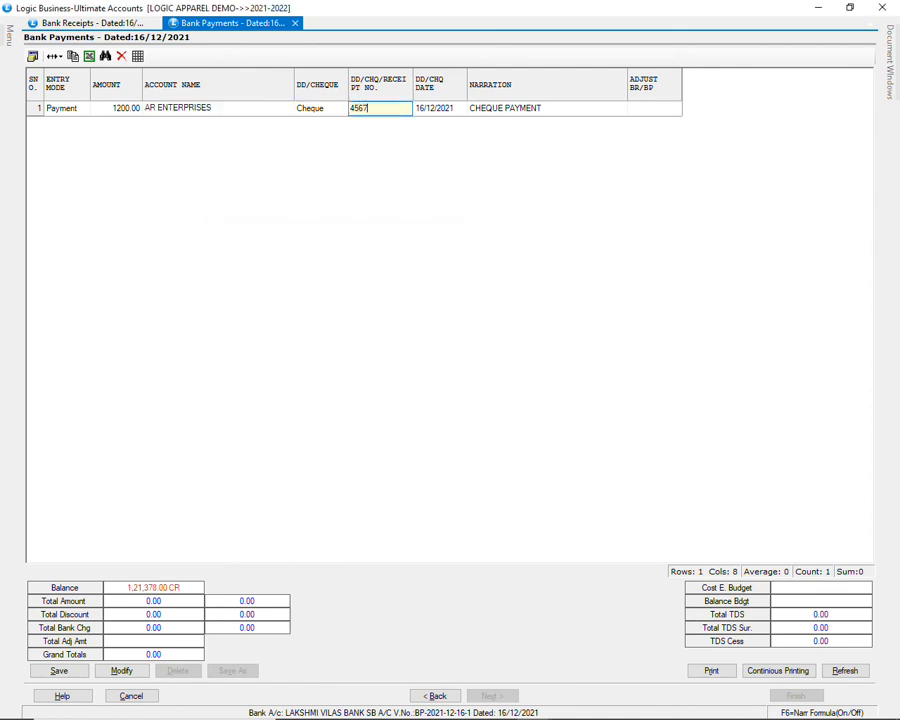
type("89")
key("Return")
key("Return")
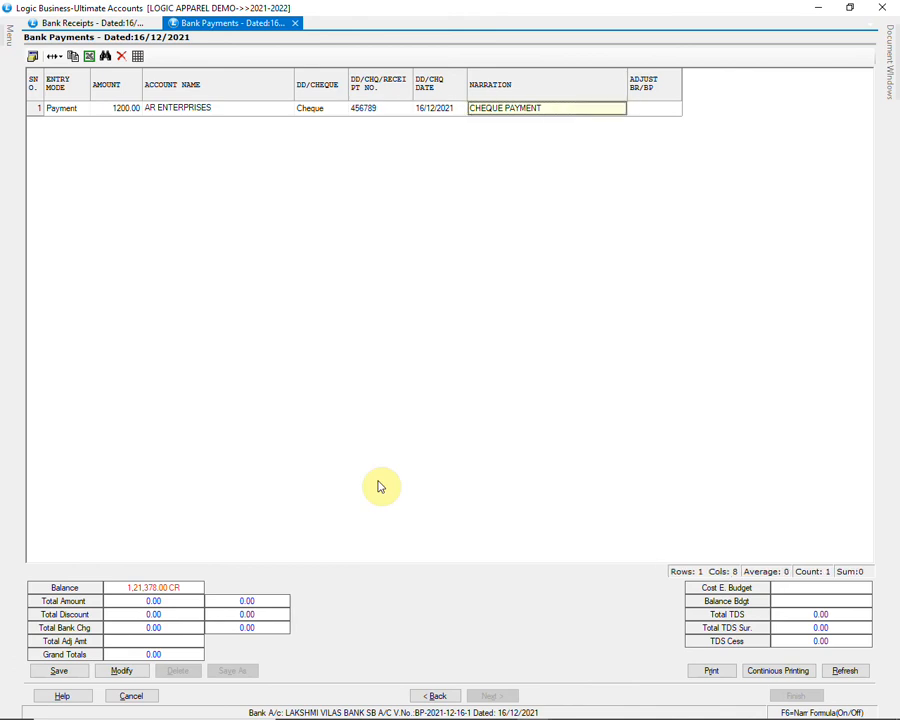
- Adjust the full payment amount against the pending 1,31,202.00 purchase bill and save the bank payment voucher
key("Return")
key("Down")
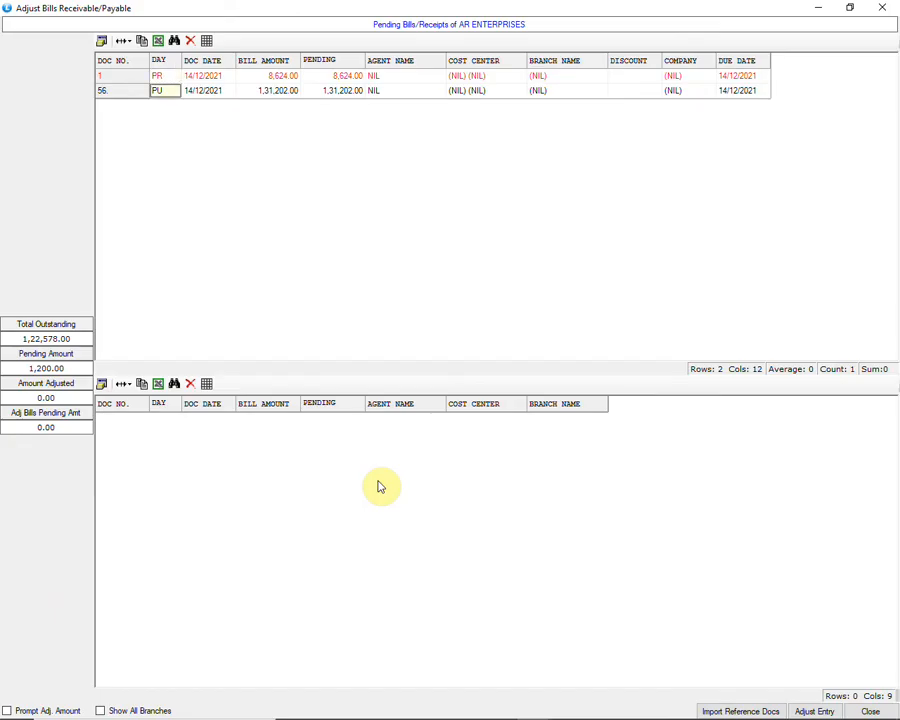
key("Return")
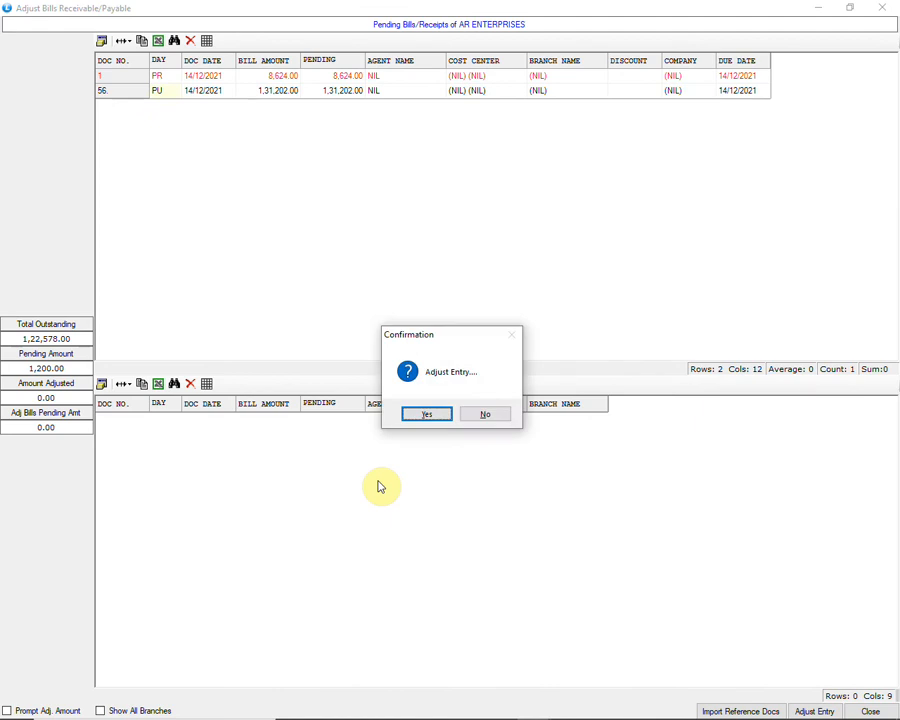
key("Return")
key("Return")
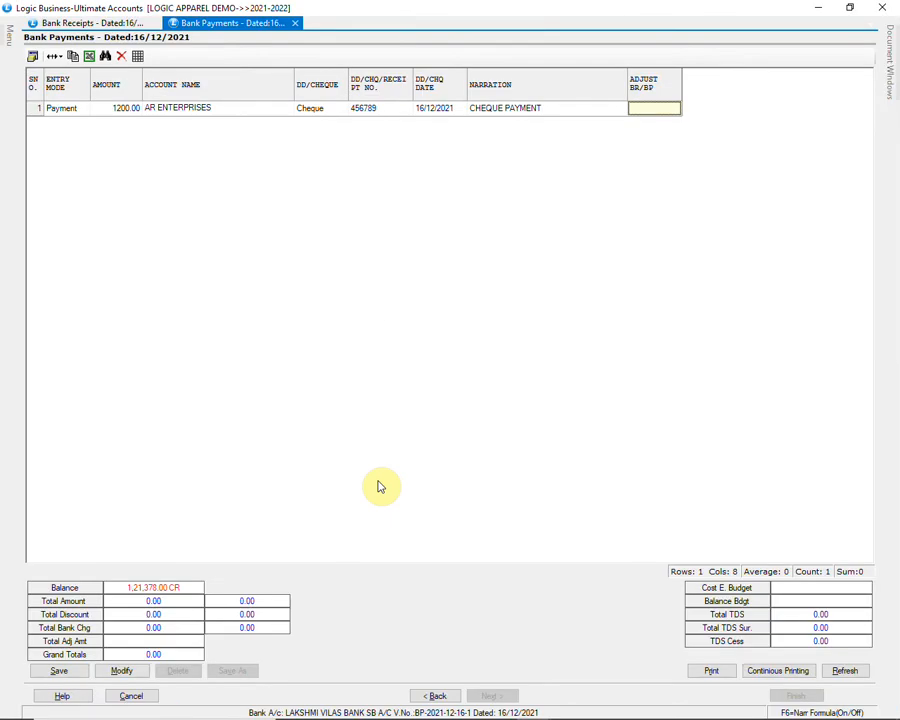
key("Return")
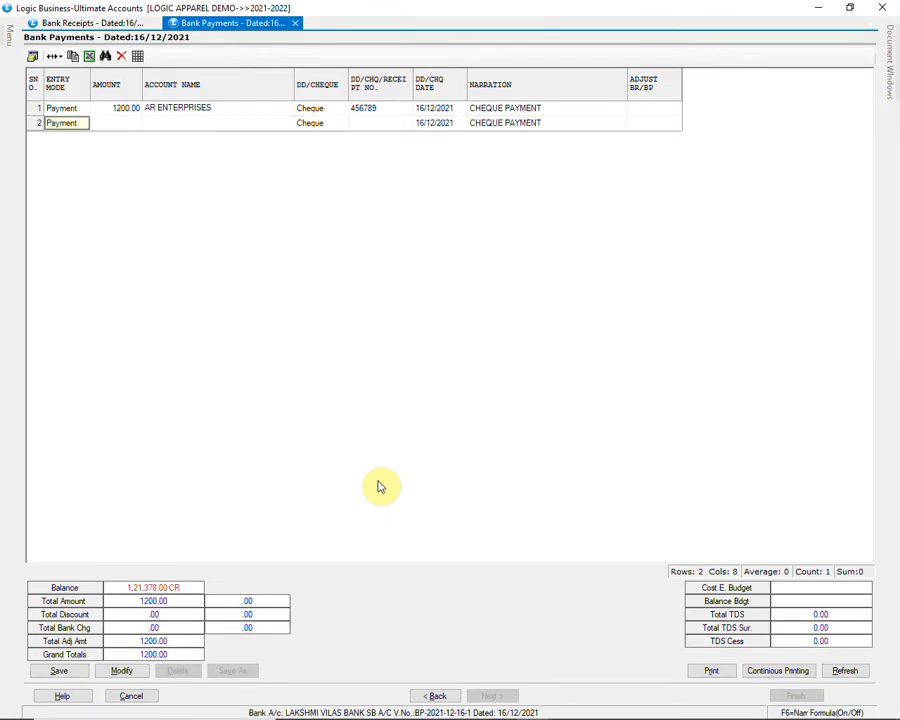
left_click(68, 671)
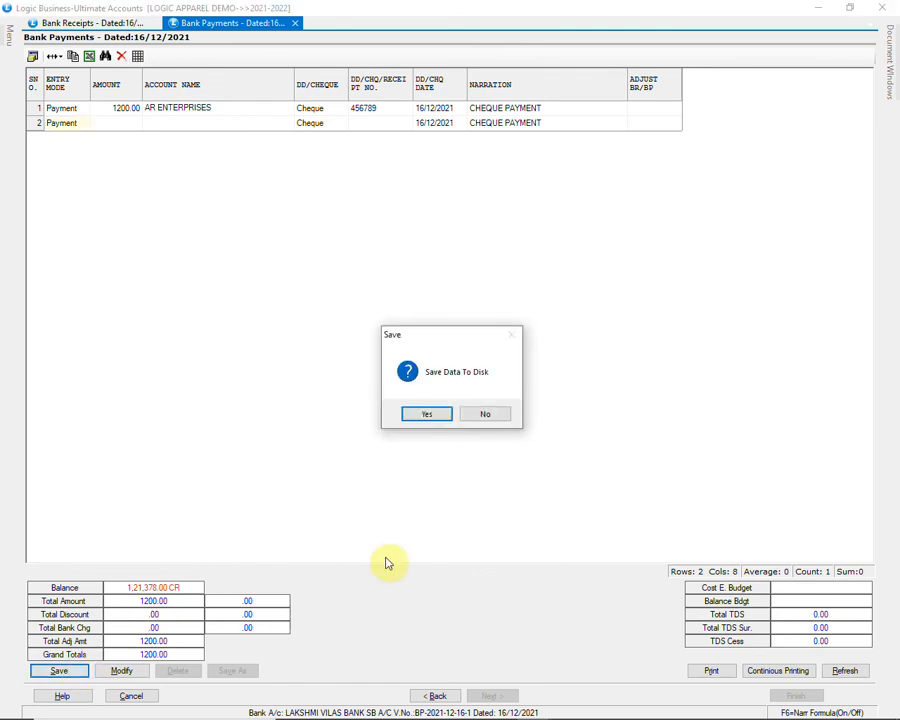
- Save the bank payment voucher to disk and close the accounts window
left_click(427, 415)
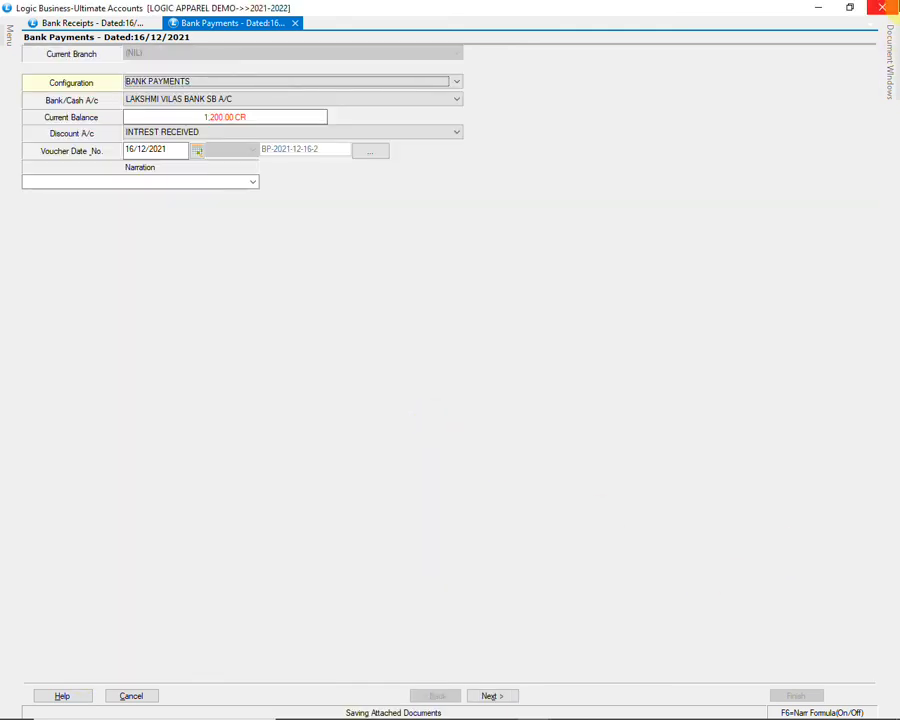
left_click(881, 8)
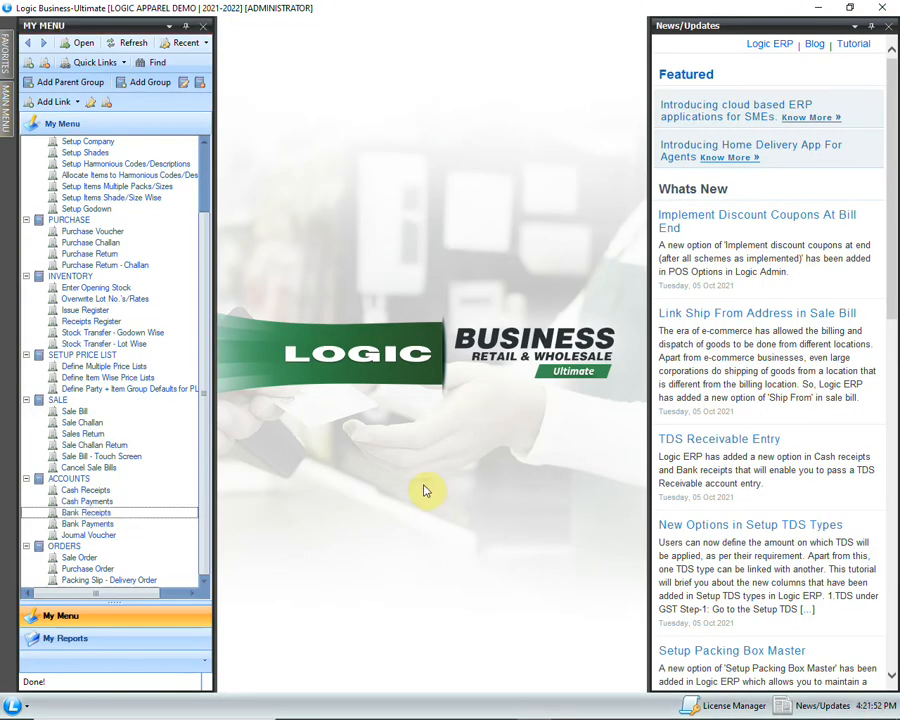
- Open the Physical Vs Actual Stock Doc Wise Entry form from the Inventory section of the main menu
left_click(4, 115)
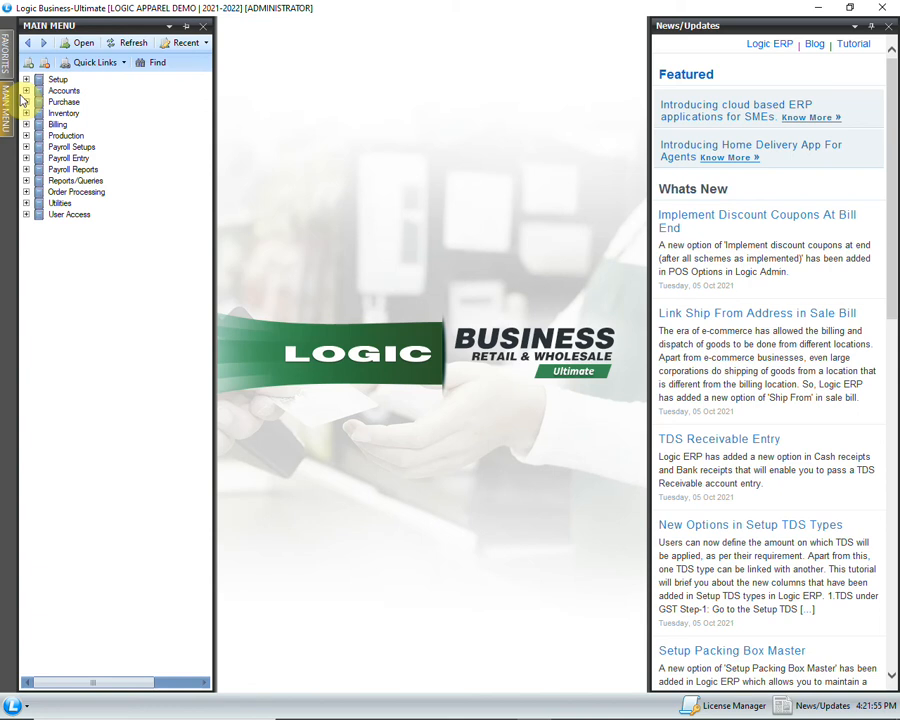
left_click(26, 113)
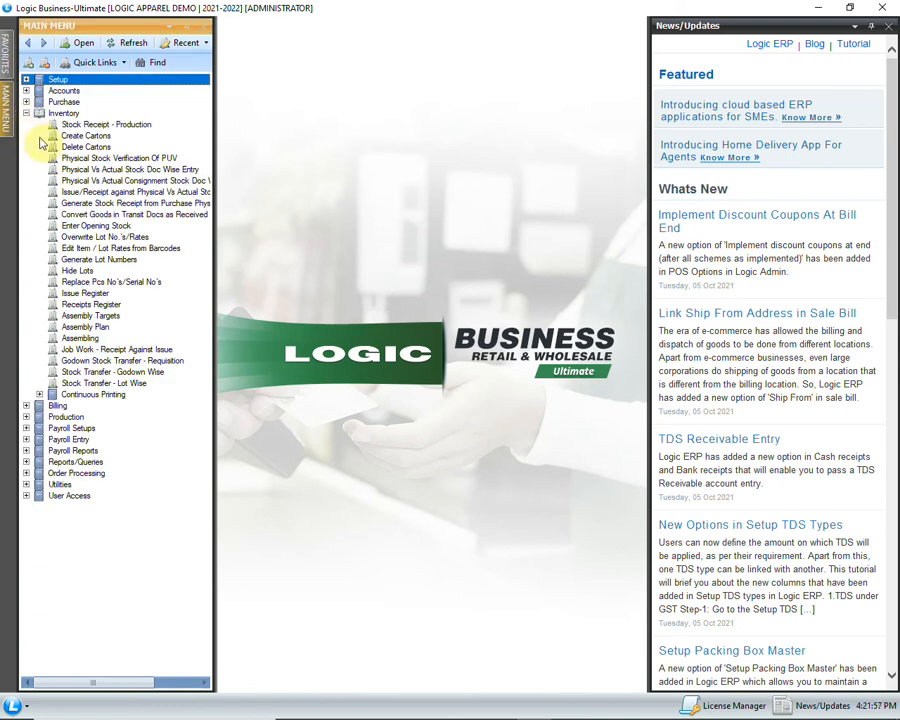
left_click(108, 170)
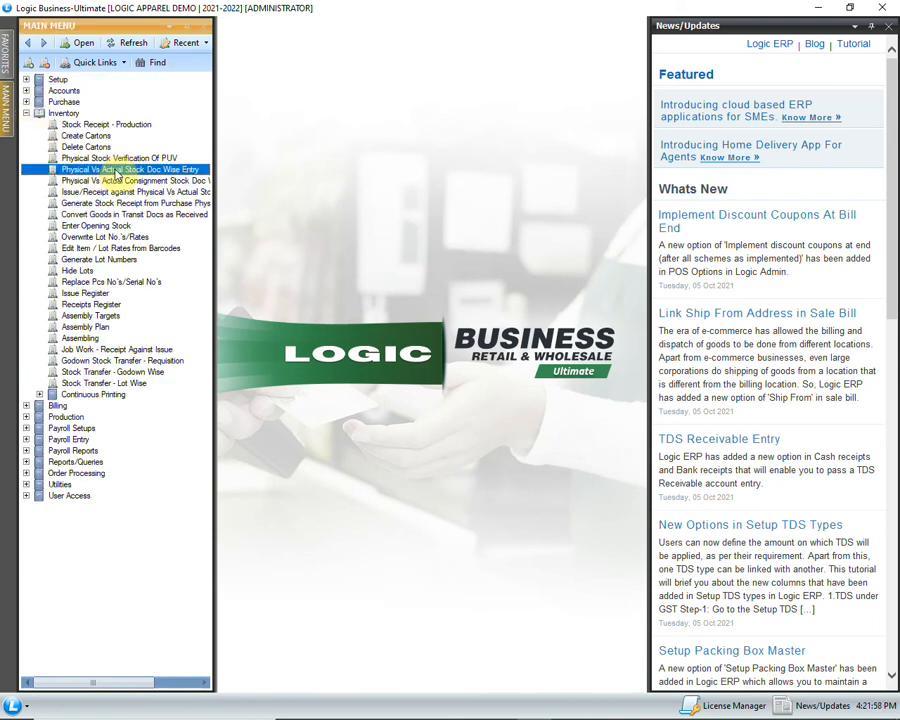
double_click(178, 172)
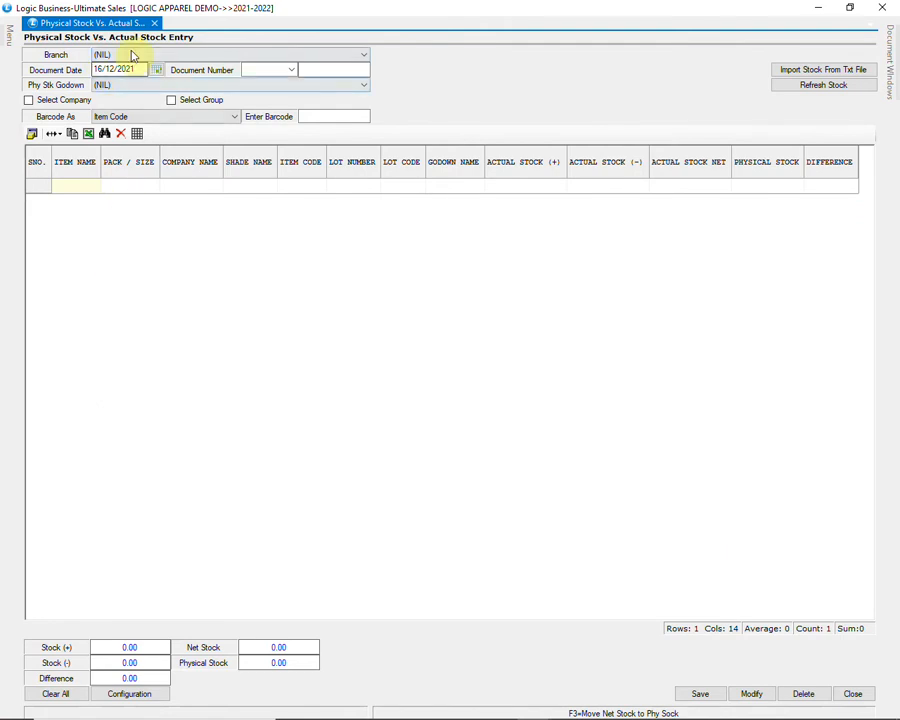
- Set the document number series to PH and choose WAREHOUSE as the physical stock godown
left_click(186, 57)
left_click(200, 57)
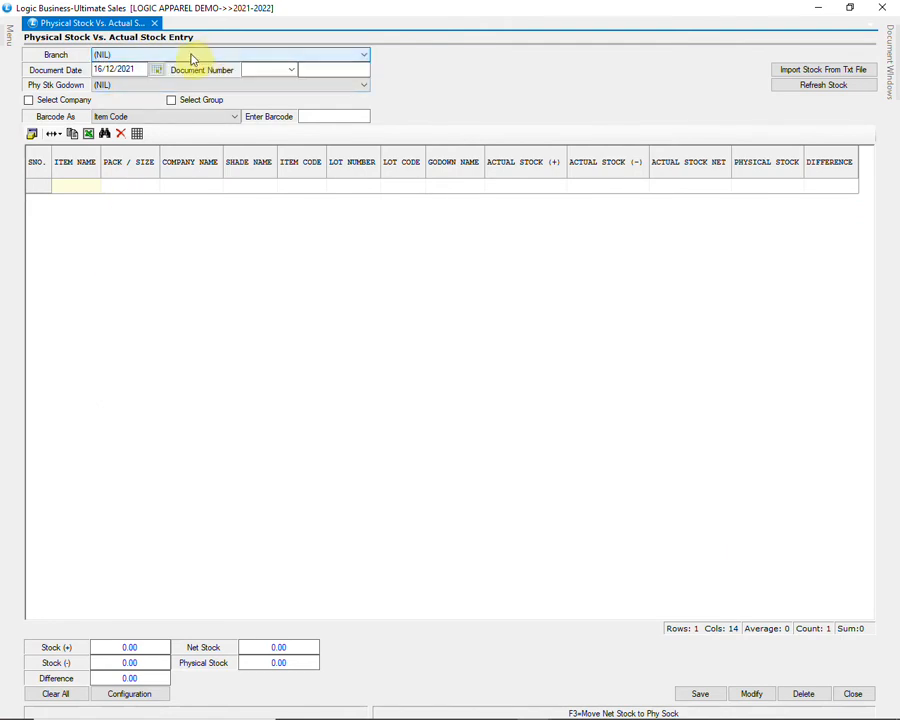
left_click(166, 85)
key("Tab")
key("Tab")
type("P")
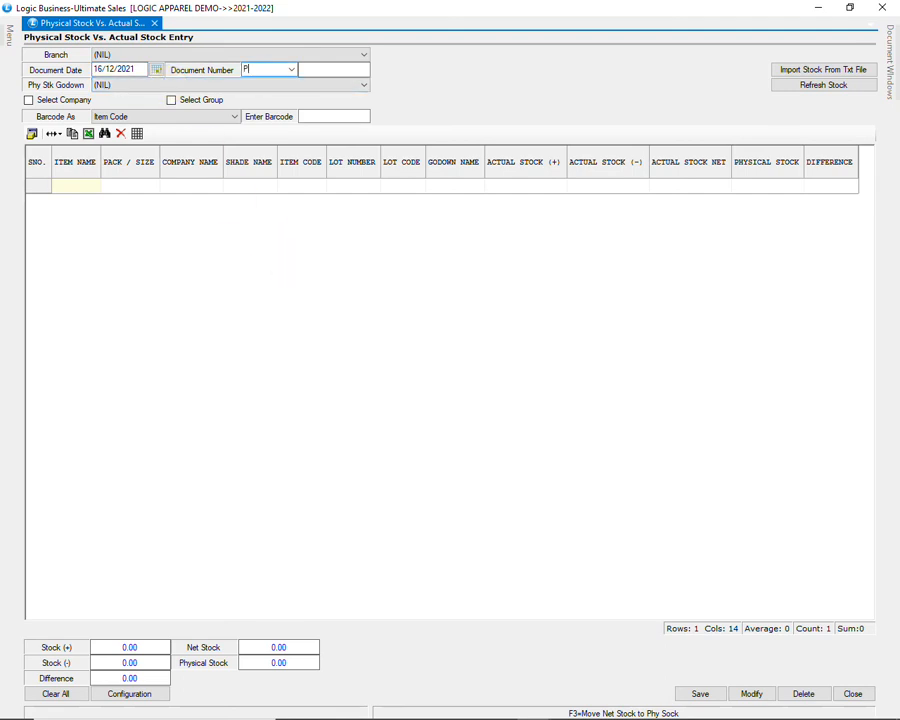
type("H")
key("Tab")
key("Tab")
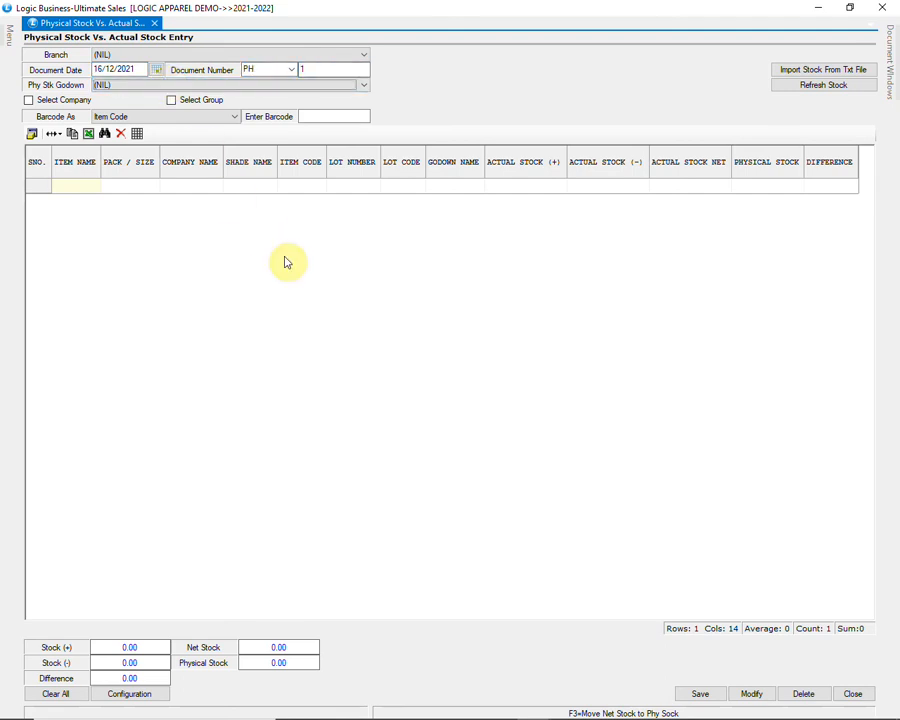
left_click(261, 84)
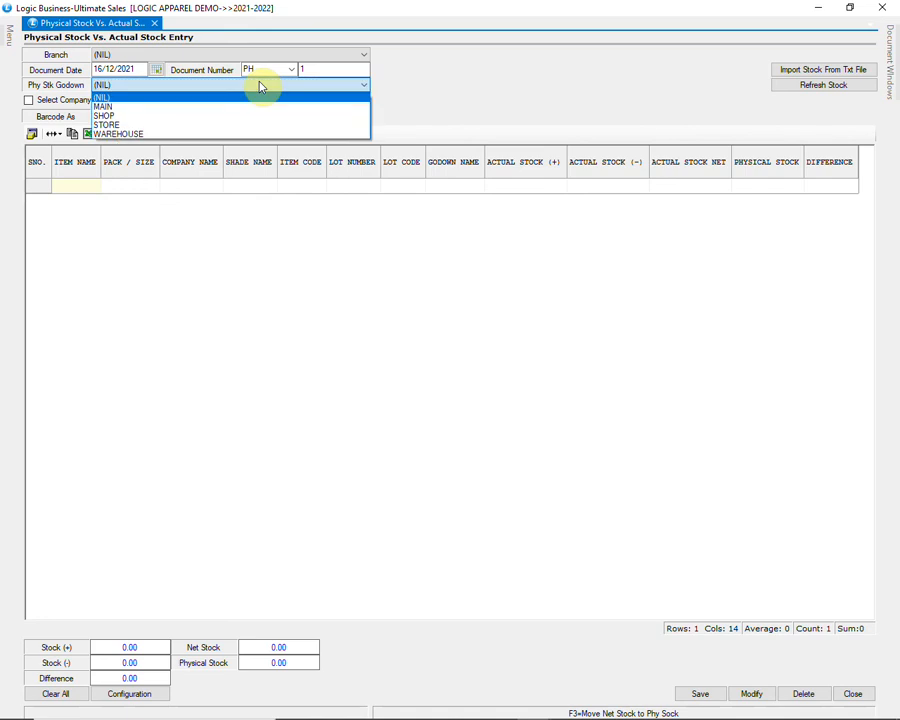
left_click(244, 136)
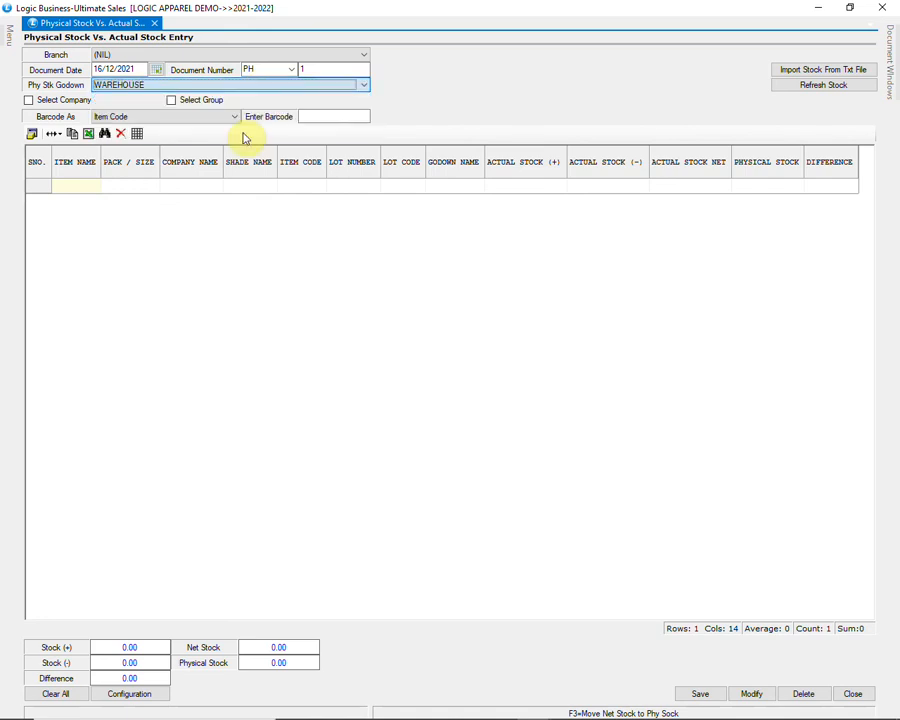
- Restrict the stock entry to the companies ARROW and JOCKEY
left_click(80, 104)
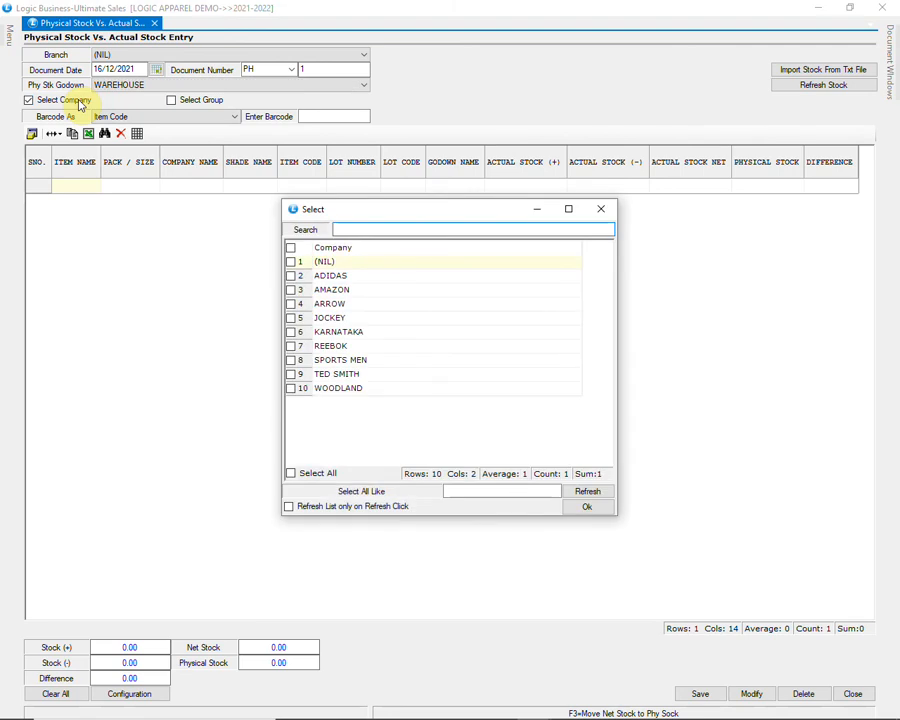
left_click(291, 304)
left_click(291, 317)
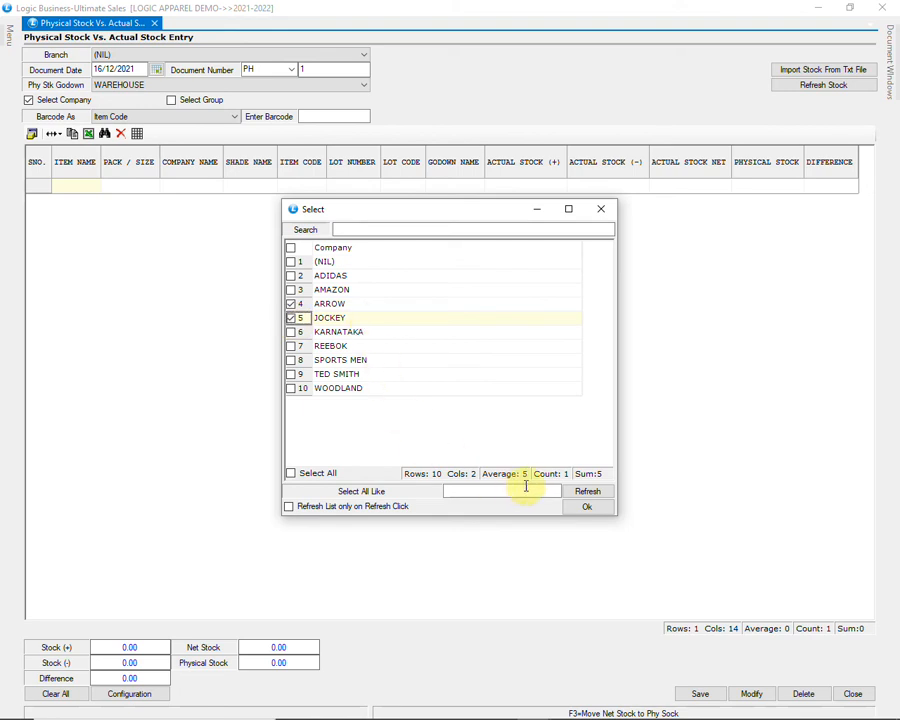
left_click(586, 510)
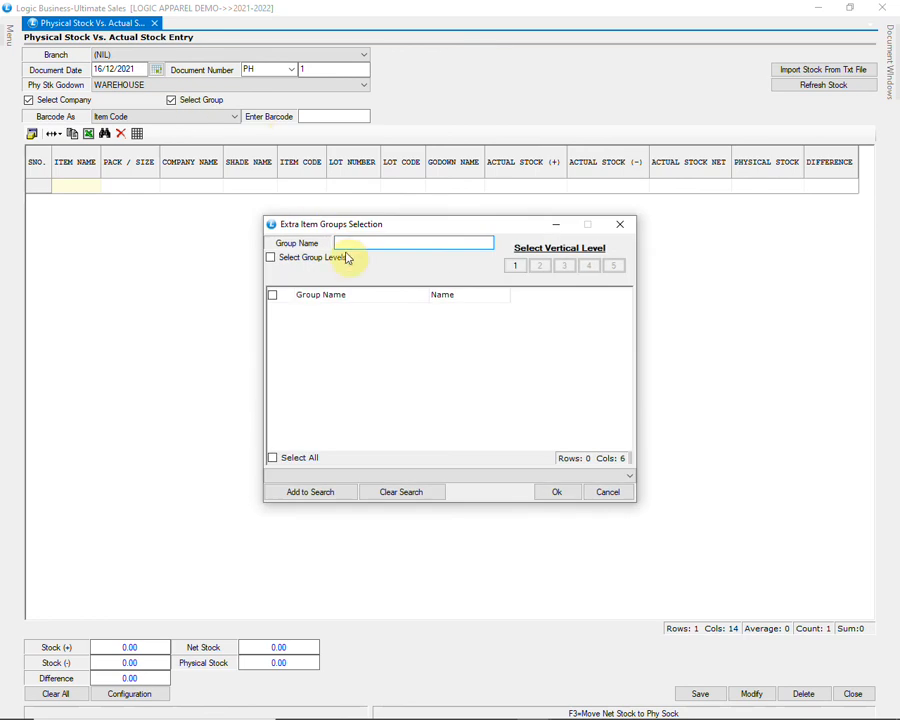
left_click(514, 266)
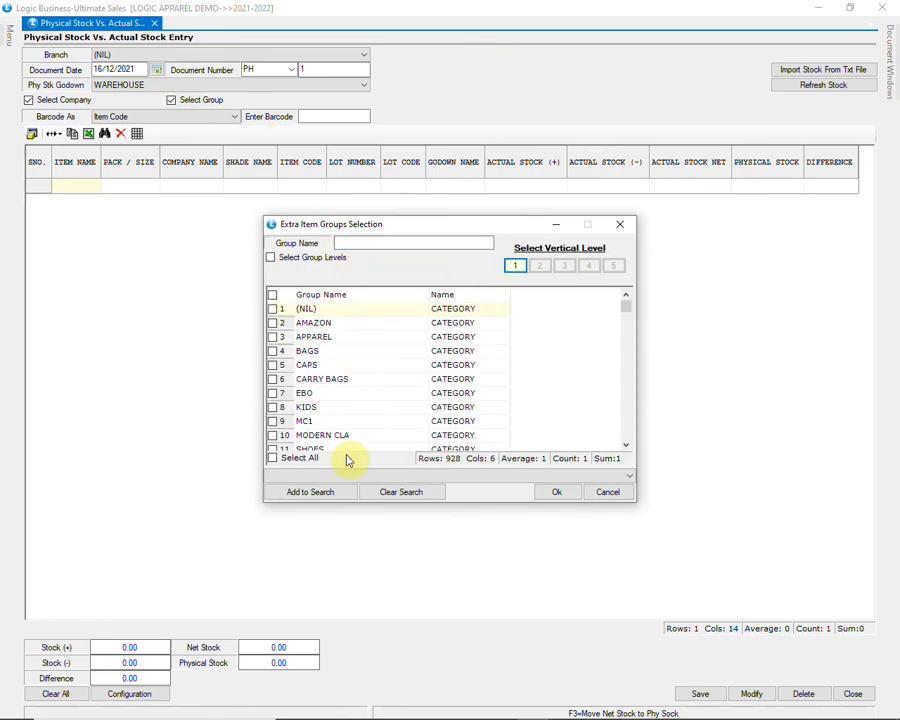
left_click_drag(632, 313, 635, 358)
left_click(604, 492)
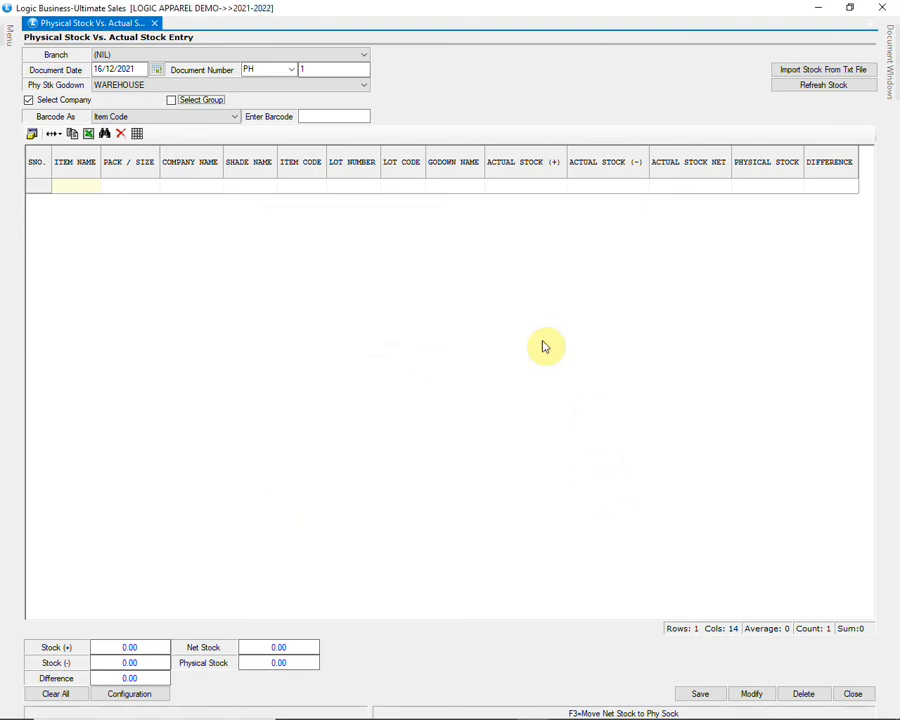
- Keep Item Code as the barcode type and load the stock of the selected companies
left_click(198, 119)
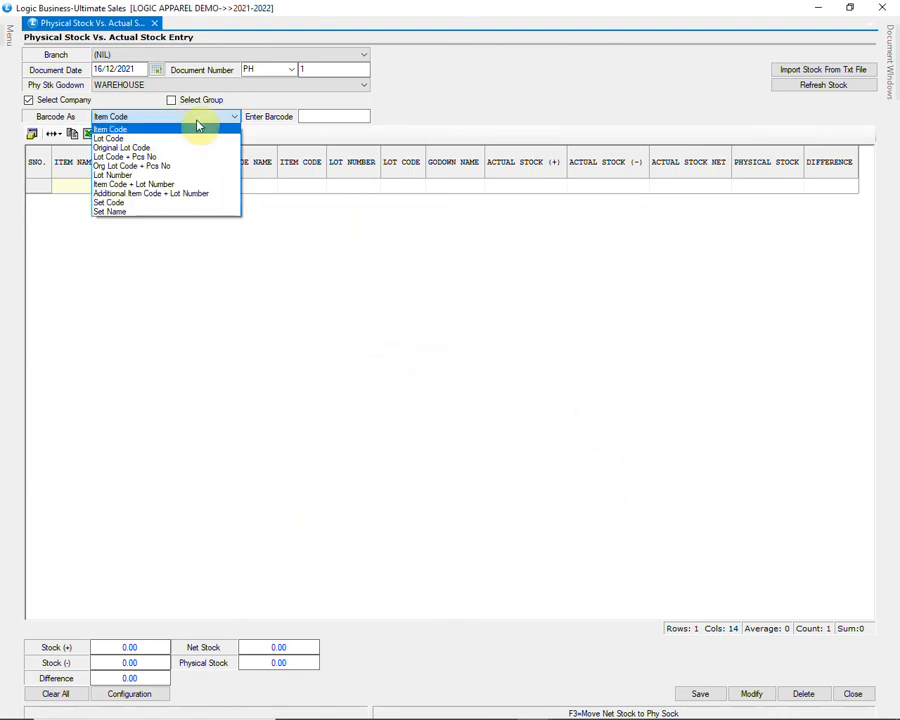
left_click(198, 124)
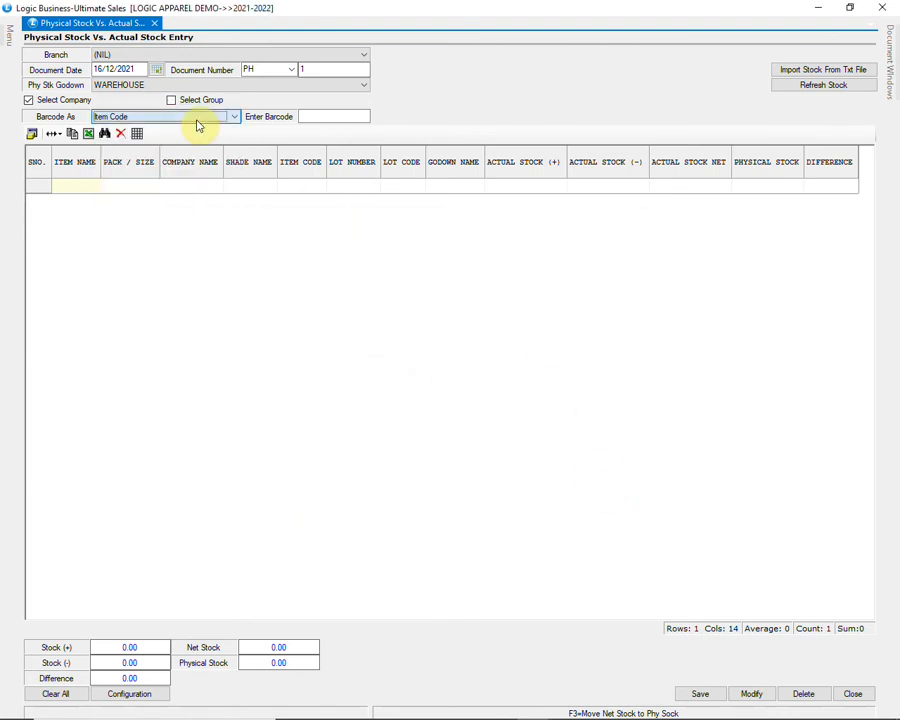
left_click(803, 86)
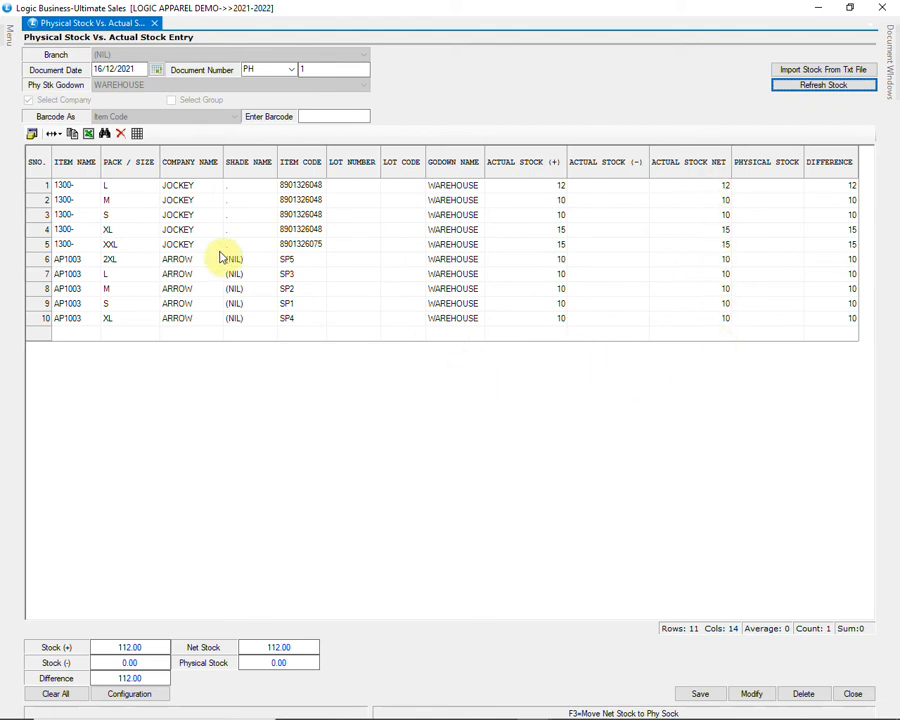
left_click(321, 185)
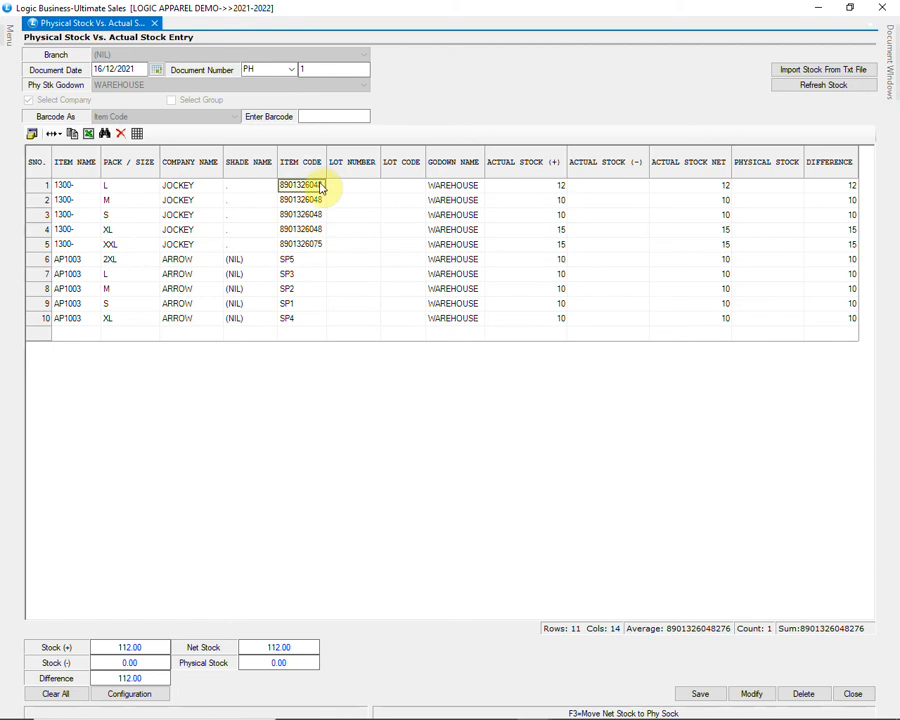
left_click(308, 118)
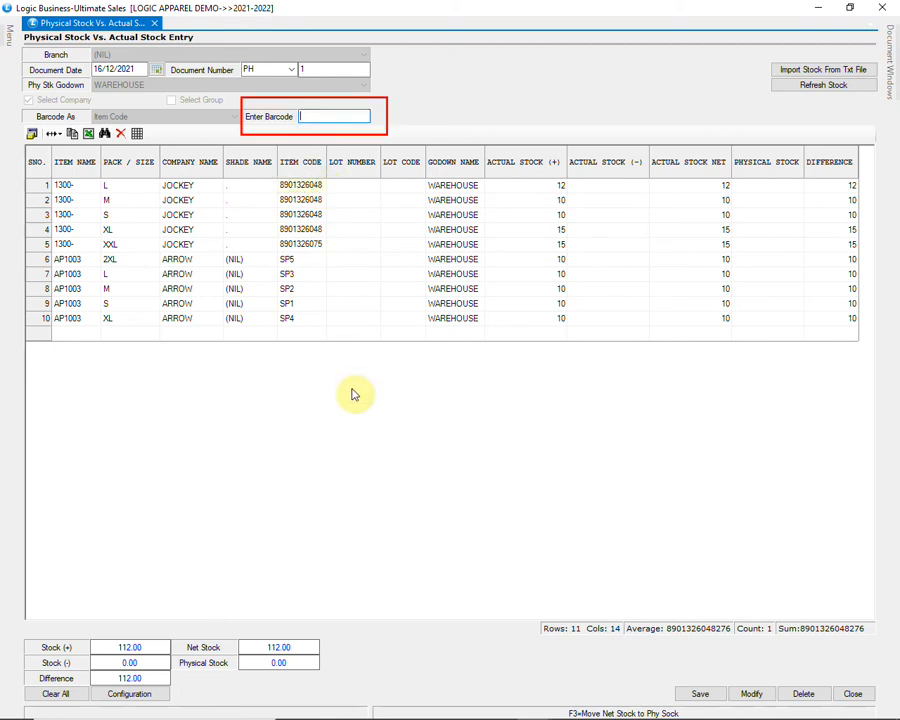
key("ctrl+v")
key("Return")
key("ctrl+v")
key("Return")
key("ctrl+v")
key("Return")
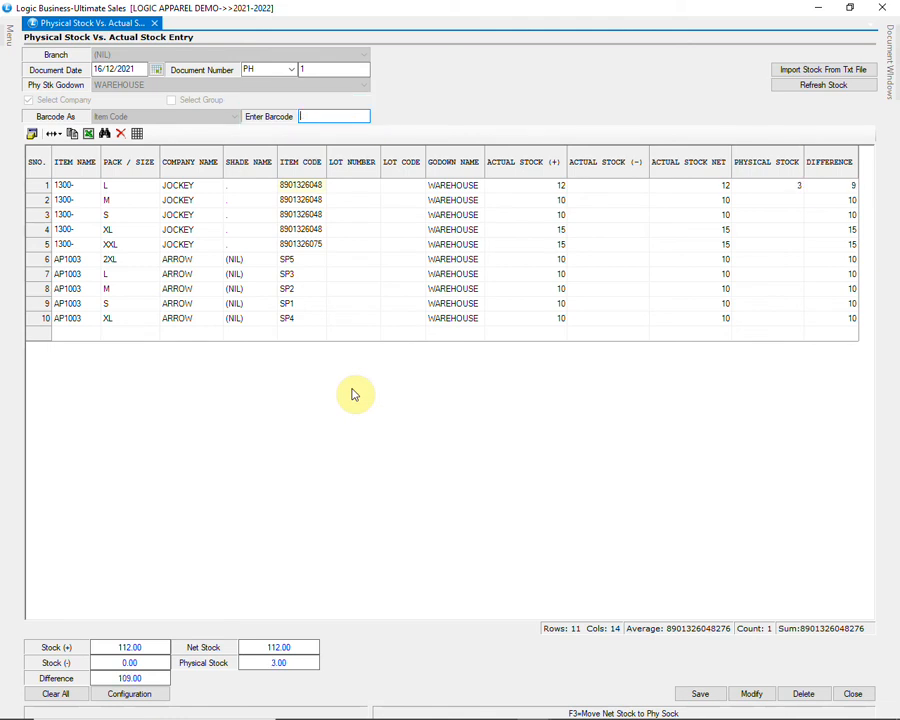
key("ctrl+v")
key("Return")
key("ctrl+v")
key("Return")
key("ctrl+v")
key("Return")
key("ctrl+v")
key("Return")
key("ctrl+v")
key("Return")
key("ctrl+v")
key("Return")
key("ctrl+v")
key("Return")
key("ctrl+v")
key("Return")
key("ctrl+v")
key("Return")
key("ctrl+v")
key("Return")
key("ctrl+v")
key("Return")
key("ctrl+v")
key("Return")
key("ctrl+v")
key("Return")
key("ctrl+v")
key("Return")
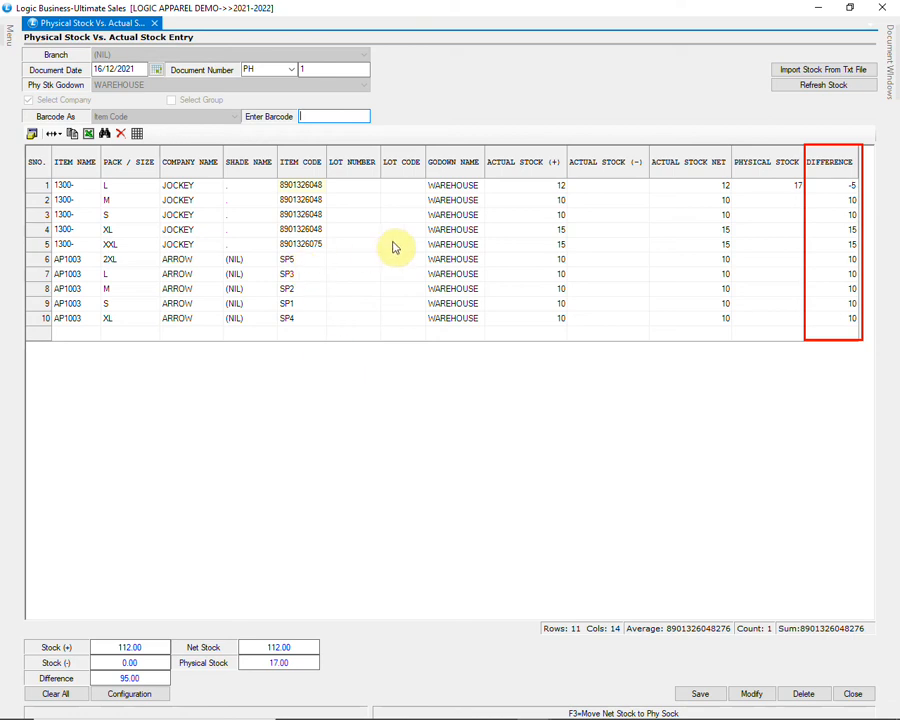
left_click(318, 214)
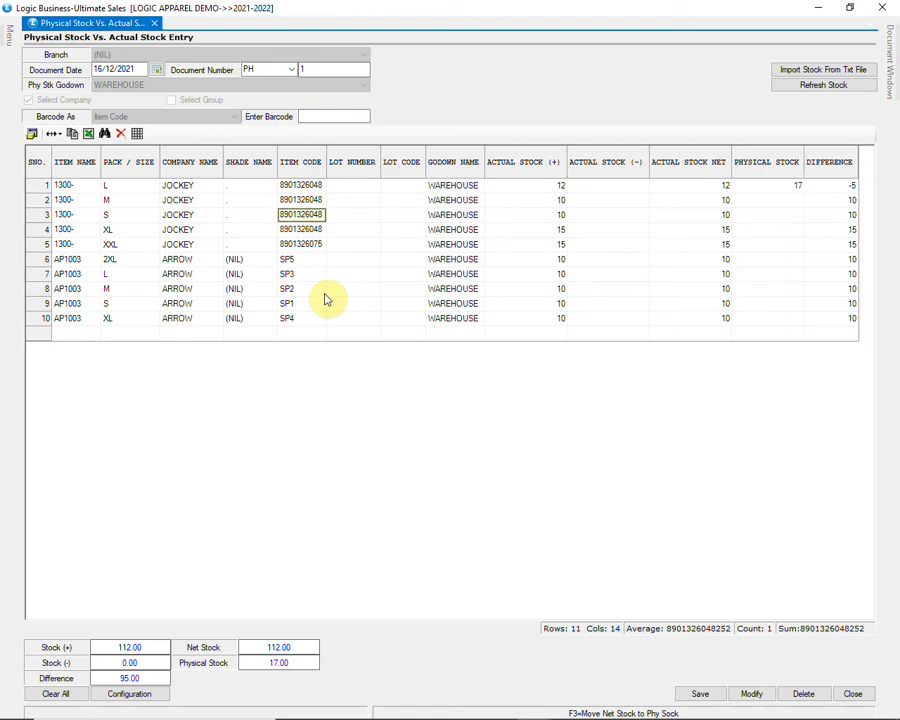
left_click(339, 116)
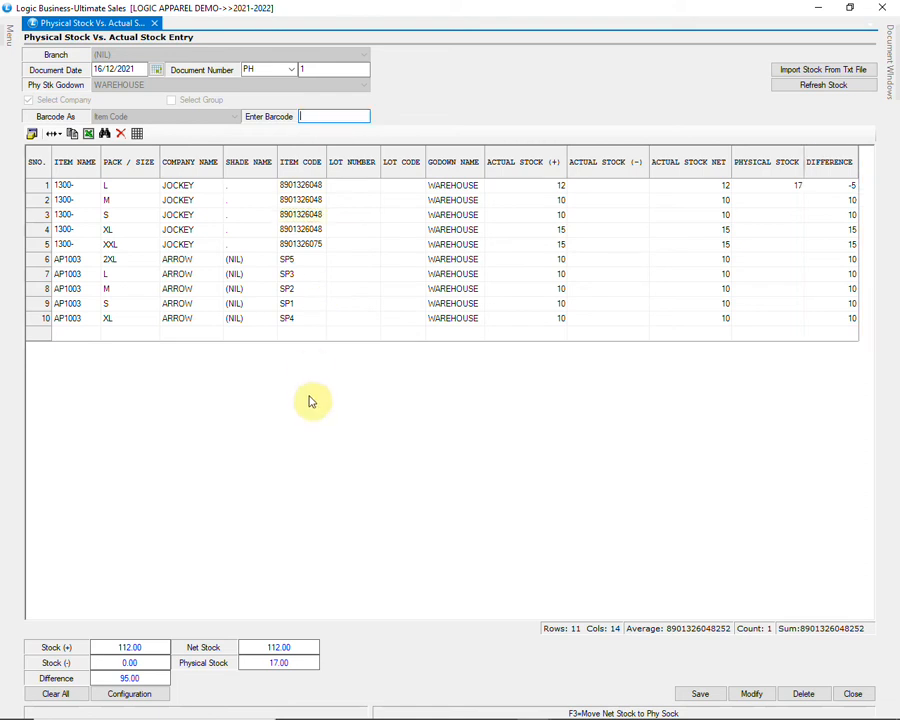
type("8901326048252")
key("Return")
type("8901326048252")
key("Return")
type("8901326048252")
key("Return")
type("8901326048252")
key("Return")
type("8901326048252")
key("Return")
type("8901326048252")
key("Return")
type("8901326048252")
key("Return")
type("8901326048252")
key("Return")
type("8901326048252")
key("Return")
type("8901326048252")
key("Return")
left_click(830, 218)
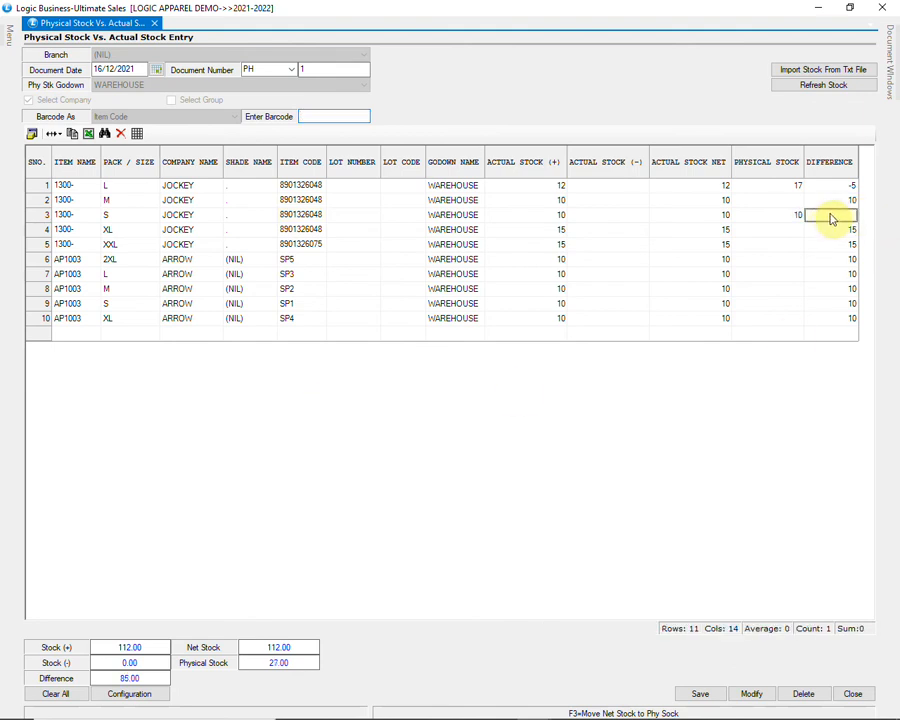
left_click(849, 186)
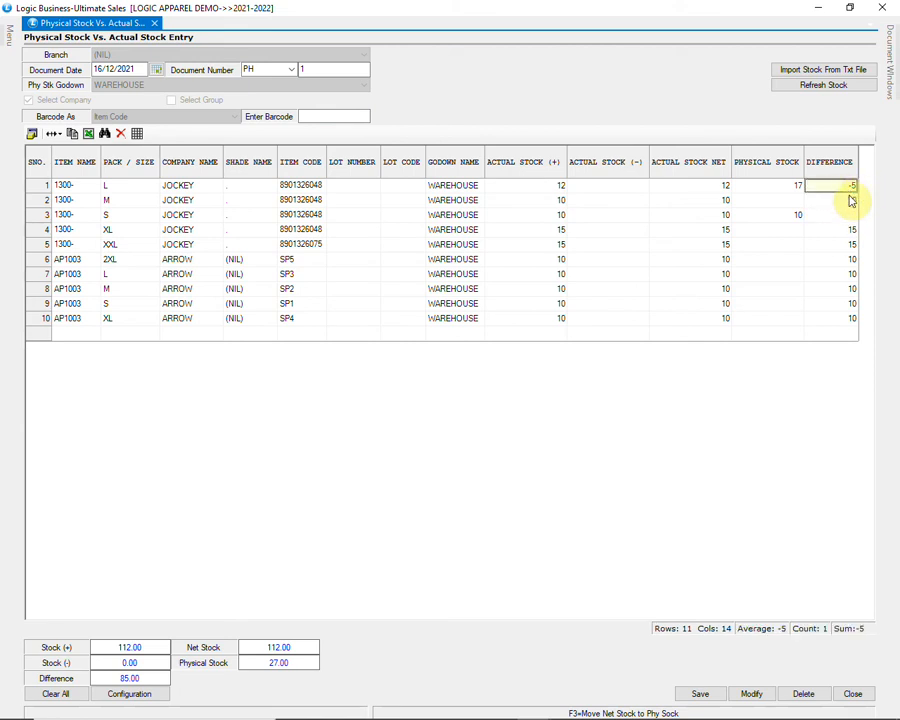
- Record 17 physical pieces of ARROW item AP1003 size M with barcode SP2 and 6 pieces of size XL with barcode SP4
left_click(302, 289)
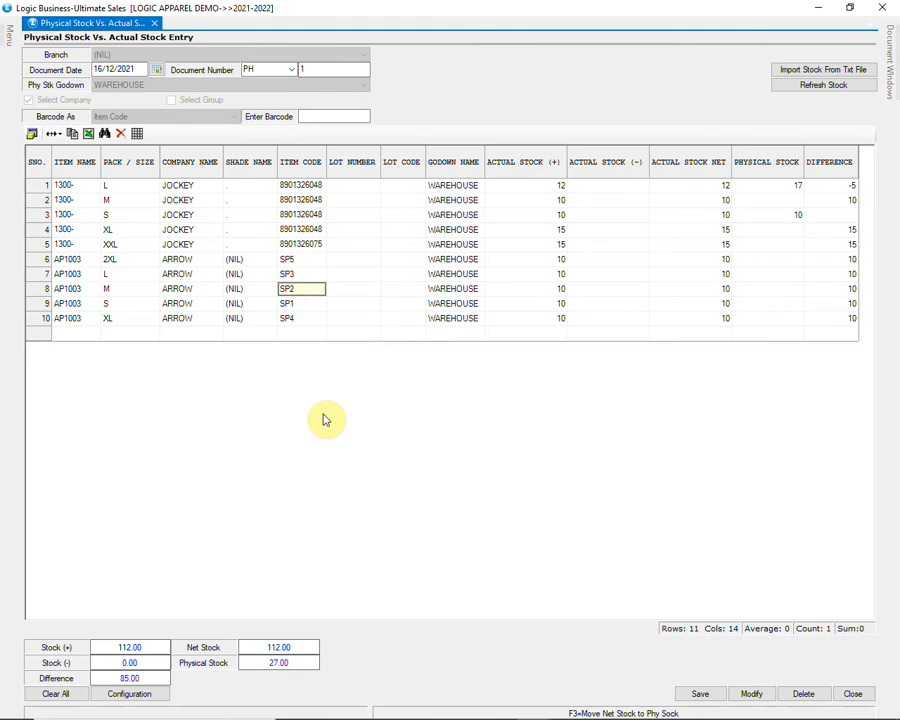
left_click(325, 117)
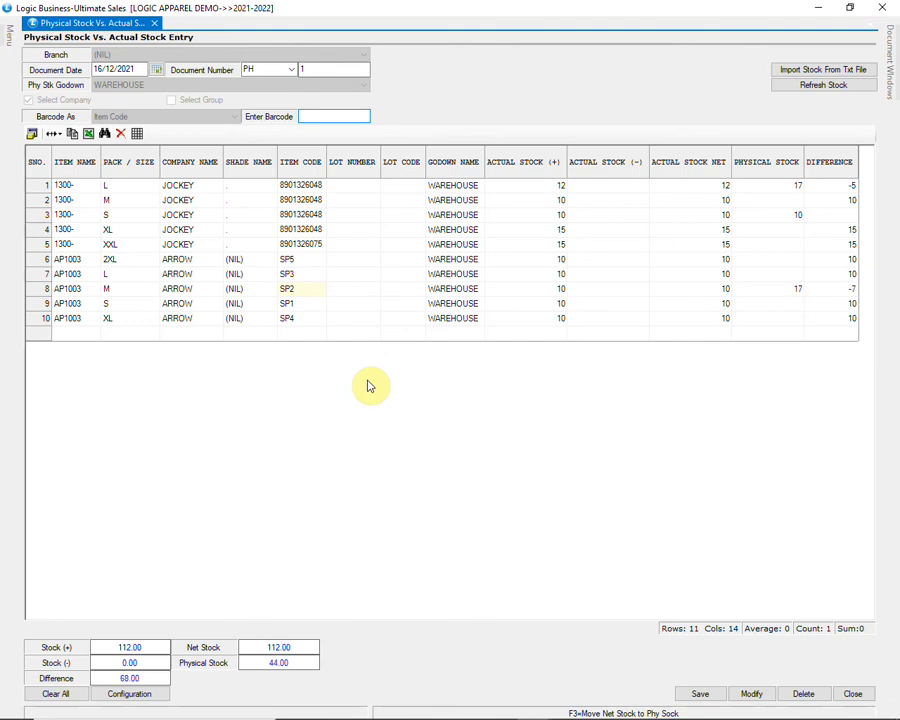
left_click(836, 289)
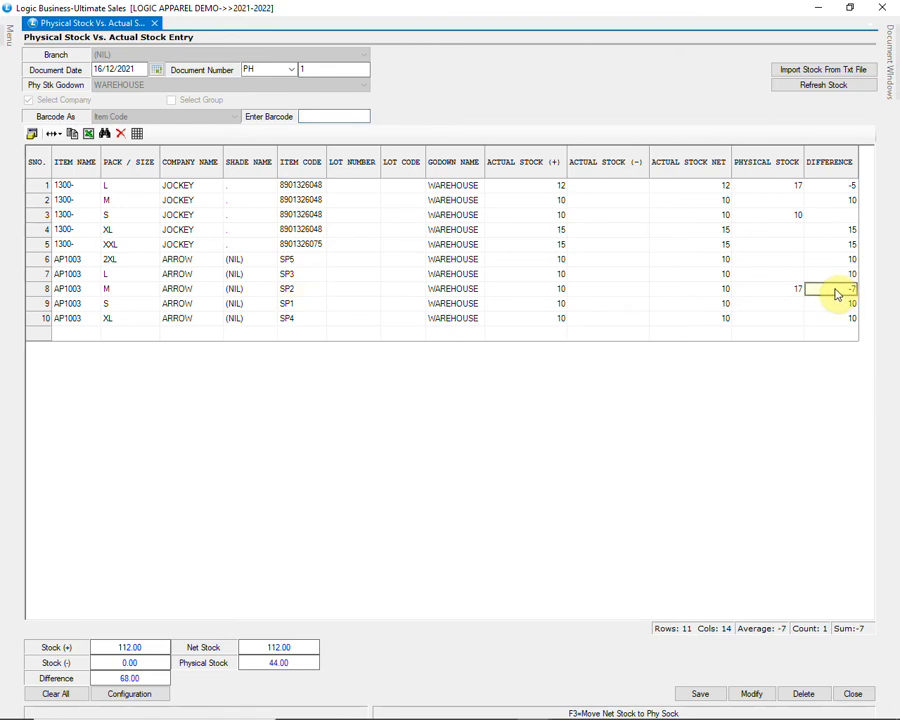
left_click(288, 320)
left_click(337, 118)
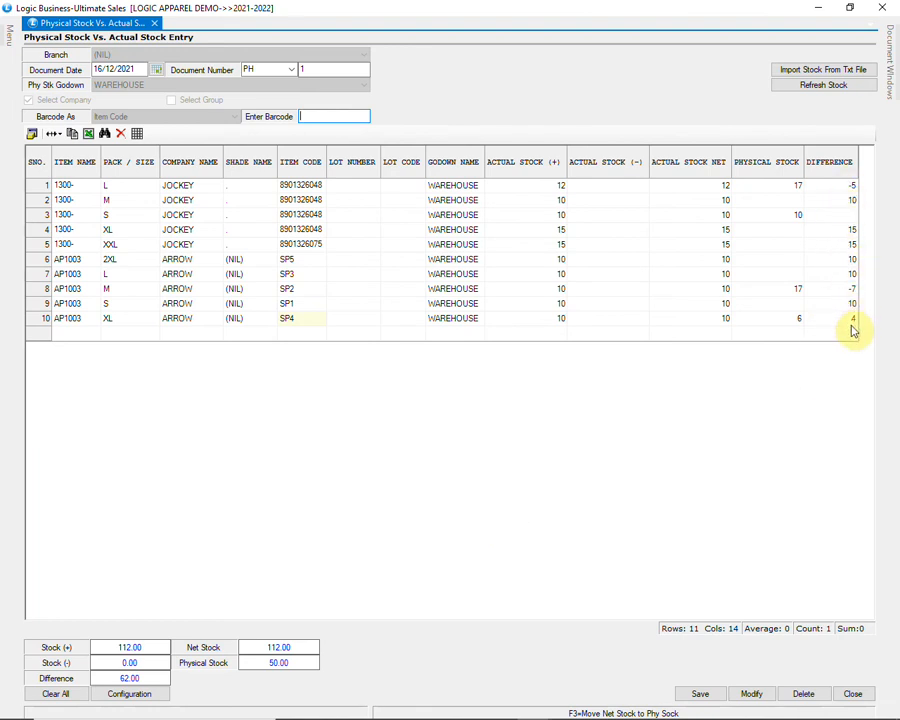
- Save the physical versus actual stock document to disk and close the entry form
left_click(702, 695)
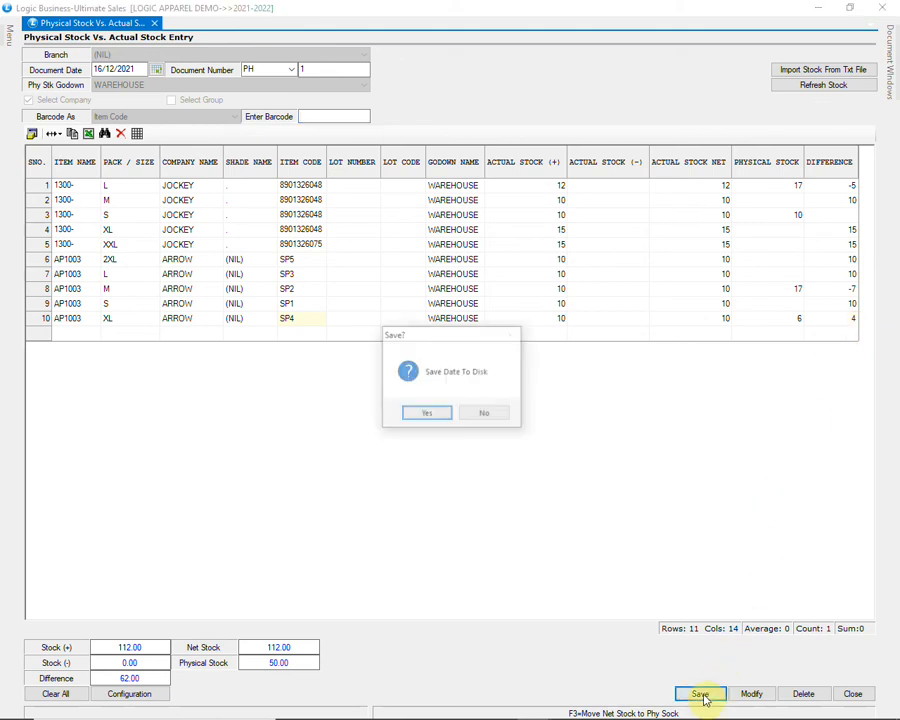
left_click(424, 413)
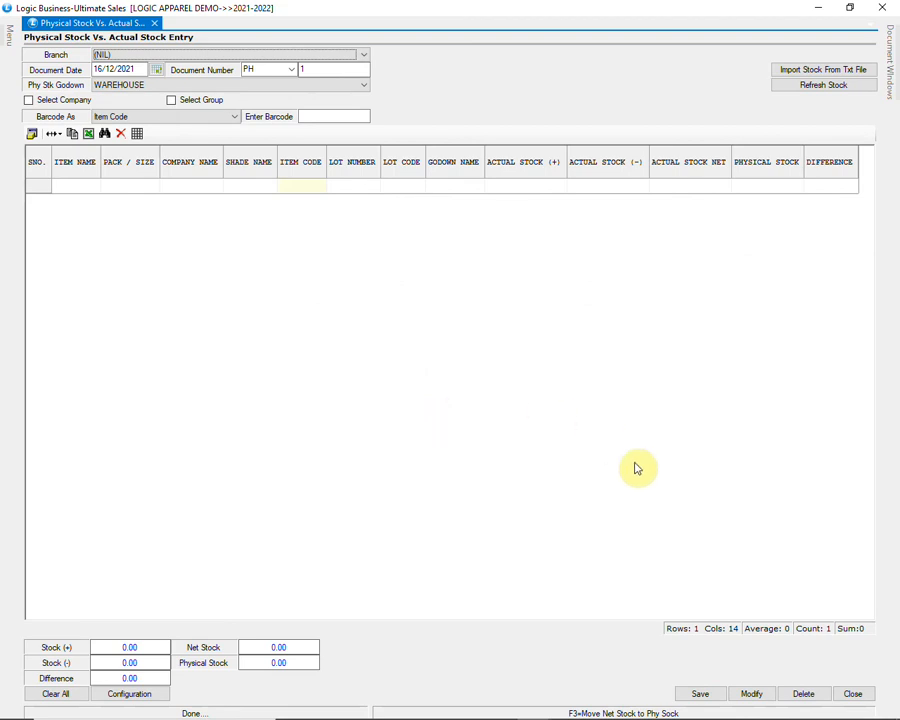
left_click(852, 694)
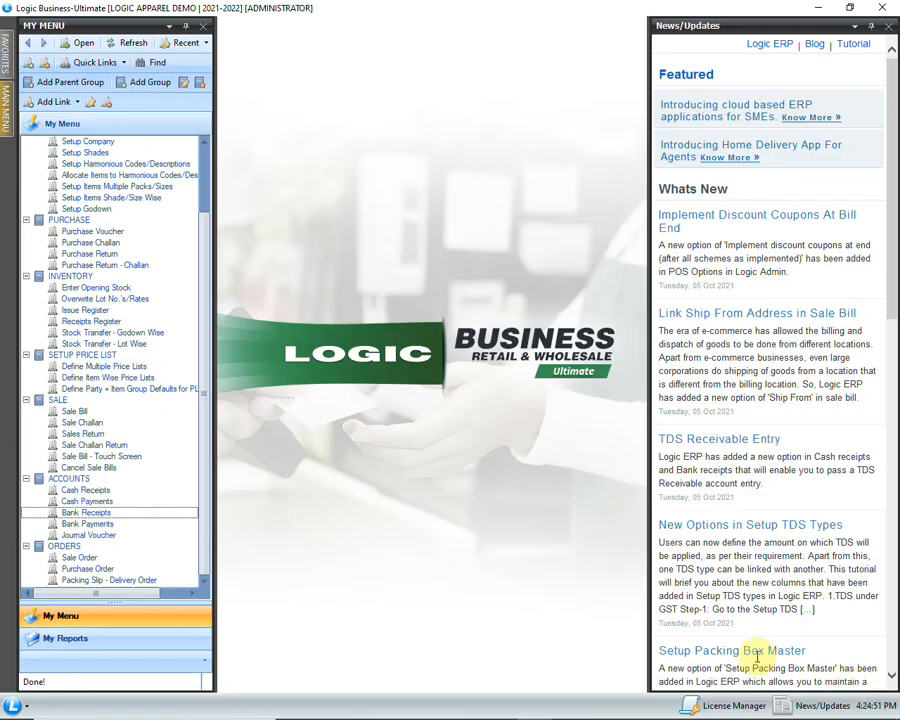
- Open the Physical Vs Actual Stock Doc Wise Report from the stock reports under Reports/Queries
mouse_move(4, 122)
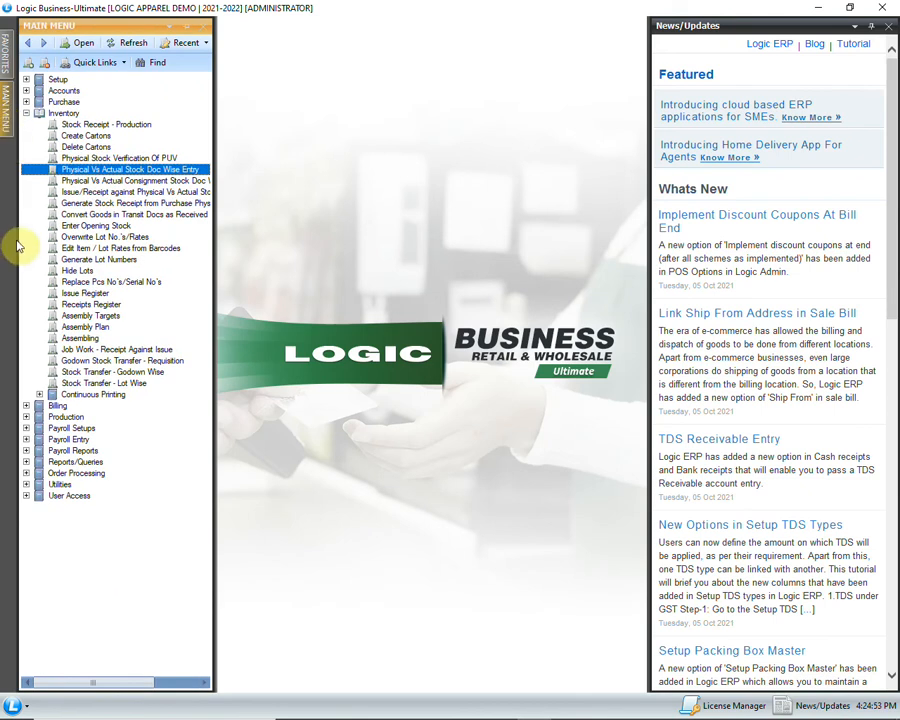
left_click(27, 462)
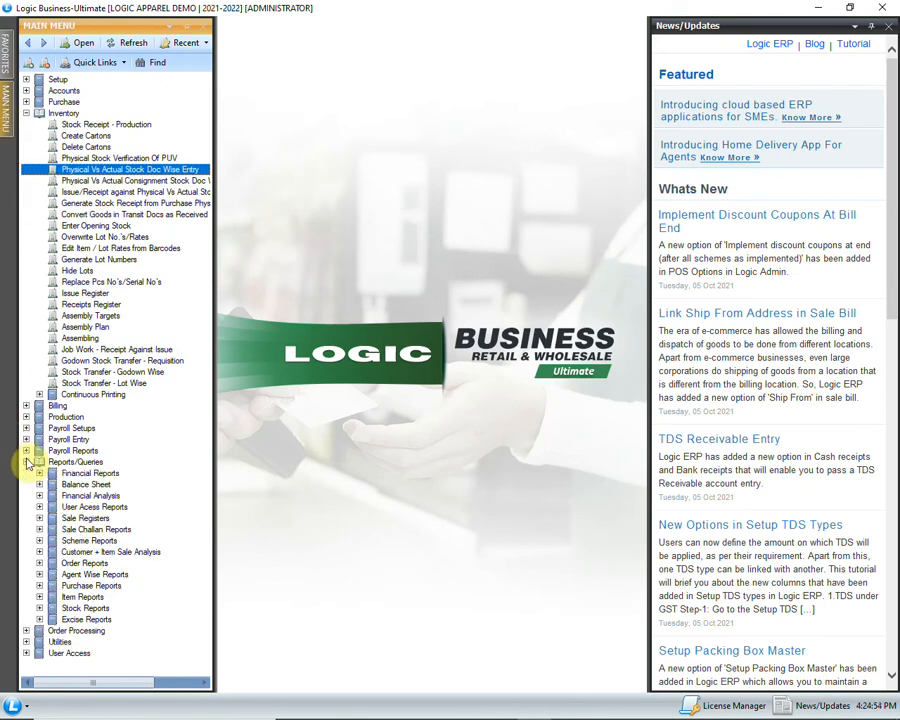
left_click(40, 608)
scroll(70, 630, "down", 9)
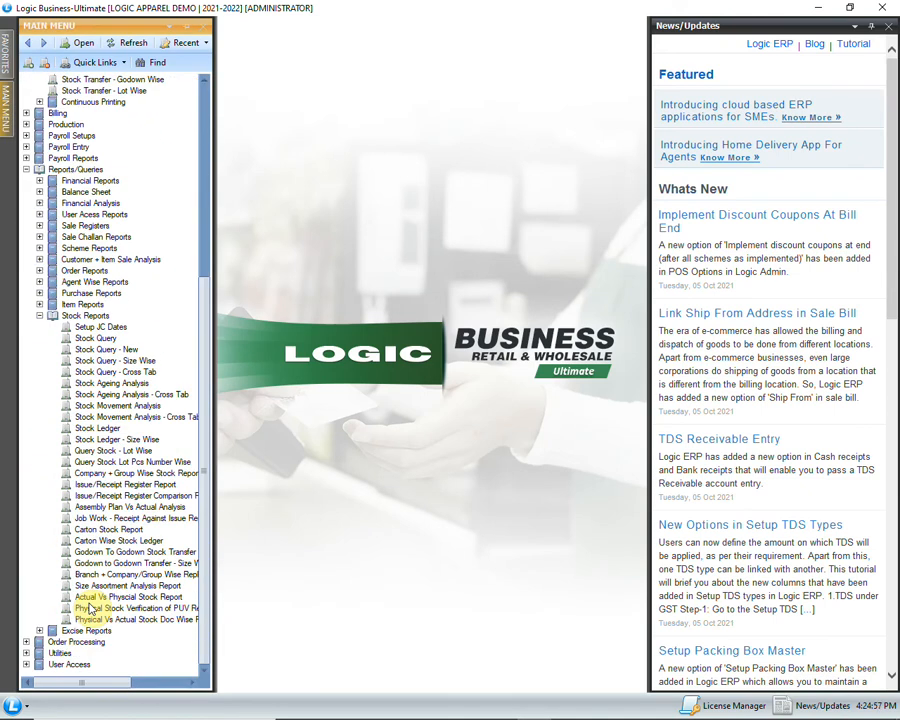
left_click(100, 620)
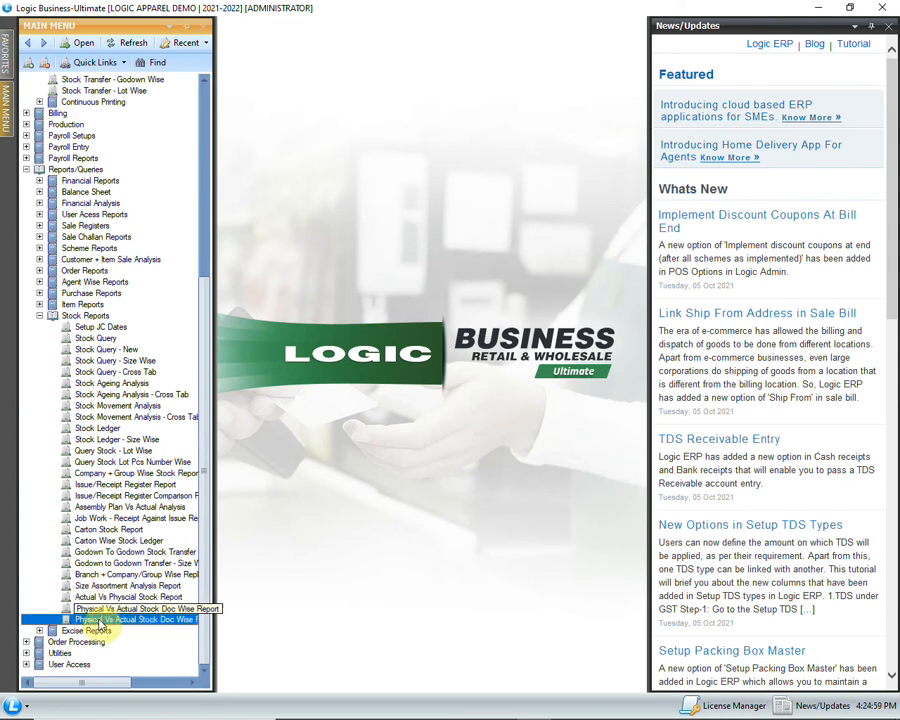
double_click(155, 621)
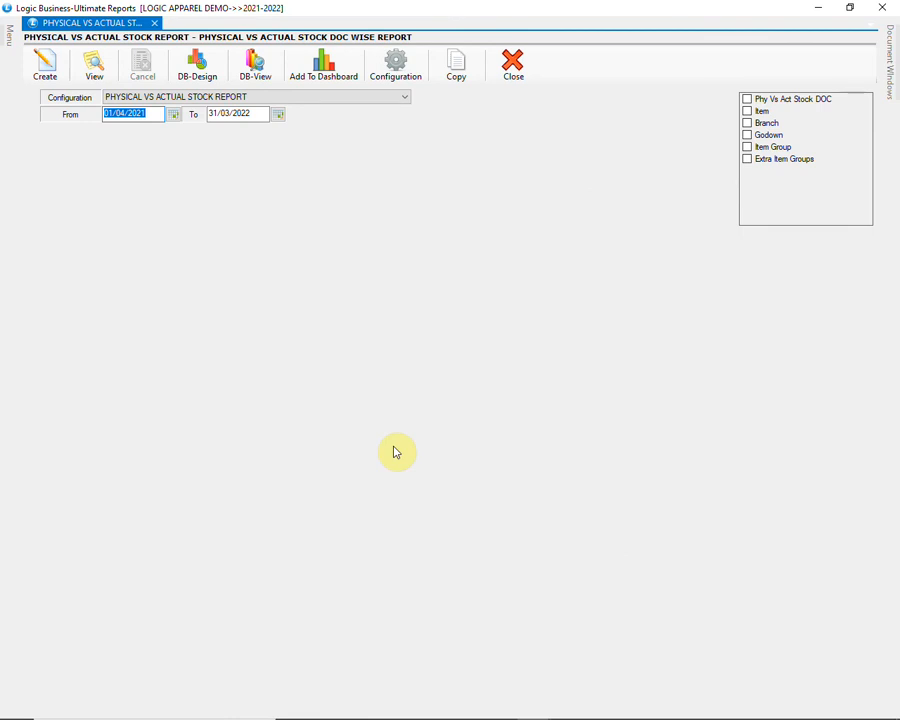
- Create the report for physical vs actual stock document PH1 and check the actual, physical and balance quantities per size
left_click(747, 99)
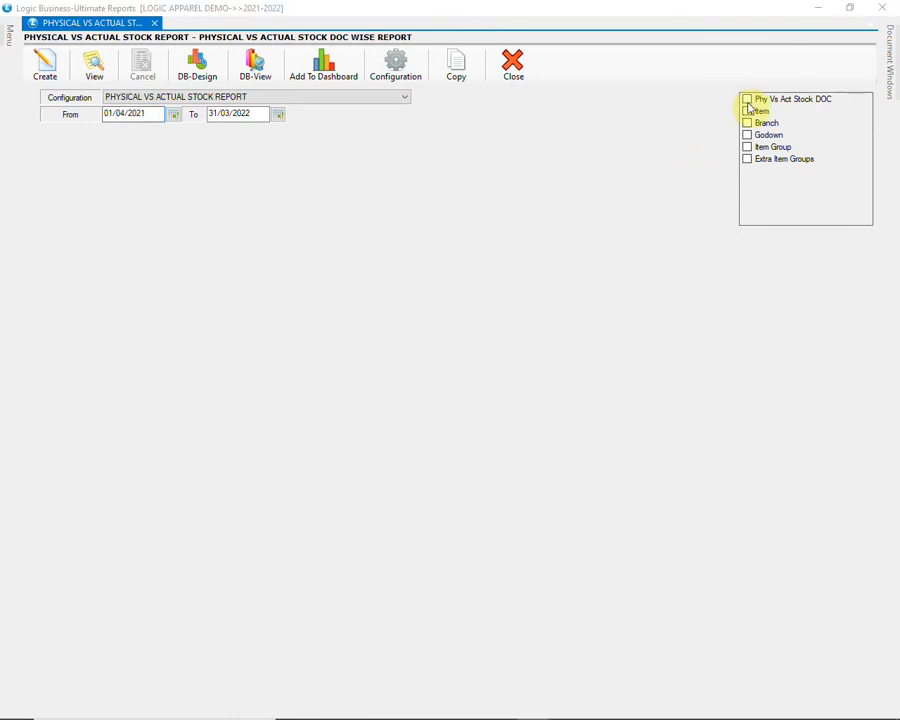
left_click(622, 268)
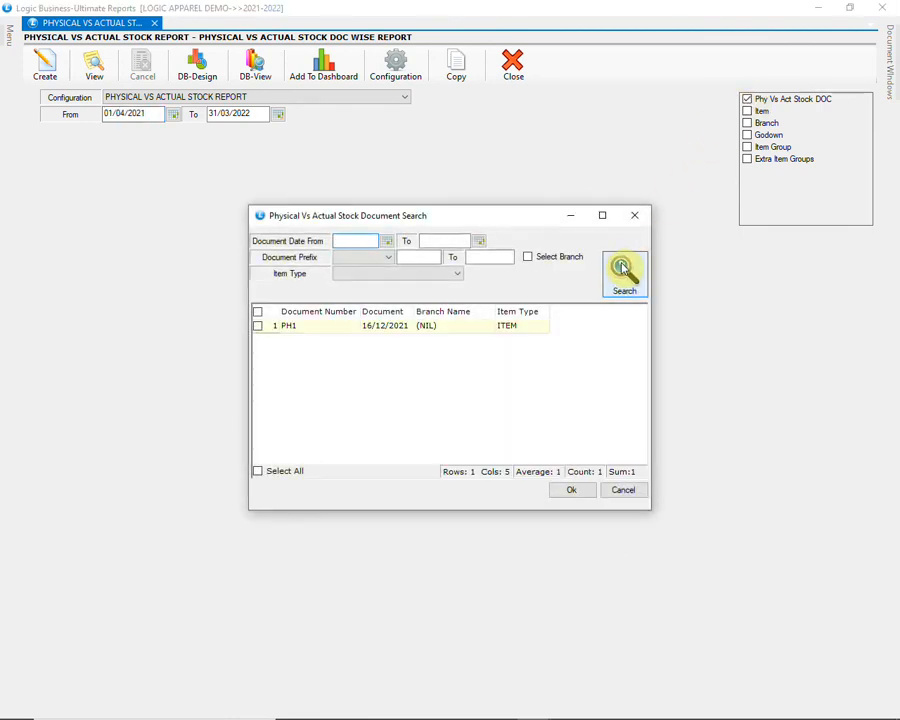
left_click(258, 326)
left_click(572, 490)
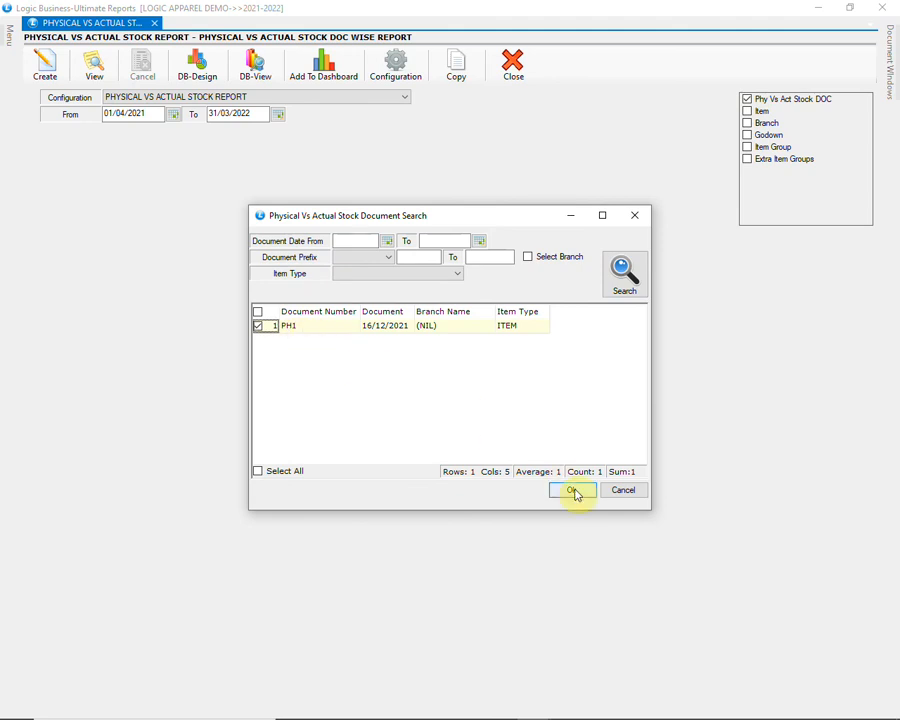
left_click(40, 66)
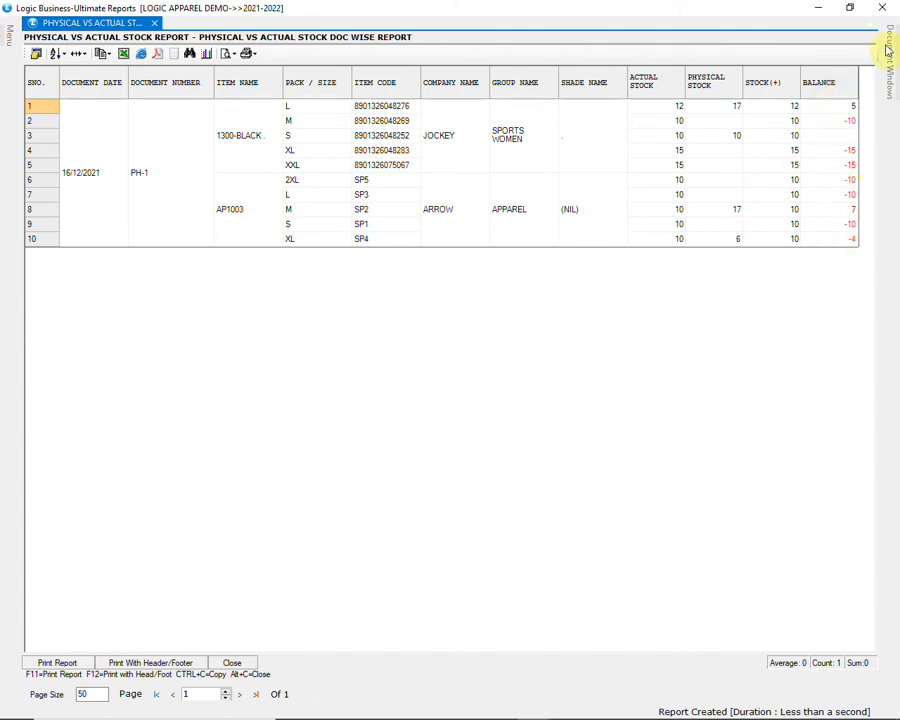
left_click(882, 8)
left_click(882, 8)
- Open the Stock Query report for item-wise closing stock and restrict it to the WAREHOUSE godown
left_click(5, 115)
left_click(90, 339)
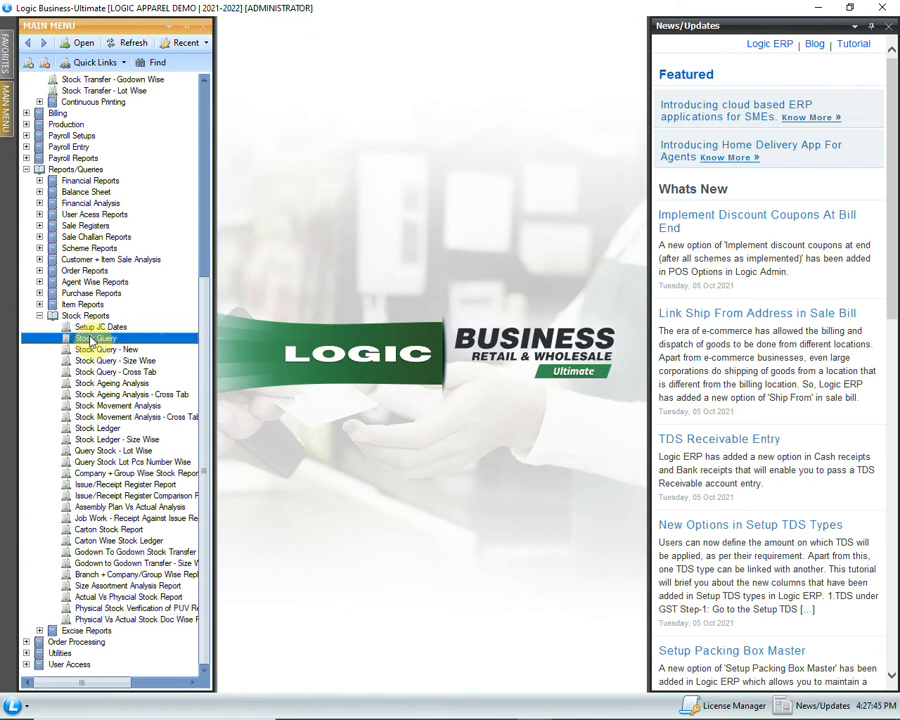
double_click(128, 340)
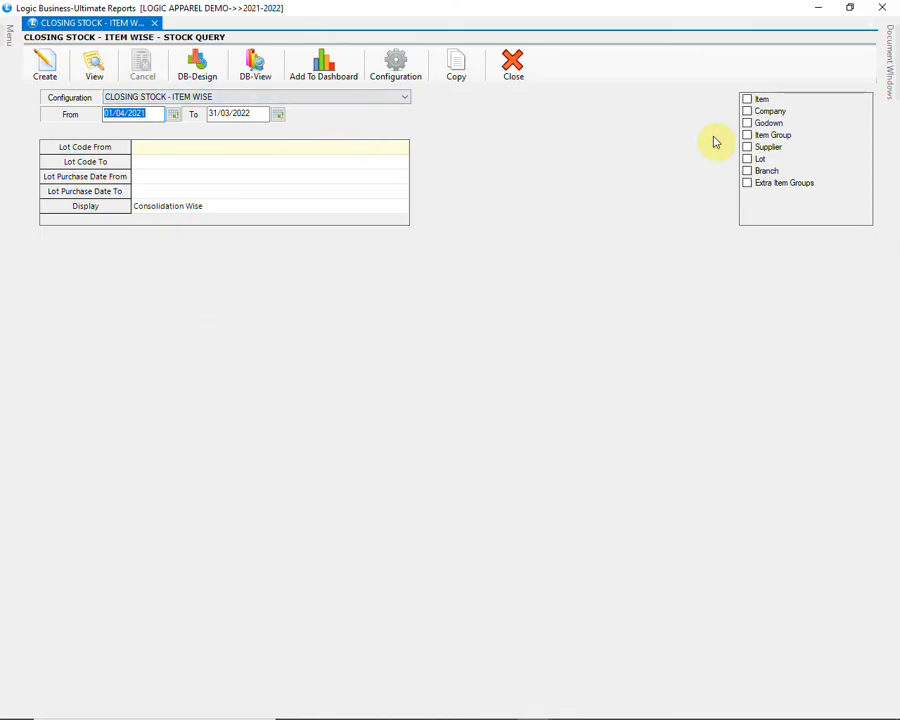
left_click(747, 123)
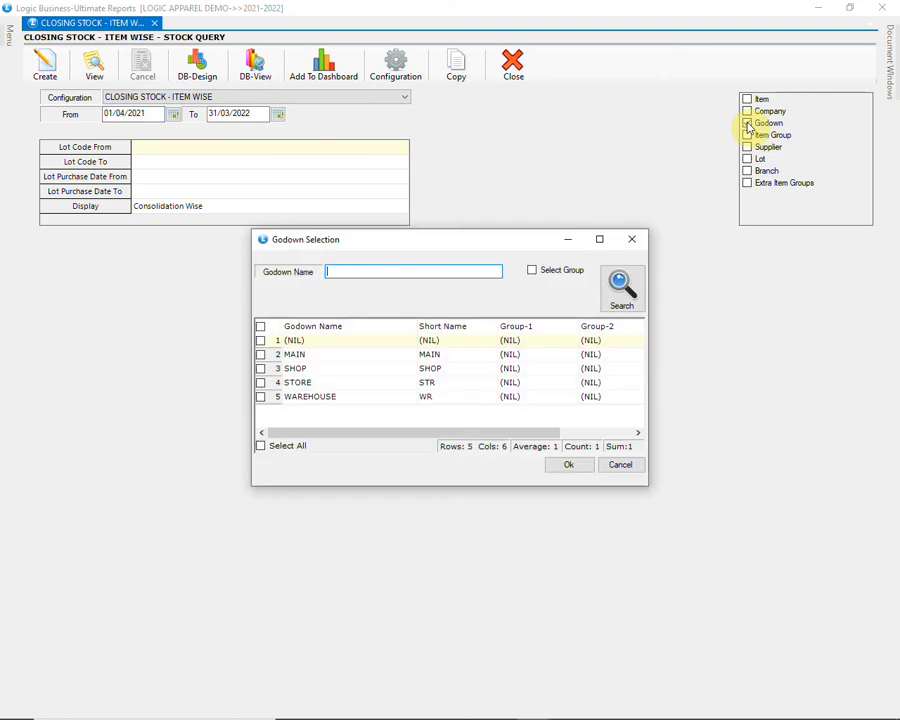
left_click(260, 396)
left_click(560, 465)
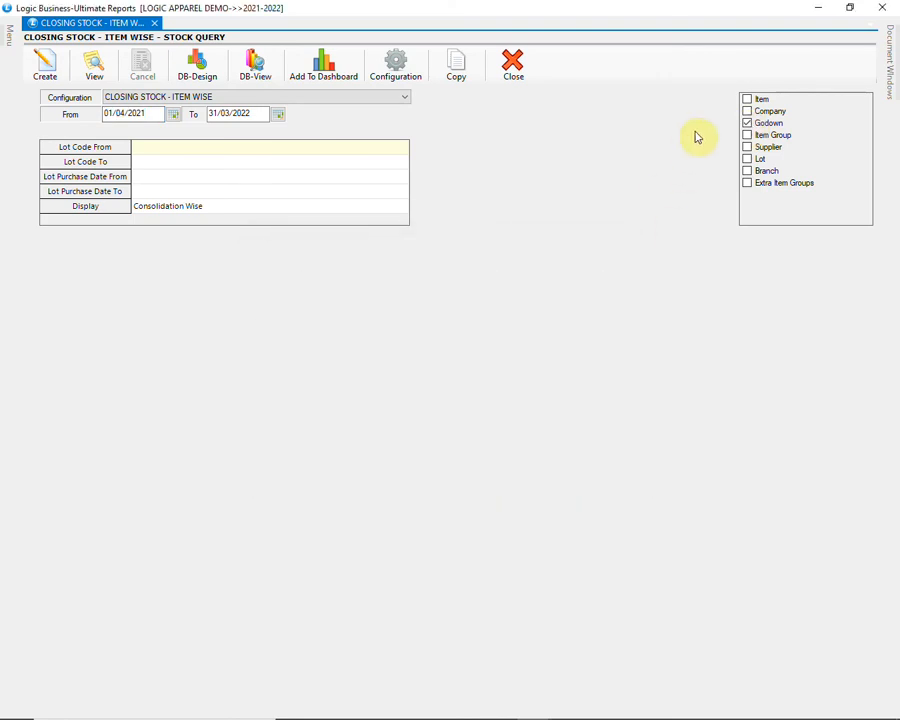
- Limit the stock query to the companies ARROW and JOCKEY, create it, and check the closing stock grand total
left_click(747, 111)
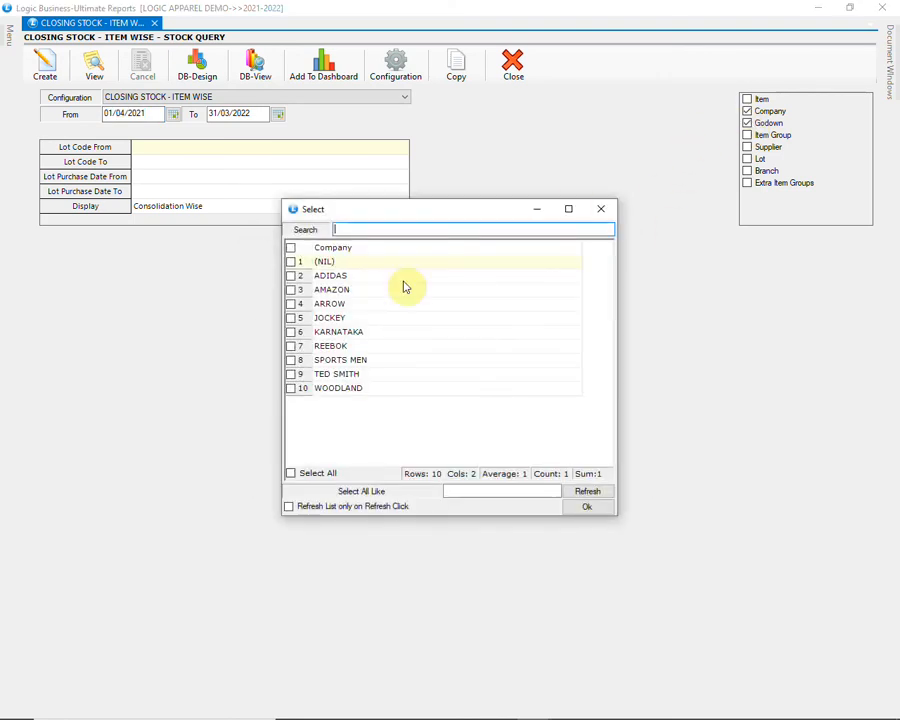
left_click(291, 303)
left_click(291, 317)
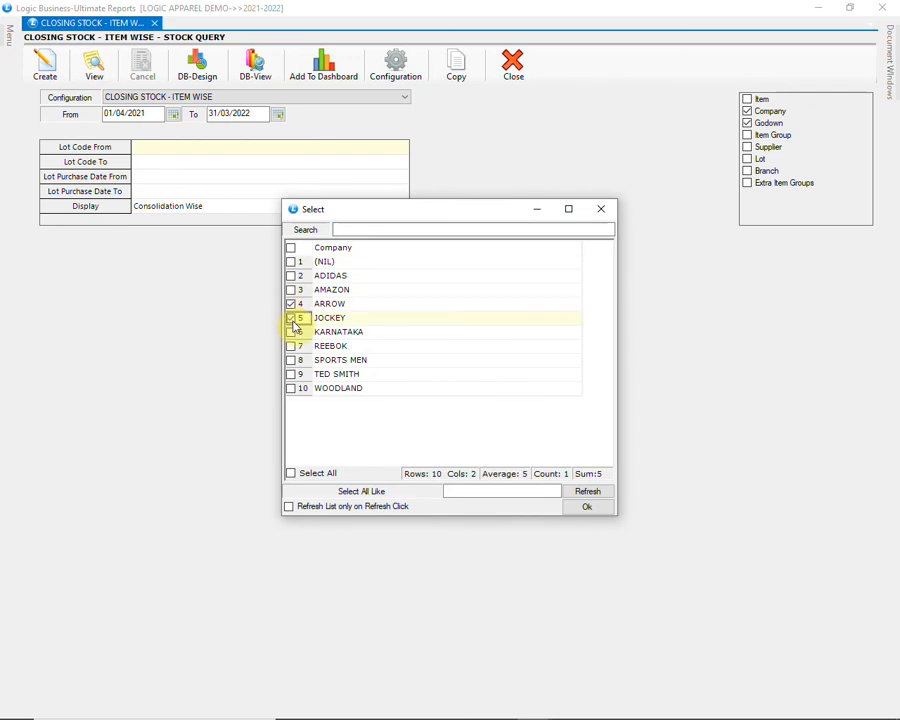
left_click(568, 508)
left_click(44, 63)
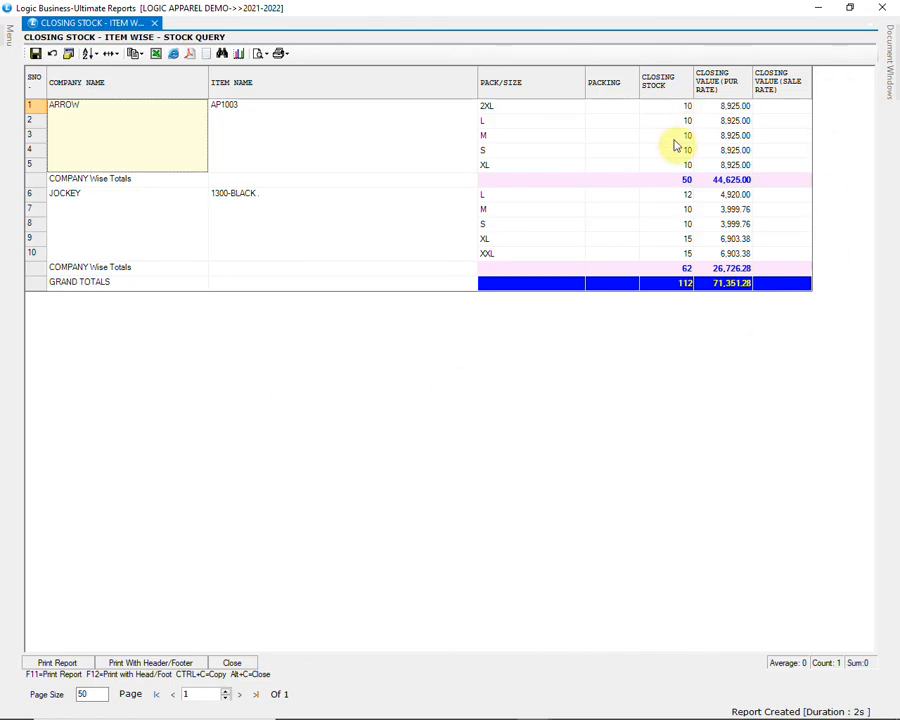
left_click(660, 284)
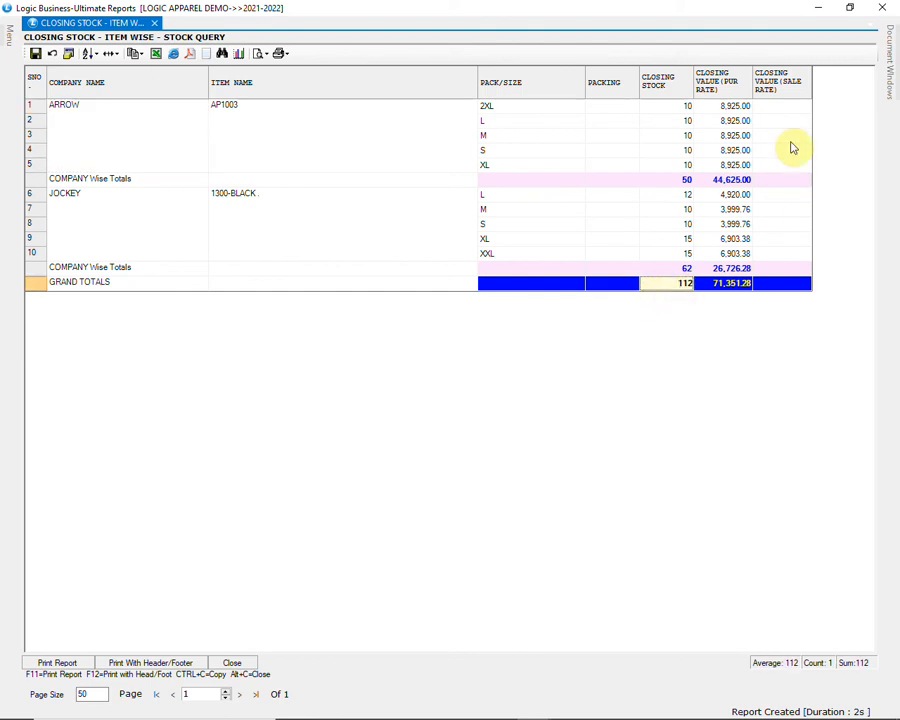
left_click(809, 16)
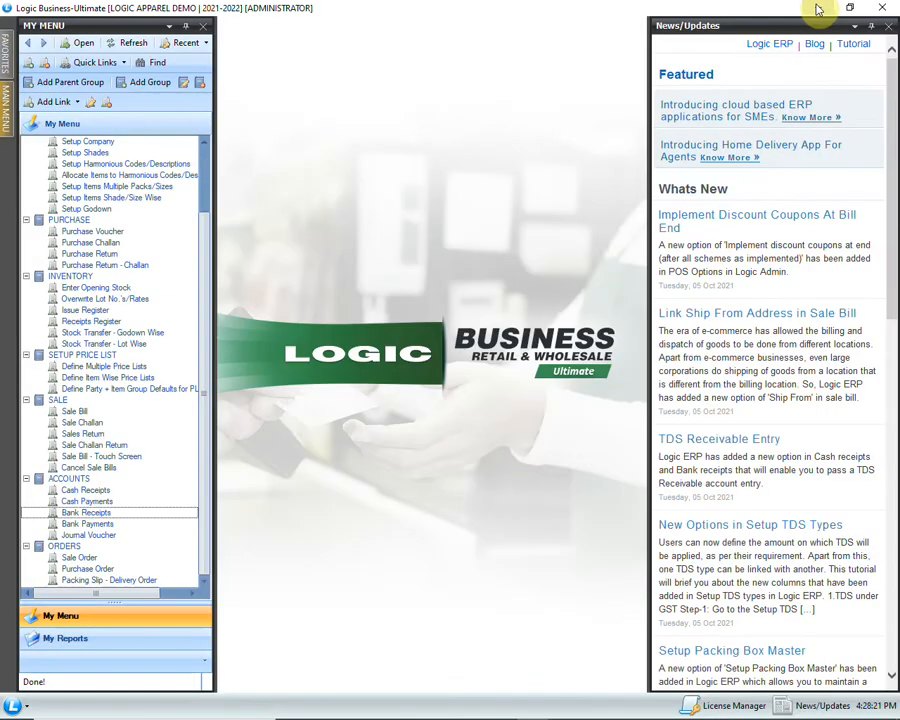
- Open the Inventory entry form for Issue/Receipt against Physical Vs Actual Stock Doc Wise
left_click(6, 104)
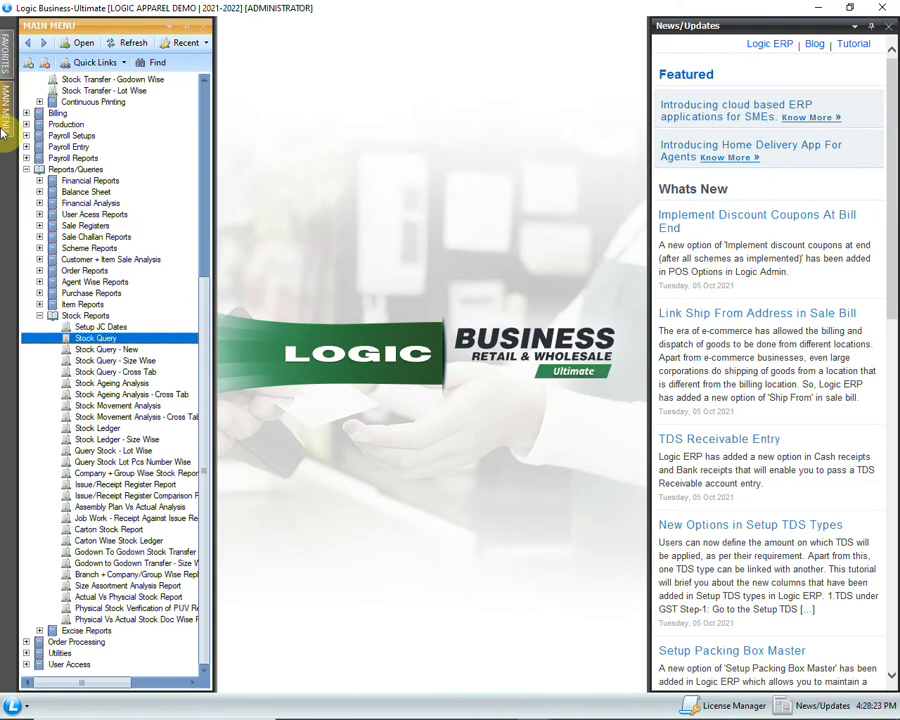
scroll(203, 155, "up", 8)
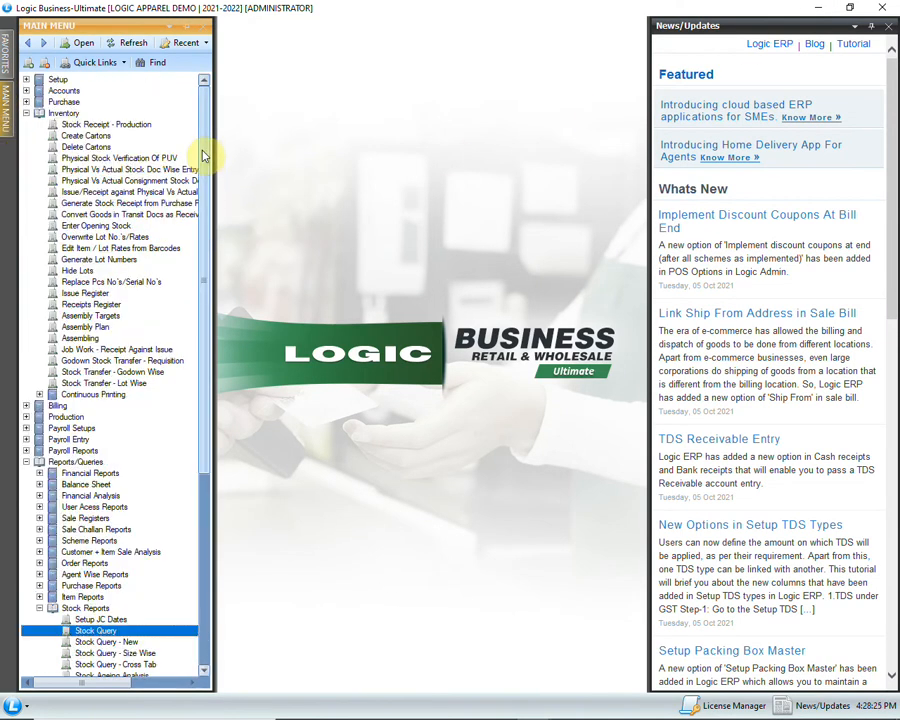
left_click(125, 192)
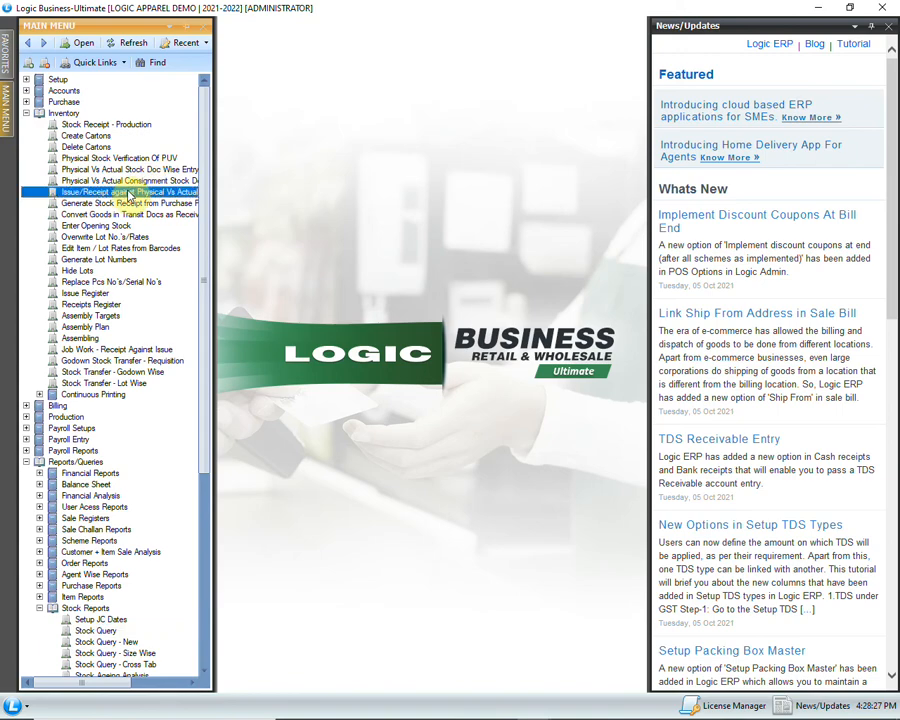
double_click(127, 193)
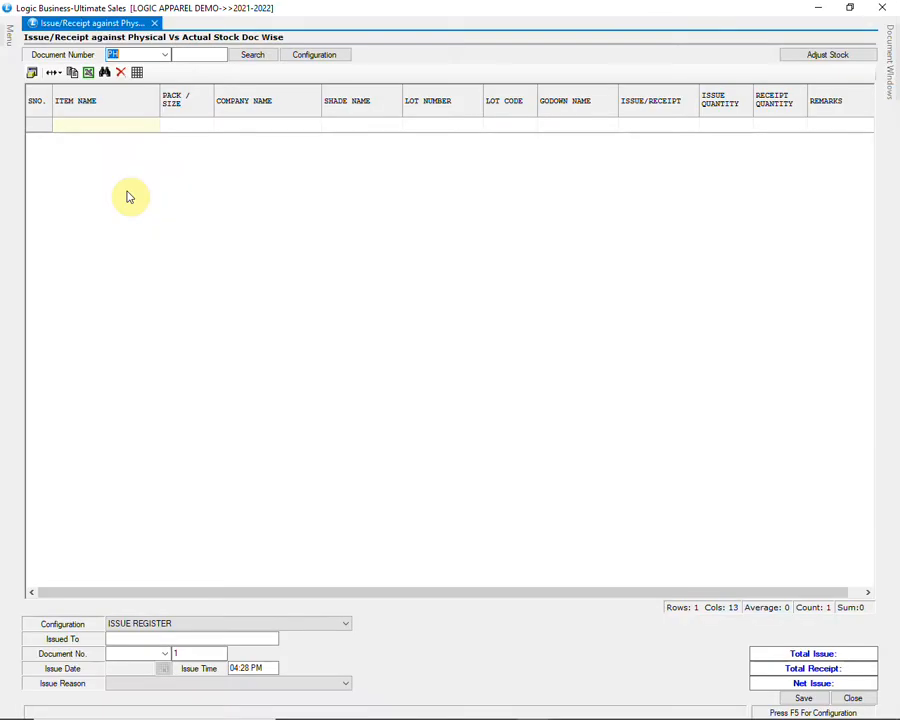
- Select physical vs actual stock document PH1 and generate its stock adjustment issue and receipt lines
key("Return")
left_click(254, 55)
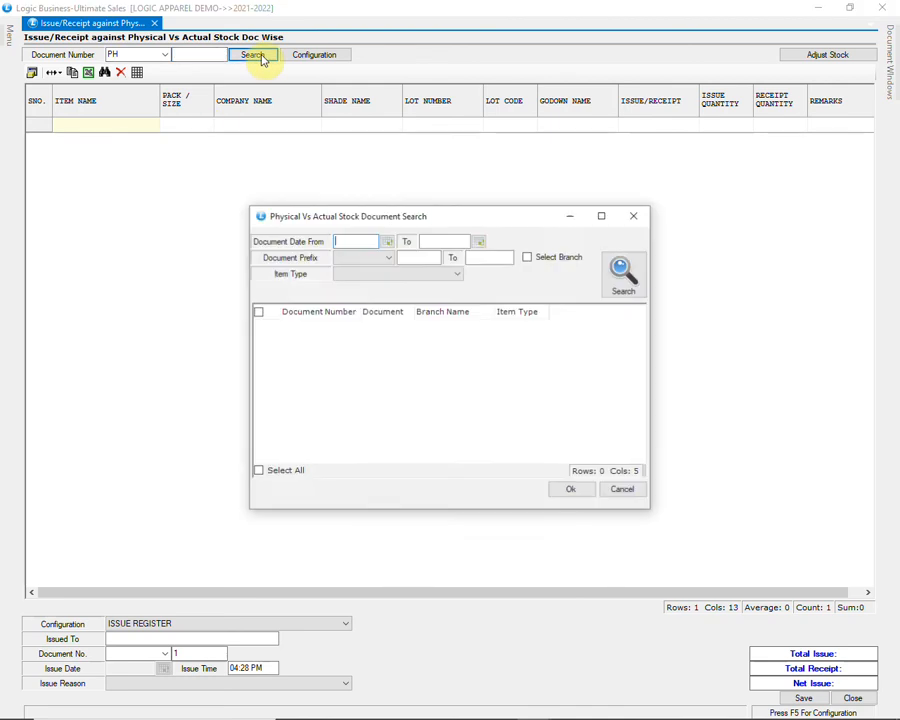
left_click(287, 328)
left_click(258, 327)
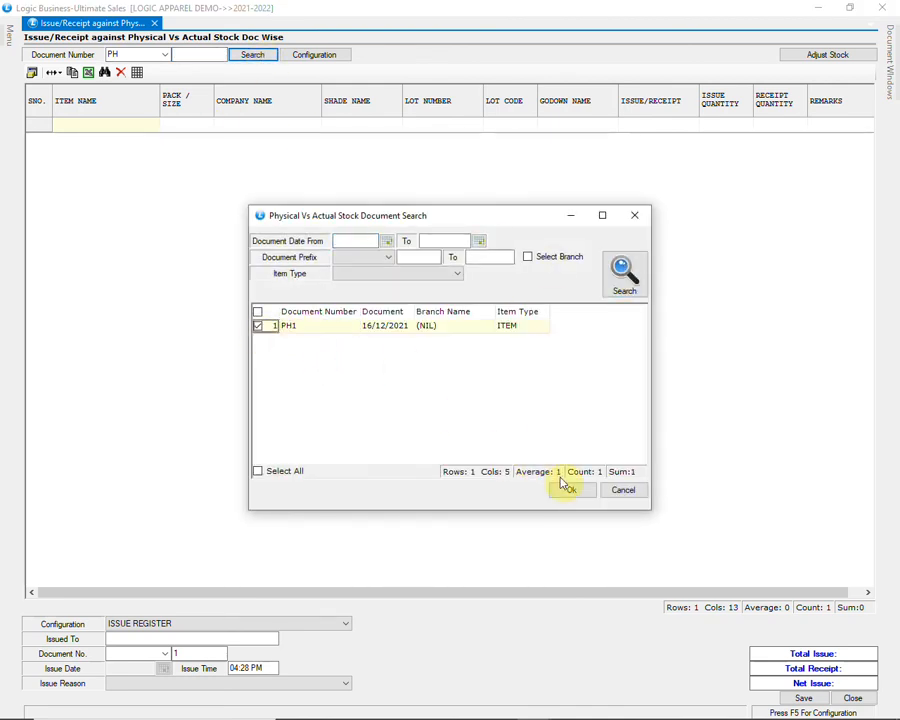
left_click(571, 489)
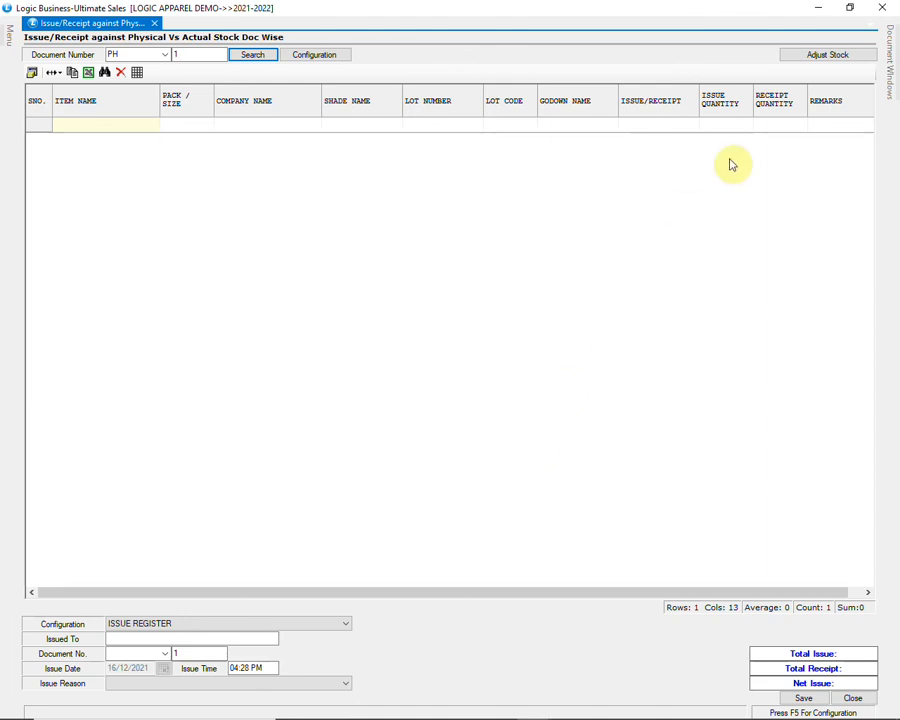
left_click(802, 55)
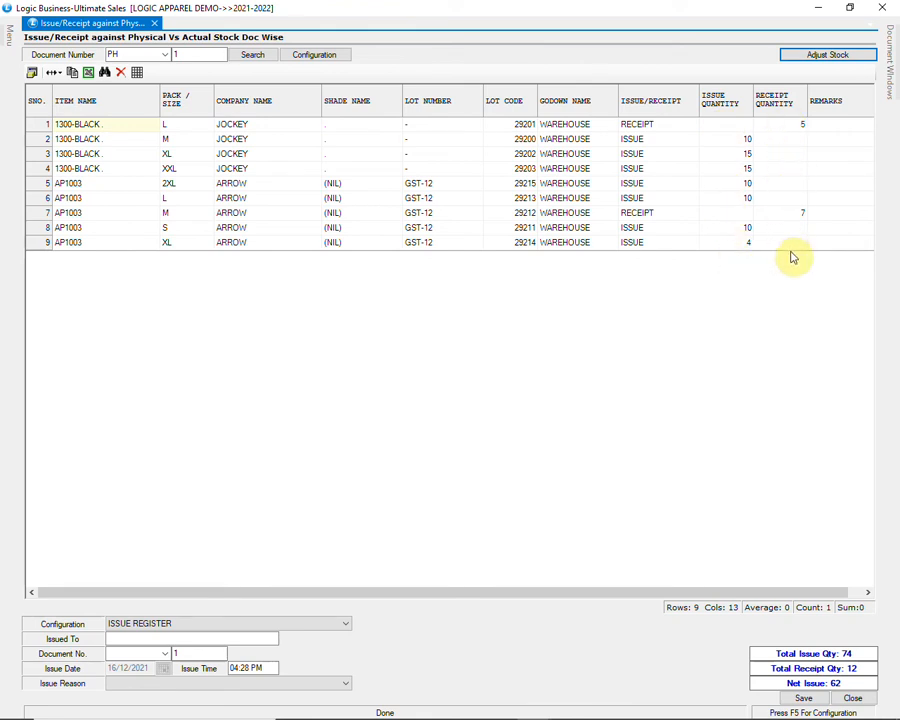
- Set Issued To as STOCK with document prefix st, save the issue/receipt adjustment, and close the form
left_click(201, 639)
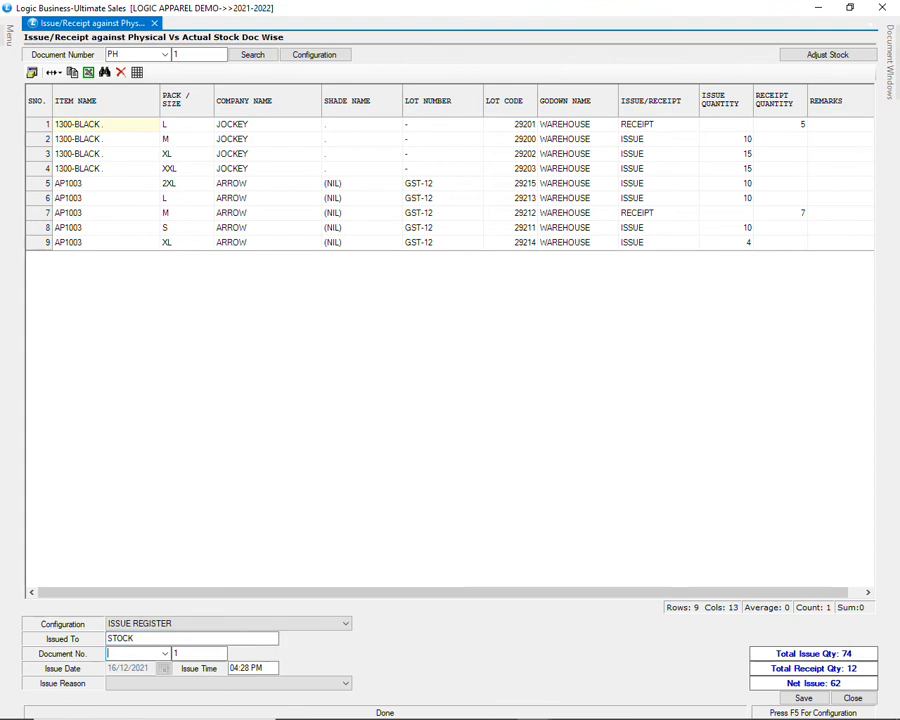
key("Tab")
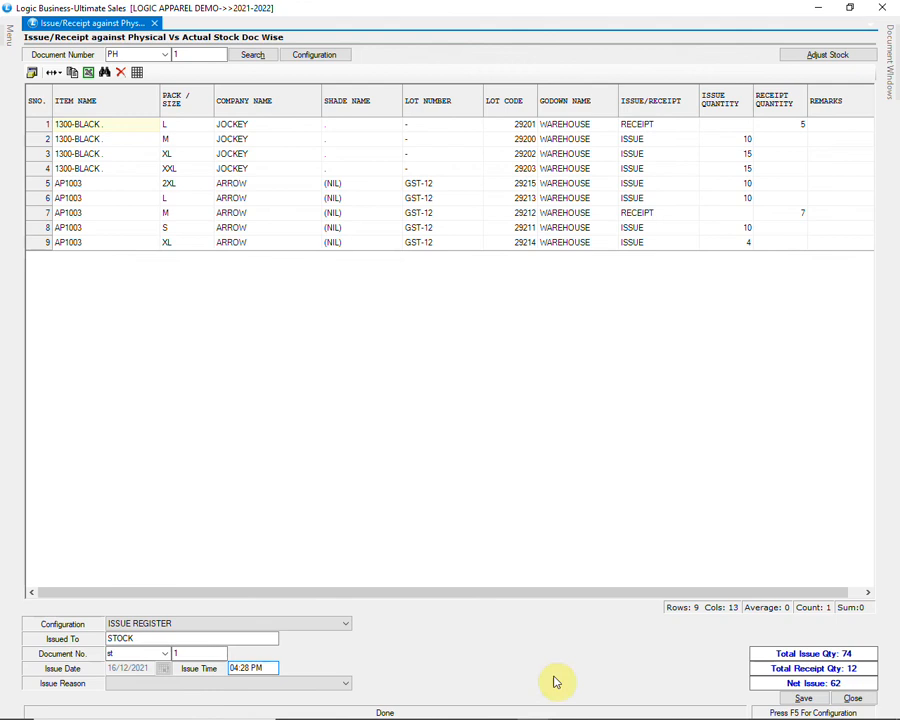
left_click(802, 698)
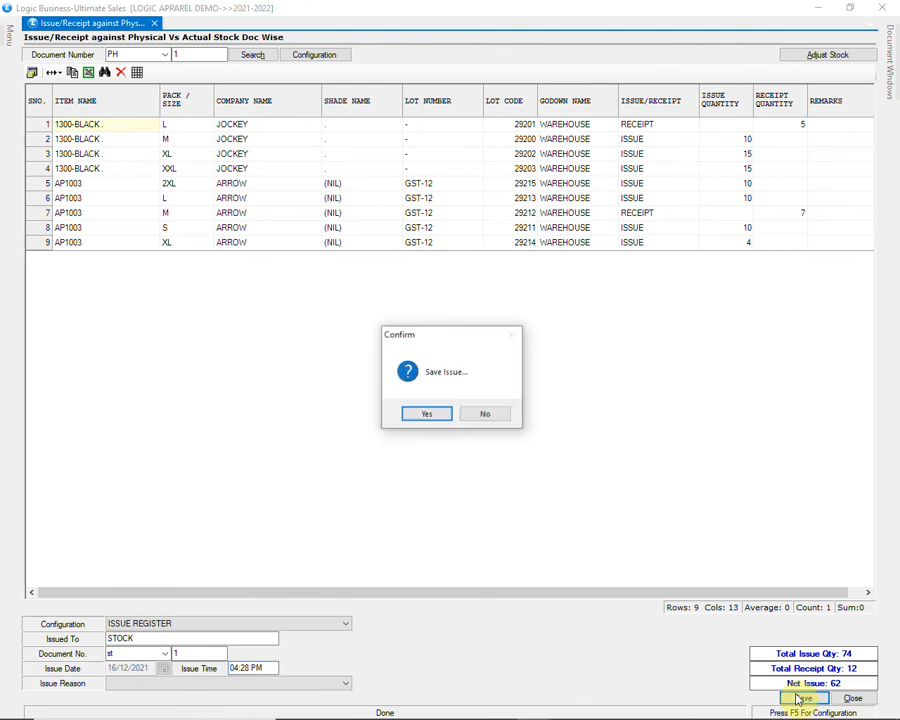
left_click(419, 416)
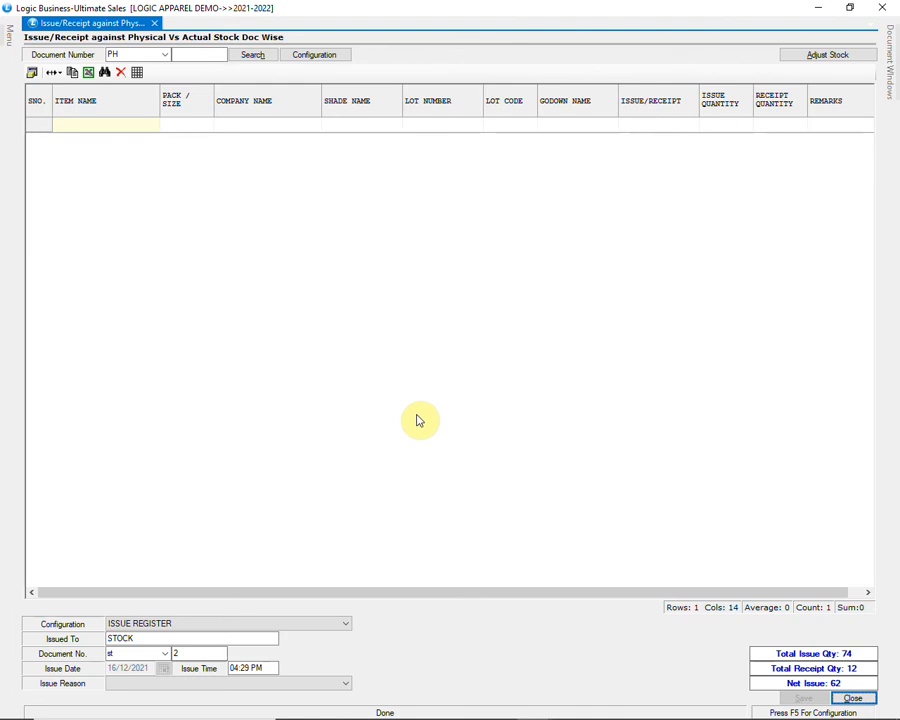
left_click(877, 8)
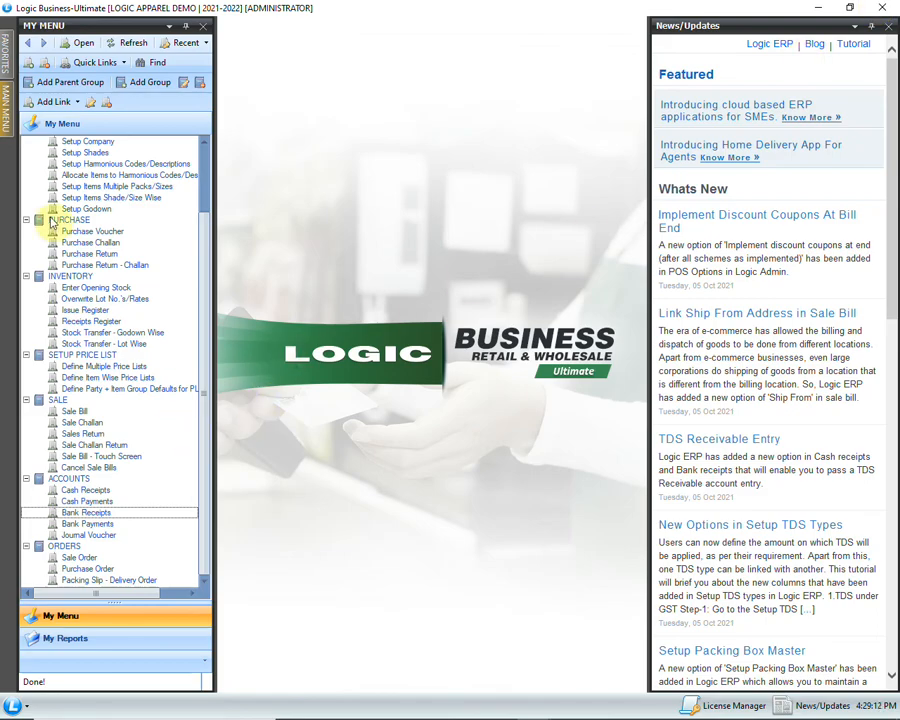
- Refresh the ARROW and JOCKEY closing stock report, check the closing stock grand total, and close the report
key("alt+Tab")
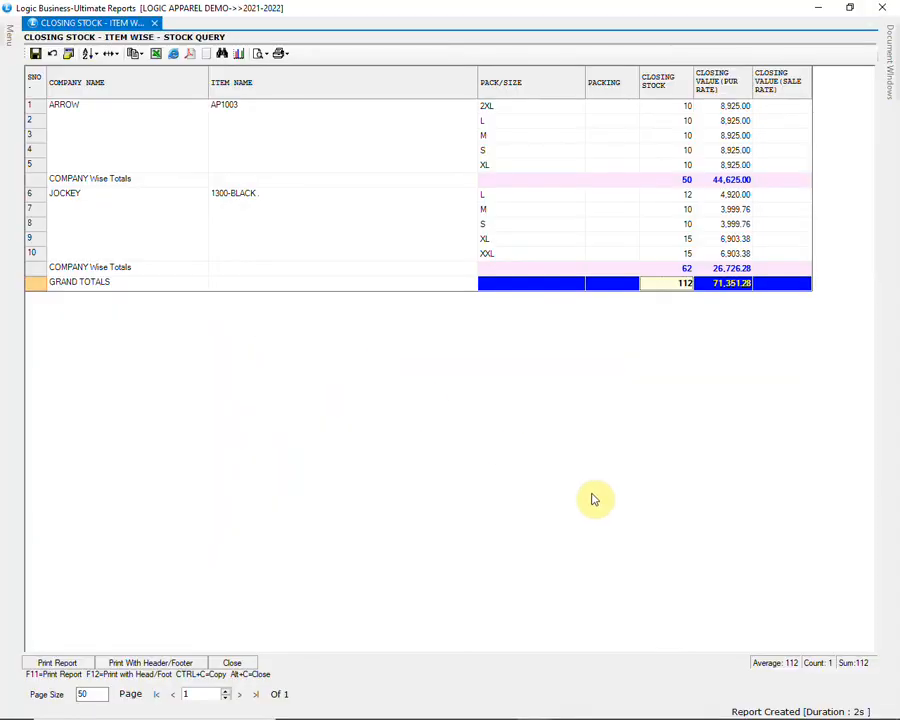
key("F5")
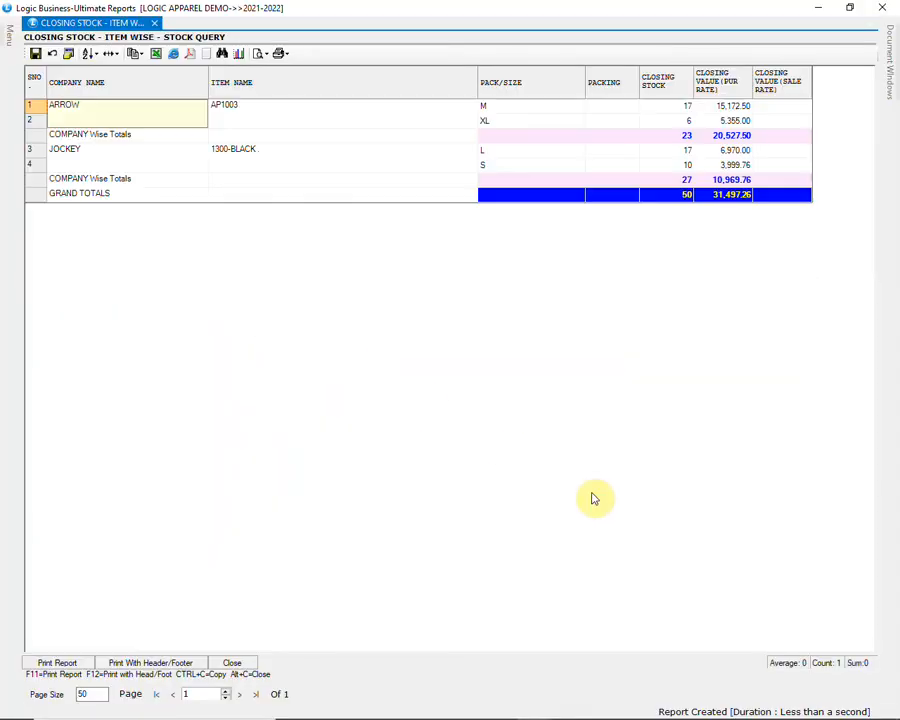
left_click(682, 195)
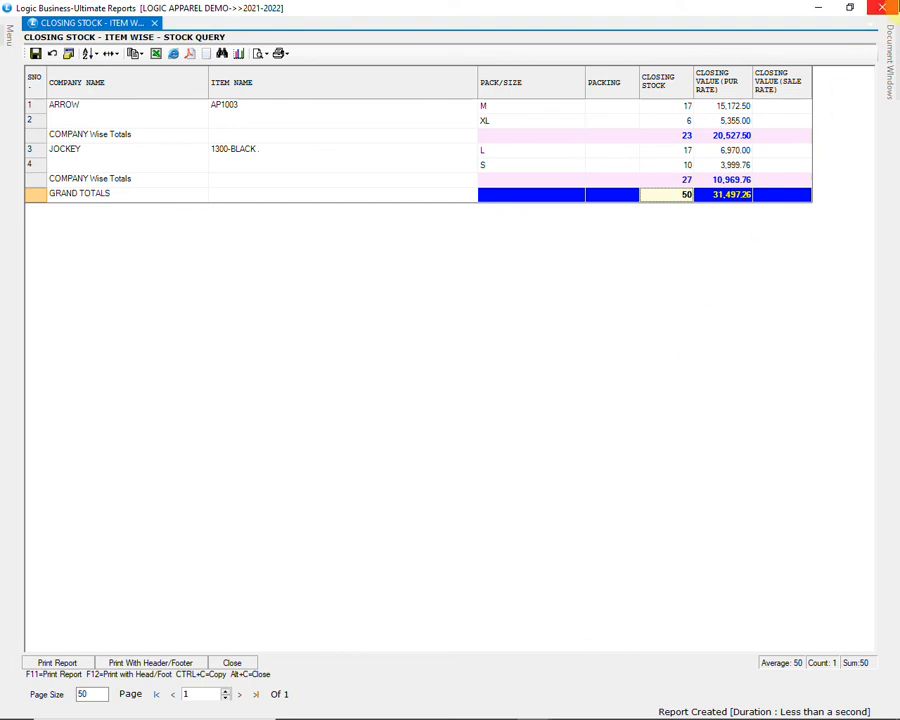
left_click(881, 7)
left_click(881, 7)
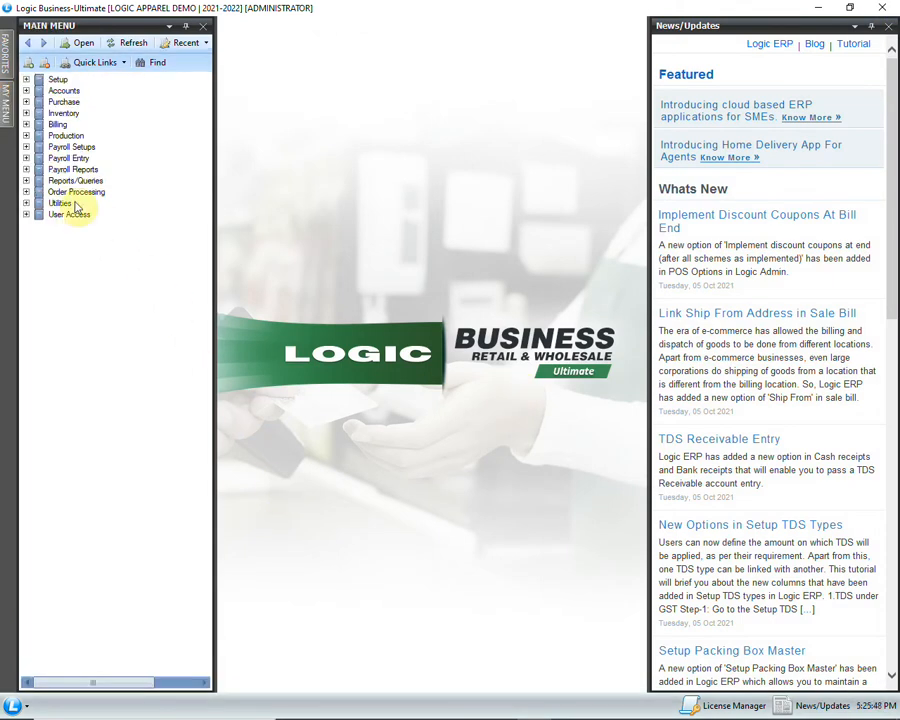
- Open the Ledger report from the Financial Reports group of Reports/Queries
left_click(30, 182)
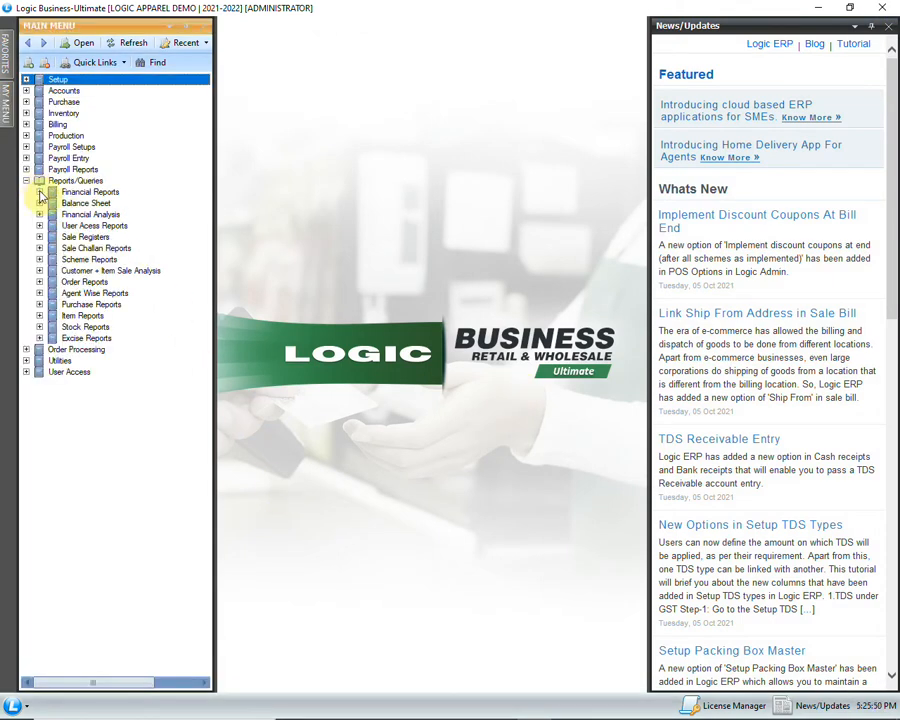
left_click(40, 192)
left_click(112, 237)
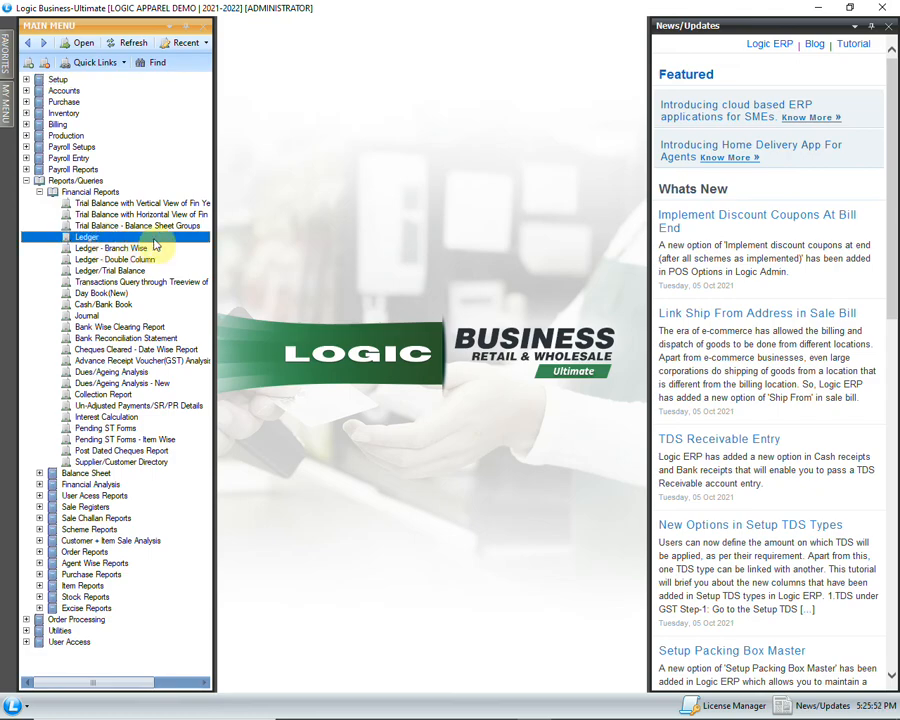
double_click(157, 239)
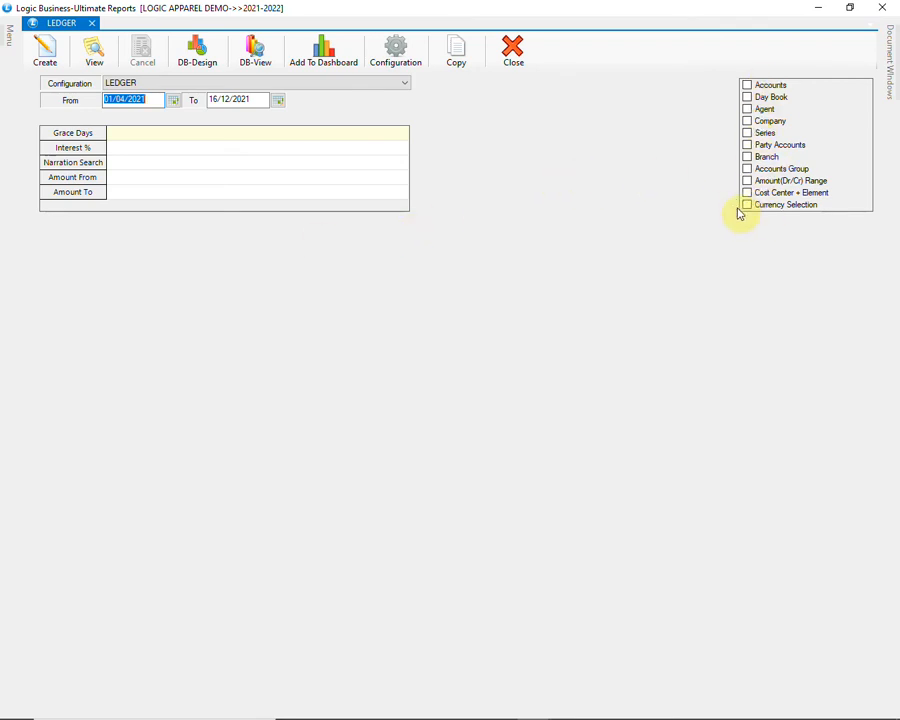
- Filter the ledger by accounts group BEATS, level 1, PHASE-1, generate the report, and close its output
left_click(747, 169)
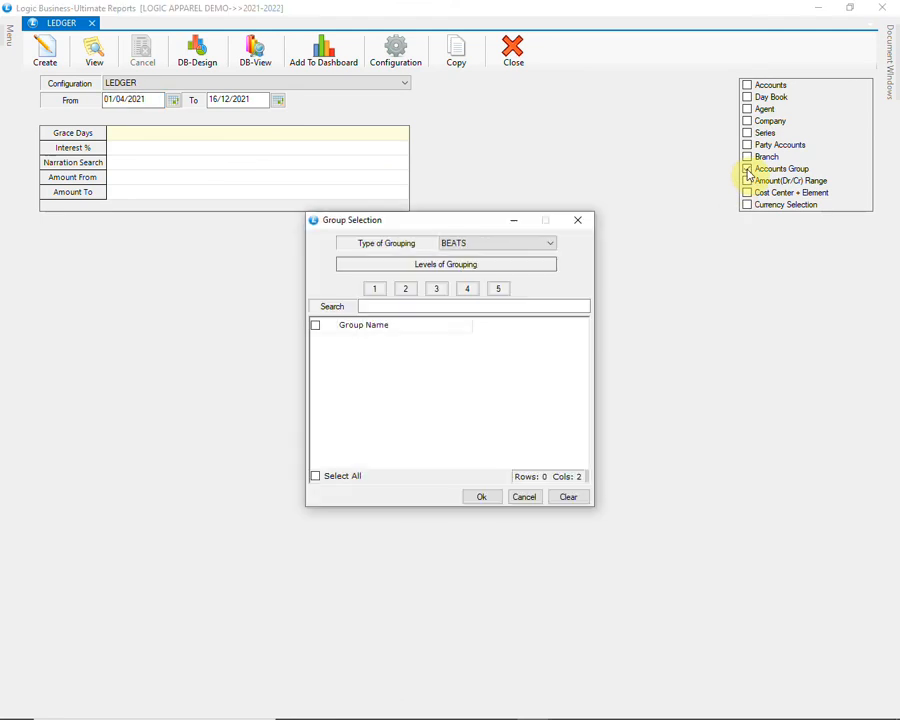
left_click(479, 246)
left_click(481, 250)
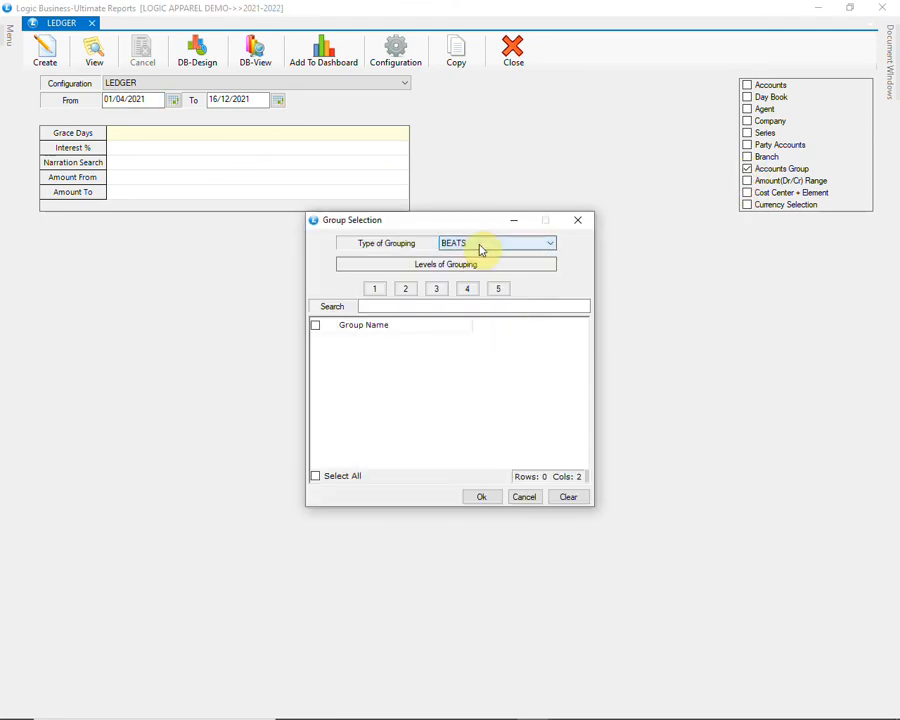
left_click(387, 289)
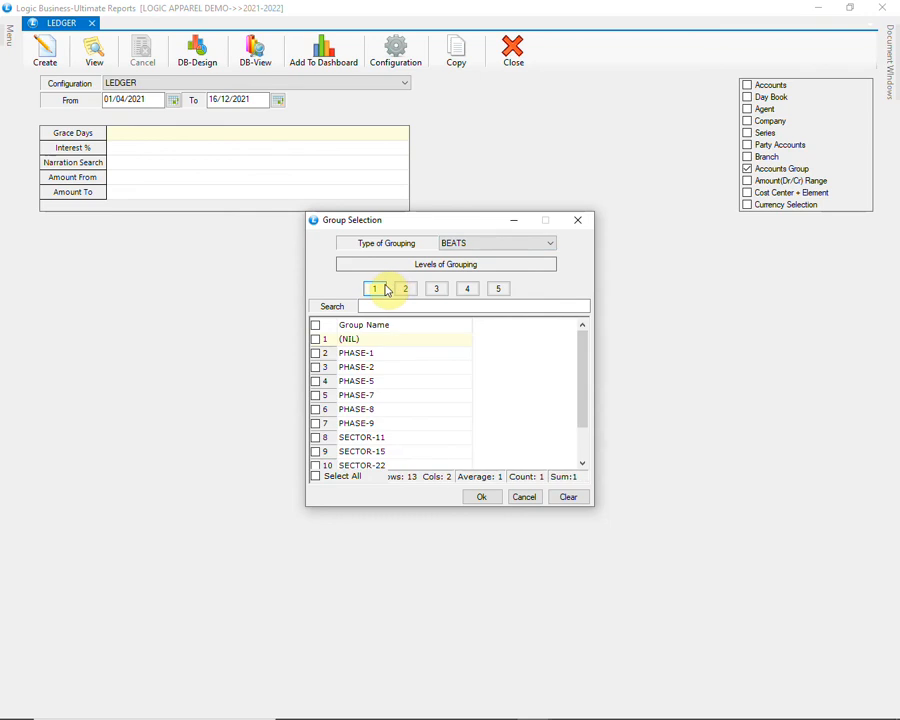
left_click(403, 289)
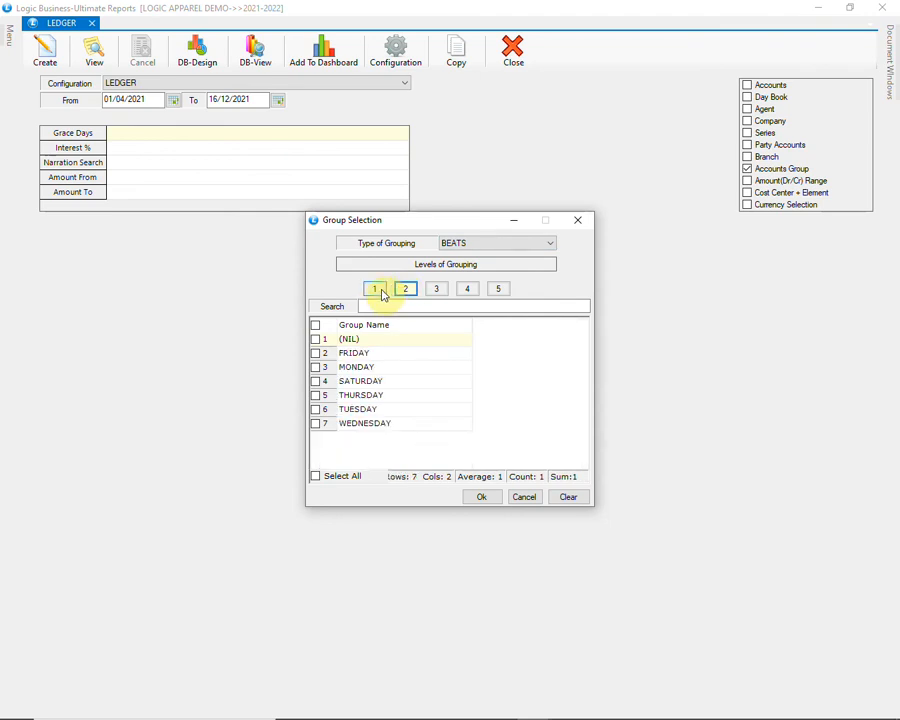
left_click(375, 289)
left_click(316, 353)
left_click(481, 497)
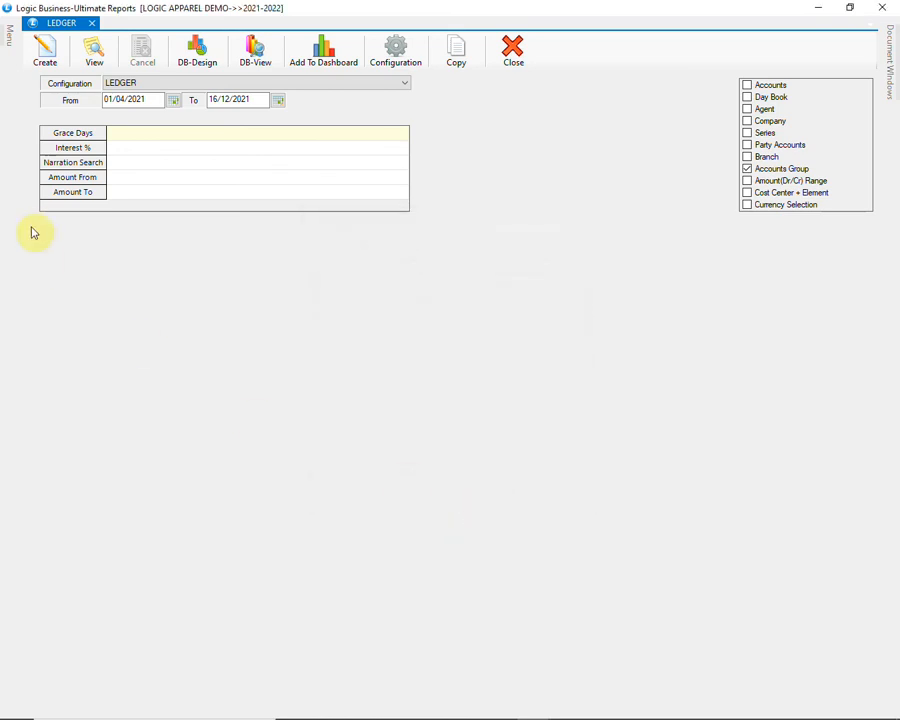
left_click(45, 55)
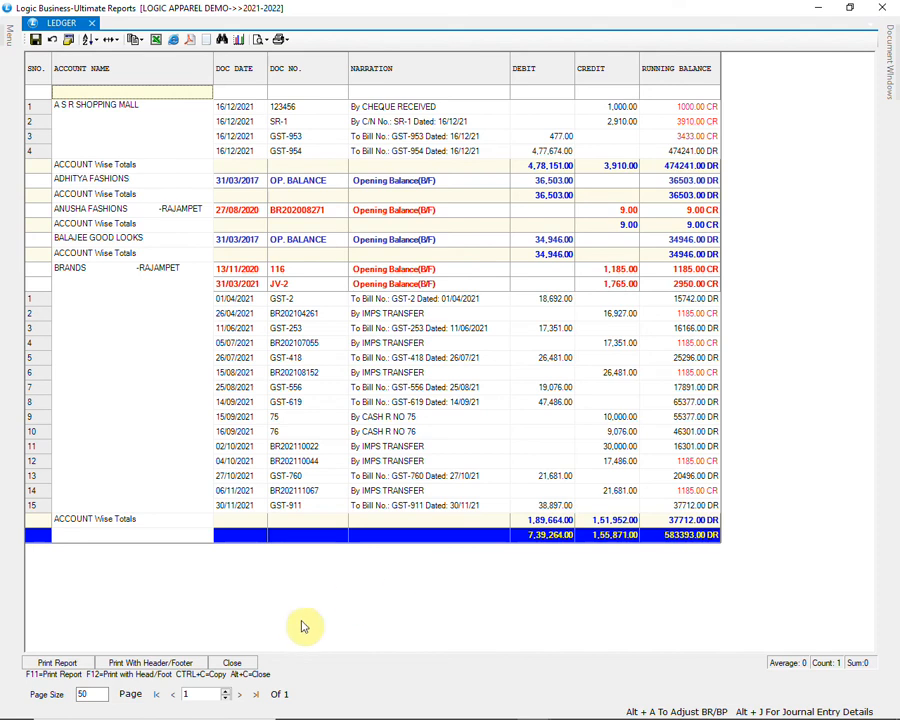
left_click(233, 662)
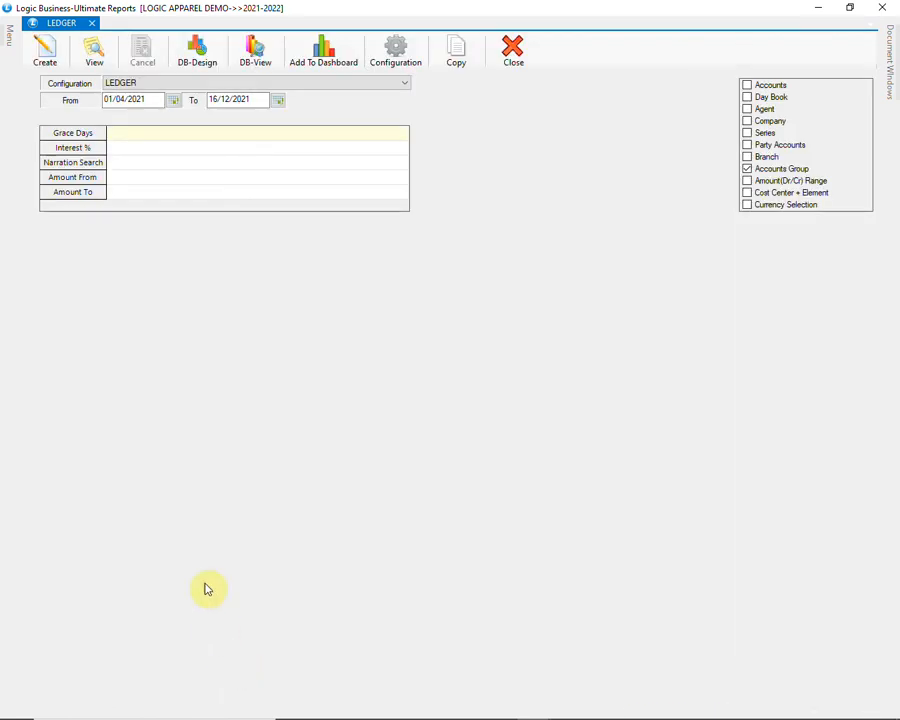
- Open the Dues/Ageing Analysis report and keep the CURRENT DUES configuration
mouse_move(6, 38)
left_click(29, 52)
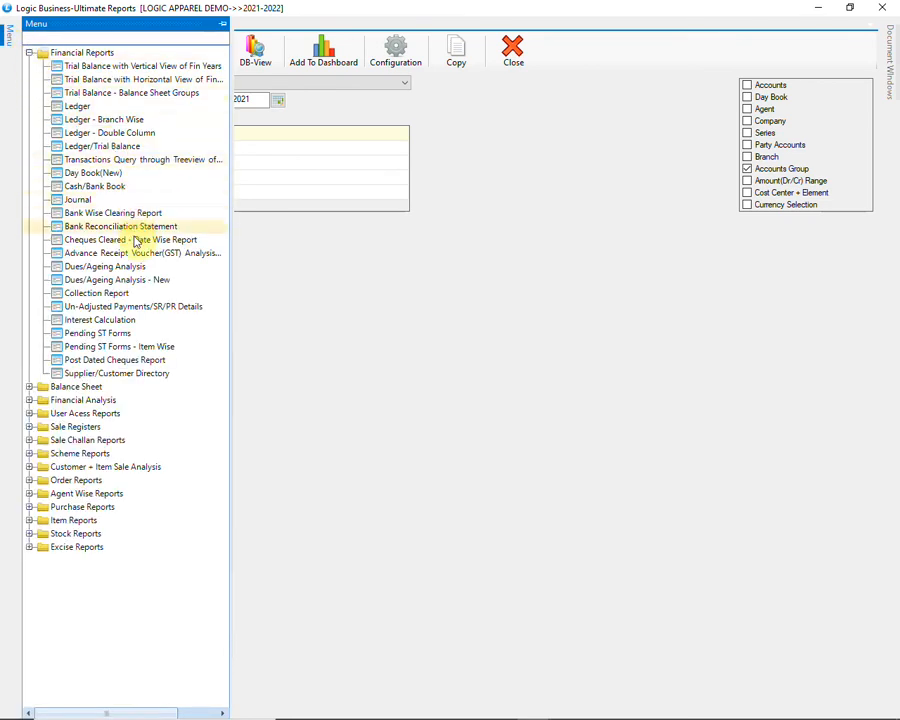
left_click(200, 266)
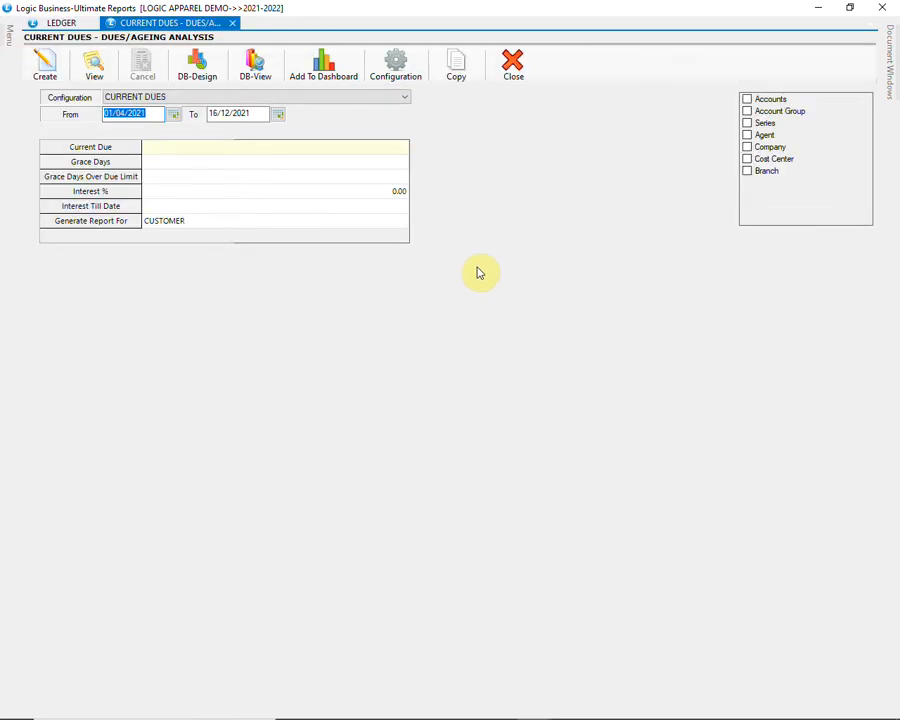
left_click(373, 98)
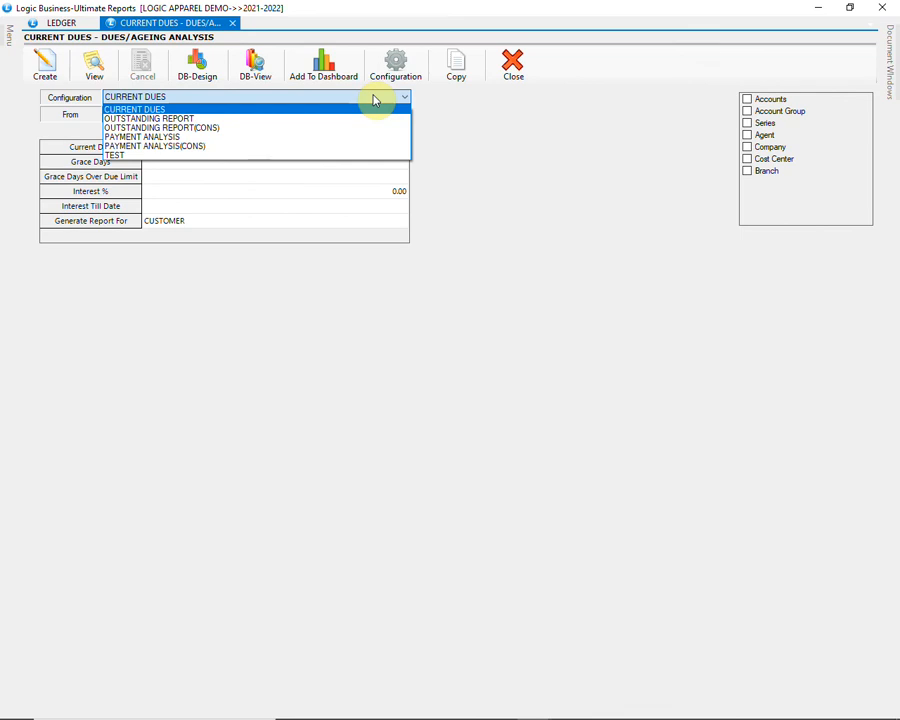
left_click(374, 98)
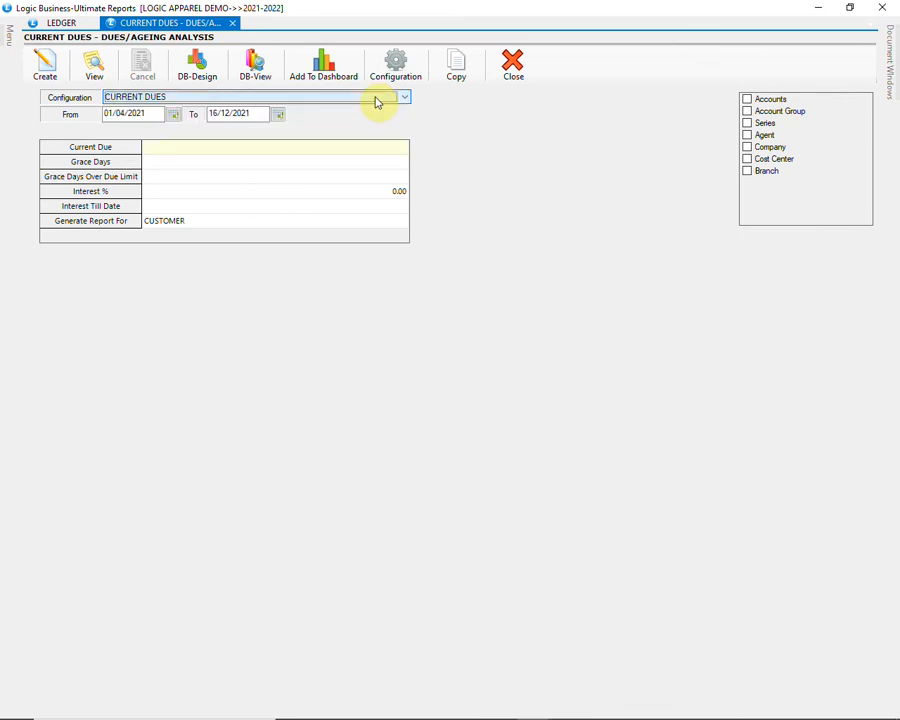
- Filter the current dues by account group BEATS, level 1, PHASE-1, generate the report, and close its output
left_click(748, 112)
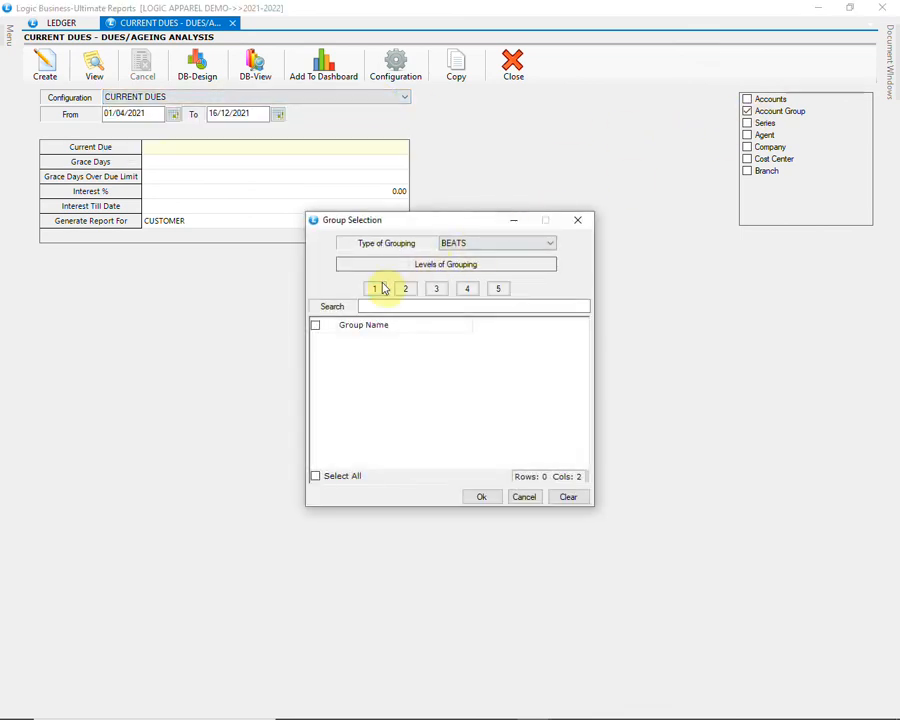
left_click(381, 289)
left_click(316, 353)
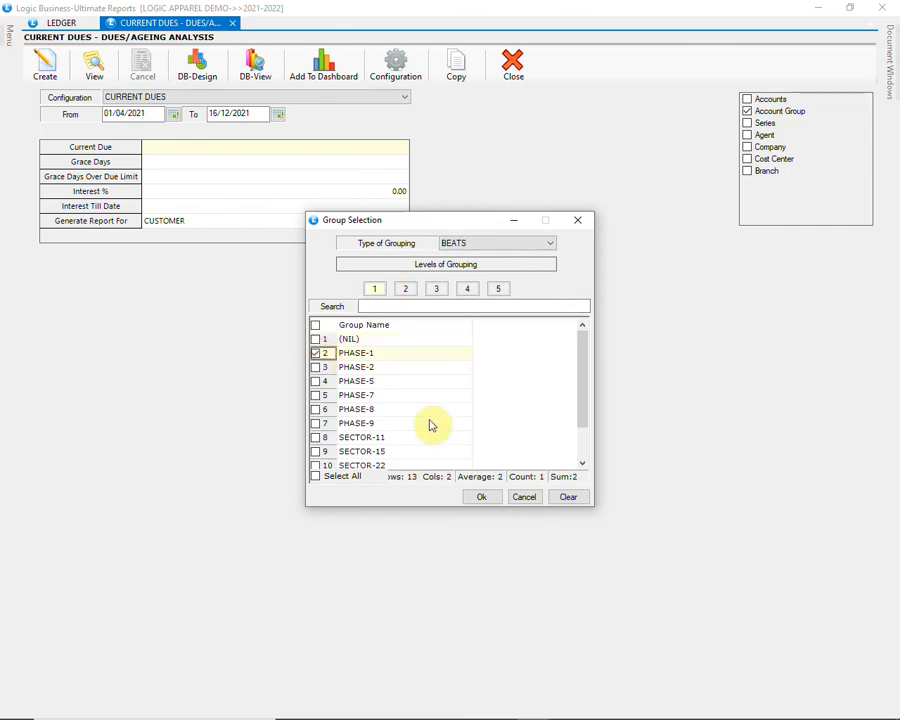
left_click(481, 495)
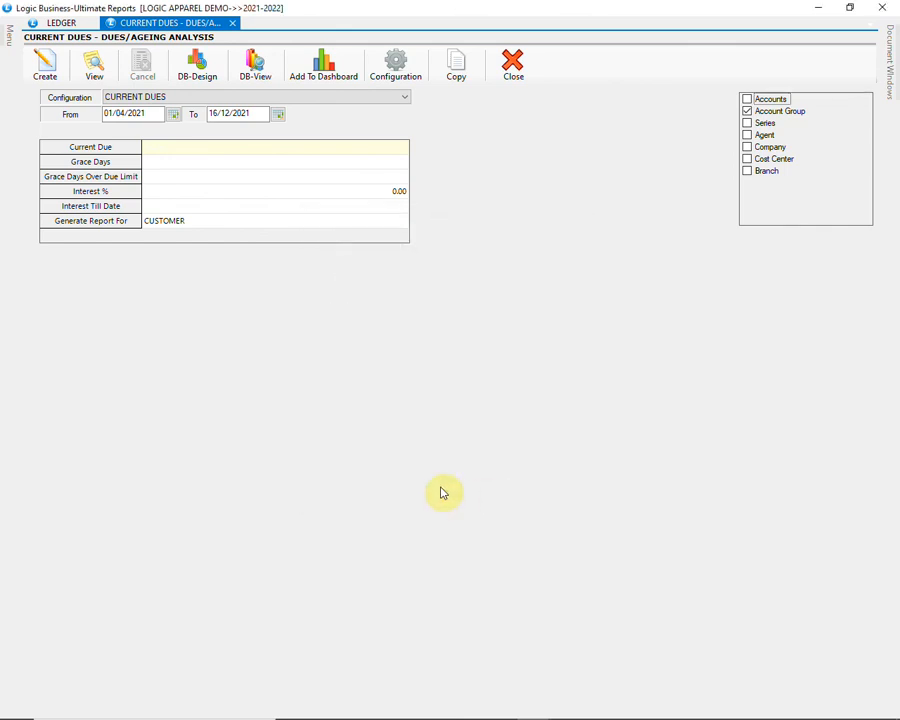
left_click(45, 62)
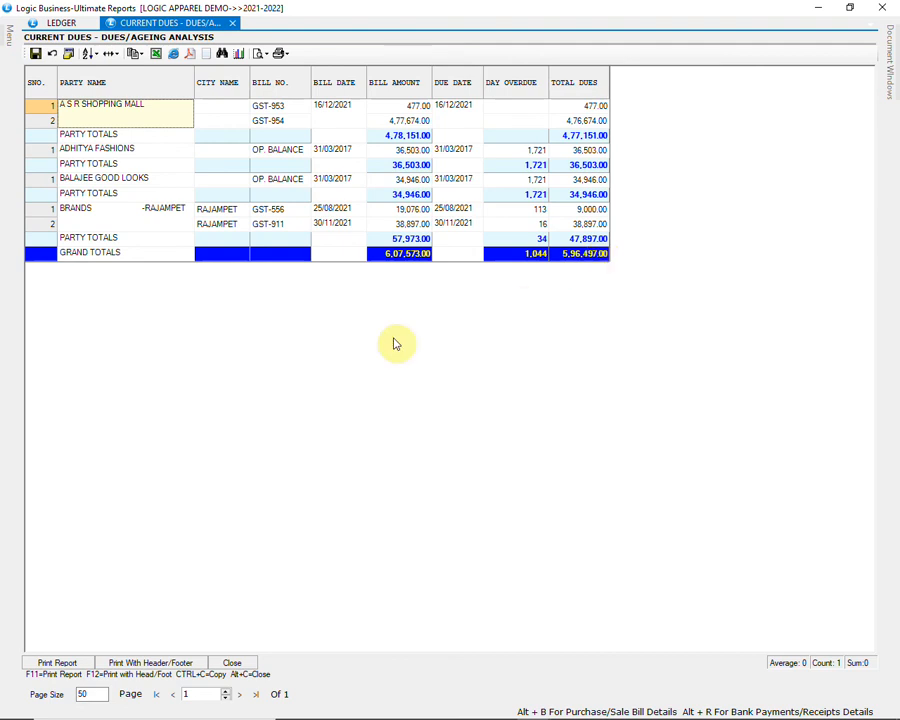
left_click(231, 663)
- Open the Cash/Bank Book report and keep the BANK BOOK configuration
mouse_move(4, 42)
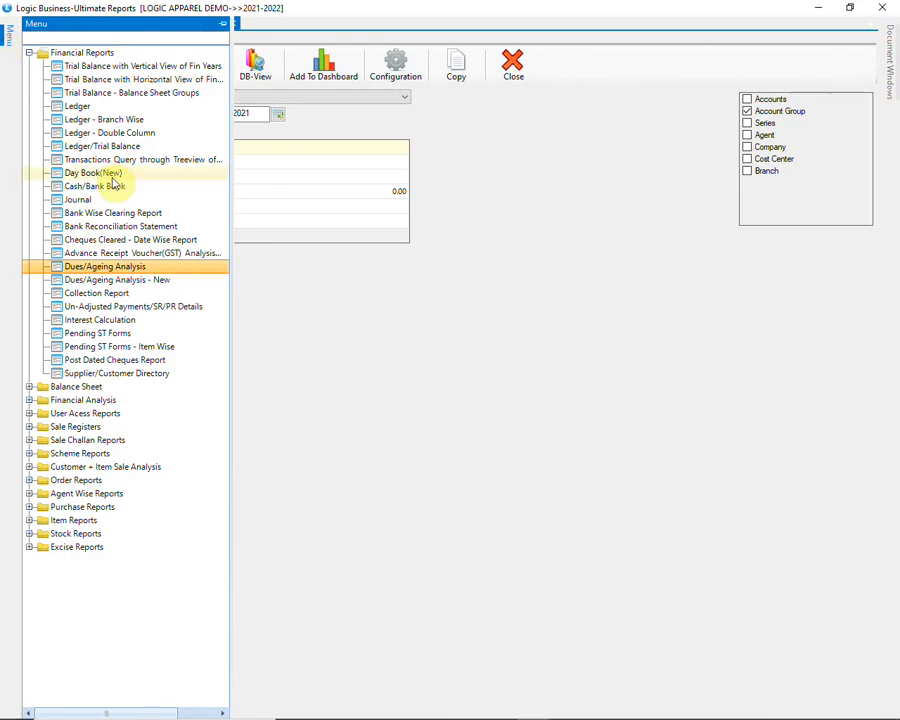
left_click(174, 187)
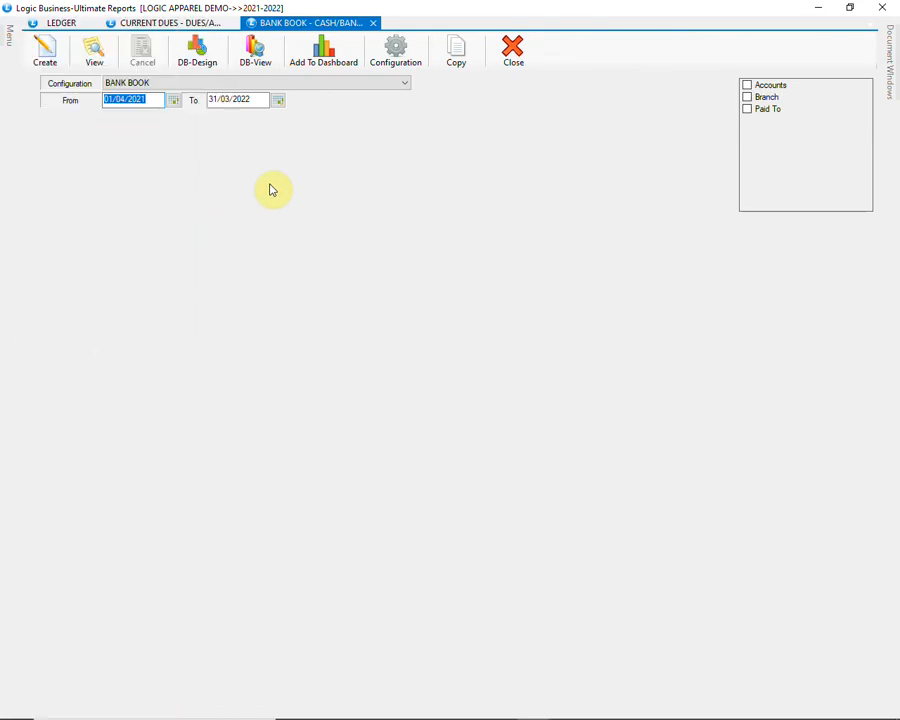
left_click(360, 88)
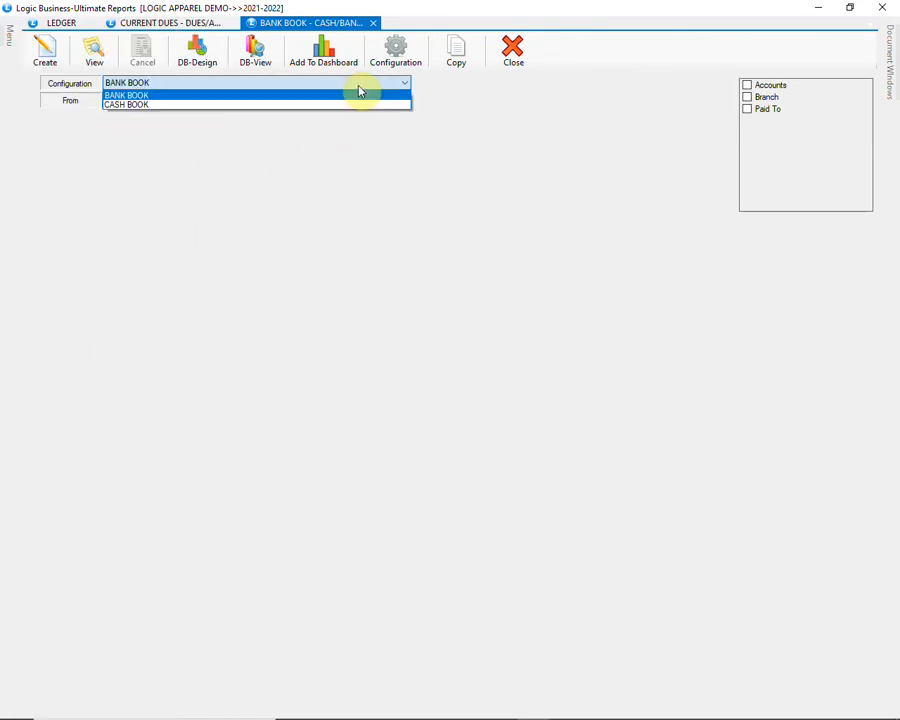
left_click(360, 93)
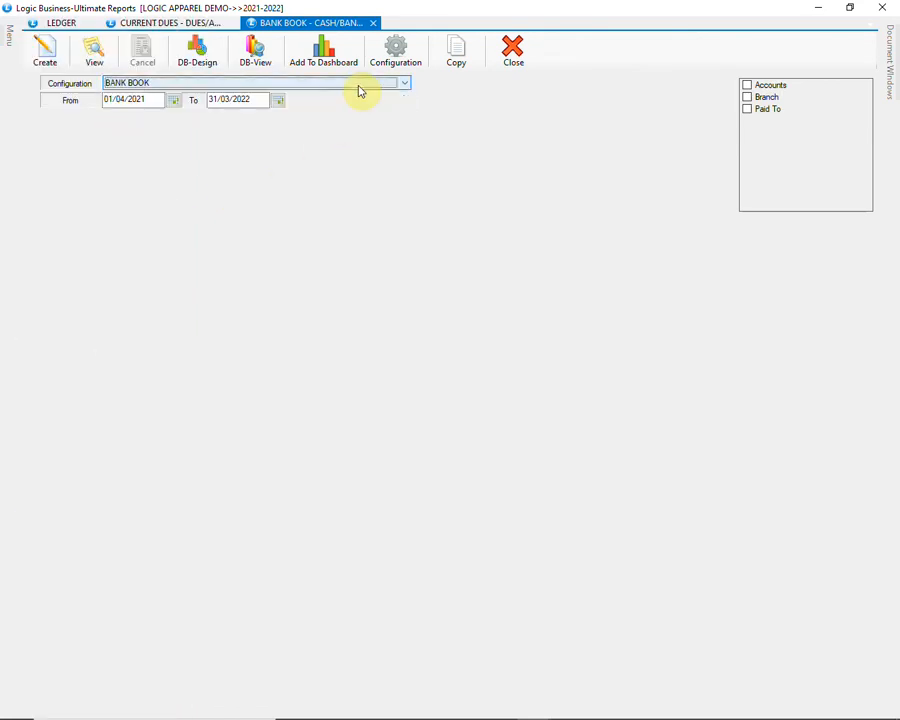
- Select all accounts except CASH IN HAND for the bank book and generate the report
left_click(747, 86)
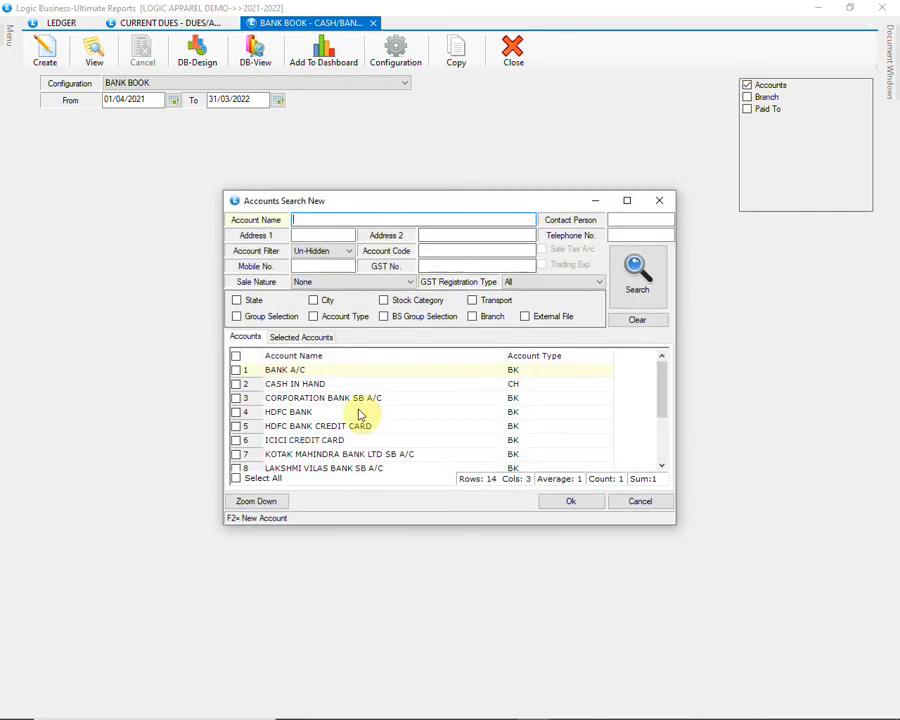
left_click(250, 480)
left_click(244, 384)
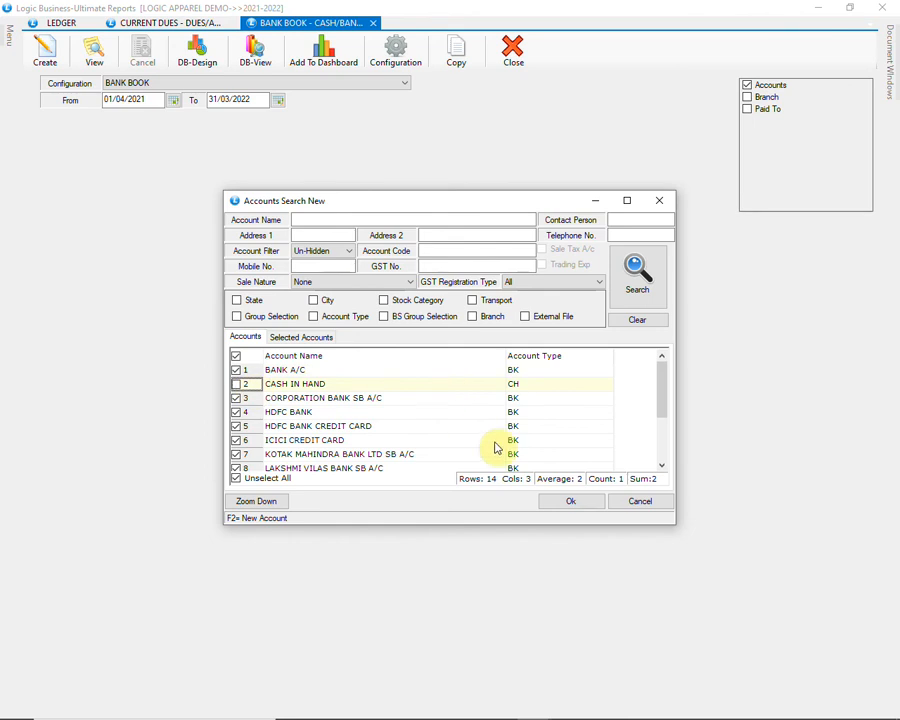
left_click(552, 505)
left_click(45, 50)
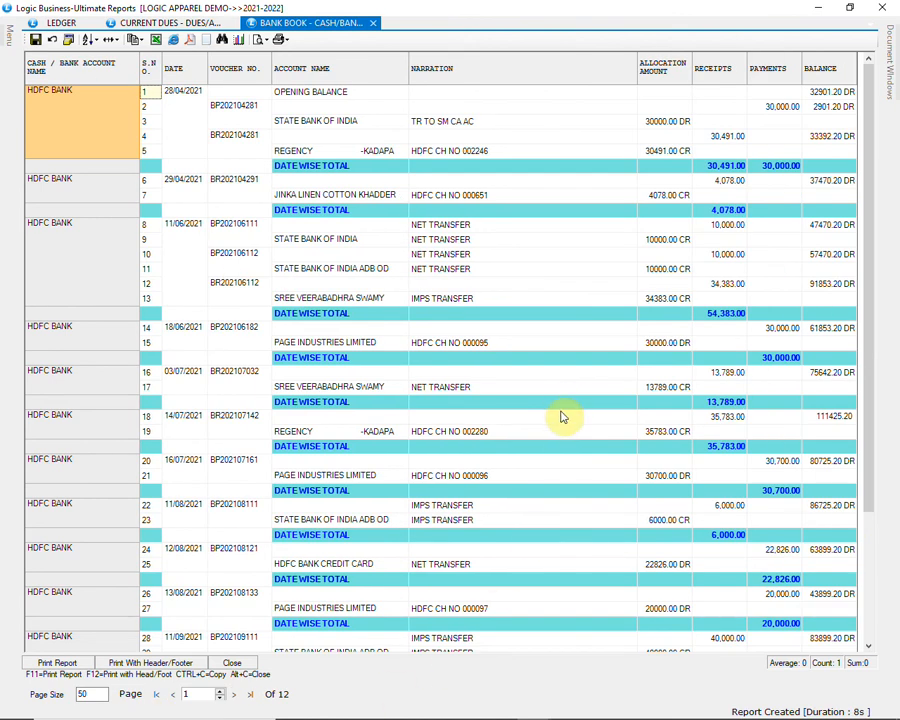
- Review the bank-wise receipts, payments and balances across the bank book pages, and close the report output
scroll(562, 417, "down", 4)
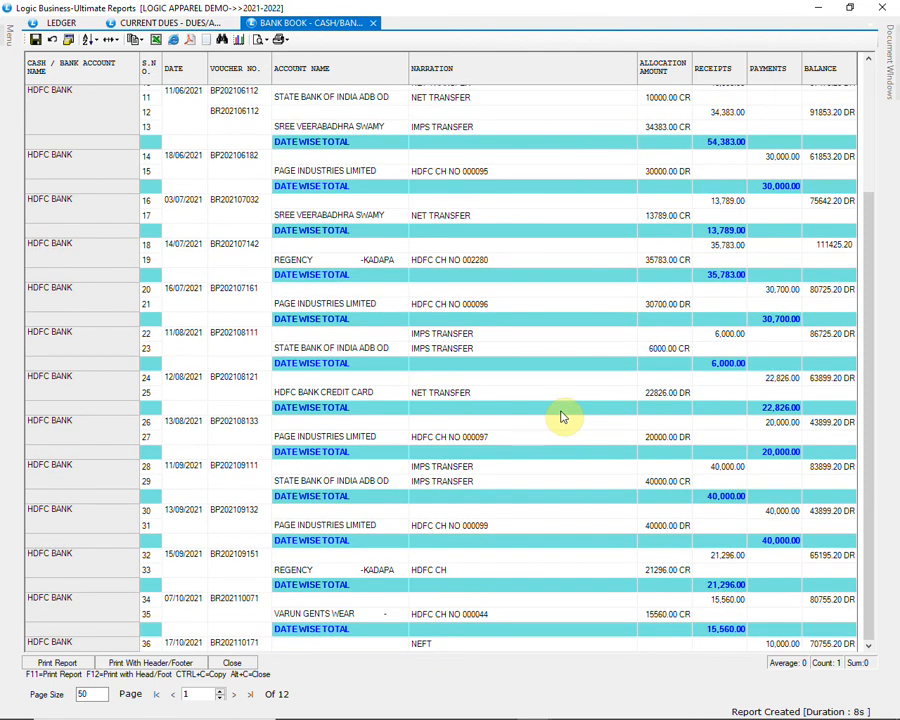
scroll(562, 417, "down", 3)
scroll(562, 417, "down", 3)
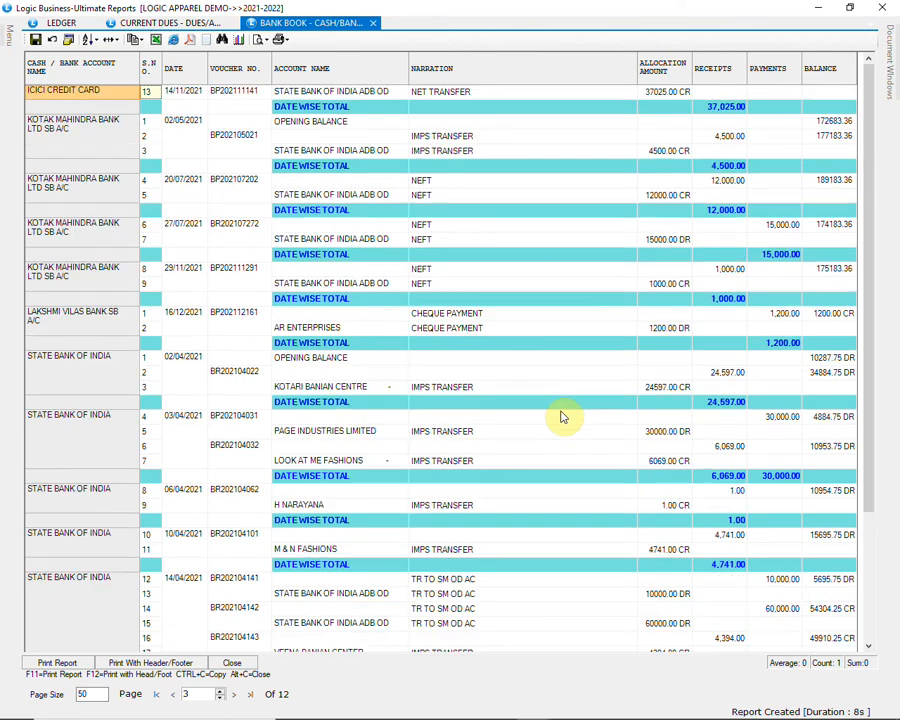
scroll(562, 417, "down", 4)
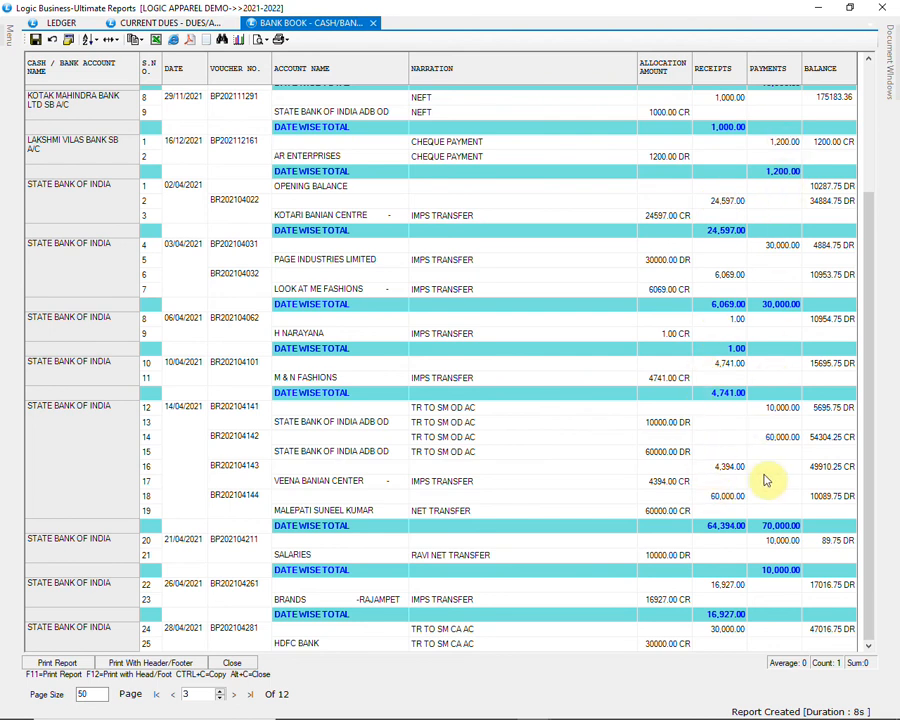
left_click(237, 665)
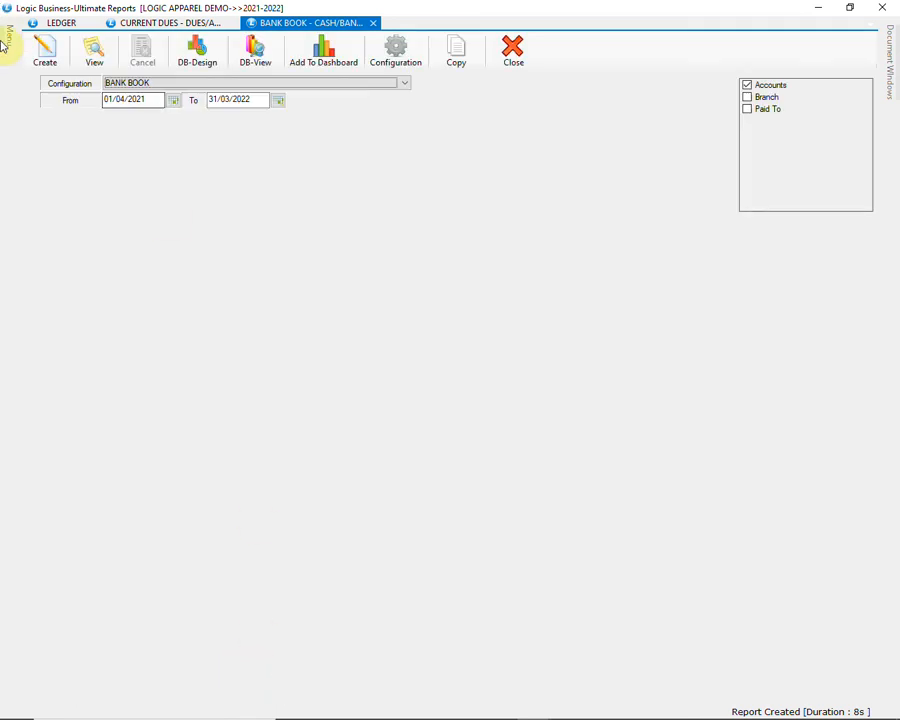
- Open the Collection Report and generate it for 01/04/2021 to 31/03/2022
mouse_move(4, 40)
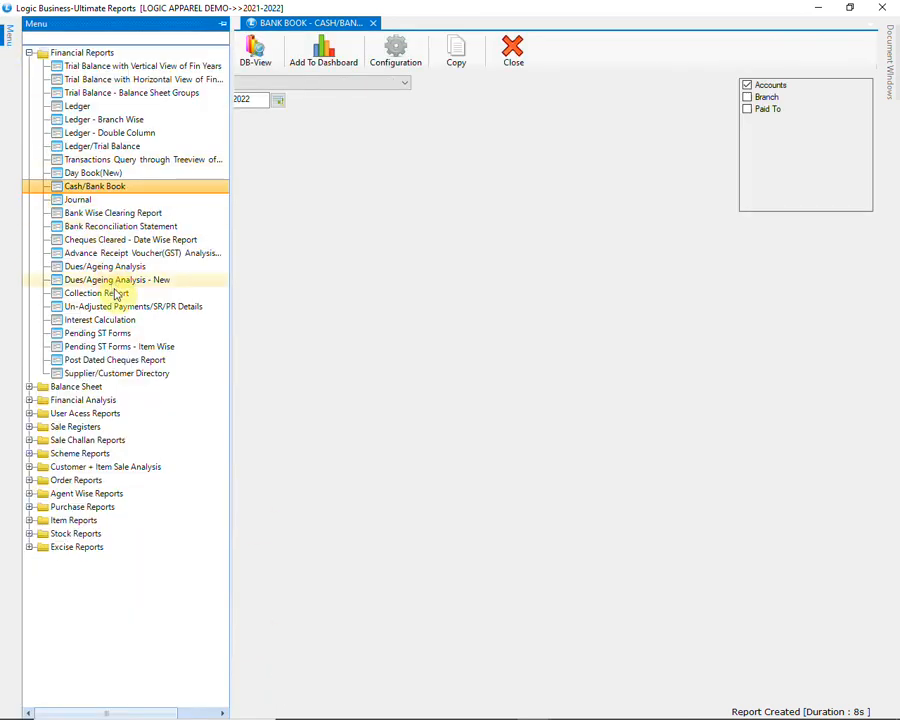
left_click(163, 294)
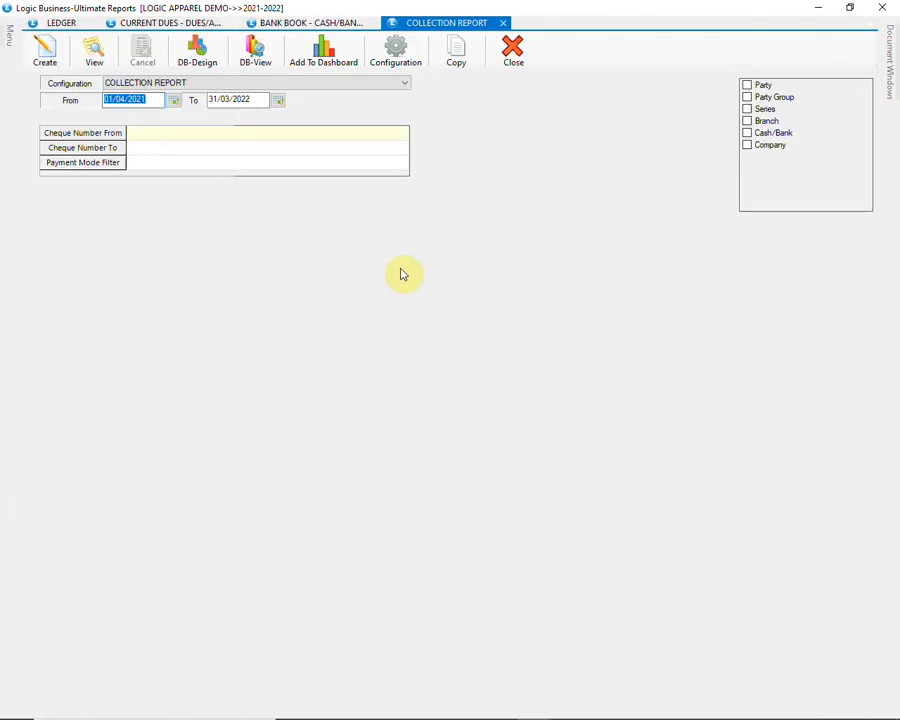
left_click(44, 50)
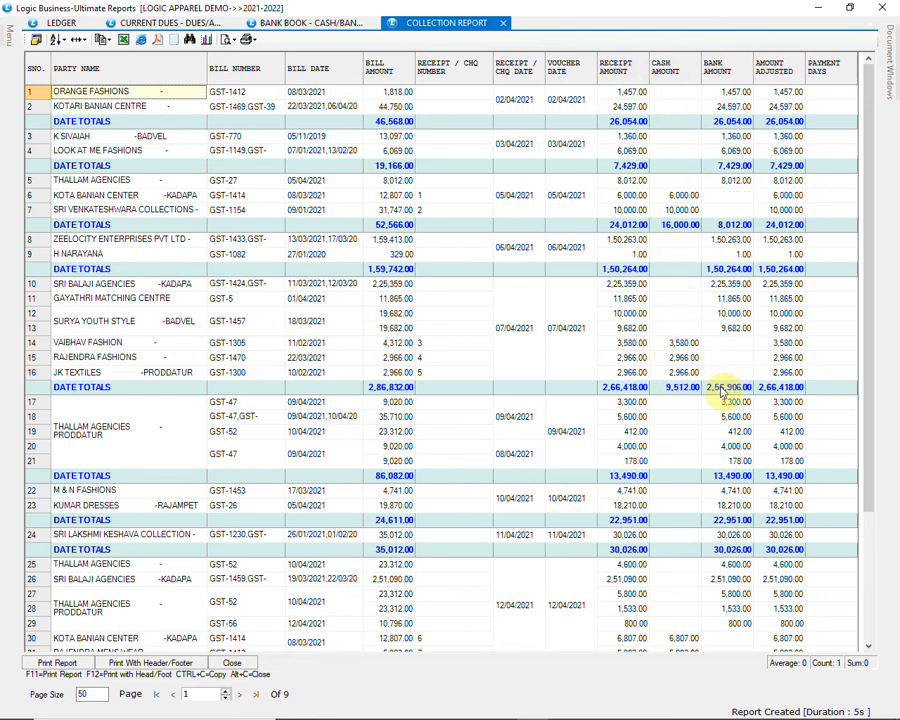
- Review the party-wise cash and bank collections, and close the Collection Report and Bank Book forms
scroll(741, 478, "down", 15)
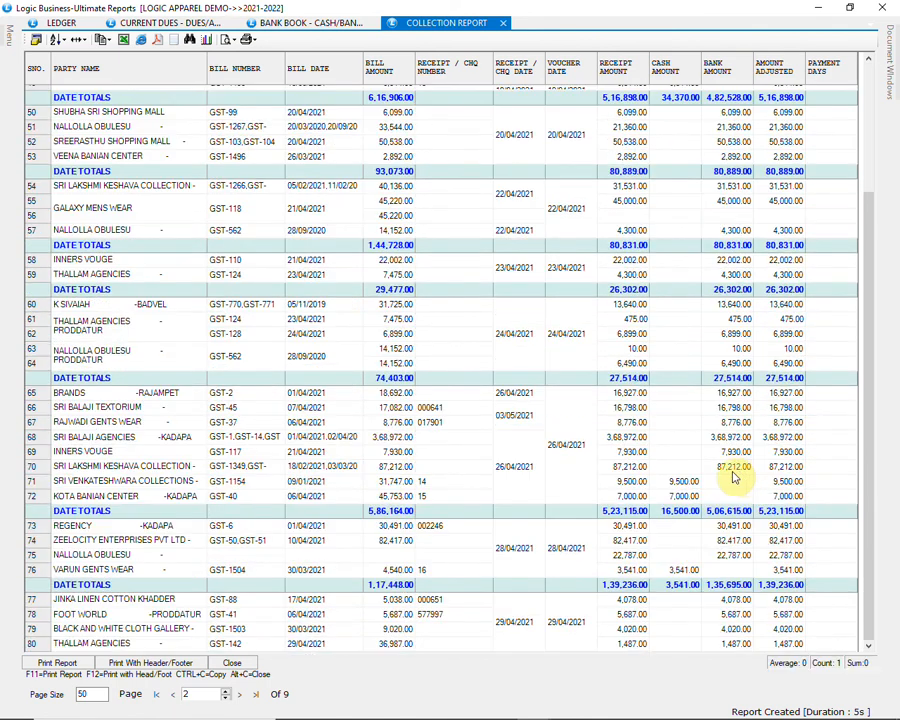
left_click(249, 664)
left_click(511, 60)
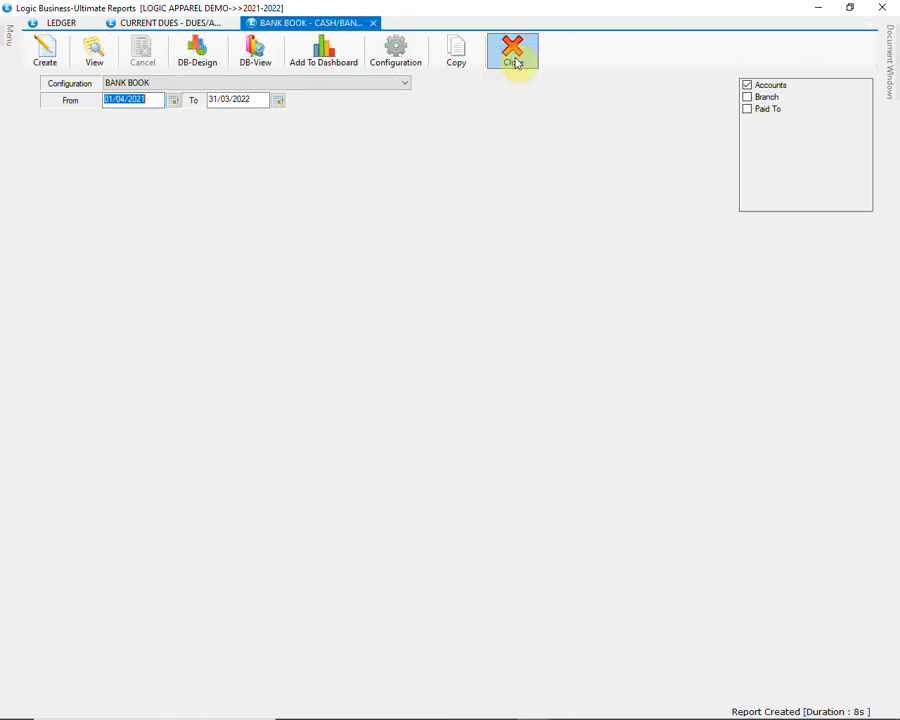
left_click(514, 61)
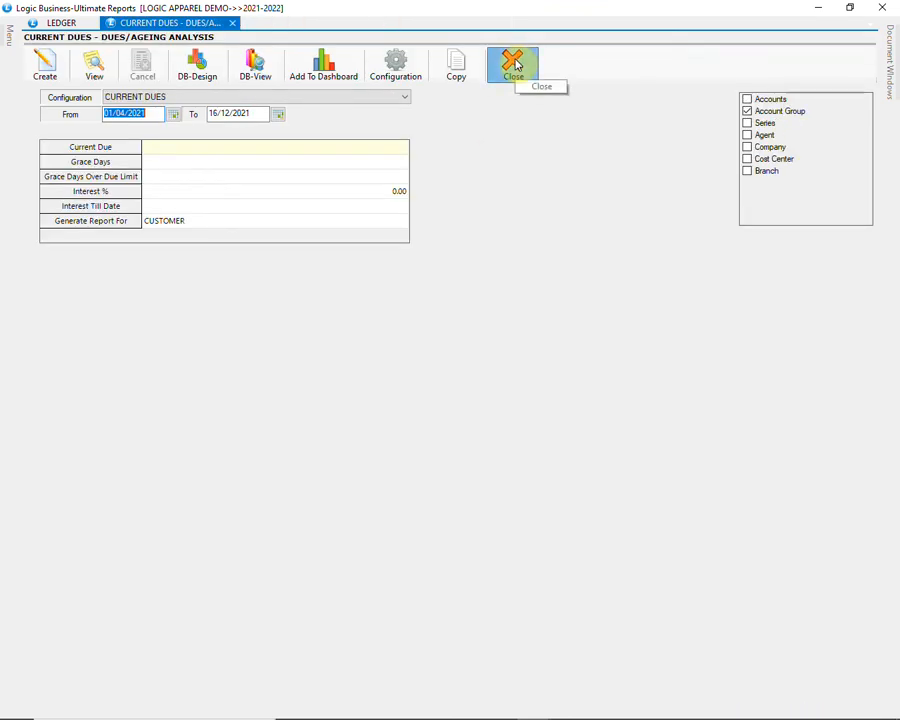
- Close the Current Dues and Ledger forms, and open the Sale Register(Summary) report from the Sale Registers group
left_click(514, 62)
left_click(512, 62)
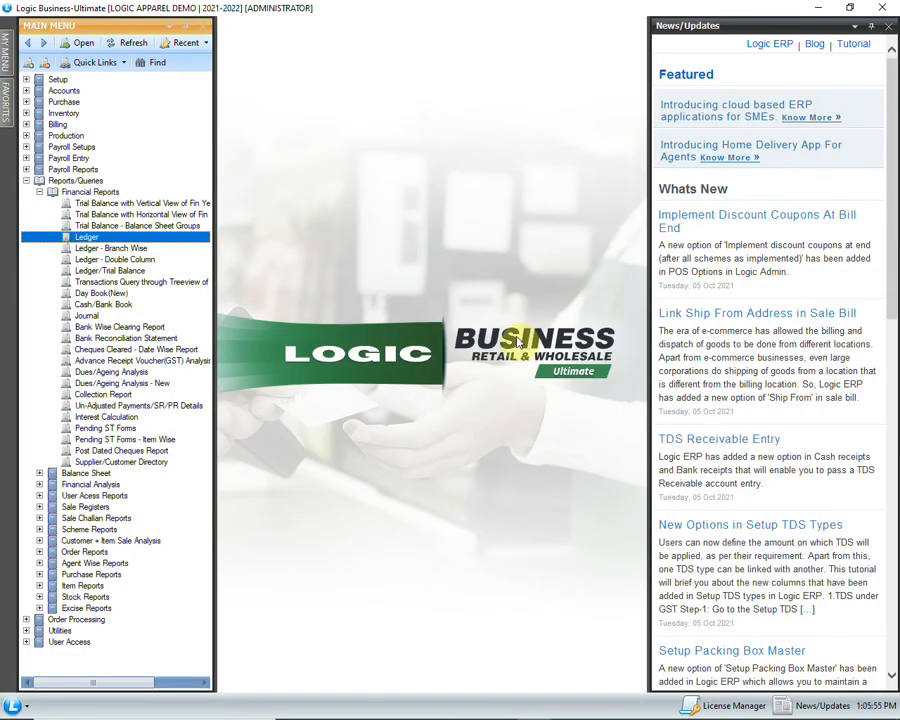
left_click(39, 191)
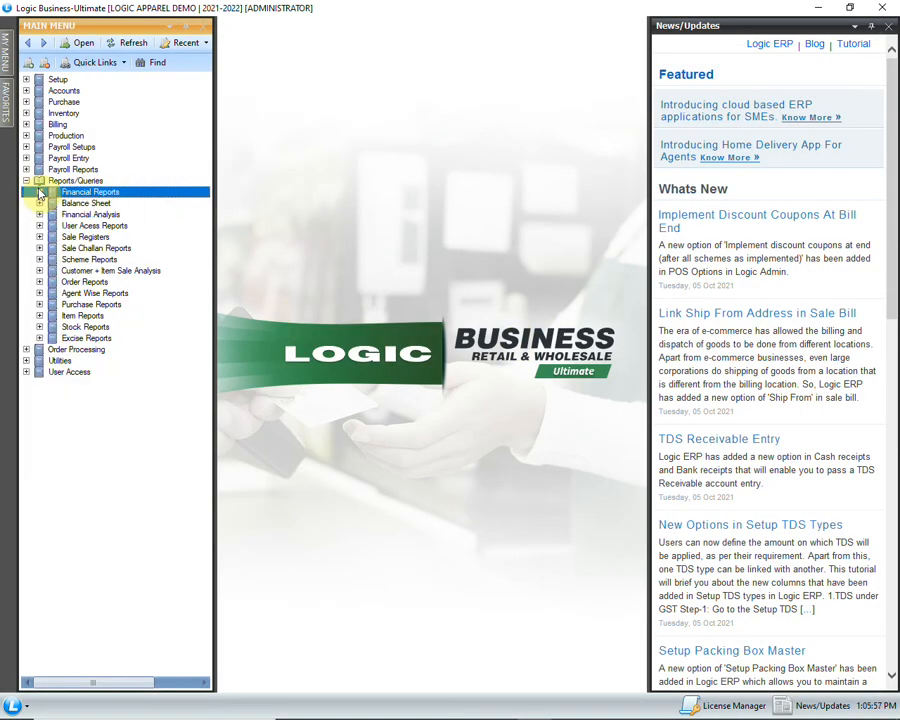
left_click(40, 236)
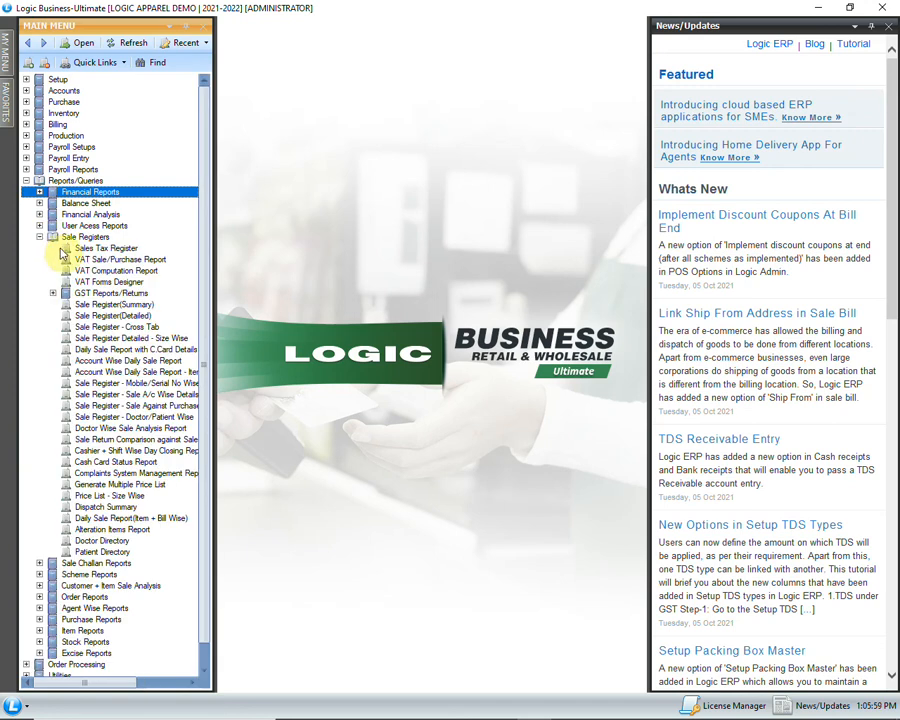
left_click(128, 305)
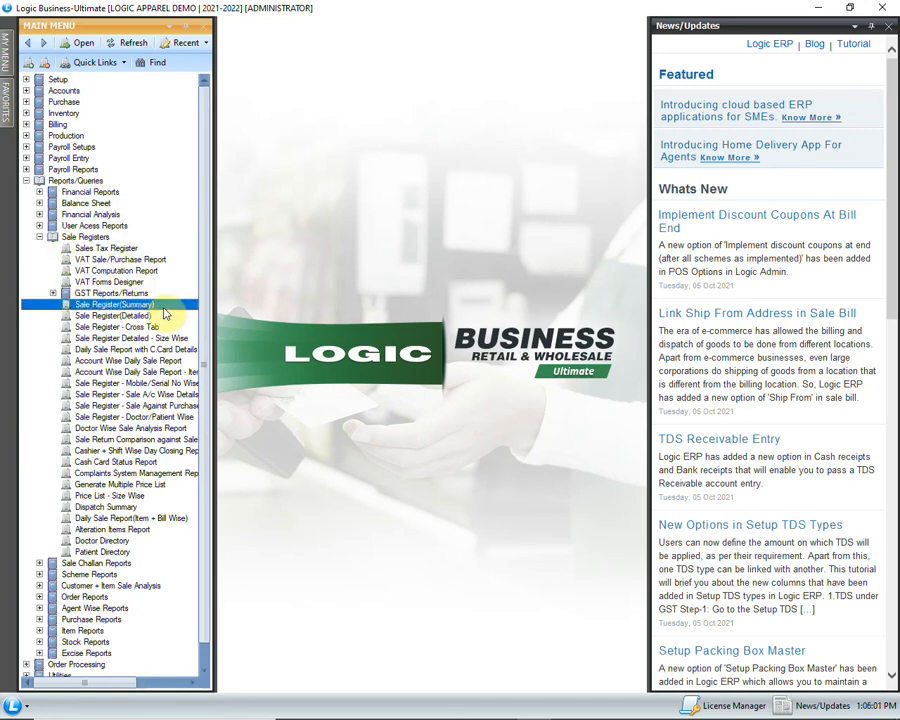
double_click(166, 303)
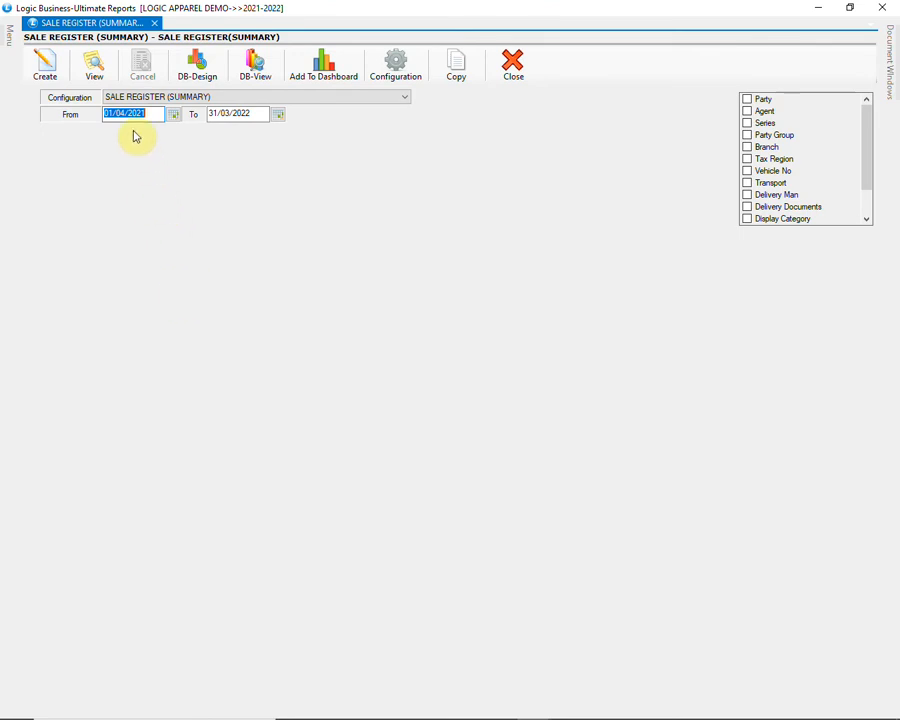
- Set the sale register summary's start date to 01/11/2021, keep 31/03/2022 as the end date, and generate the report
left_click(252, 115)
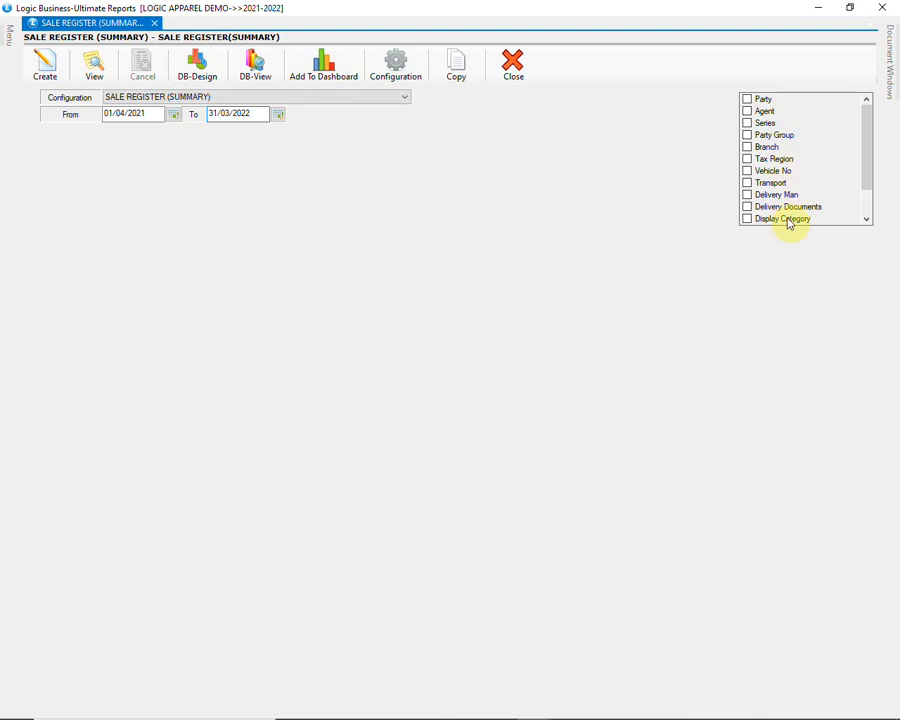
left_click(147, 116)
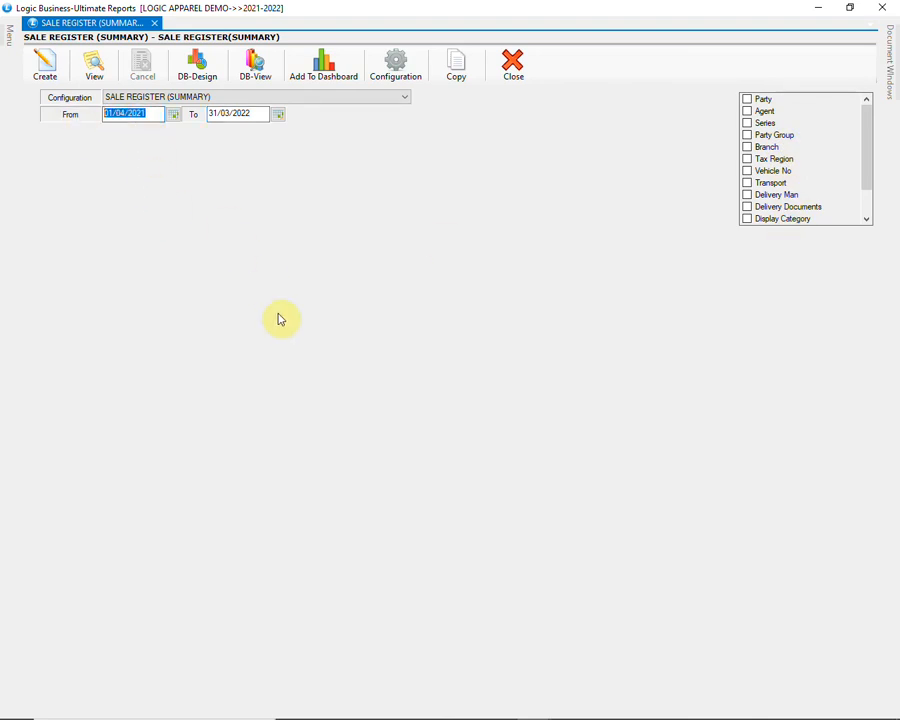
type("0")
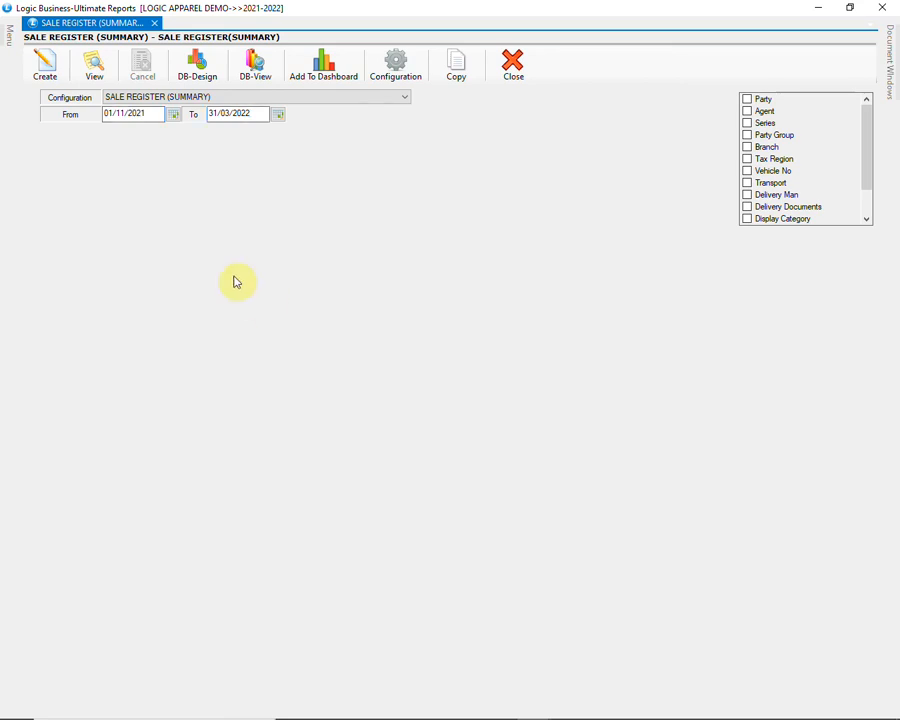
left_click(44, 70)
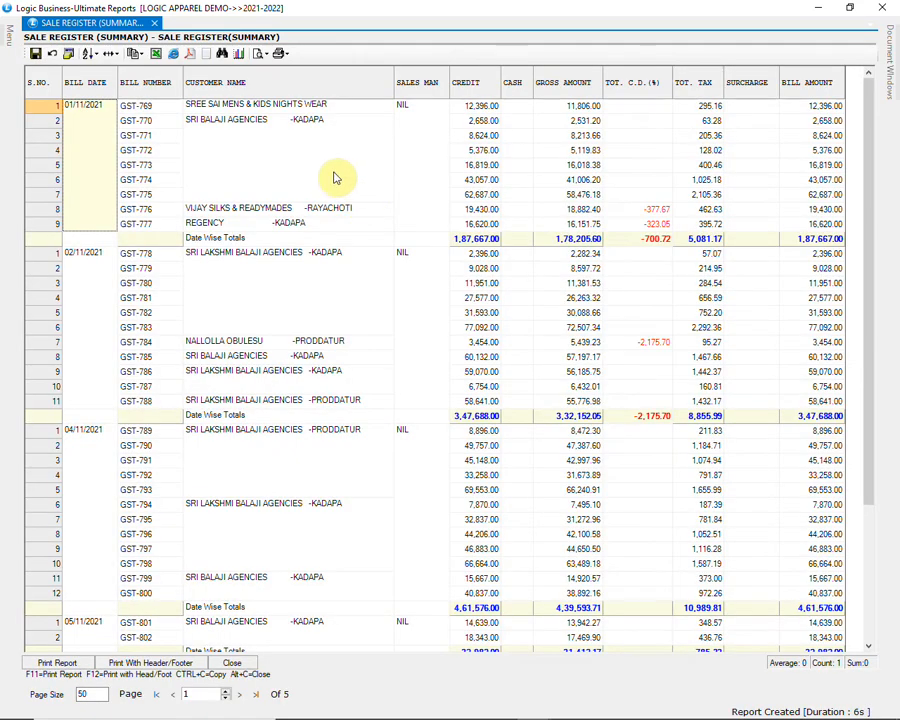
- Review the date-wise bills and totals in the sale register summary through to the last page, and close the report output
left_click(448, 270)
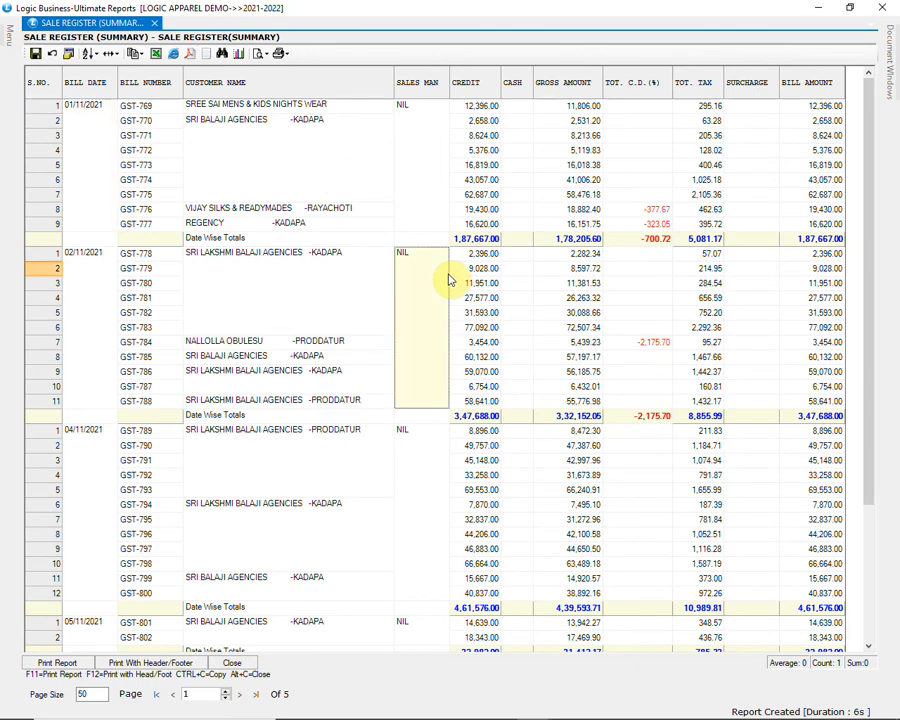
left_click(95, 268)
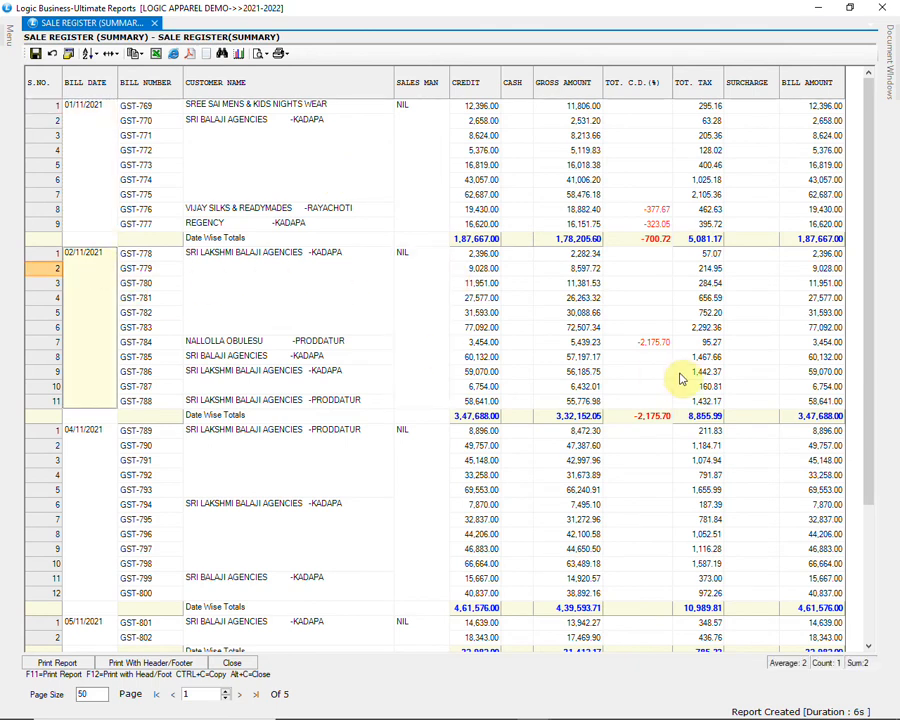
scroll(680, 378, "down", 4)
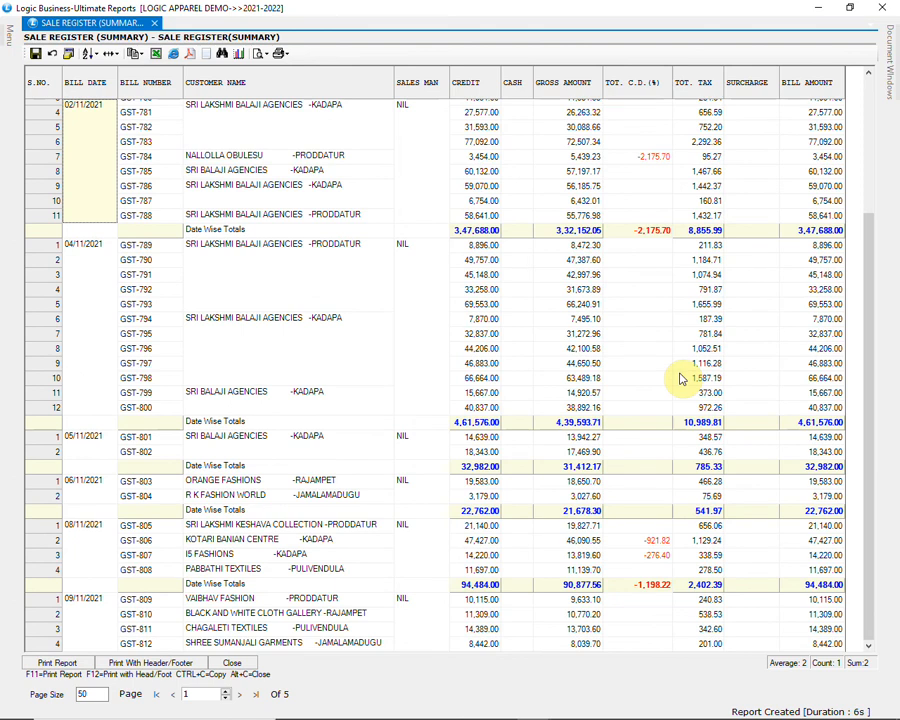
scroll(680, 378, "down", 3)
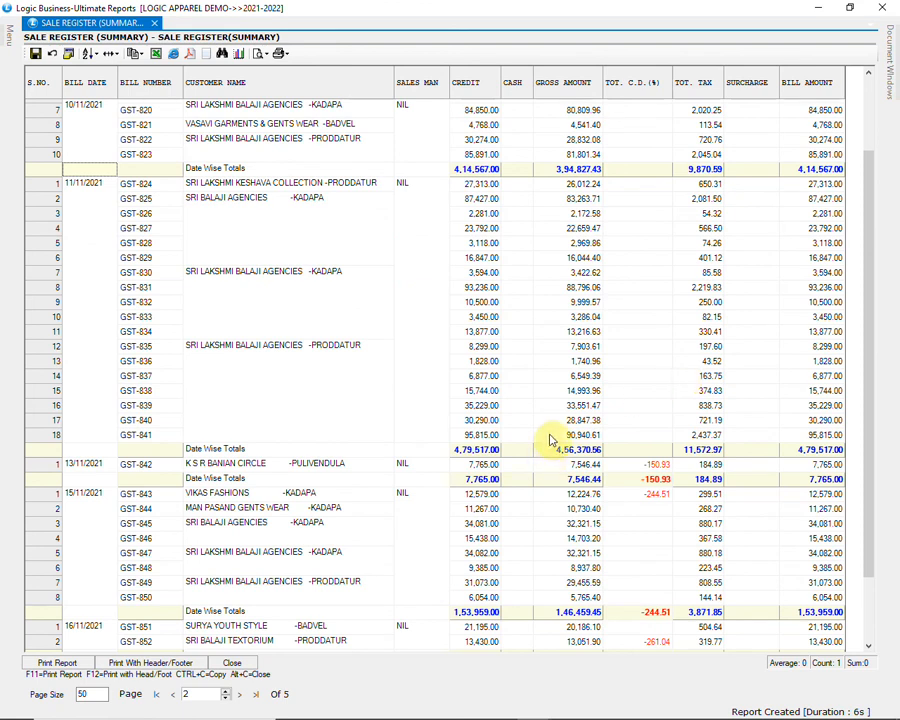
left_click(255, 693)
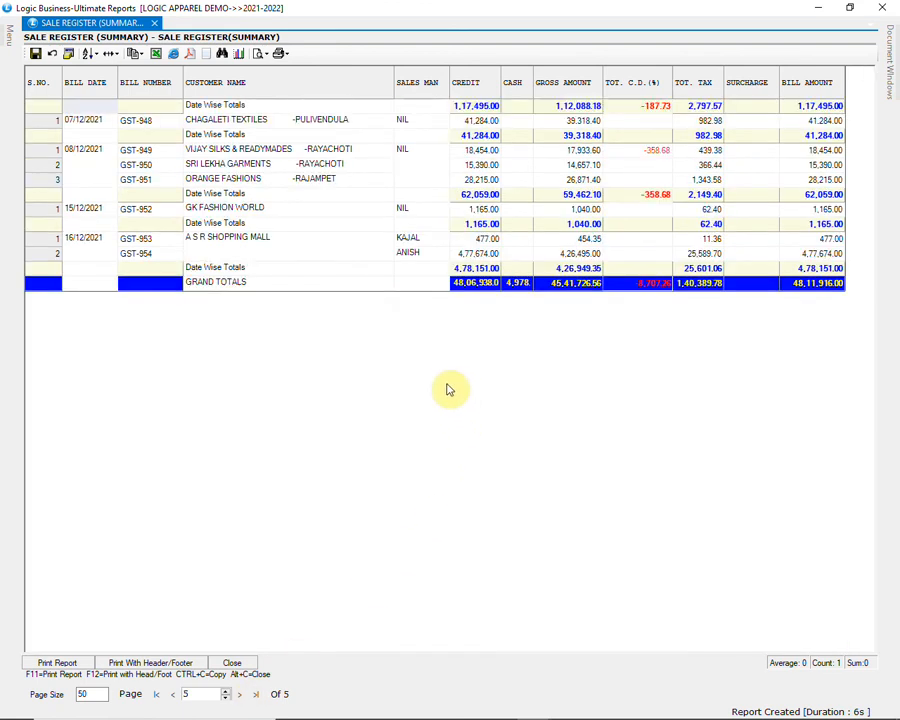
left_click(112, 168)
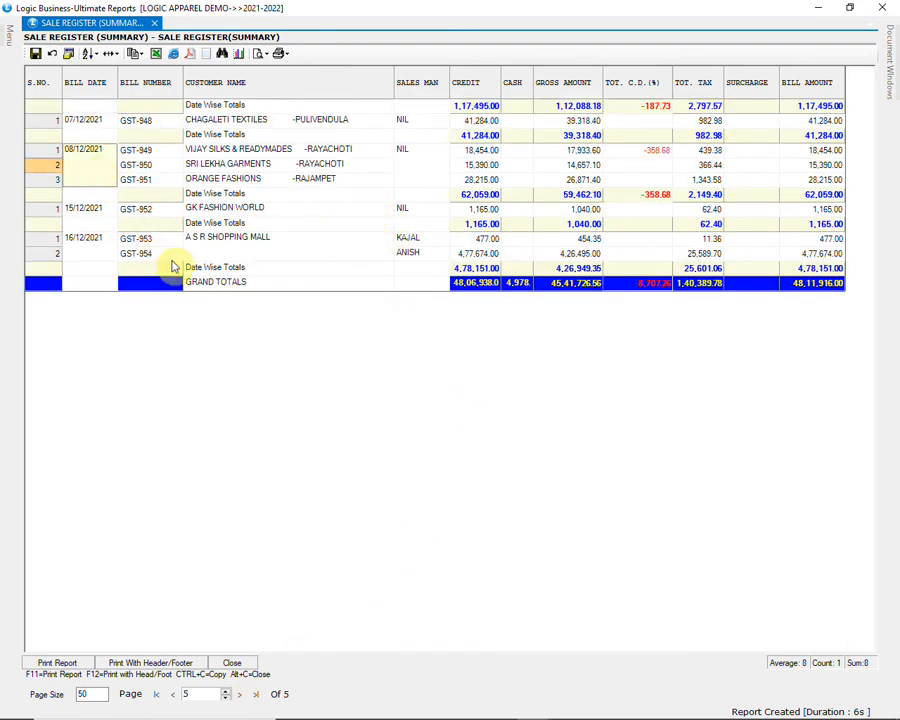
left_click(240, 664)
- Open the Sale Register(Detailed) report and choose the SALE REGISTER DETAILED configuration
left_click(8, 32)
left_click(30, 106)
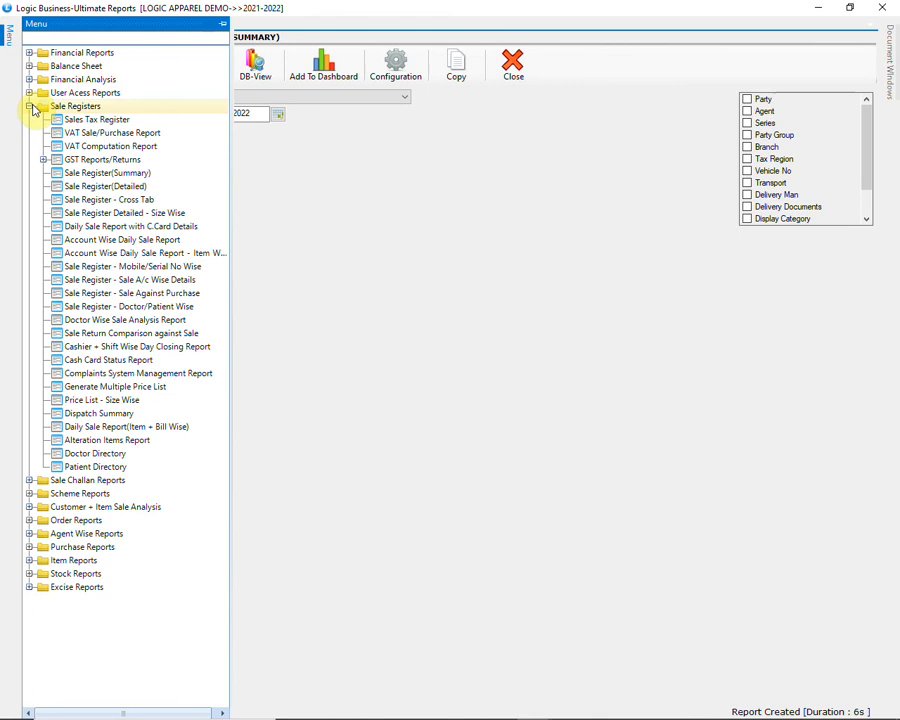
left_click(184, 191)
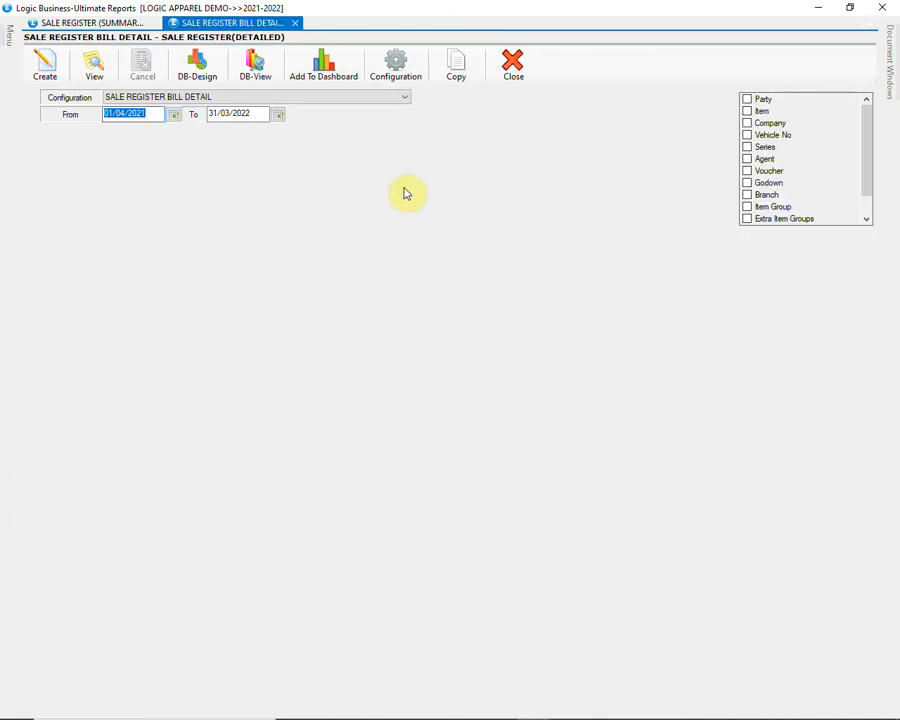
left_click(381, 97)
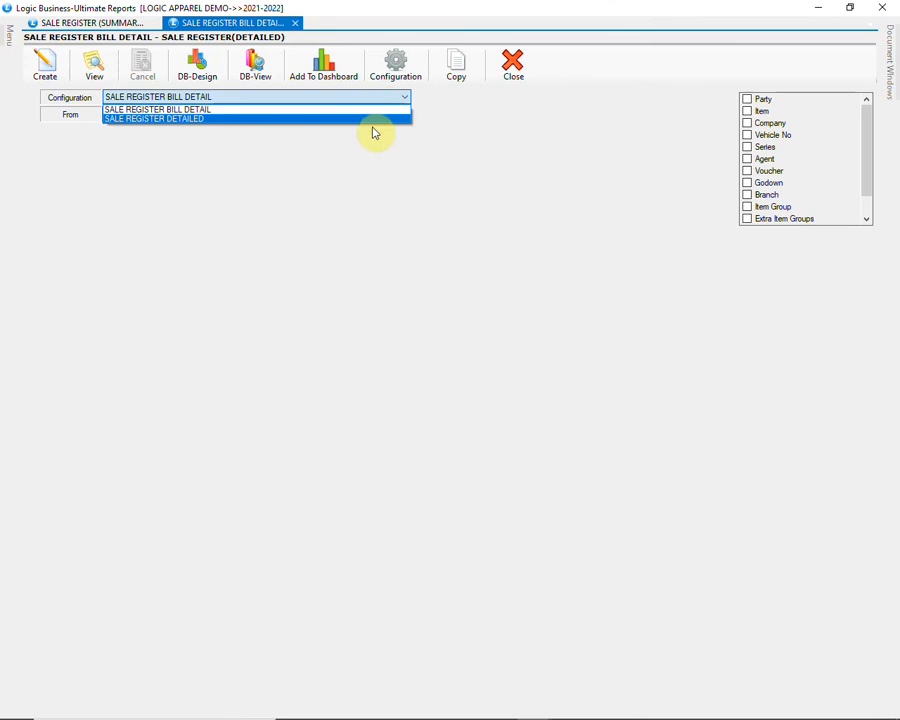
left_click(373, 125)
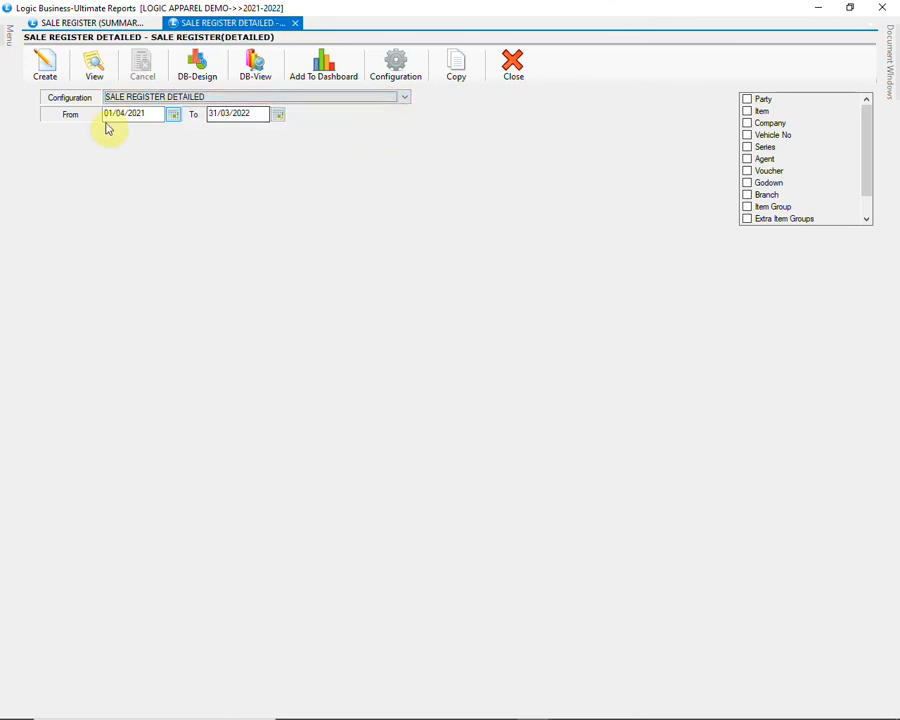
- Set the detailed sale register's start date to 01/11/2021 and generate the report up to 31/03/2022
left_click_drag(151, 114, 92, 113)
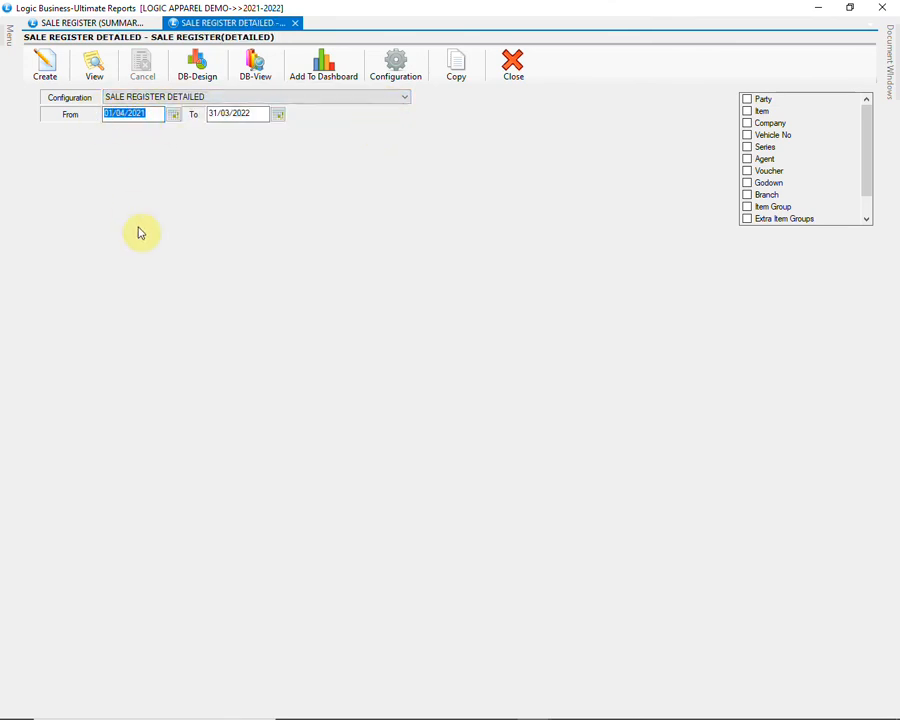
type("0")
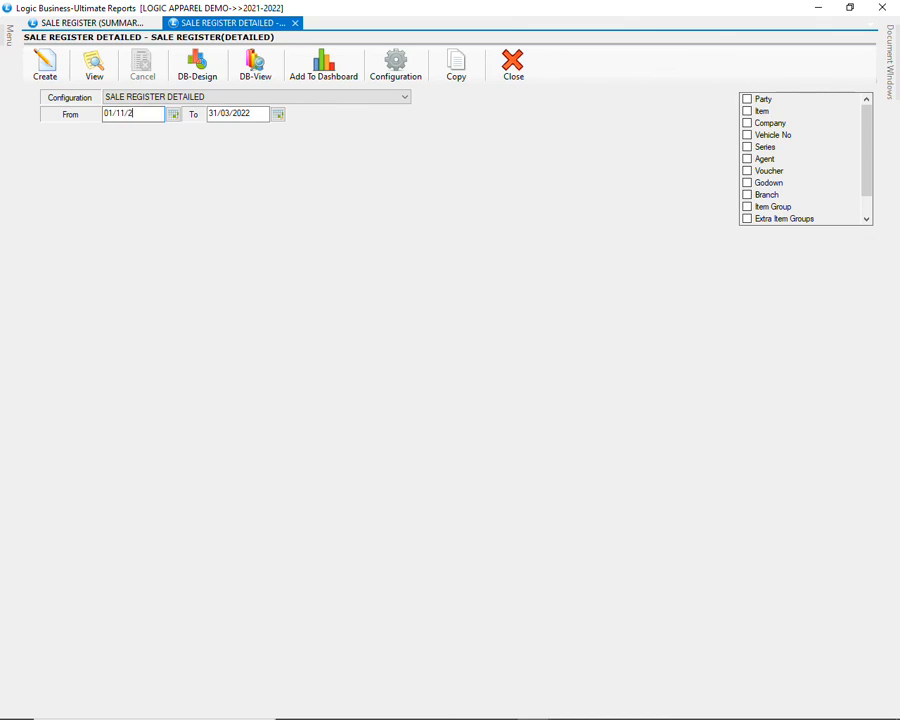
key("Tab")
left_click(45, 68)
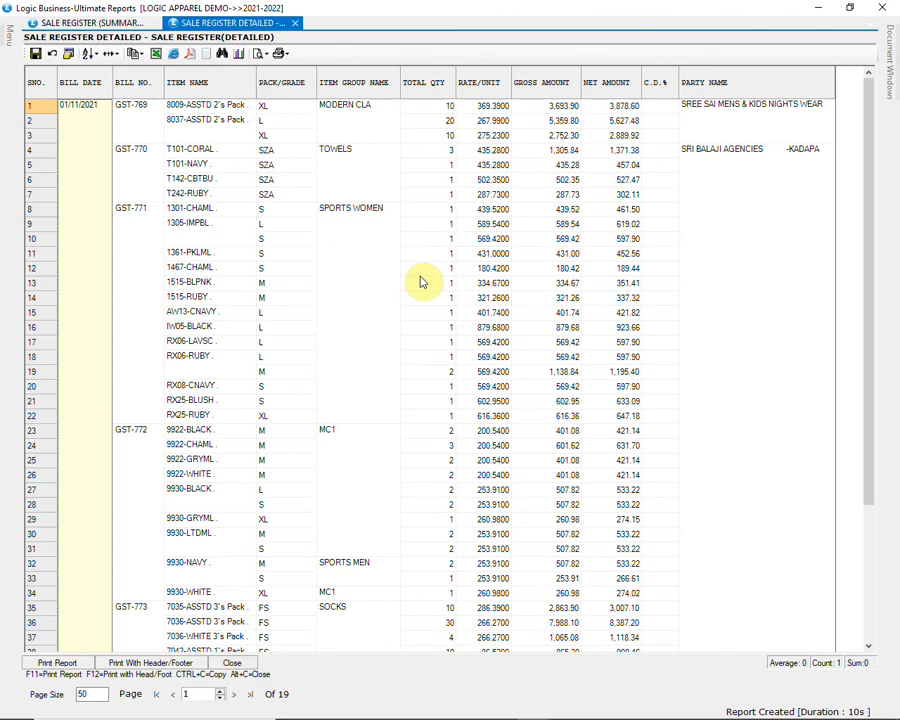
- Review the item-wise bill lines, quantities, rates and date totals on the first three pages of the detailed sale register
left_click(147, 310)
scroll(545, 352, "down", 4)
scroll(548, 352, "down", 5)
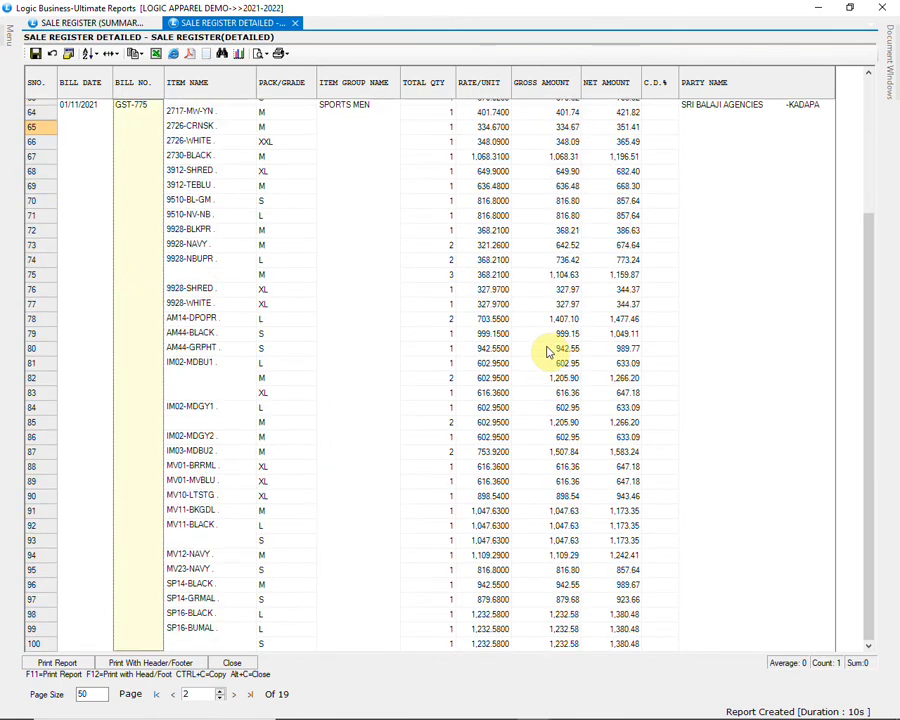
scroll(548, 352, "down", 5)
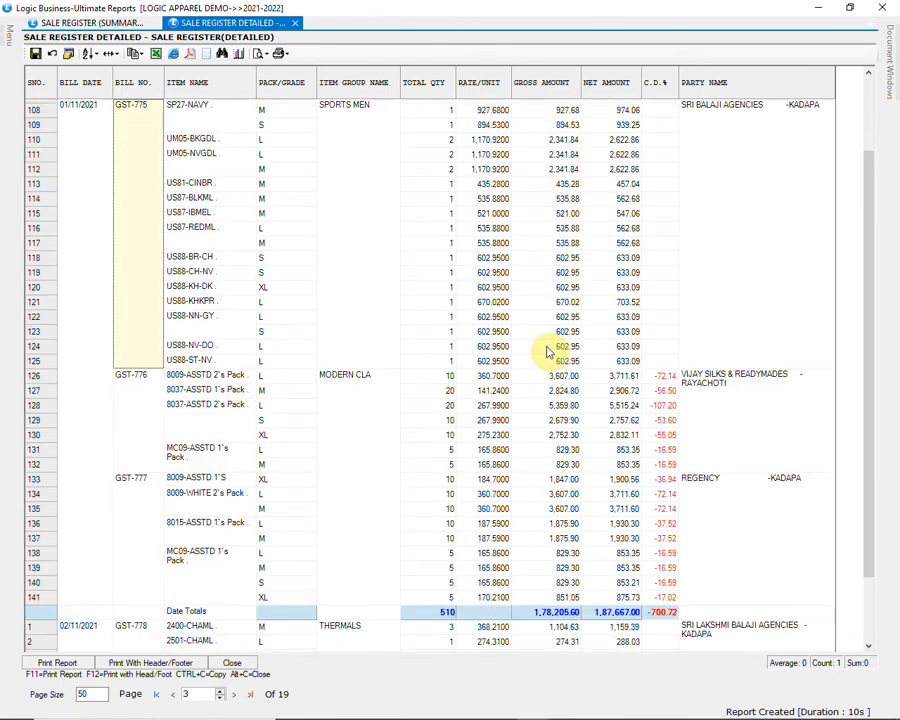
scroll(548, 352, "down", 2)
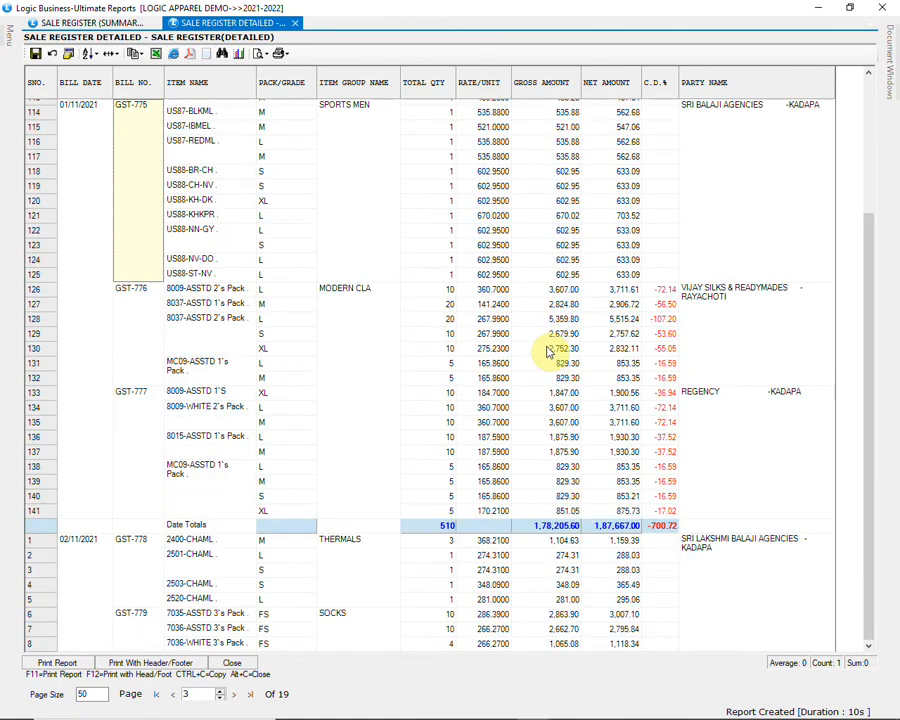
left_click(151, 336)
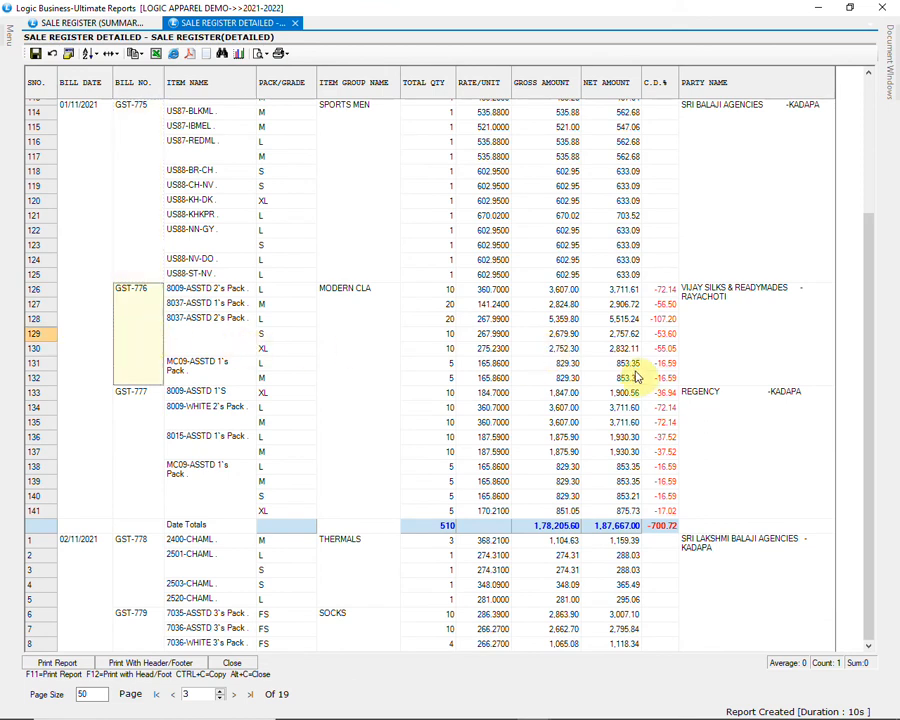
- Open the Excel export of the detailed sale register, cancel saving the file, and close the report output
left_click(155, 55)
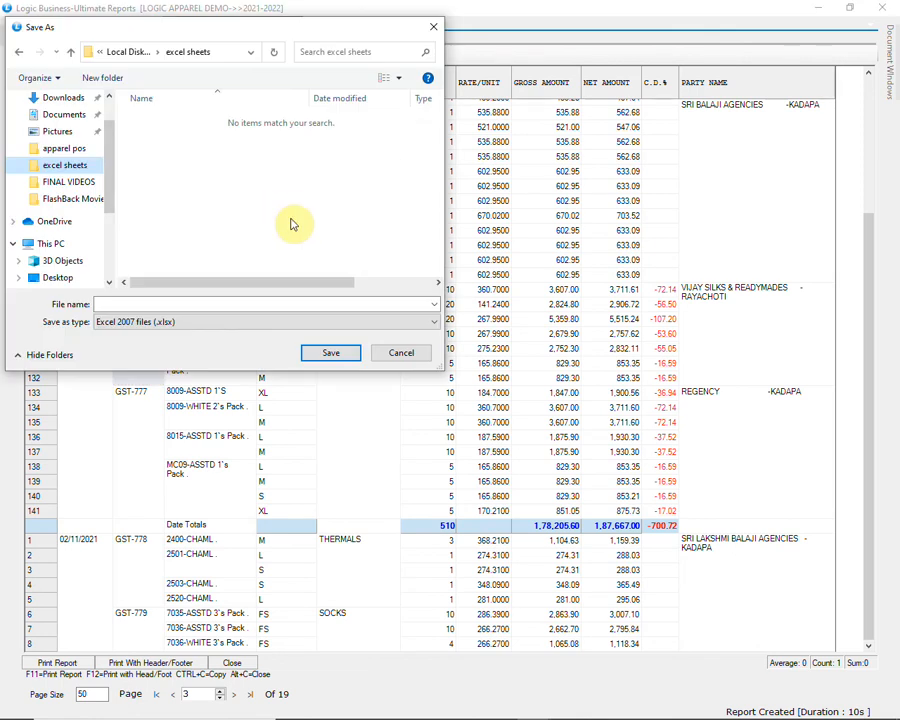
left_click(399, 364)
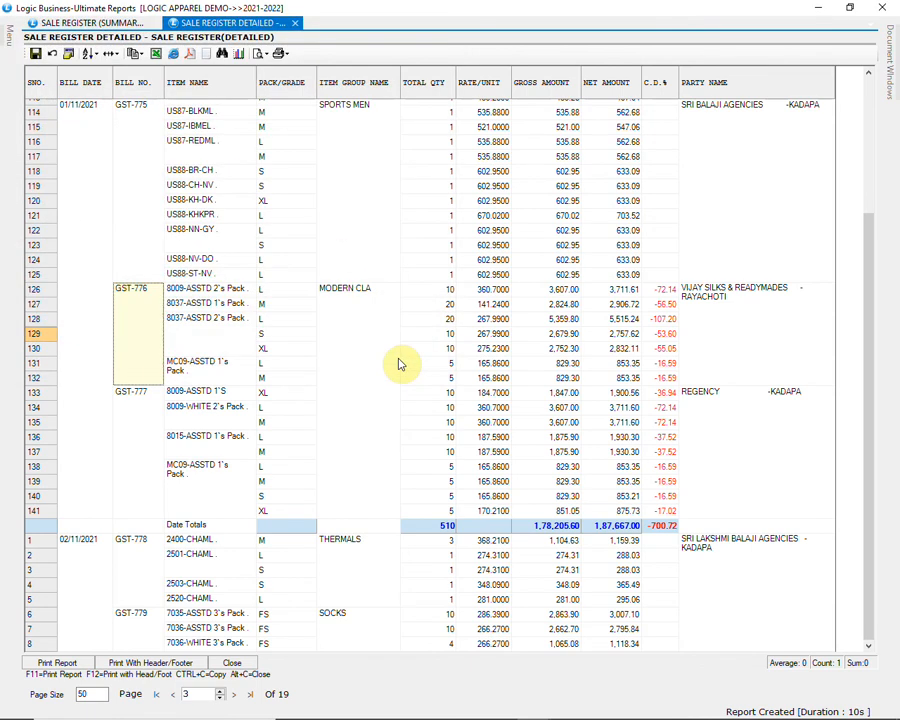
left_click(244, 665)
- Open the Sale Register - Cross Tab report and generate it with the CATEGORY WISE SALE configuration for 01/04/2021 to 31/03/2022
left_click(6, 42)
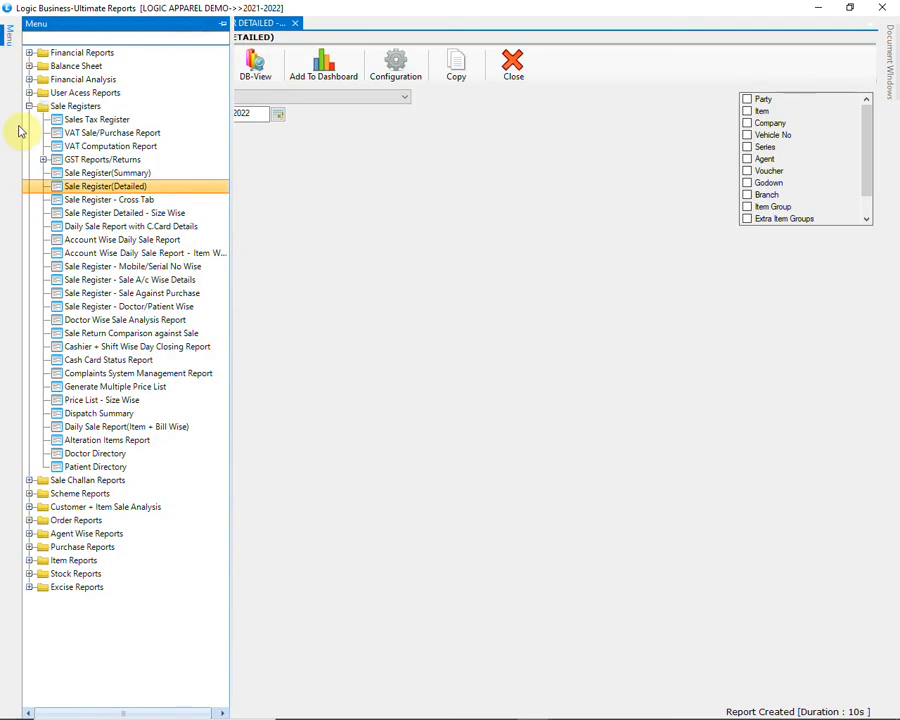
left_click(164, 203)
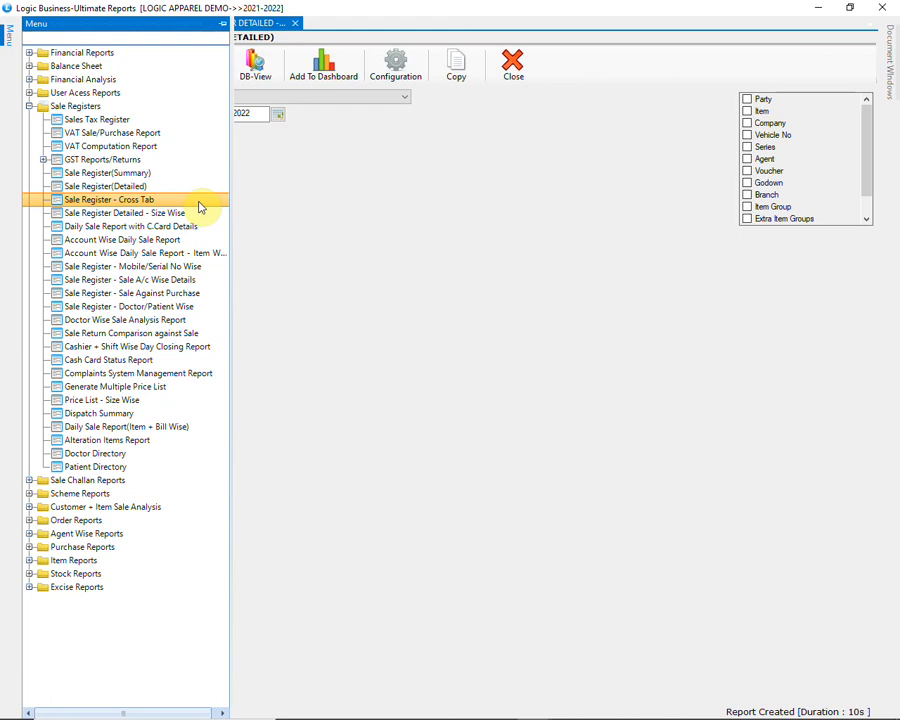
double_click(198, 205)
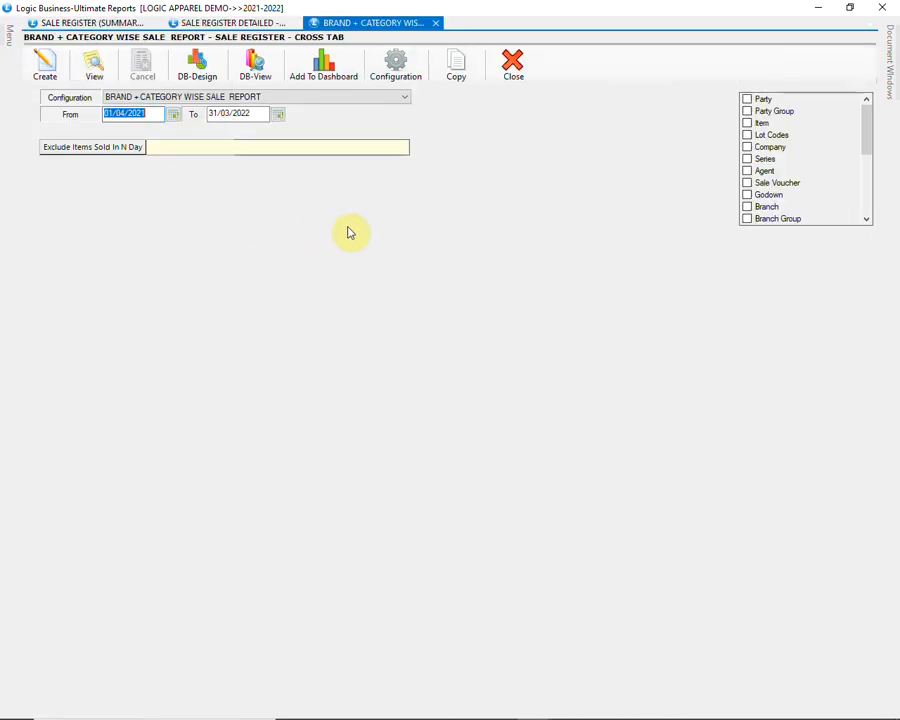
left_click(383, 102)
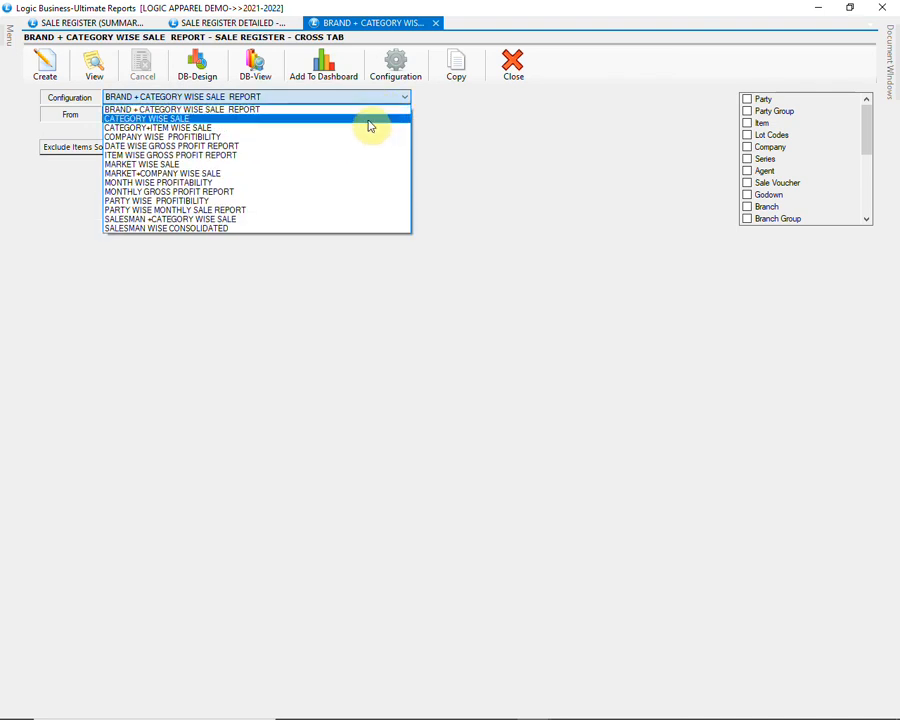
left_click(369, 121)
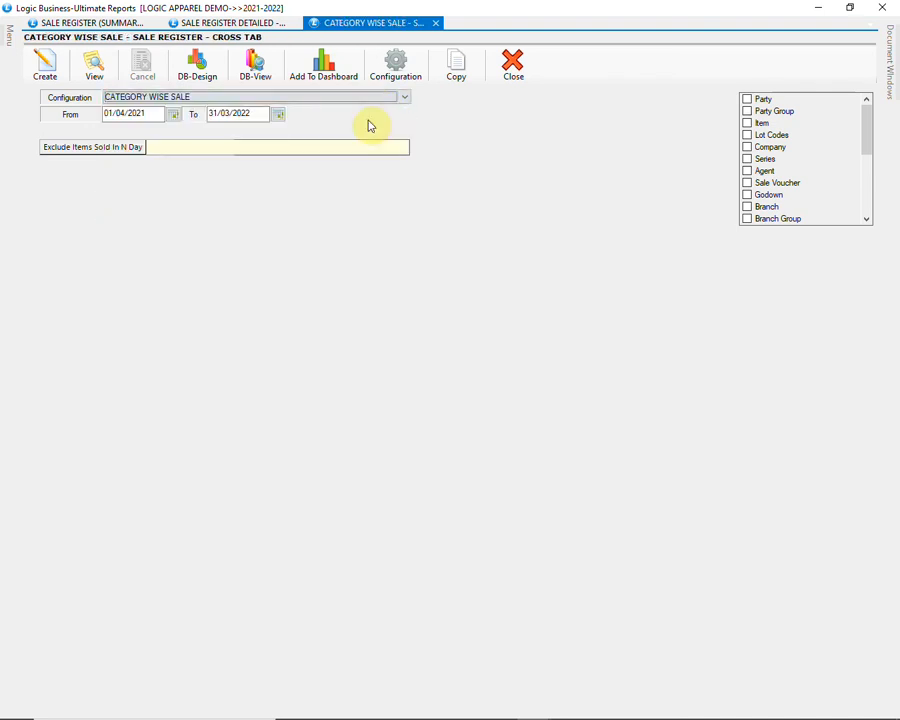
left_click(45, 68)
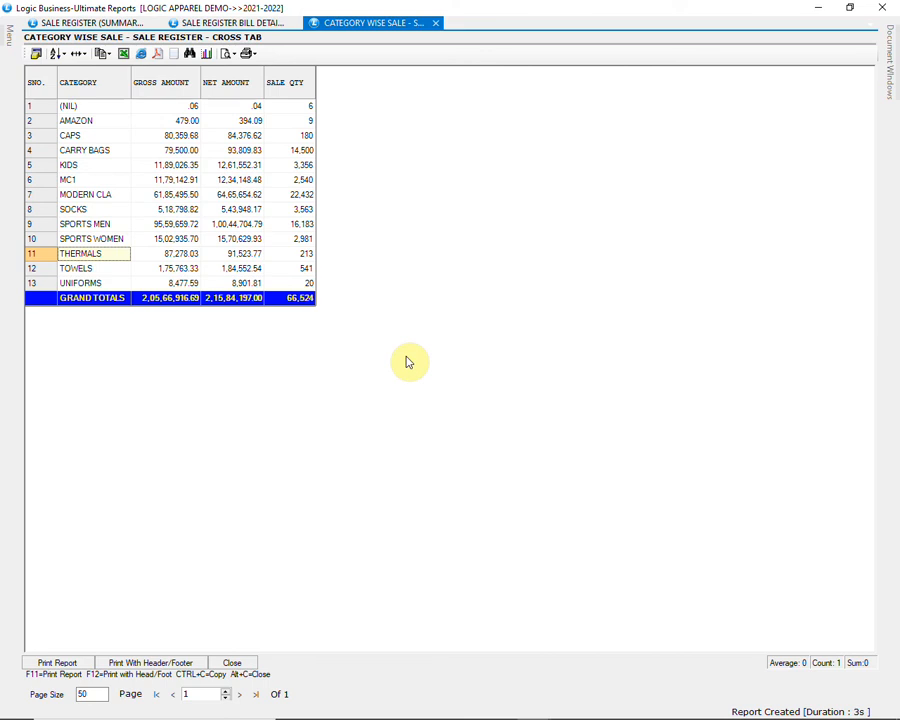
left_click(95, 106)
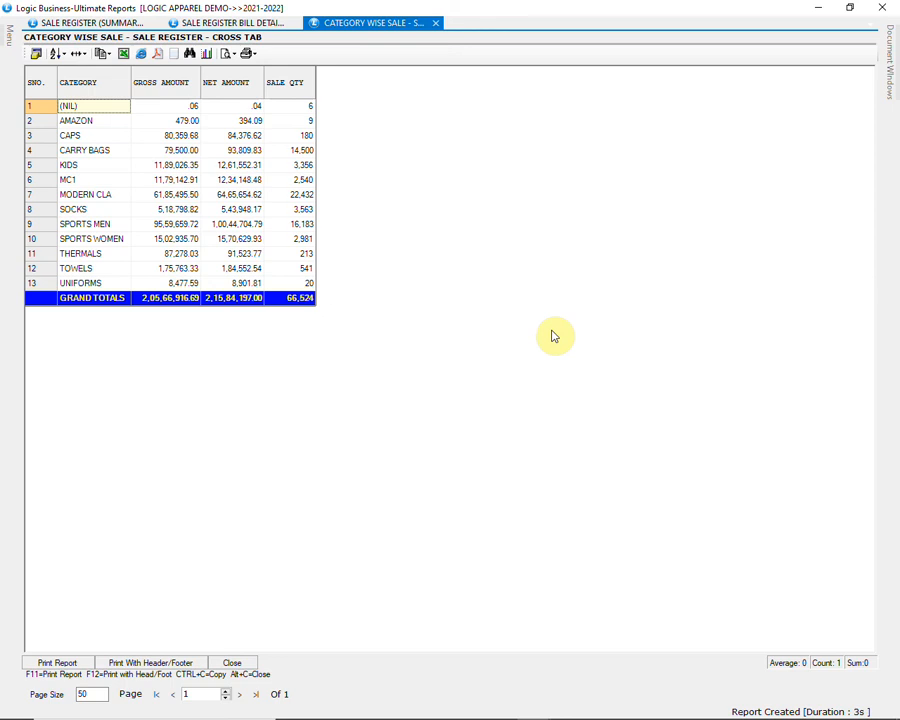
- Close the category-wise output and generate the cross tab with the PARTY WISE MONTHLY SALE REPORT configuration for 01/04/2021 to 31/03/2022
left_click(238, 664)
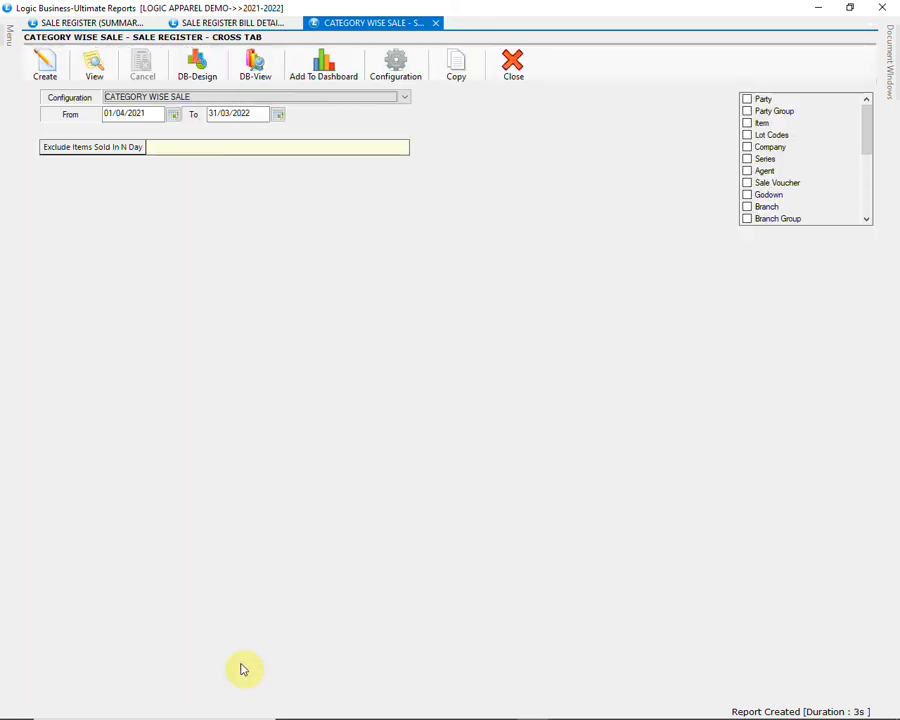
left_click(335, 100)
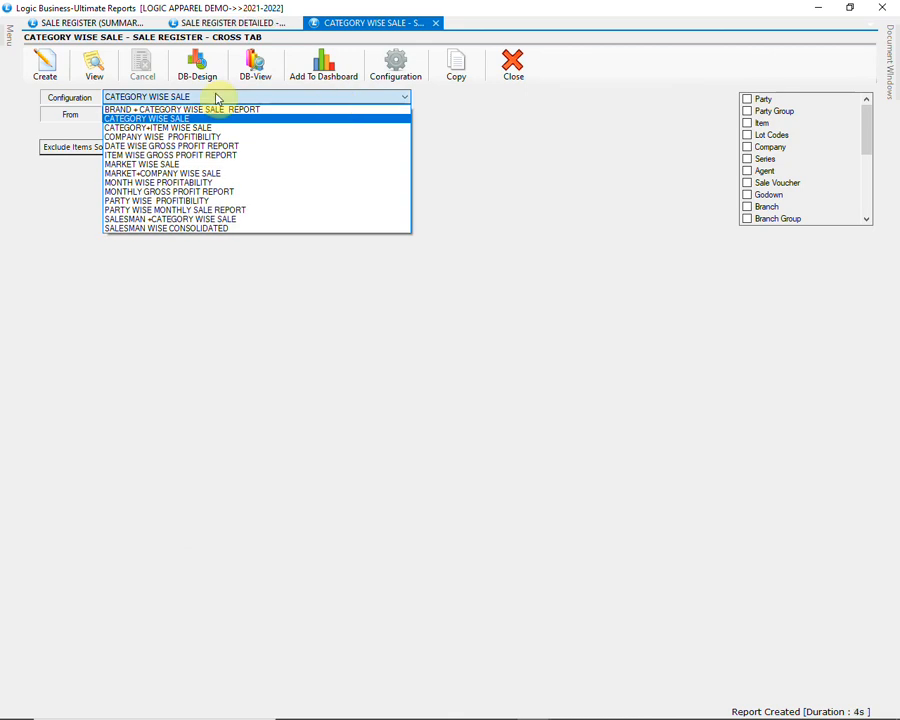
left_click(265, 212)
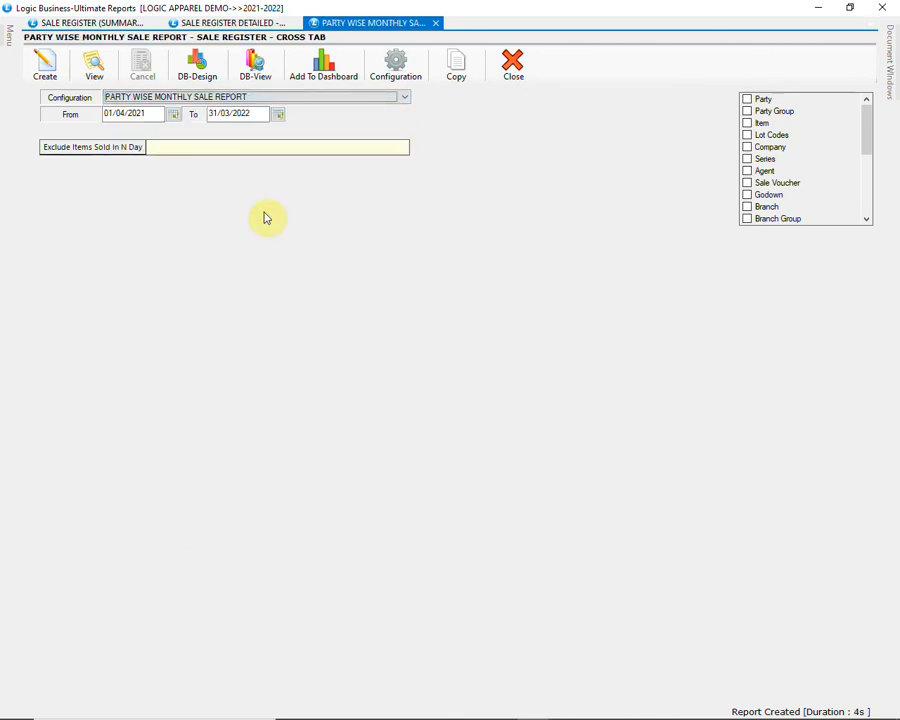
left_click(47, 79)
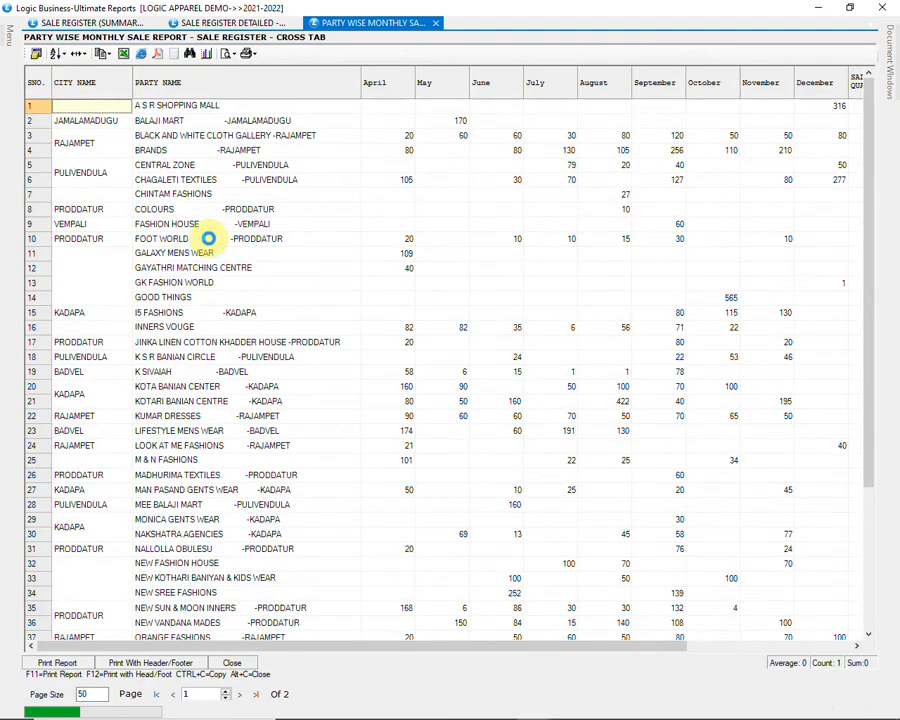
- Review the party-wise monthly sale quantities and the quantity and amount columns, checking the April, September and November figures in row 31
scroll(208, 240, "down", 4)
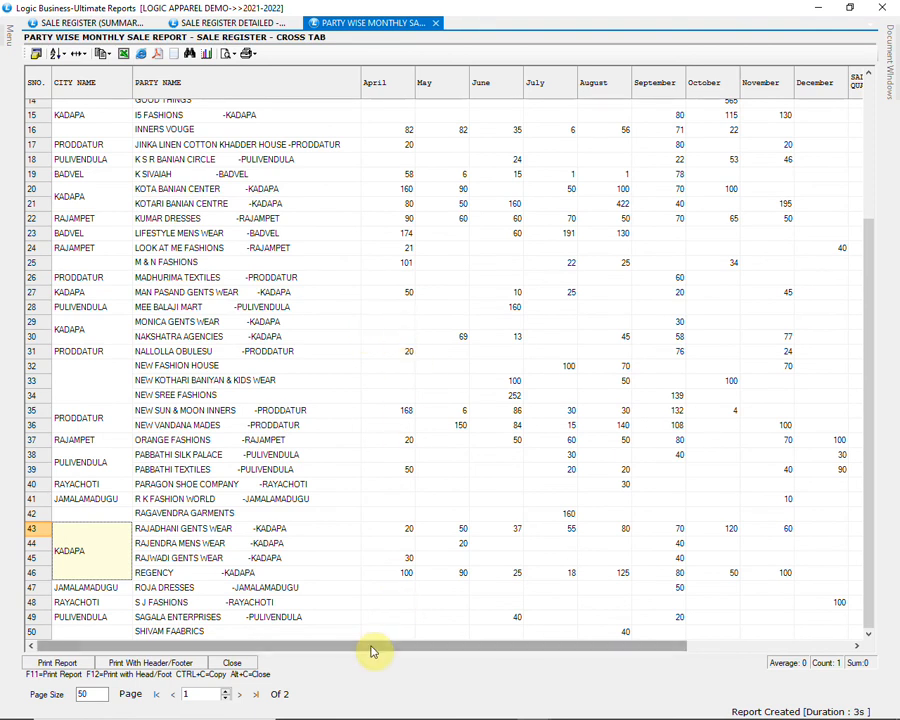
left_click_drag(371, 651, 567, 665)
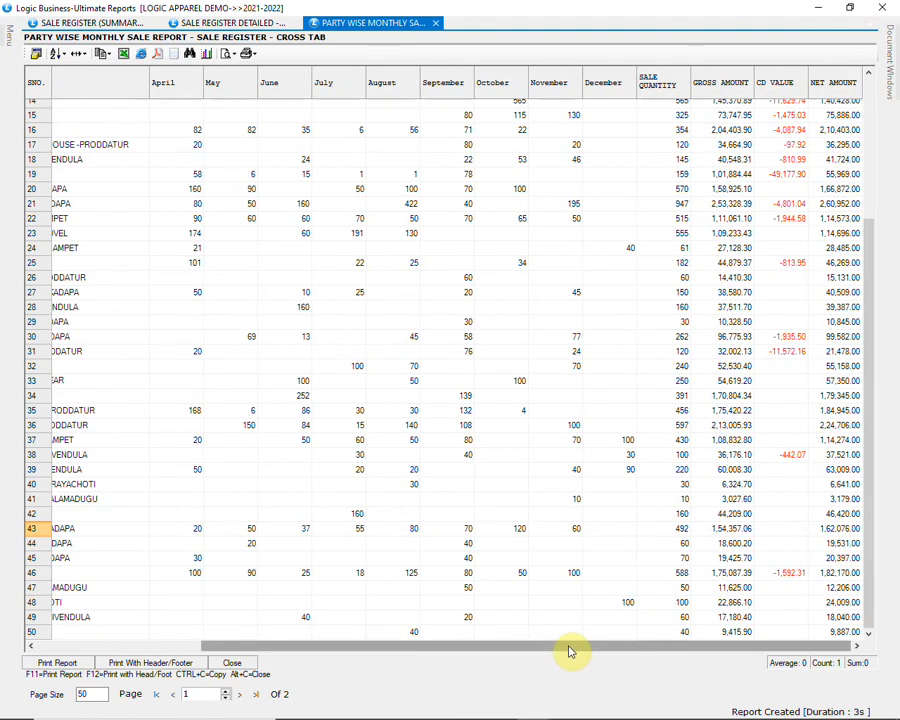
left_click_drag(569, 651, 367, 669)
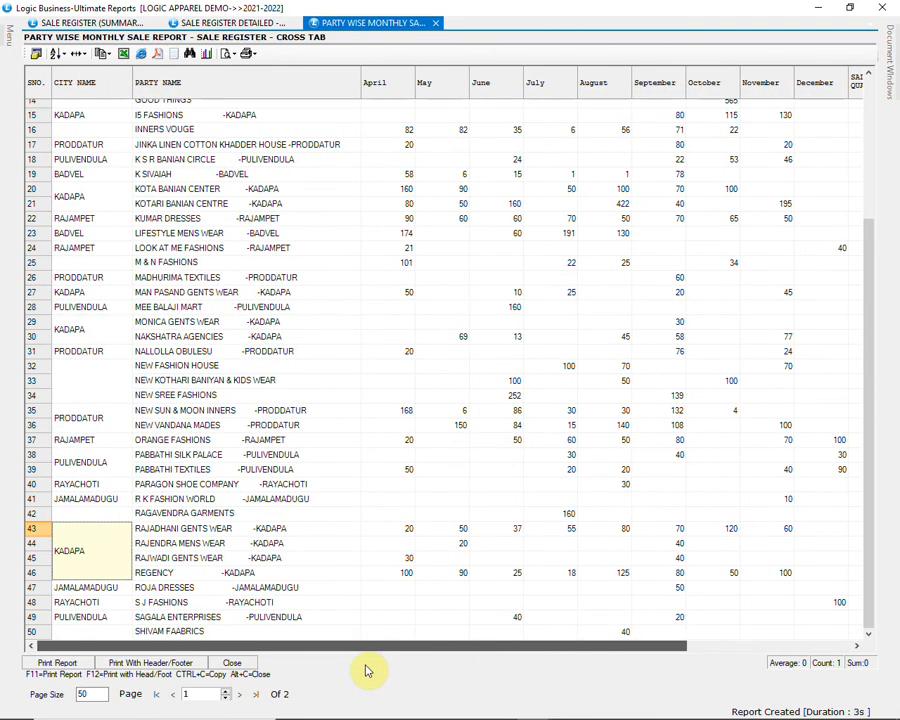
left_click(404, 352)
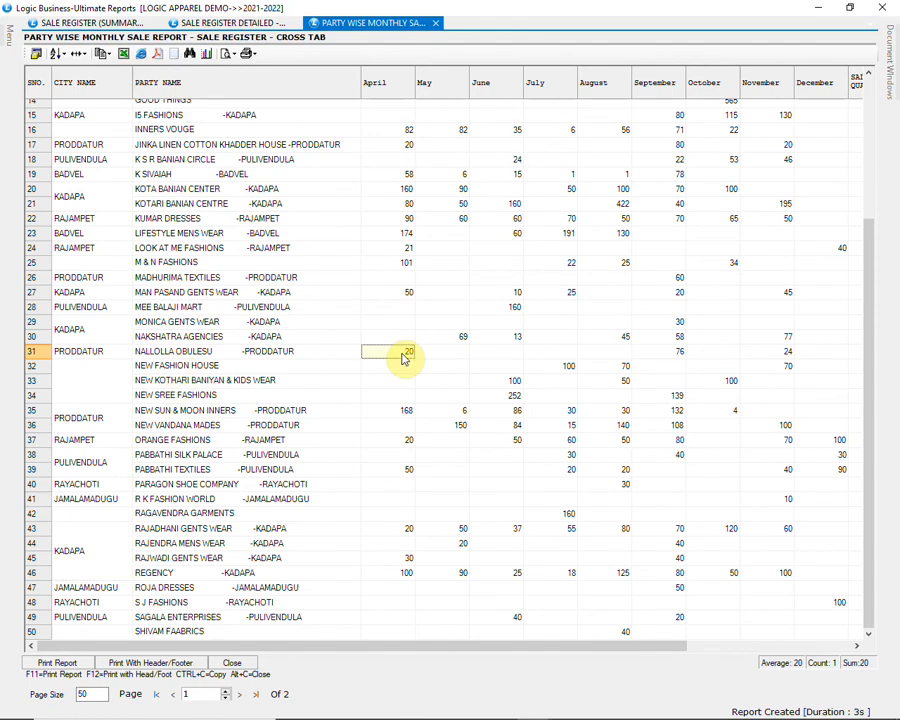
left_click(680, 352)
left_click(788, 352)
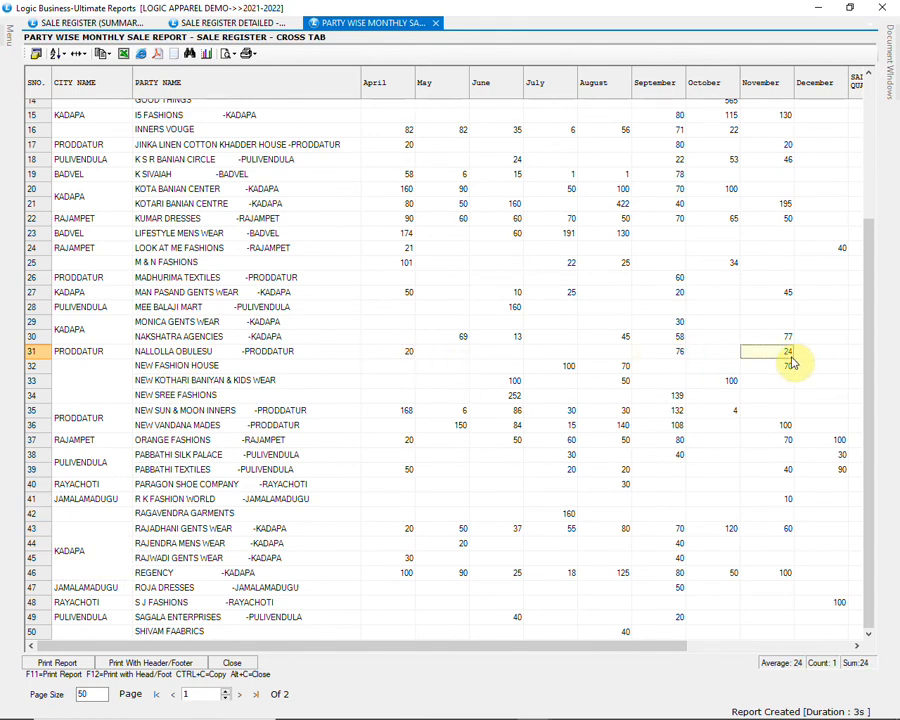
- Check the transaction types and totals in the party-wise monthly report's configuration, and close it without changes
key("F4")
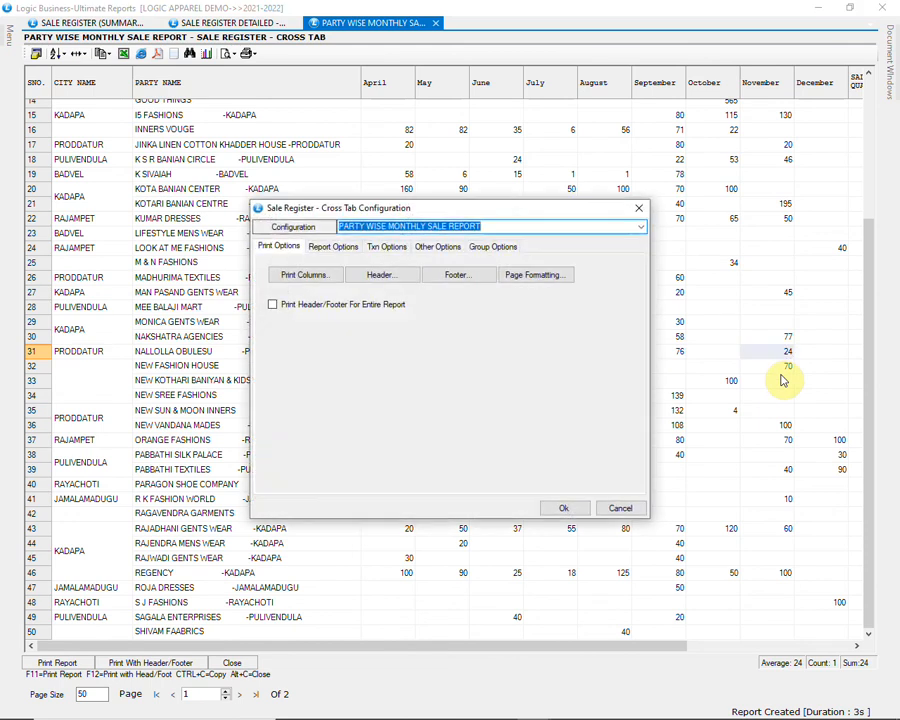
left_click(379, 247)
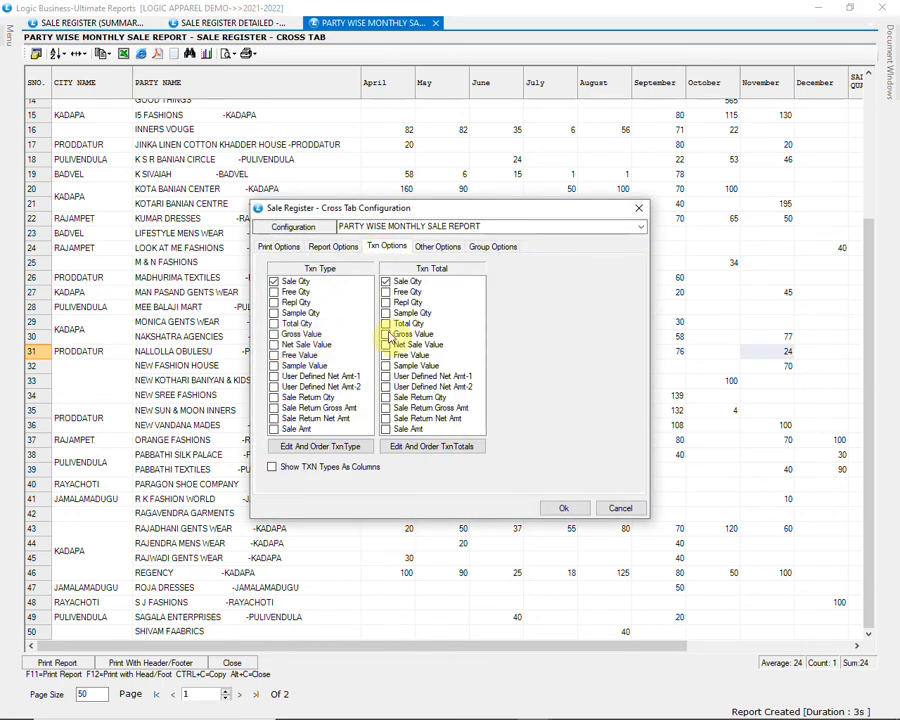
left_click(621, 509)
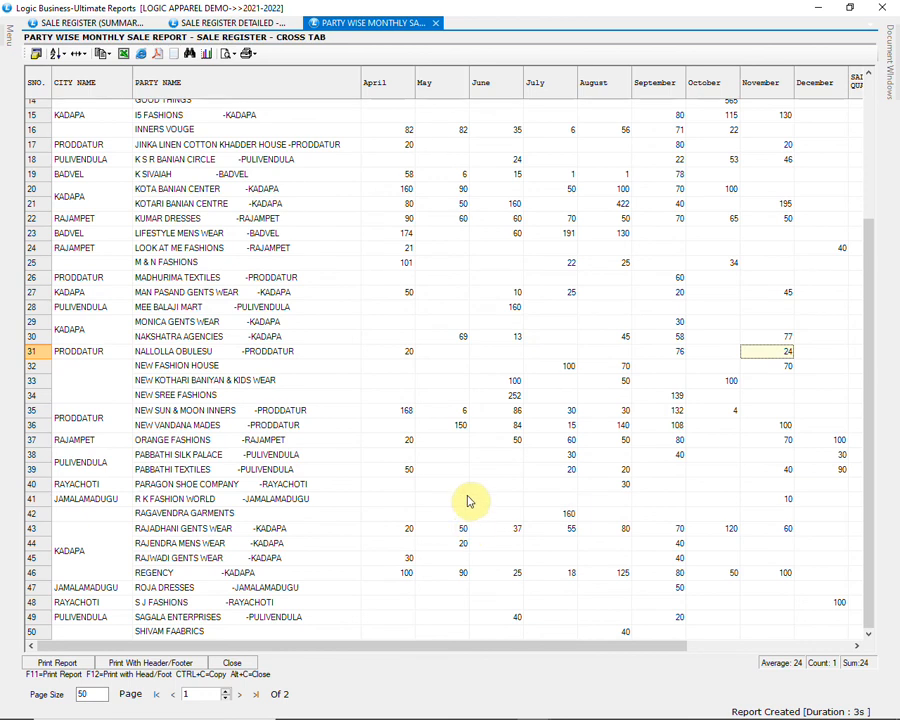
- Close the party-wise monthly output and switch the cross tab report to the MARKET WISE SALE configuration
left_click(248, 666)
left_click(342, 98)
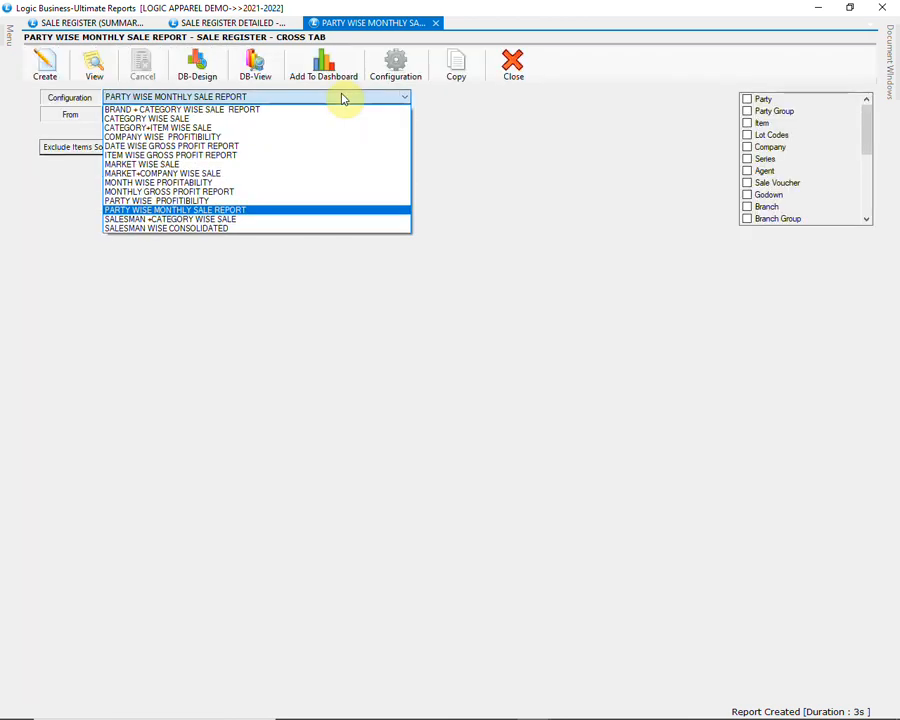
left_click(180, 165)
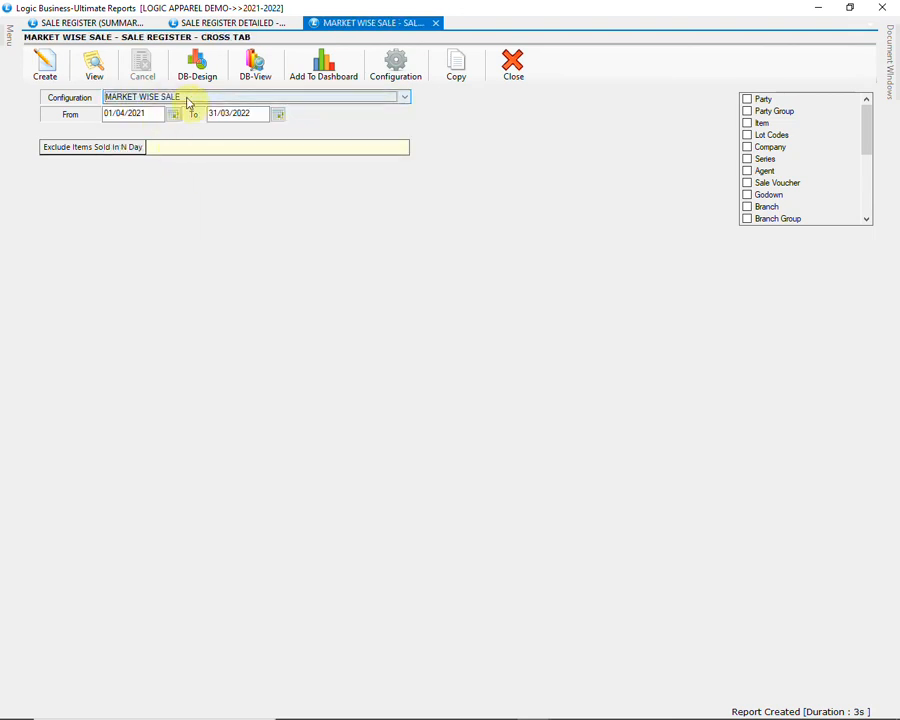
- Look through the level 1 BEATS groups in the Party Group filter, and cancel the group selection
left_click(748, 112)
left_click(519, 246)
left_click(519, 246)
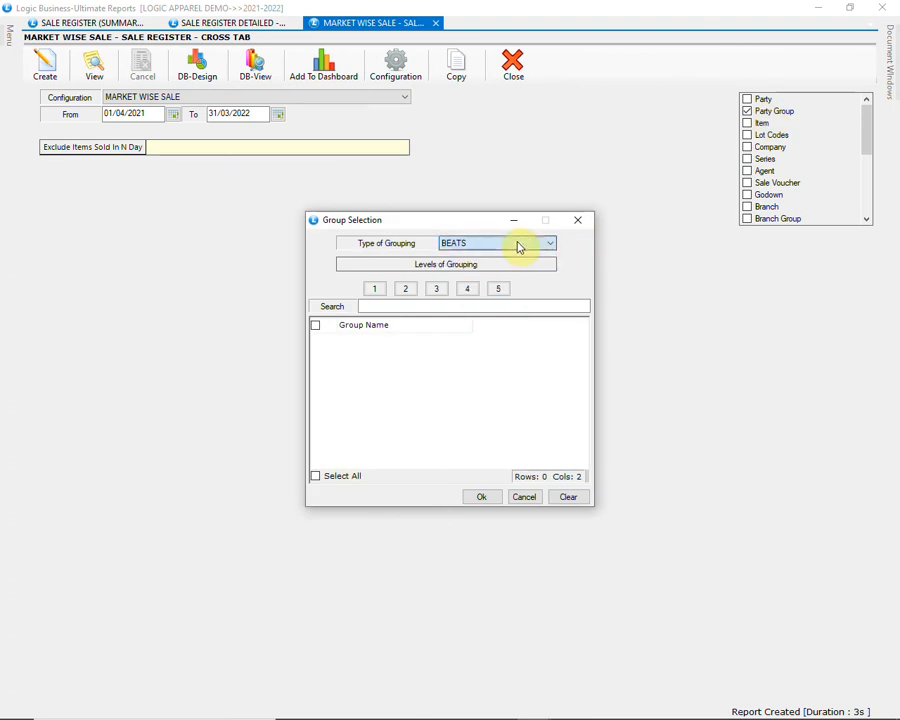
left_click(372, 292)
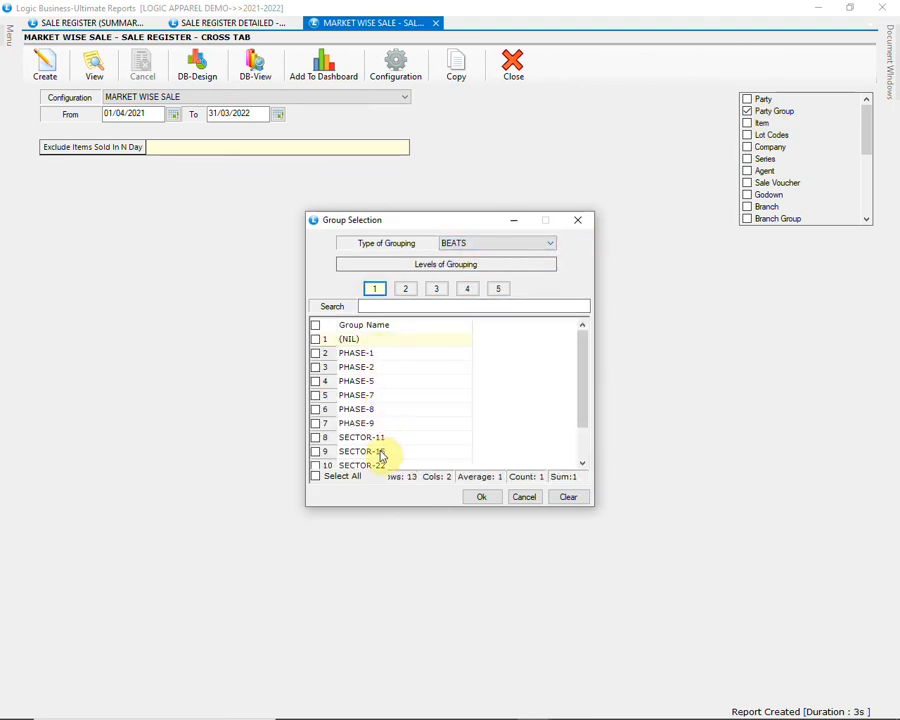
left_click_drag(580, 354, 554, 394)
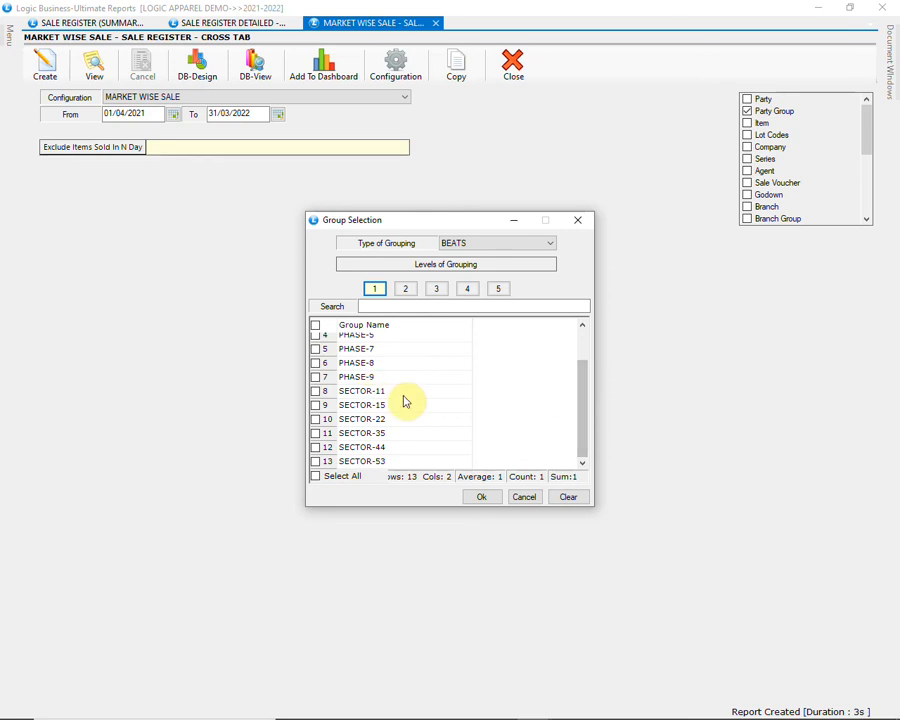
left_click(529, 498)
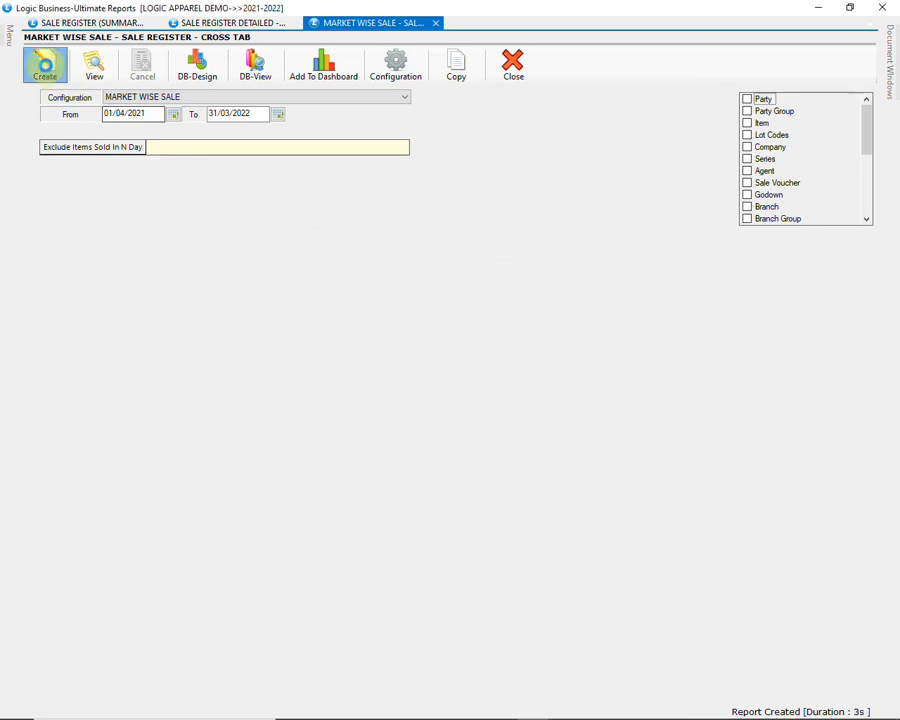
- Generate the market-wise sale report for 01/04/2021 to 31/03/2022, review the net amount per beat, and close the output
left_click(45, 70)
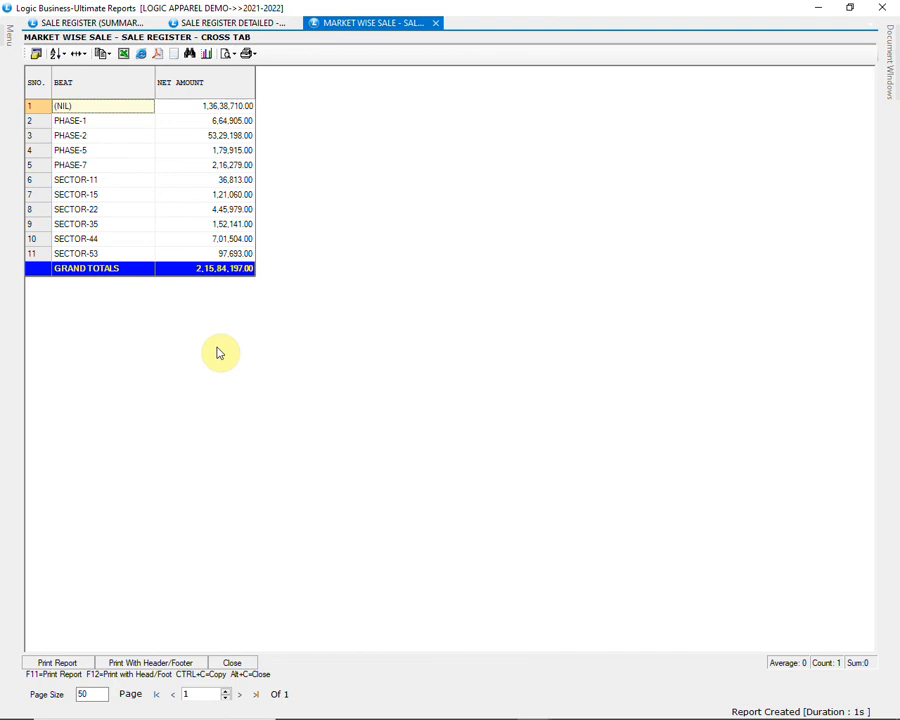
left_click(236, 664)
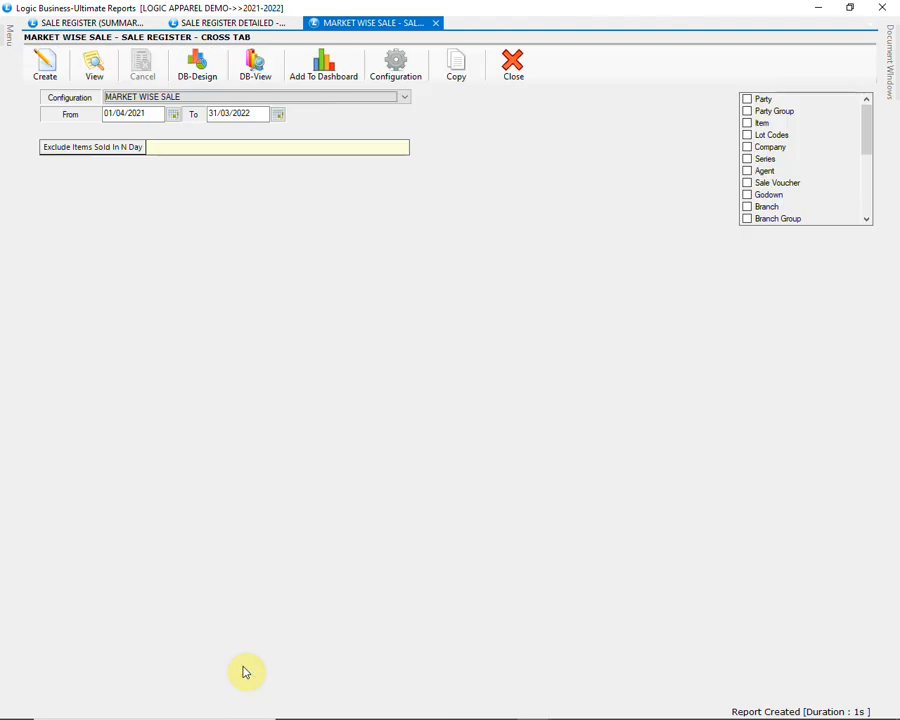
- Generate the cross tab with the SALESMAN WISE CONSOLIDATED configuration, review the amounts per salesman, and close the output
left_click(370, 100)
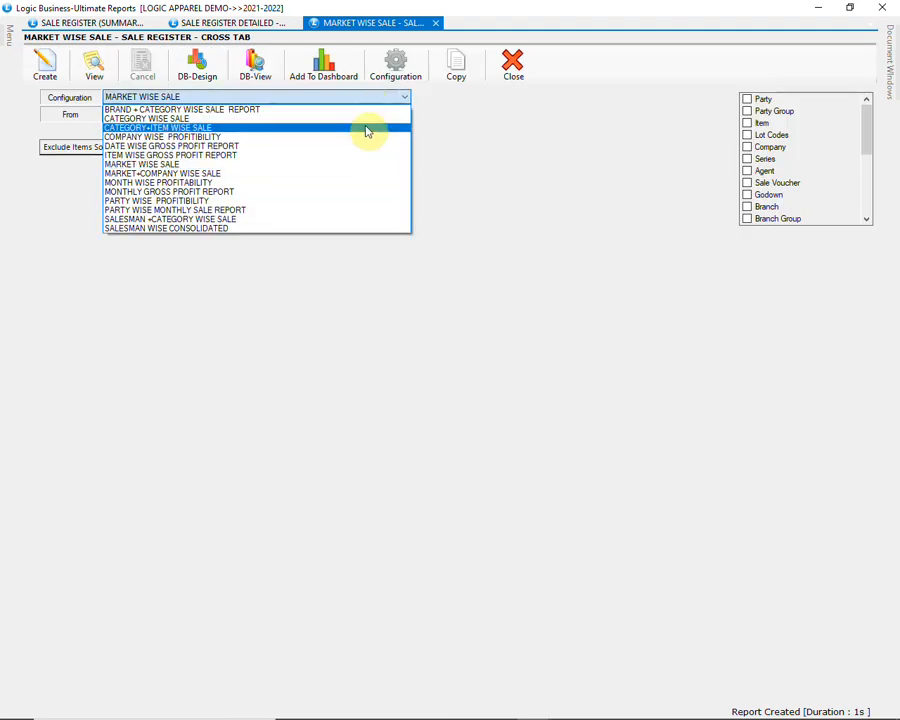
left_click(356, 230)
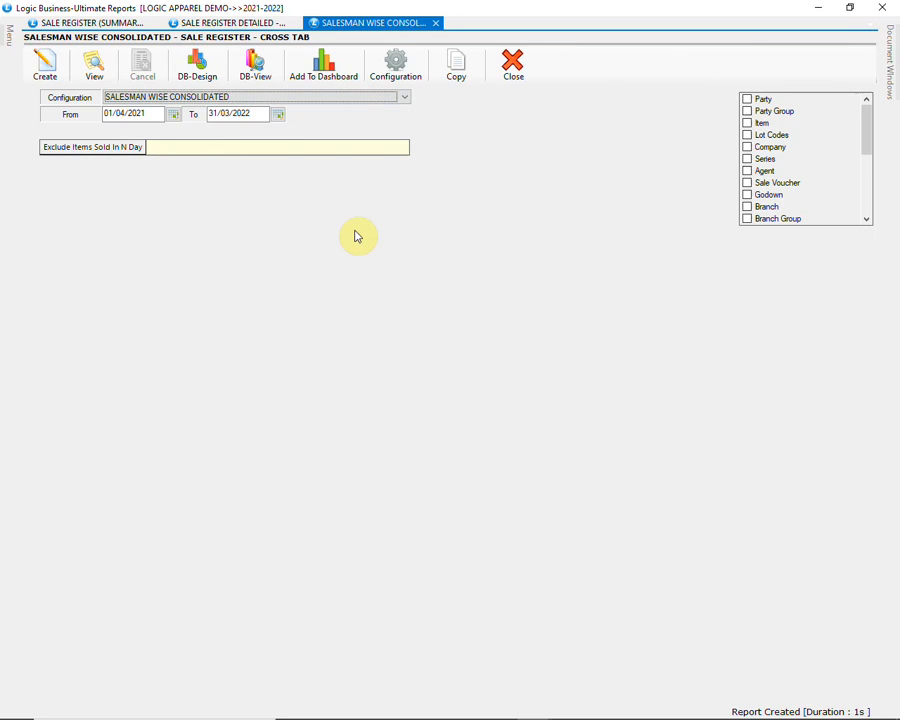
left_click(40, 77)
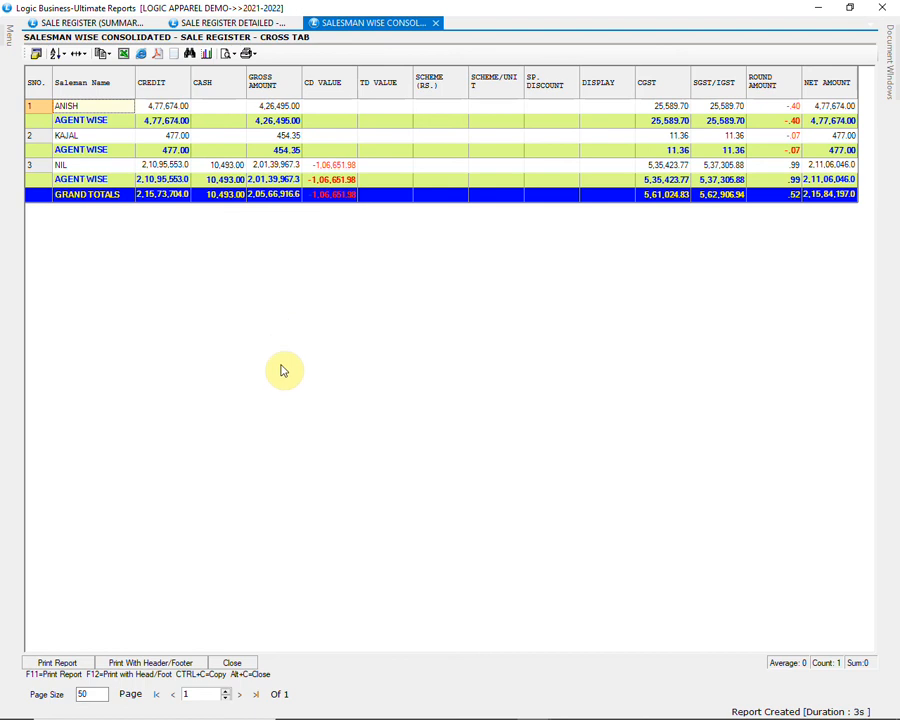
left_click(230, 664)
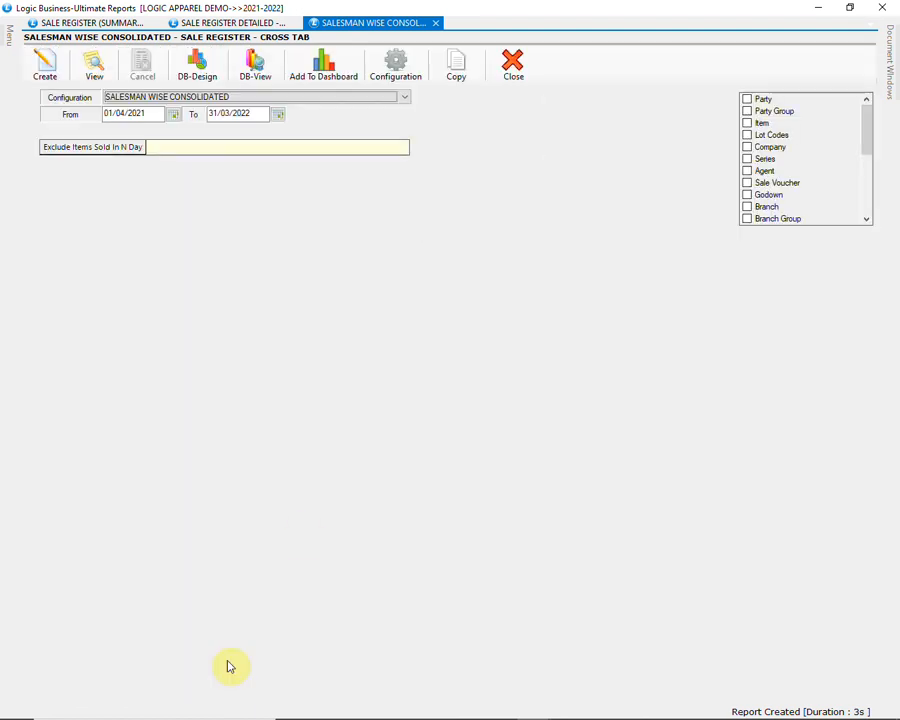
- Generate the cross tab with the MONTH WISE PROFITABILITY configuration, review the monthly profit figures, and close the output
left_click(368, 101)
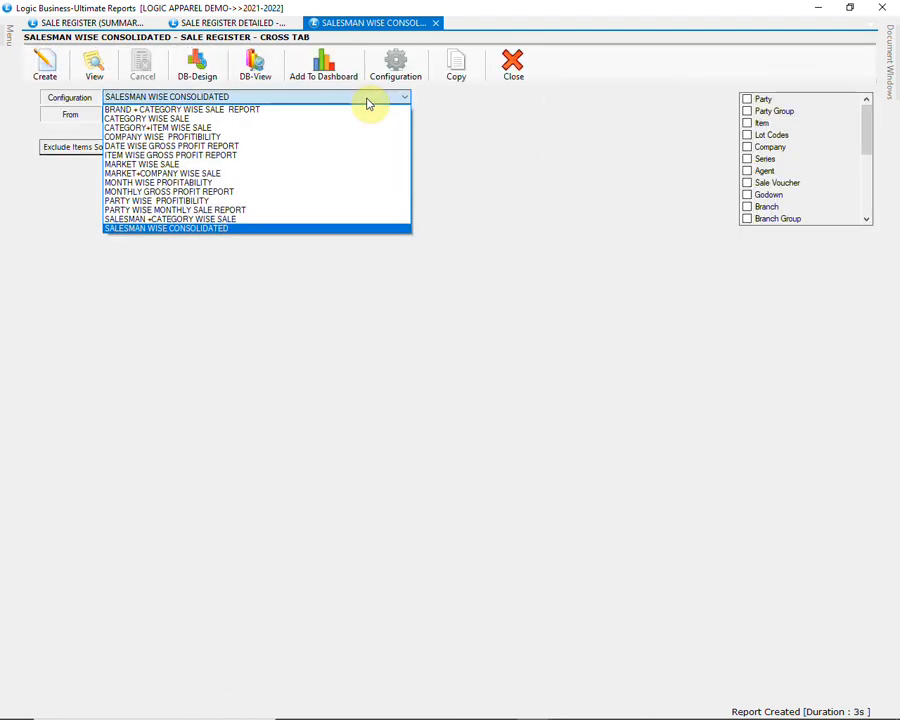
left_click(345, 184)
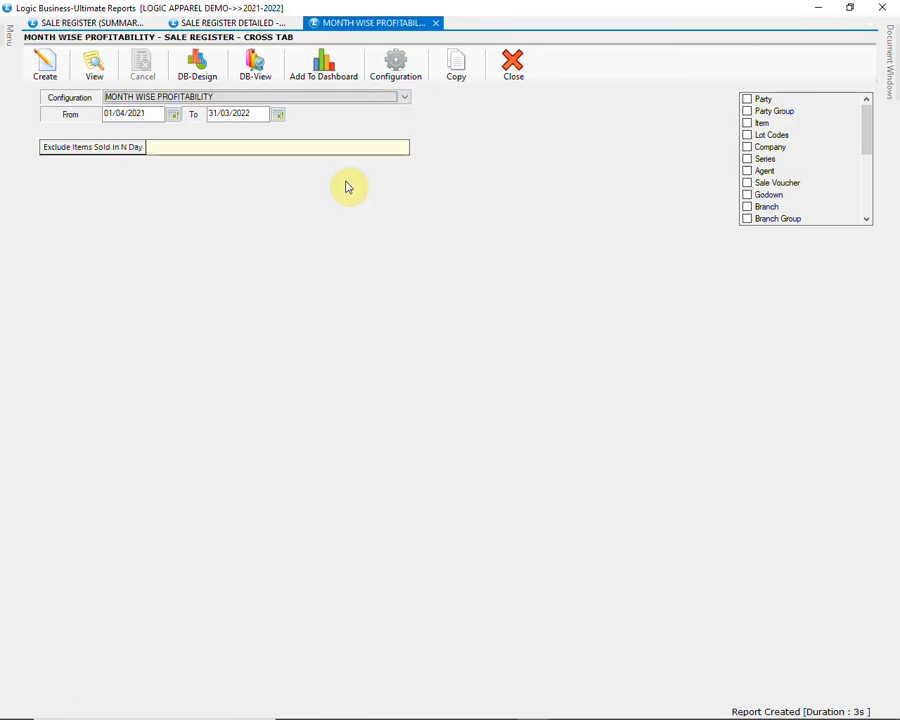
left_click(48, 68)
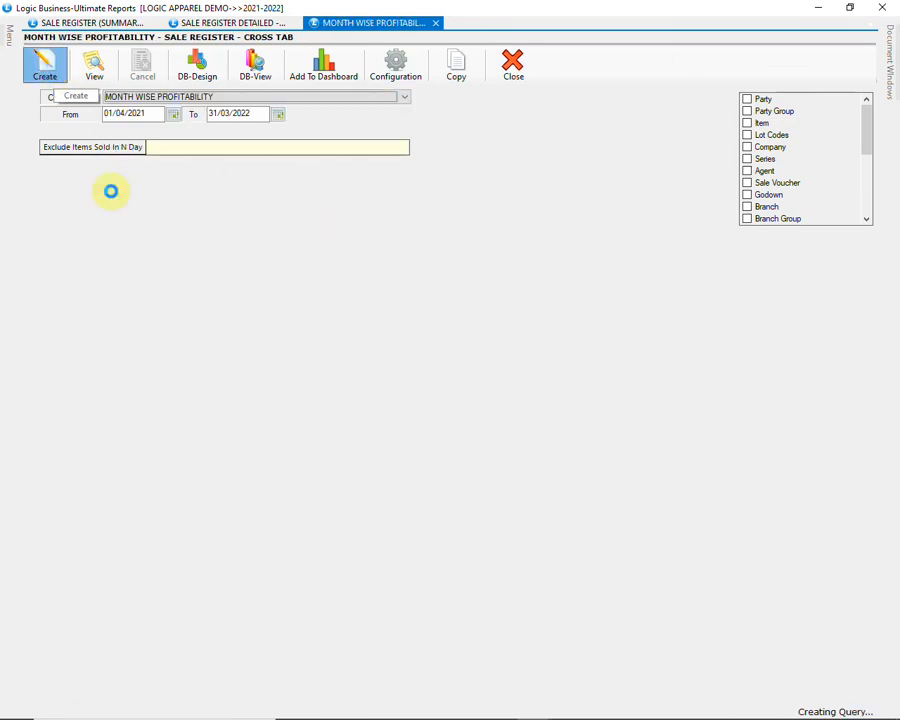
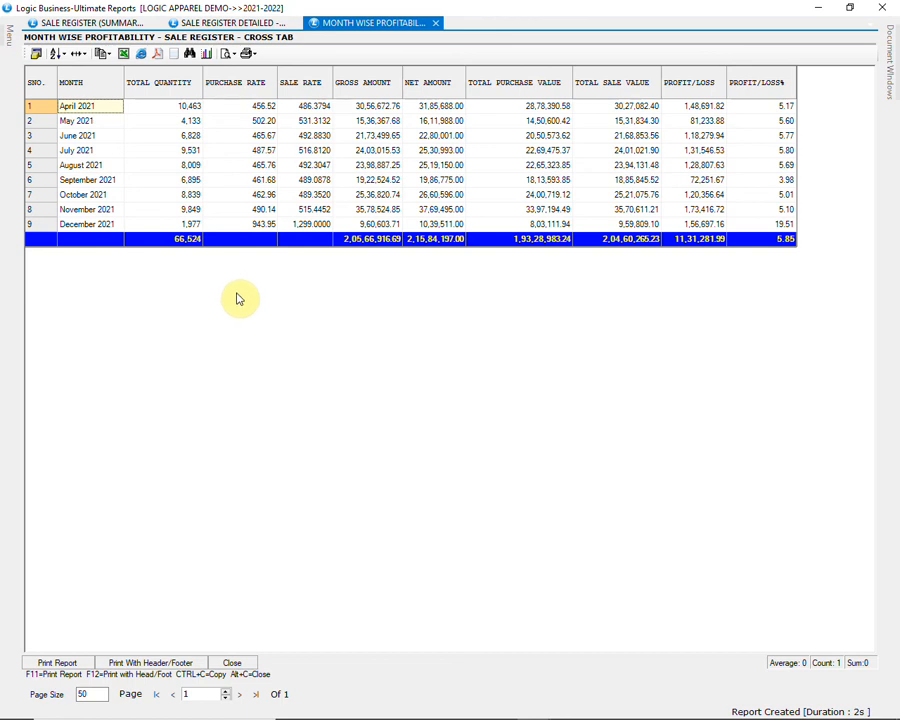
left_click(236, 665)
- Open the Sale Register Detailed - Size Wise report and select the ITEM WISE SALE configuration
mouse_move(10, 35)
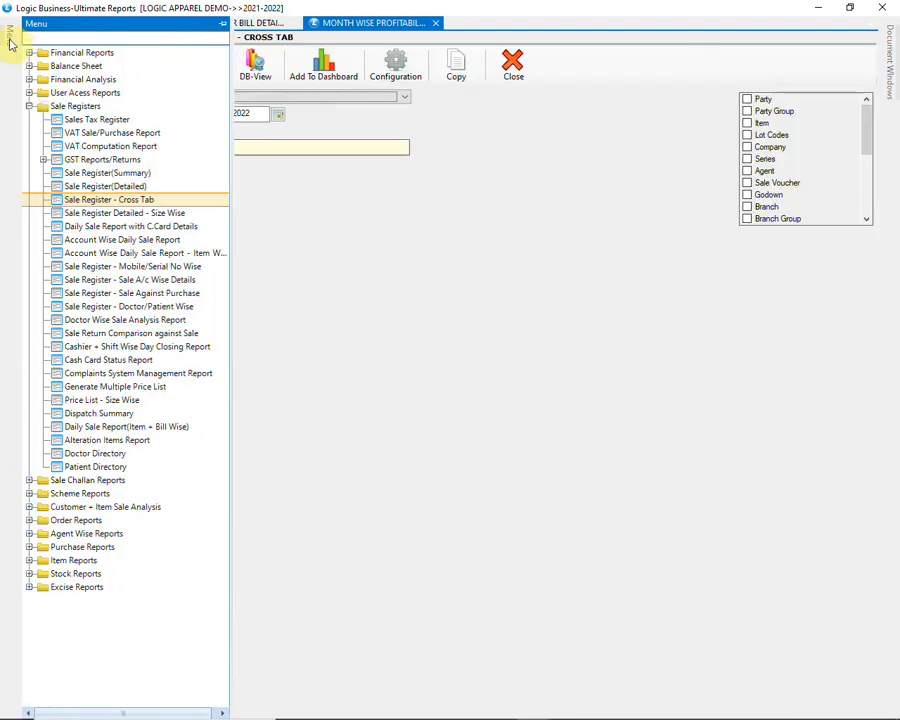
left_click(182, 216)
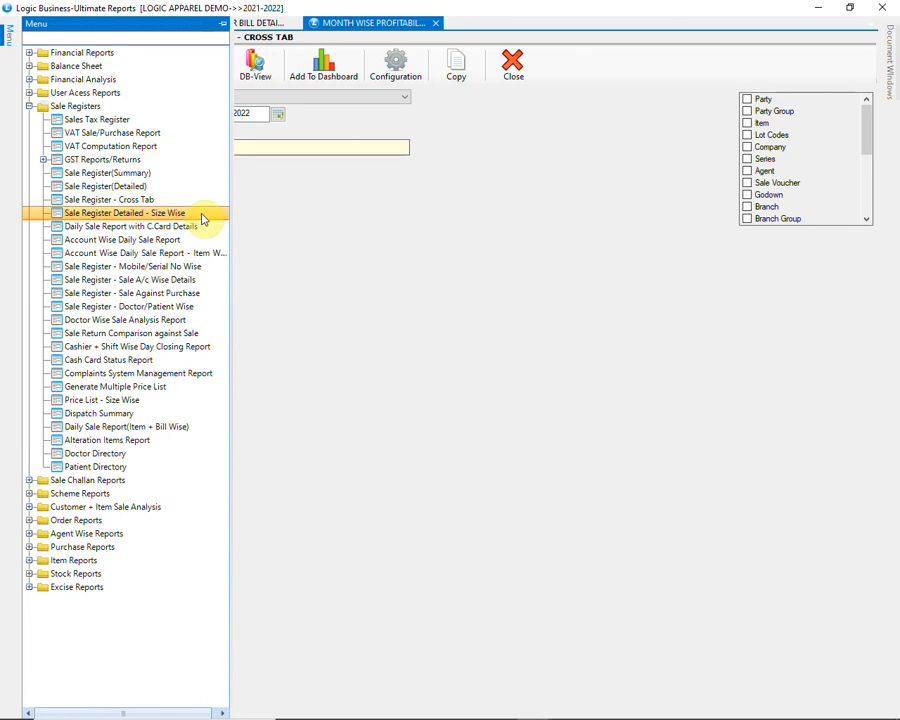
double_click(201, 217)
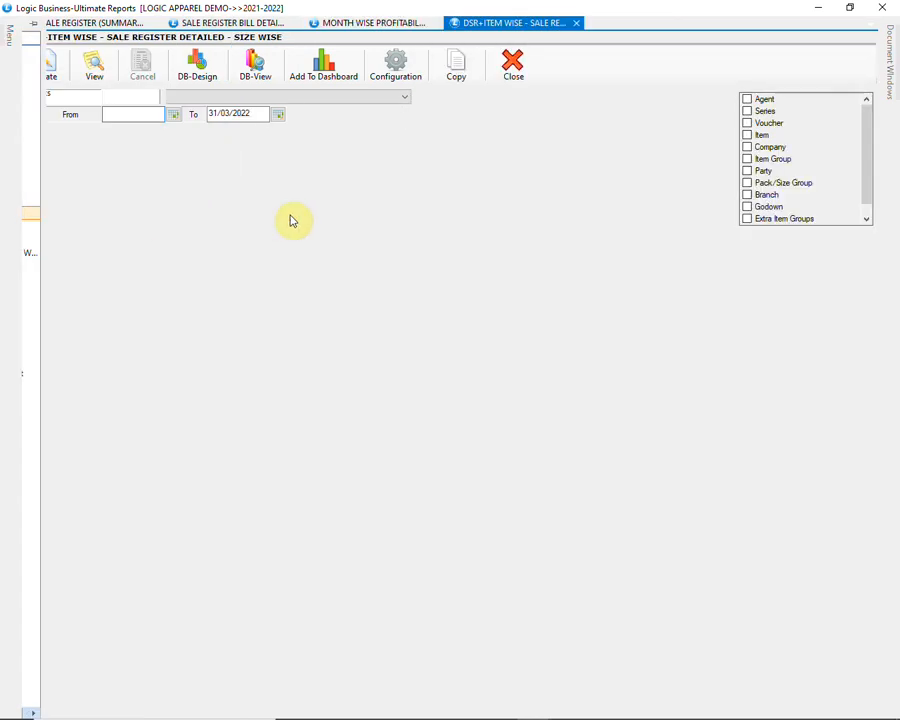
left_click(359, 99)
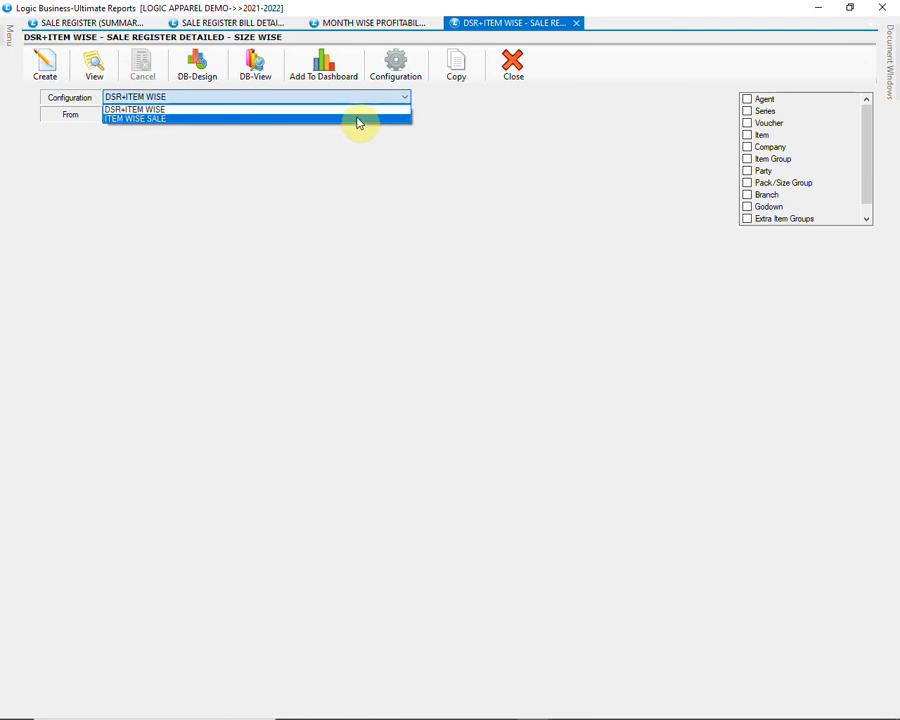
left_click(357, 119)
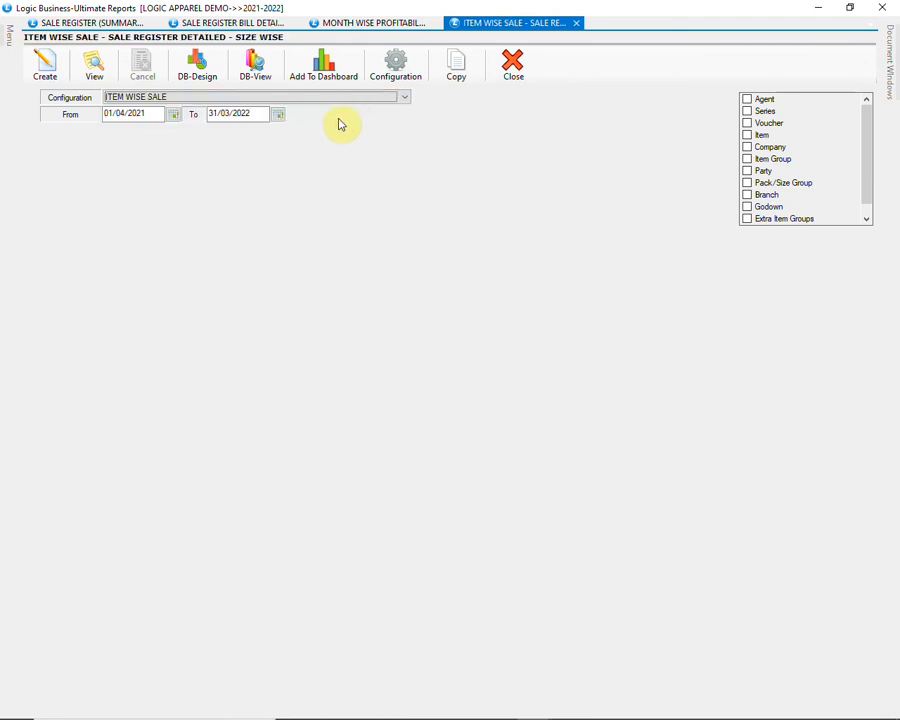
- Filter the size-wise report by item group, selecting SPORTS MEN and SPORTS WOMEN at level 1 of the CATEGORY grouping
left_click(746, 159)
left_click(478, 244)
left_click(470, 256)
left_click(400, 278)
left_click_drag(587, 350, 575, 411)
left_click(311, 396)
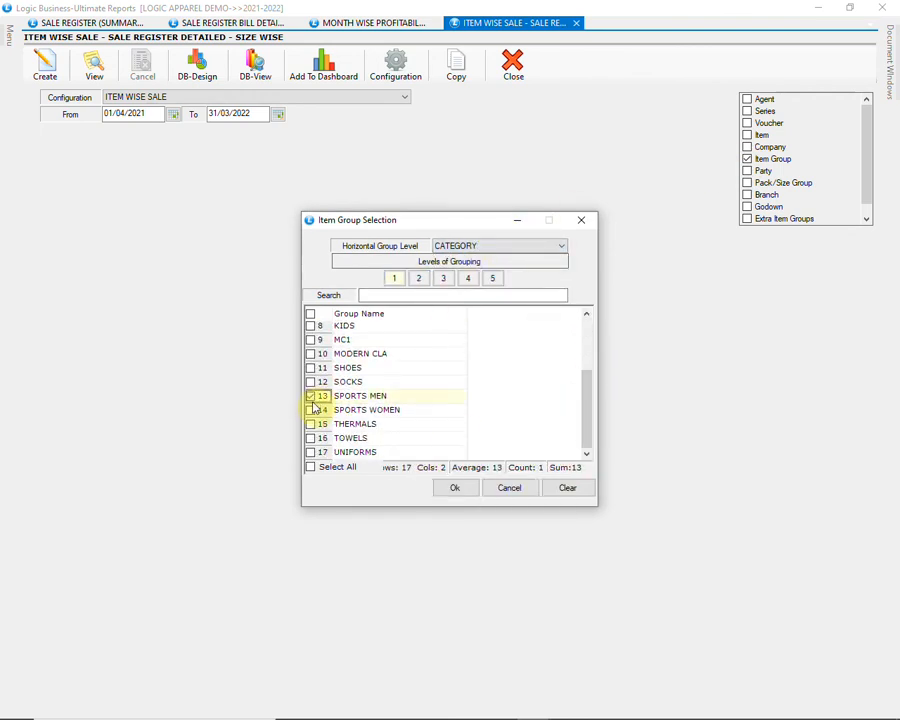
left_click(311, 410)
left_click(452, 487)
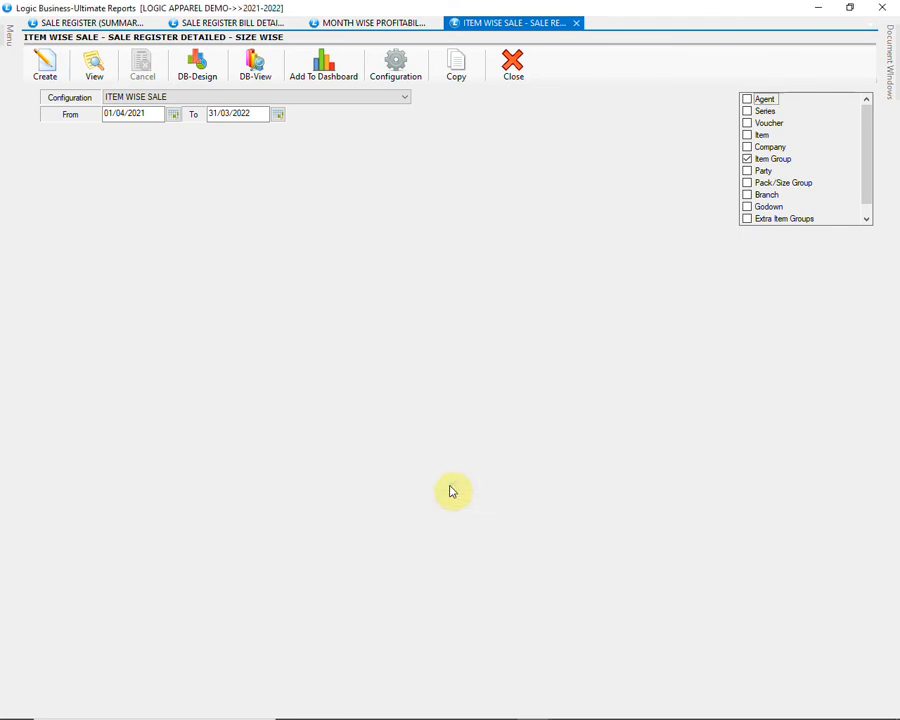
- Generate the filtered size-wise ITEM WISE SALE report and review the item quantities per size through the last page
left_click(44, 64)
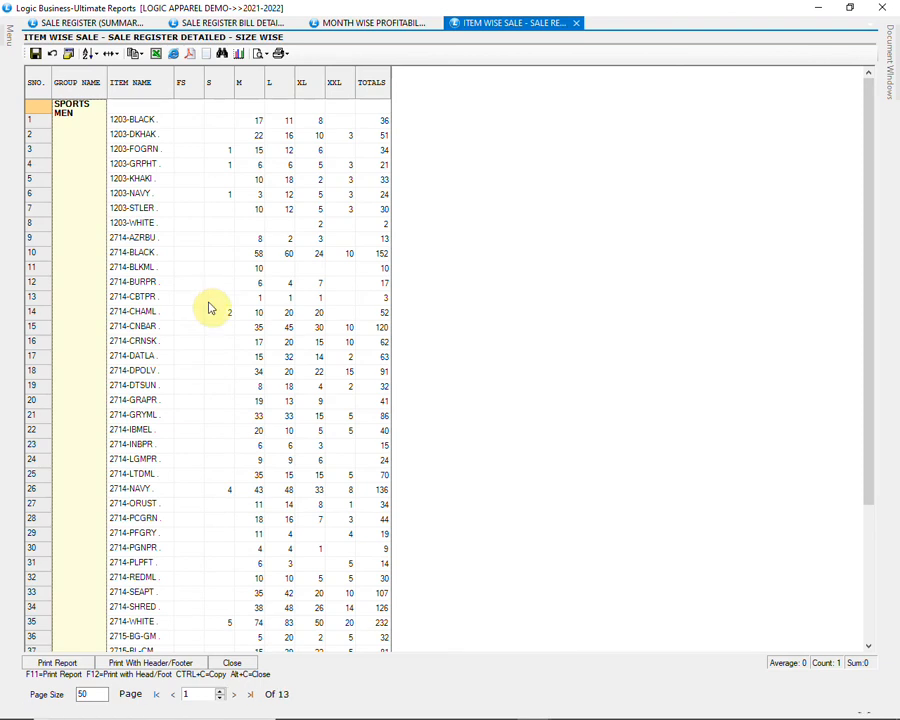
scroll(210, 308, "down", 4)
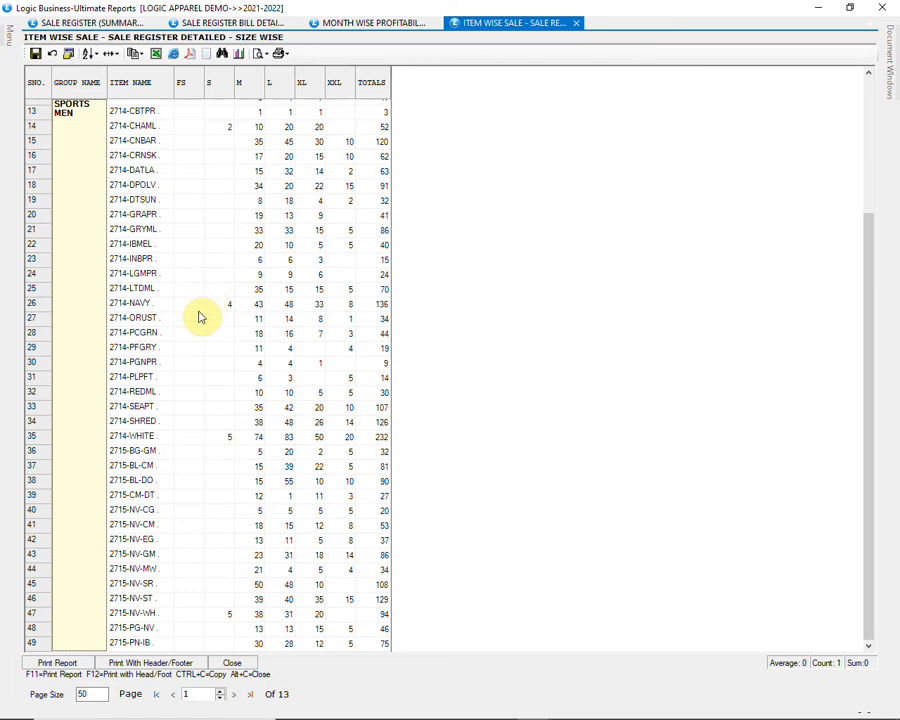
scroll(201, 317, "down", 1)
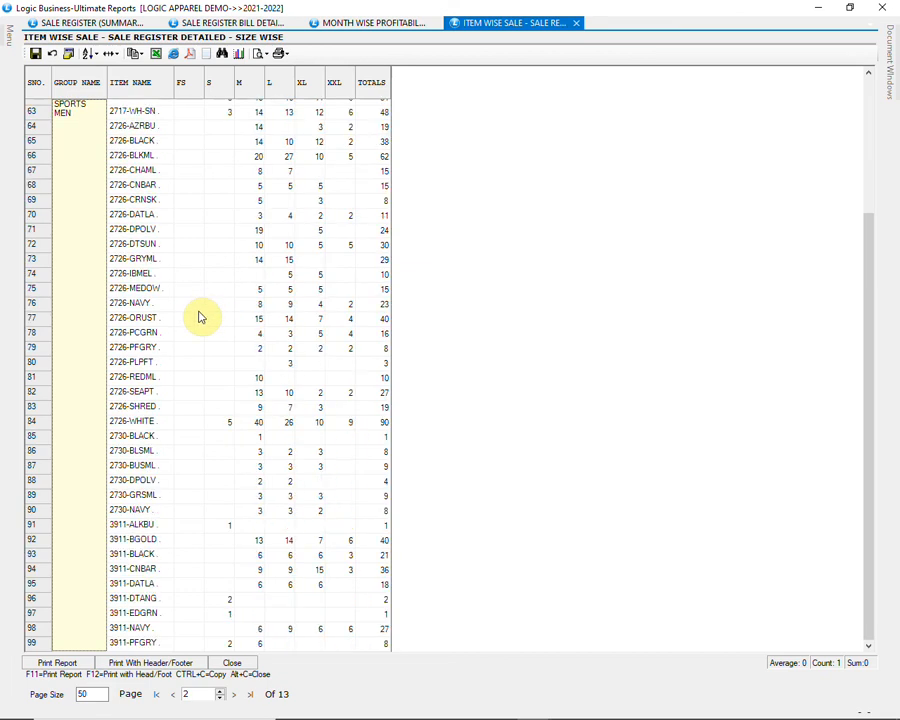
left_click(251, 693)
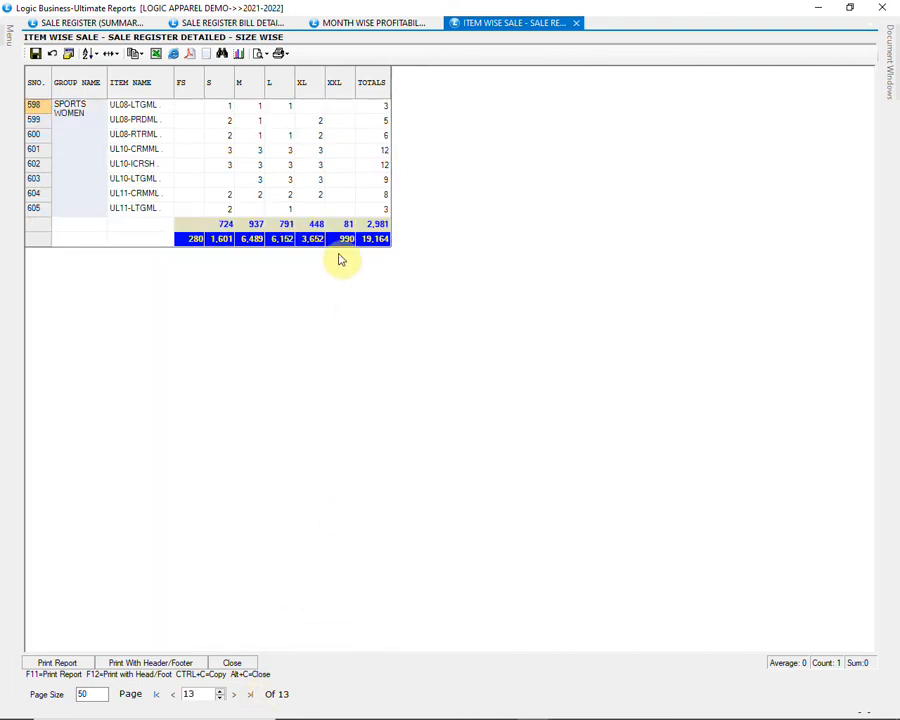
- Fit the report's column widths to their contents, look over the previous page, and close the output
left_click(131, 55)
left_click(123, 83)
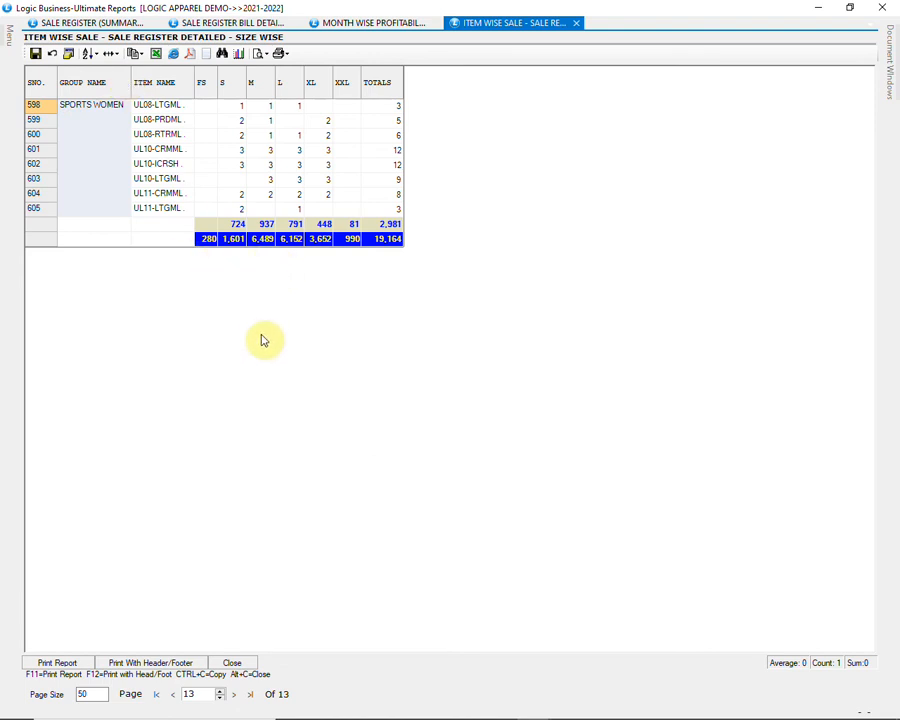
scroll(273, 373, "up", 1)
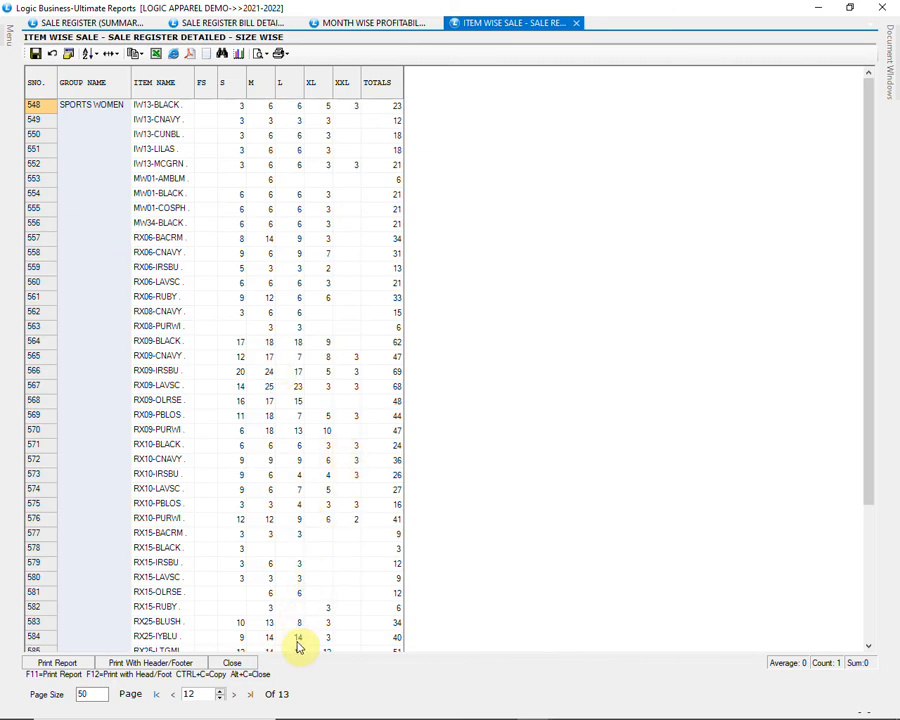
left_click(240, 665)
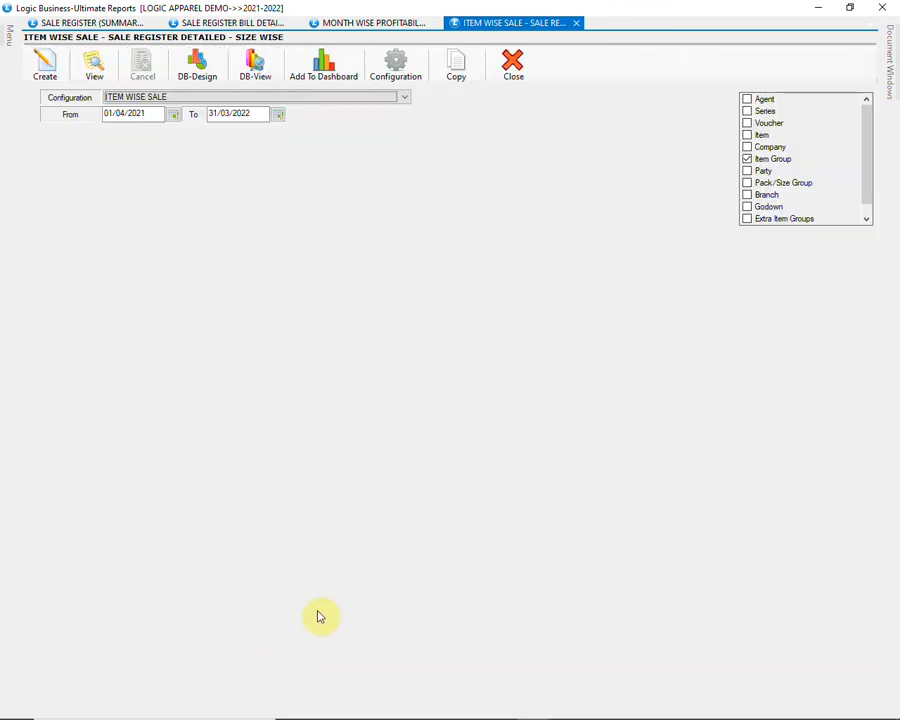
- Close all open sale register reports to return to the main program
left_click(510, 76)
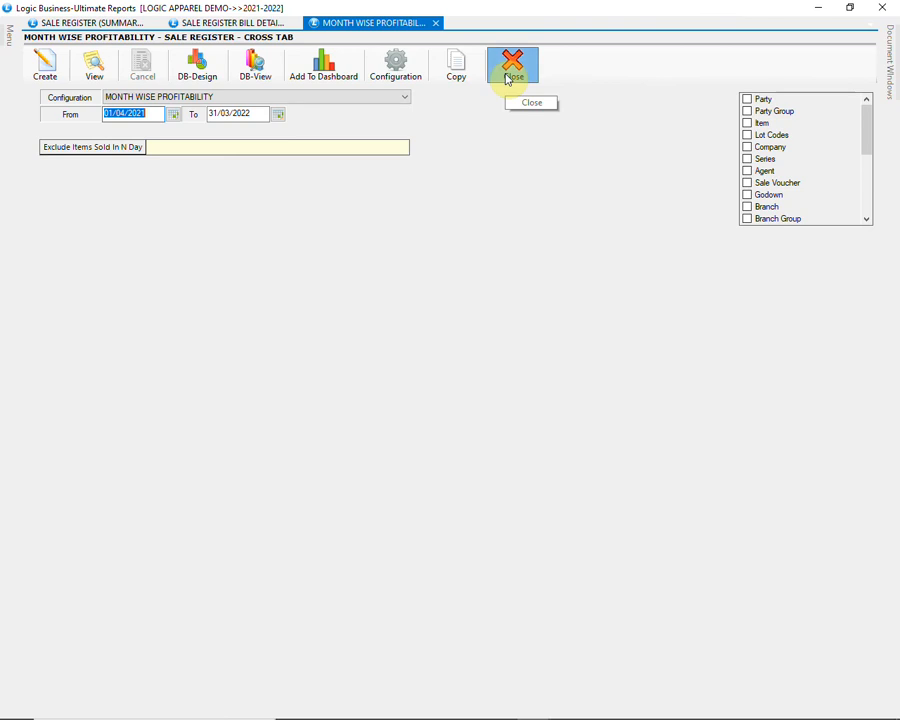
left_click(508, 78)
left_click(510, 77)
left_click(510, 77)
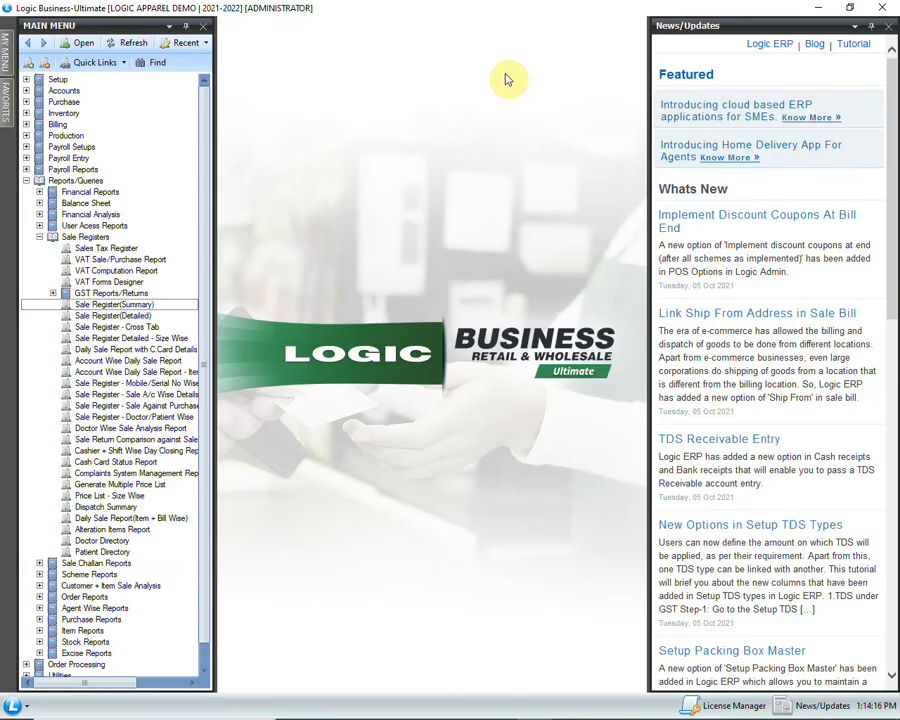
- Collapse the Sale Registers group and open the Purchase Register(Summary) report from Purchase Reports
left_click(190, 305)
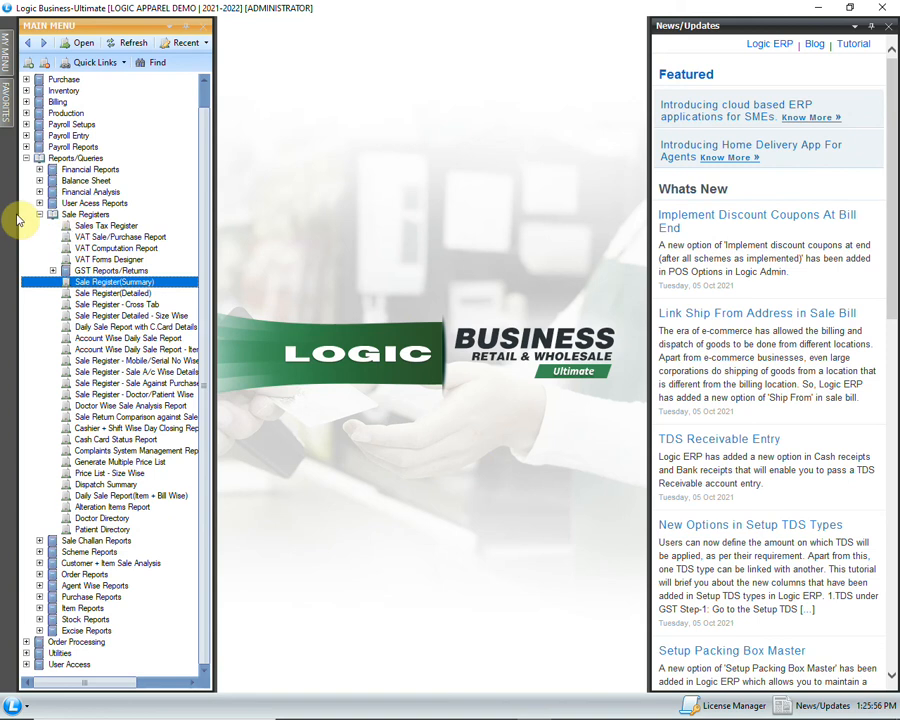
left_click(39, 214)
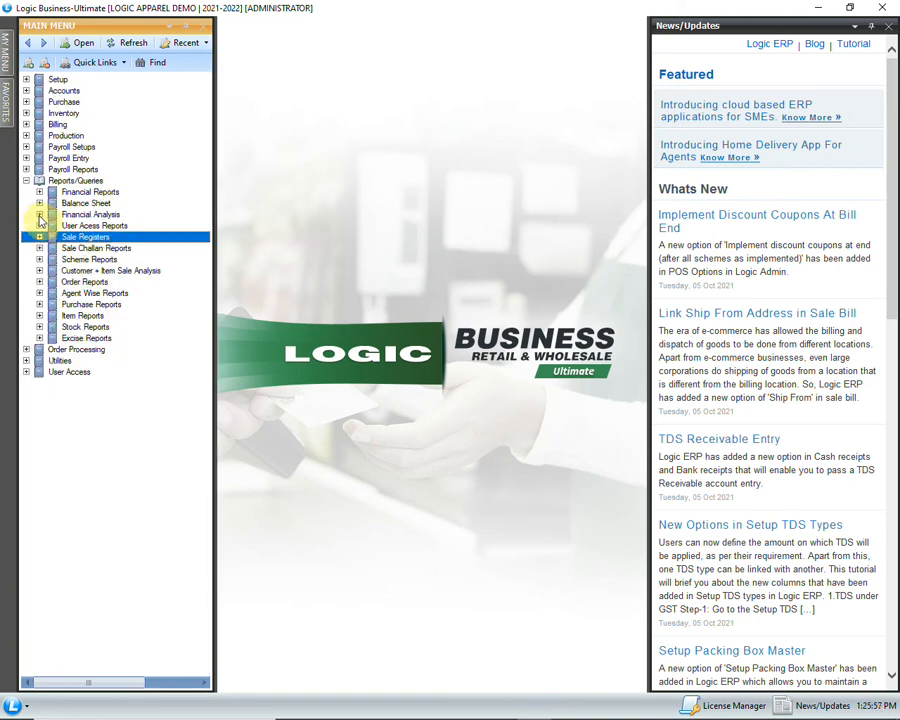
left_click(39, 304)
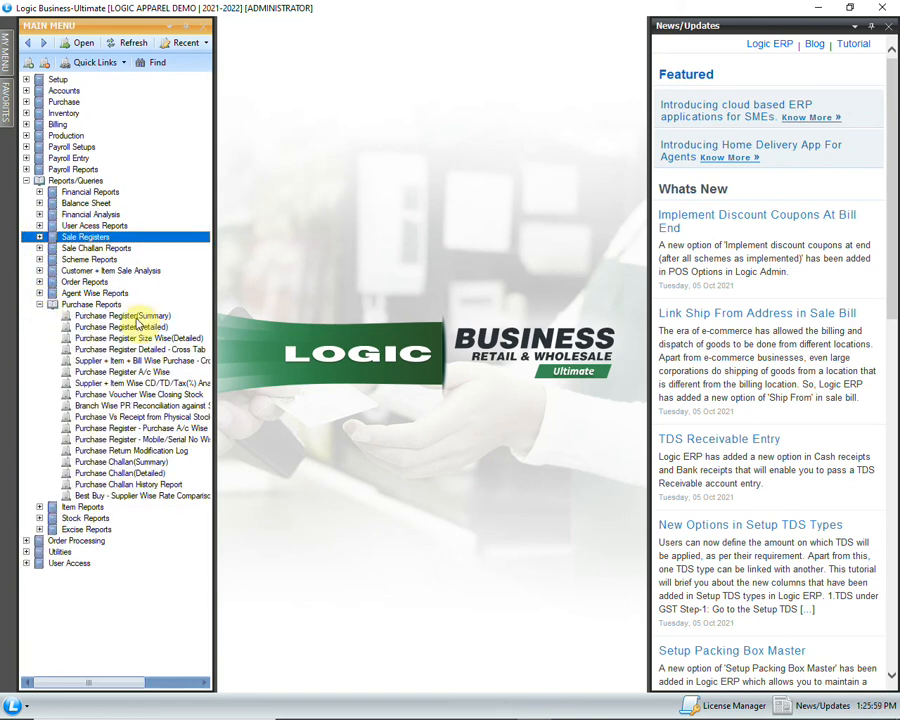
left_click(183, 317)
double_click(185, 316)
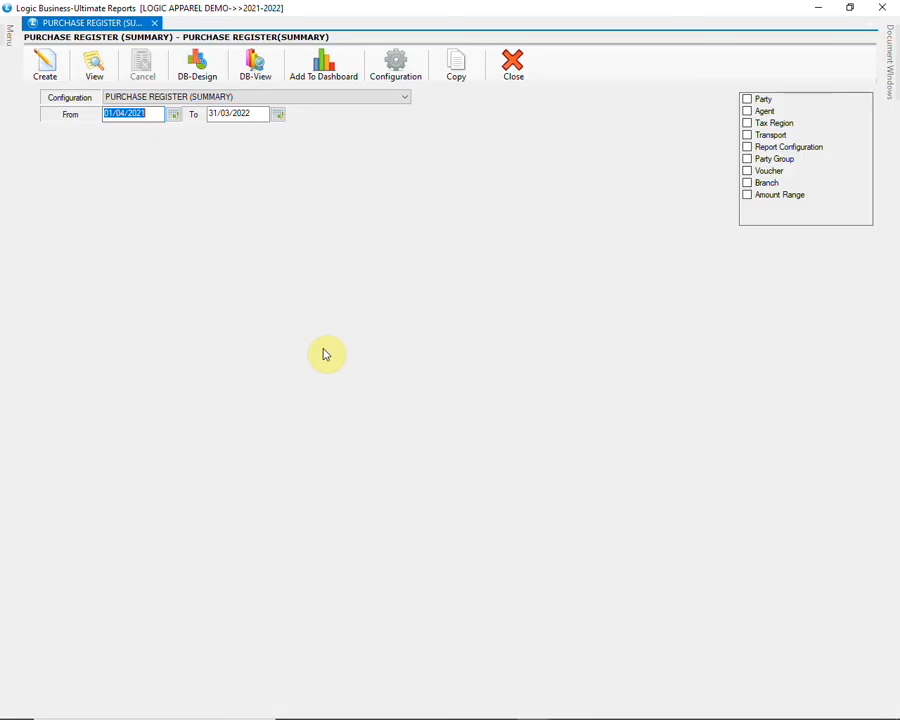
- Set the purchase register summary's start date to 01/11/2021
key("Tab")
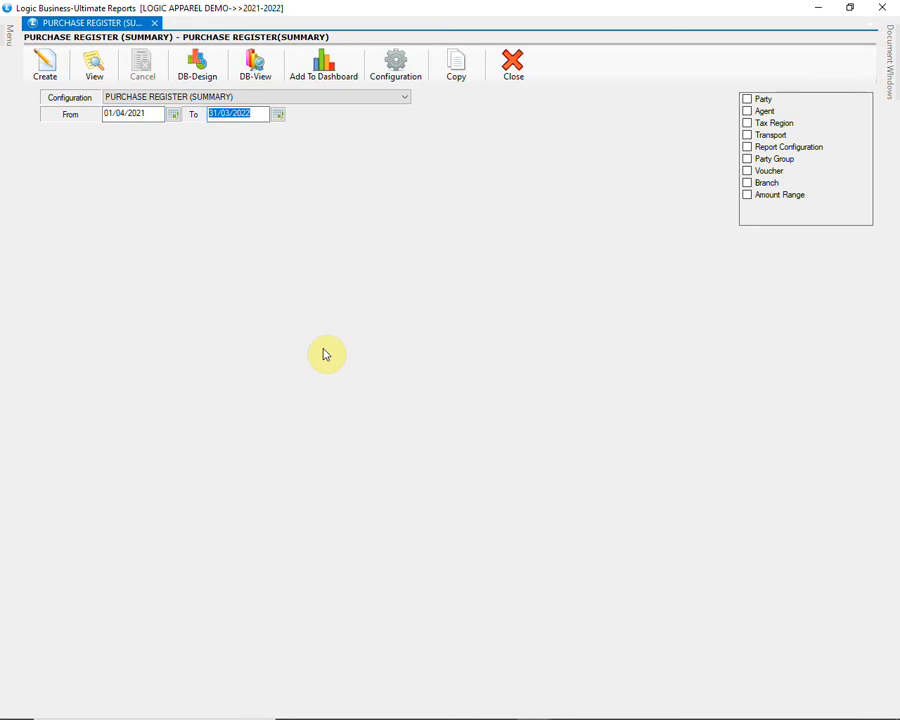
left_click(153, 114)
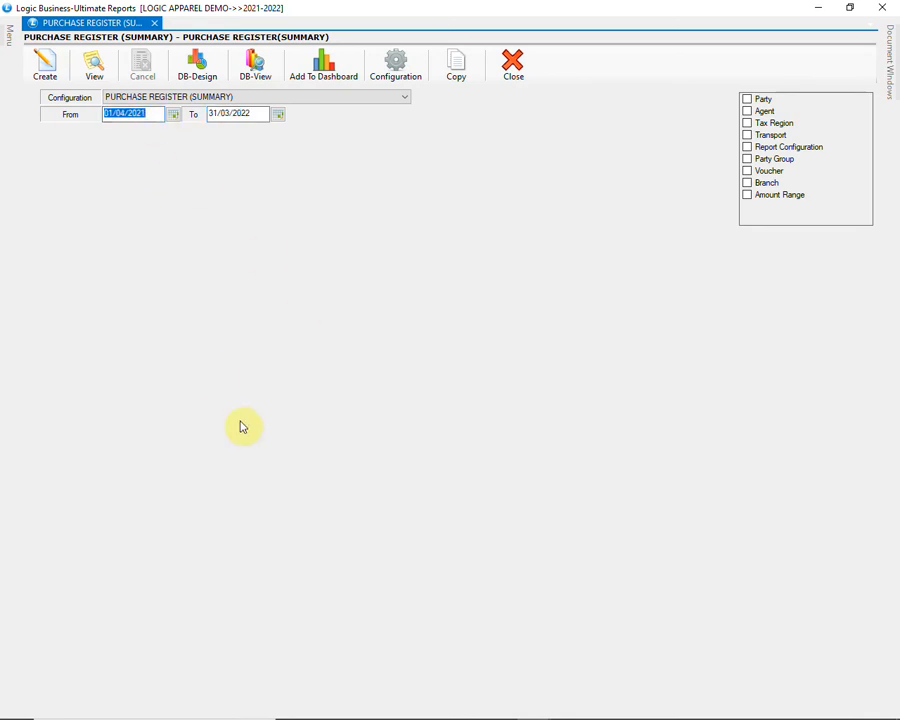
type("01")
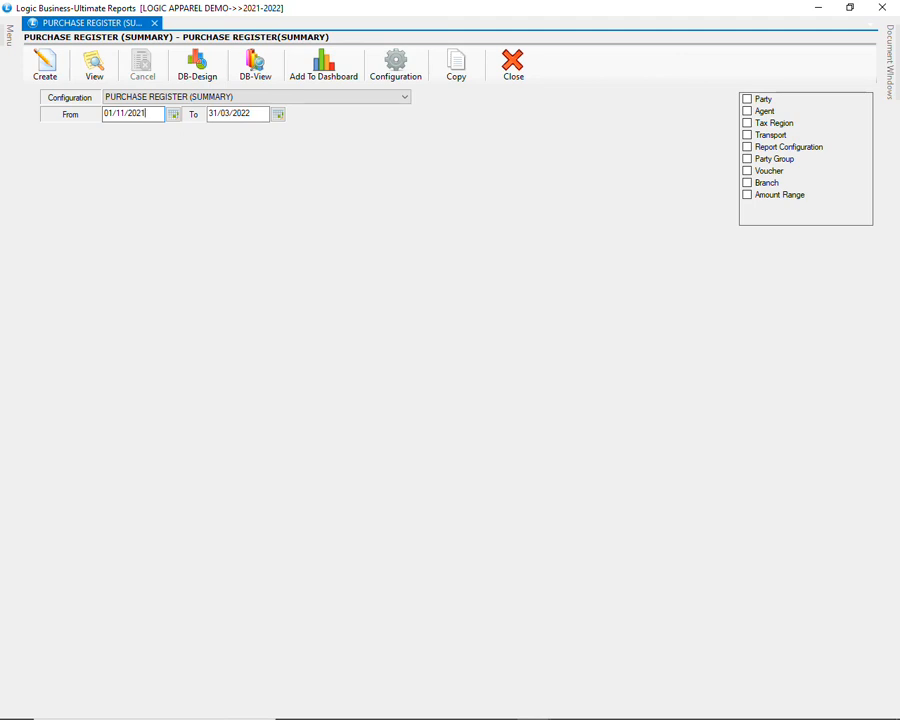
type("/11/2021")
key("Tab")
- Generate the purchase register summary, review the bills down to the grand totals, and close the output
left_click(45, 66)
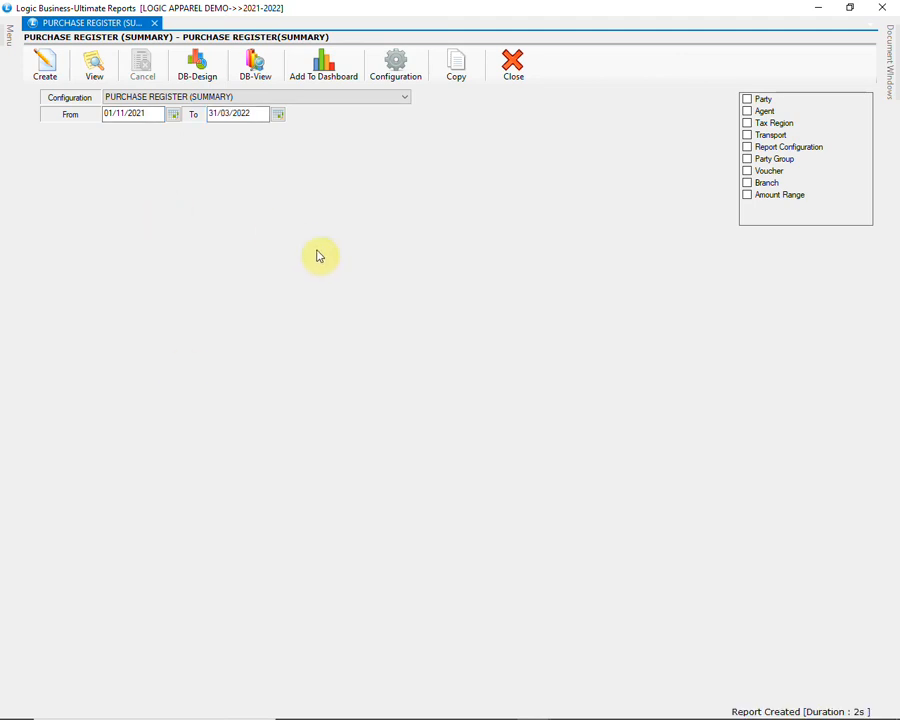
left_click(45, 66)
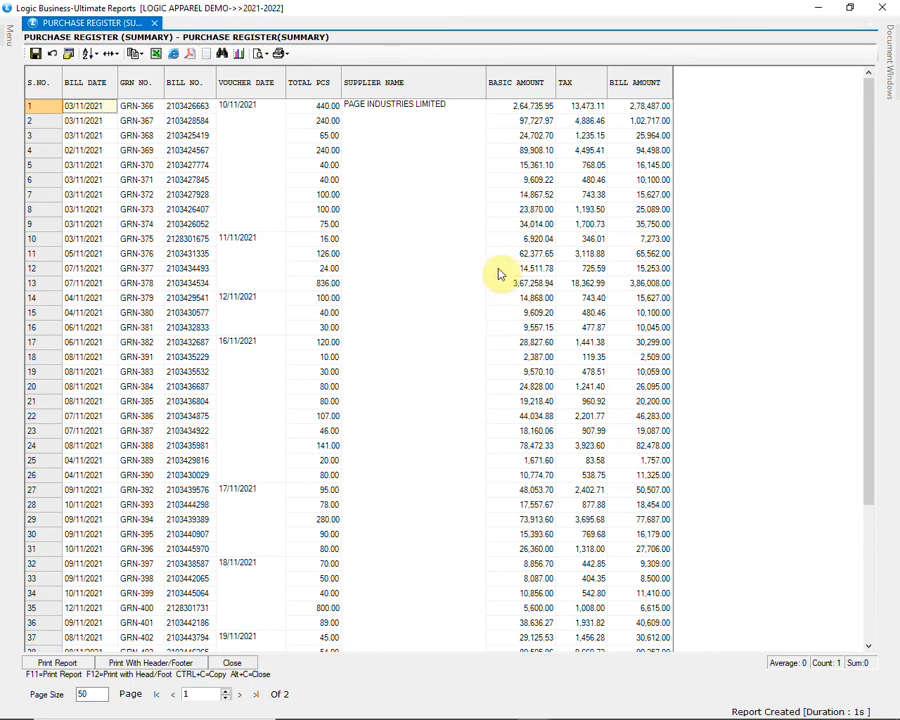
scroll(500, 275, "down", 17)
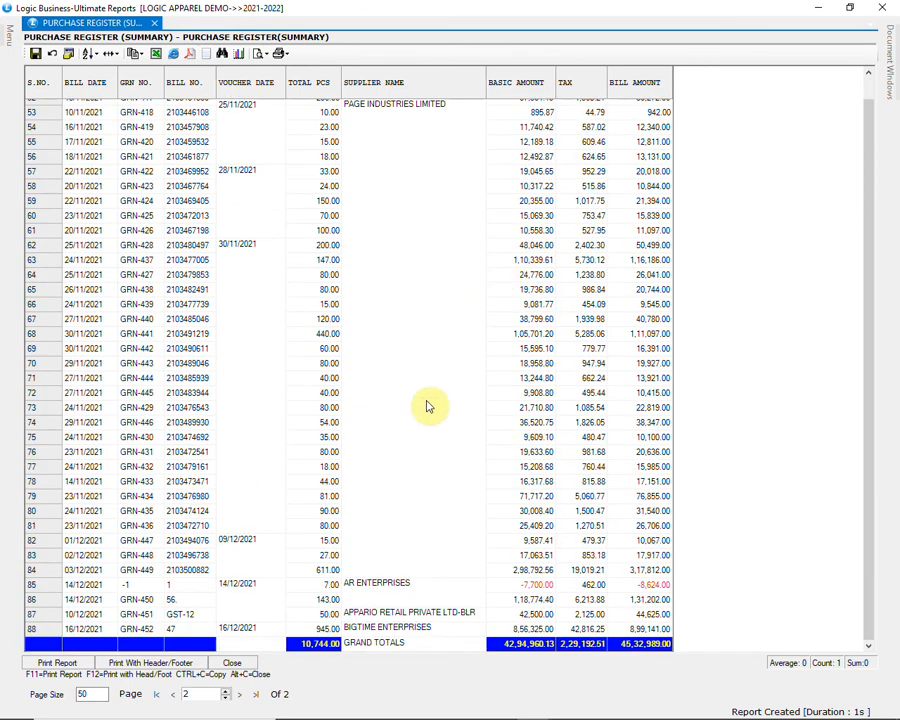
left_click(233, 663)
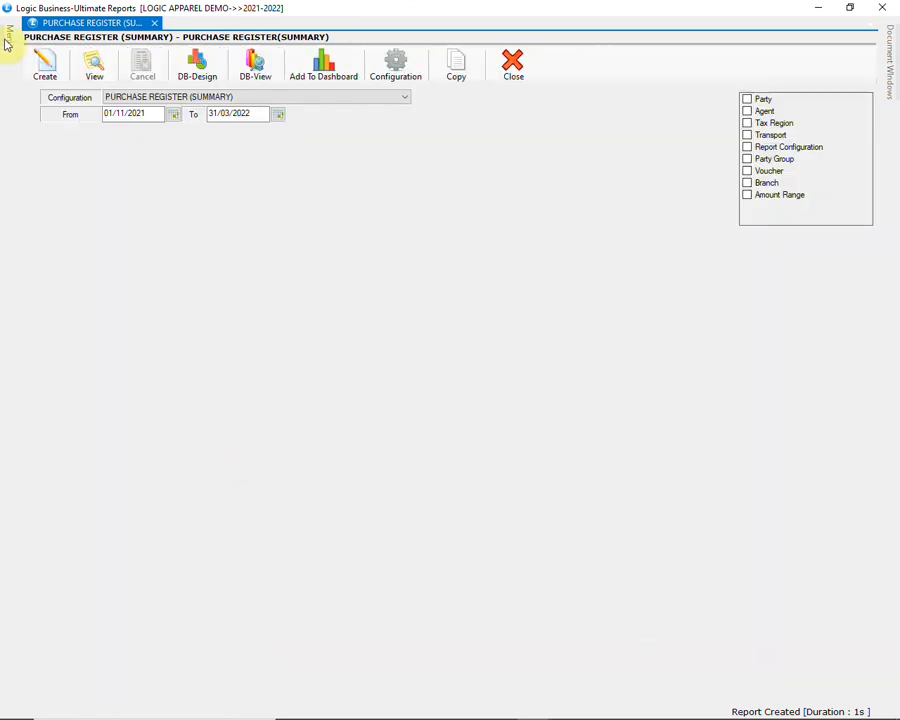
- Open the Purchase Register(Detailed) report and set its start date to 01/11/2021
mouse_move(5, 42)
left_click(29, 187)
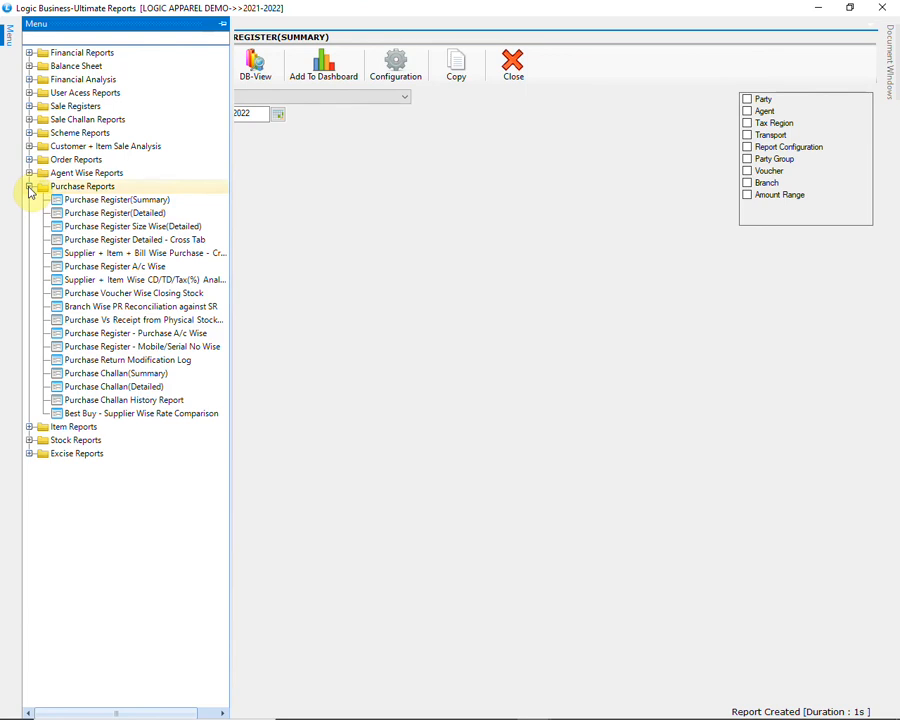
left_click(160, 212)
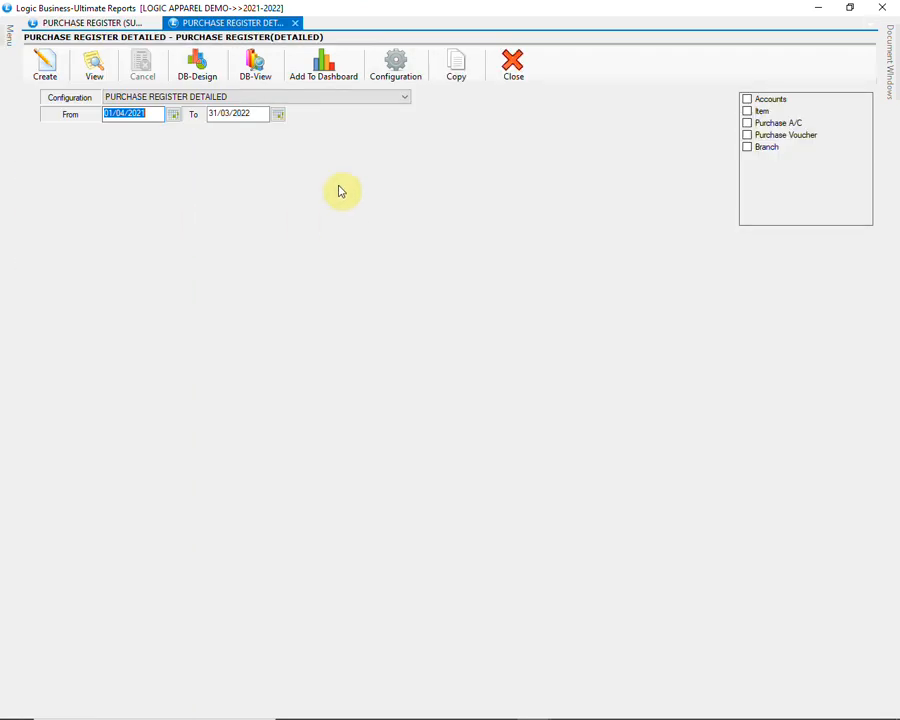
type("01/11/2021")
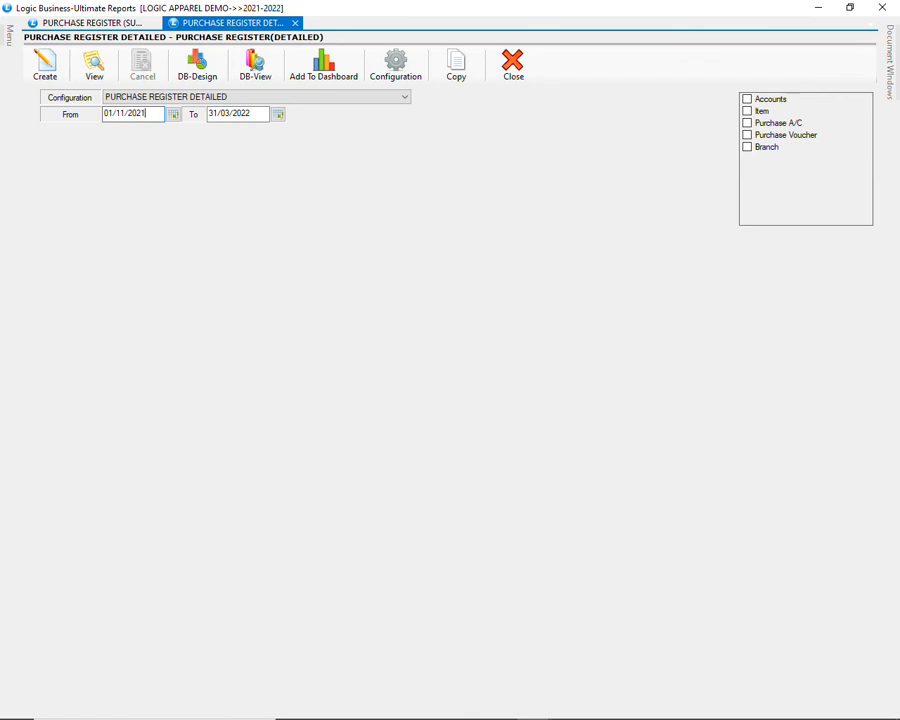
key("Tab")
- Generate the detailed purchase register and review the item lines down to the first bill's totals
left_click(48, 68)
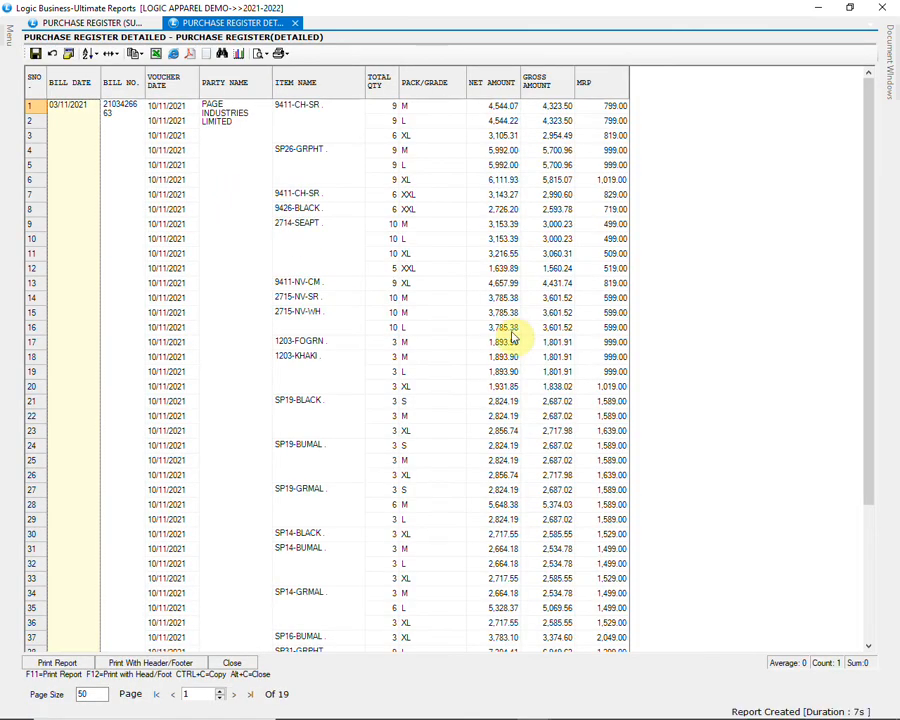
scroll(512, 337, "down", 4)
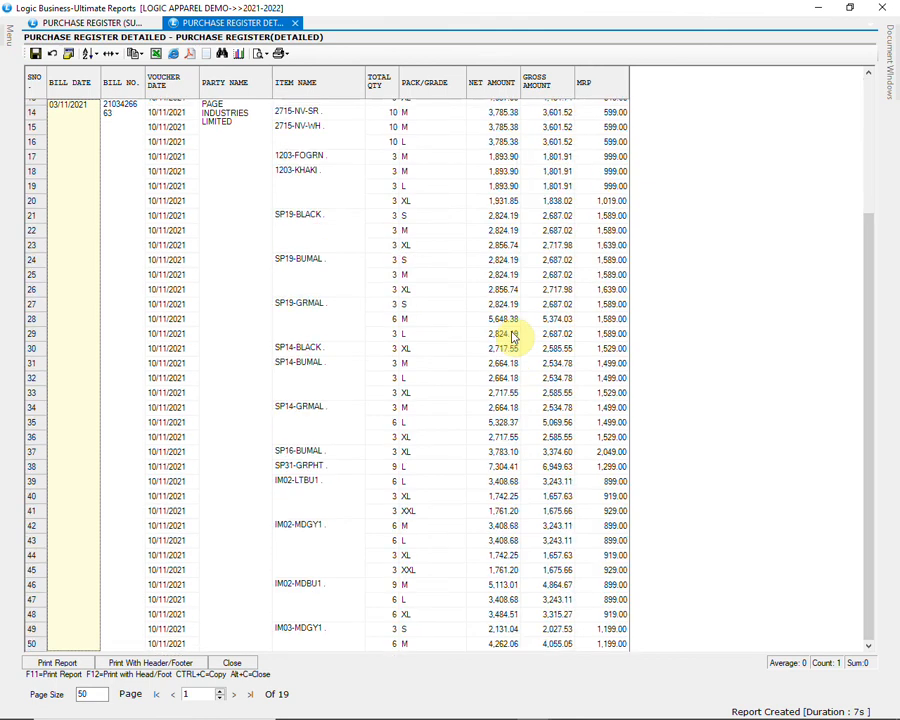
scroll(512, 337, "down", 13)
scroll(512, 337, "down", 2)
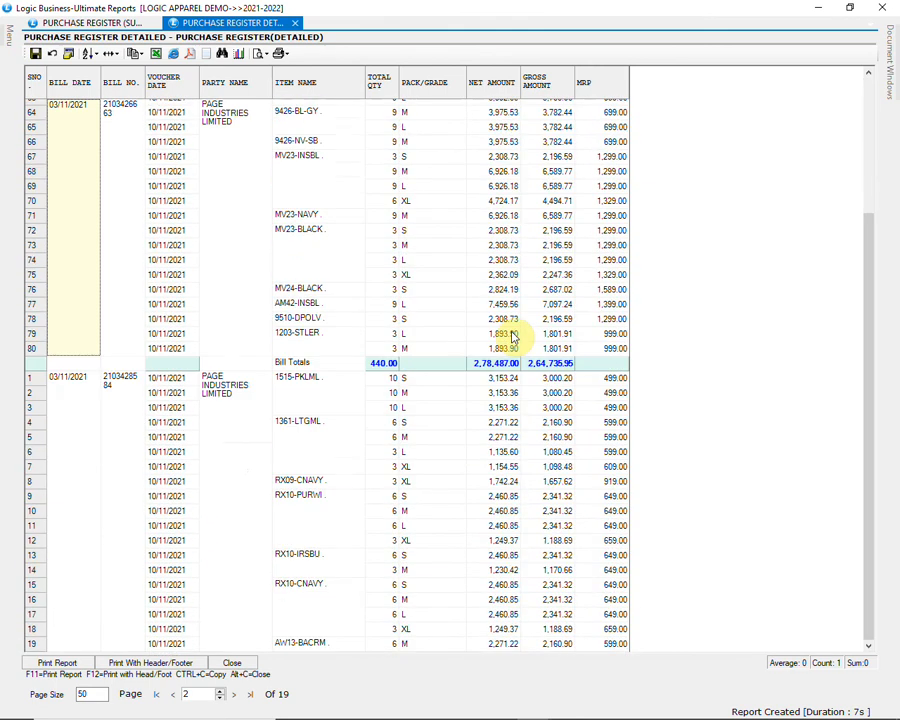
- Open the second listed purchase bill from the detailed register and show its item details
left_click(121, 401)
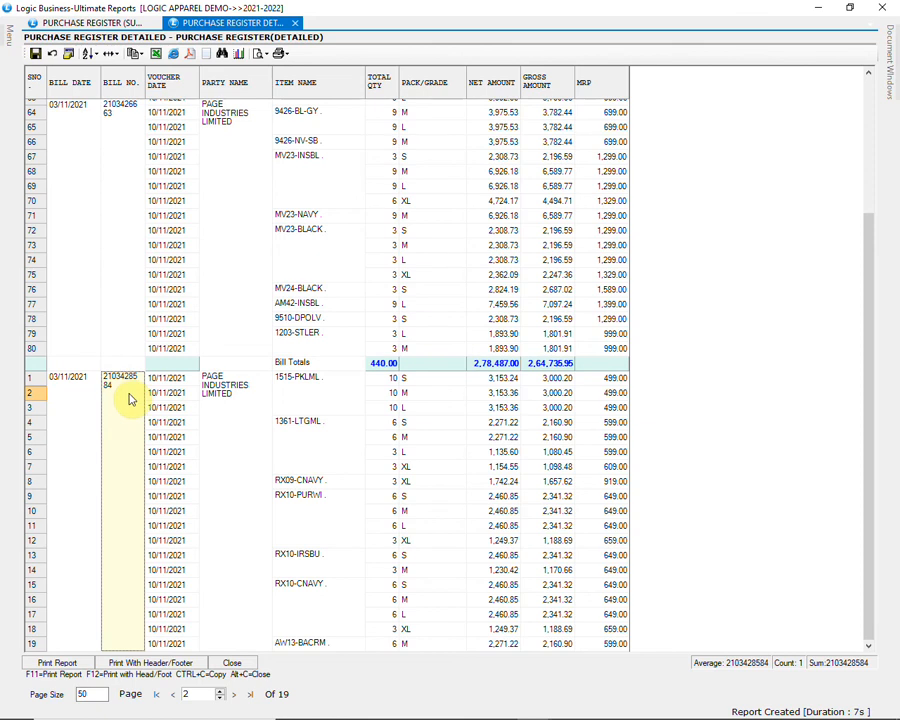
double_click(128, 400)
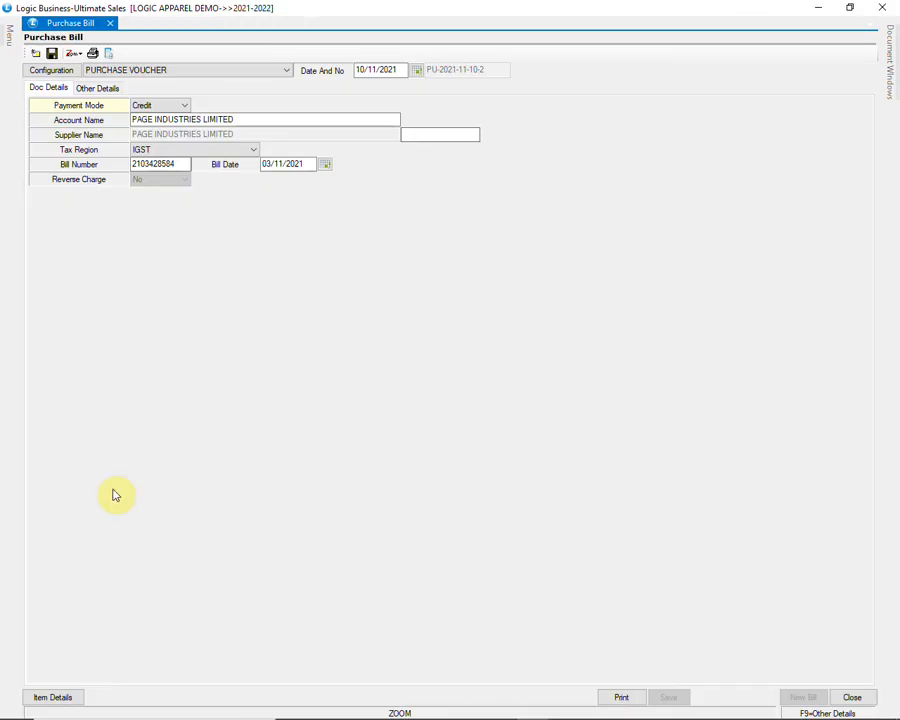
left_click(55, 697)
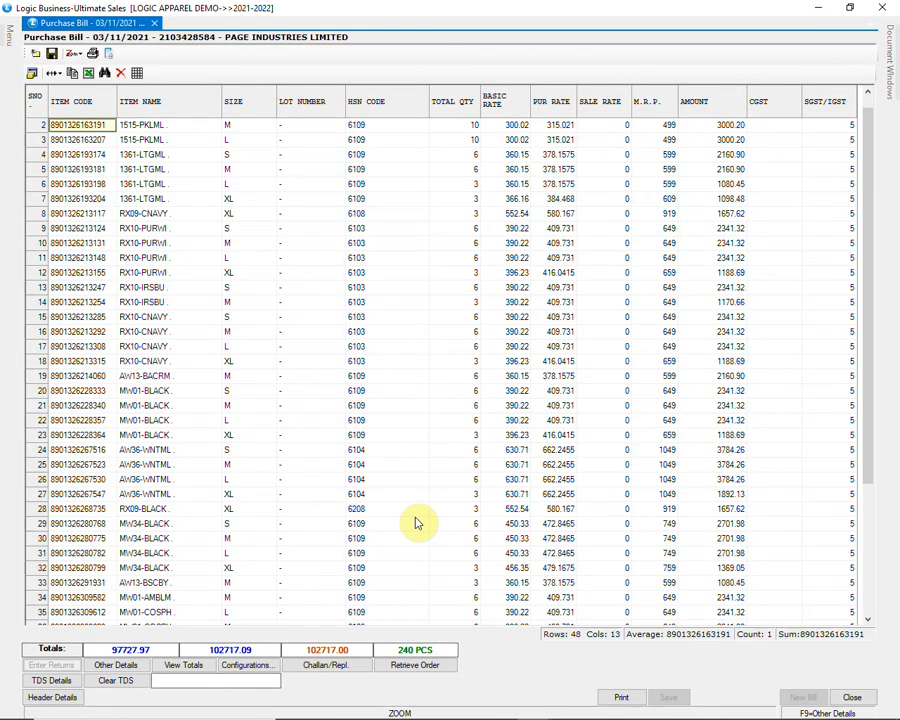
- Review the item quantities and amounts in the purchase bill, then exit it without saving and close the register output
scroll(418, 523, "down", 4)
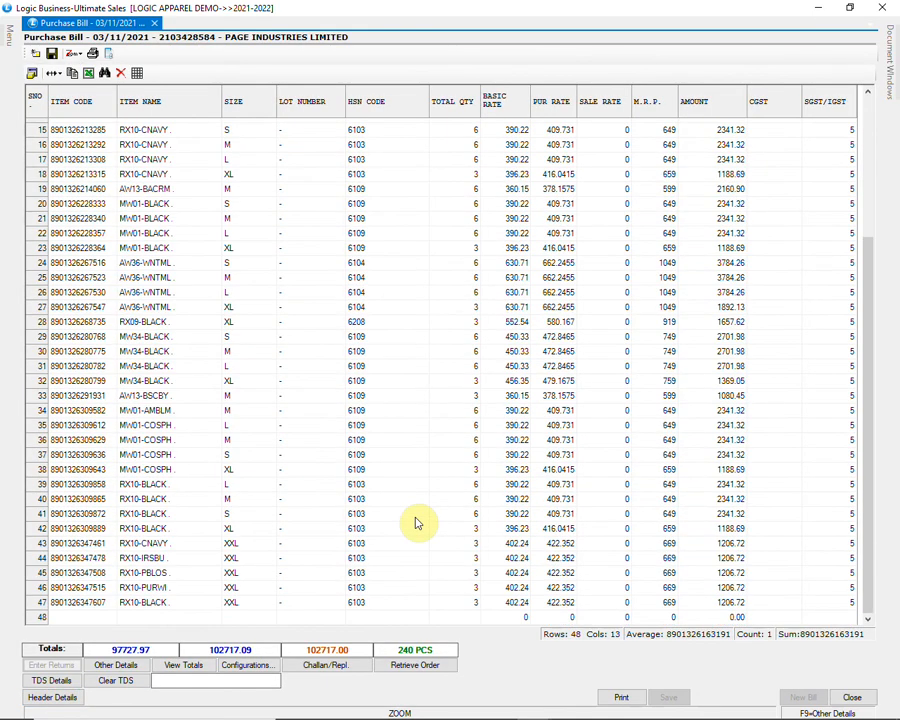
left_click(462, 601)
left_click(473, 571)
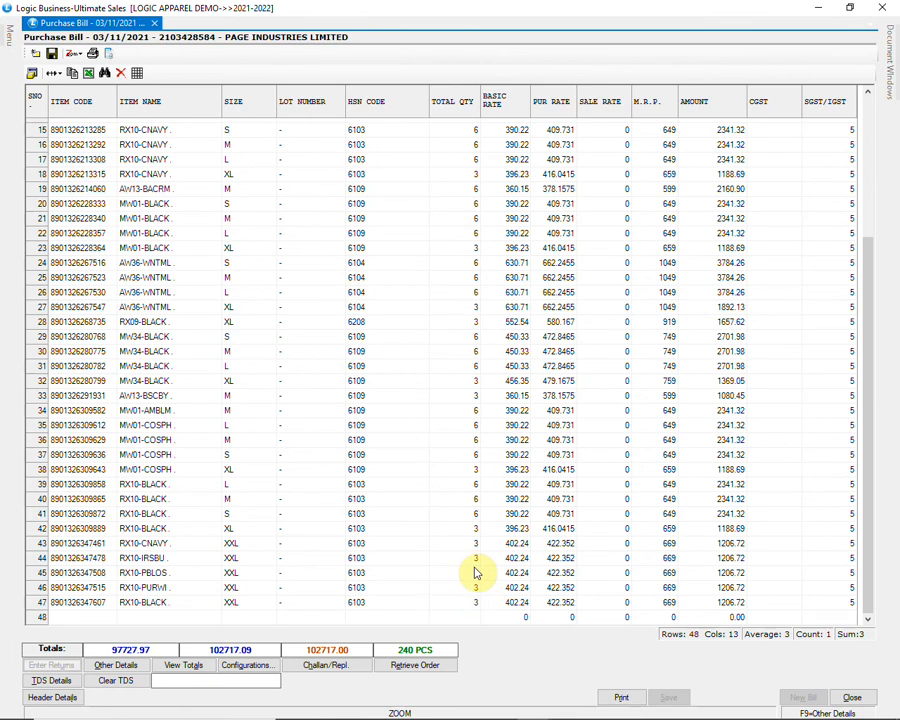
left_click(678, 592)
left_click(678, 592)
left_click(703, 550)
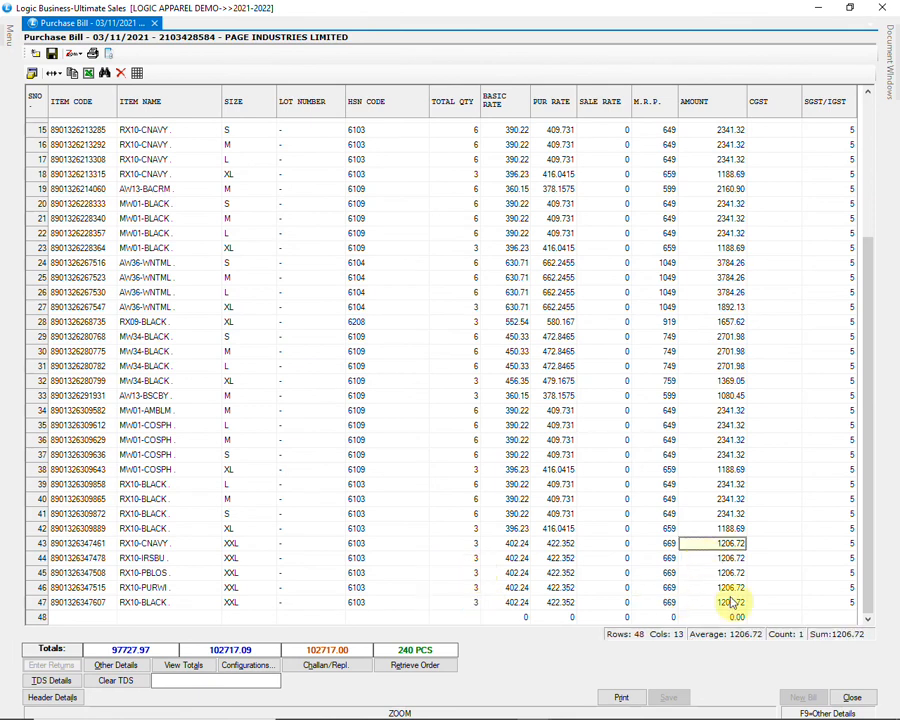
left_click(852, 697)
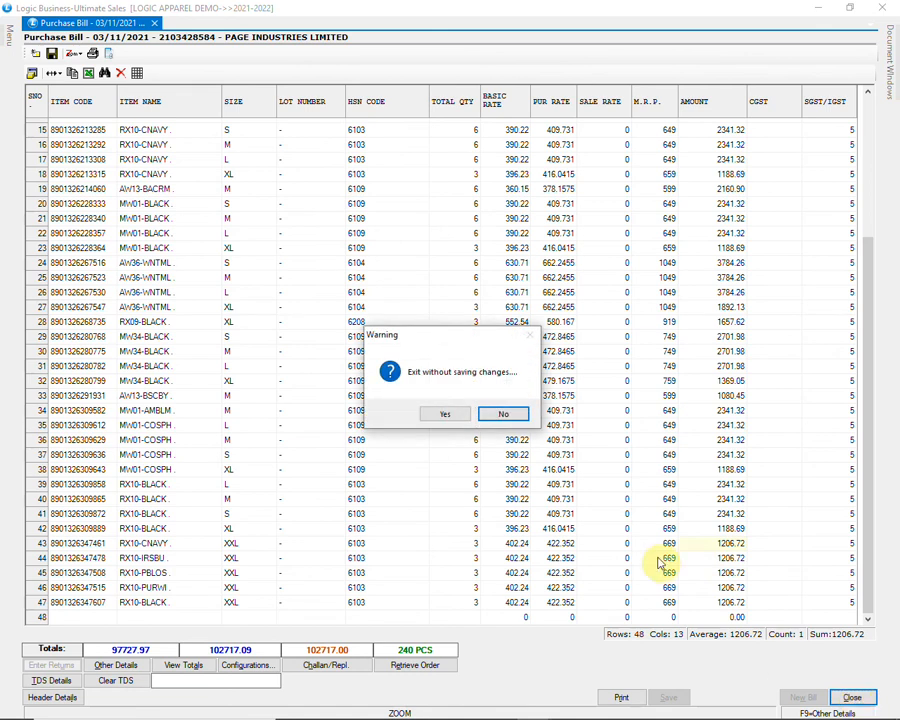
left_click(445, 414)
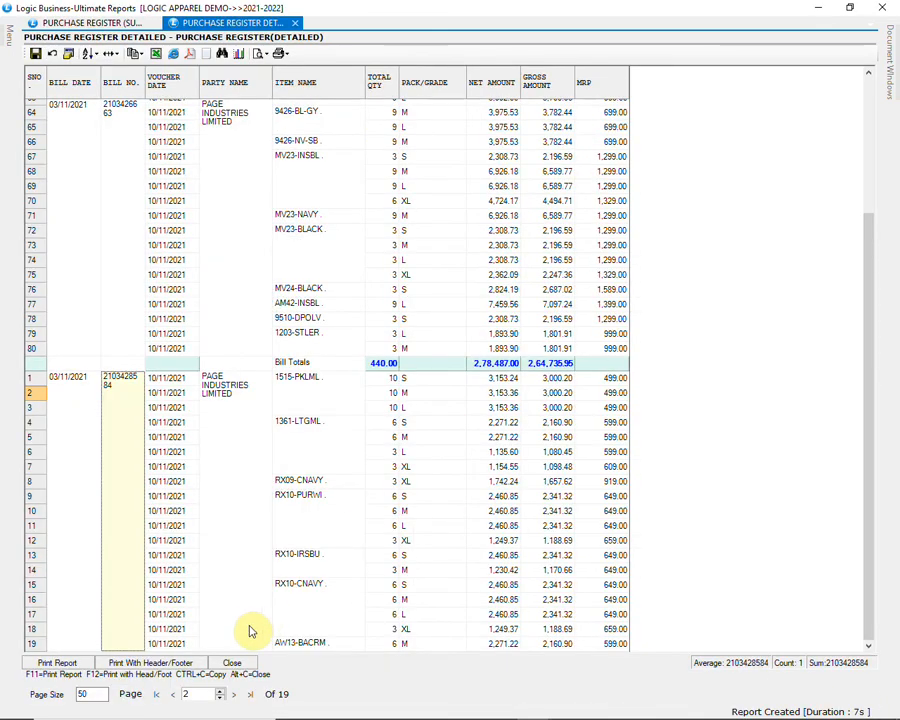
left_click(250, 663)
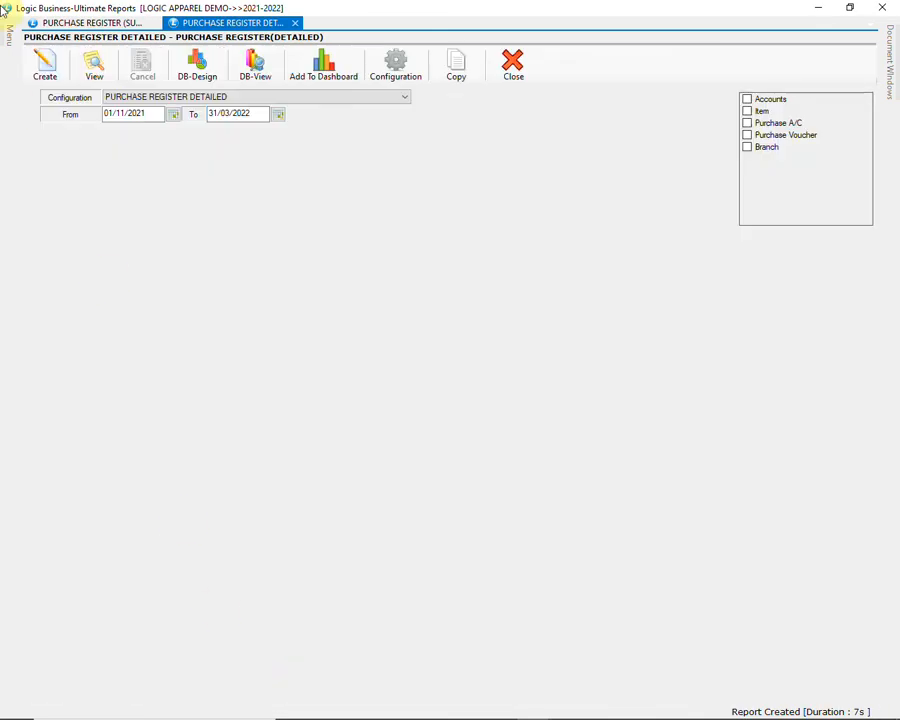
- Open the Purchase Register Size Wise(Detailed) report from the purchase reports
mouse_move(12, 36)
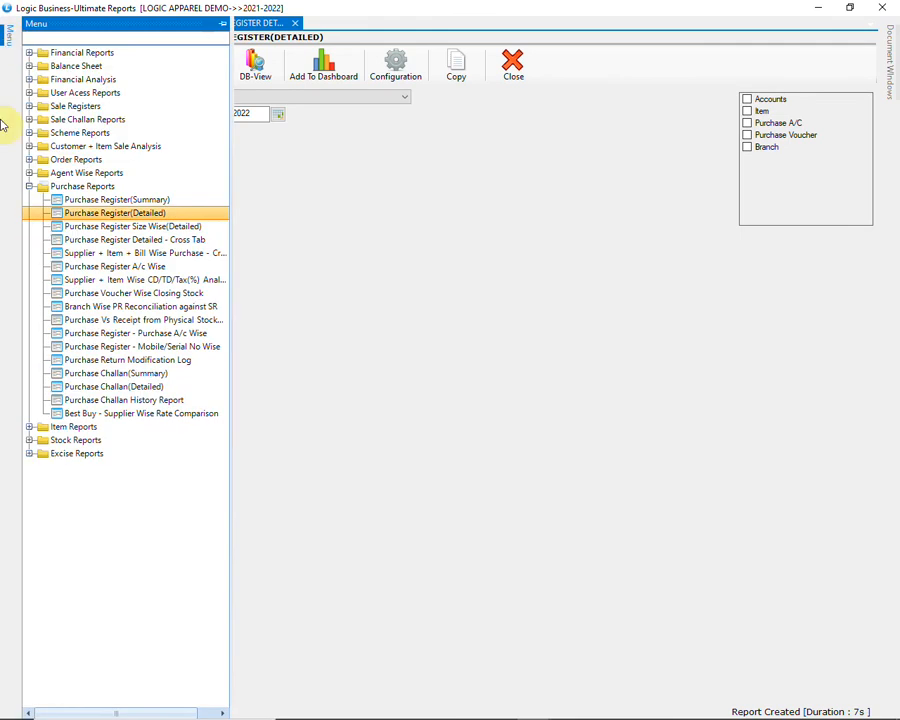
left_click(158, 227)
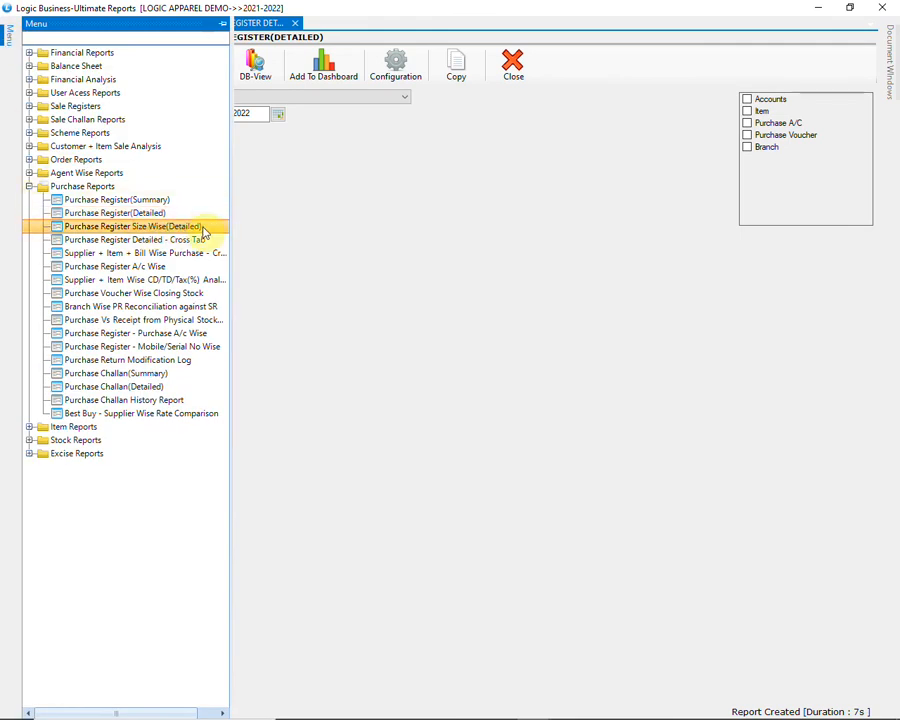
double_click(204, 228)
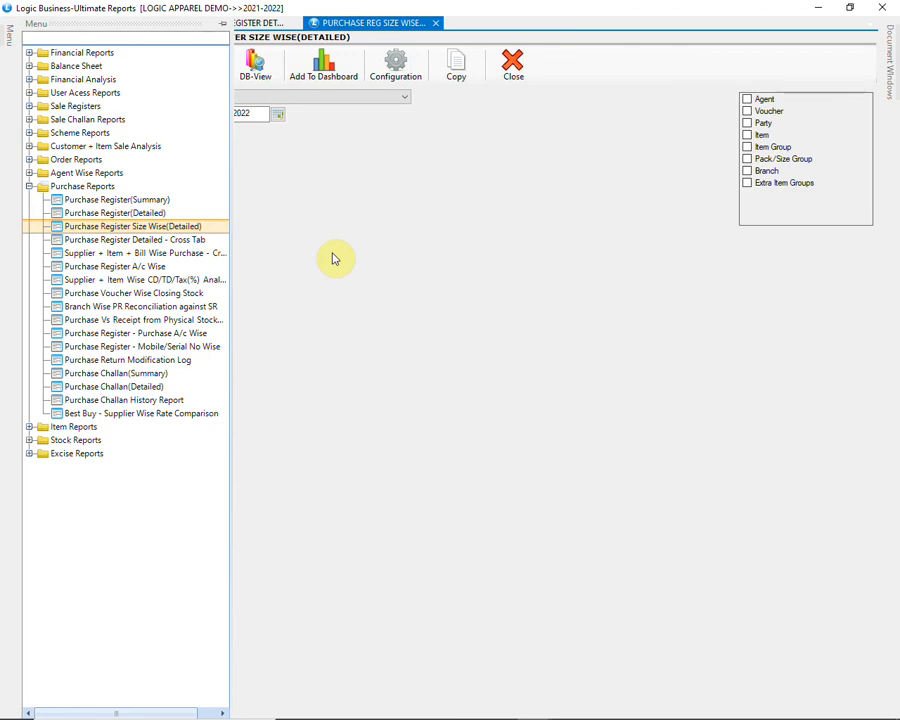
- Filter the size-wise purchase register by item group, using the CATEGORY level and selecting SPORTS MEN and SPORTS WOMEN
left_click(746, 148)
left_click(746, 148)
left_click(522, 243)
left_click(502, 249)
left_click(394, 278)
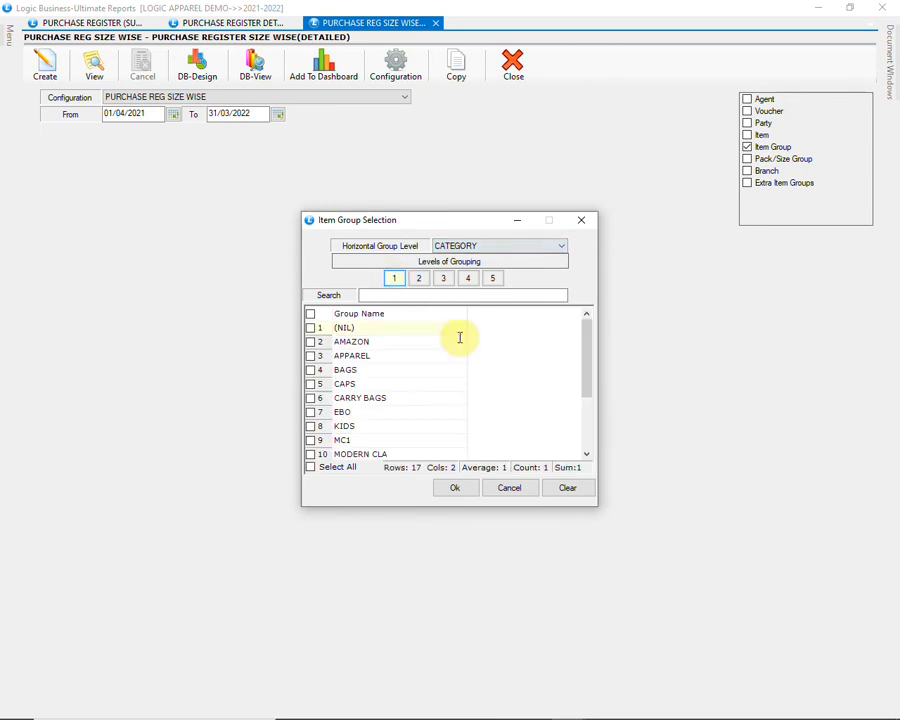
scroll(590, 435, "down", 3)
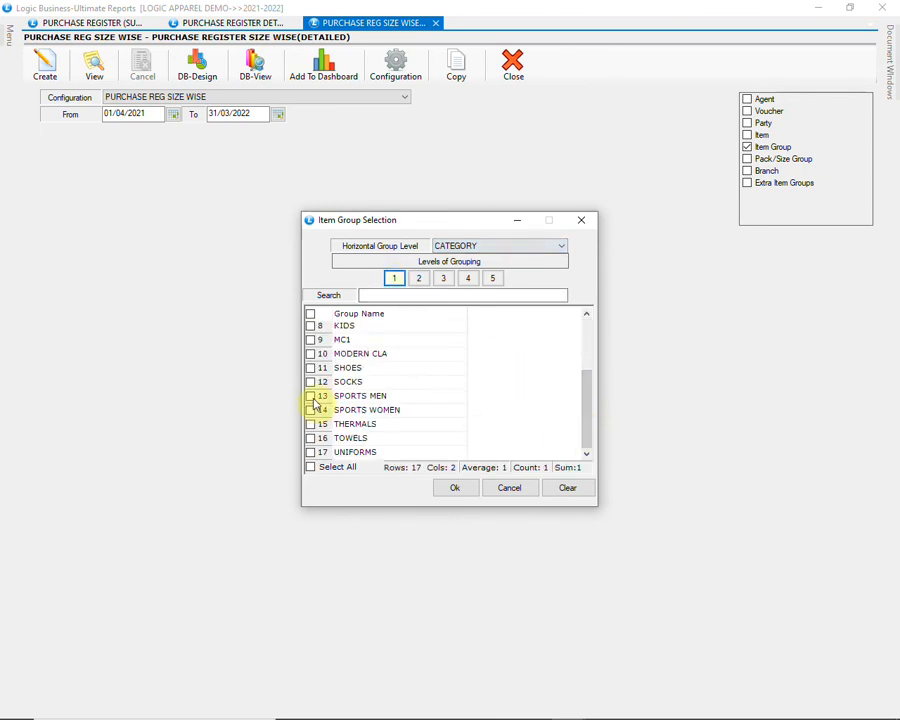
left_click(310, 396)
left_click(310, 411)
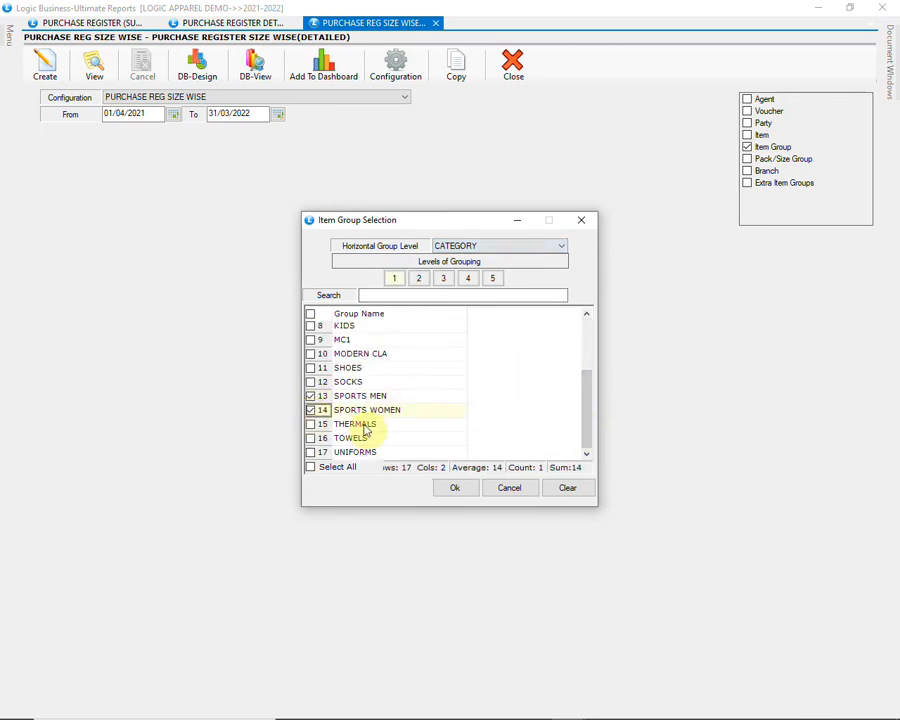
left_click(455, 489)
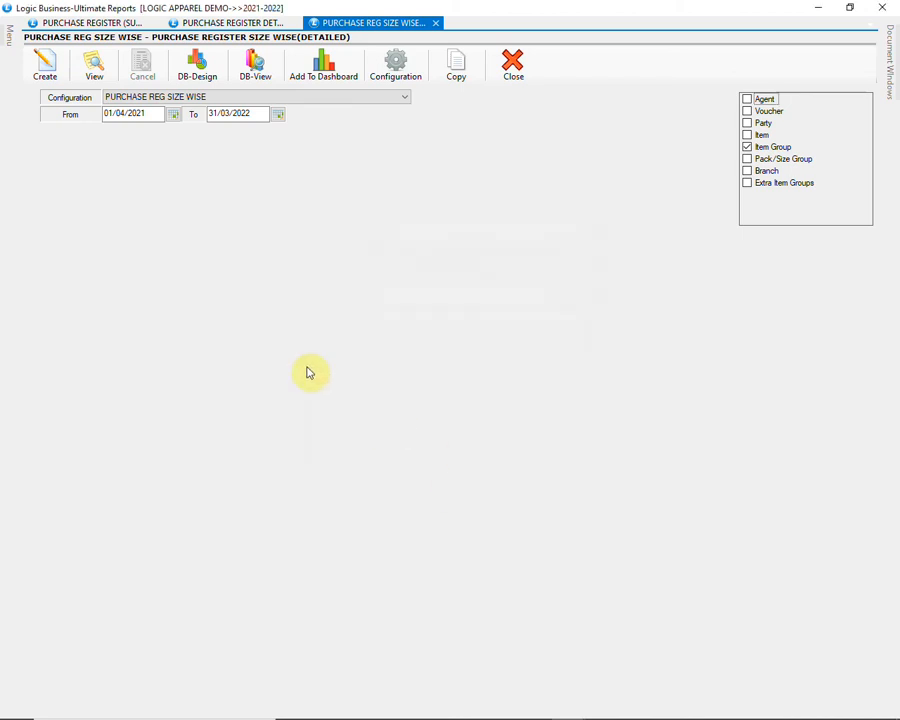
- Generate the size-wise purchase register, review the per-size quantities and voucher totals over its first pages, and close the output
left_click(46, 70)
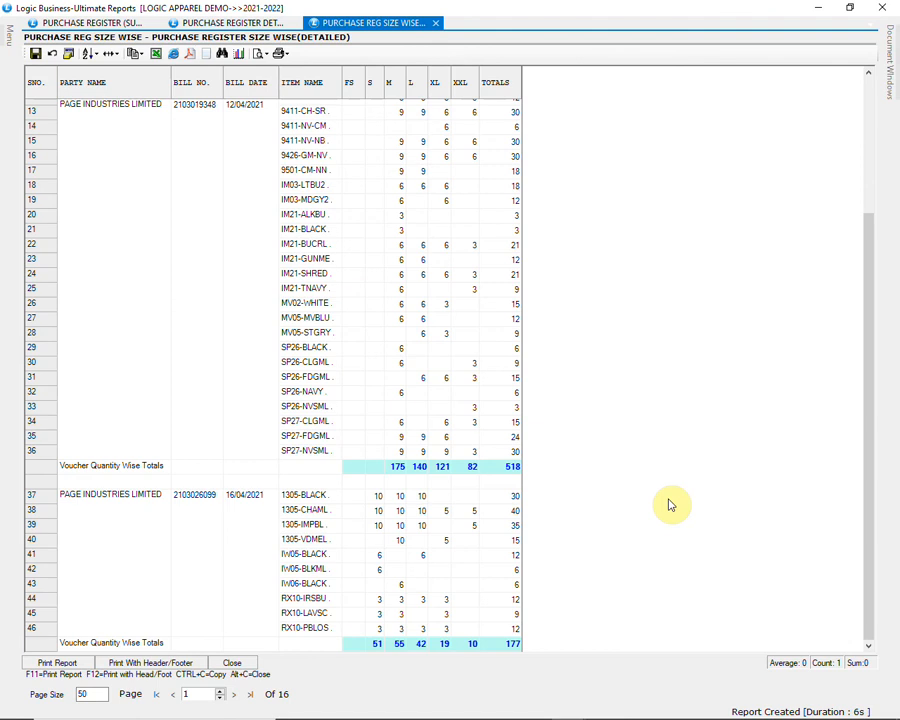
scroll(672, 505, "down", 1)
scroll(672, 505, "down", 2)
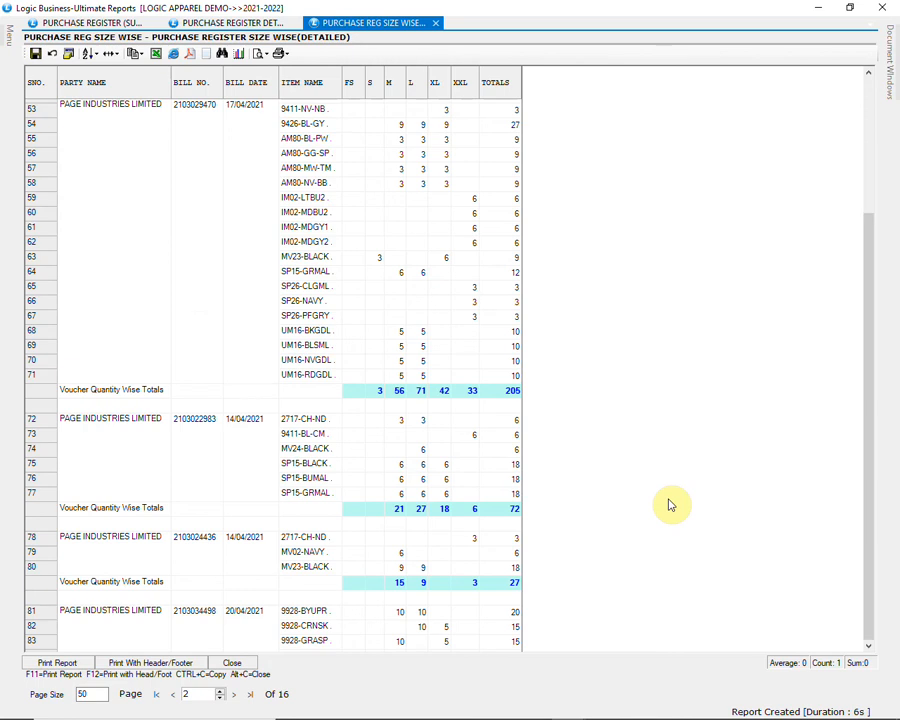
scroll(672, 505, "down", 2)
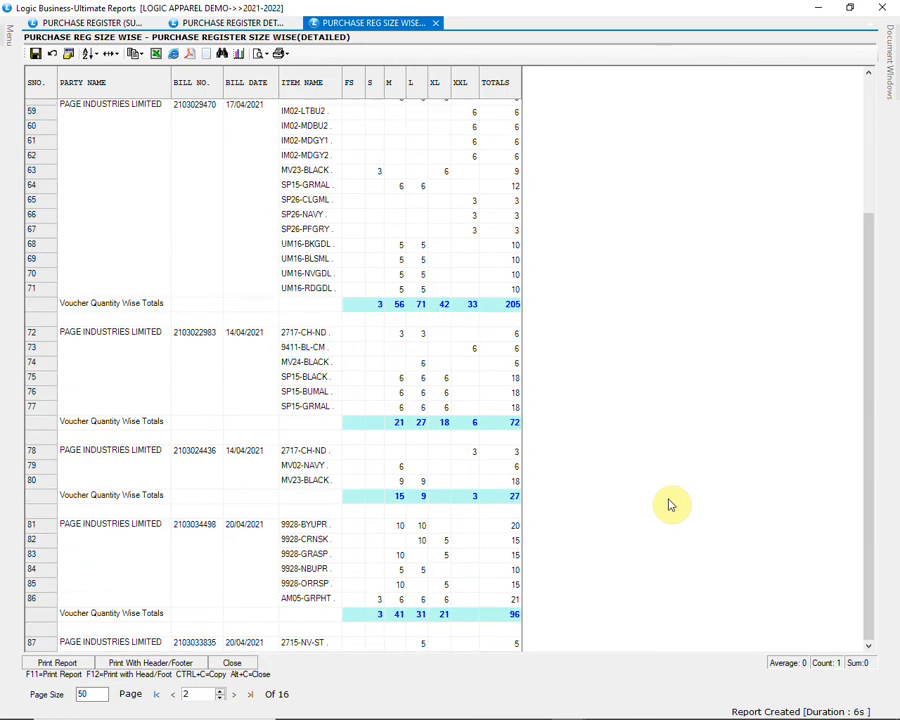
scroll(672, 505, "down", 10)
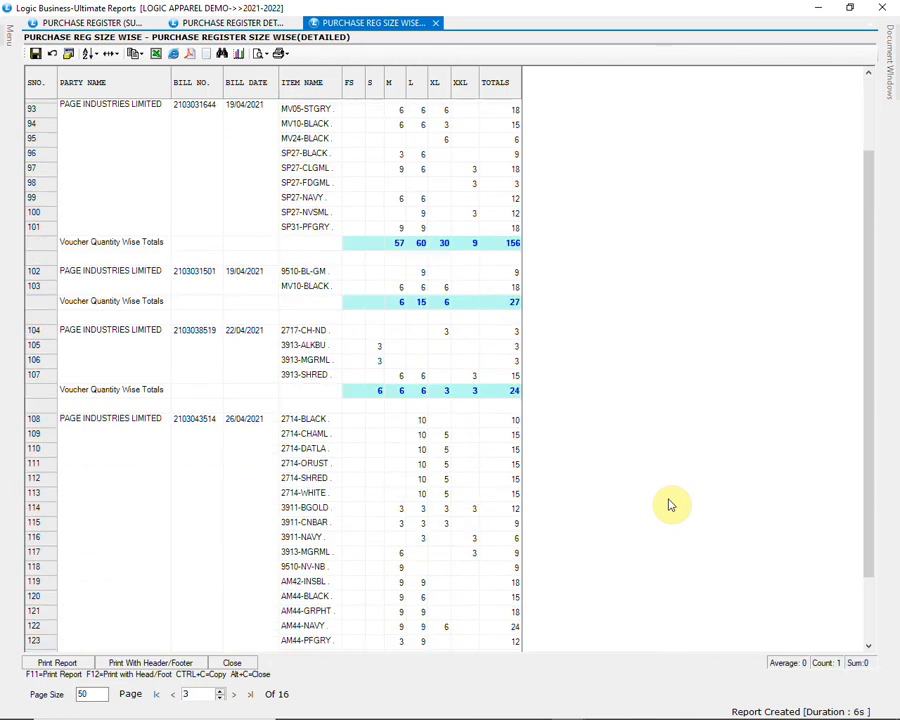
scroll(672, 505, "down", 2)
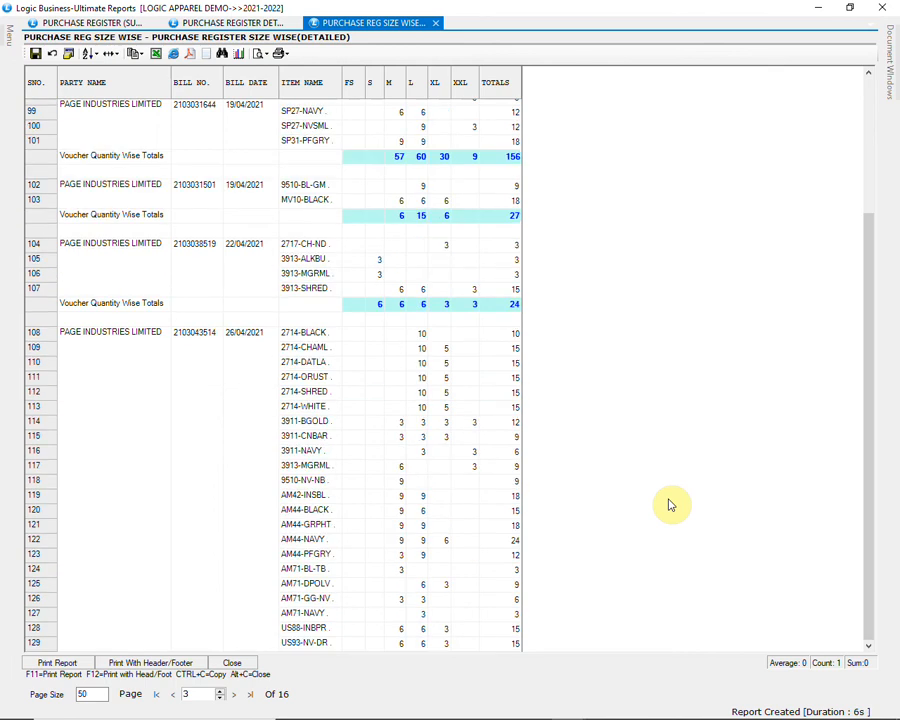
scroll(672, 505, "down", 10)
scroll(672, 505, "down", 2)
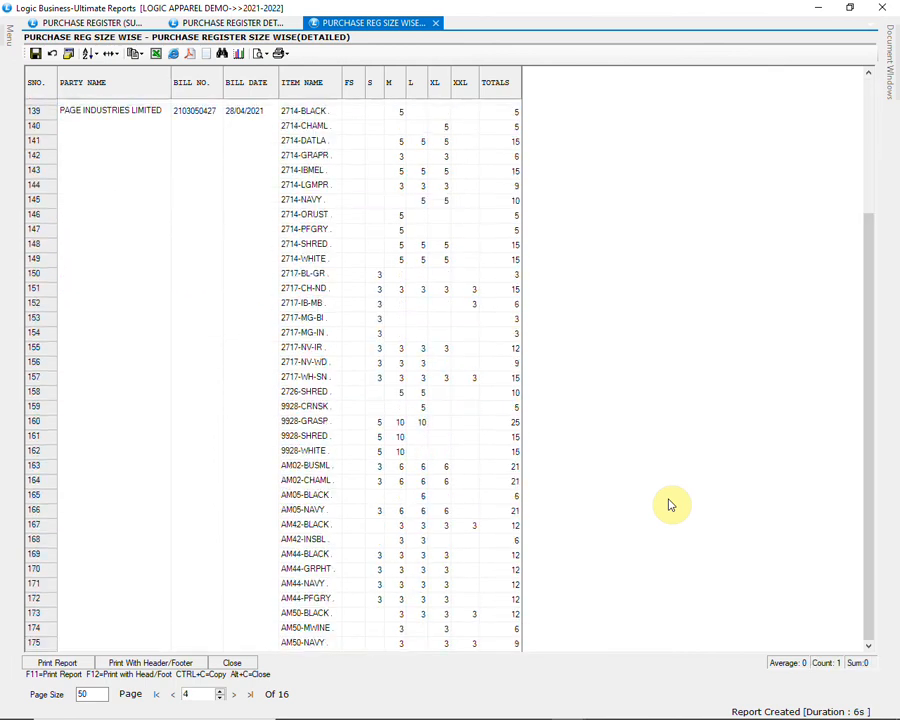
scroll(672, 505, "down", 10)
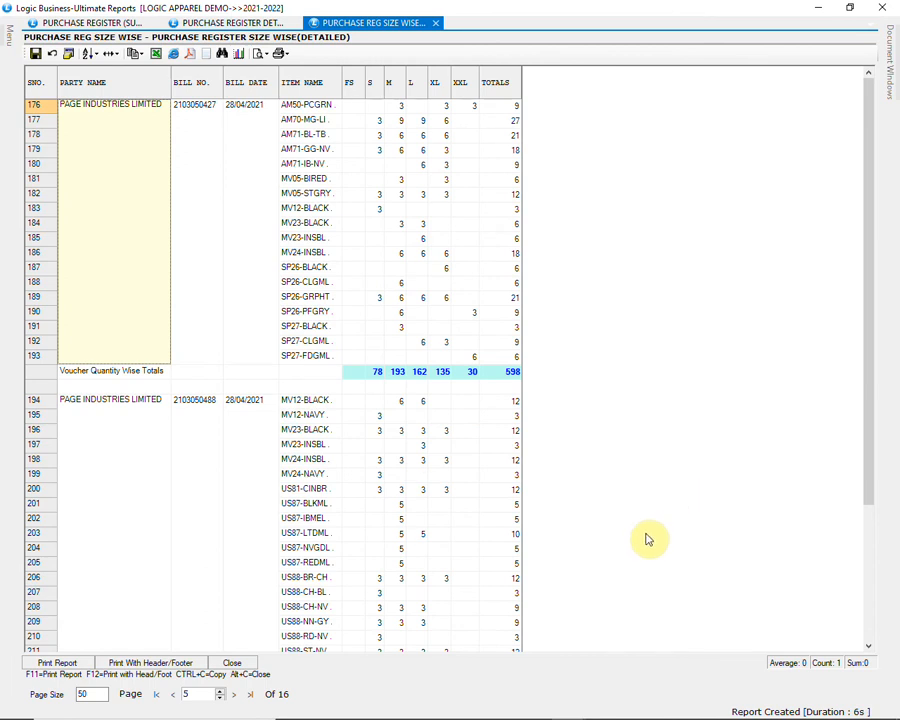
left_click(234, 664)
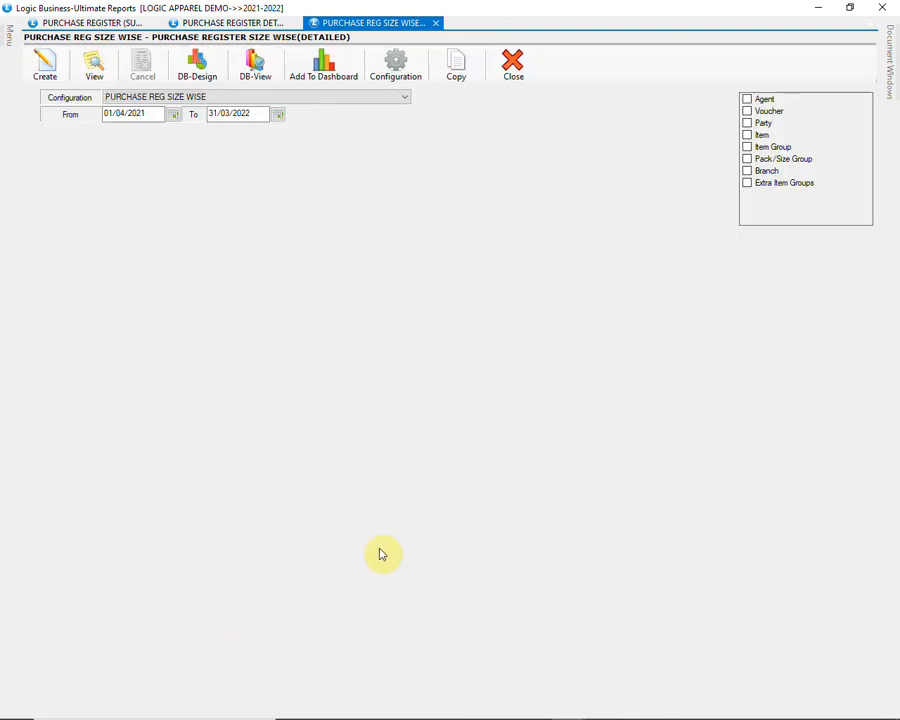
- Open the Purchase Register Detailed - Cross Tab report with the MARGIN REPORT configuration
left_click(11, 36)
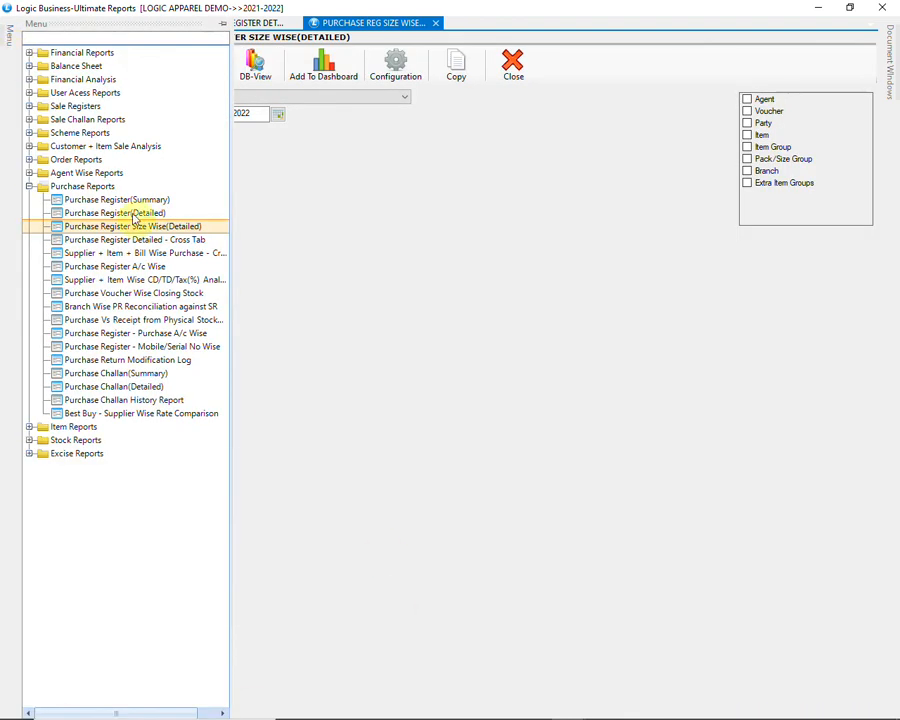
left_click(190, 239)
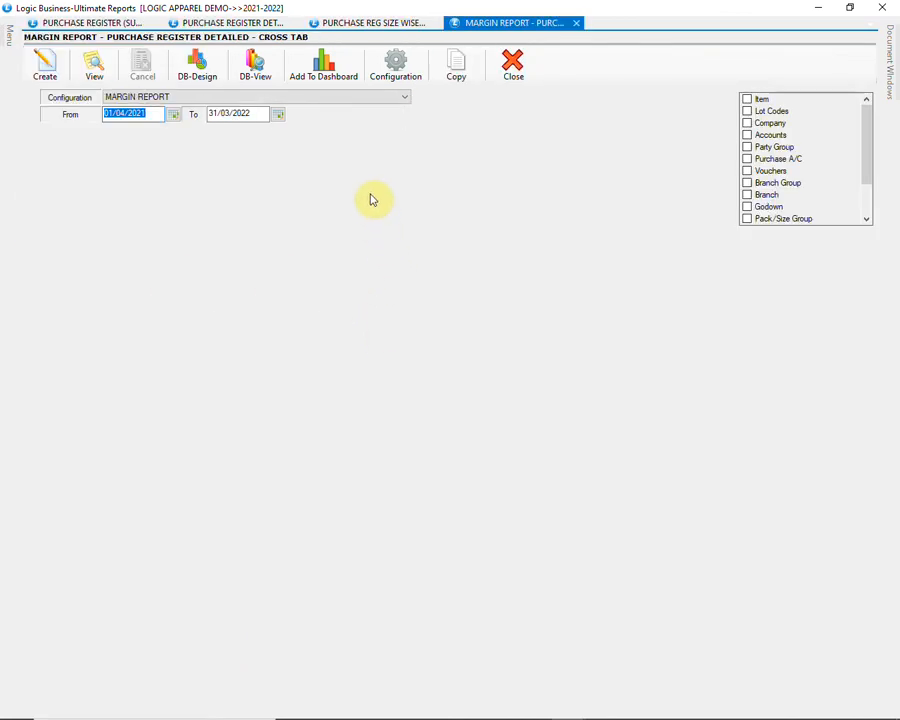
left_click(362, 100)
left_click(362, 106)
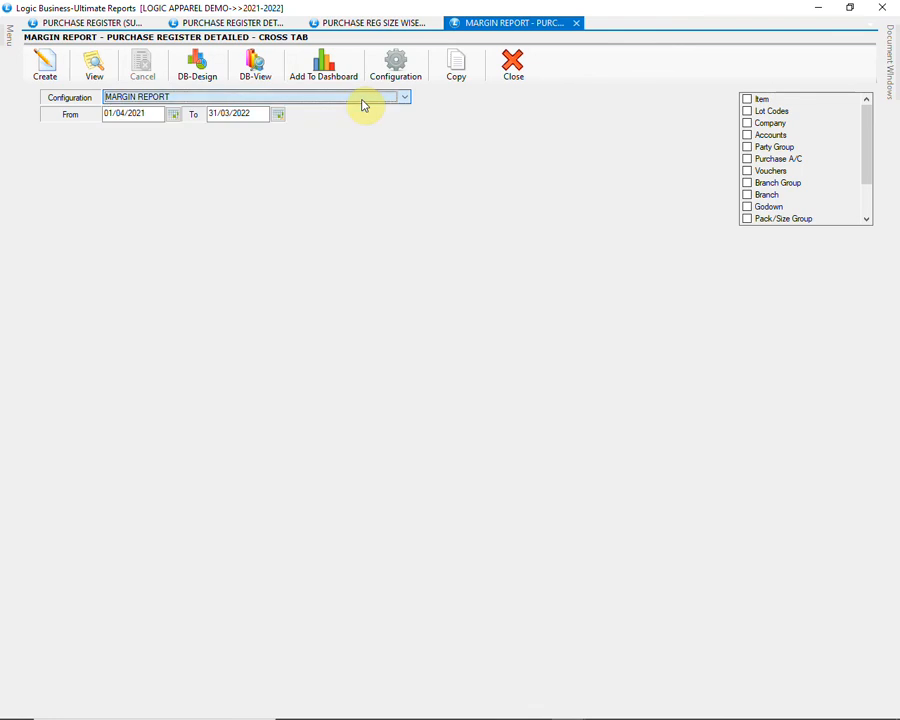
- Set the margin report's period to start on 01/11/2021 and end on 30/11
left_click(160, 113)
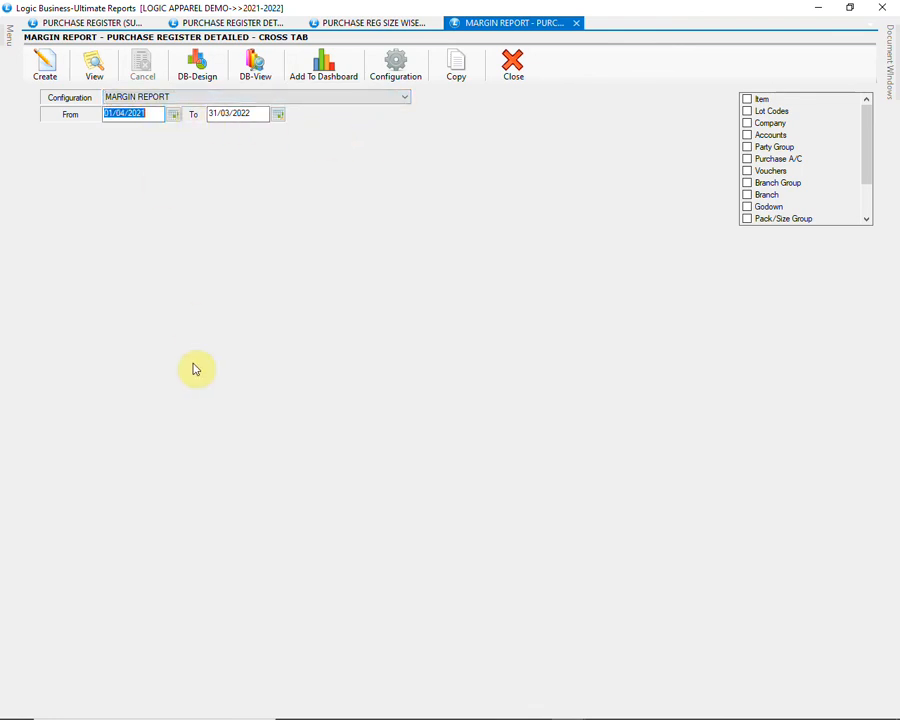
type("01112021")
key("Tab")
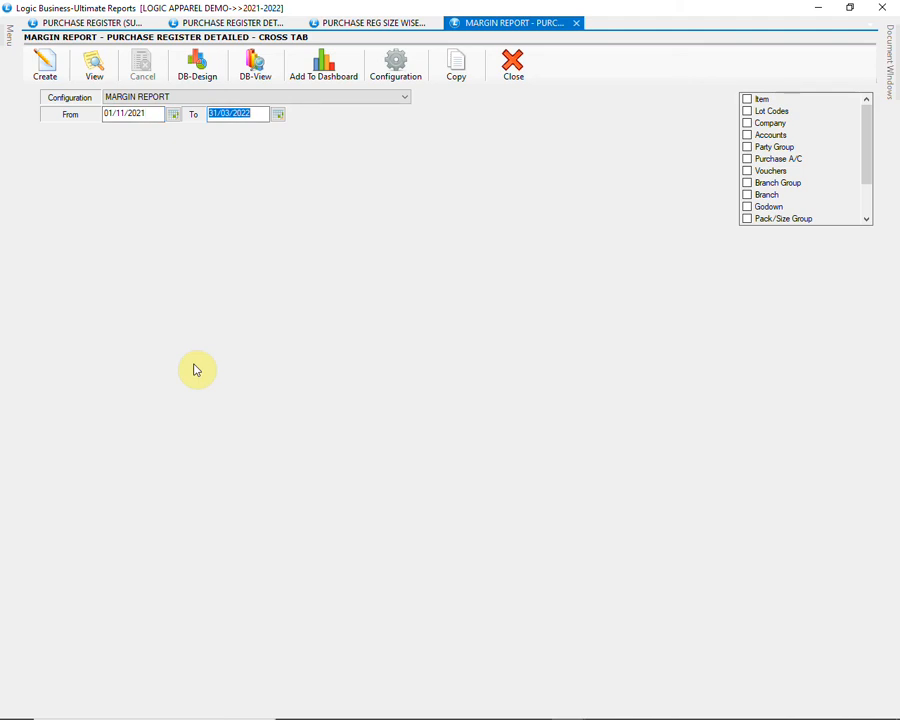
type("30/11")
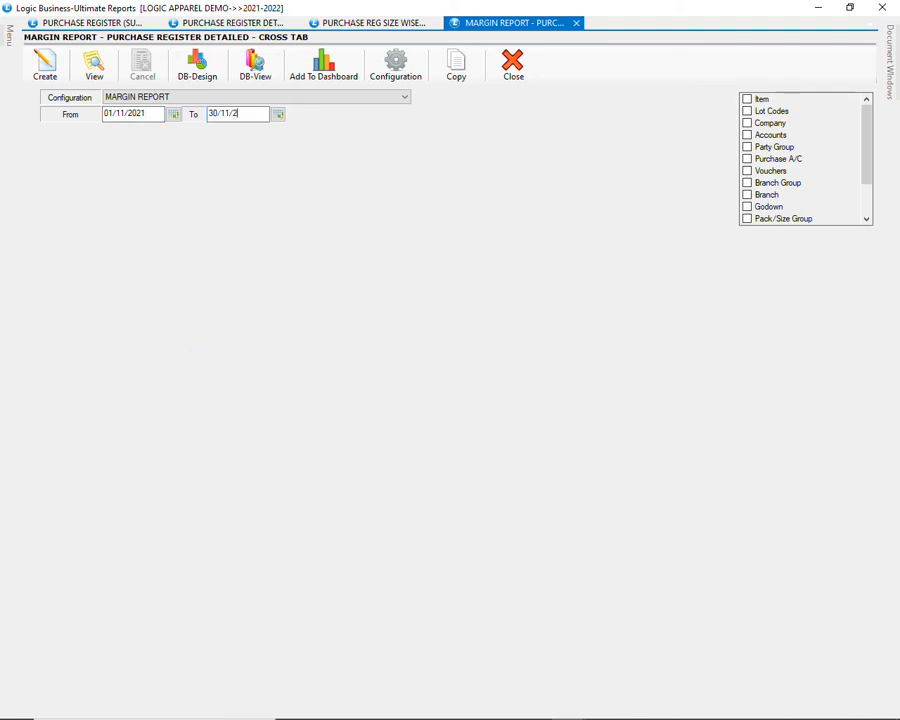
- Generate the margin report, review the purchase amounts, MRP amounts and margins per item and size, and close the output
left_click(44, 64)
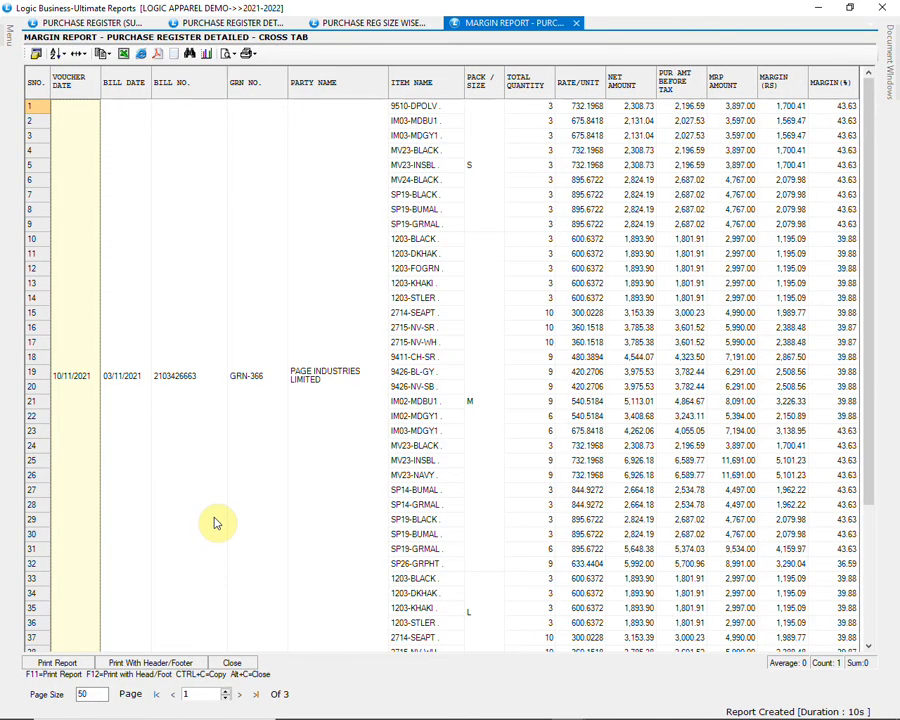
scroll(215, 524, "down", 2)
scroll(215, 524, "down", 15)
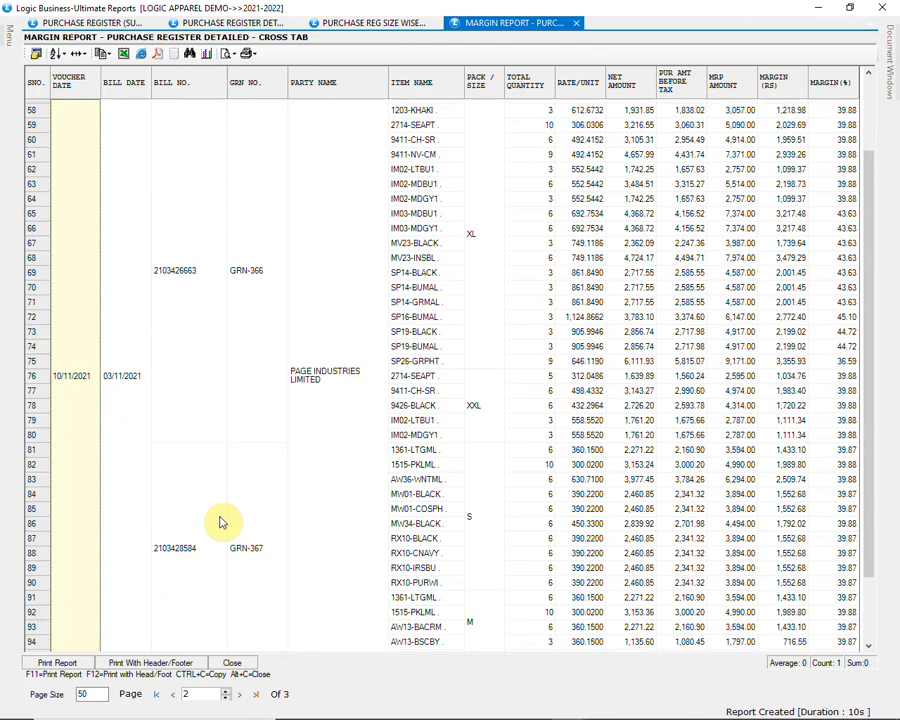
left_click(247, 560)
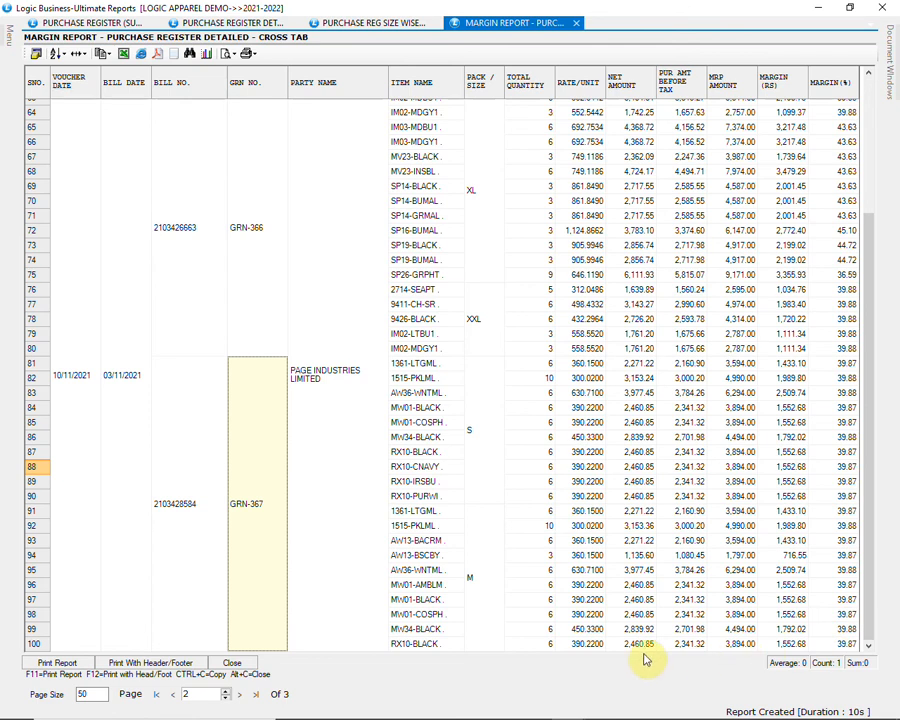
left_click(251, 663)
- Close the margin report, the size-wise purchase register and the detailed purchase register
left_click(526, 68)
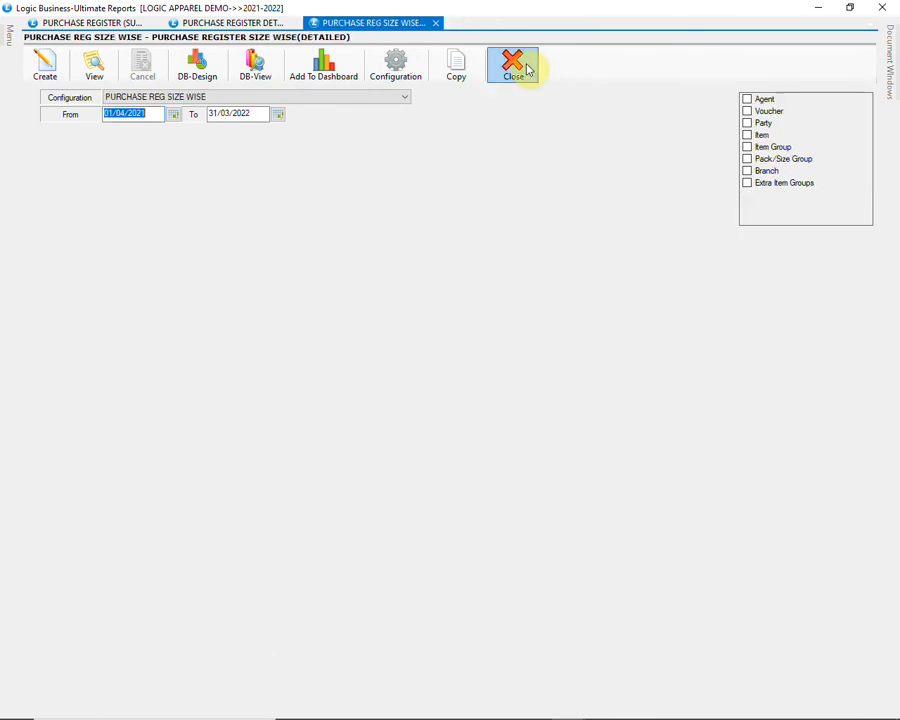
left_click(514, 73)
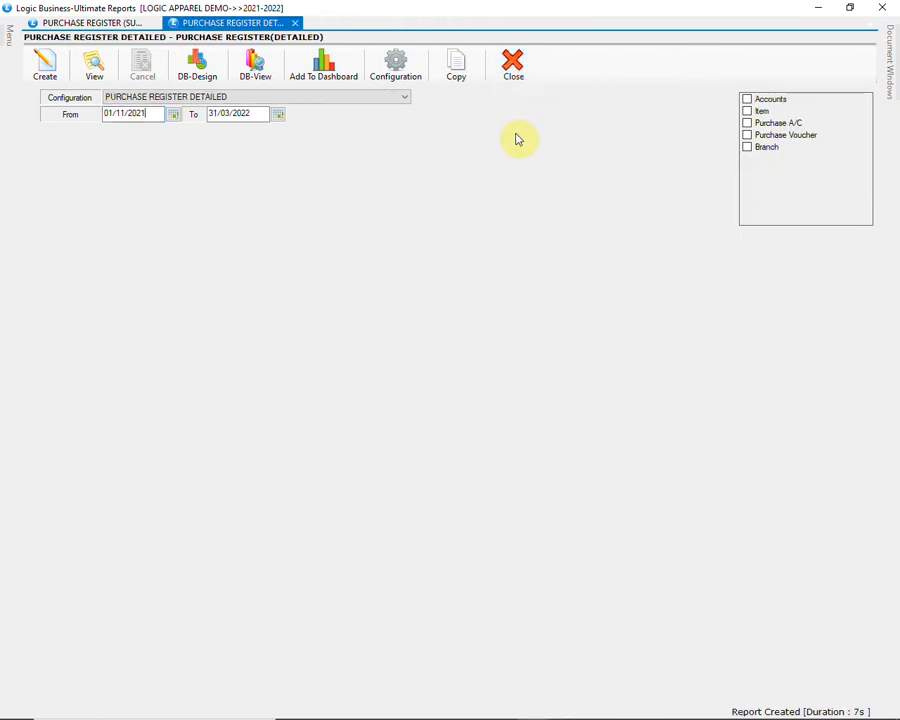
left_click(512, 66)
- Collapse the purchase reports group and open the Stock Query report from the stock reports
mouse_move(5, 33)
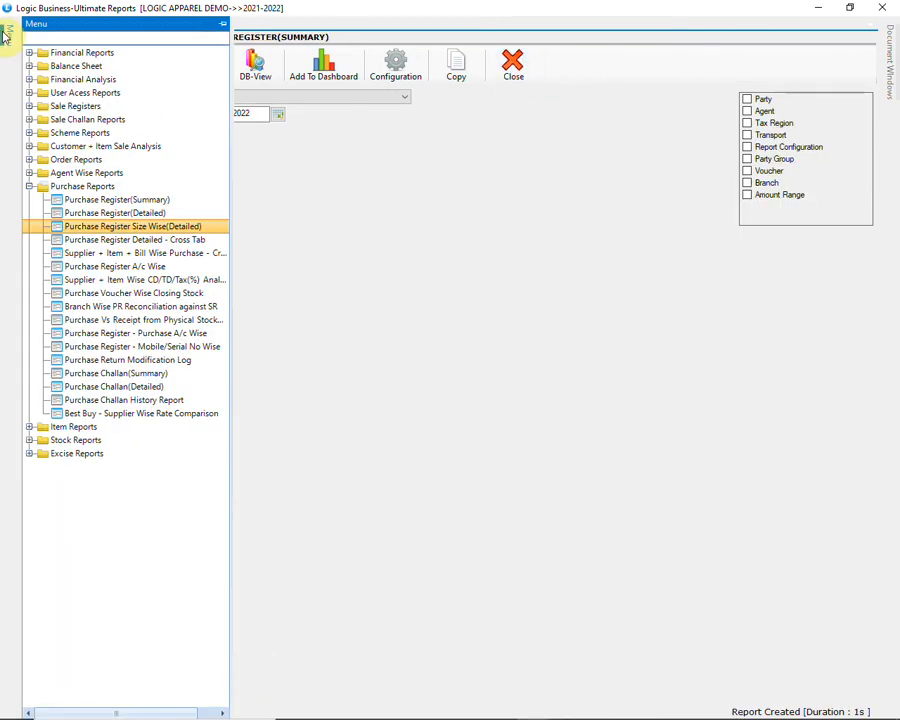
left_click(29, 186)
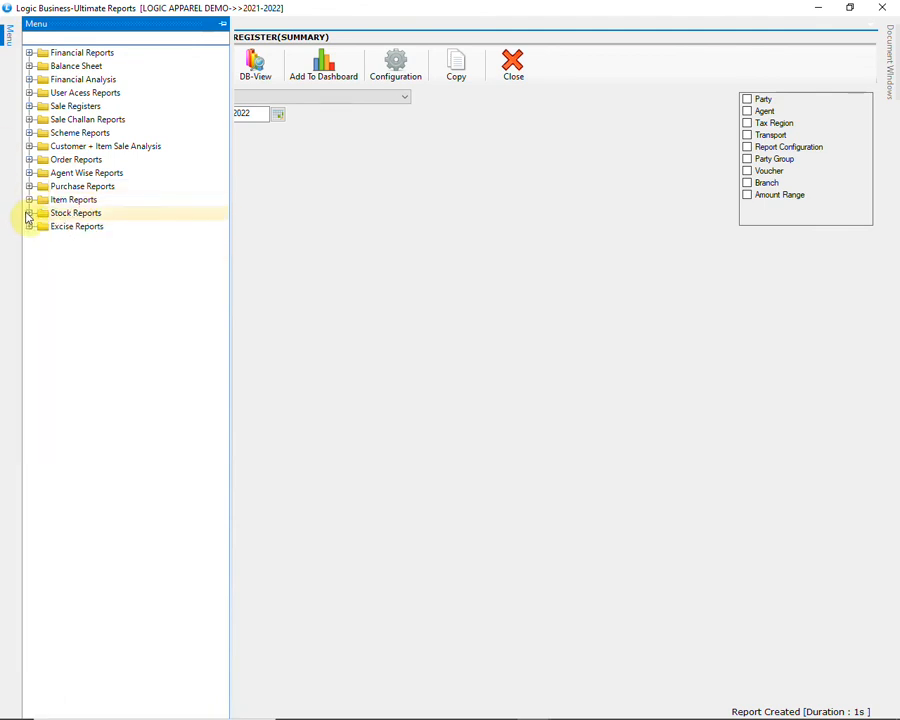
left_click(29, 213)
left_click(123, 244)
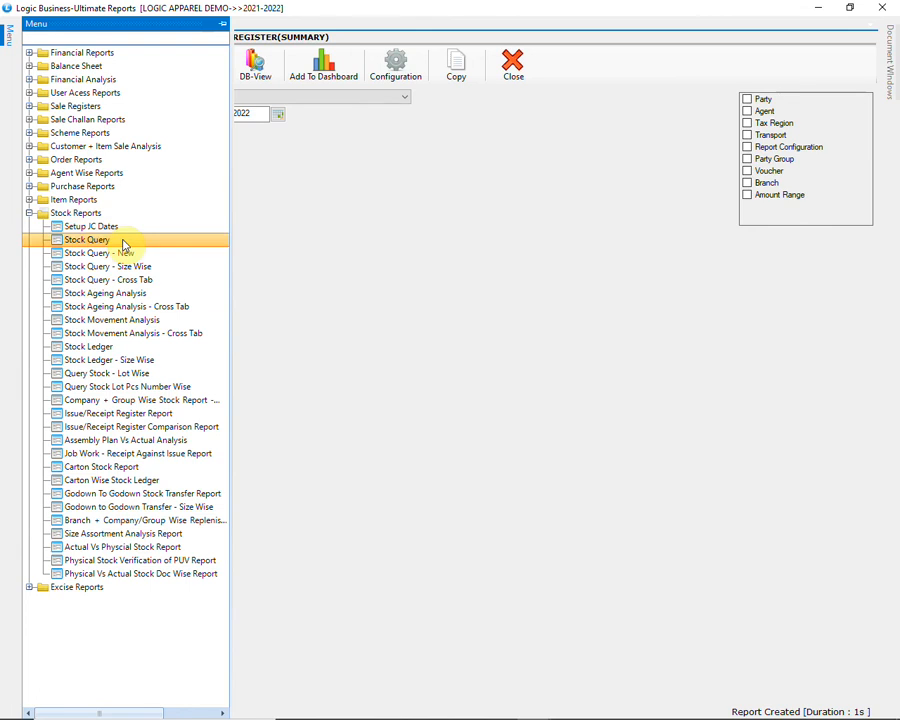
- Generate the stock query with the CURRENT STOCK CATEGORY WISE configuration, review each category's quantity and MRP value, and close the output
left_click(403, 100)
left_click(403, 100)
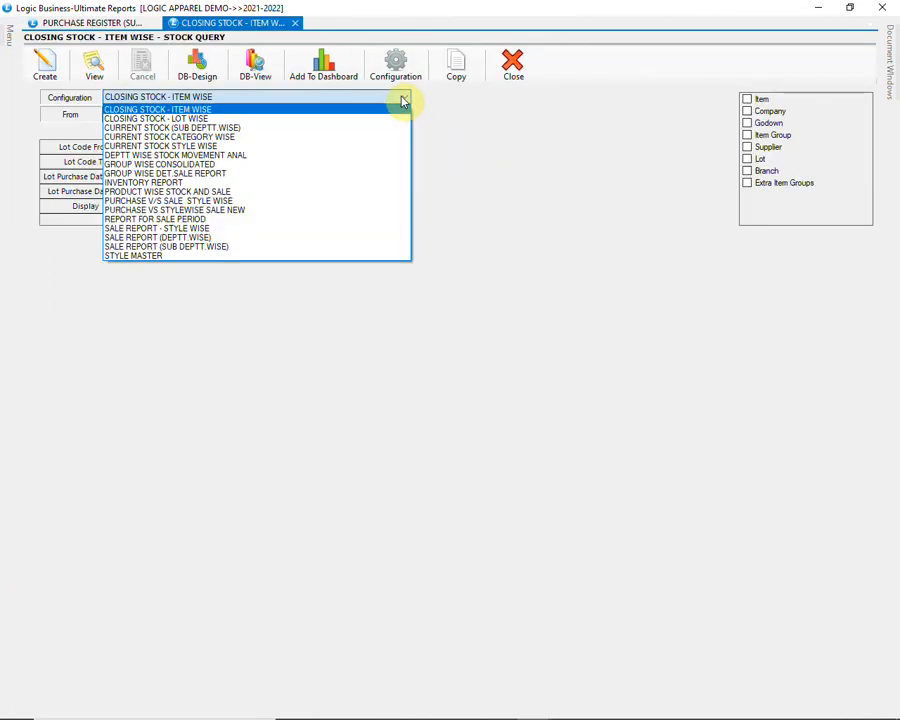
left_click(370, 139)
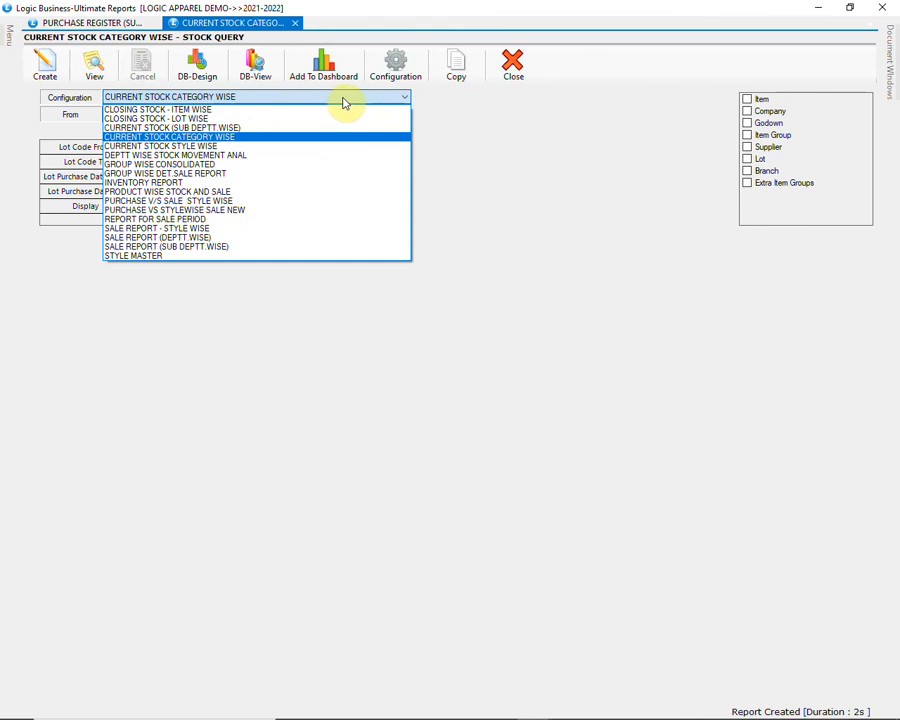
left_click(343, 101)
left_click(38, 66)
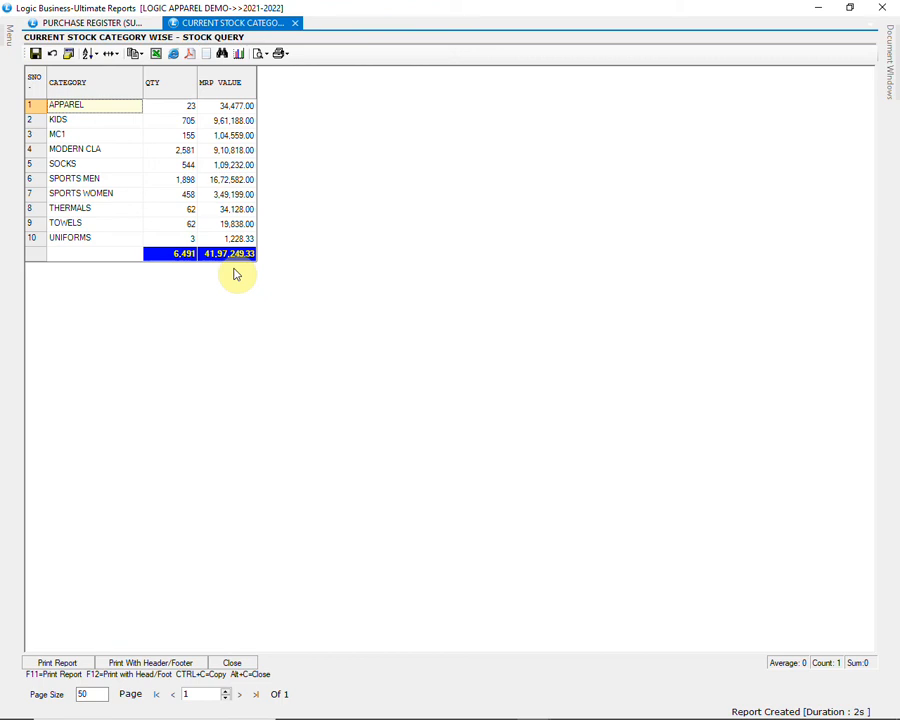
left_click(247, 664)
- Generate the stock query with the CURRENT STOCK STYLE WISE configuration and review the style lines' quantities and MRP values
left_click(341, 98)
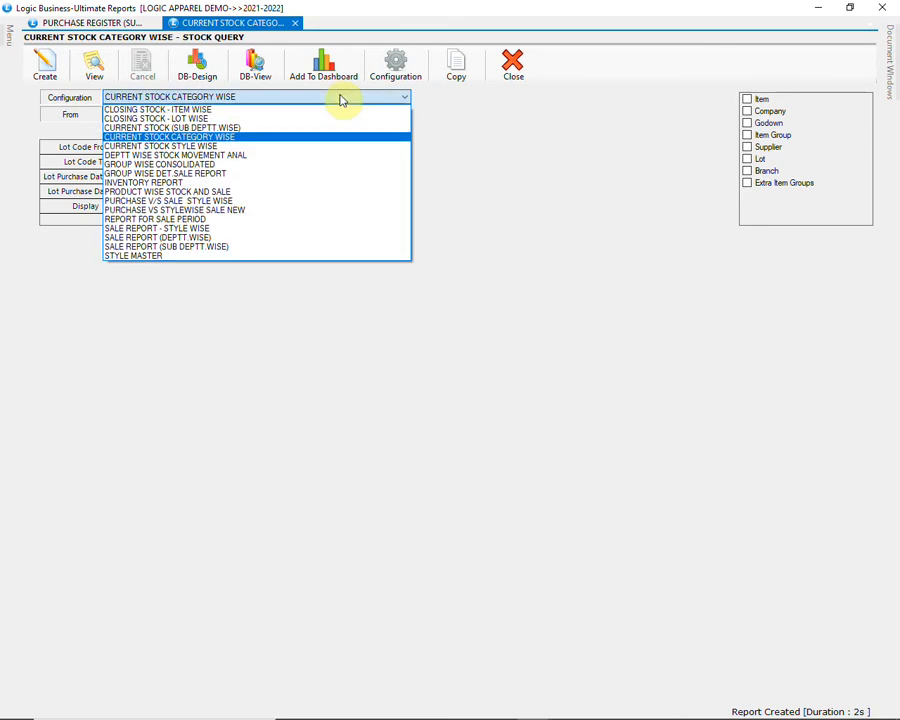
left_click(338, 146)
left_click(50, 82)
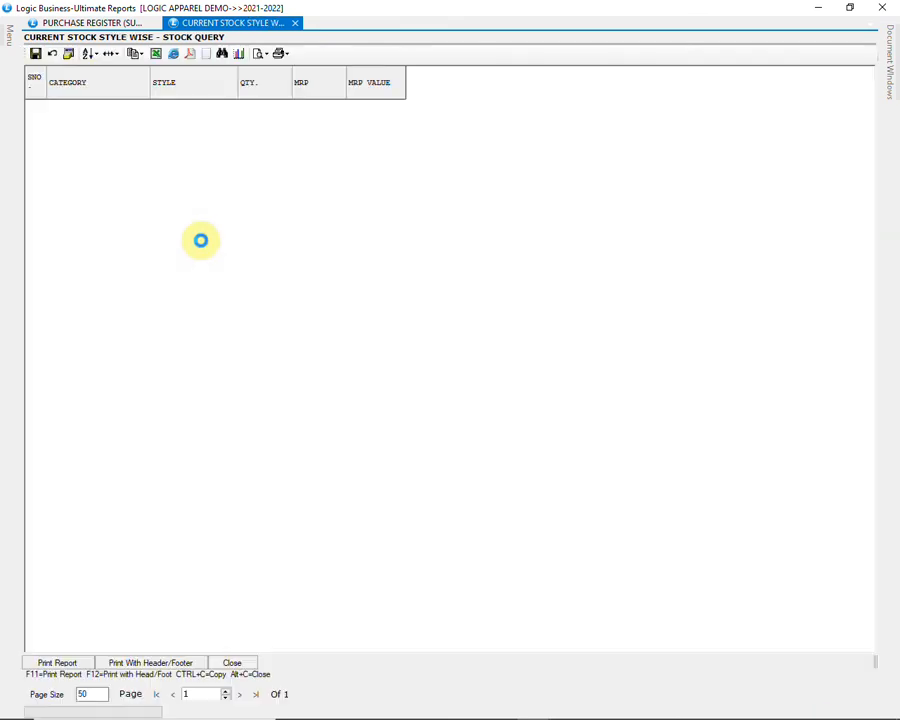
scroll(160, 390, "down", 20)
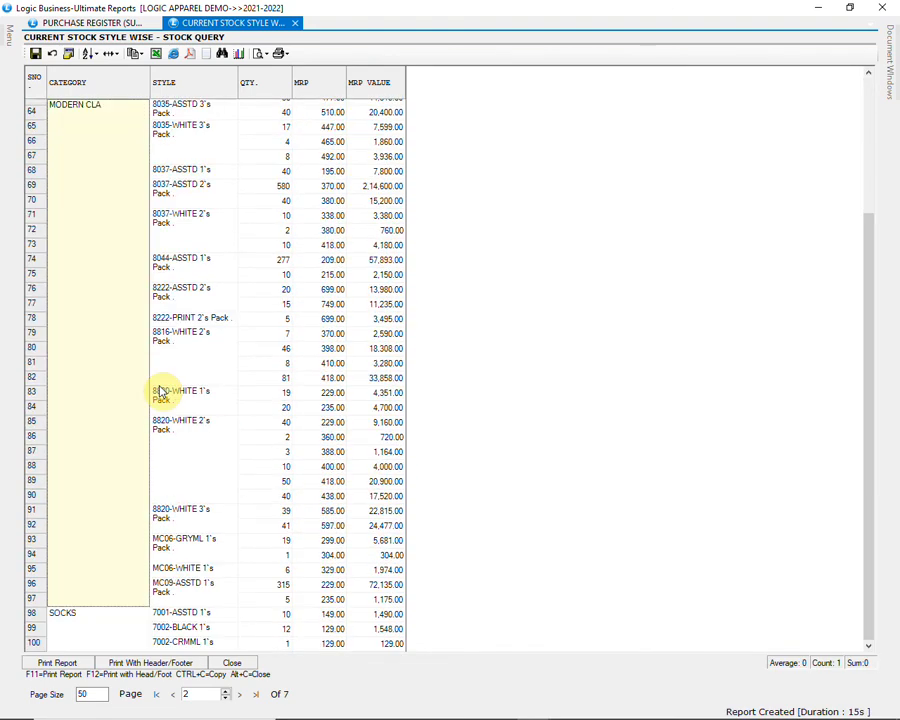
- Review the SOCKS style lines, checking the quantity, MRP and MRP value of 7035-OLIVE 1's Pack
scroll(160, 390, "down", 15)
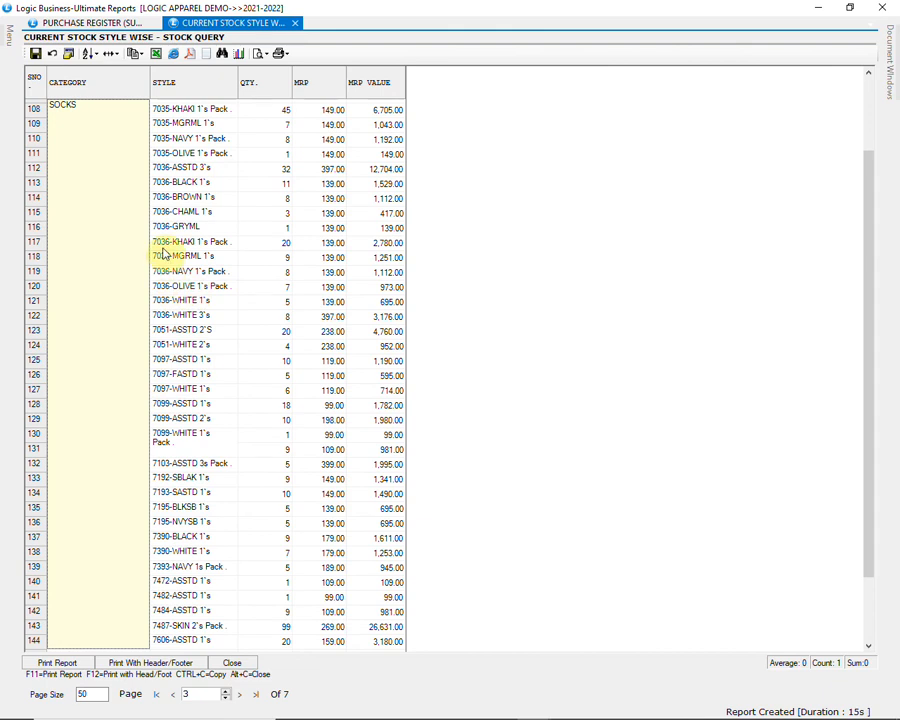
left_click(275, 156)
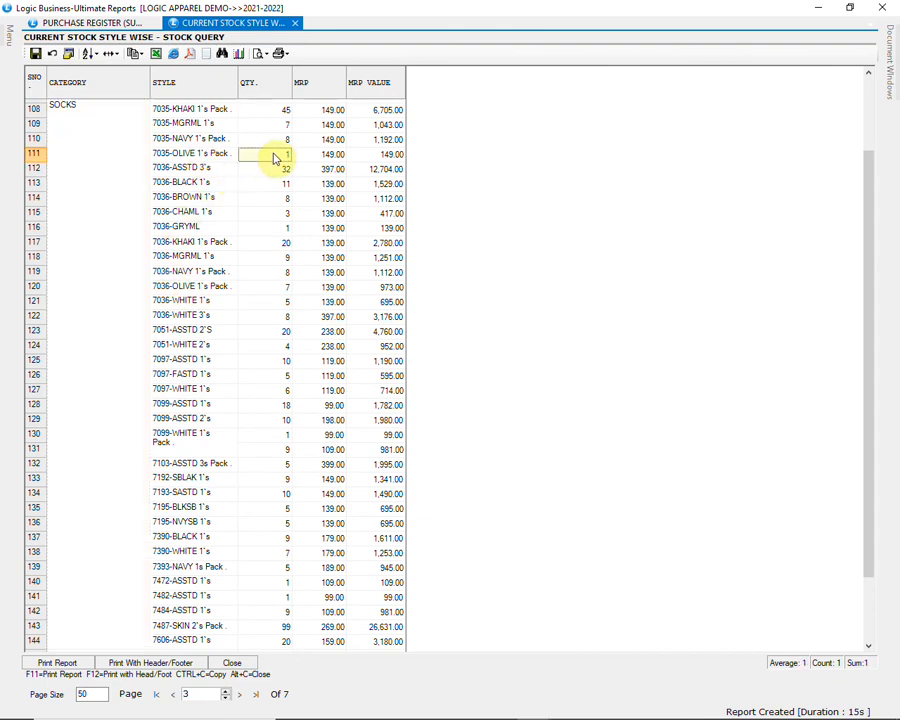
left_click(330, 156)
left_click(367, 157)
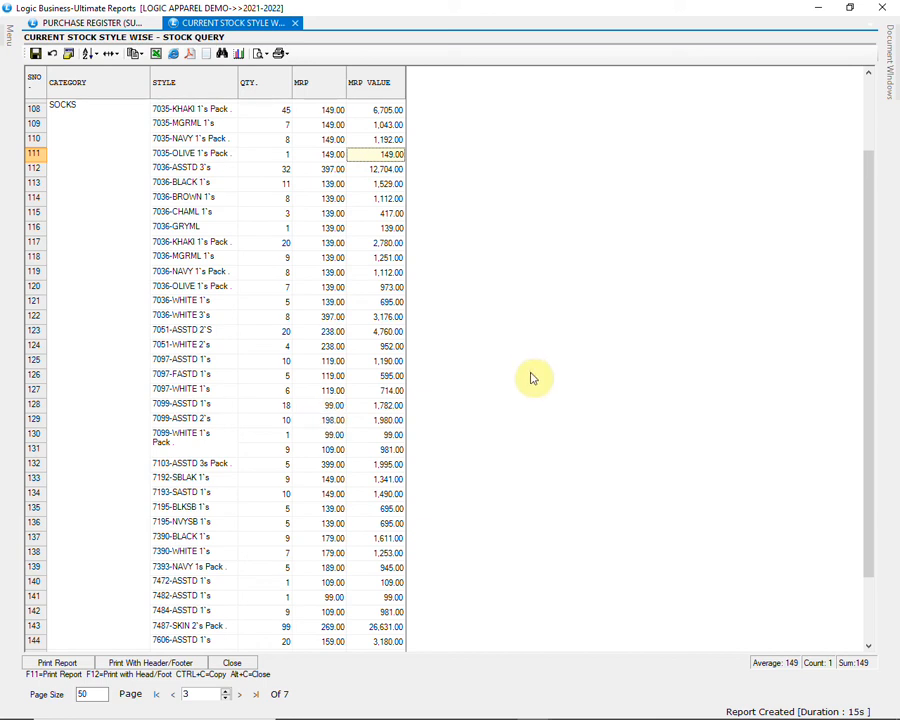
- Drill down from the 7035-OLIVE 1's Pack quantity to its stock ledger, review the transactions, and close the ledger
left_click(283, 156)
double_click(283, 156)
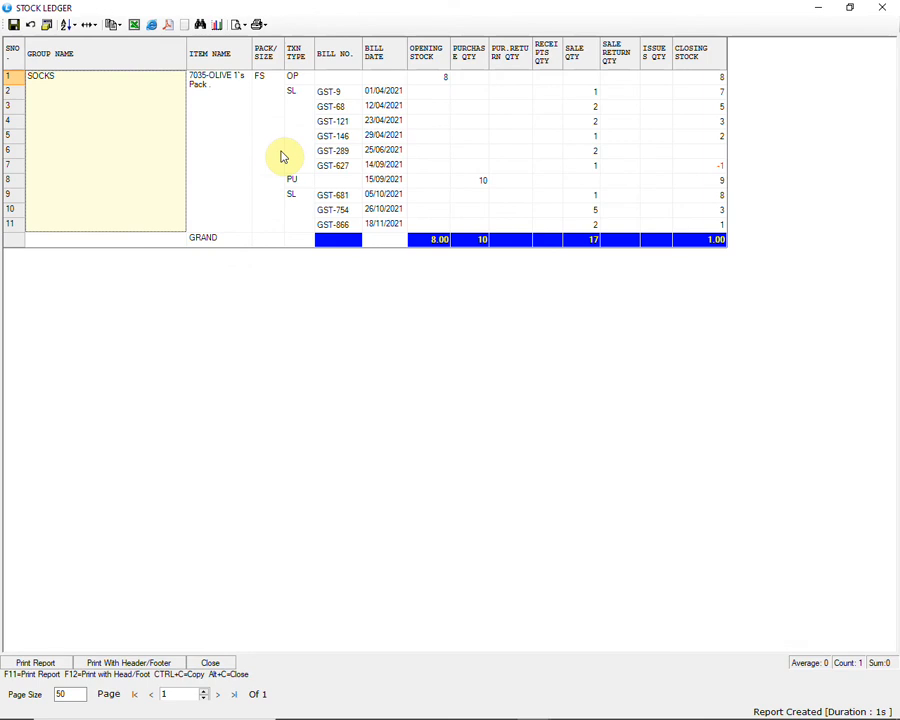
left_click(237, 152)
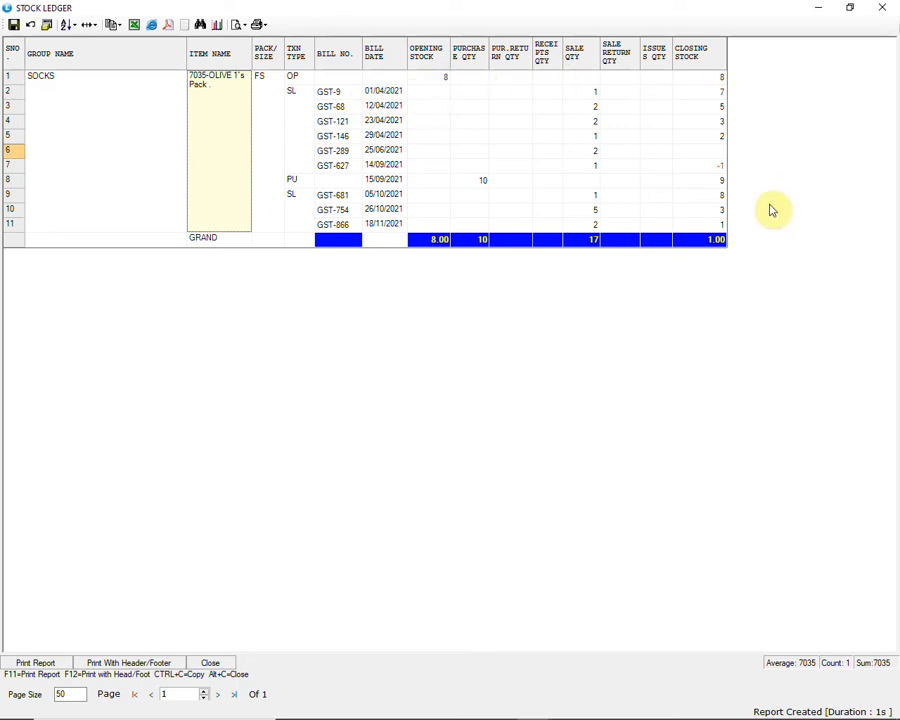
left_click(893, 11)
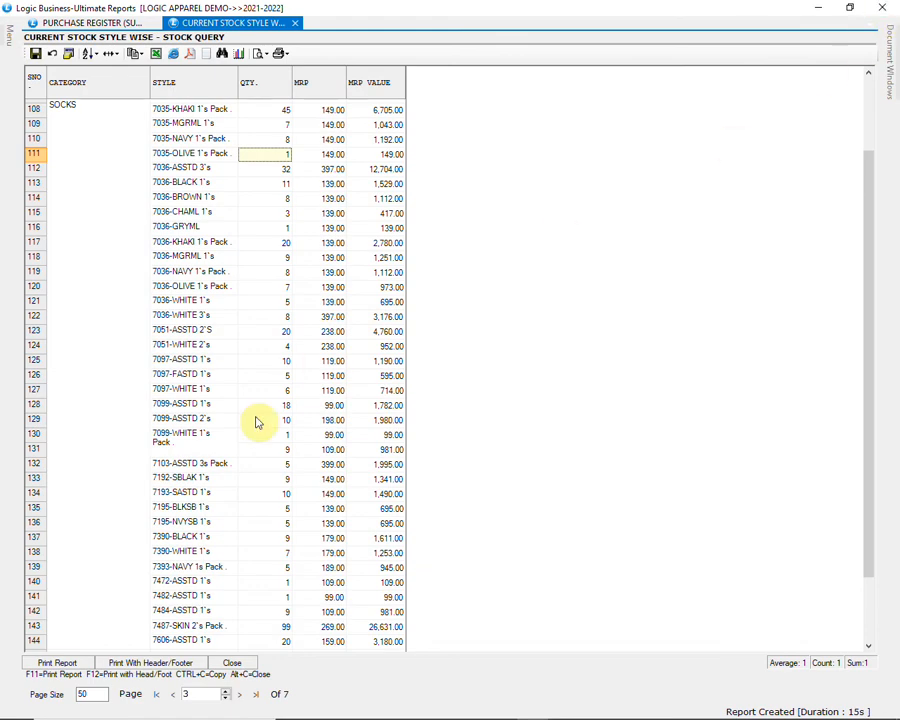
- Close the style-wise output and open Stock Query - Size Wise with the CURRENT STOCK-SIZE WISE configuration
left_click(251, 666)
left_click(8, 36)
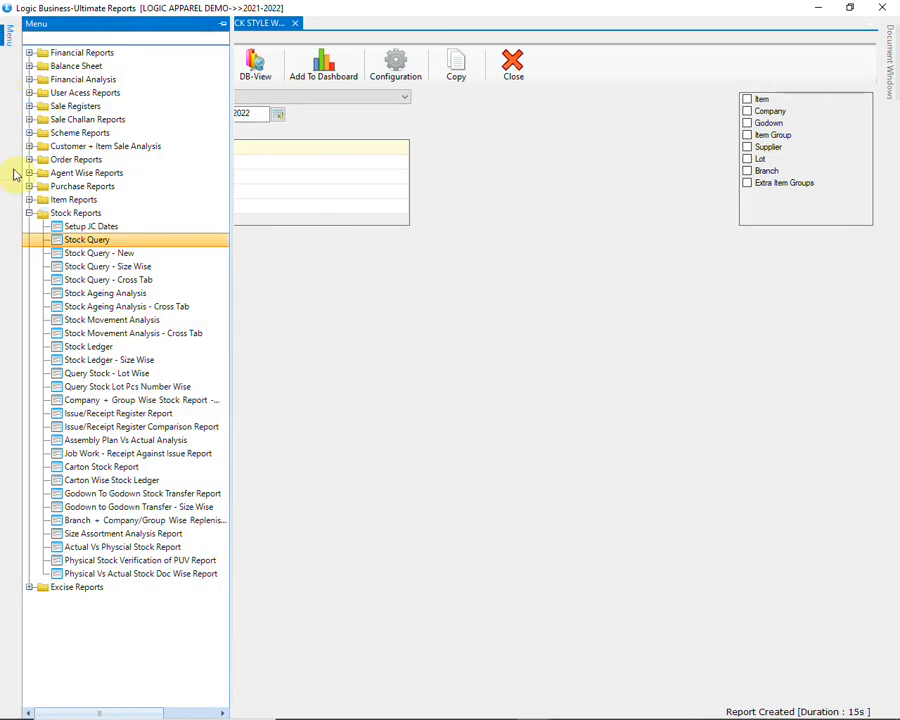
left_click(146, 267)
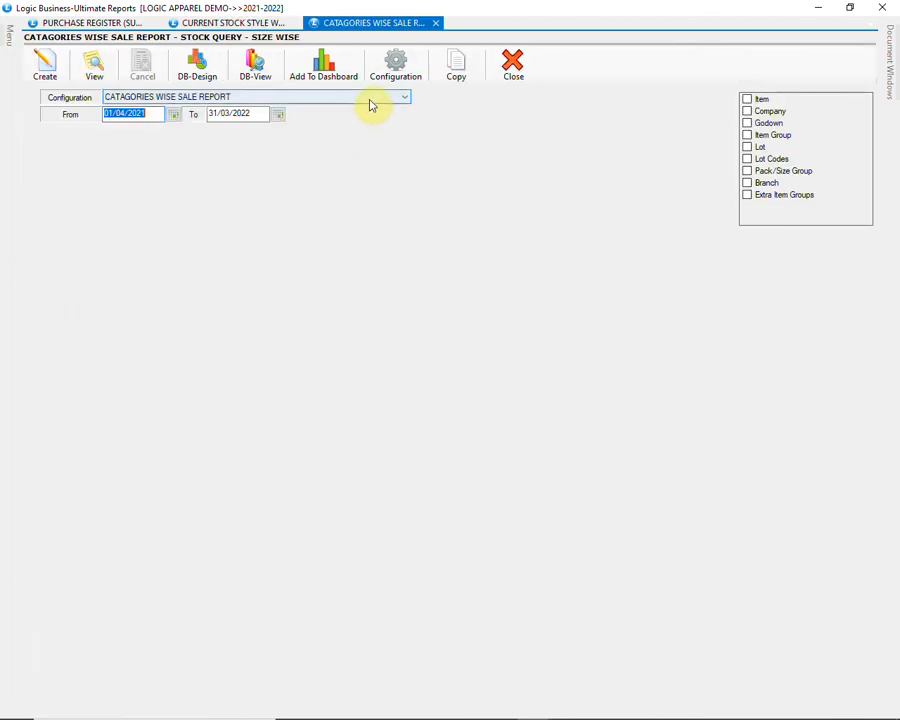
left_click(372, 100)
left_click(362, 120)
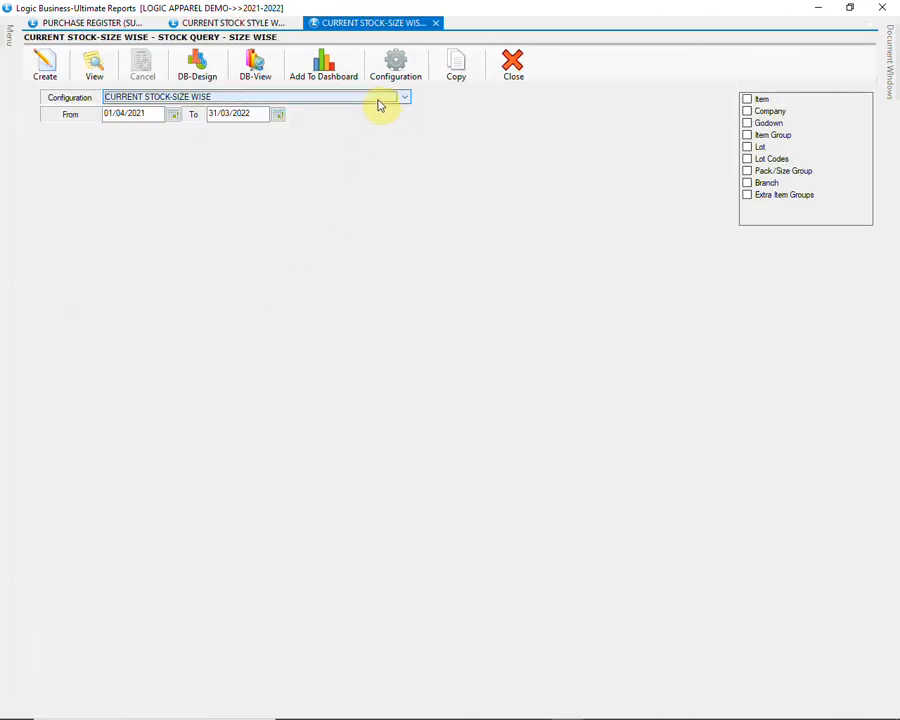
- Filter the size-wise stock query by item group, selecting the SPORTS MEN and SPORTS WOMEN categories
left_click(747, 135)
left_click(540, 246)
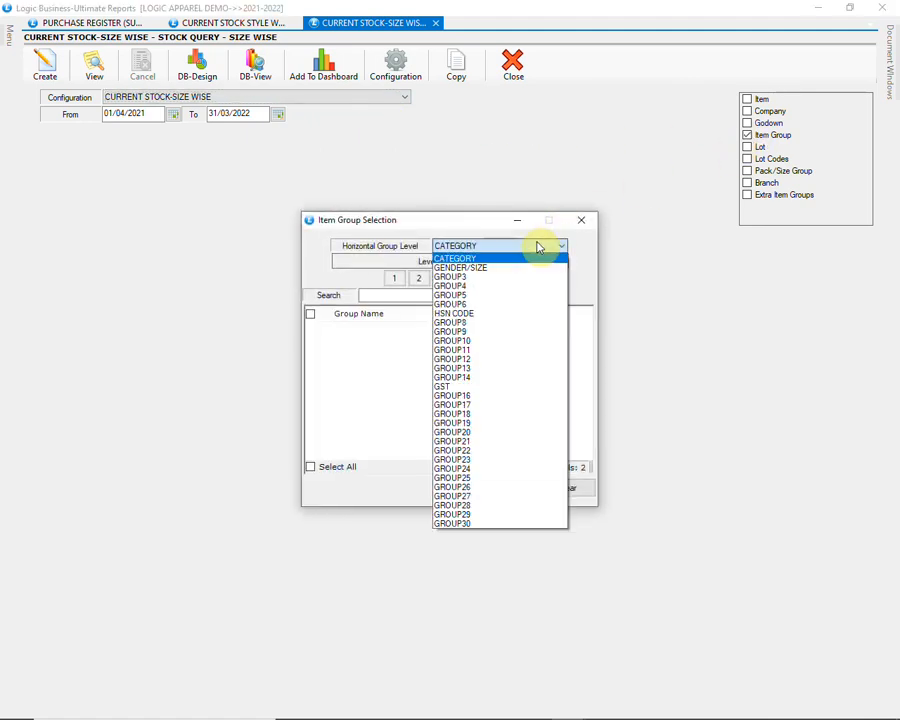
left_click(538, 246)
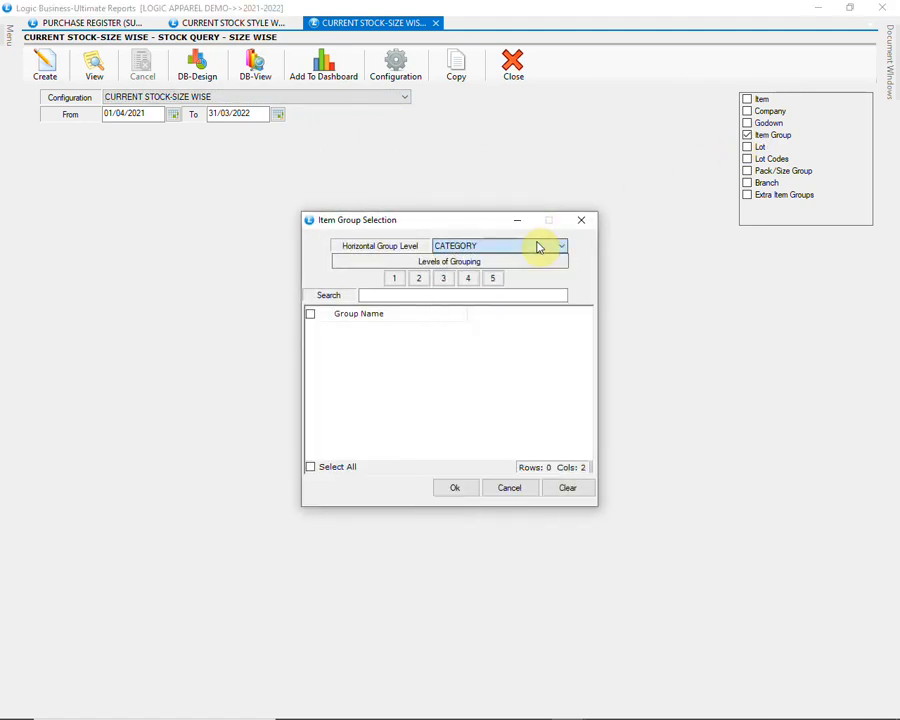
left_click(394, 278)
left_click(582, 424)
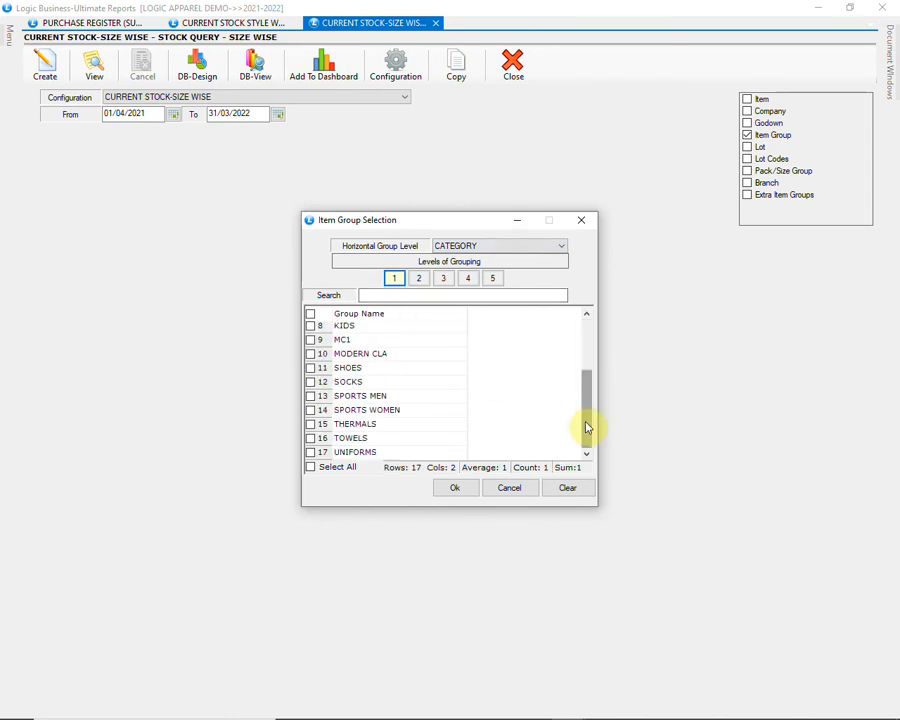
left_click(310, 397)
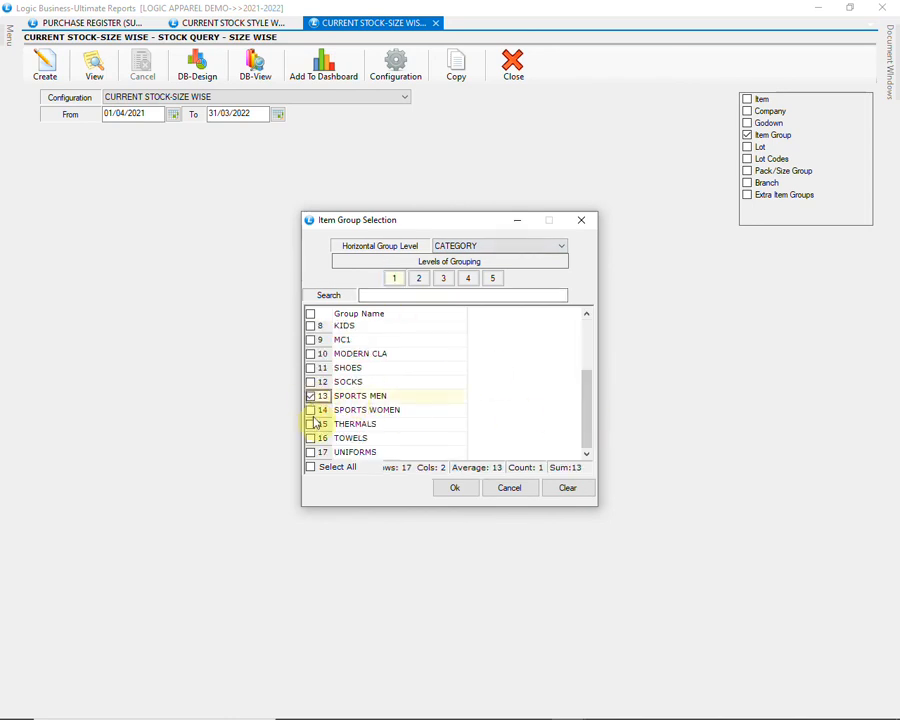
left_click(312, 410)
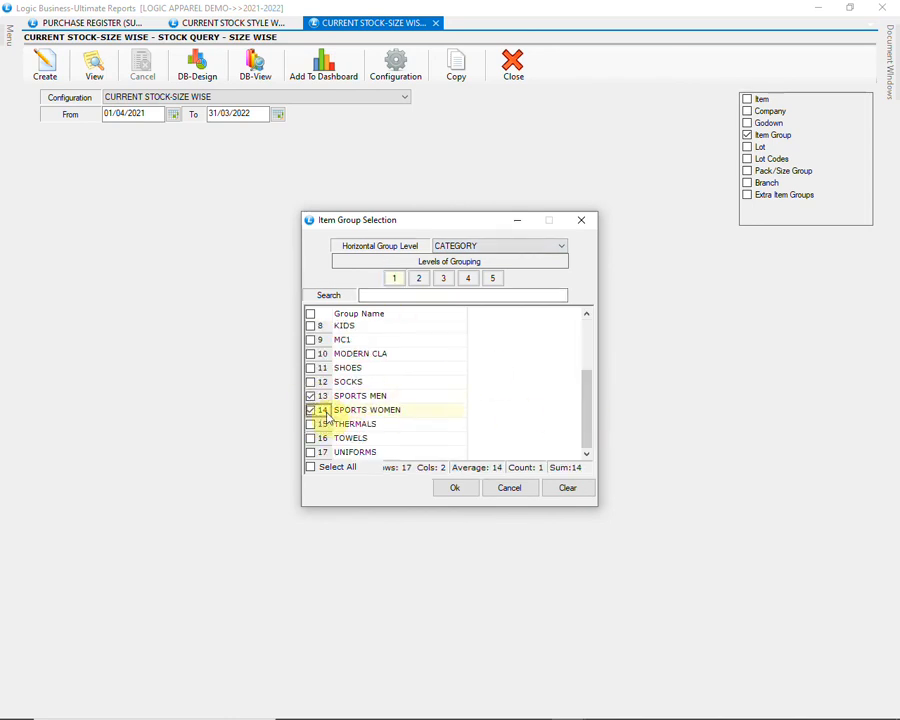
left_click(462, 493)
- Generate the size-wise stock query, review the per-size quantities and closing values of both sports categories, and close the output
left_click(47, 67)
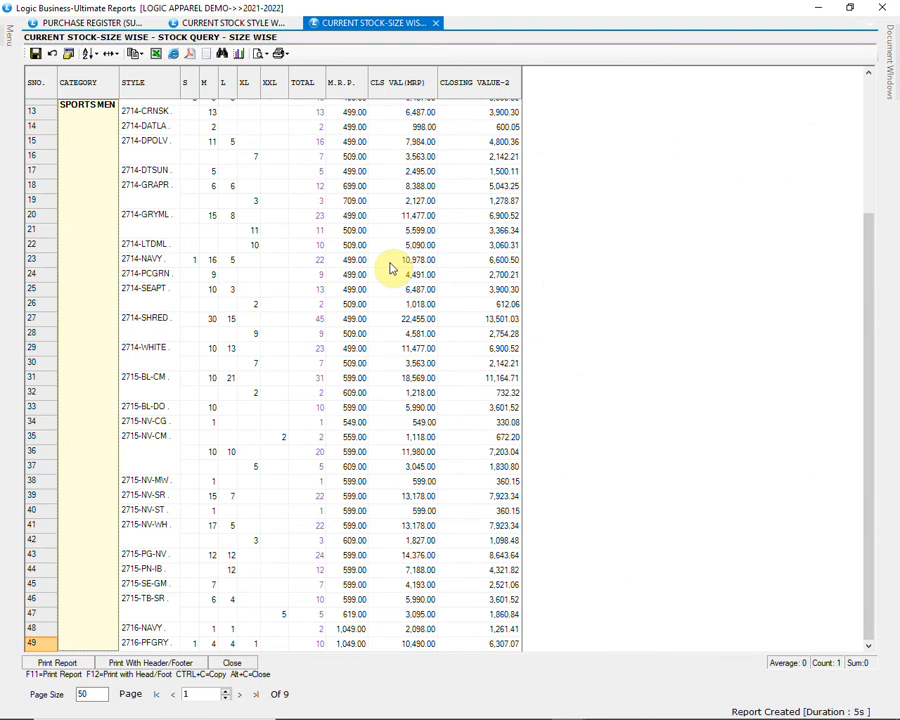
scroll(521, 304, "down", 3)
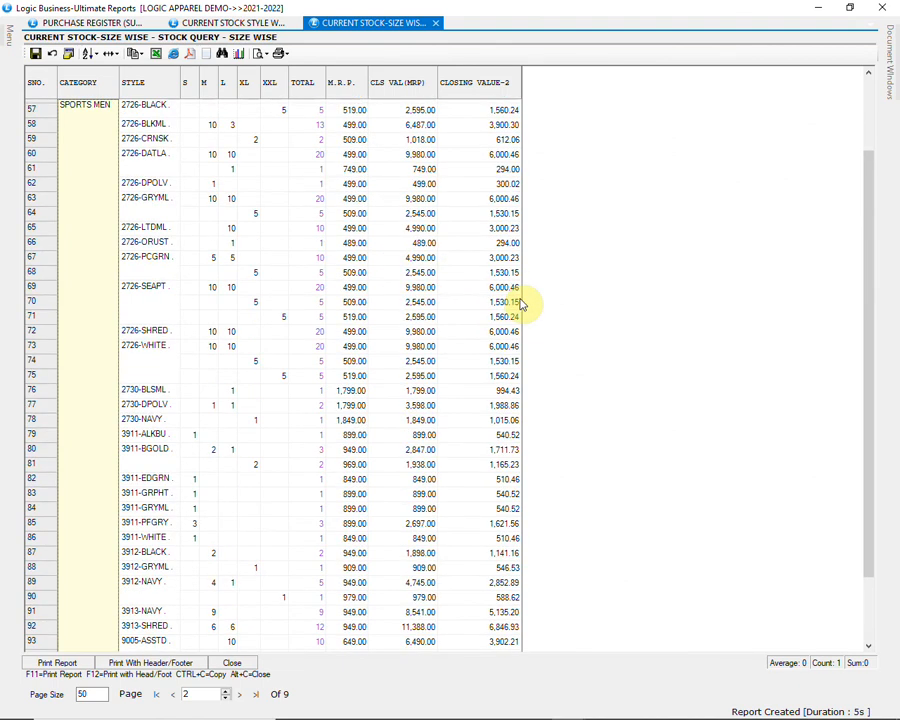
scroll(521, 304, "down", 5)
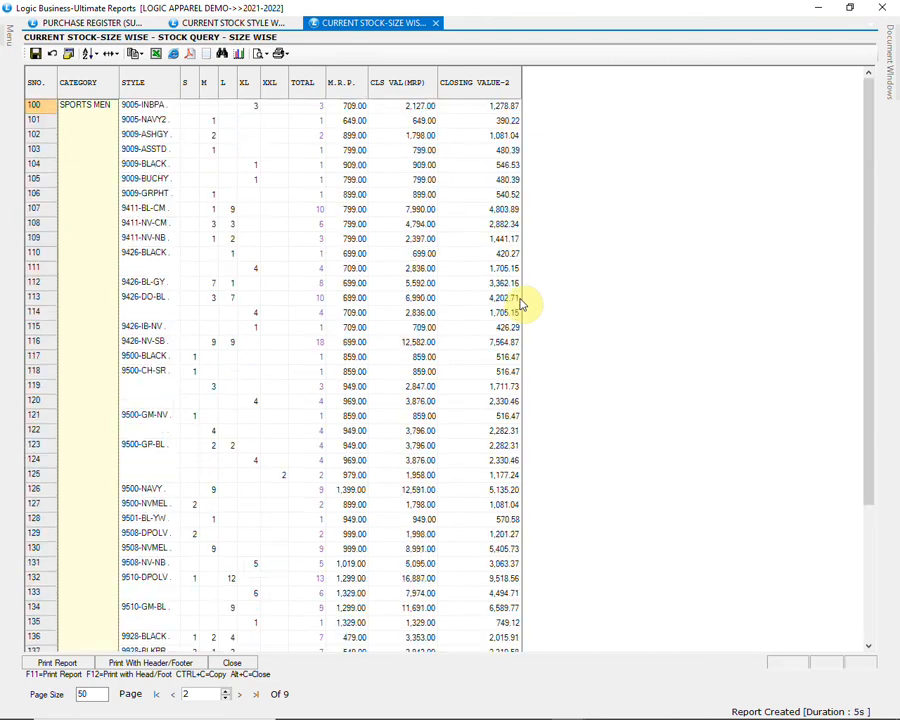
scroll(521, 304, "down", 2)
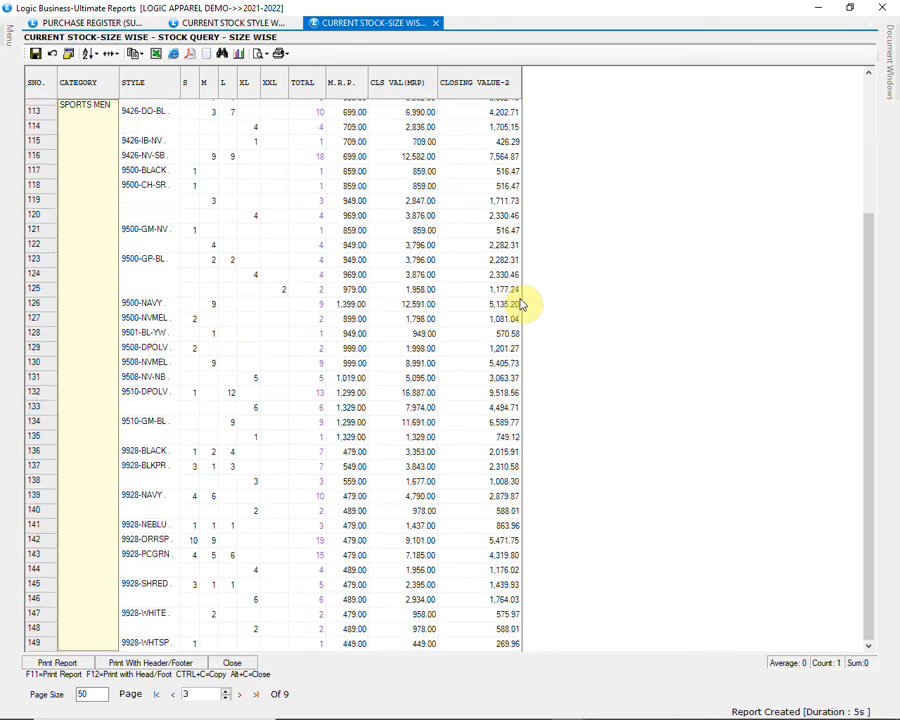
scroll(521, 304, "down", 5)
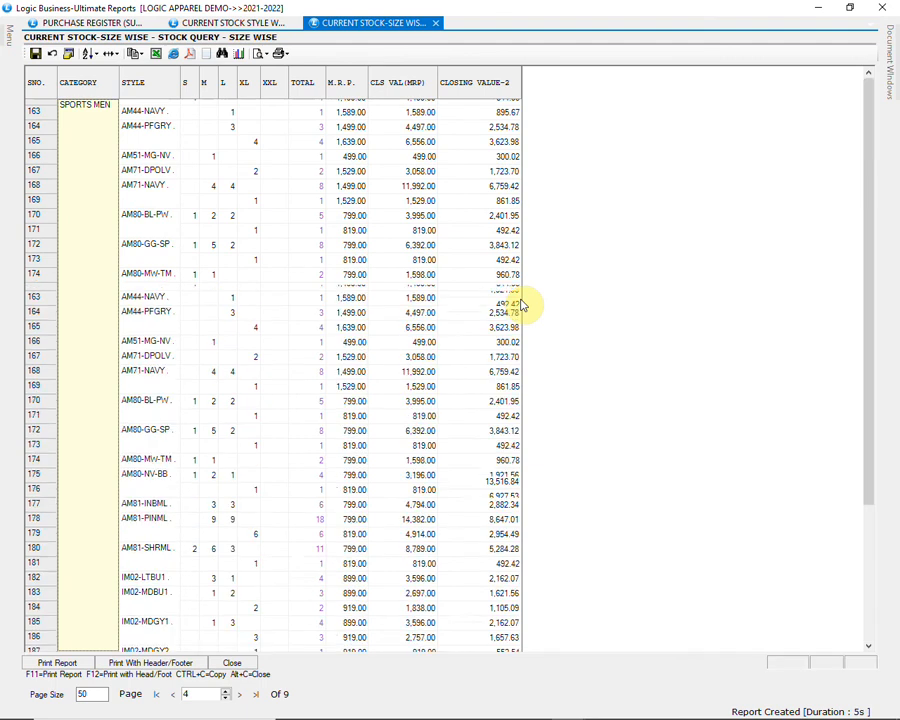
scroll(521, 304, "down", 5)
scroll(521, 304, "down", 10)
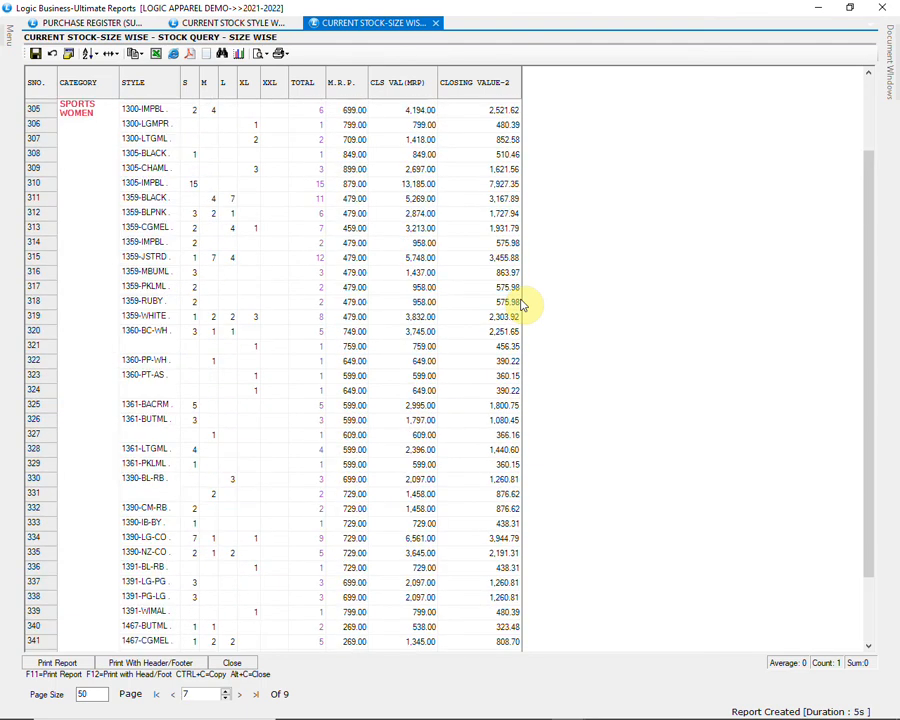
left_click(74, 260)
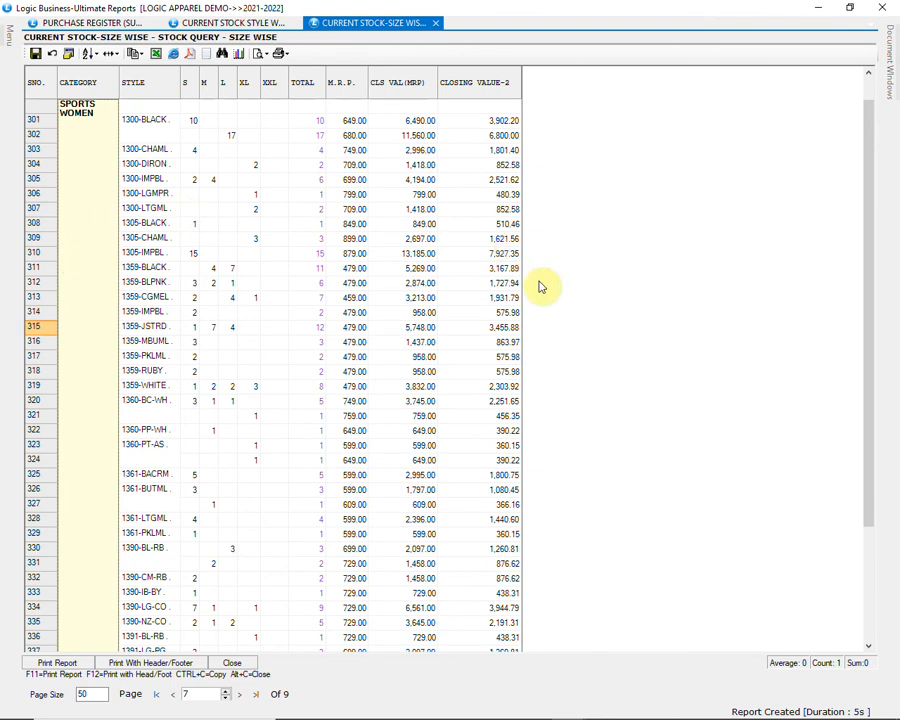
scroll(540, 287, "down", 2)
scroll(540, 287, "down", 1)
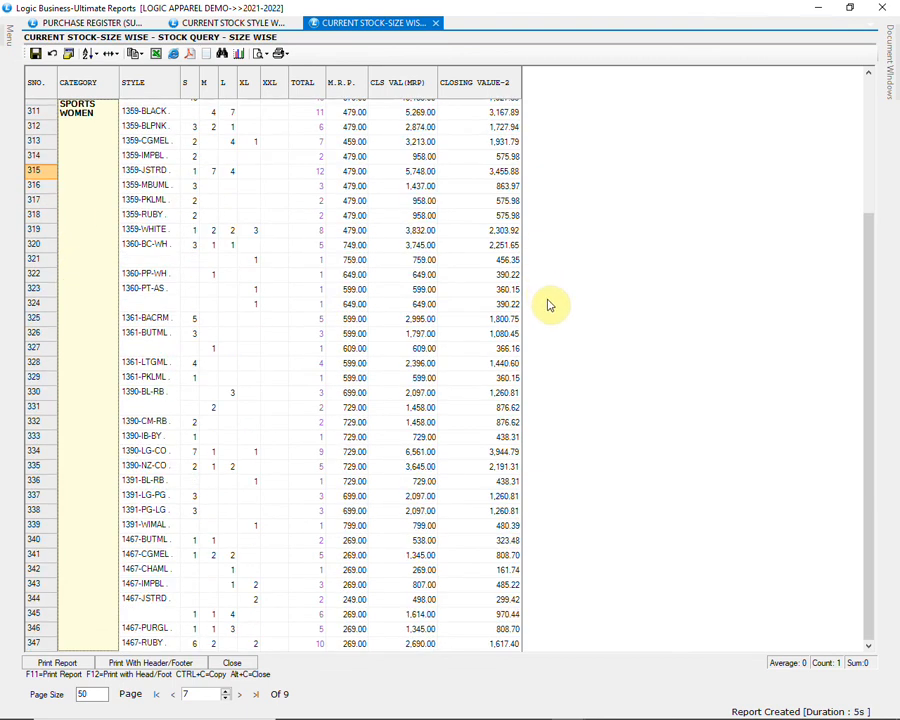
scroll(556, 334, "down", 5)
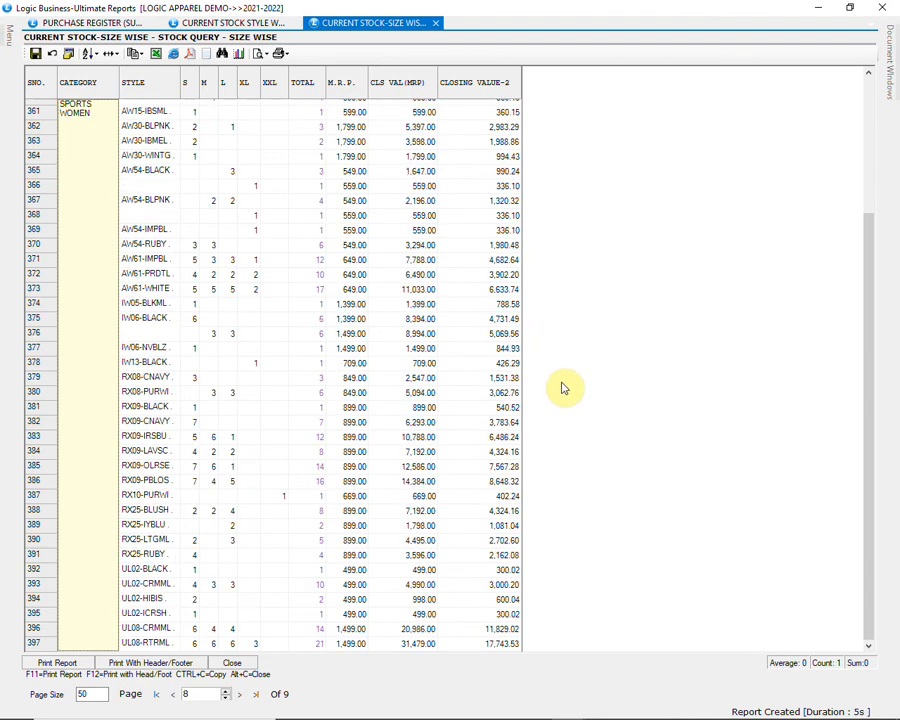
left_click(238, 663)
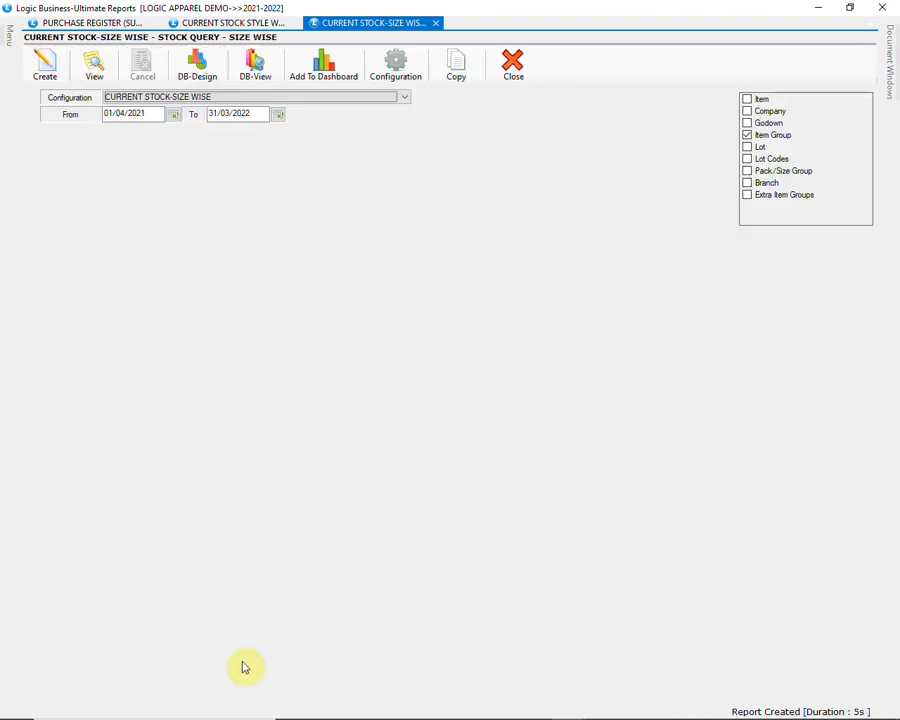
- Close the reports window and open GST Returns from the GST reports of the sale registers
left_click(882, 7)
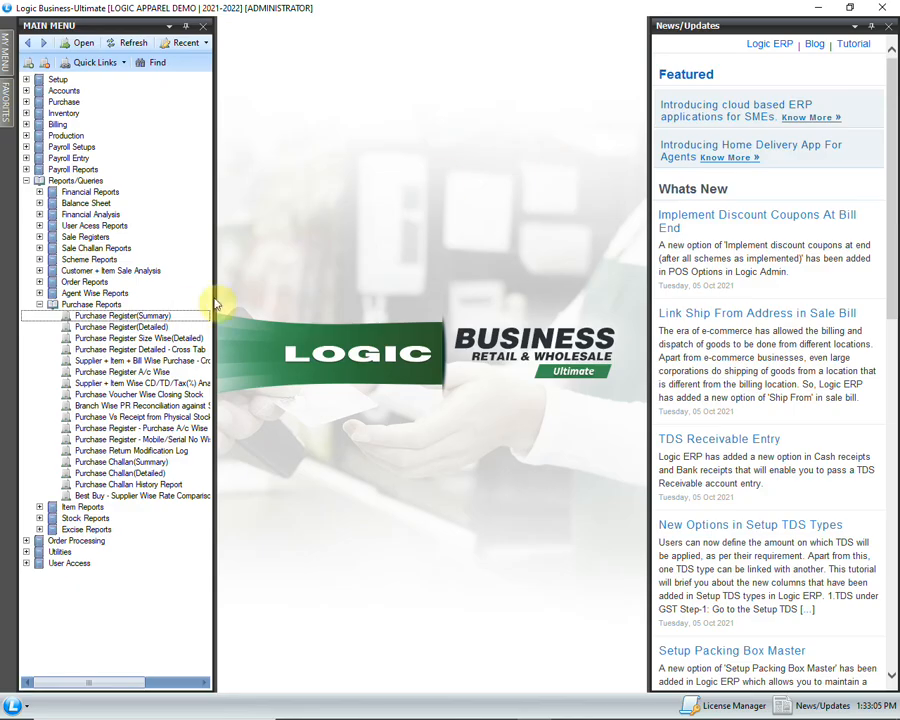
left_click(40, 305)
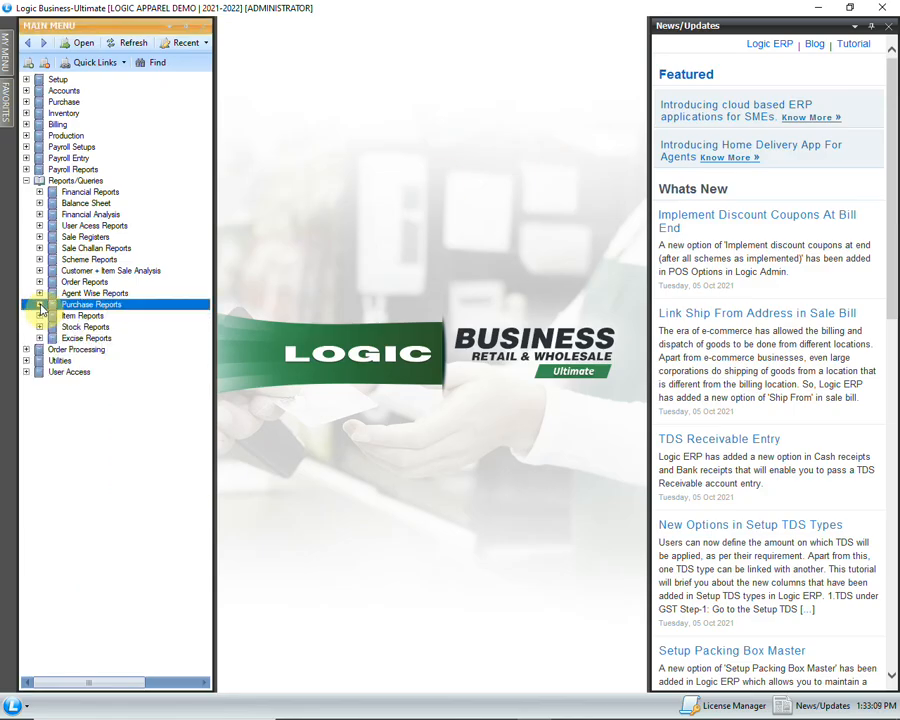
left_click(40, 238)
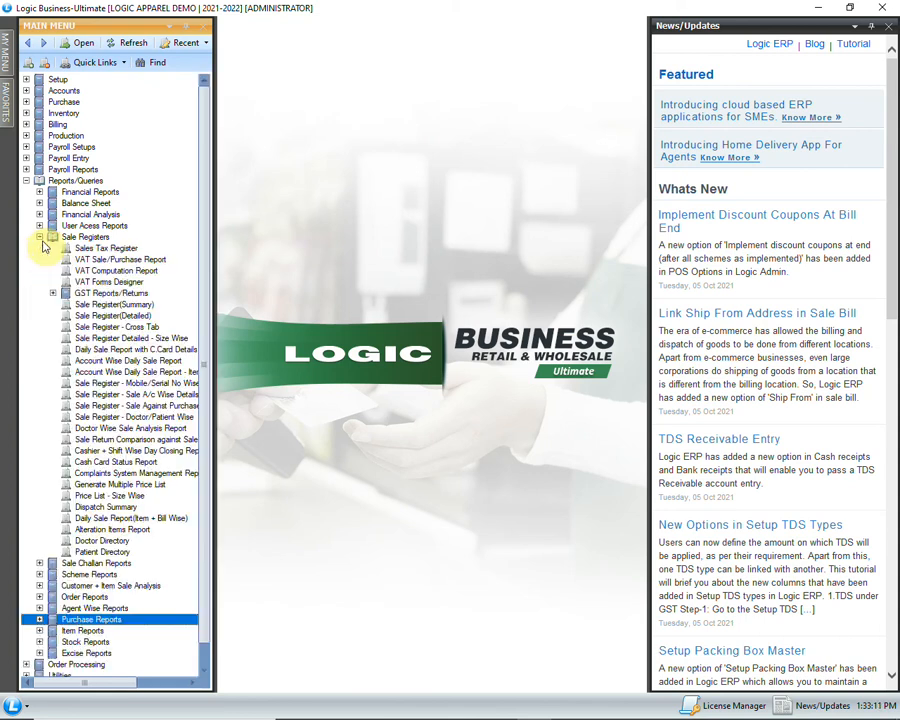
left_click(55, 293)
left_click(124, 305)
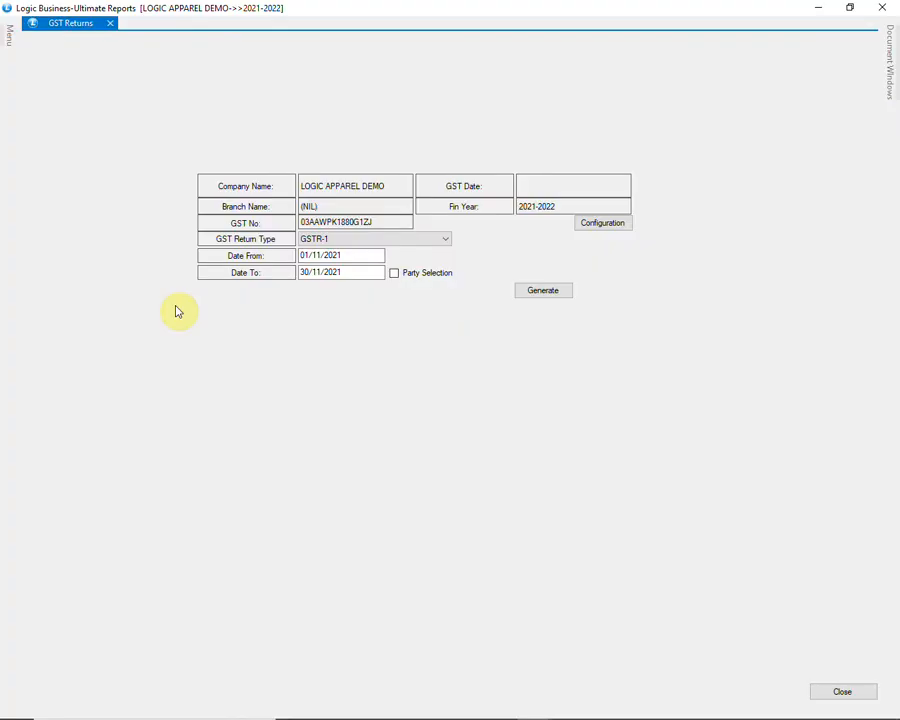
- Generate the GSTR-1 return for 01/11/2021 to 30/11/2021
left_click(424, 243)
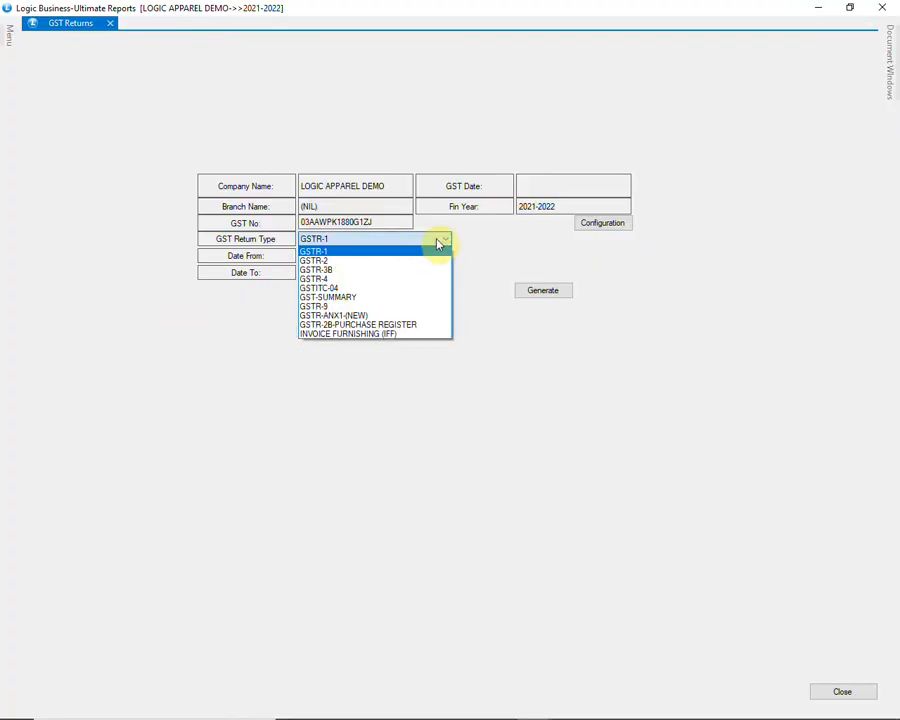
left_click(370, 251)
left_click(362, 254)
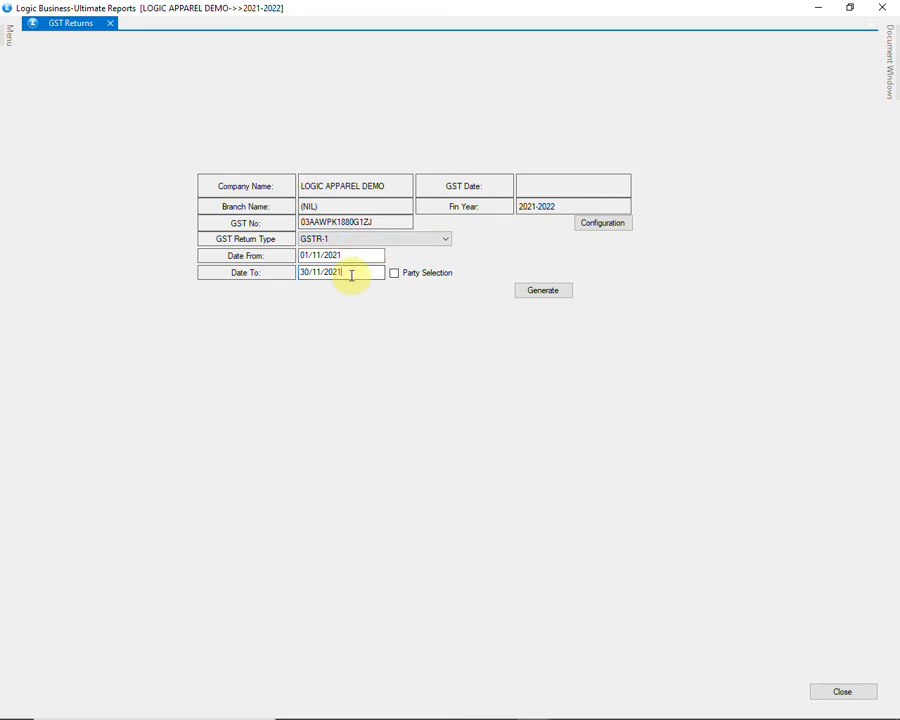
left_click(525, 293)
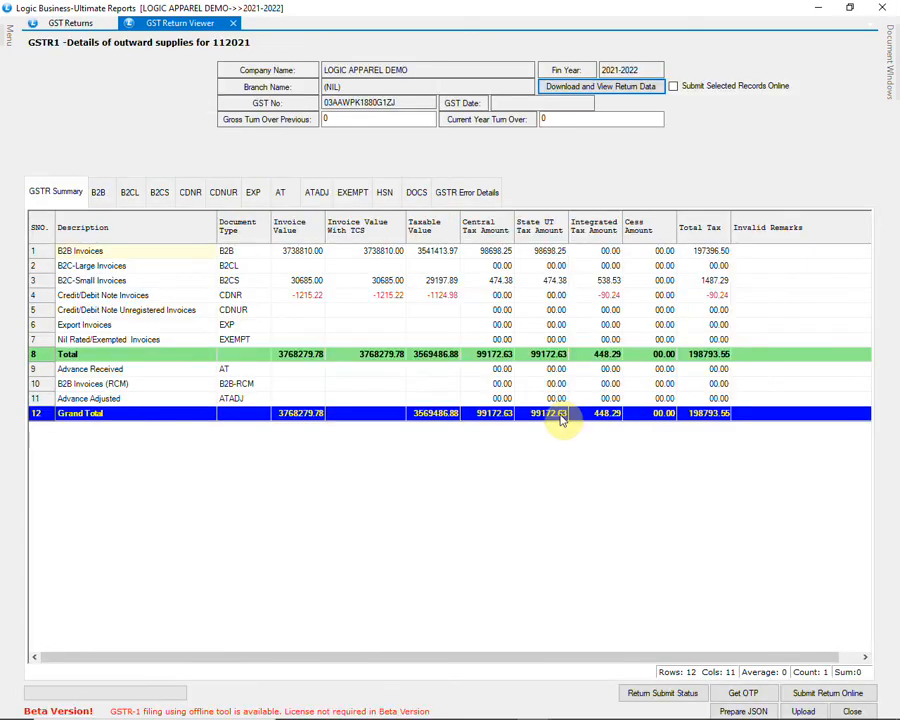
- Review the B2B invoices to registered buyers in the GSTR-1 return
left_click(98, 191)
left_click(214, 310)
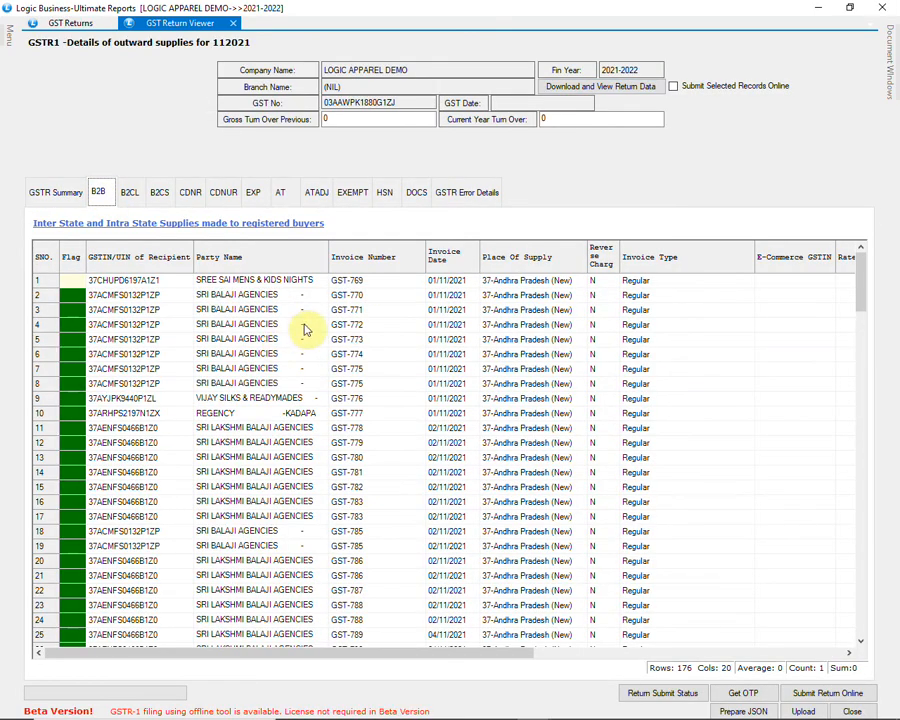
scroll(220, 366, "down", 18)
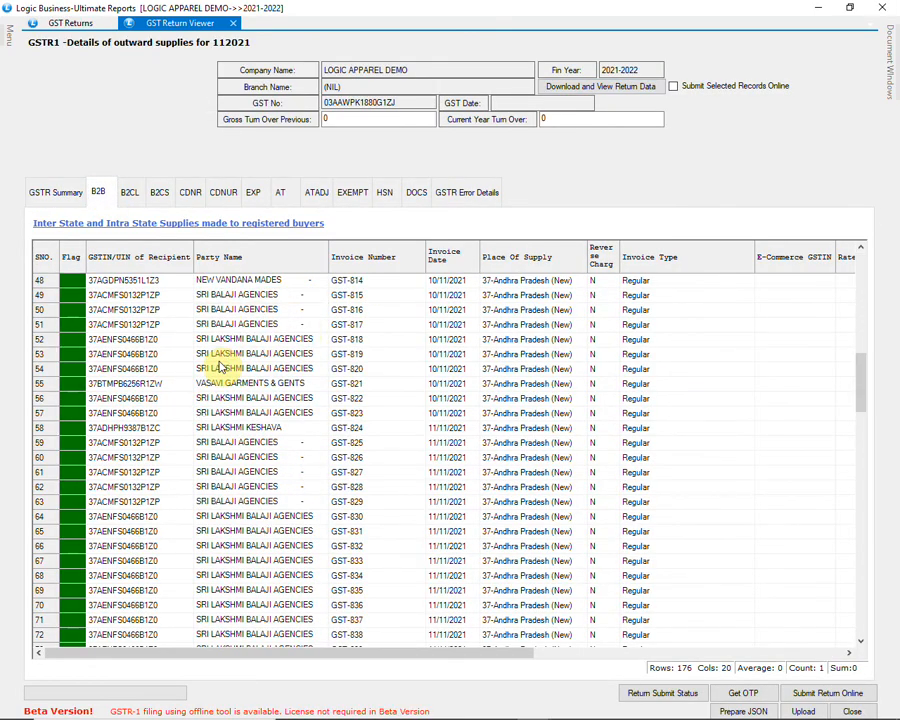
scroll(220, 366, "down", 2)
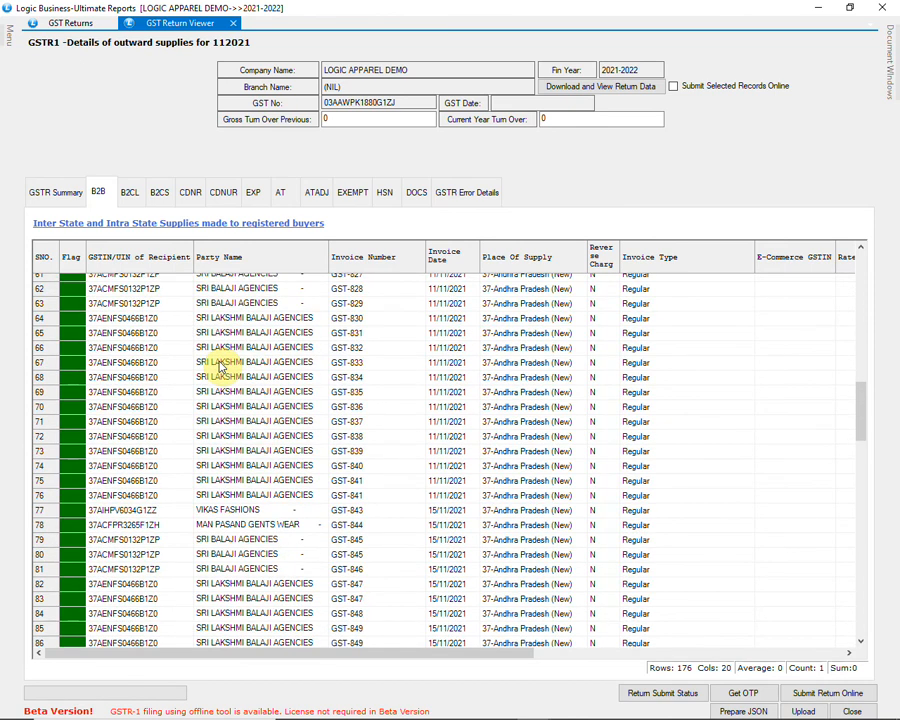
scroll(220, 366, "down", 5)
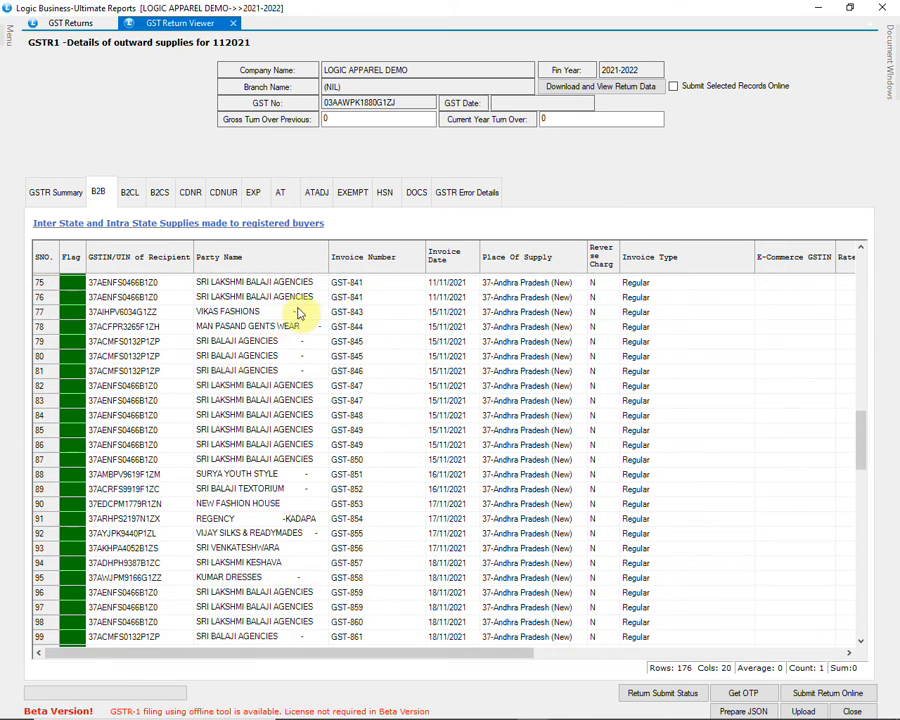
- Review the B2CL, B2CS, CDNR, HSN and error details sections of the GSTR-1 return, and close it
left_click(130, 193)
left_click(159, 194)
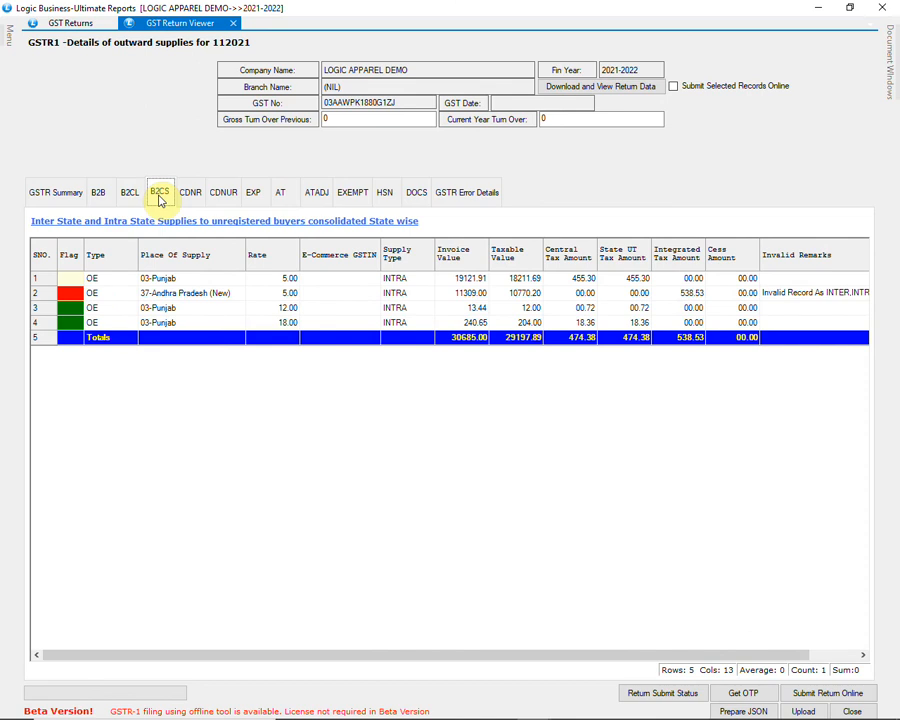
left_click(190, 193)
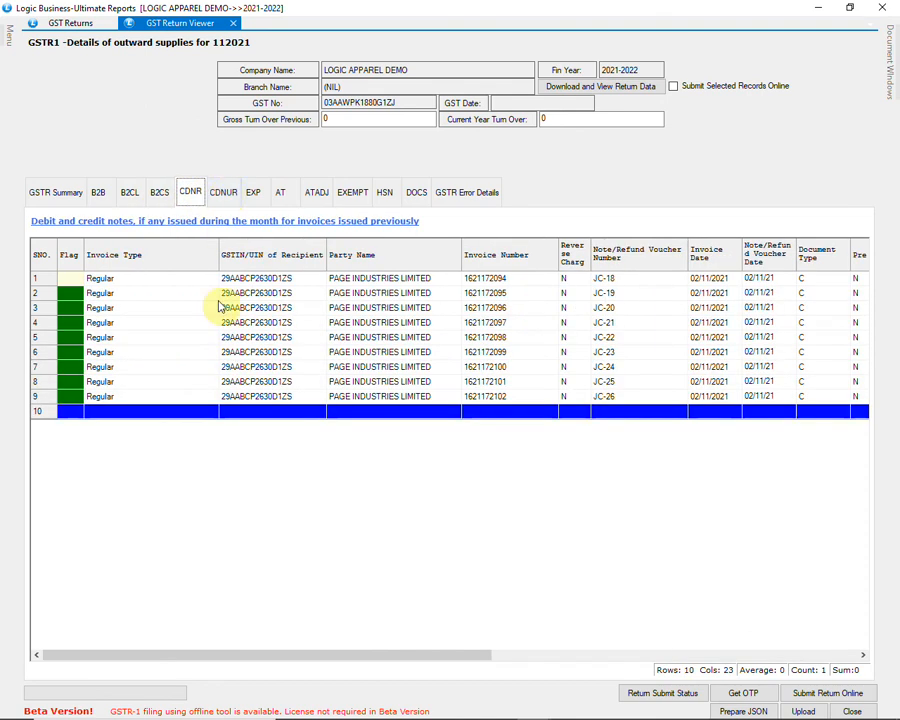
left_click(462, 196)
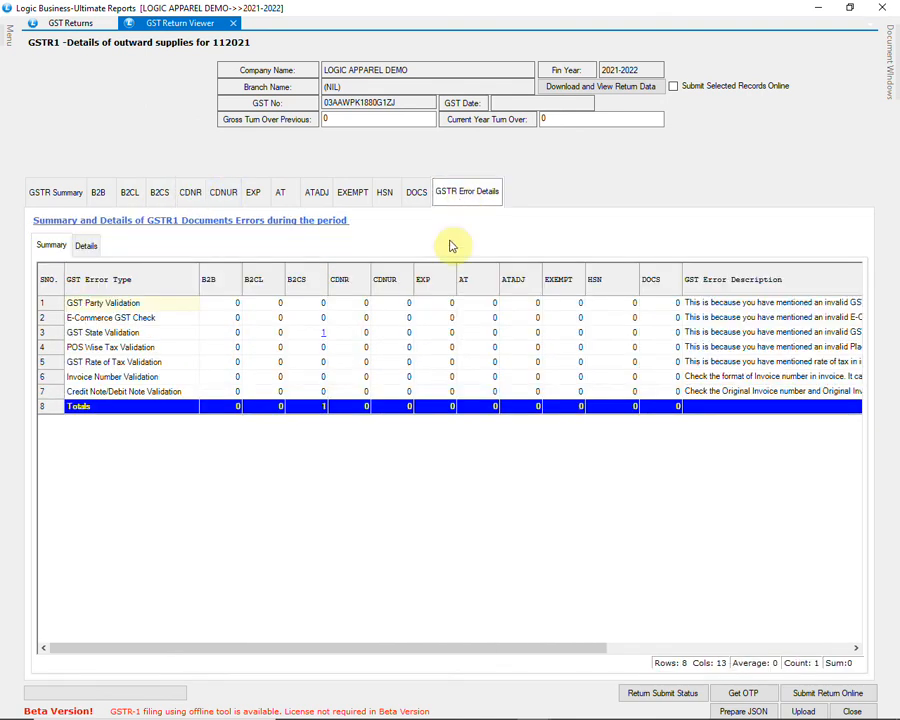
left_click(386, 196)
left_click(293, 278)
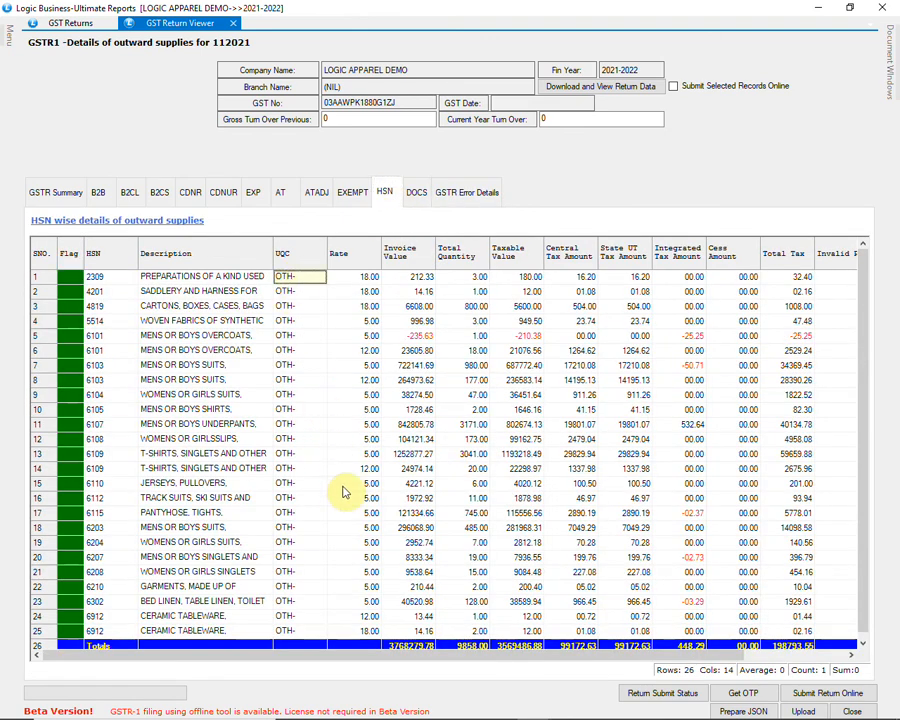
left_click(468, 193)
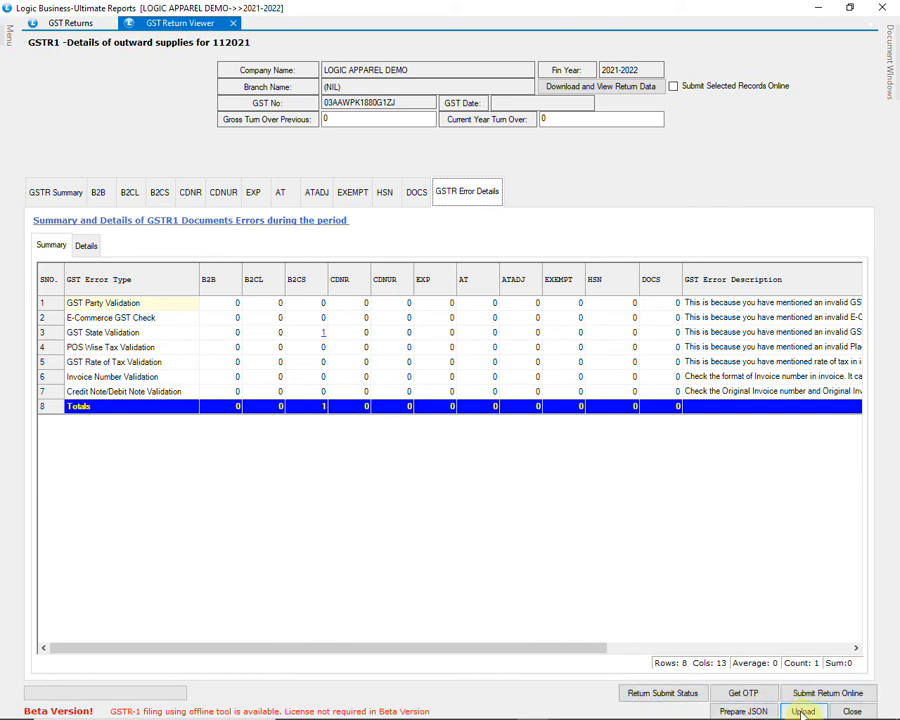
left_click(851, 712)
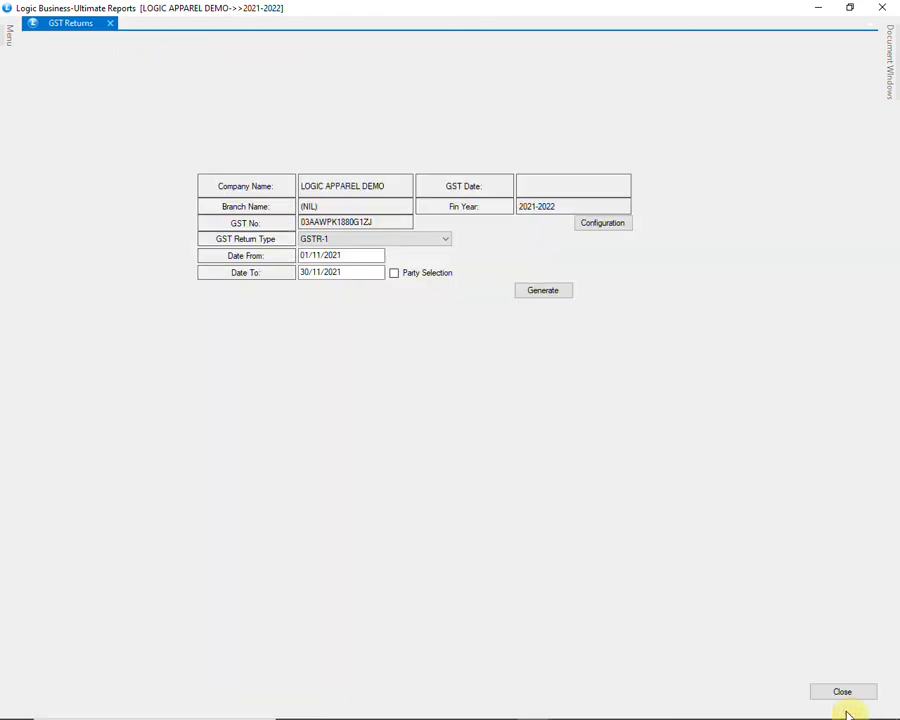
- Generate the GSTR-2 return for 01/11/2021 to 30/11/2021
left_click(414, 246)
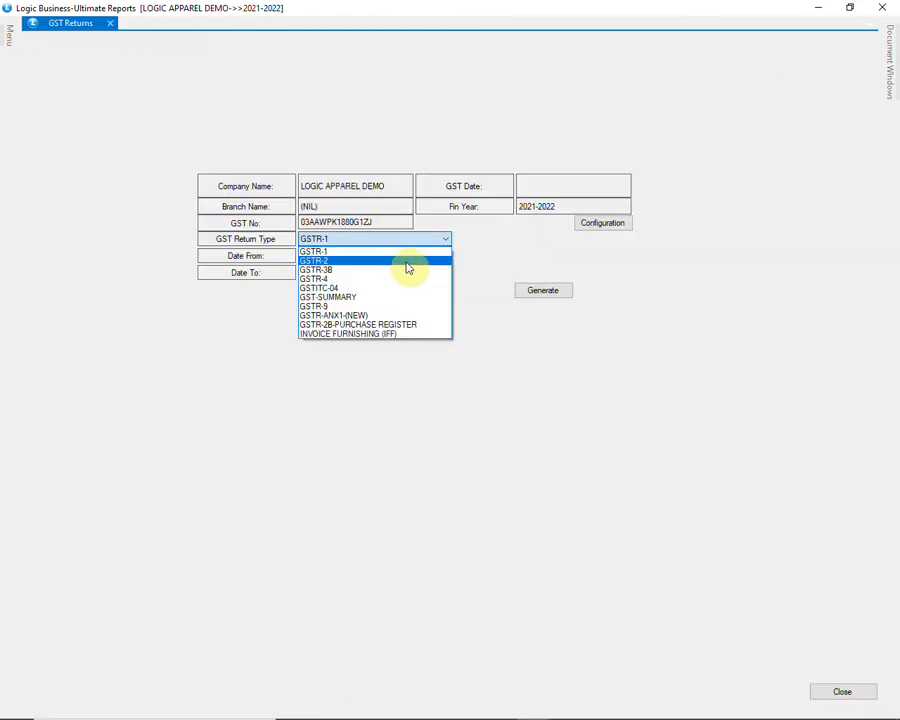
left_click(407, 262)
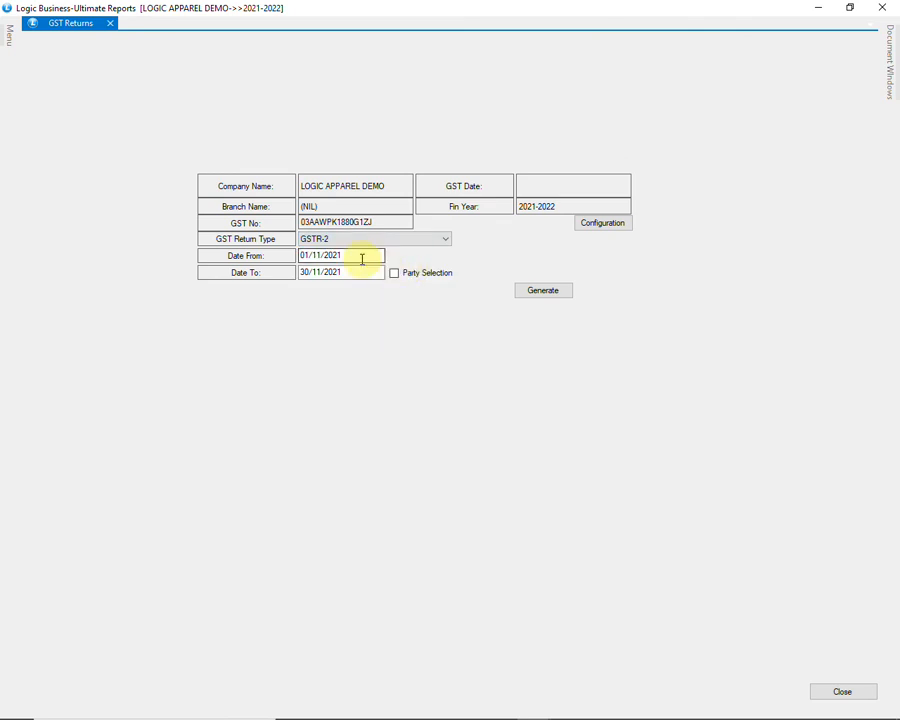
left_click(563, 293)
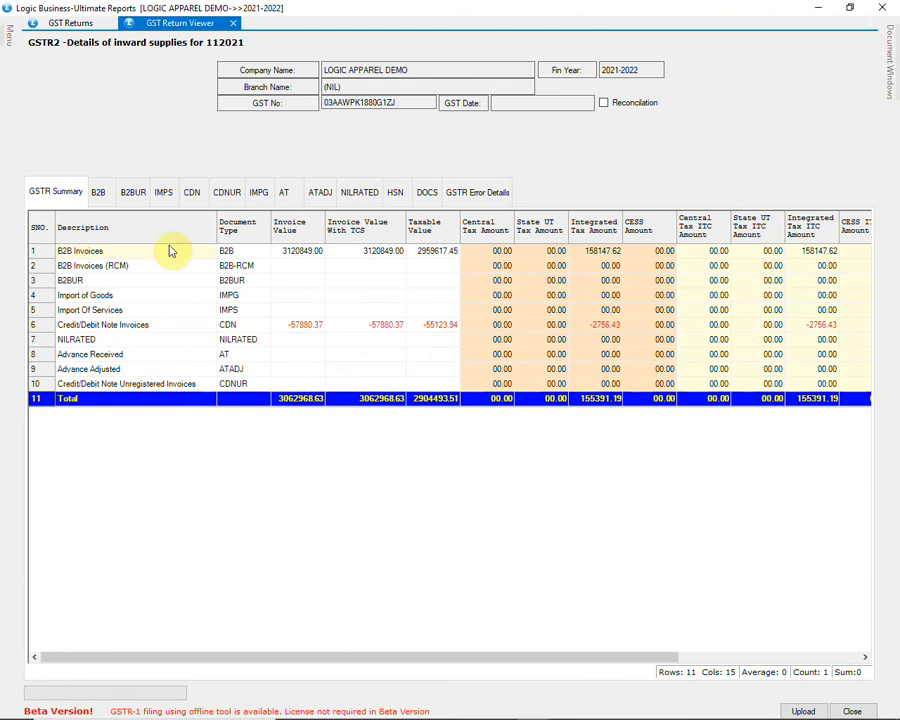
- Review the B2B inward invoices from registered suppliers in the GSTR-2 return
left_click(97, 193)
left_click(305, 281)
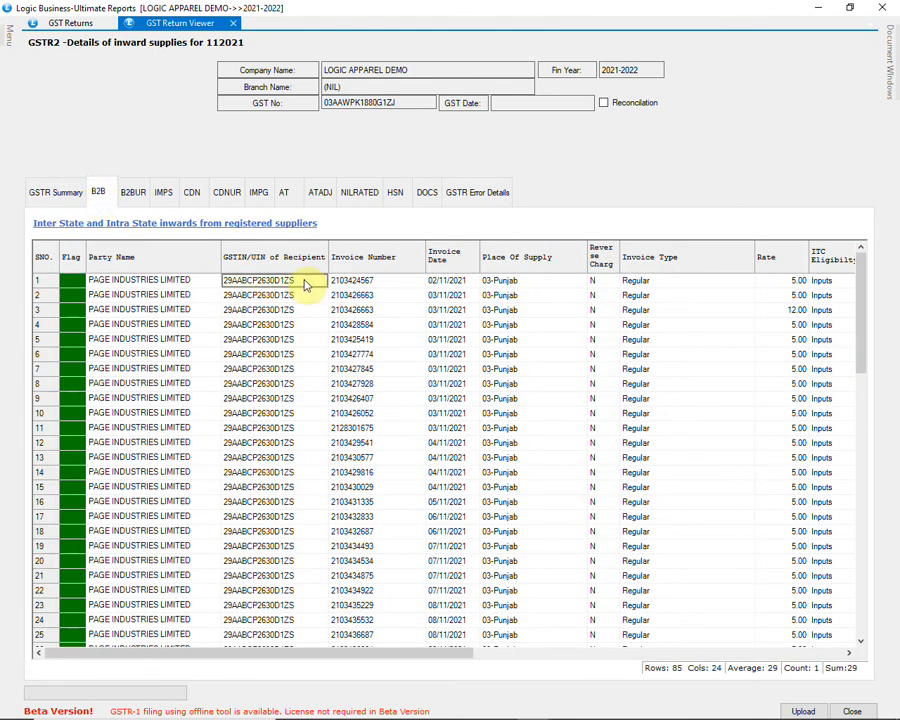
scroll(305, 283, "down", 4)
scroll(305, 285, "down", 7)
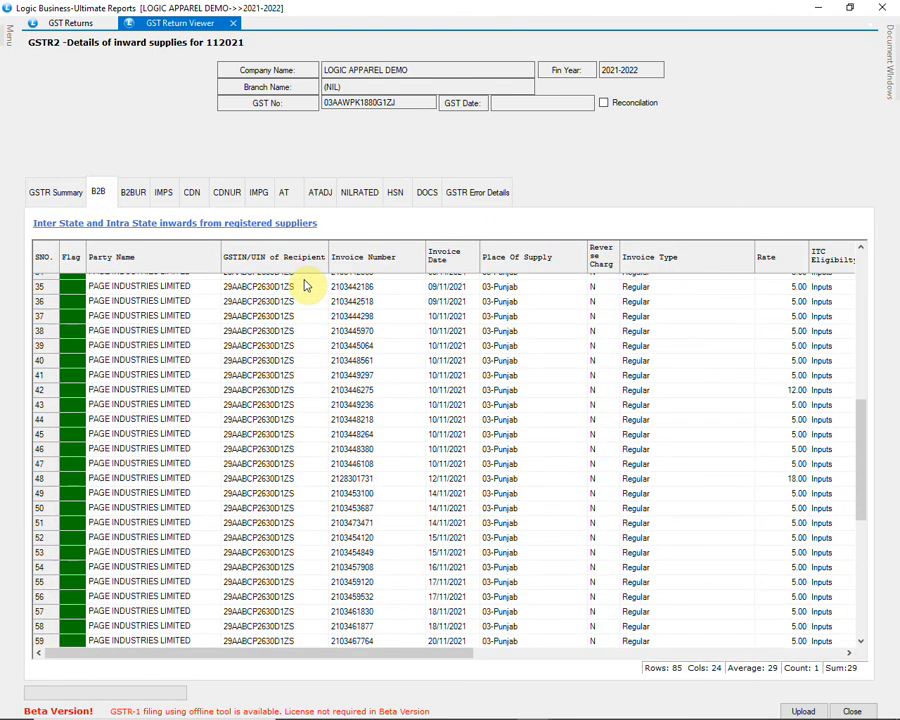
- Review the B2BUR, IMPS, CDN, CDNUR and HSN-wise details of the GSTR-2 return
left_click(146, 198)
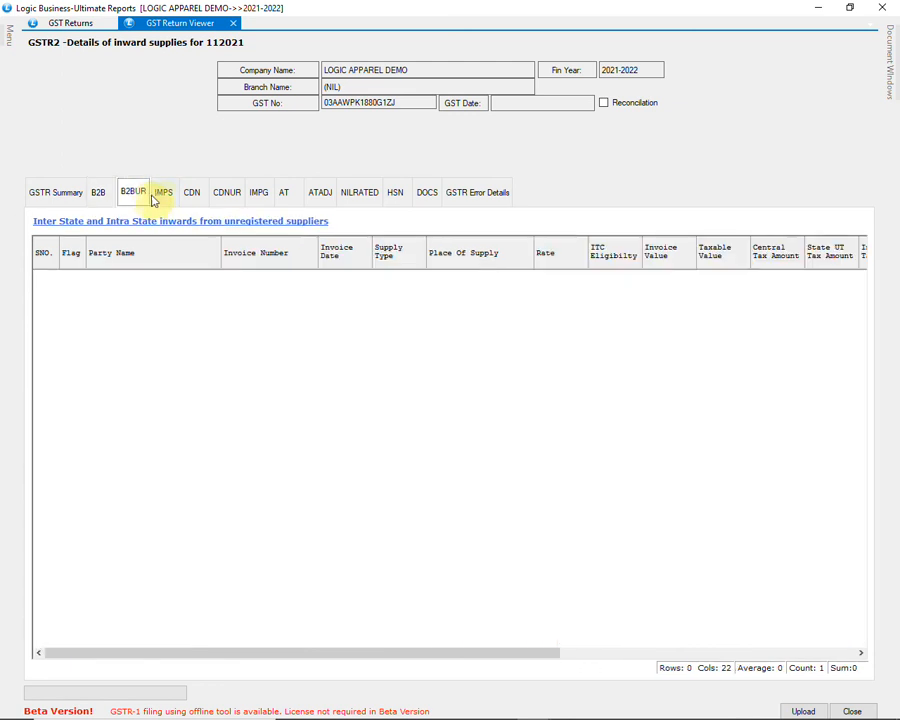
left_click(163, 196)
left_click(191, 195)
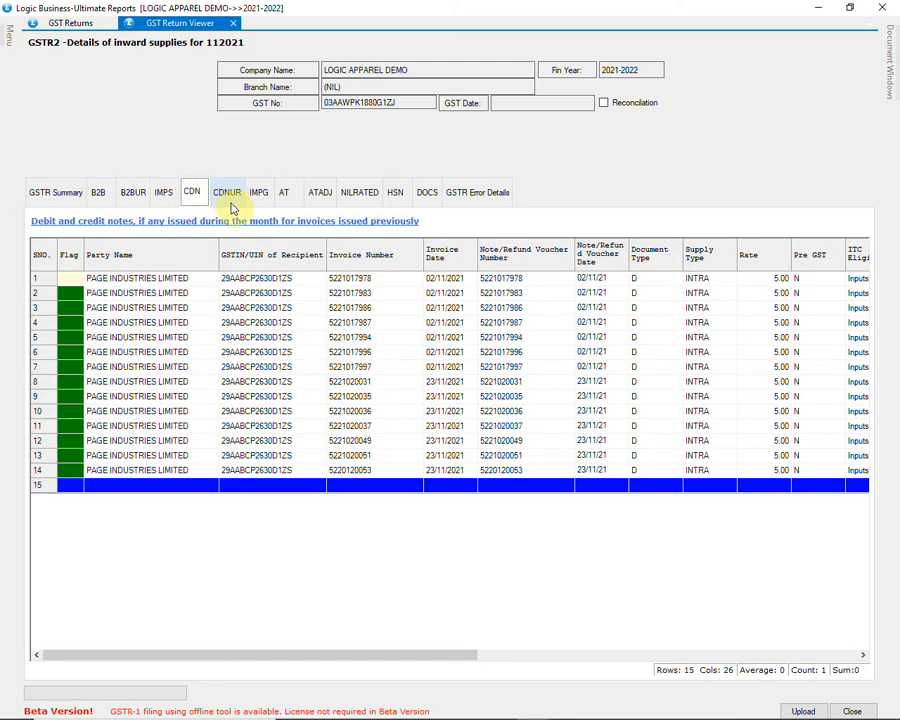
left_click(227, 196)
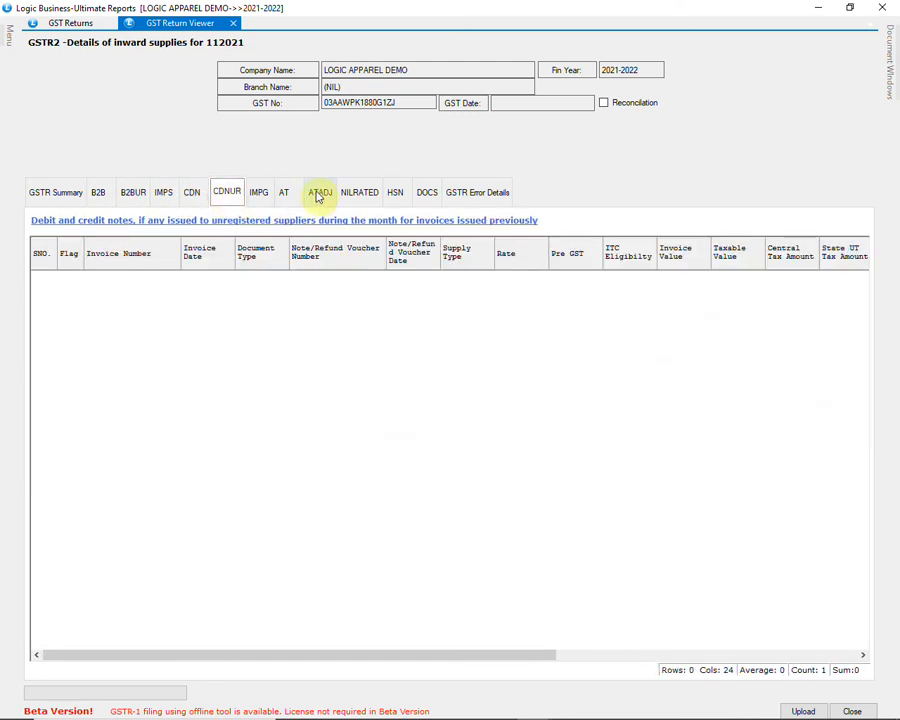
left_click(391, 198)
left_click(438, 278)
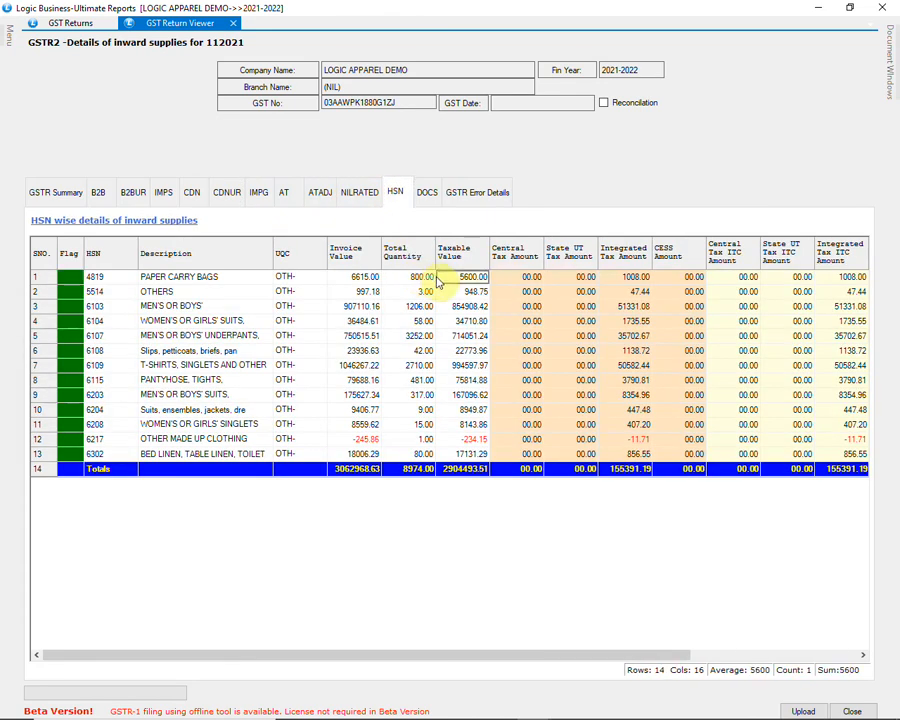
- Enable reconciliation with Json/Zip as the GSTR2A source, and open the file selection and cancel it
left_click(604, 104)
left_click(632, 120)
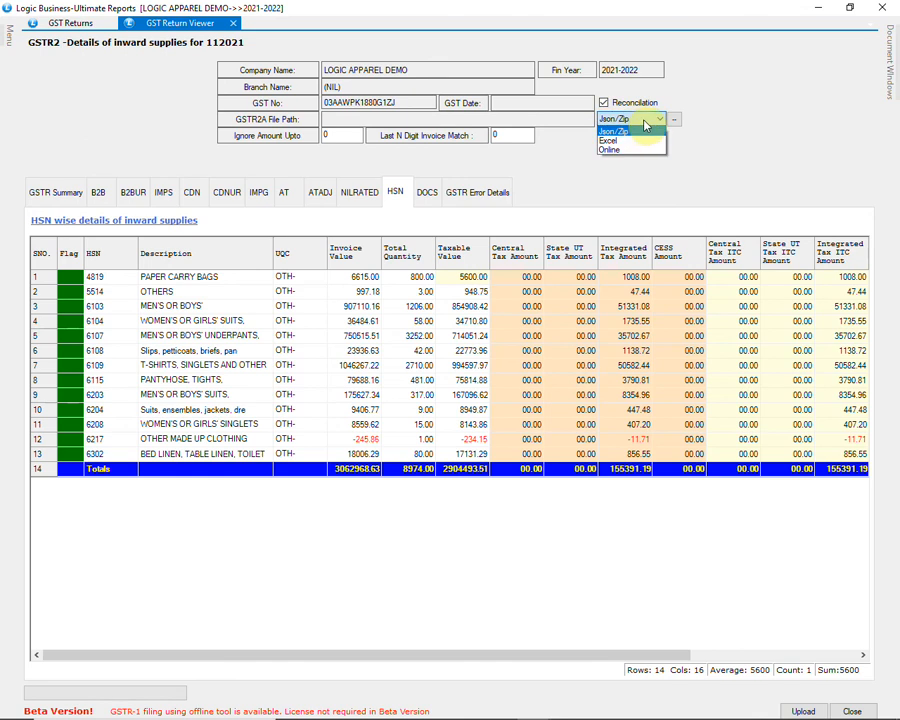
left_click(644, 129)
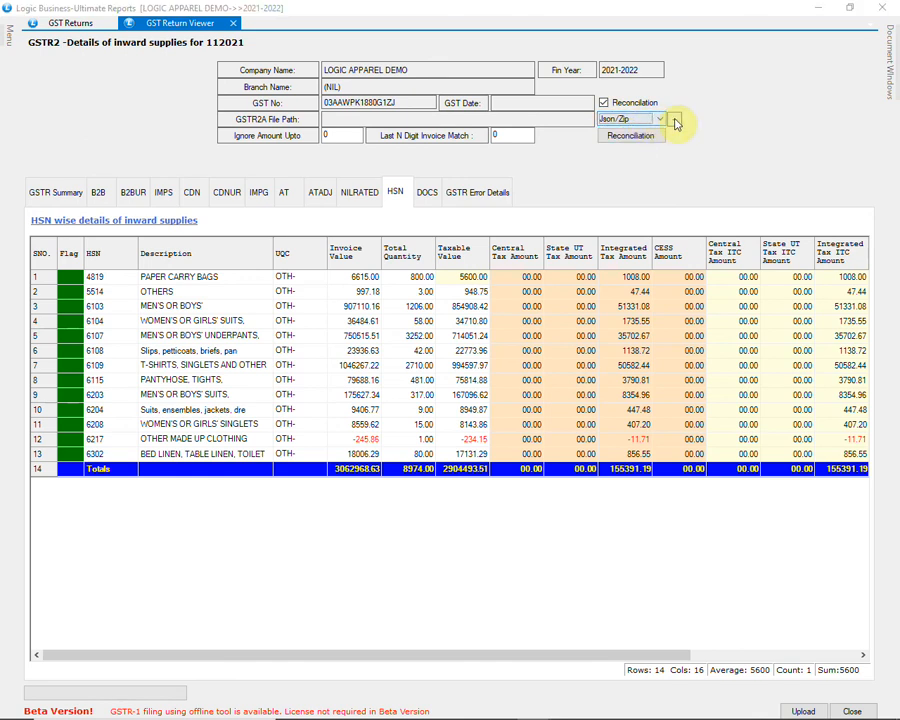
left_click(674, 119)
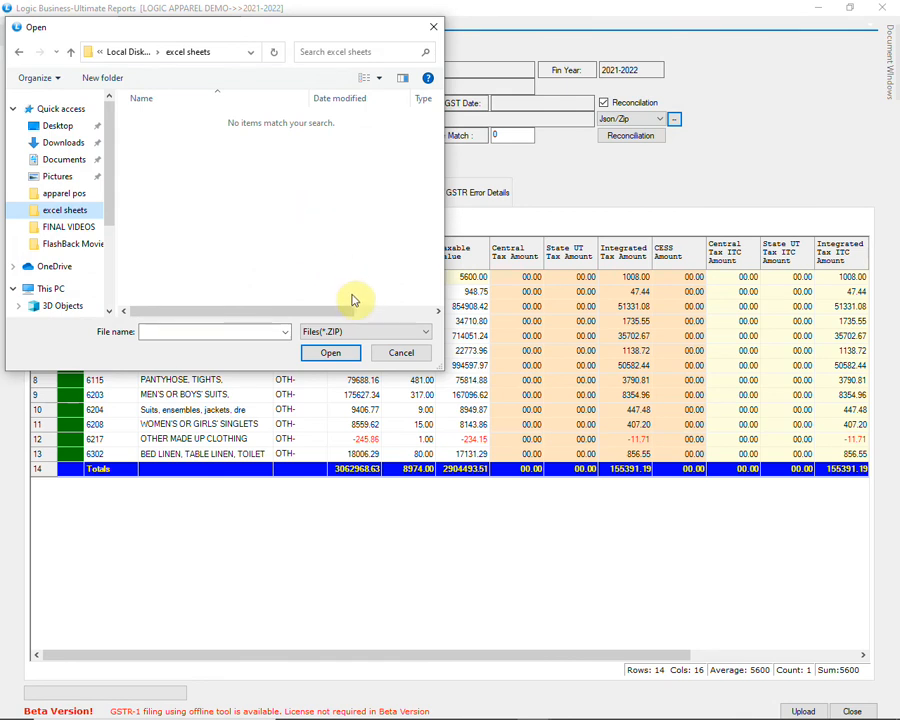
left_click(401, 353)
- Switch the GSTR2A reconciliation source to Excel, and open the spreadsheet file selection and cancel it
left_click(626, 119)
left_click(620, 134)
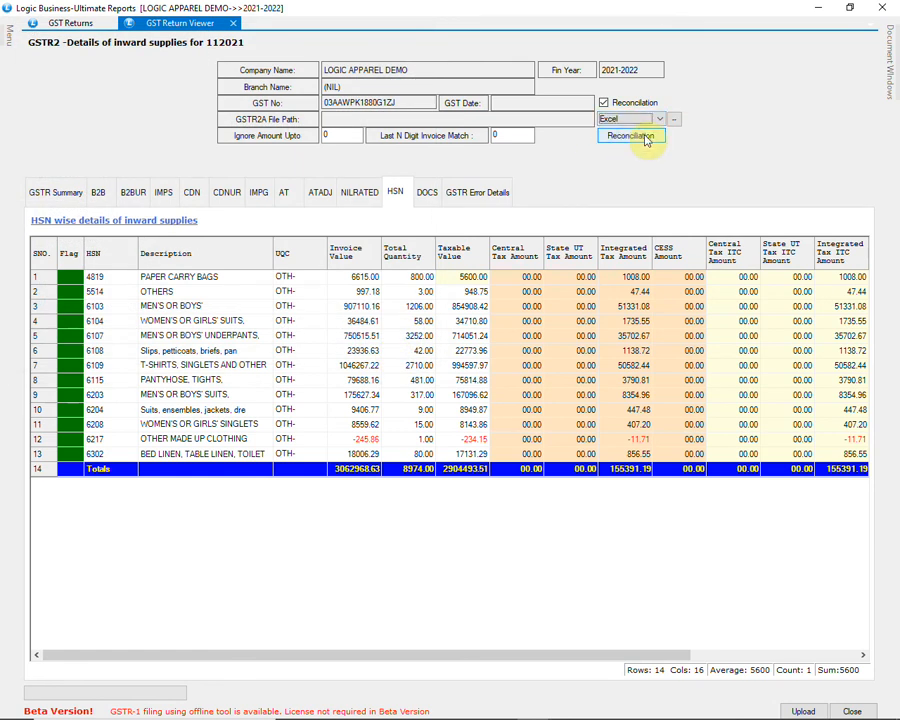
left_click(674, 119)
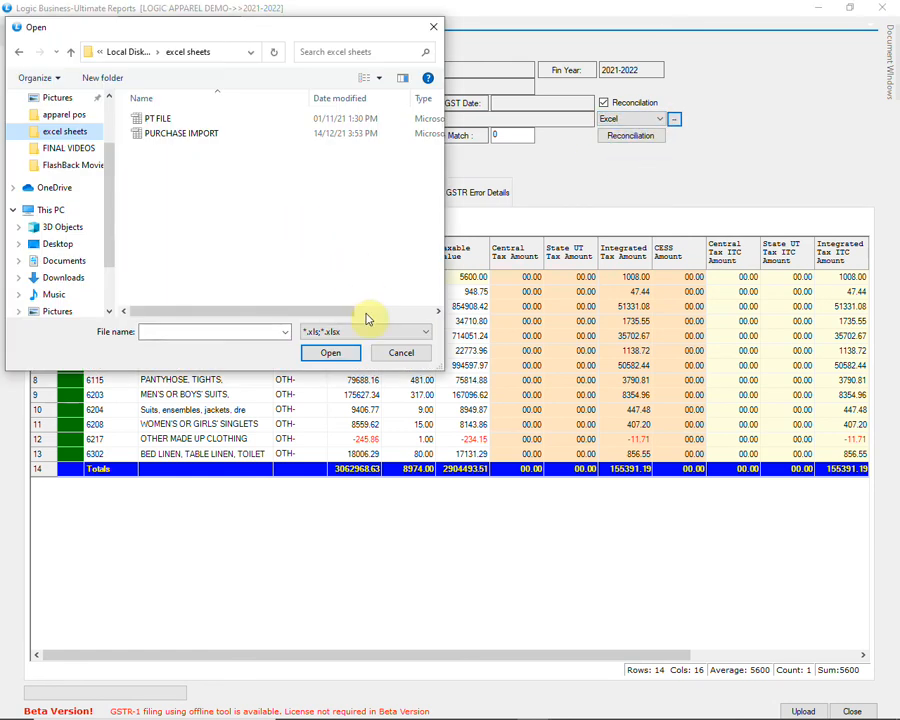
left_click(400, 353)
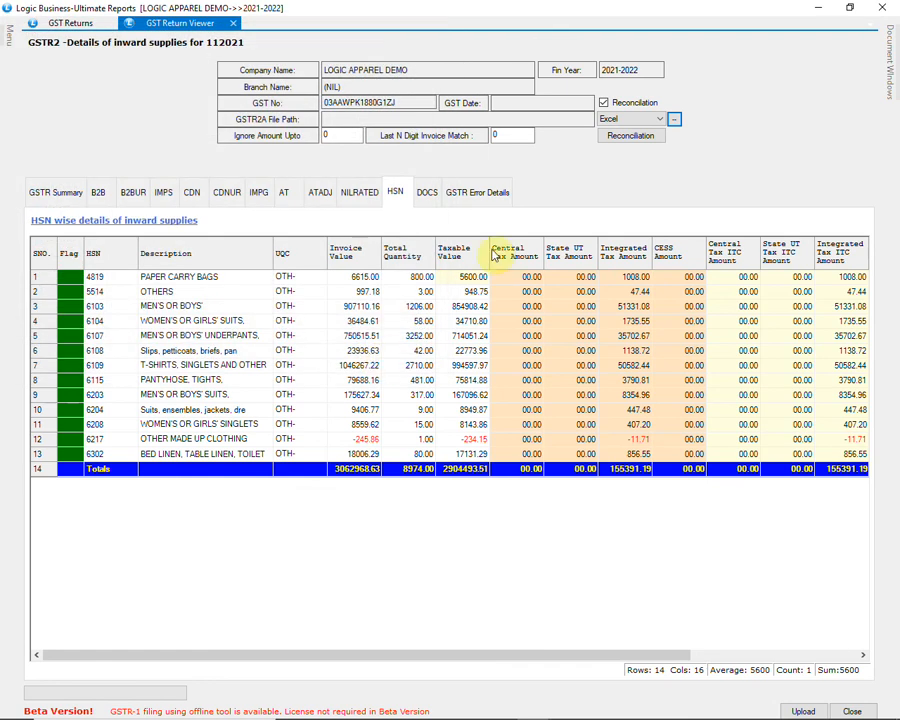
- Switch the GSTR2A reconciliation source to Online and close the GSTR-2 return
left_click(626, 120)
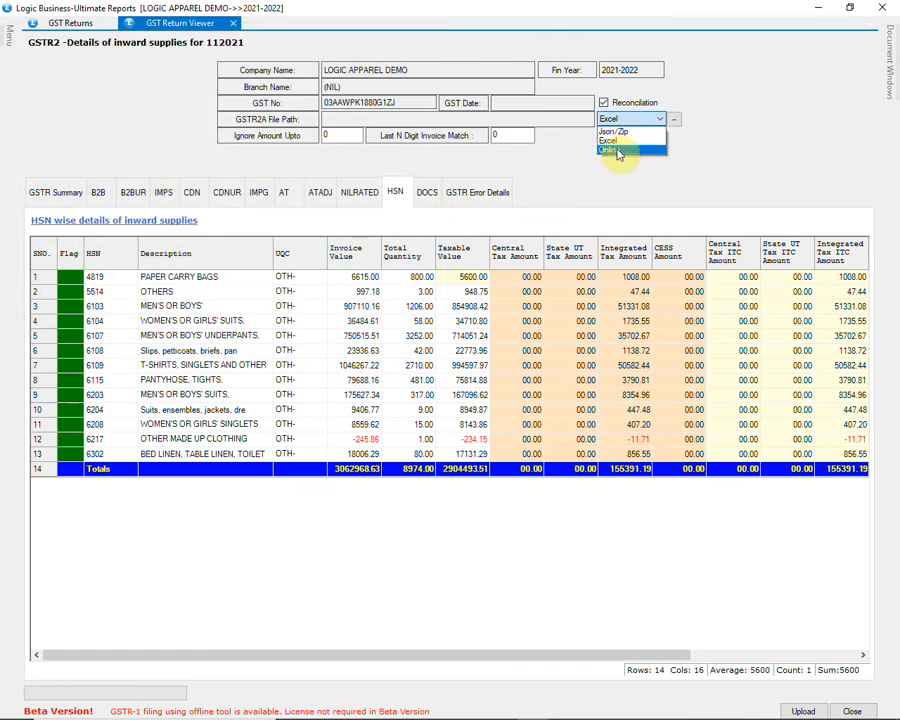
left_click(617, 150)
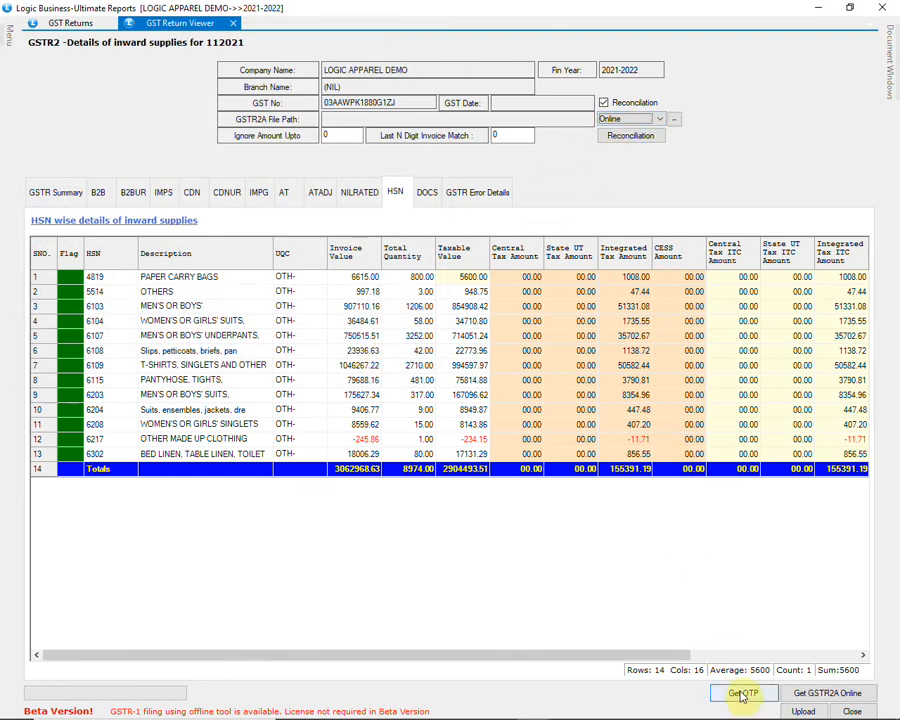
left_click(853, 711)
- Generate the GSTR-3B return for 01/11/2021 to 30/11/2021
left_click(440, 240)
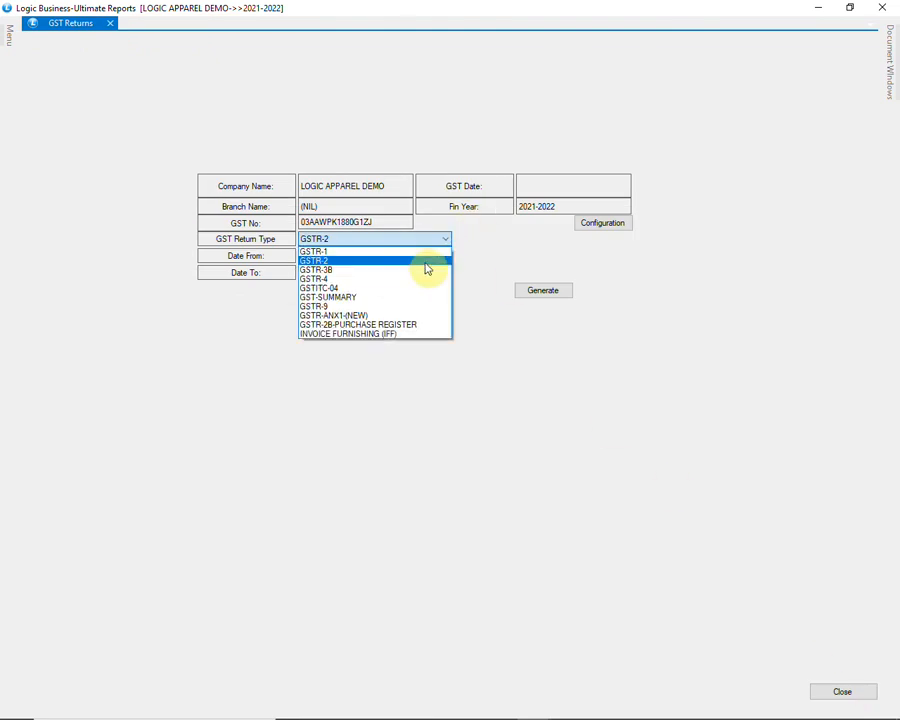
left_click(422, 268)
left_click(538, 290)
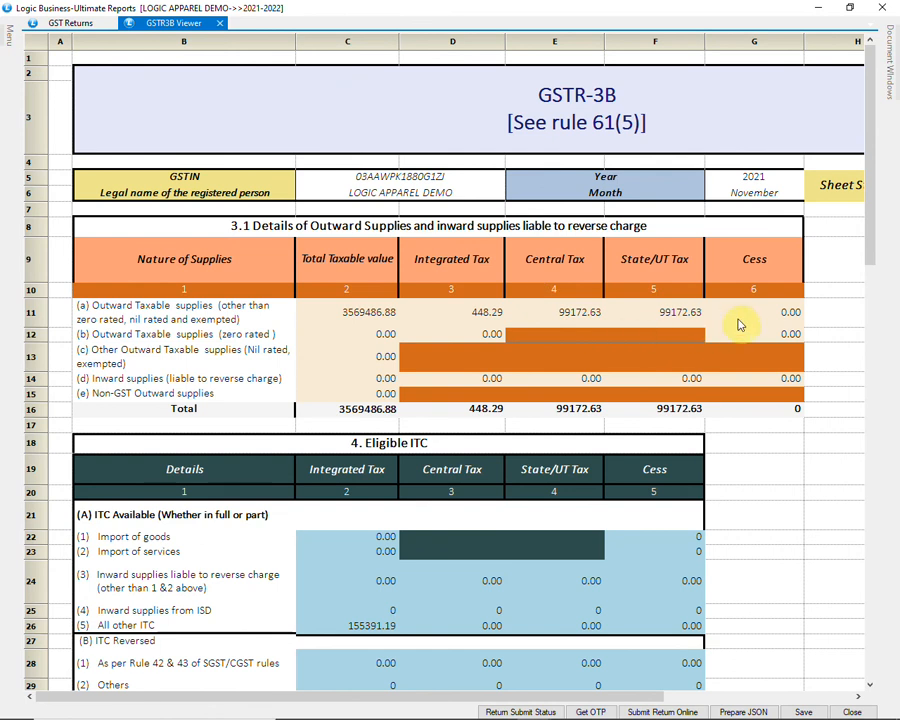
- Review the outward supplies, eligible ITC, exempt supplies, interest and inter-state supplies sections of the GSTR-3B return, and close it
scroll(830, 268, "down", 3)
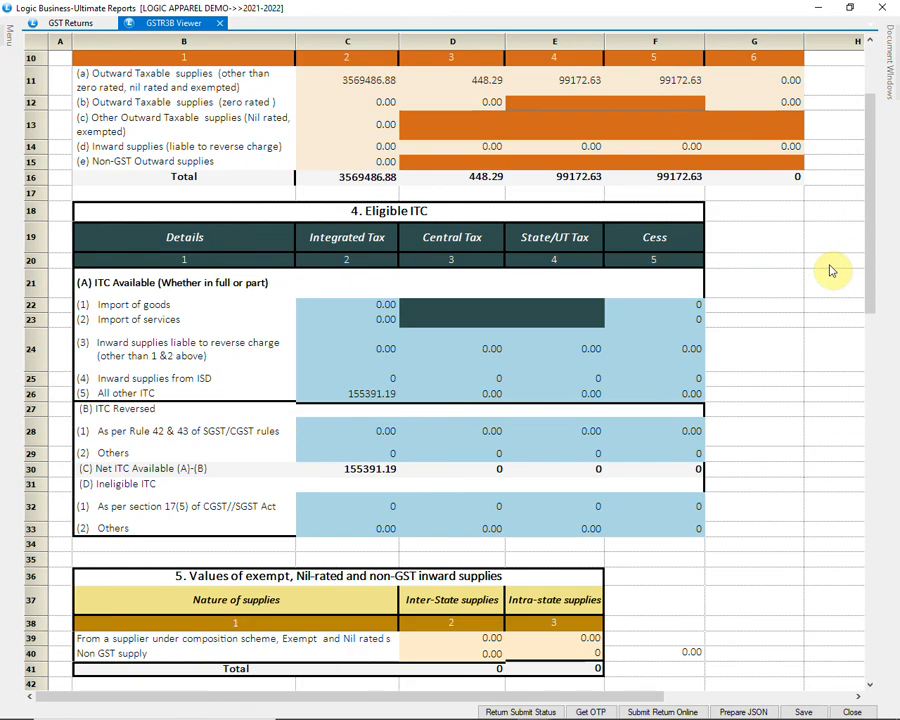
scroll(830, 270, "down", 3)
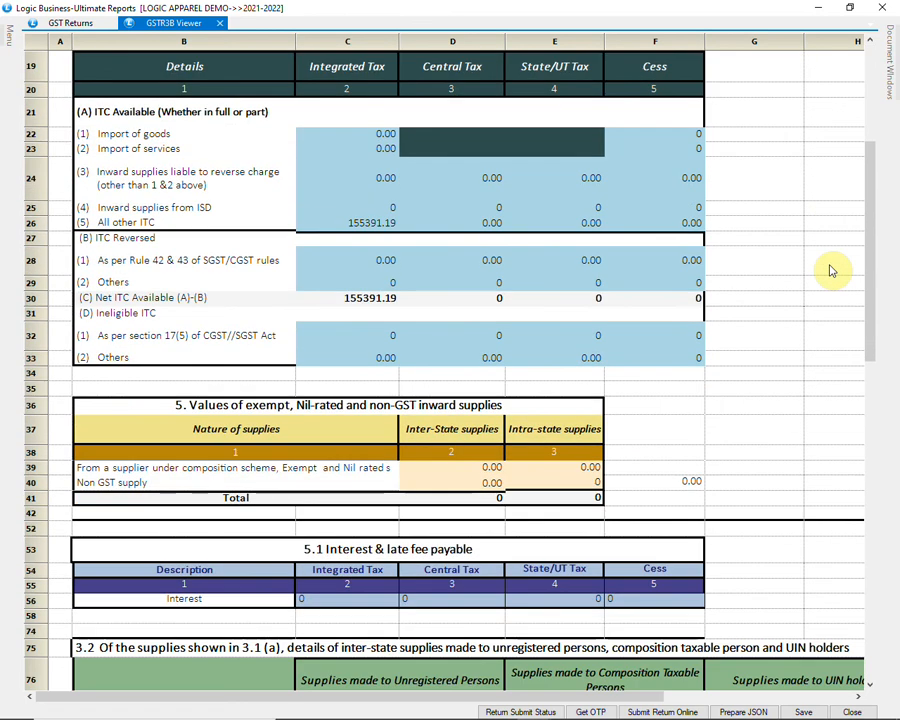
scroll(830, 270, "down", 3)
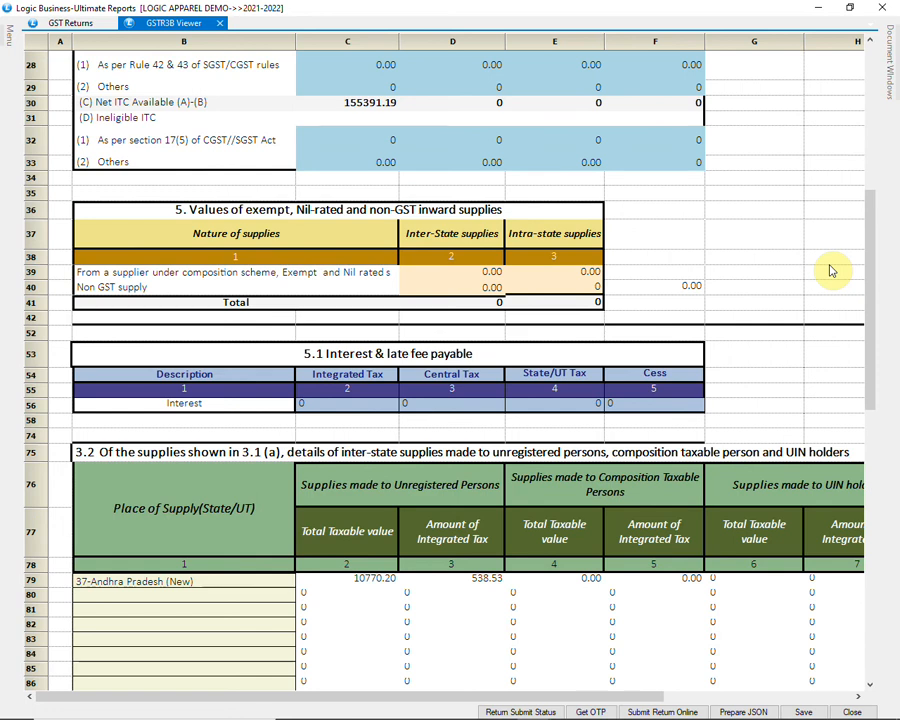
scroll(830, 270, "down", 3)
scroll(830, 270, "down", 3)
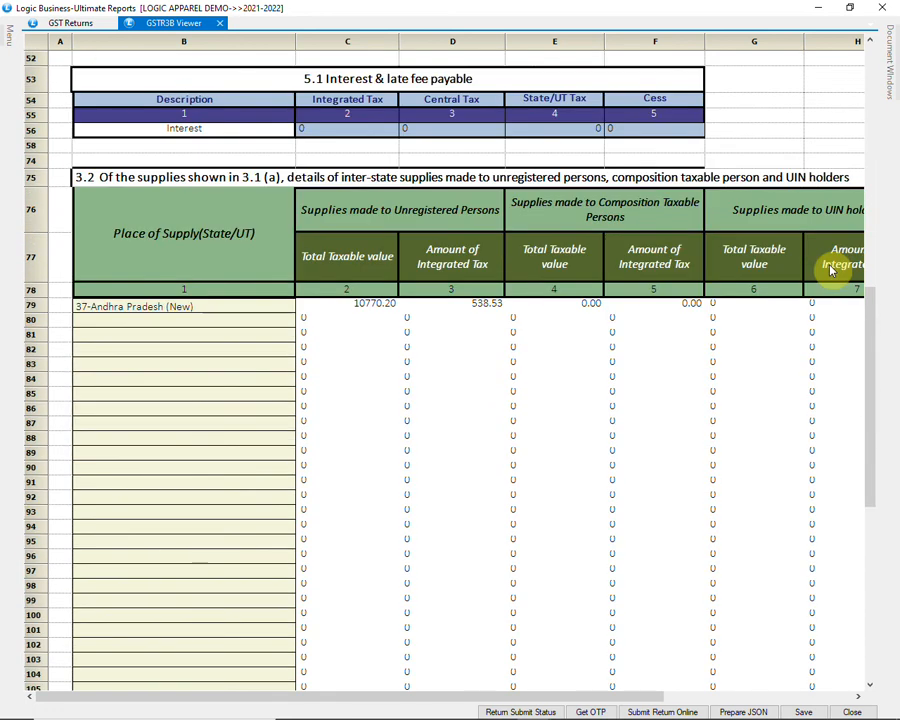
scroll(830, 260, "up", 12)
scroll(828, 252, "up", 2)
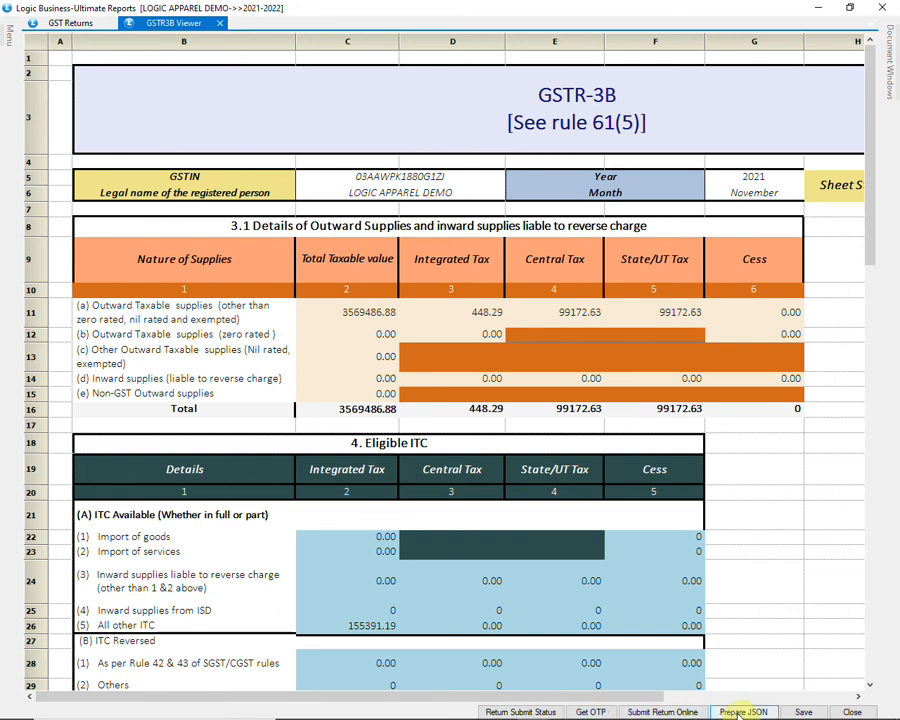
left_click(850, 712)
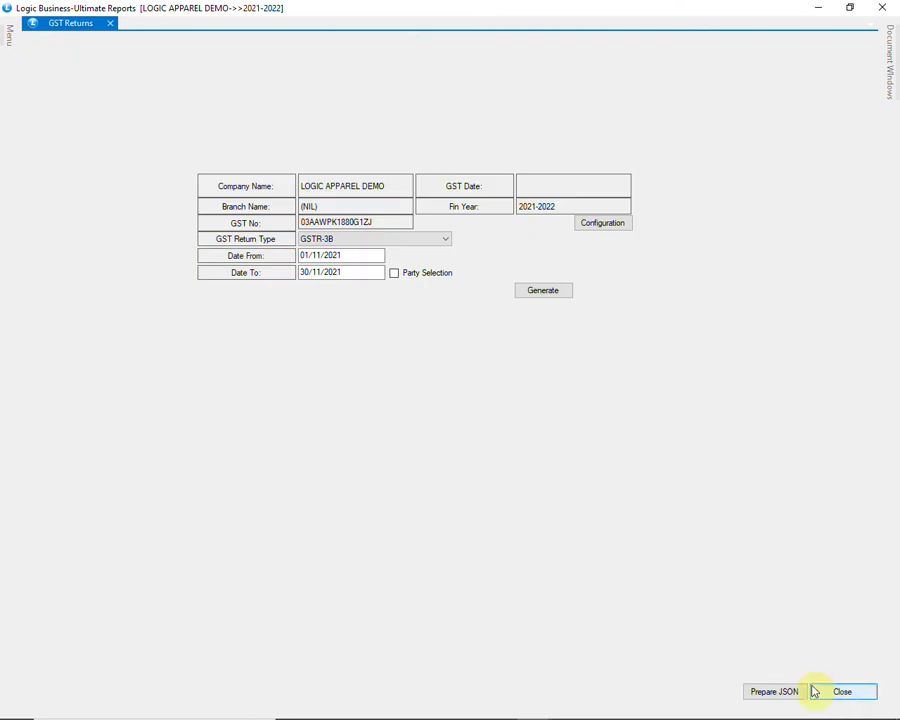
- Look through the available GST return types and keep GSTR-3B selected
left_click(424, 240)
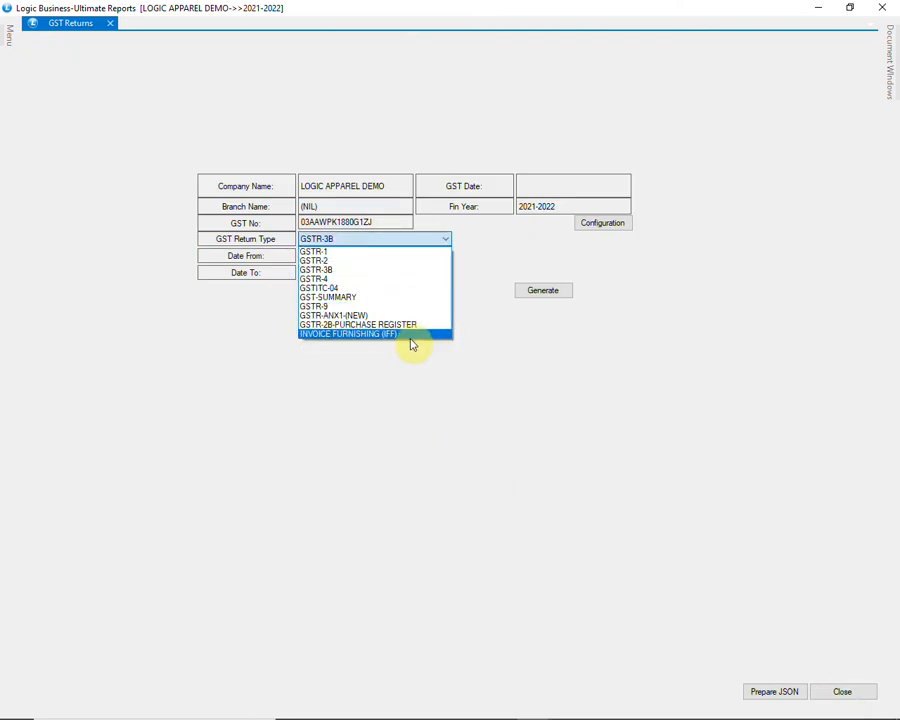
left_click(412, 272)
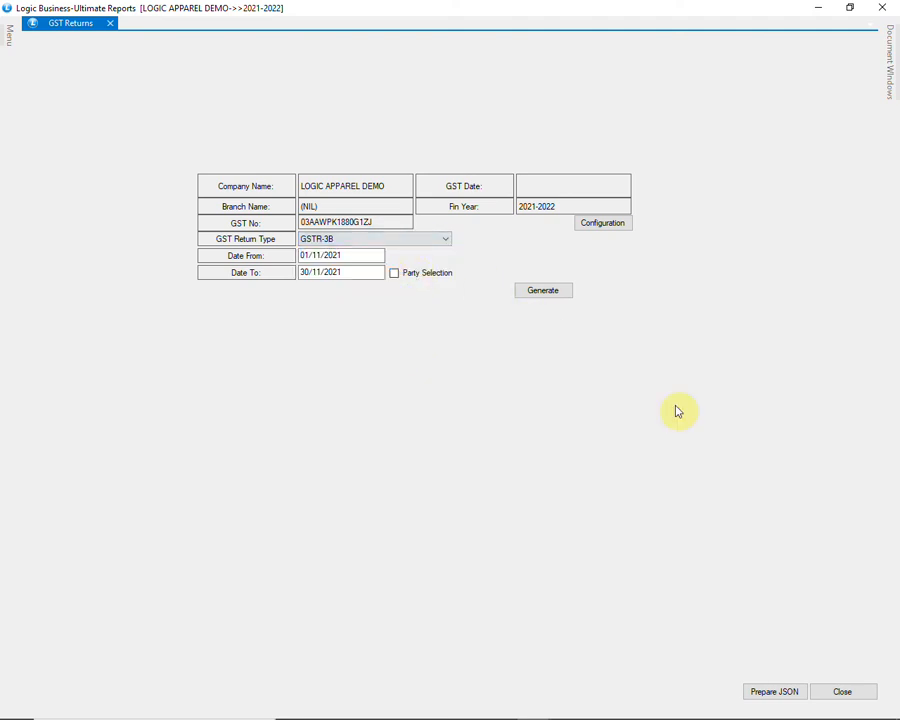